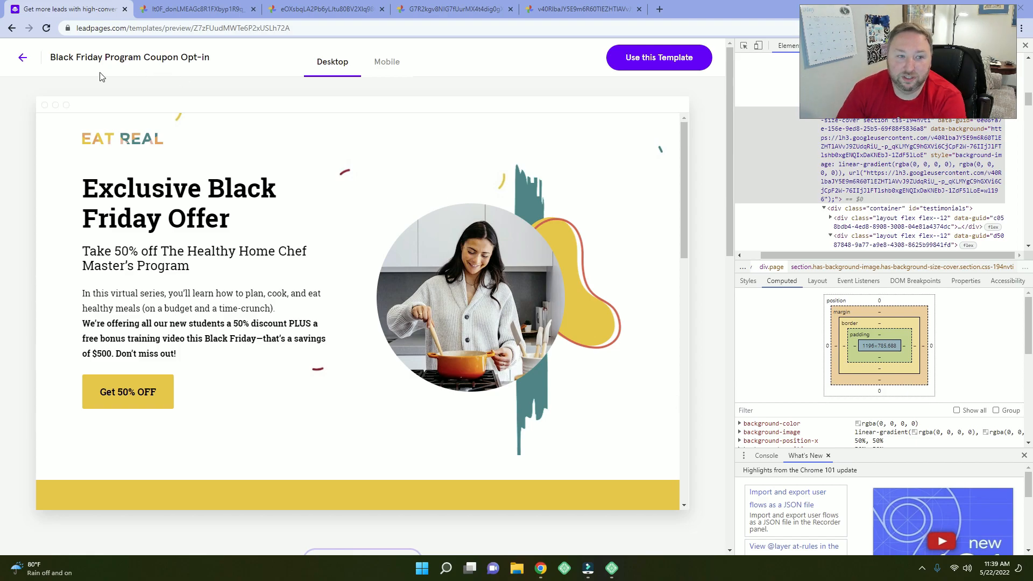
Return to the template gallery and browse the newest landing page templates.
click(19, 59)
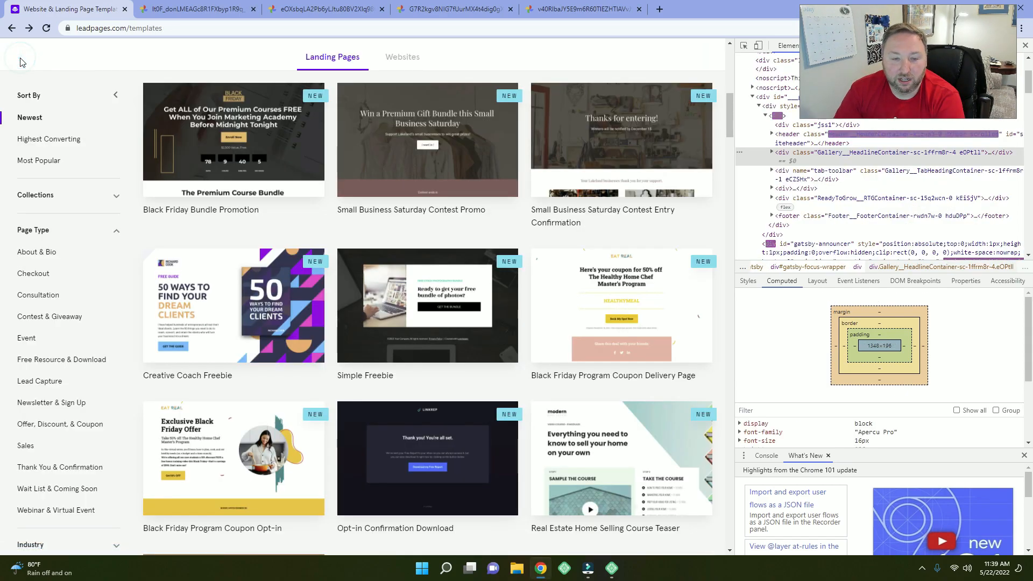
scroll(312, 232, up, 10)
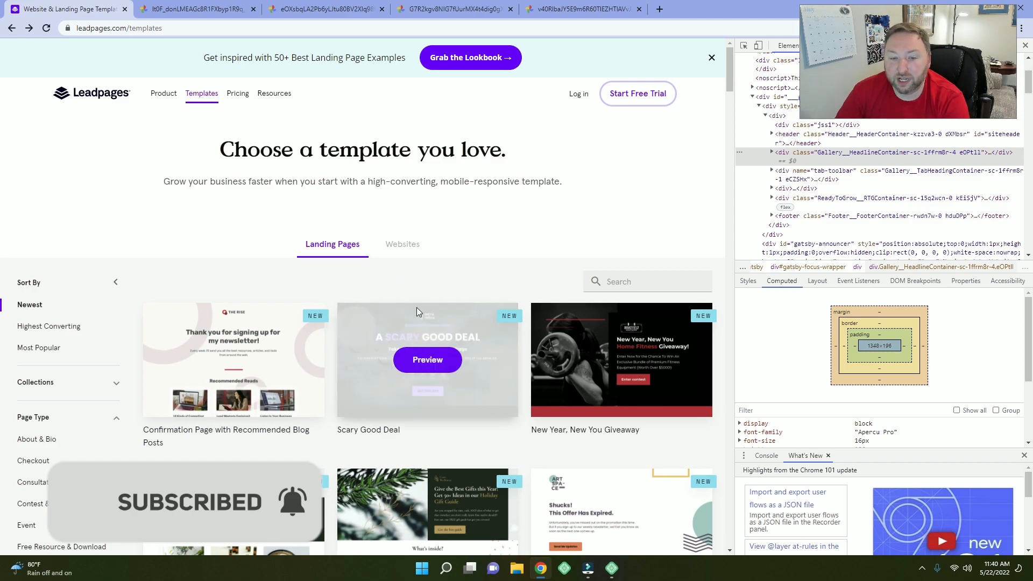
scroll(534, 296, down, 2)
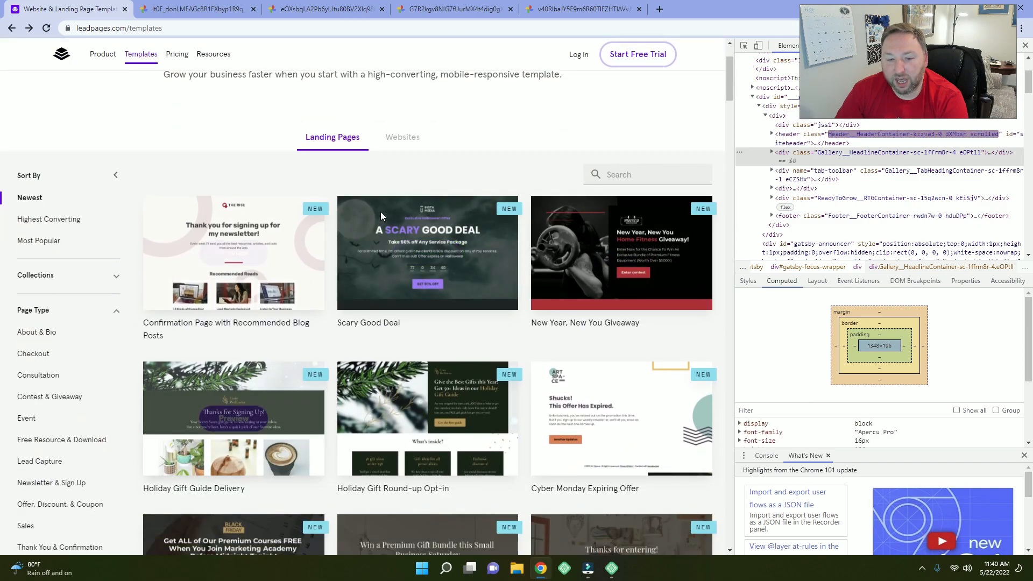
mouse_move(402, 254)
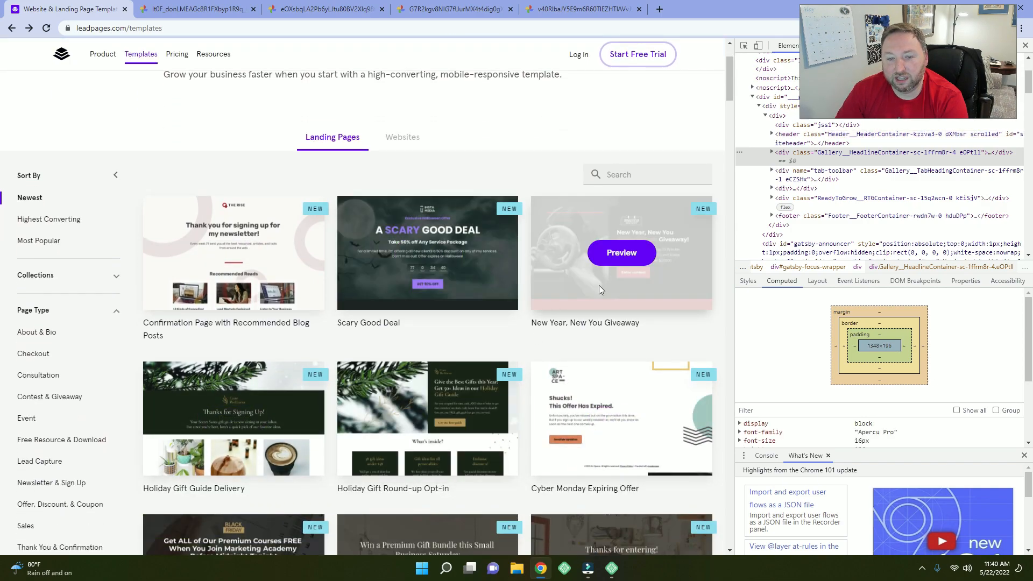
mouse_move(239, 257)
mouse_move(496, 290)
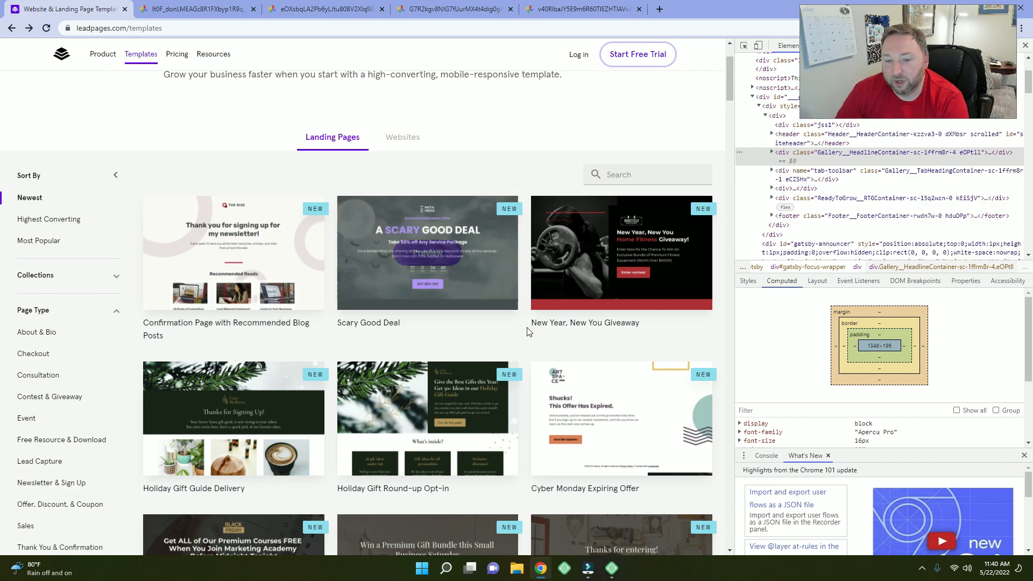
scroll(551, 347, down, 3)
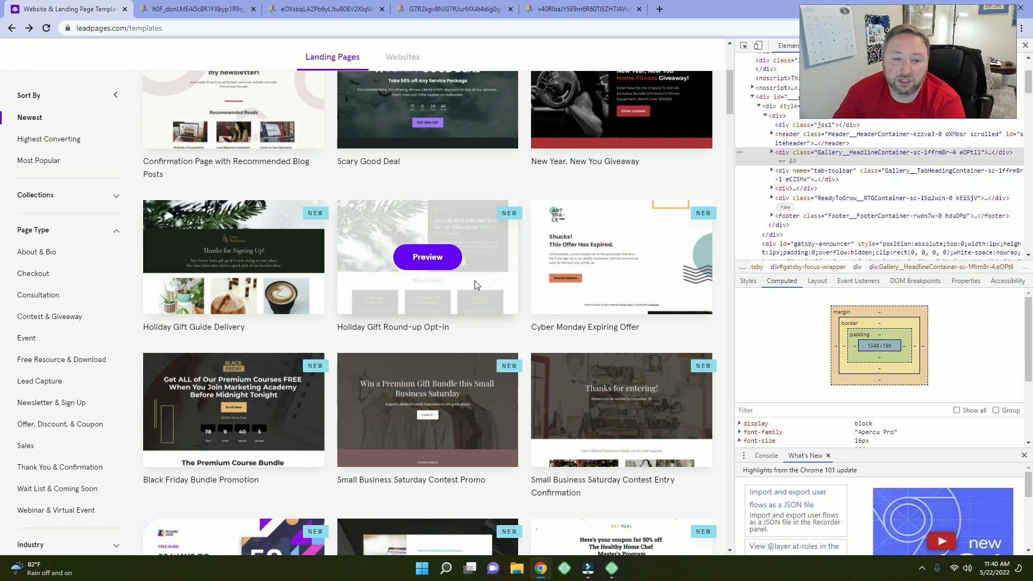
scroll(496, 352, down, 7)
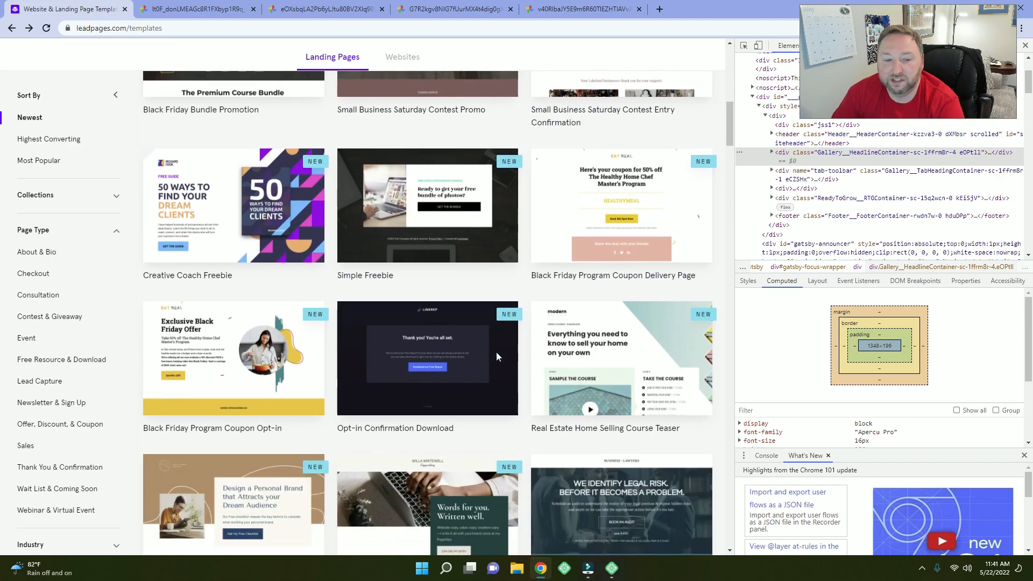
scroll(476, 355, down, 2)
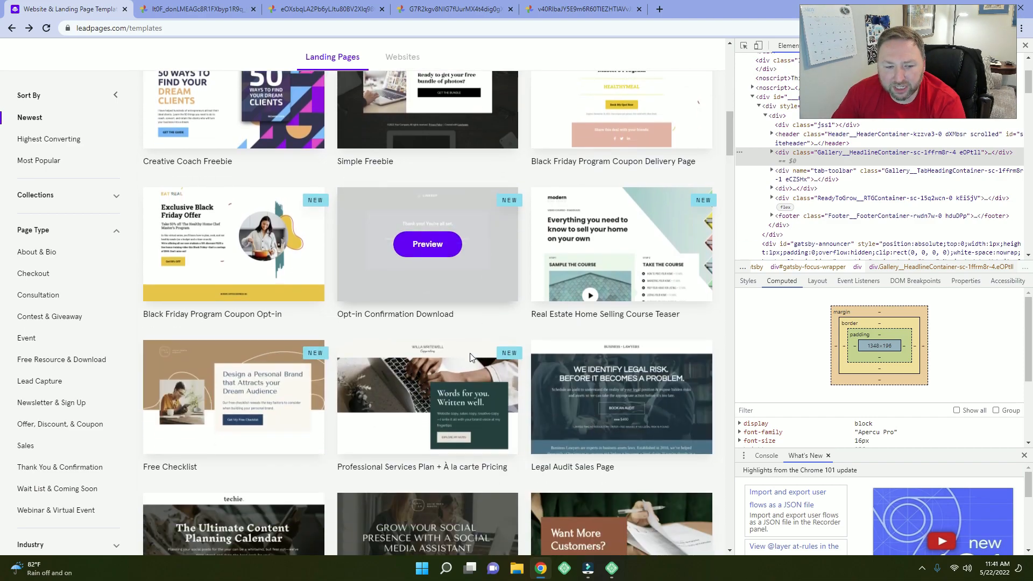
Preview the Black Friday Program Coupon Opt-in template and examine its hero and countdown sections in the desktop layout.
click(230, 247)
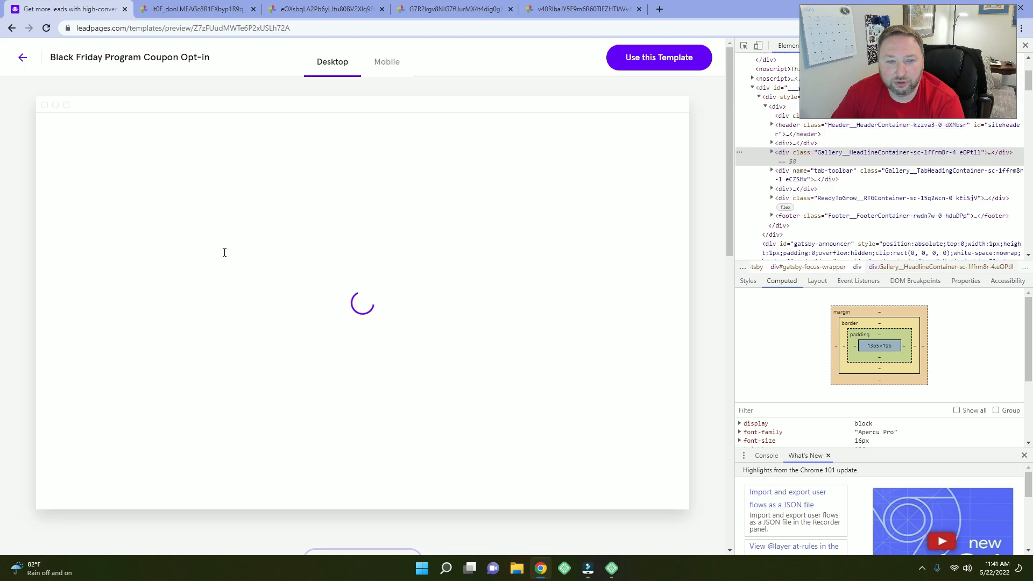
scroll(245, 236, down, 4)
scroll(245, 236, down, 8)
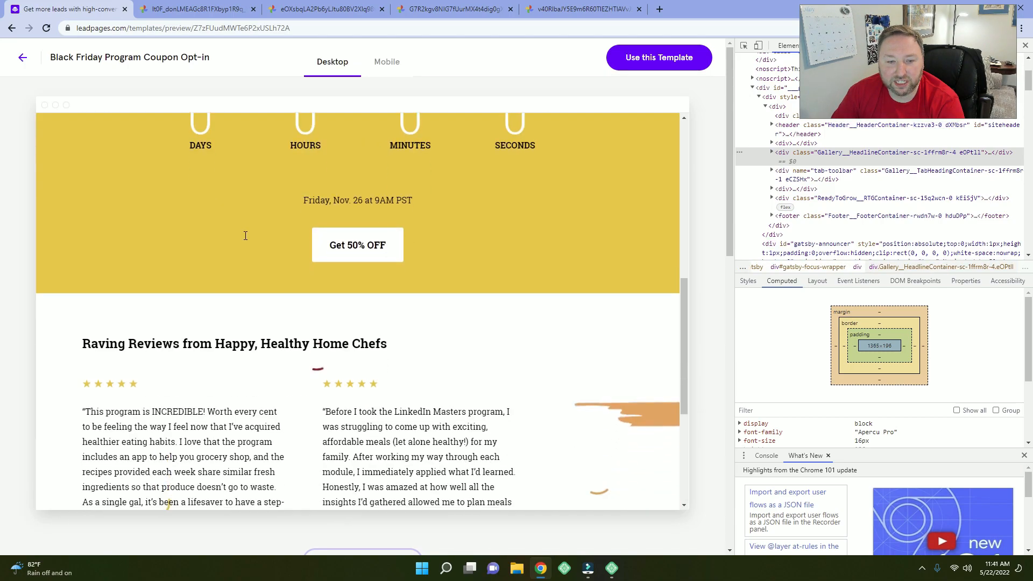
scroll(246, 236, up, 6)
scroll(246, 236, up, 2)
scroll(243, 243, down, 2)
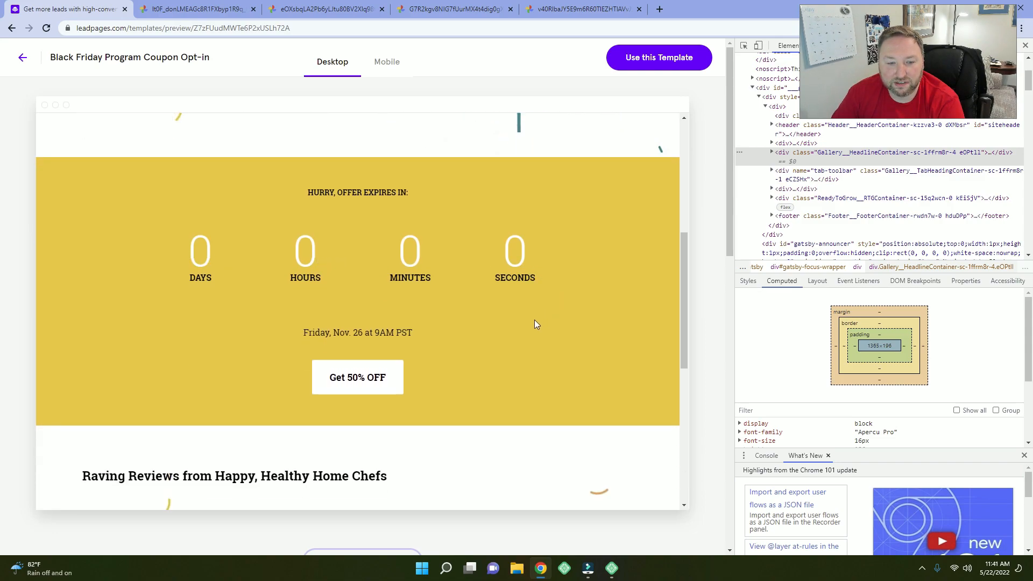
scroll(418, 337, up, 6)
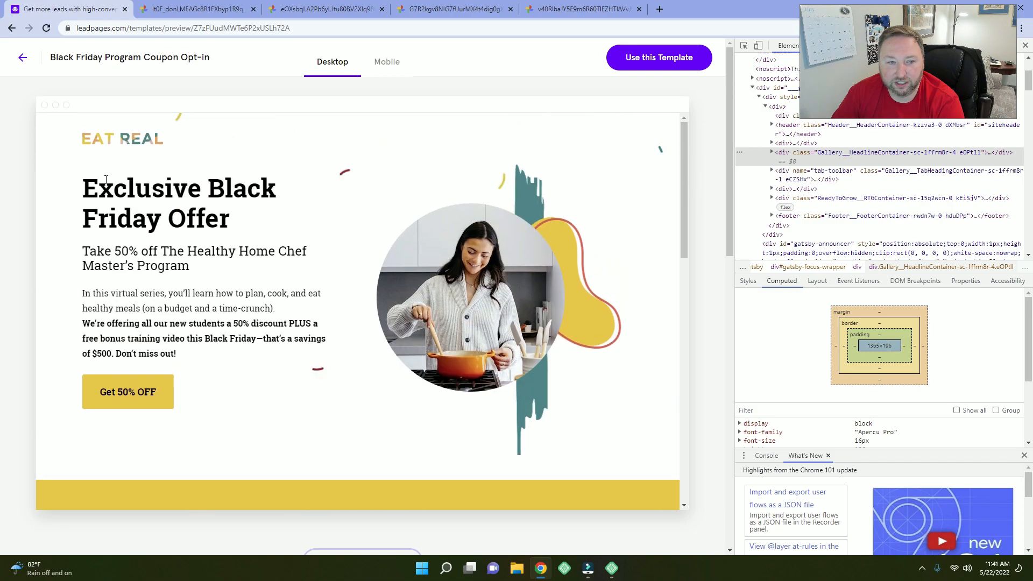
scroll(460, 269, down, 7)
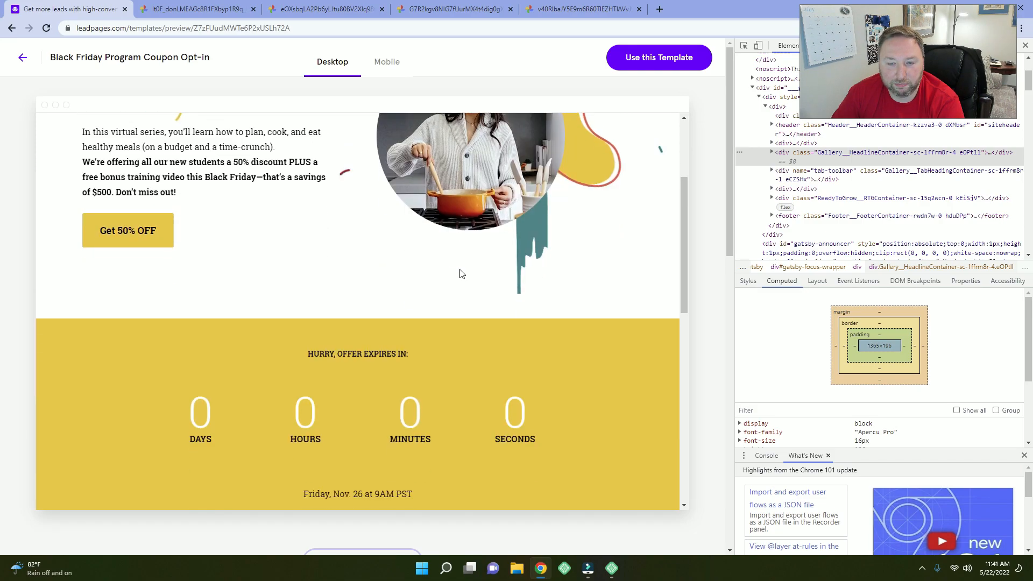
scroll(398, 177, up, 2)
scroll(398, 178, up, 3)
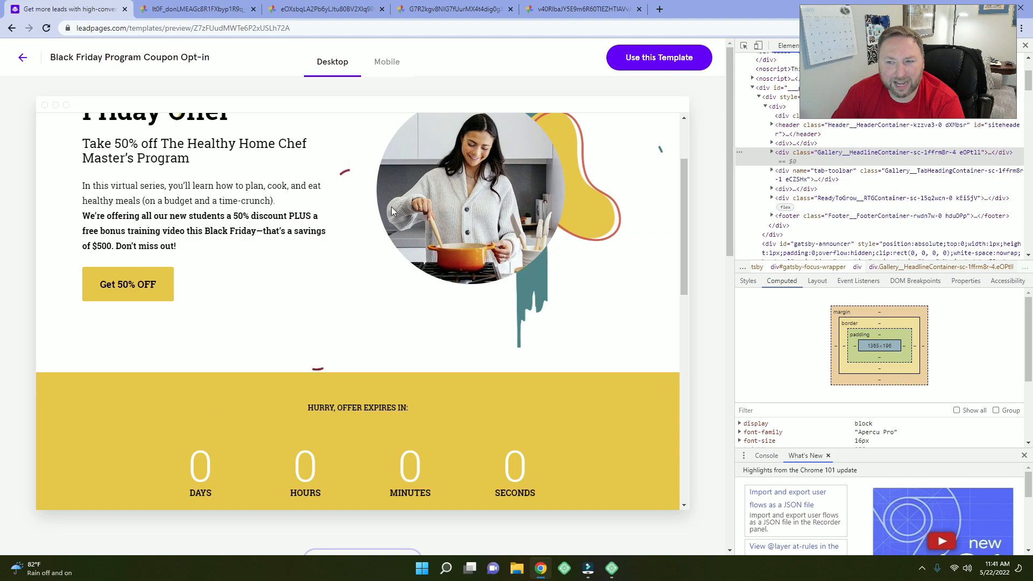
Examine the template's customer reviews, closing call-to-action banner and footer, and return to the hero section.
scroll(391, 210, down, 10)
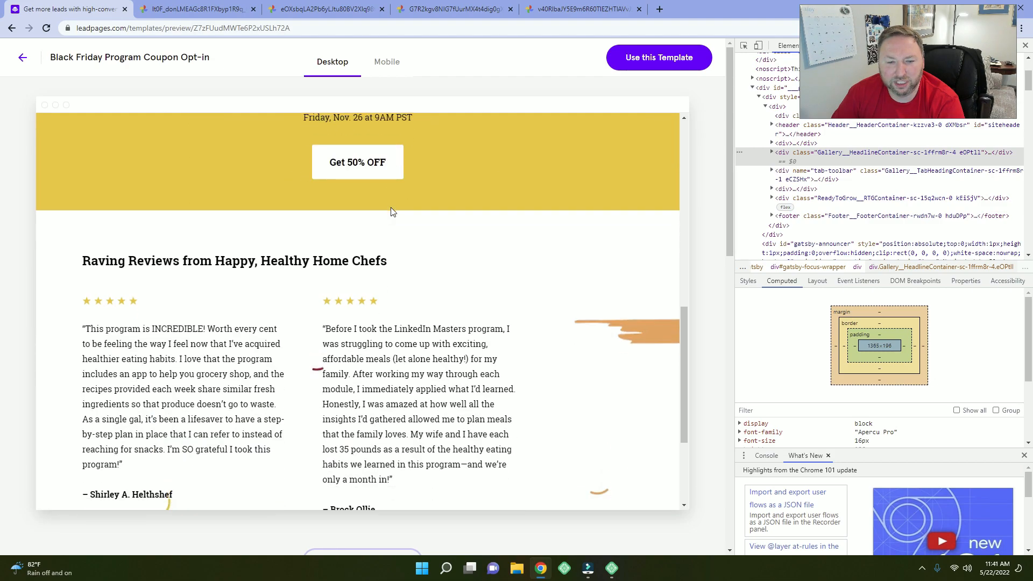
scroll(391, 209, up, 2)
scroll(405, 214, down, 1)
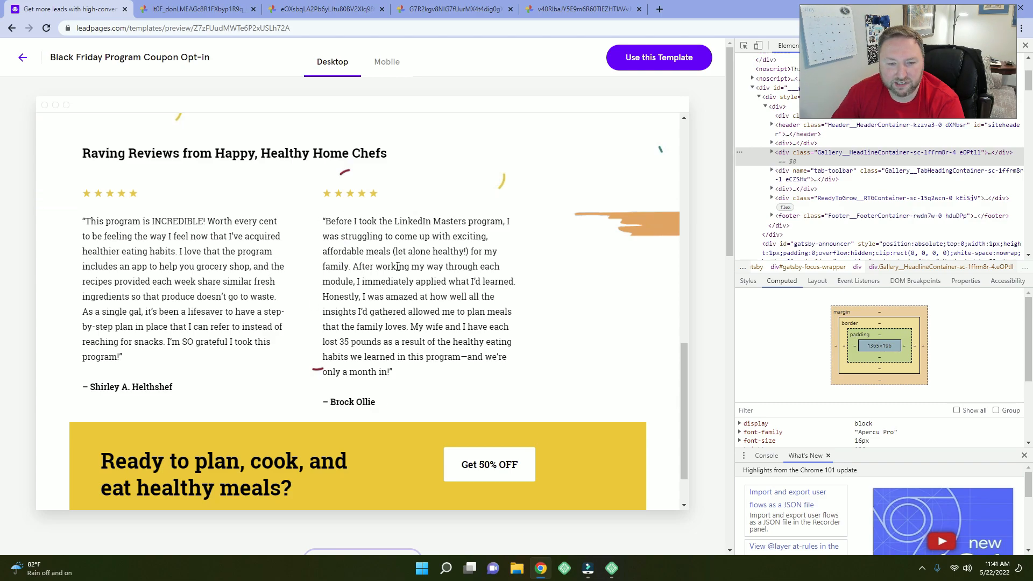
scroll(391, 268, down, 1)
scroll(390, 268, down, 1)
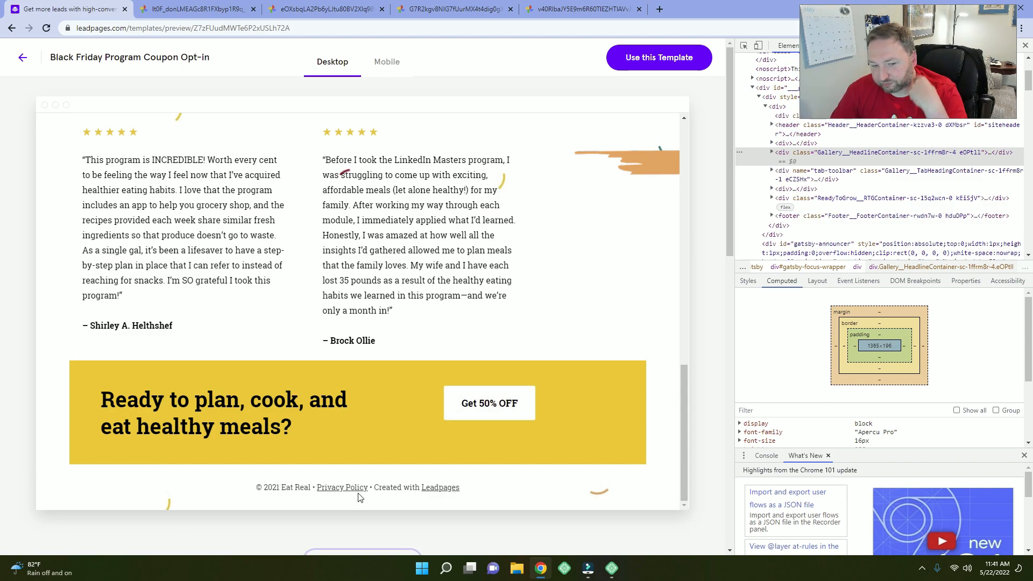
scroll(374, 436, up, 15)
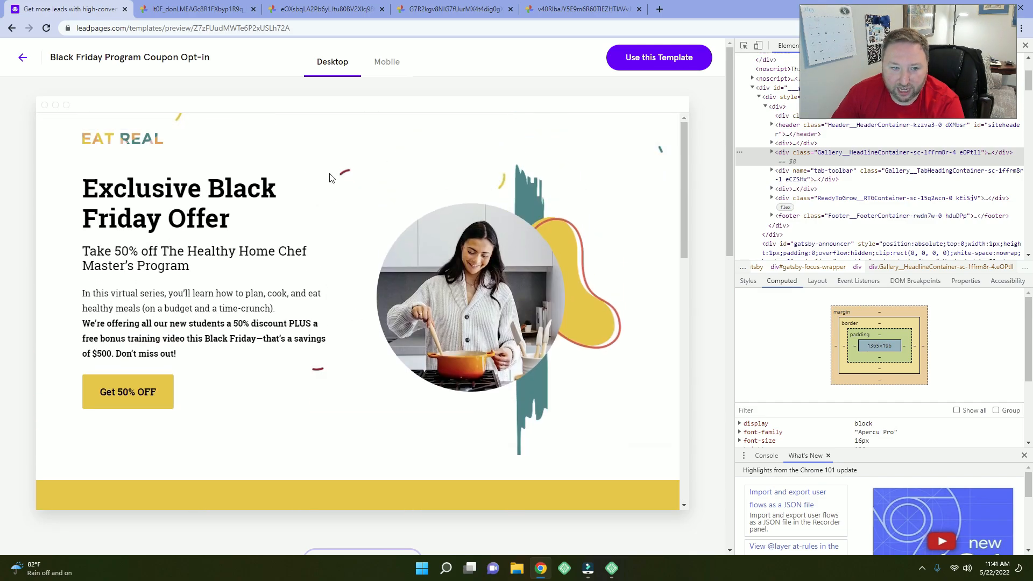
Check the template's full mobile layout and switch the preview back to the desktop layout.
click(385, 62)
scroll(333, 244, down, 10)
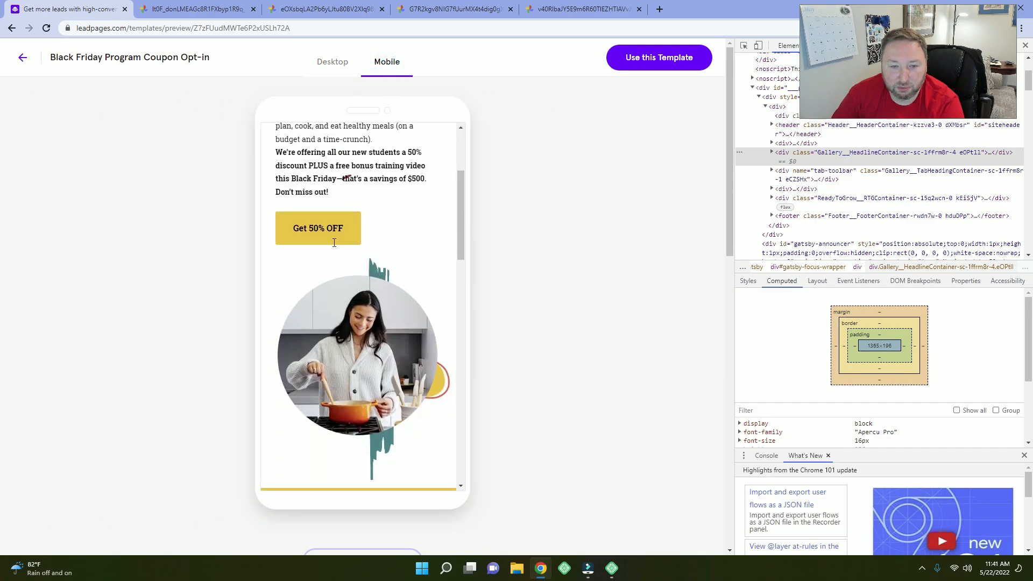
scroll(333, 243, down, 8)
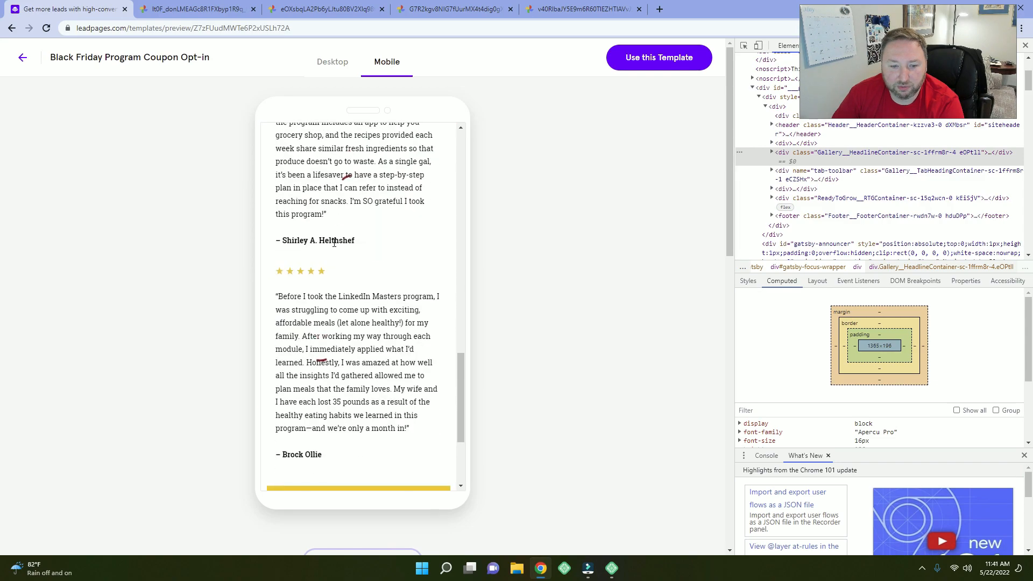
scroll(351, 293, up, 18)
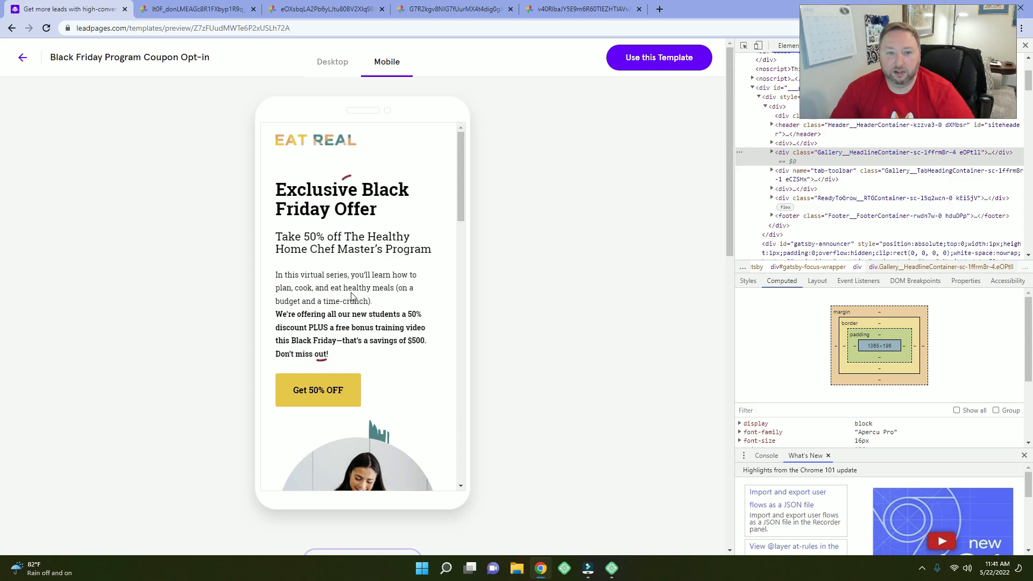
click(331, 63)
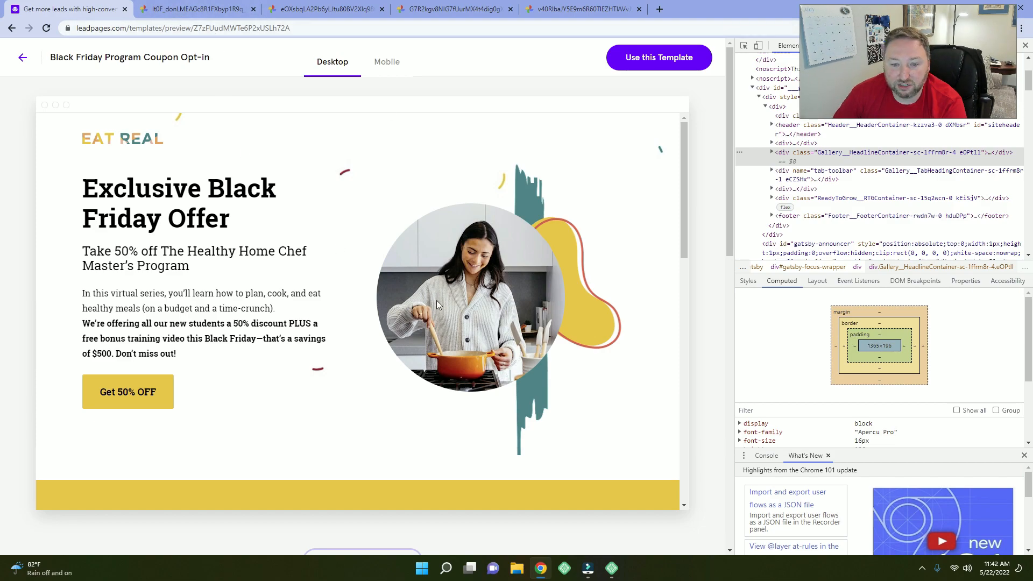
Look through the template's four separately opened image files, including the EAT REAL logo, and return to the template preview.
click(213, 8)
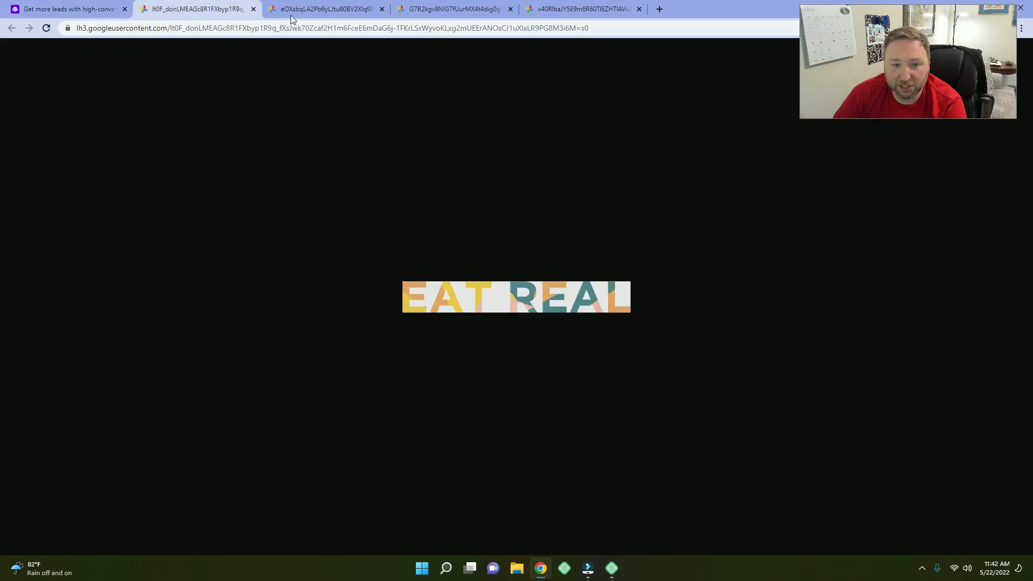
click(323, 5)
click(457, 8)
click(568, 8)
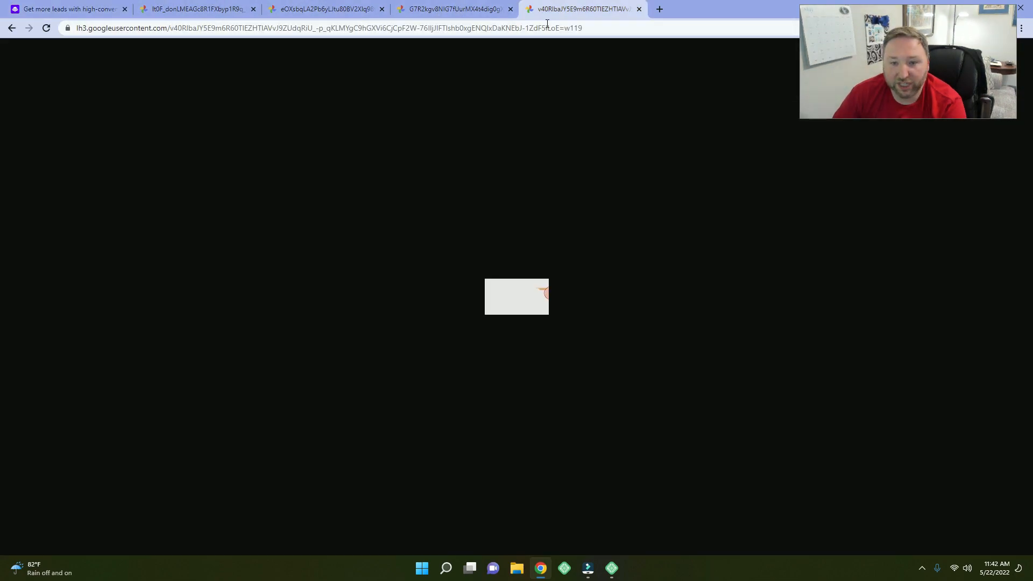
click(450, 15)
click(311, 9)
click(177, 8)
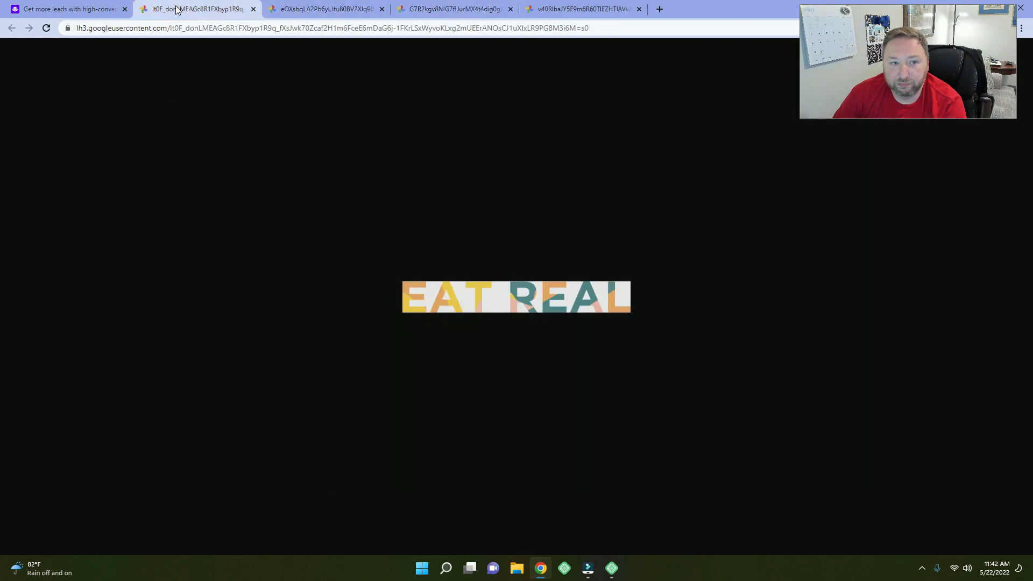
click(344, 10)
click(485, 13)
click(566, 14)
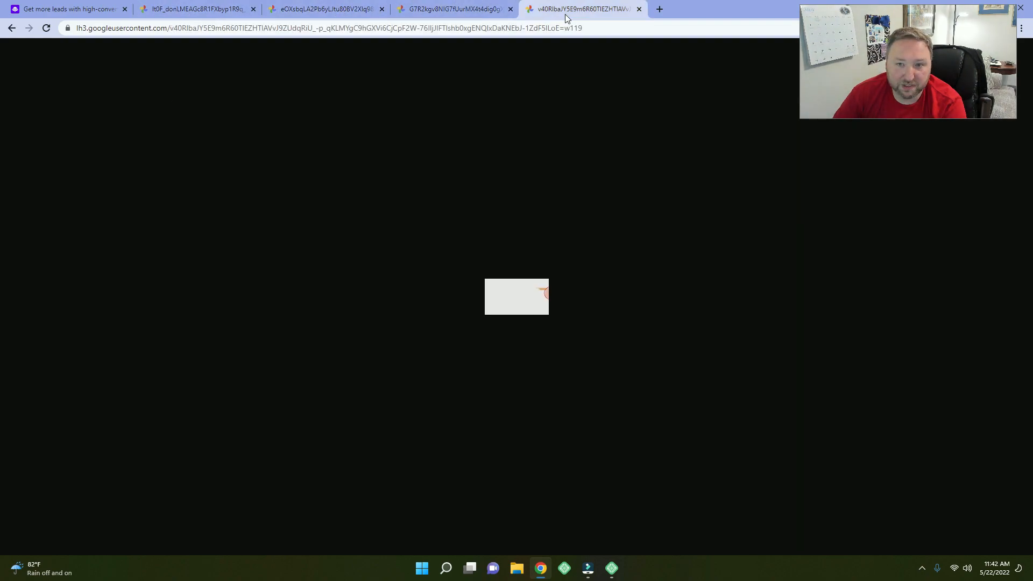
click(183, 9)
click(81, 11)
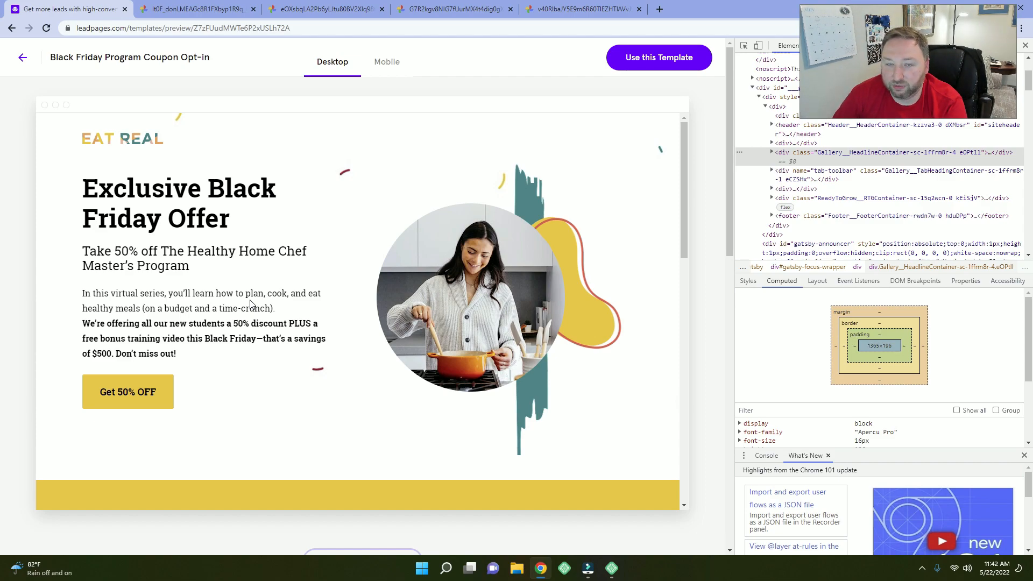
Review the template's countdown and reviews sections in the desktop preview and return to the hero section.
scroll(226, 253, down, 8)
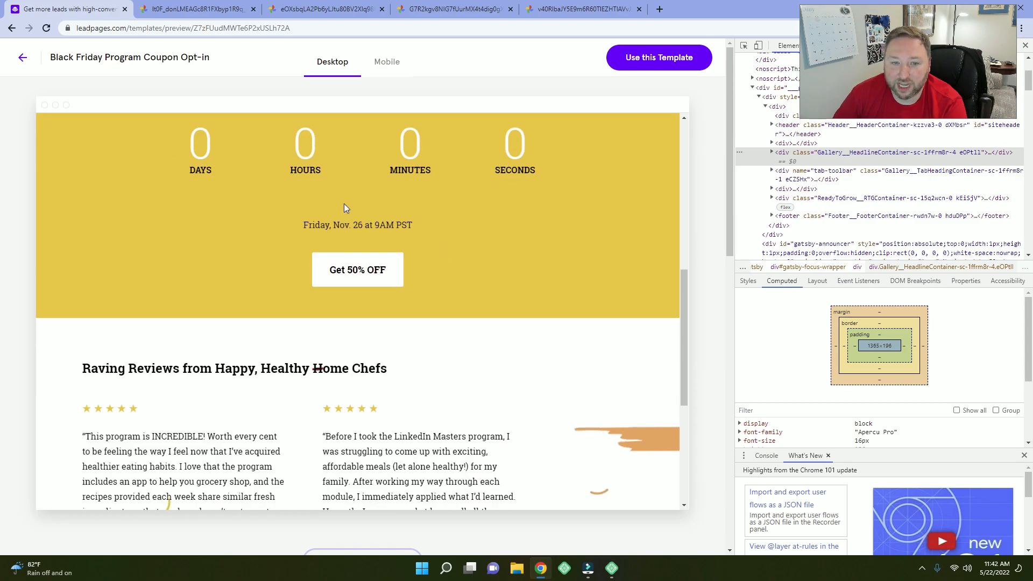
scroll(256, 332, down, 5)
scroll(257, 332, up, 5)
scroll(257, 332, up, 8)
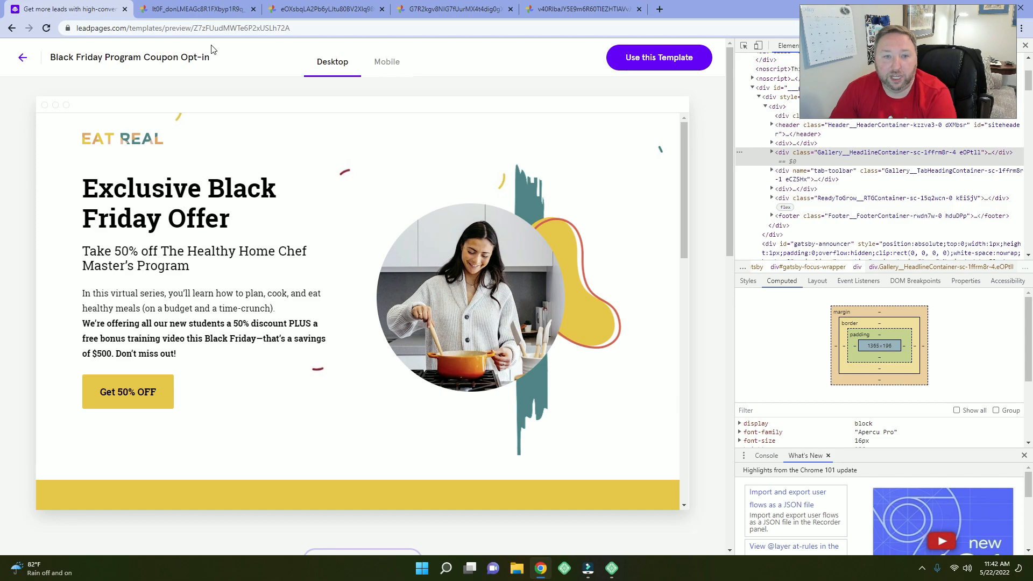
Go through the four opened template images once more and return to the Black Friday template preview.
click(189, 6)
click(334, 10)
click(463, 9)
click(581, 9)
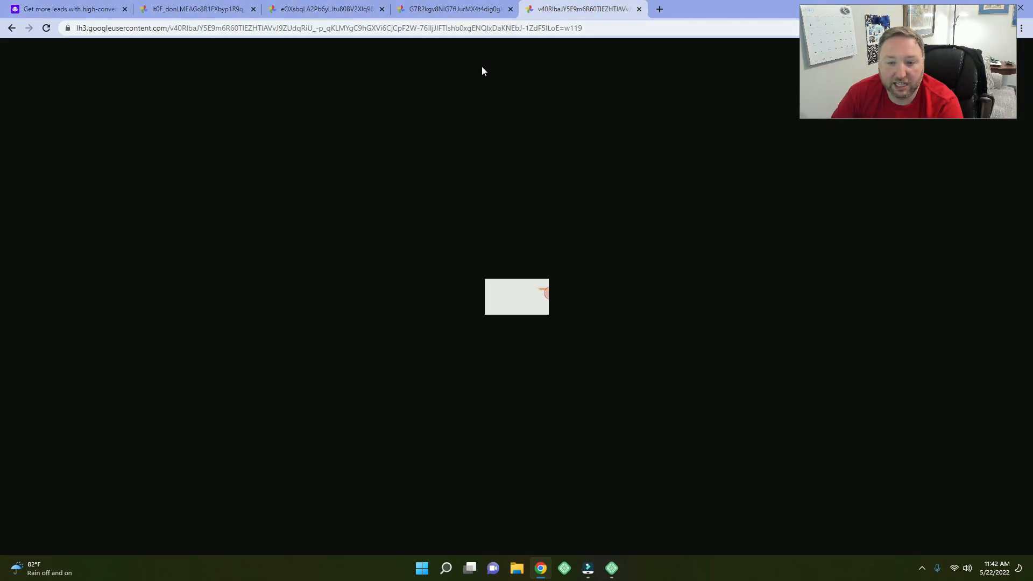
click(221, 7)
click(67, 10)
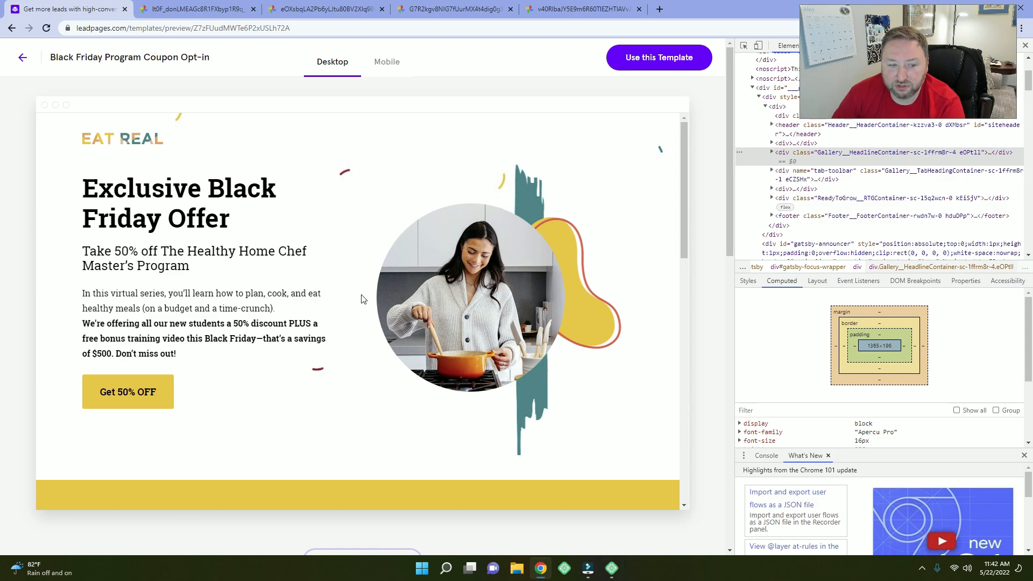
Examine the template's section structure from the hero down to the footer and clear the text selection in the hero.
scroll(350, 302, down, 3)
scroll(321, 304, down, 4)
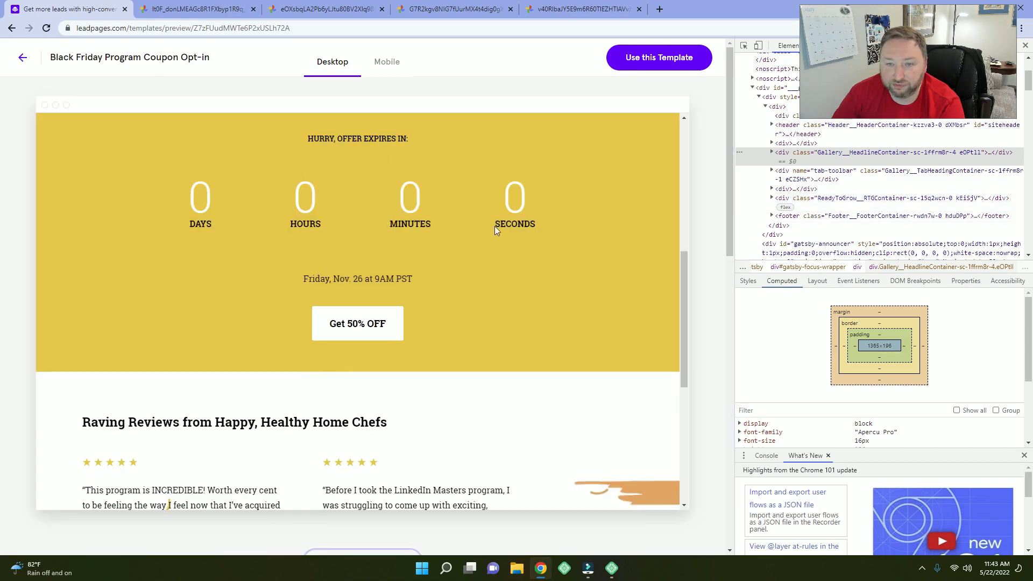
scroll(328, 323, down, 3)
scroll(321, 323, down, 5)
scroll(321, 323, up, 2)
scroll(320, 322, down, 1)
scroll(322, 323, up, 4)
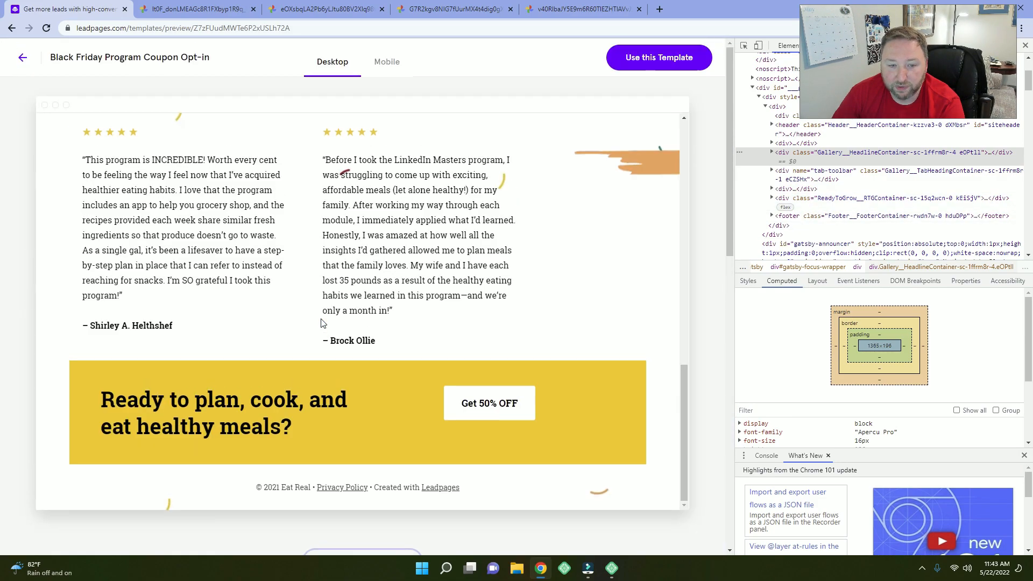
scroll(341, 221, up, 6)
scroll(341, 222, up, 5)
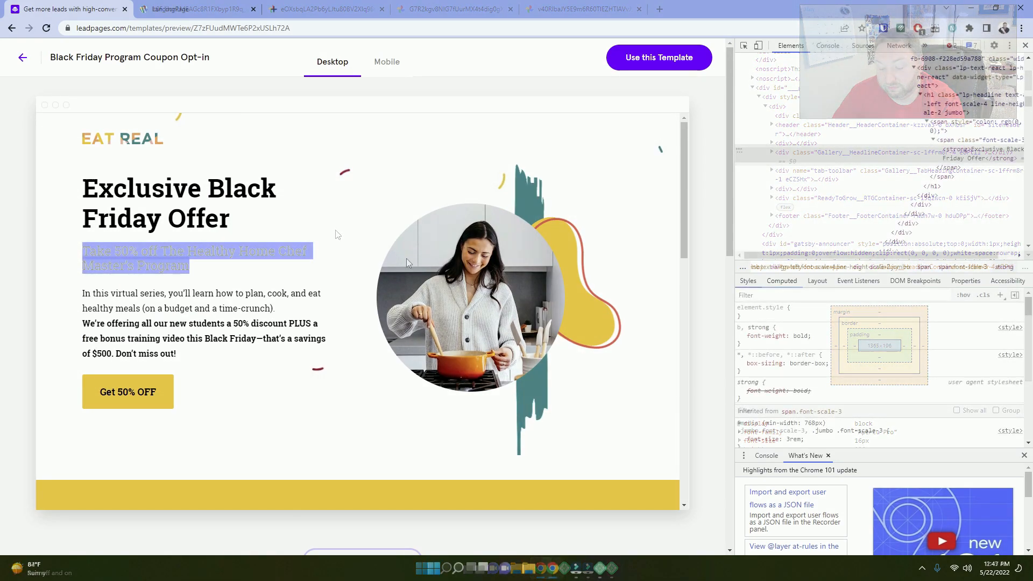
click(242, 203)
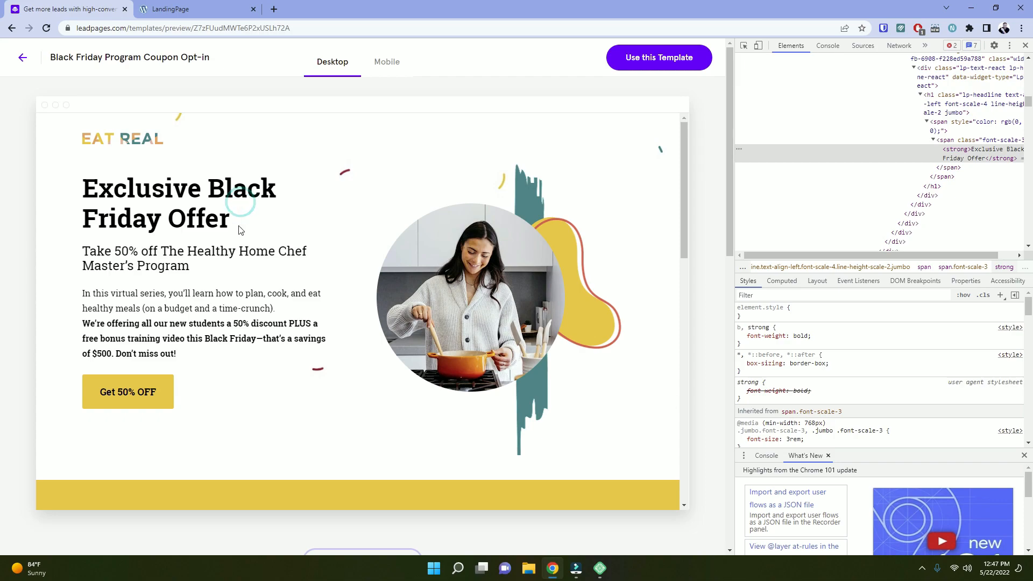
Highlight the template's "Exclusive Black Friday Offer" headline, review the sections below it and return to the hero section.
drag(237, 224, 81, 196)
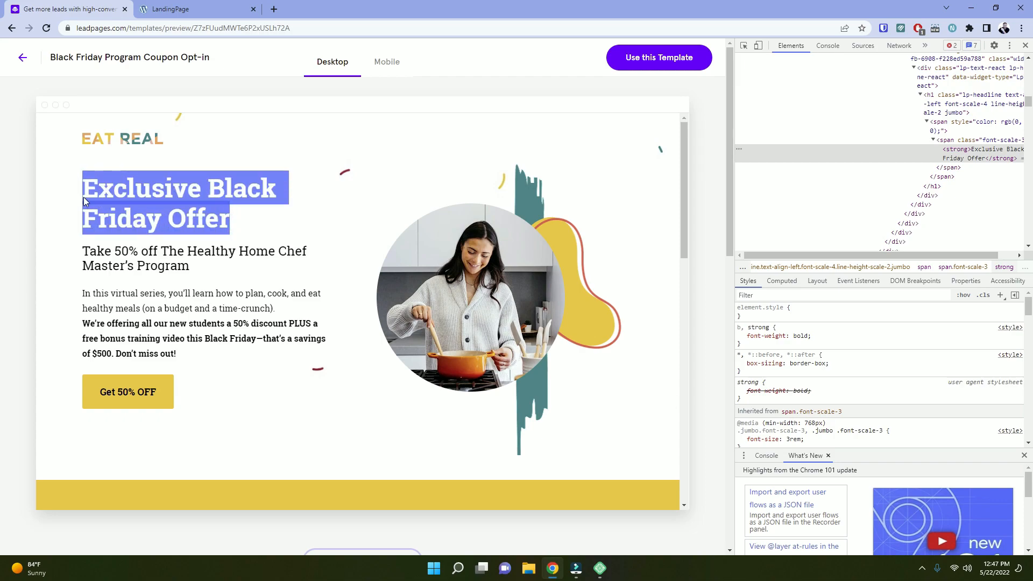
scroll(210, 340, down, 9)
scroll(207, 326, up, 5)
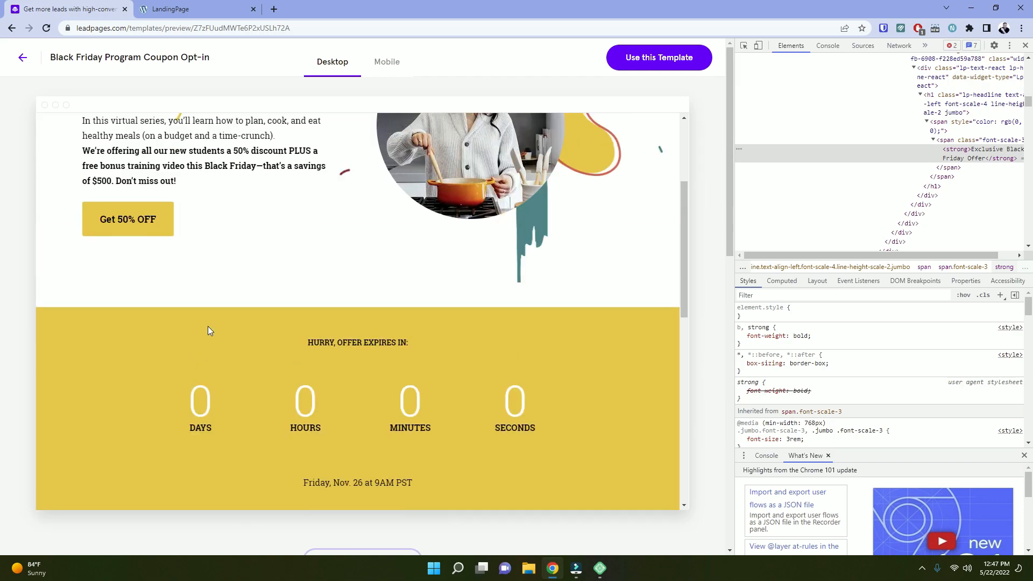
scroll(248, 343, down, 10)
scroll(249, 343, up, 10)
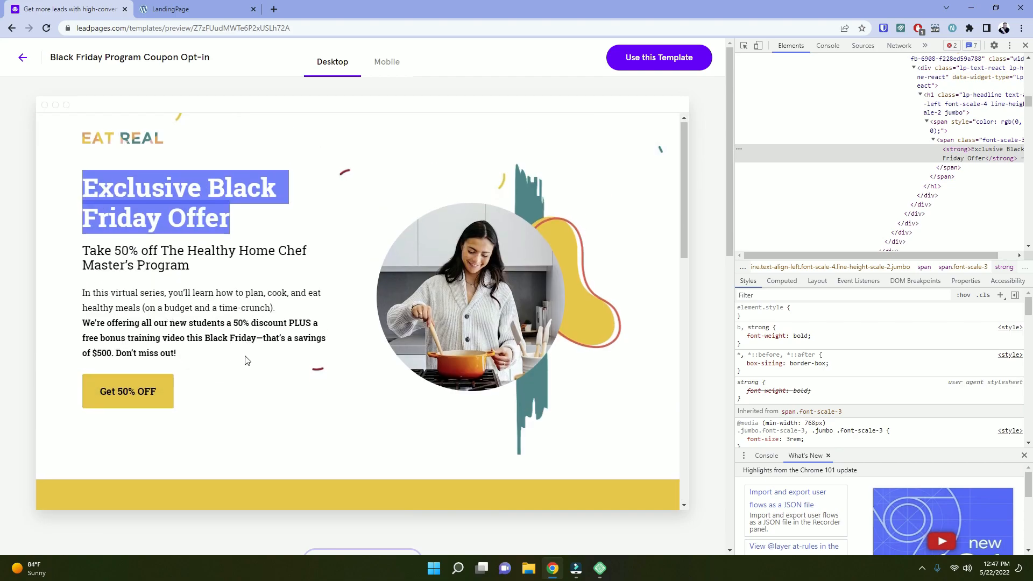
scroll(227, 356, down, 3)
scroll(224, 296, up, 3)
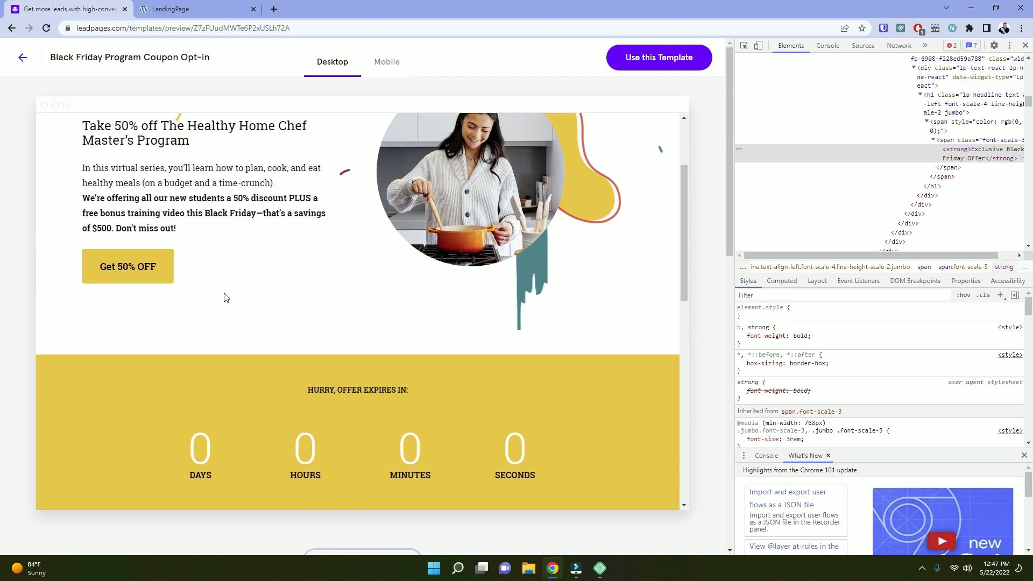
Examine the hero's headline, subheading, intro paragraph and Get 50% OFF button, with a brief look at the countdown section.
drag(205, 234, 71, 198)
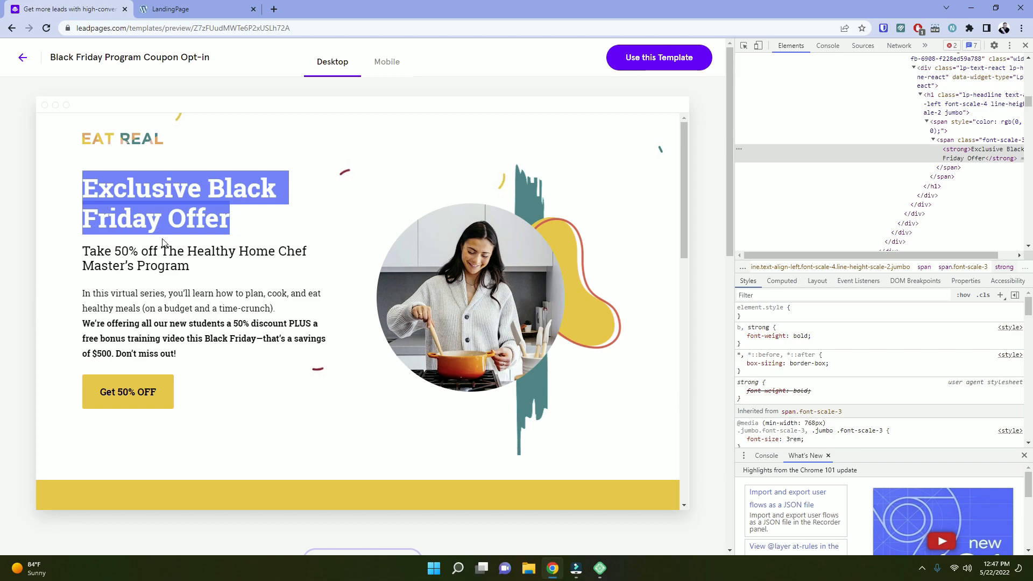
drag(91, 246, 173, 294)
click(184, 303)
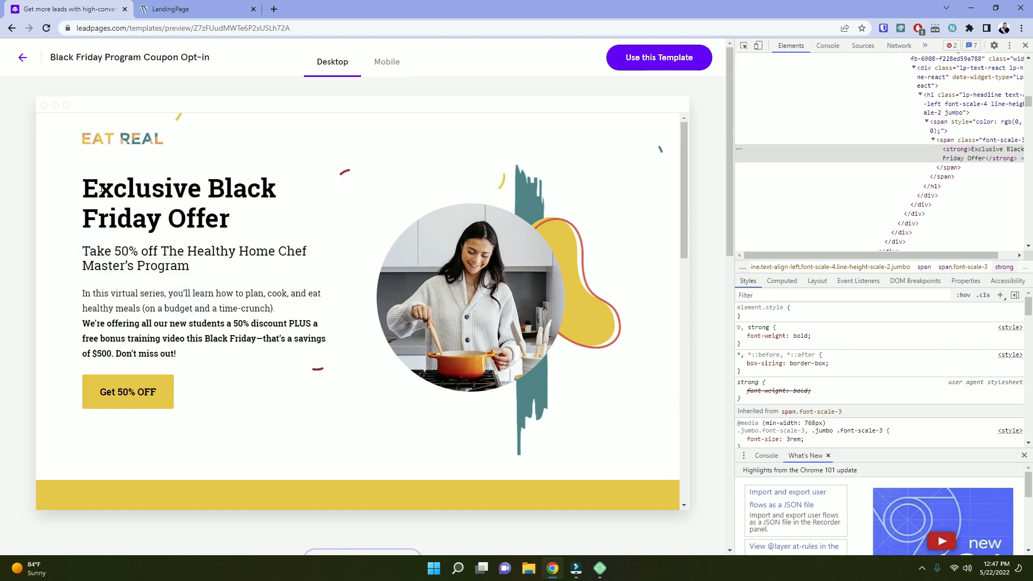
drag(80, 183, 205, 222)
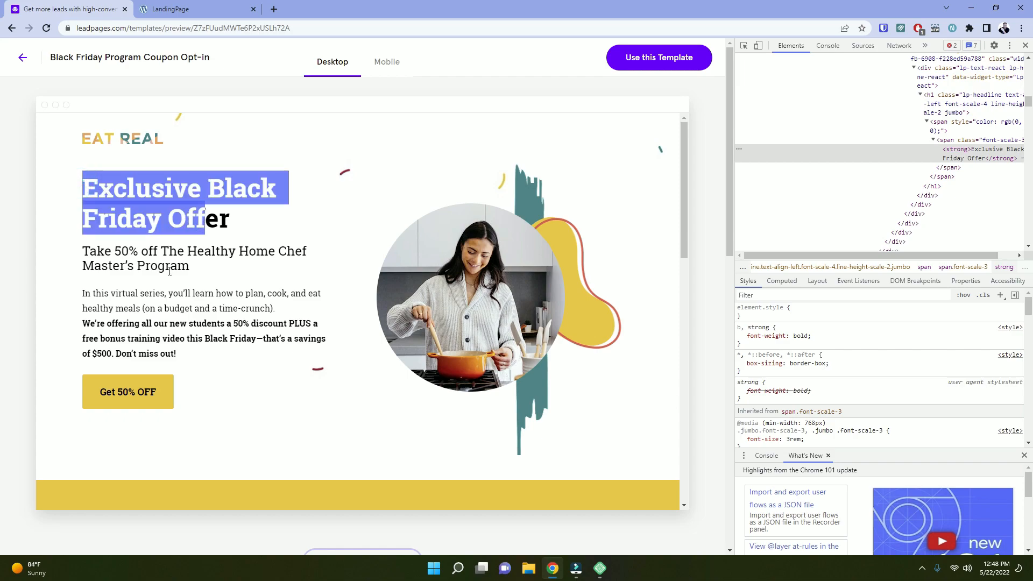
triple_click(200, 270)
drag(286, 314, 79, 300)
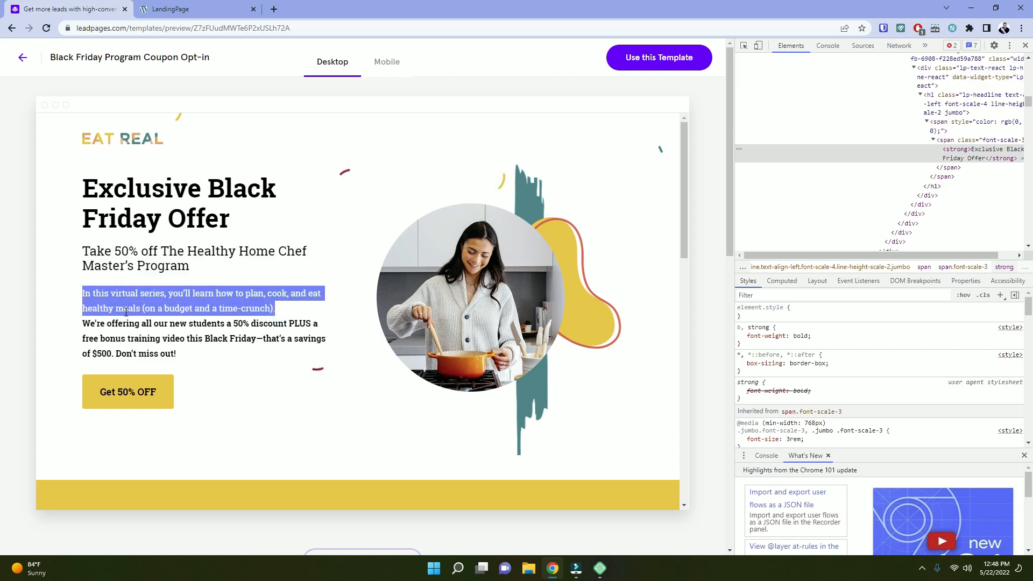
scroll(148, 327, down, 1)
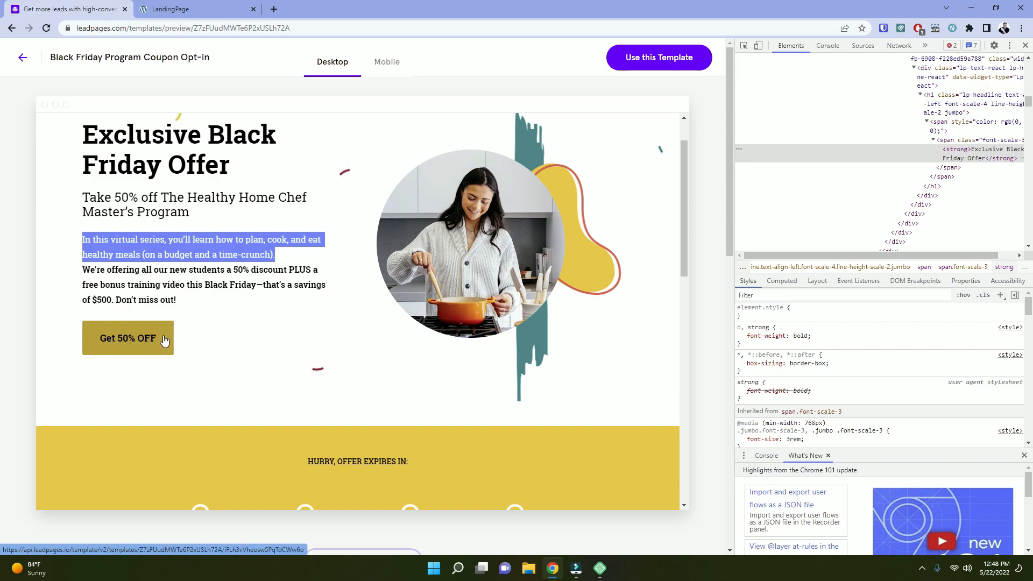
scroll(214, 303, up, 1)
scroll(214, 302, up, 1)
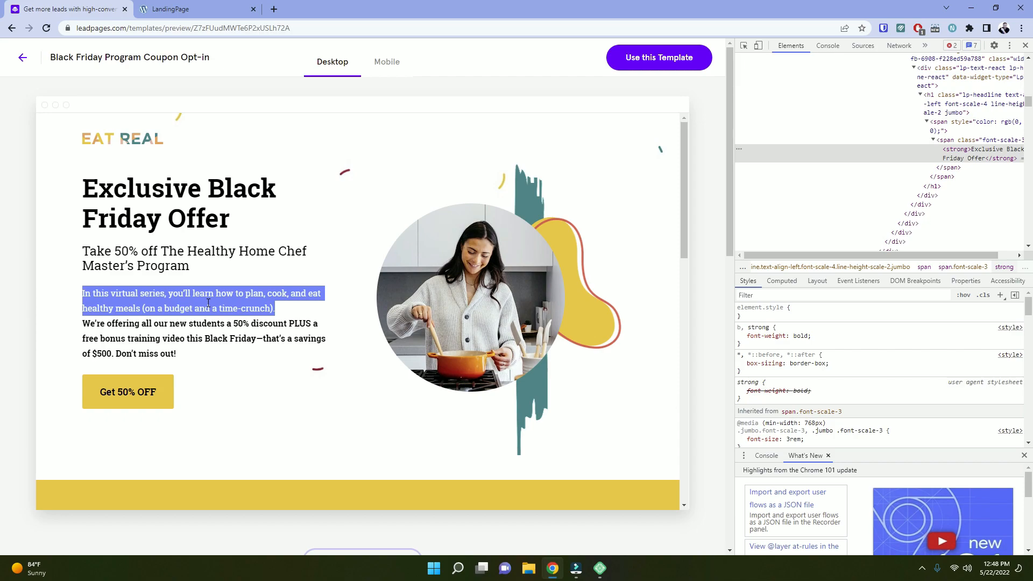
scroll(208, 302, down, 6)
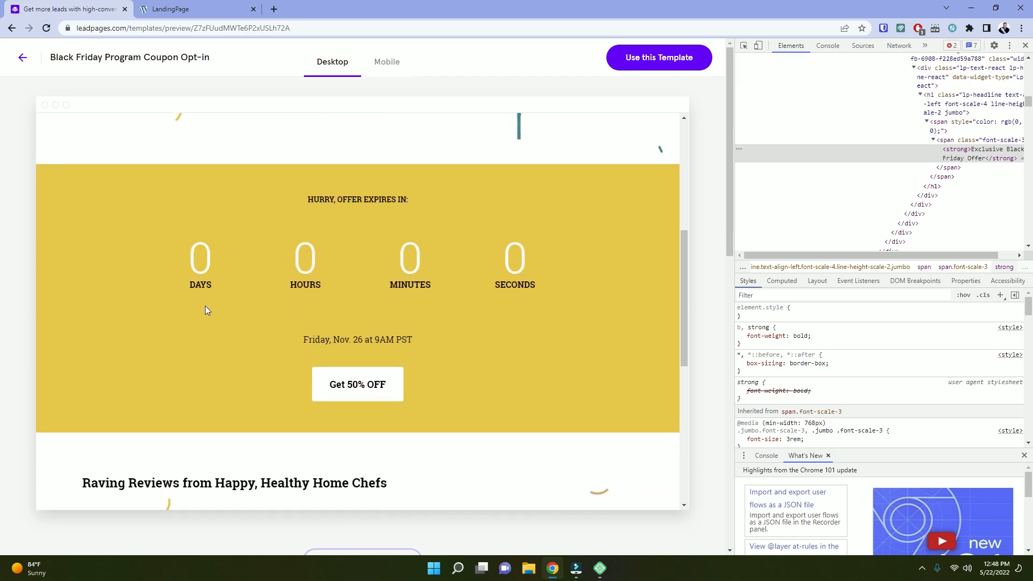
scroll(205, 308, up, 7)
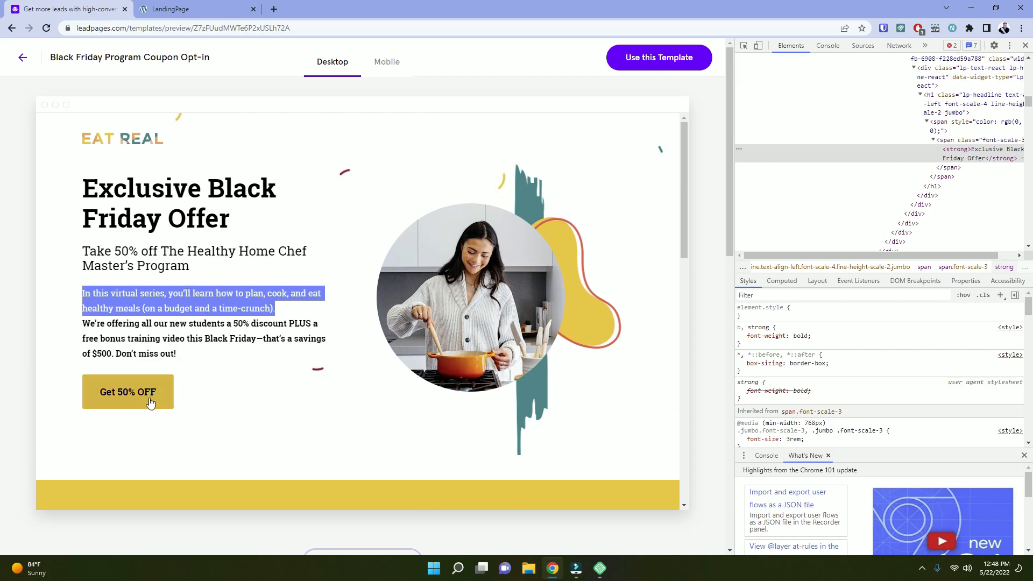
Inspect the hero's Get 50% OFF button and read through its CSS rules for colours, padding, font and border radius.
right_click(160, 386)
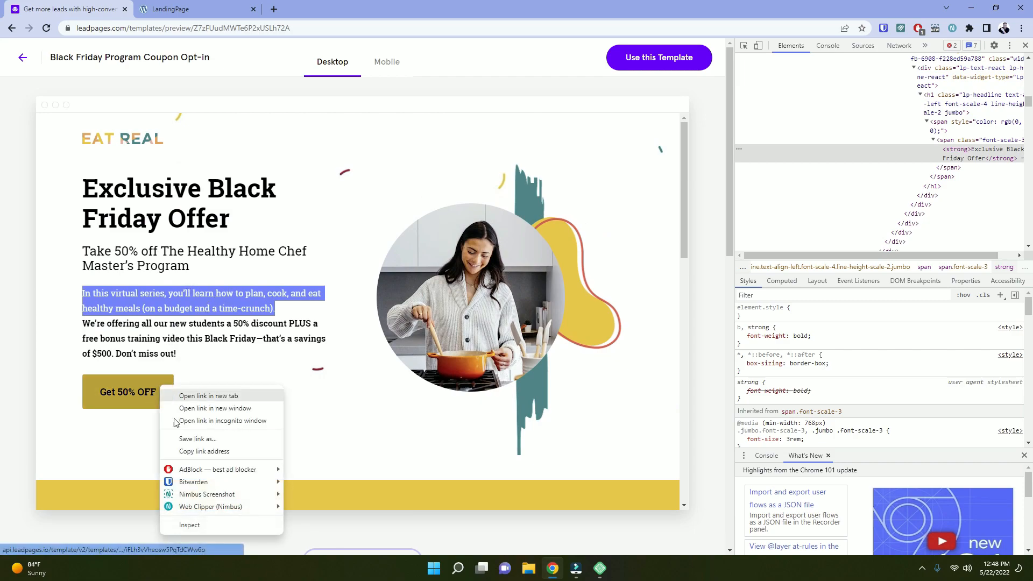
click(186, 524)
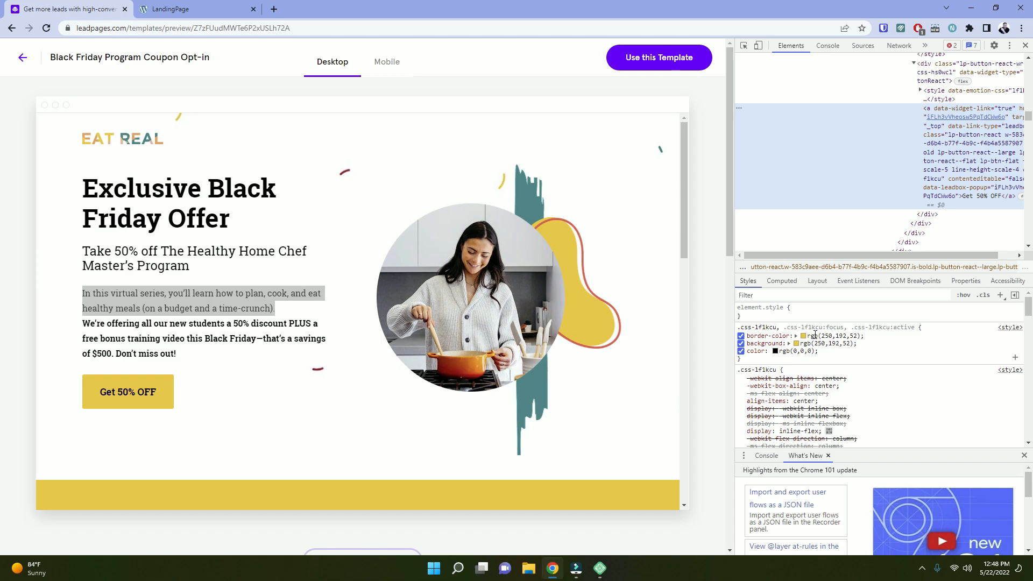
scroll(855, 335, down, 5)
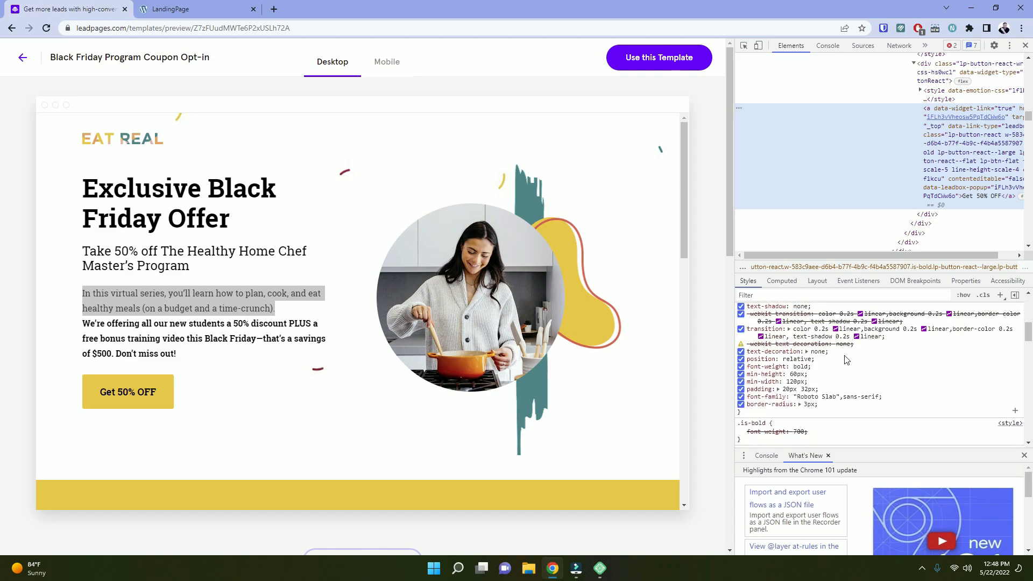
scroll(846, 360, down, 8)
scroll(843, 358, up, 15)
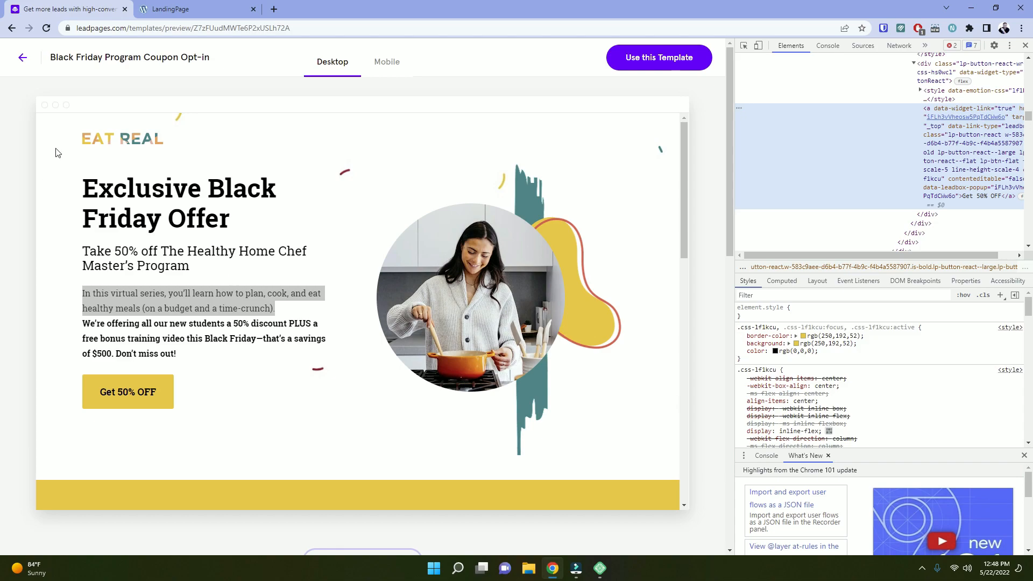
Switch to the LandingPage page in the Brizy editor and add a blank create-your-own block to the empty page.
click(165, 5)
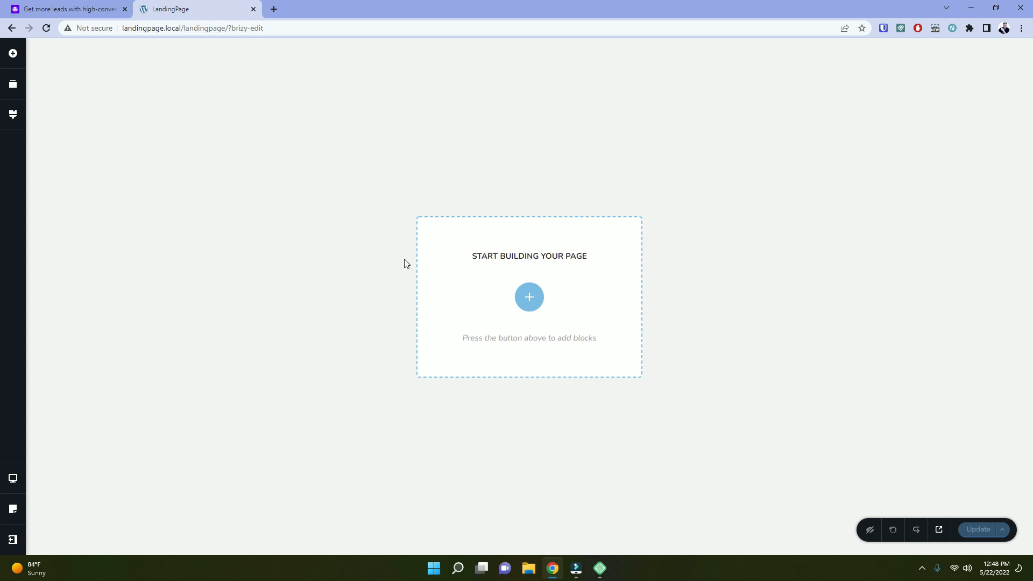
click(528, 300)
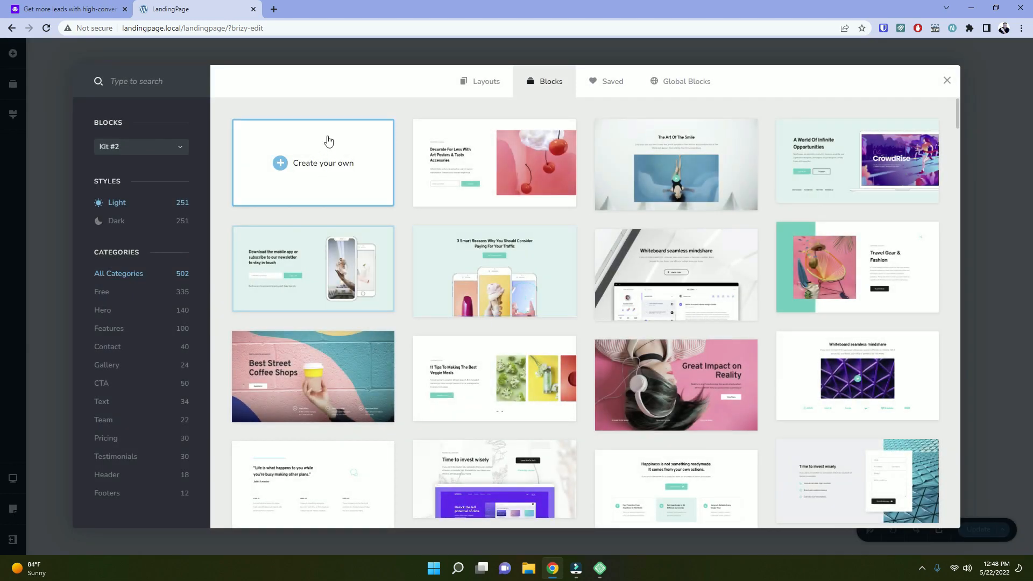
click(316, 161)
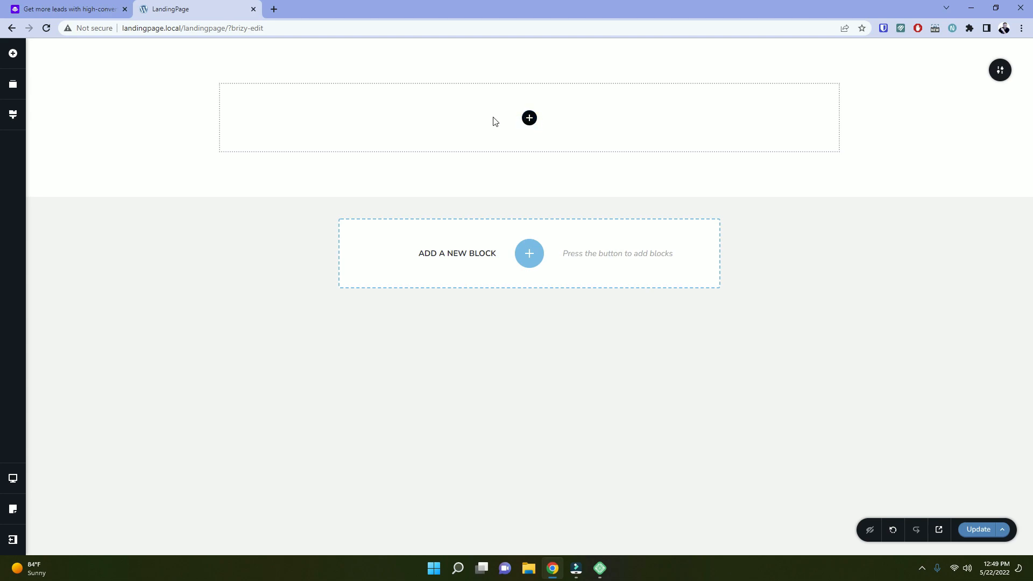
Return to the Leadpages template preview and examine the hero's text column, leaving its text unselected.
click(100, 6)
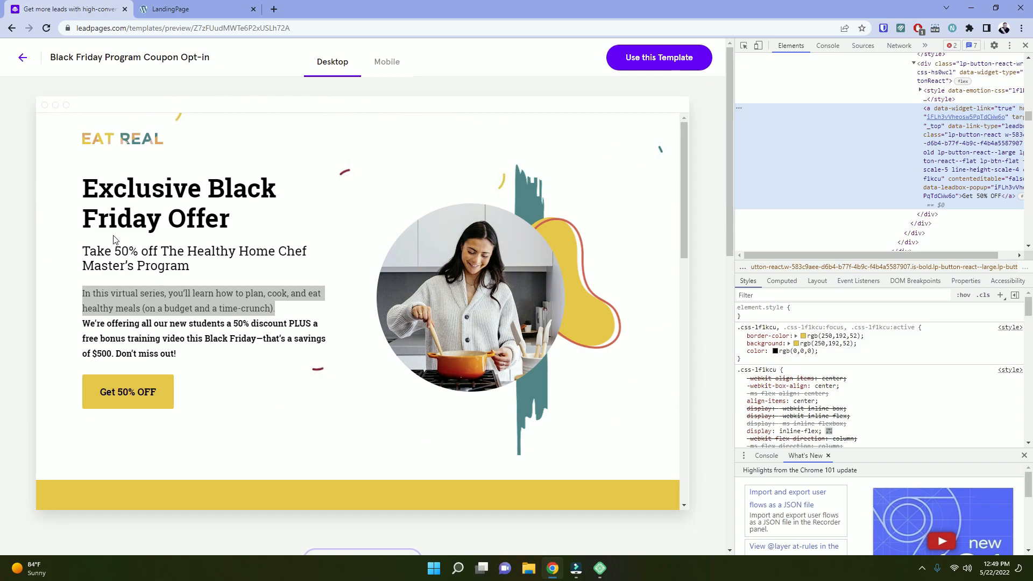
click(73, 153)
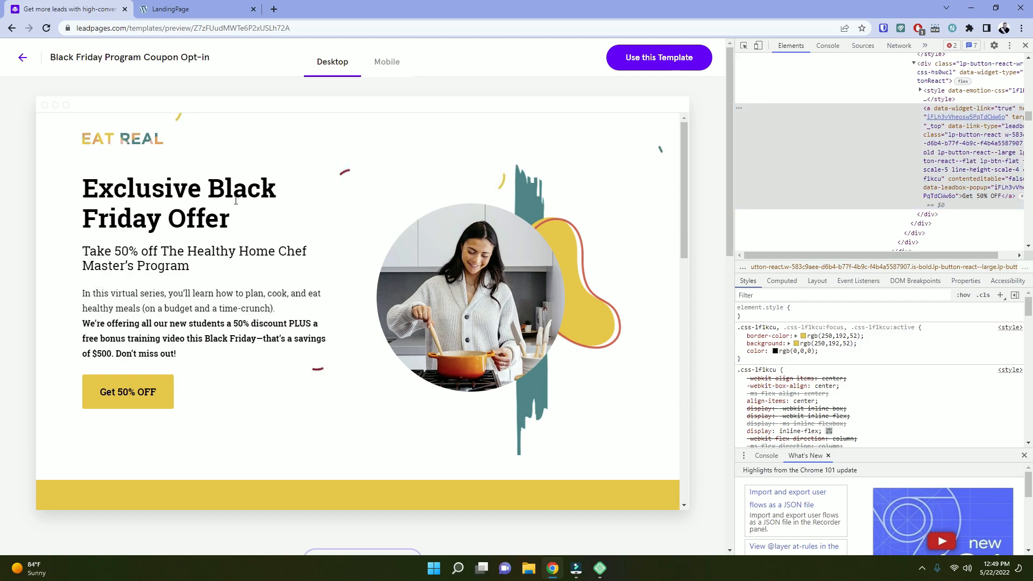
drag(76, 171, 330, 320)
click(94, 151)
Examine the template's countdown, reviews with the orange brush stroke, closing call-to-action banner and footer.
scroll(488, 226, down, 6)
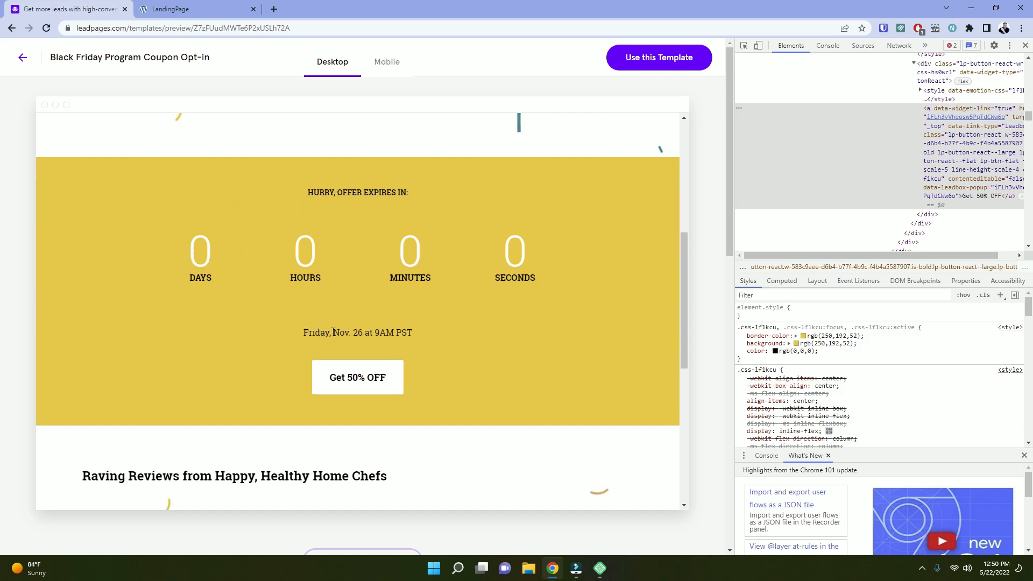
scroll(320, 355, down, 5)
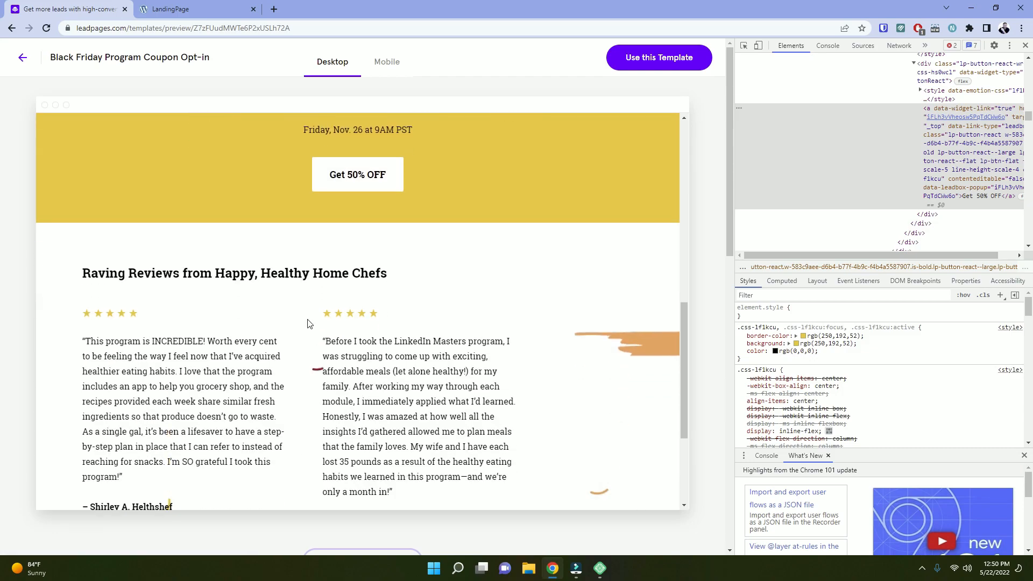
scroll(309, 323, down, 2)
scroll(327, 241, up, 1)
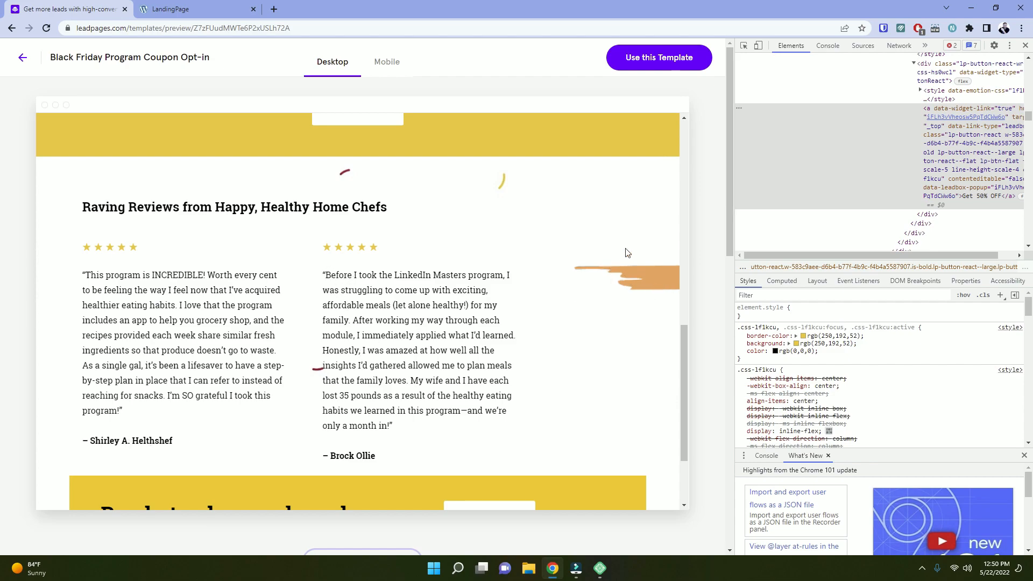
scroll(549, 263, down, 2)
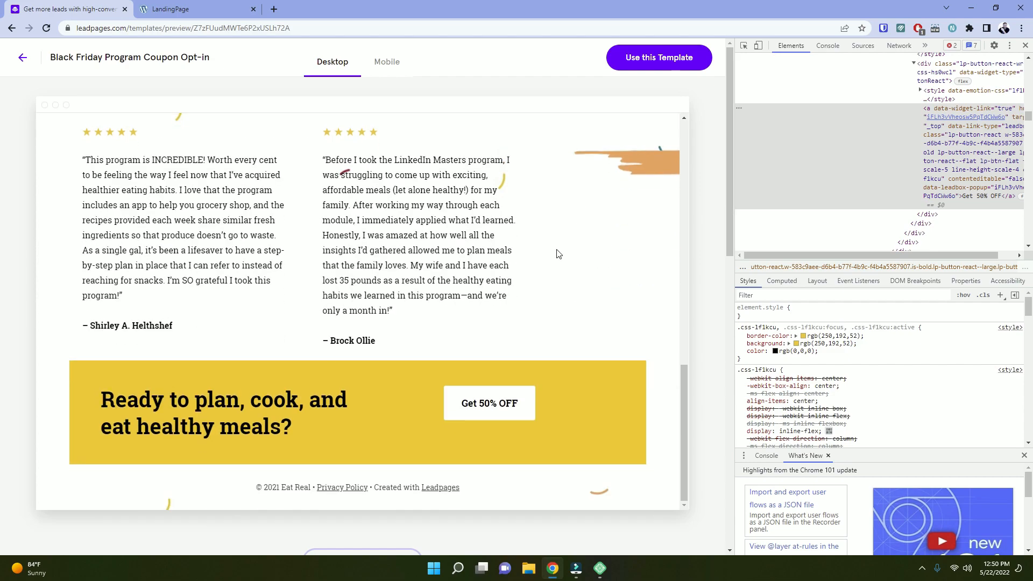
scroll(623, 247, up, 2)
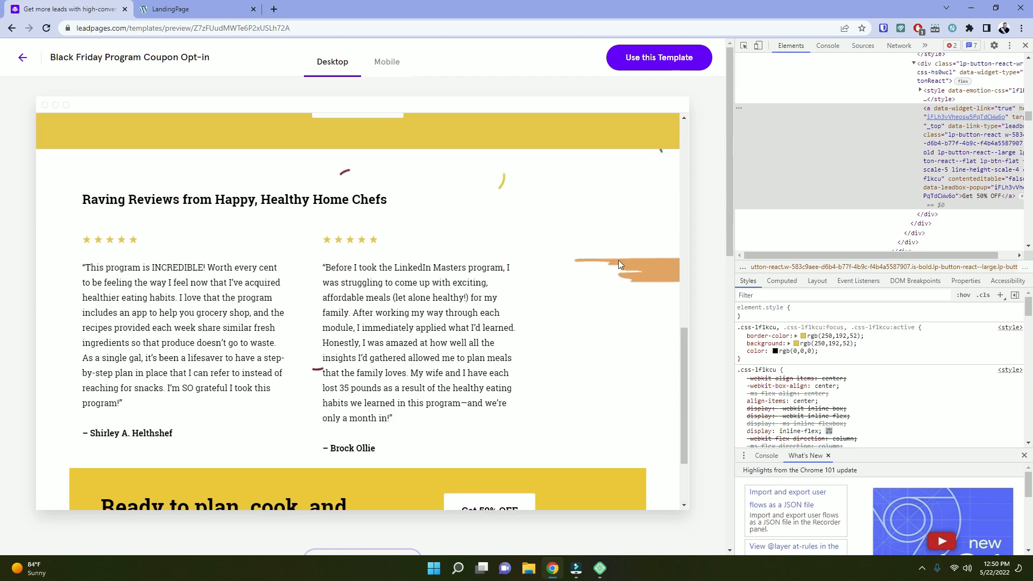
scroll(584, 269, down, 4)
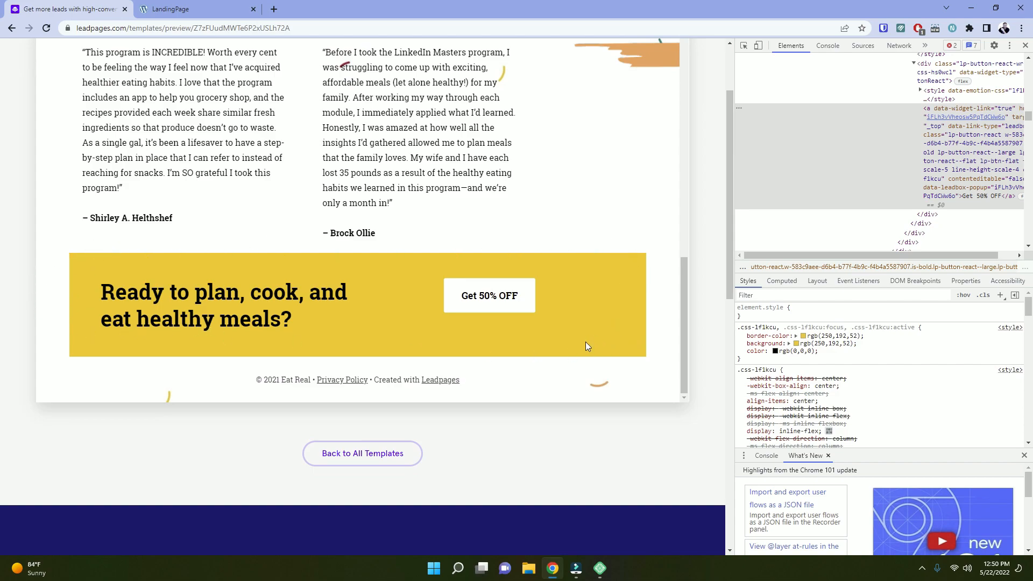
Compare the layout of all template sections once more from the hero down to the footer and return to the hero.
scroll(167, 323, up, 10)
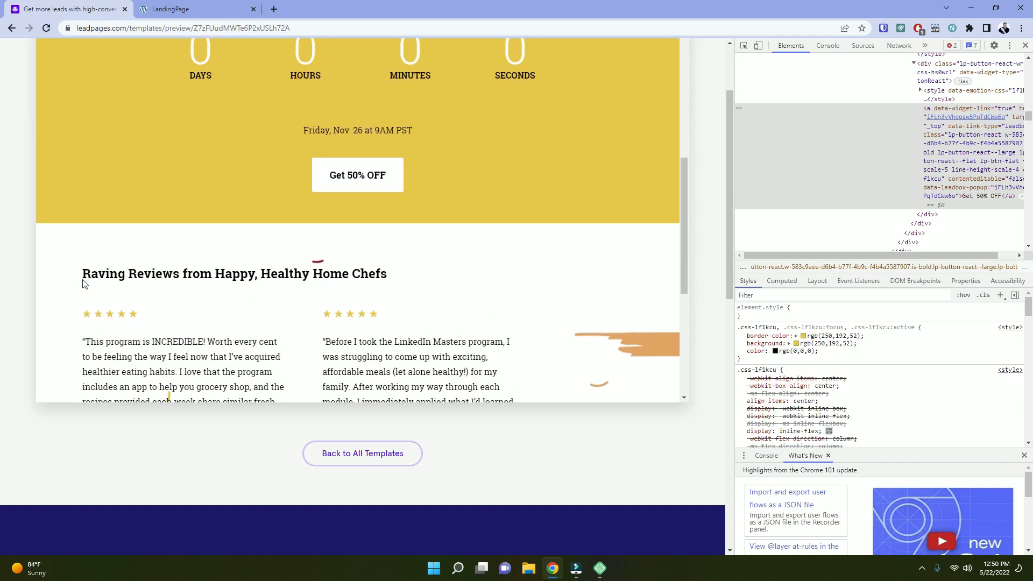
scroll(83, 356, up, 3)
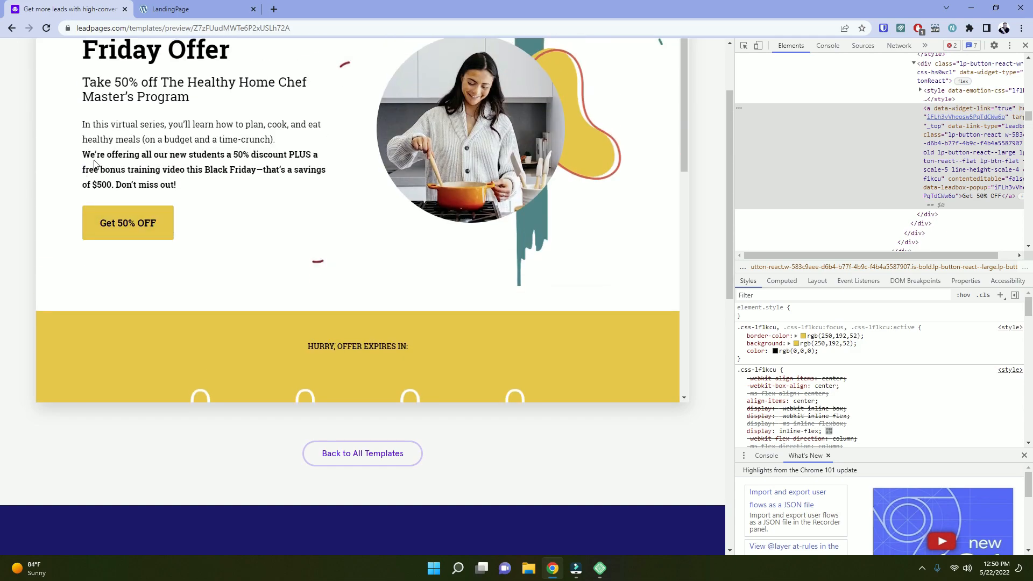
scroll(96, 183, down, 10)
scroll(92, 233, up, 7)
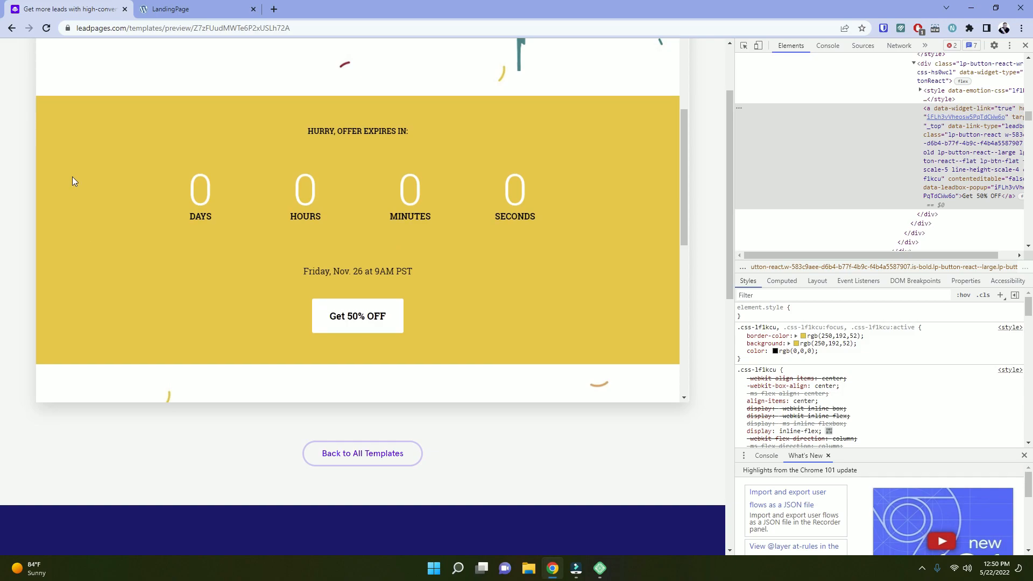
scroll(147, 208, down, 6)
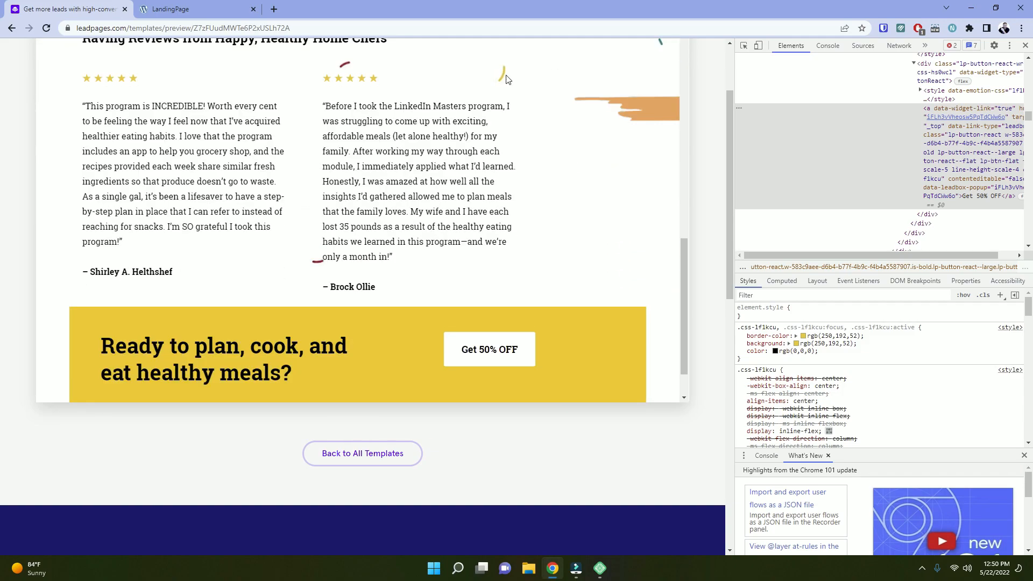
scroll(112, 330, down, 1)
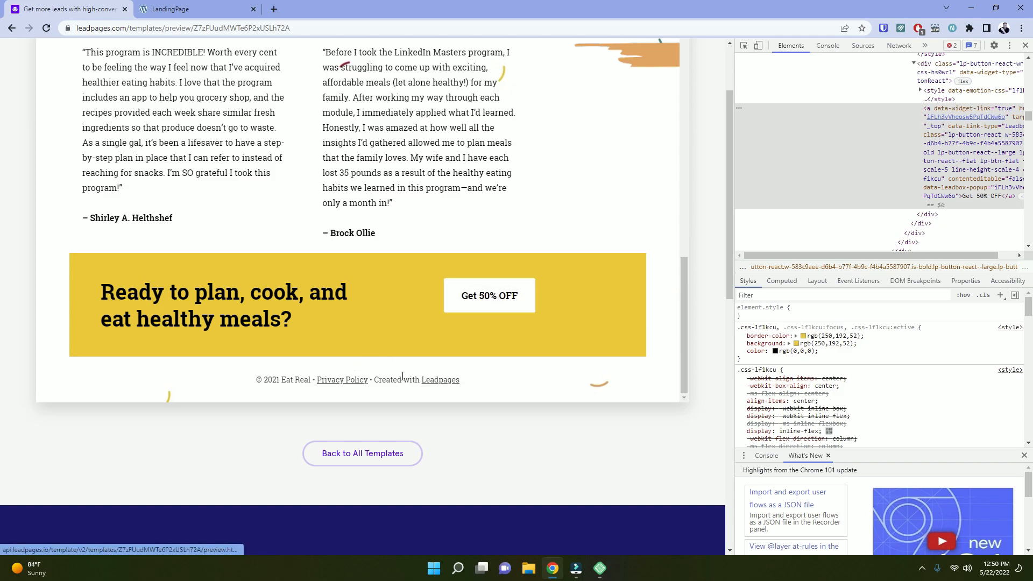
scroll(422, 397, up, 10)
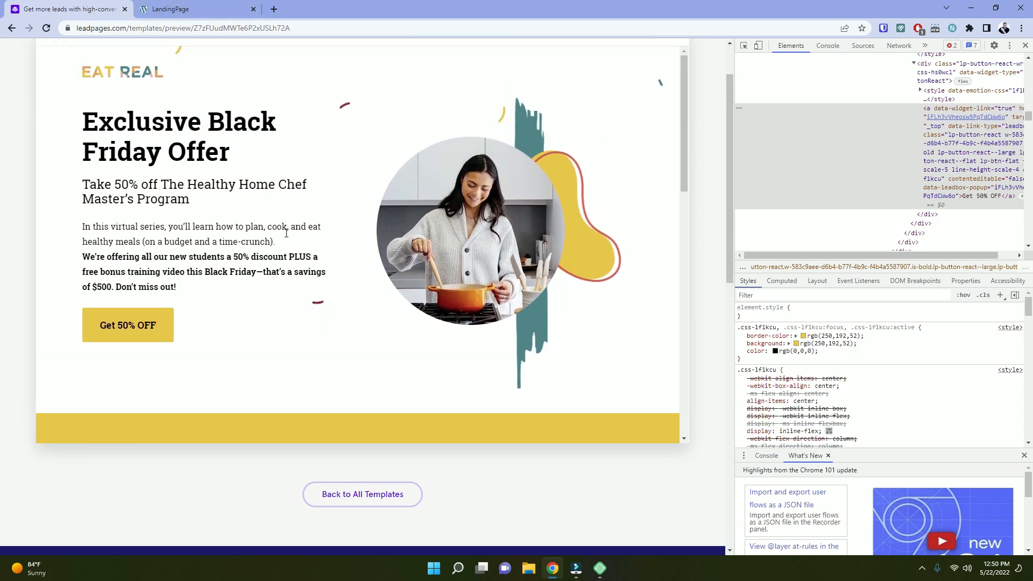
Return to the LandingPage editor and add an image element to the empty block, checking the template's logo placement for reference.
click(209, 6)
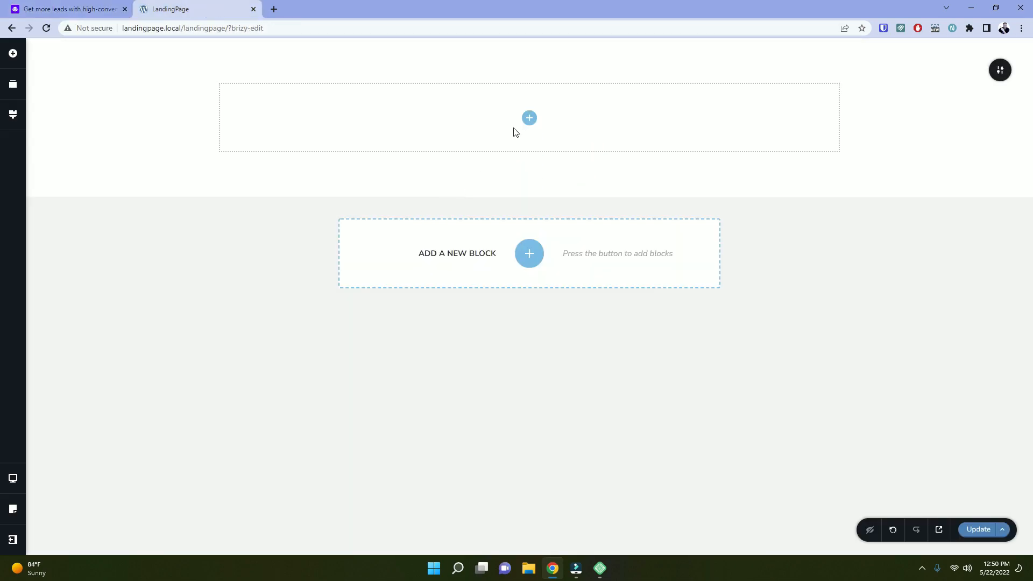
click(530, 118)
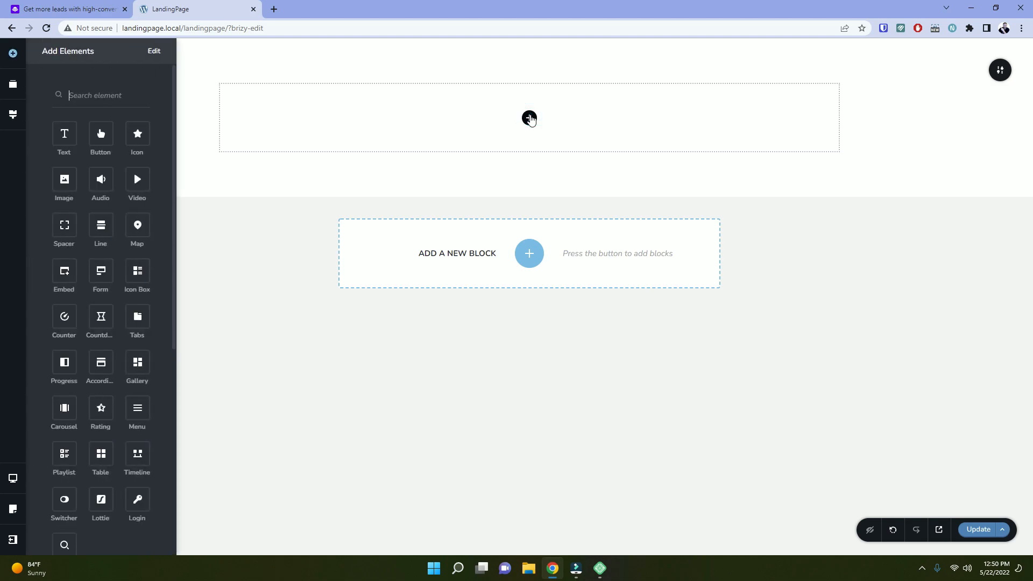
click(45, 6)
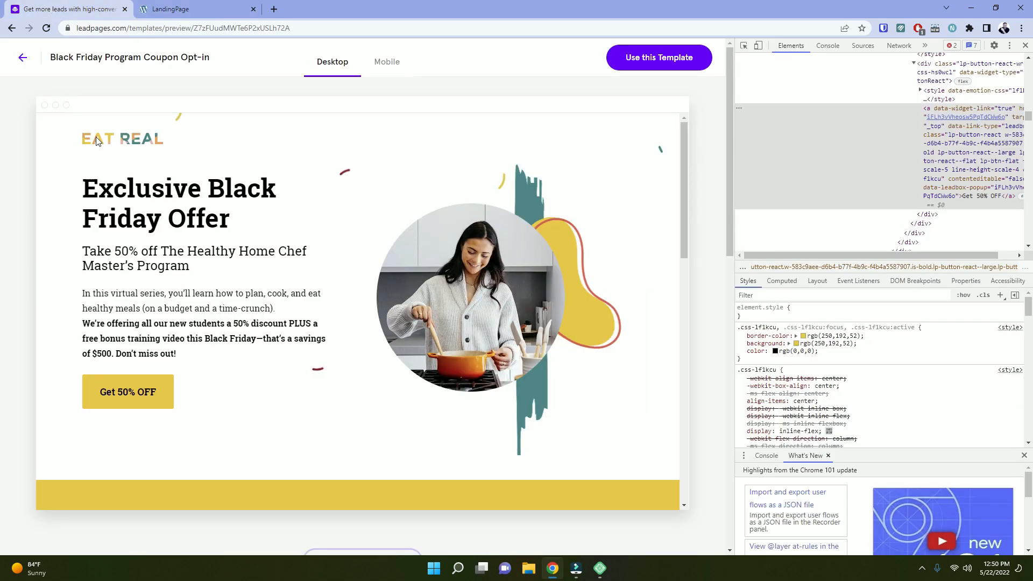
click(143, 7)
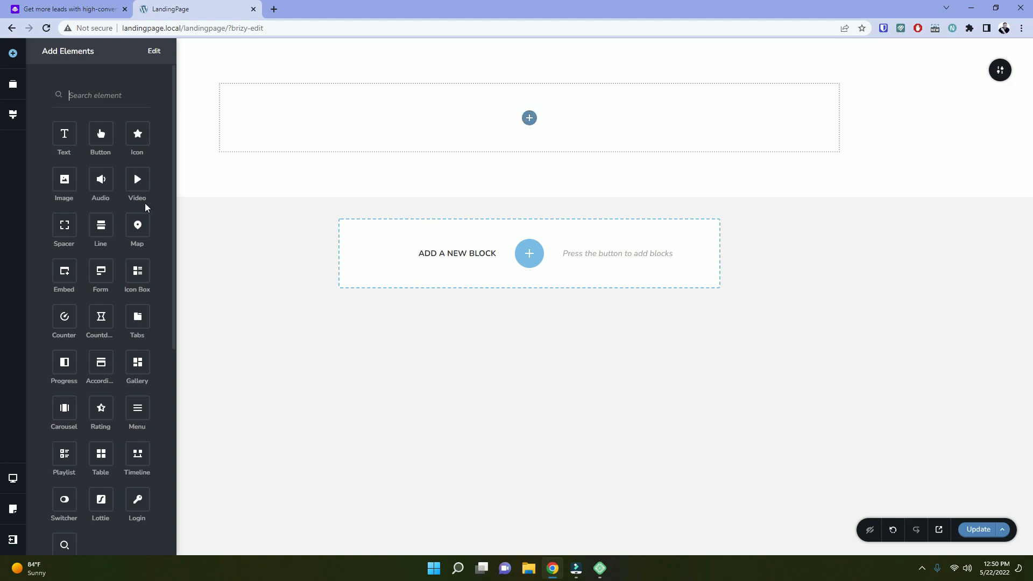
drag(67, 179, 404, 121)
click(478, 243)
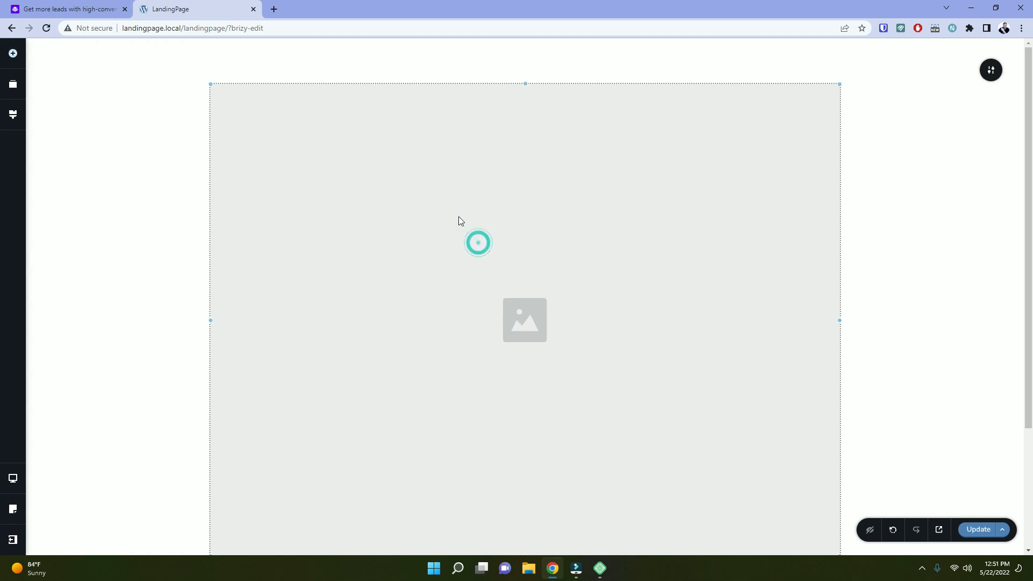
Set the image element's picture to Logo.png from the media library.
scroll(526, 277, down, 2)
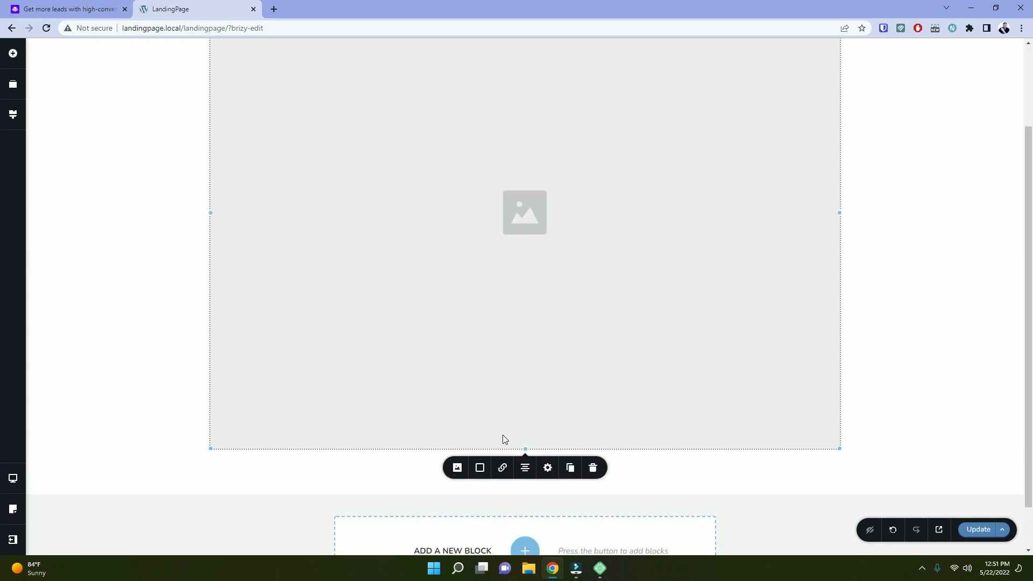
click(457, 468)
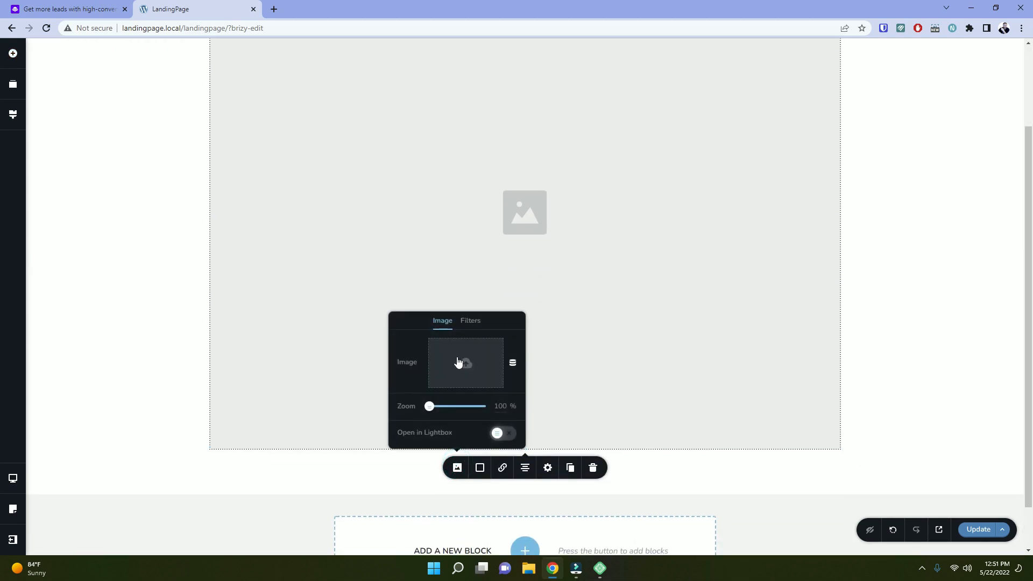
click(462, 362)
click(181, 180)
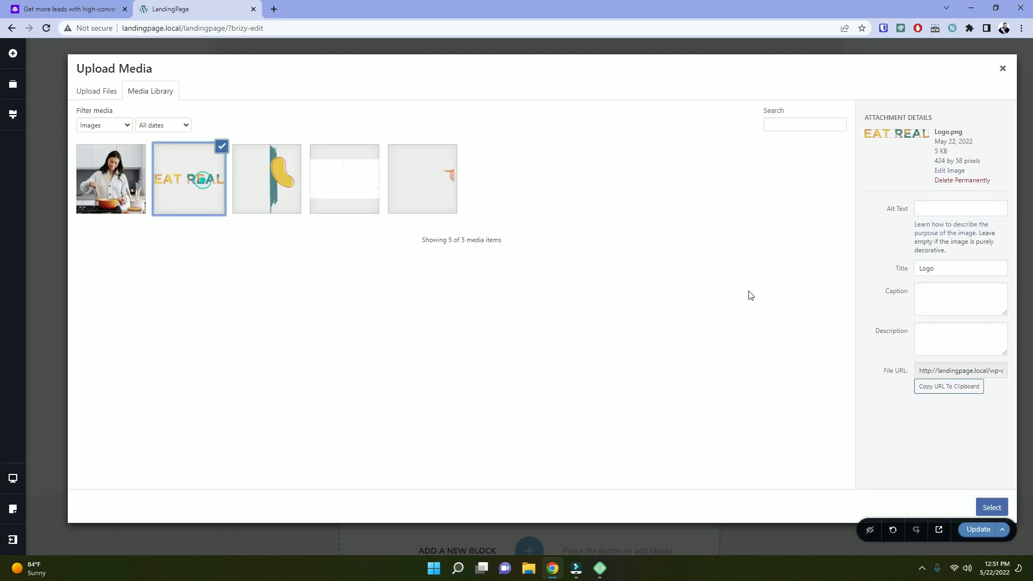
click(992, 507)
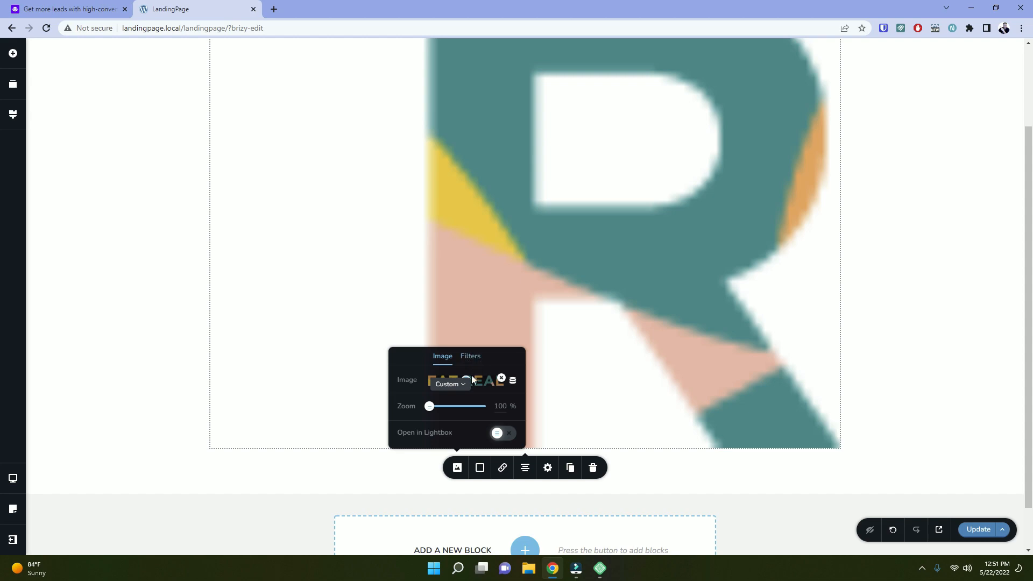
Set the logo image's height to 100% and its width to 15%.
click(547, 470)
mouse_move(559, 412)
mouse_down()
mouse_move(533, 406)
mouse_move(545, 400)
mouse_up()
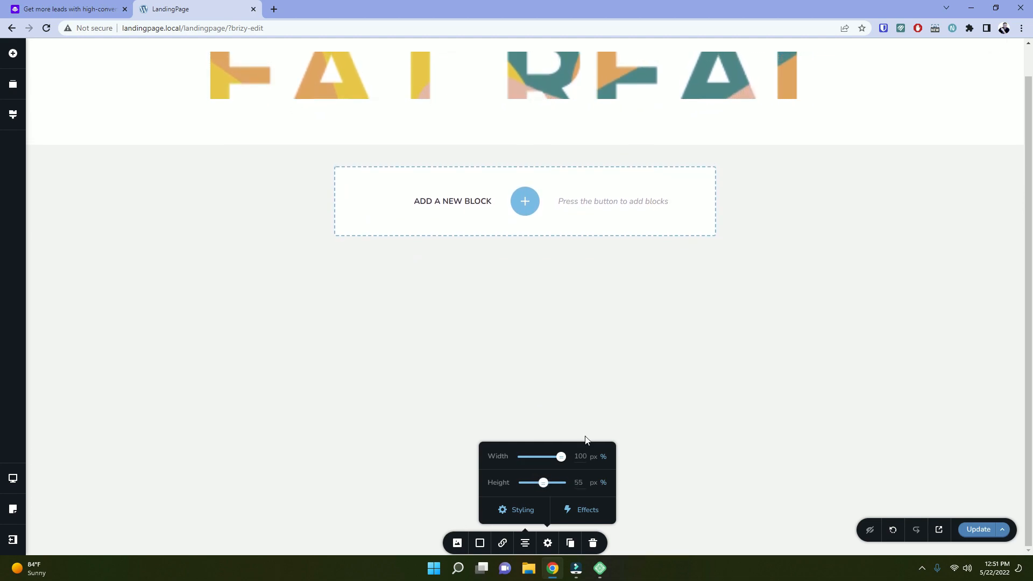
text(100)
click(580, 455)
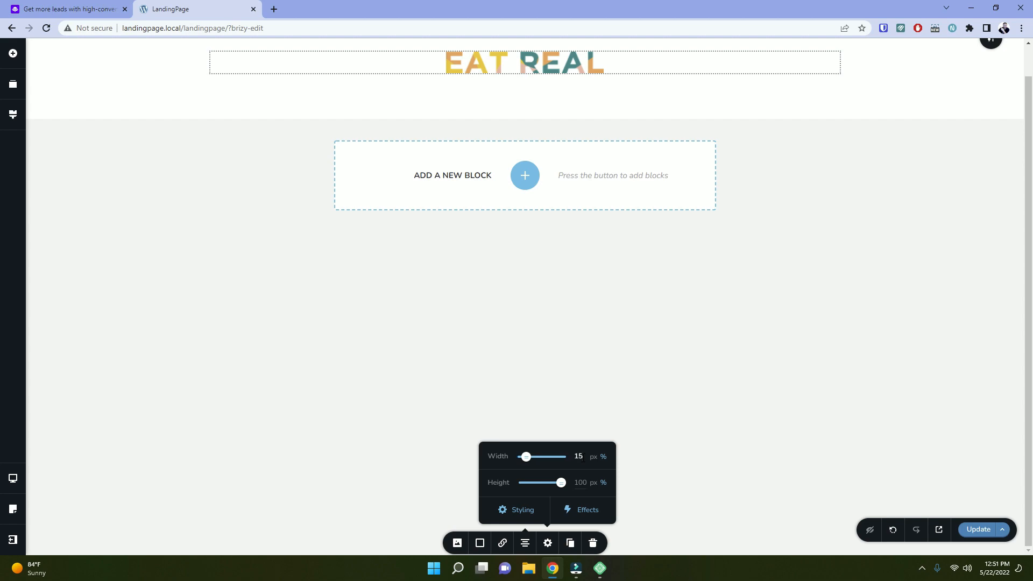
Align the EAT REAL logo to the left of its block.
click(547, 60)
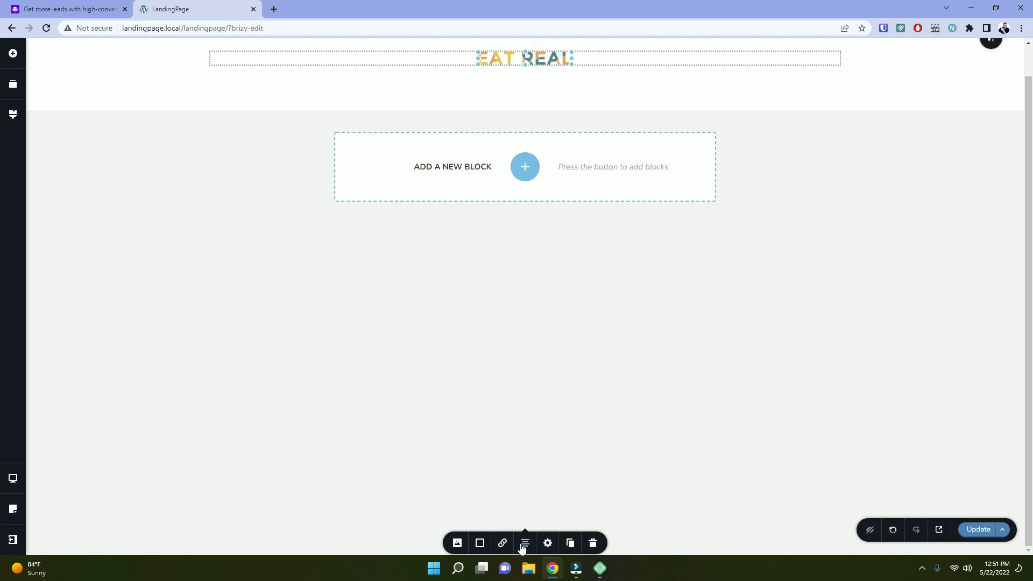
click(532, 547)
click(532, 547)
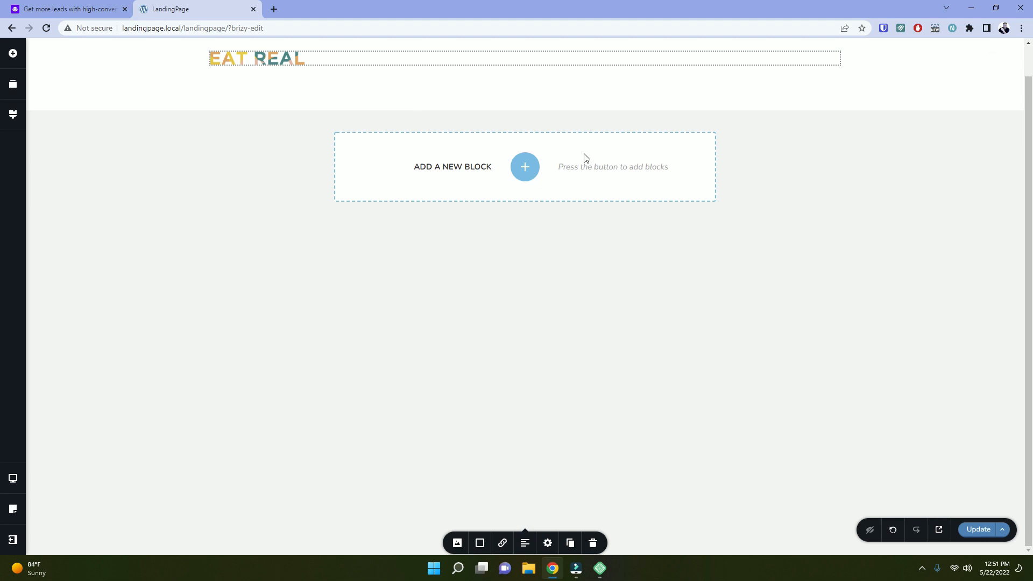
Try to apply background.jpg from the media library as the logo block's background image.
scroll(584, 157, up, 1)
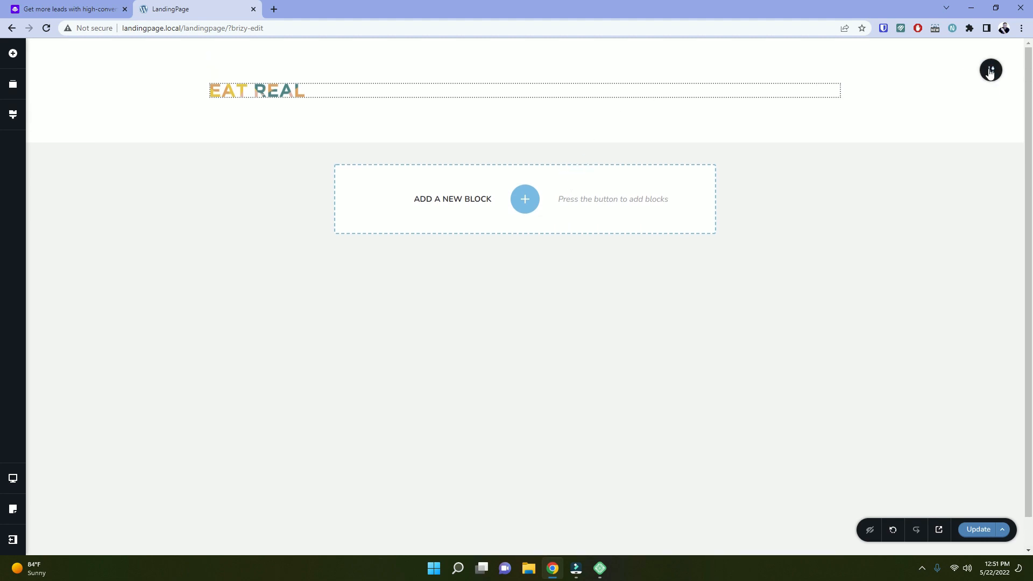
click(994, 70)
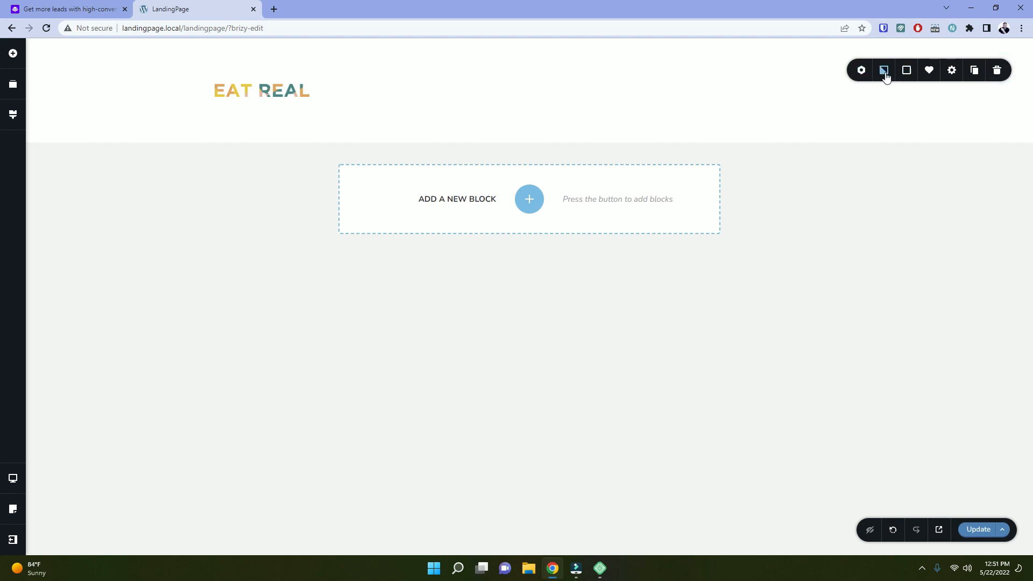
click(883, 71)
click(900, 171)
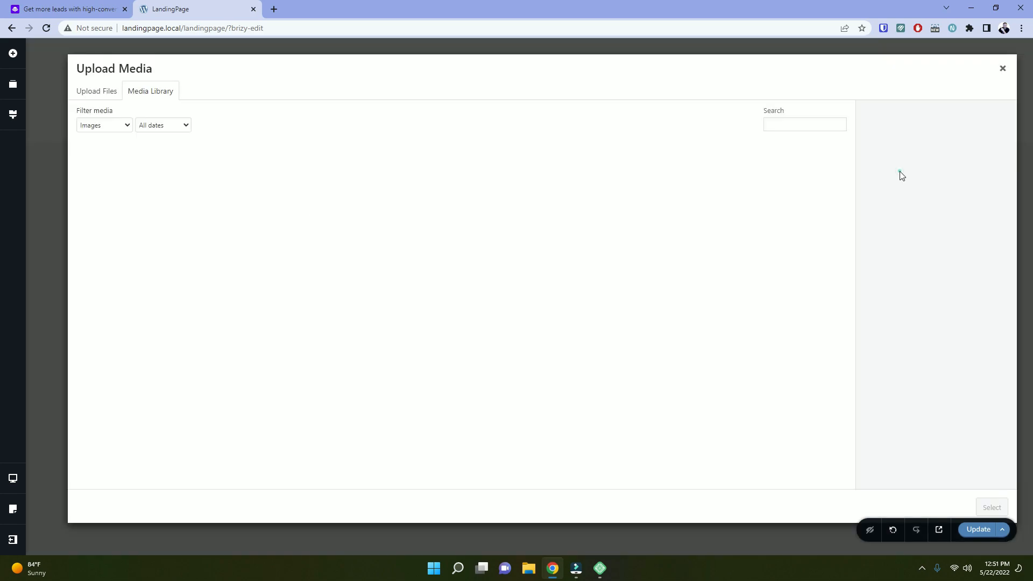
click(339, 175)
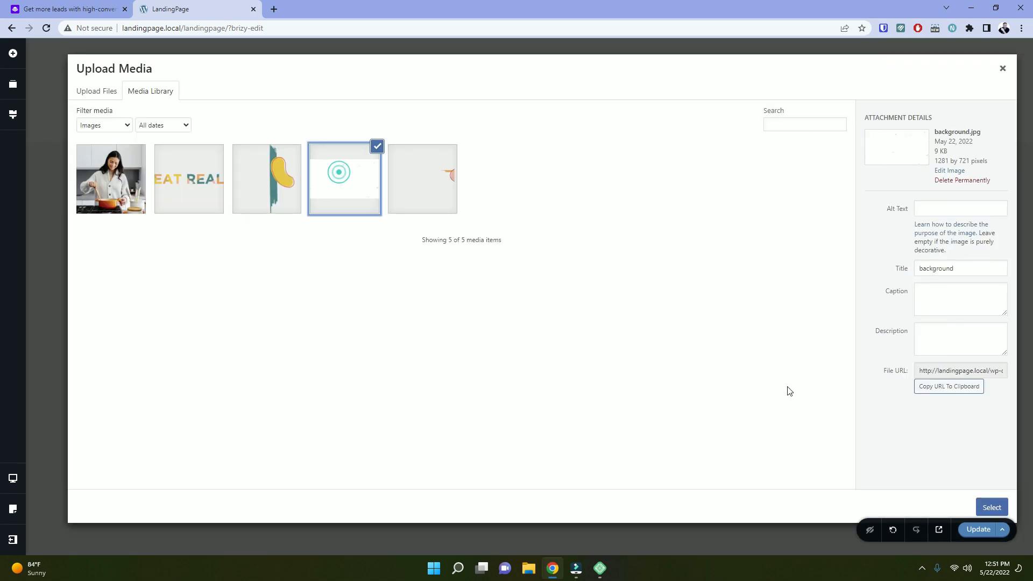
click(979, 529)
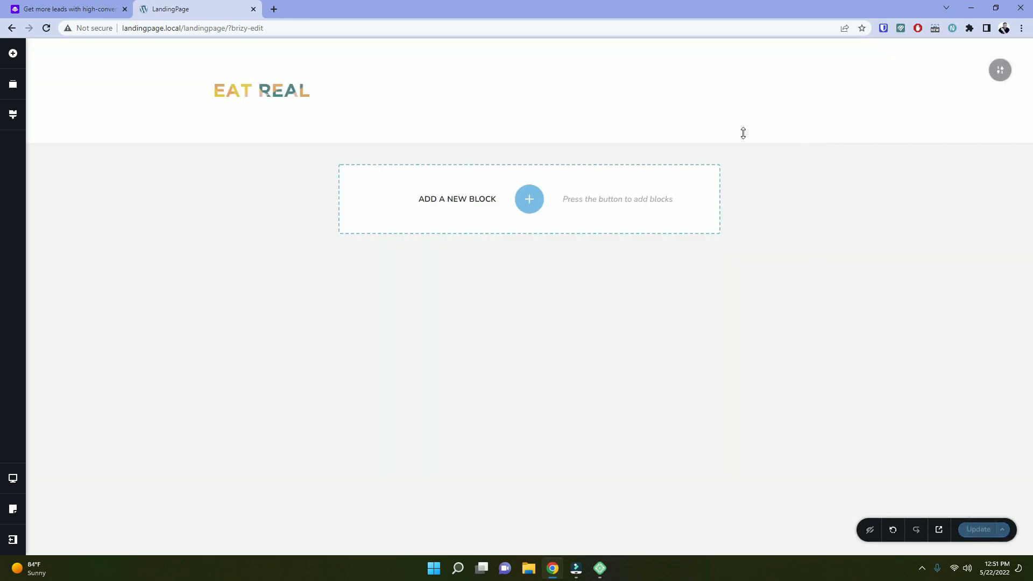
Apply background.jpg from the media library as the background image of the logo block.
click(1003, 74)
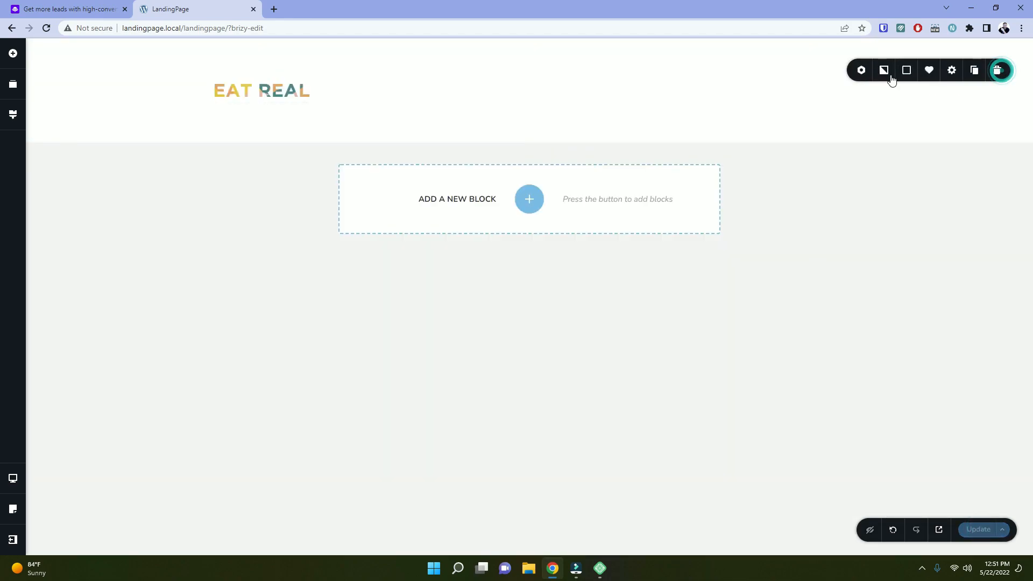
click(884, 71)
click(899, 179)
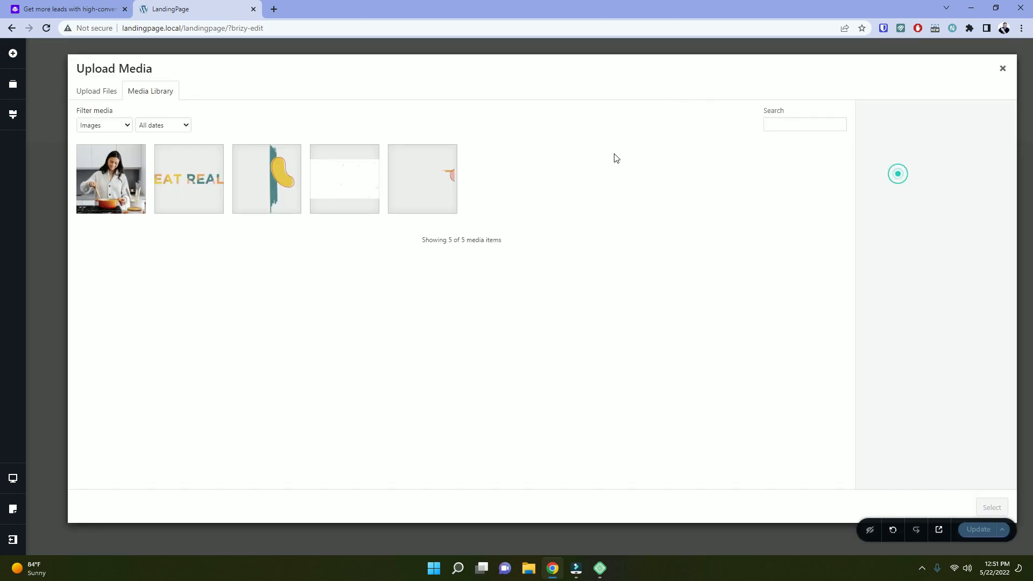
click(339, 184)
click(988, 508)
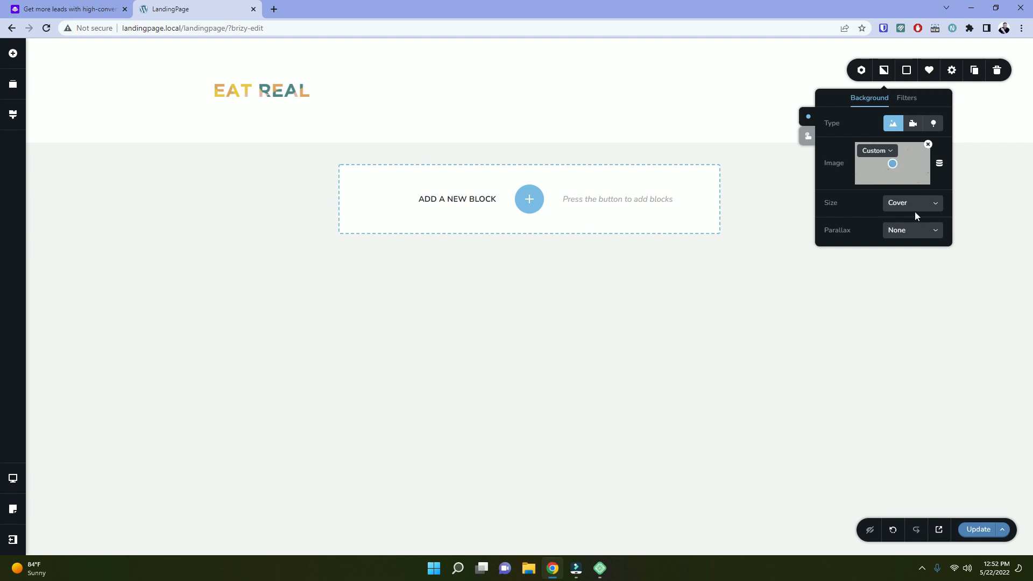
Set the block background's parallax to Animated and close the background settings.
click(920, 237)
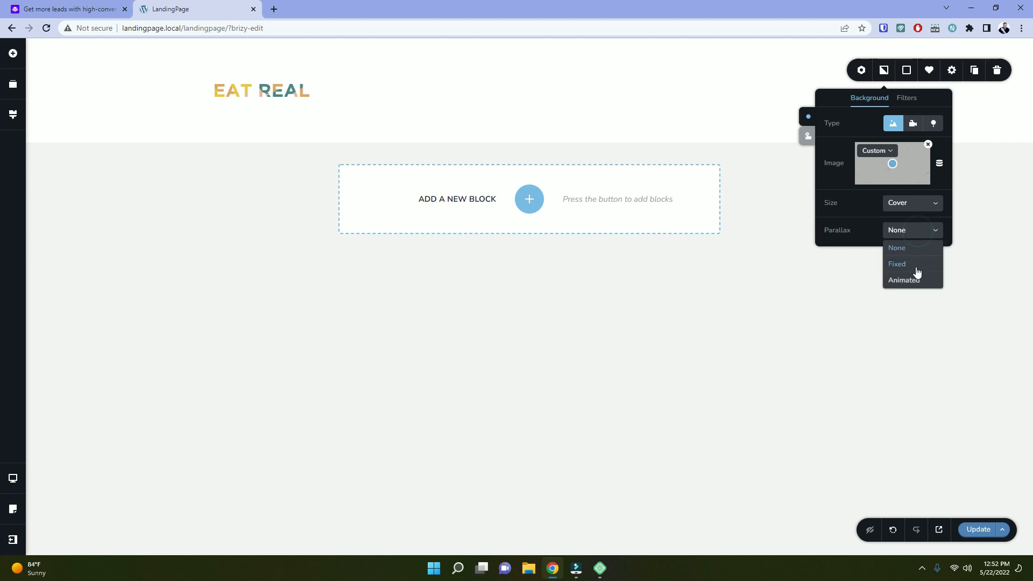
click(914, 286)
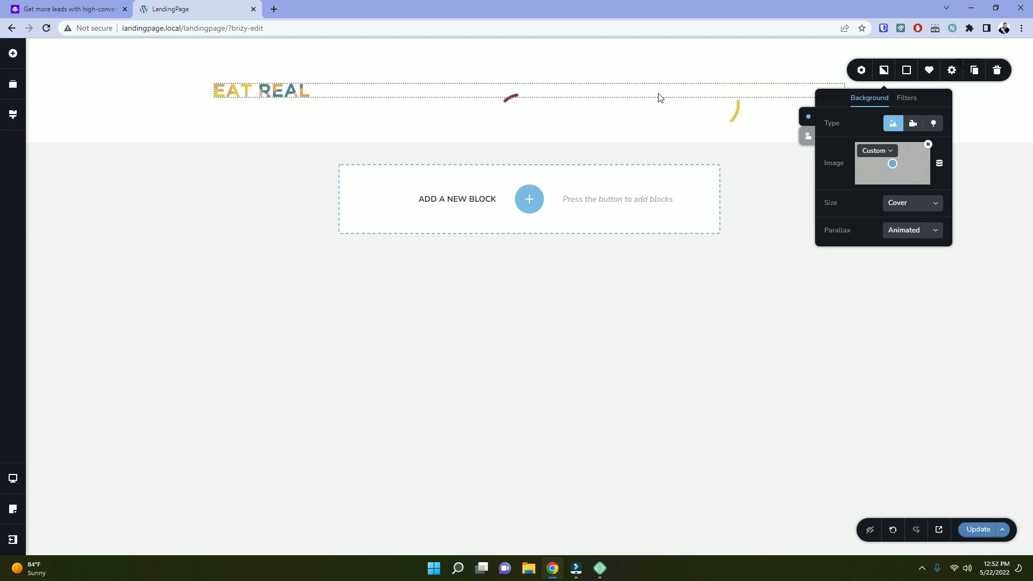
click(760, 284)
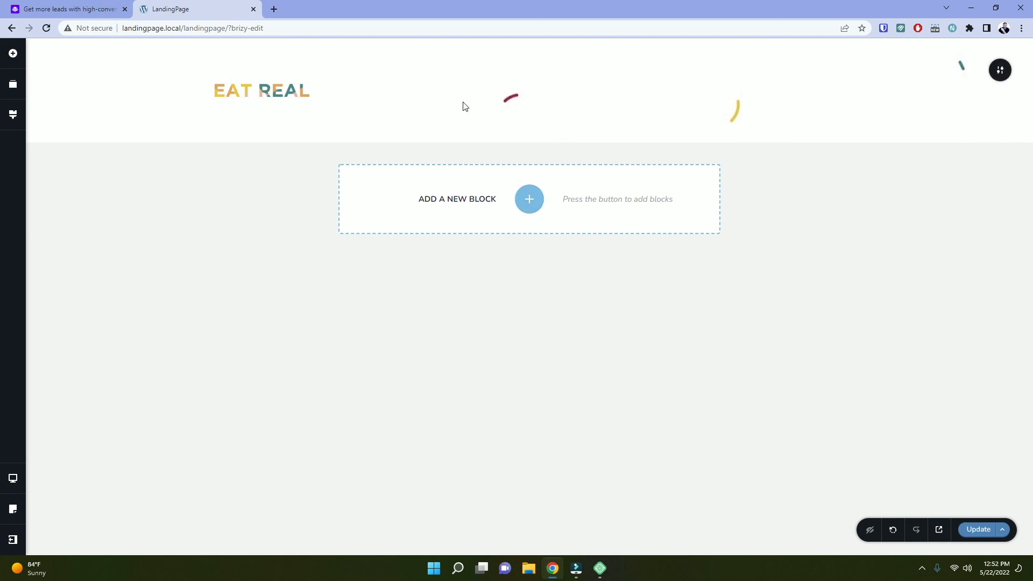
click(531, 207)
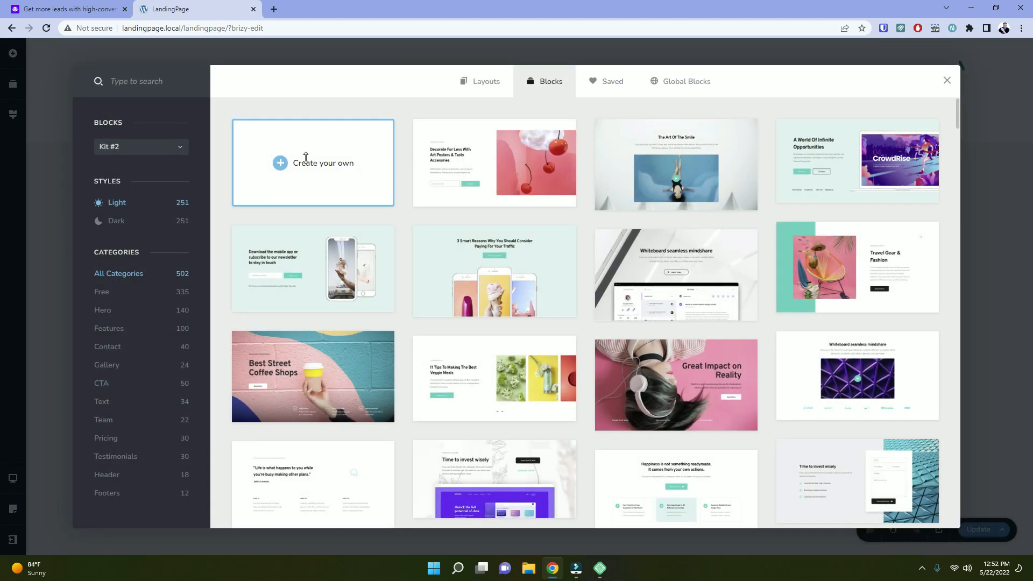
click(305, 158)
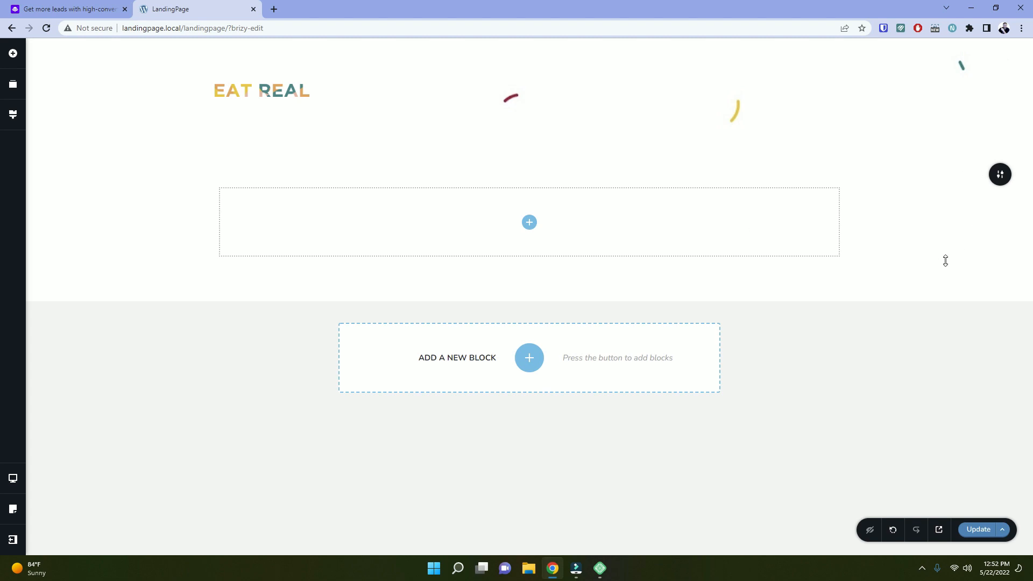
click(999, 174)
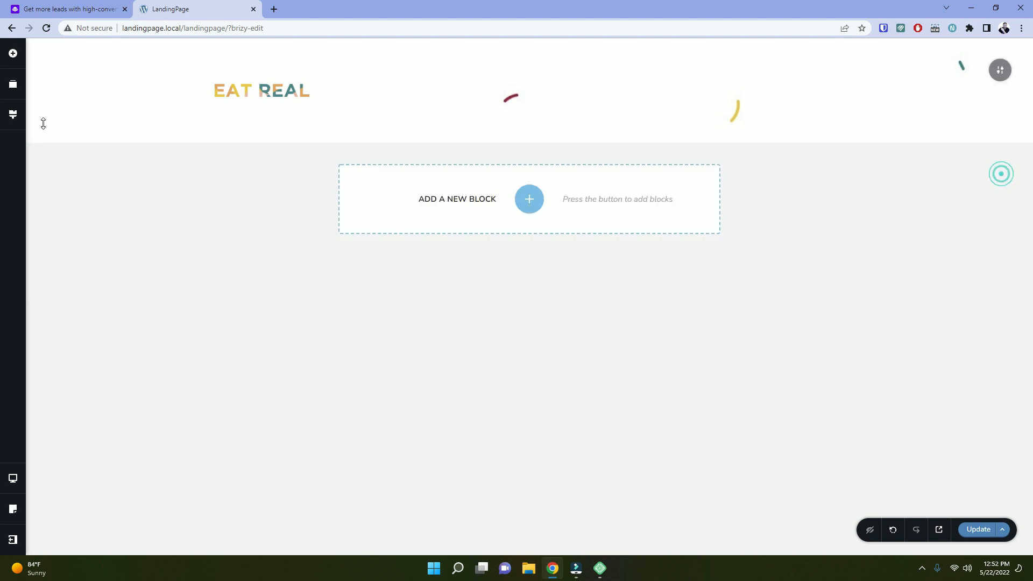
click(324, 102)
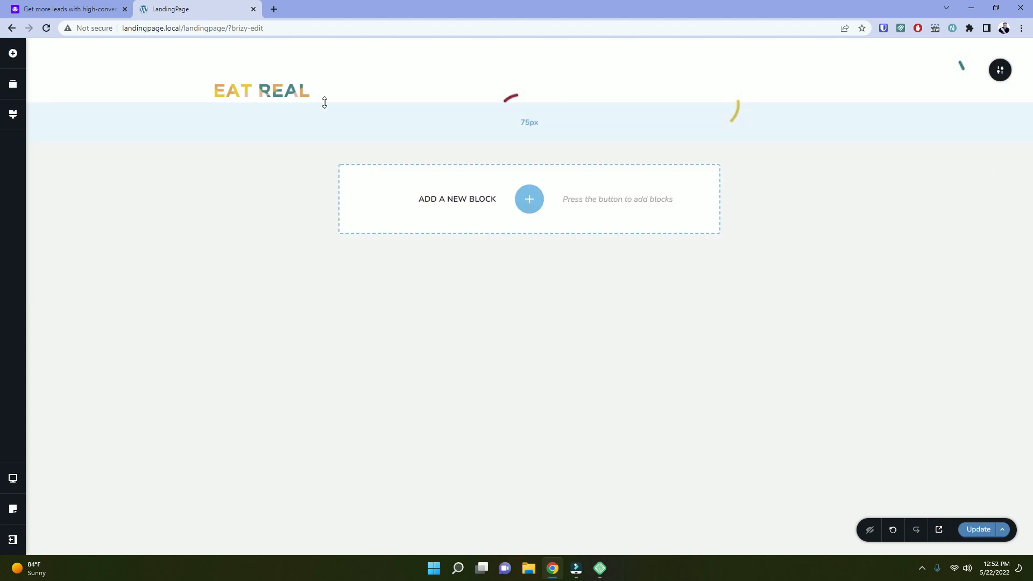
click(411, 85)
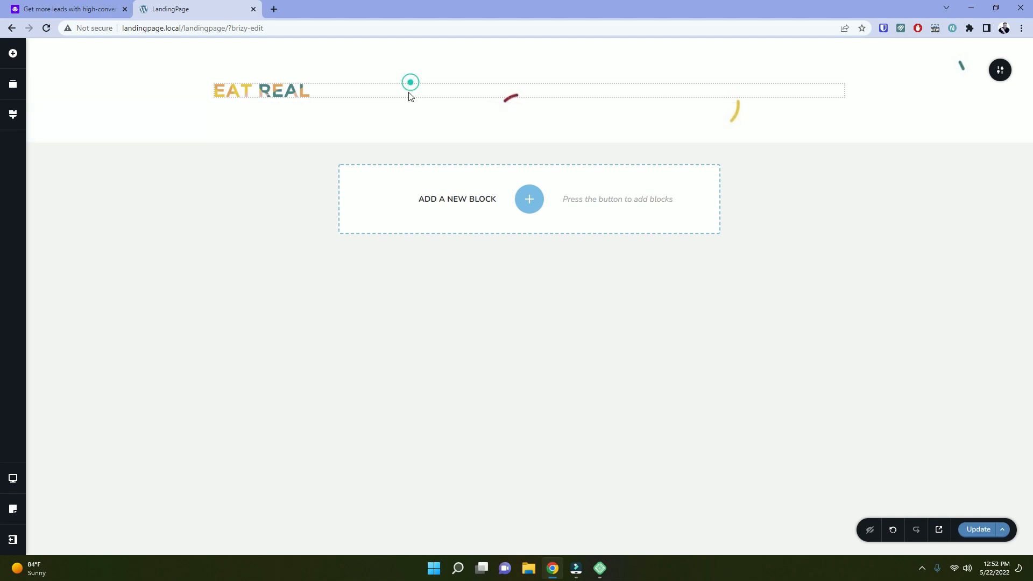
click(409, 93)
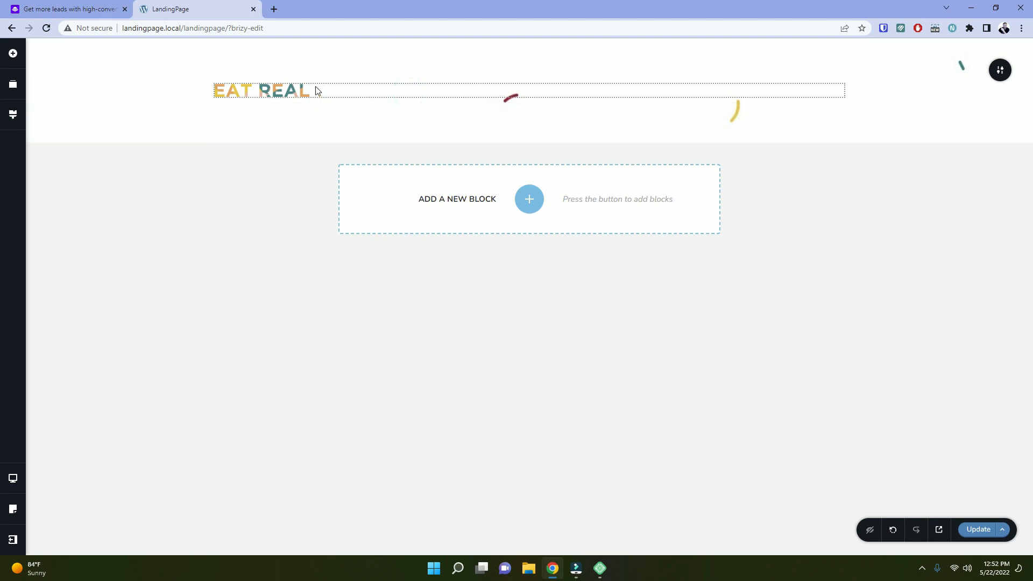
click(262, 88)
Insert a Column element directly below the EAT REAL logo to form a two-column row.
click(12, 53)
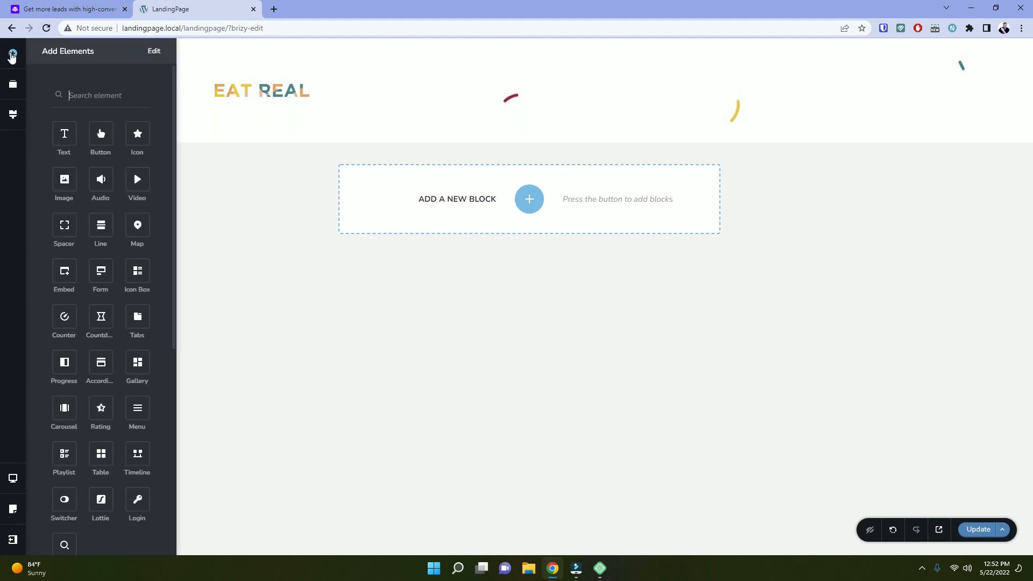
scroll(90, 399, down, 4)
scroll(90, 402, down, 2)
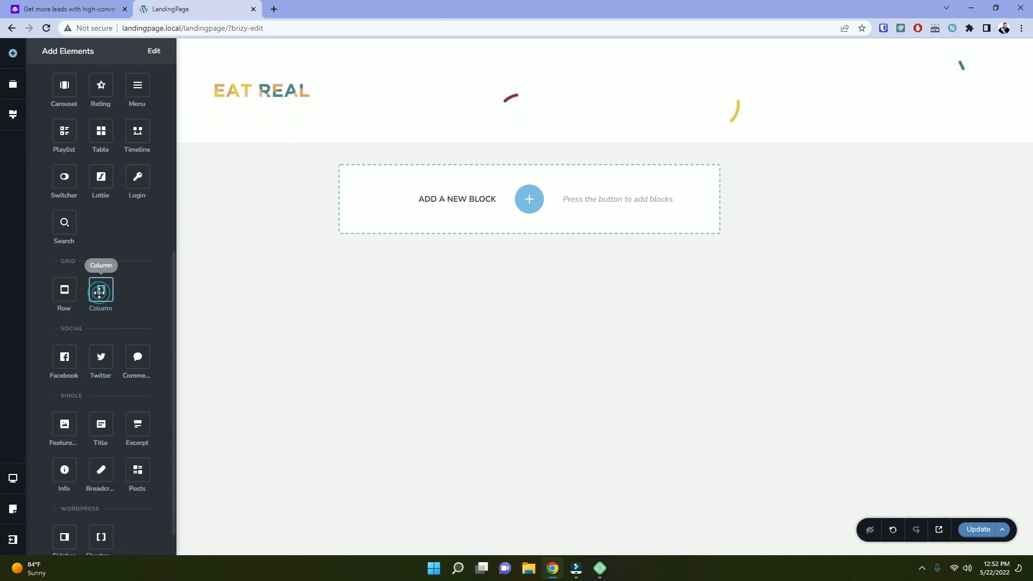
drag(100, 292, 256, 99)
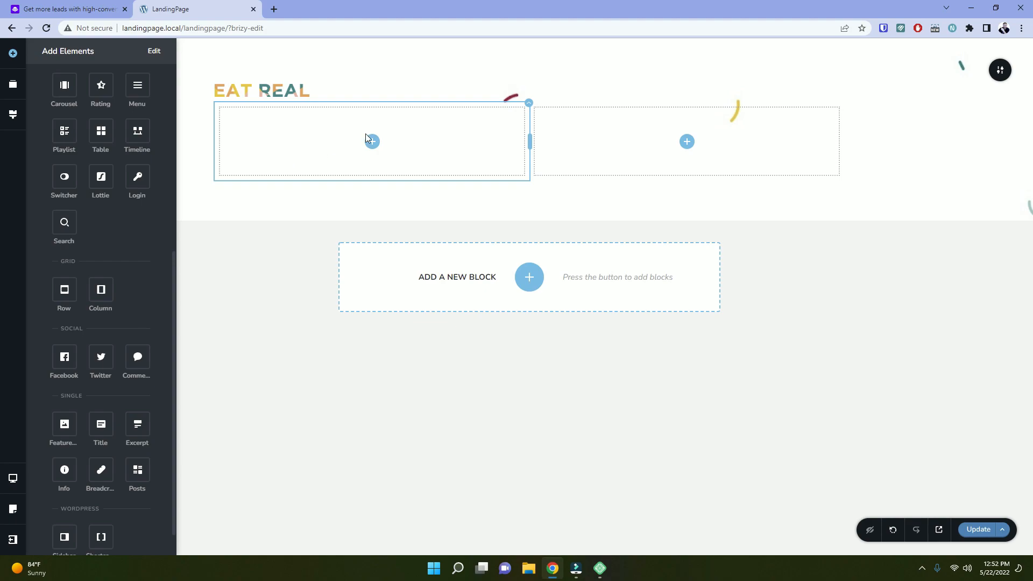
Insert a Text element in the row's left column and another directly beneath the two-column row.
scroll(95, 210, up, 6)
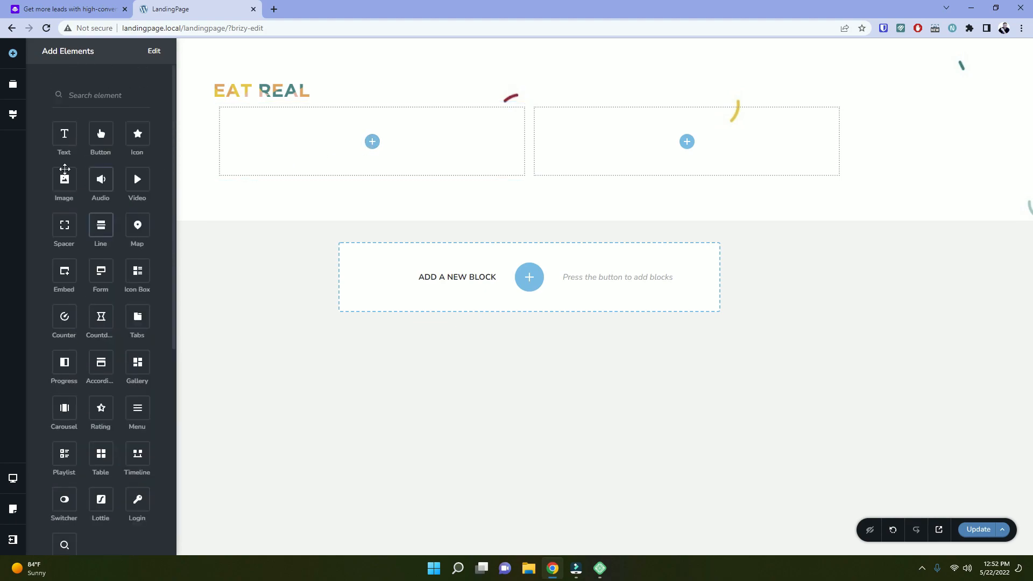
drag(64, 133, 262, 135)
drag(64, 133, 240, 161)
Delete the stray text element beneath the two-column row.
click(437, 193)
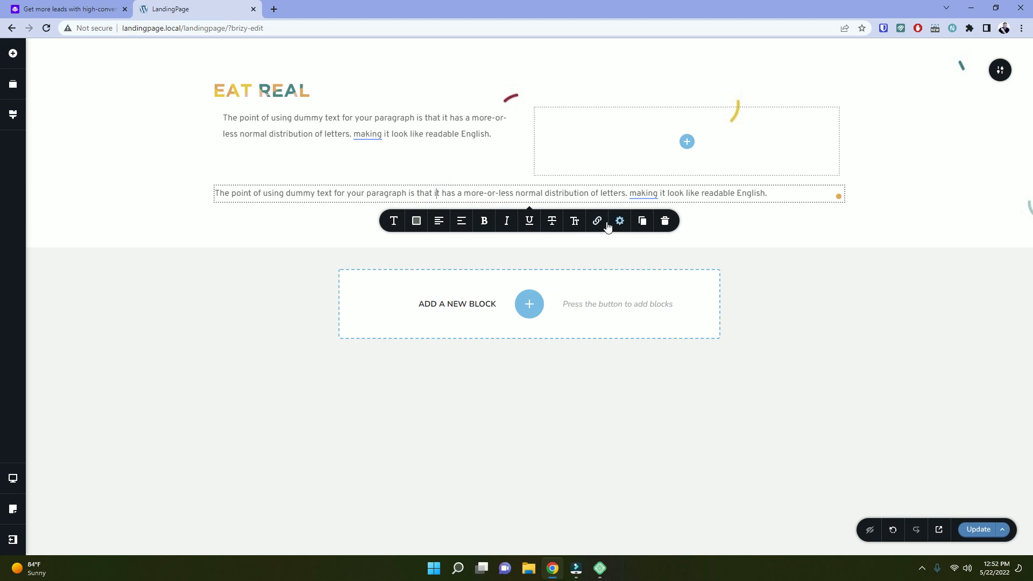
drag(216, 185, 228, 163)
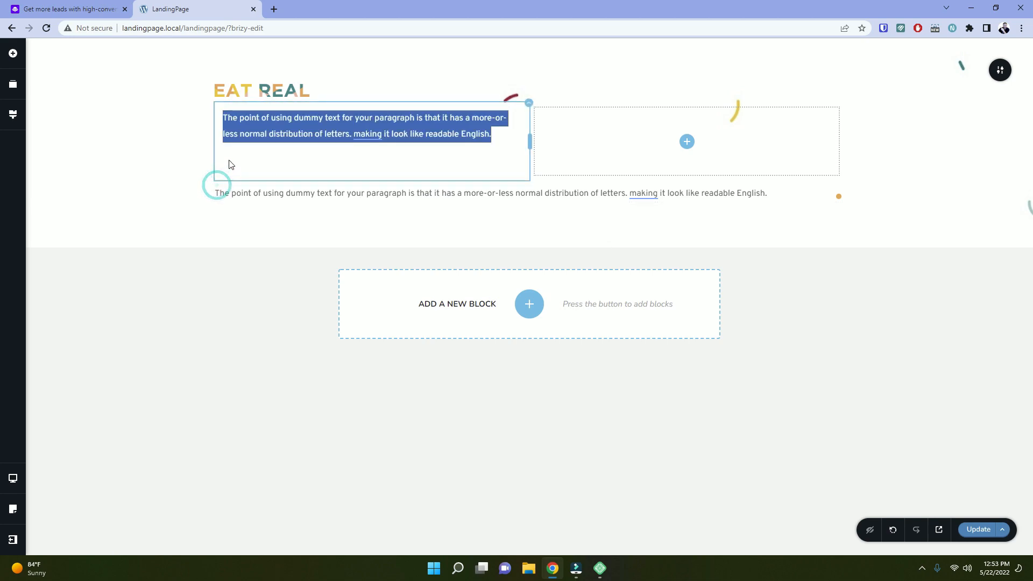
click(230, 200)
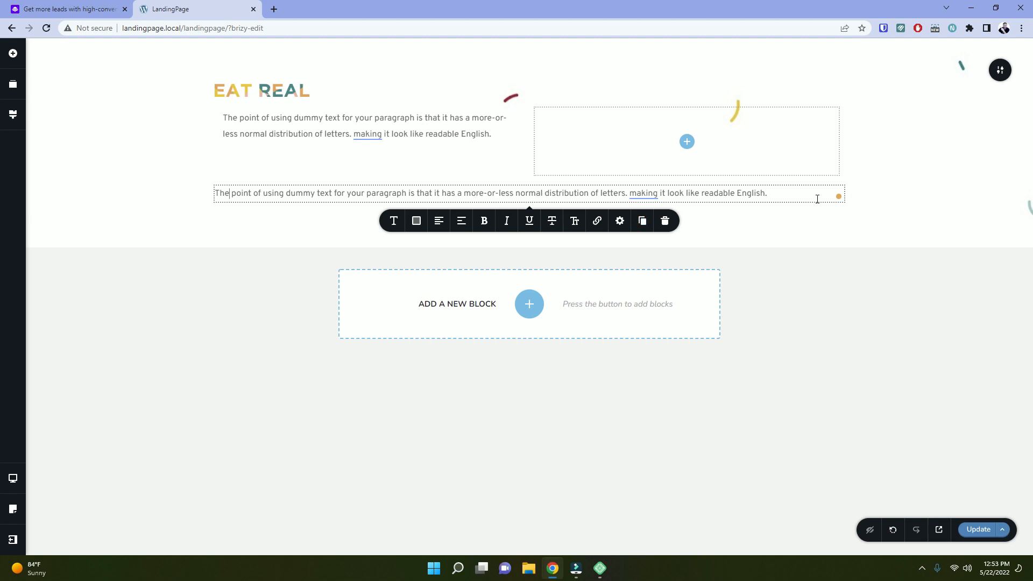
click(901, 28)
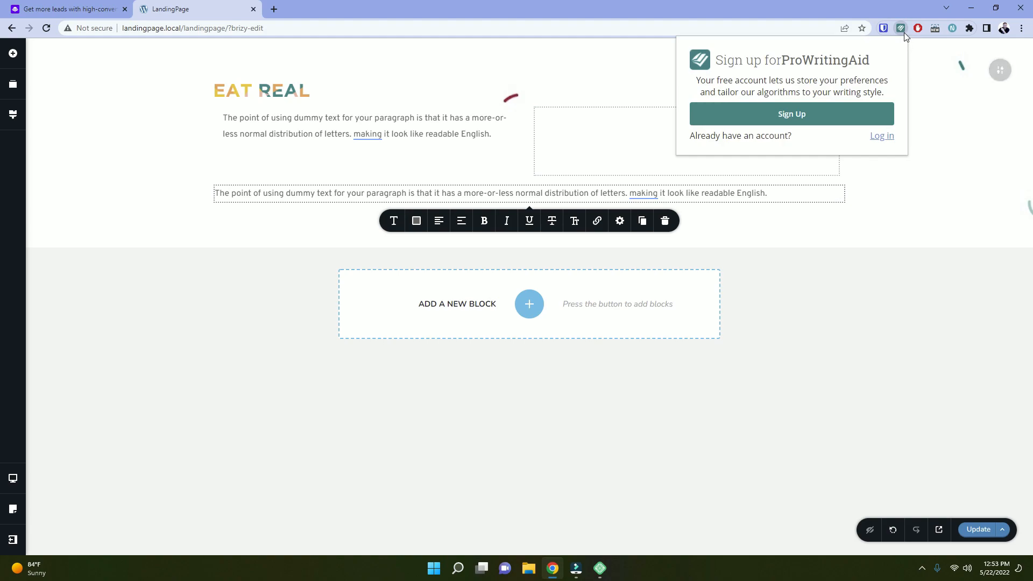
click(926, 81)
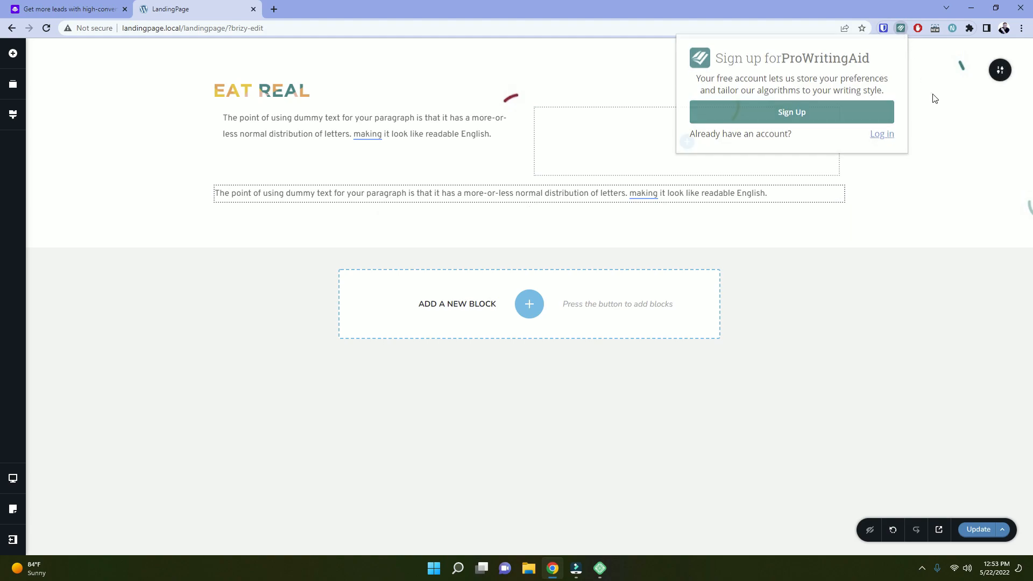
click(695, 194)
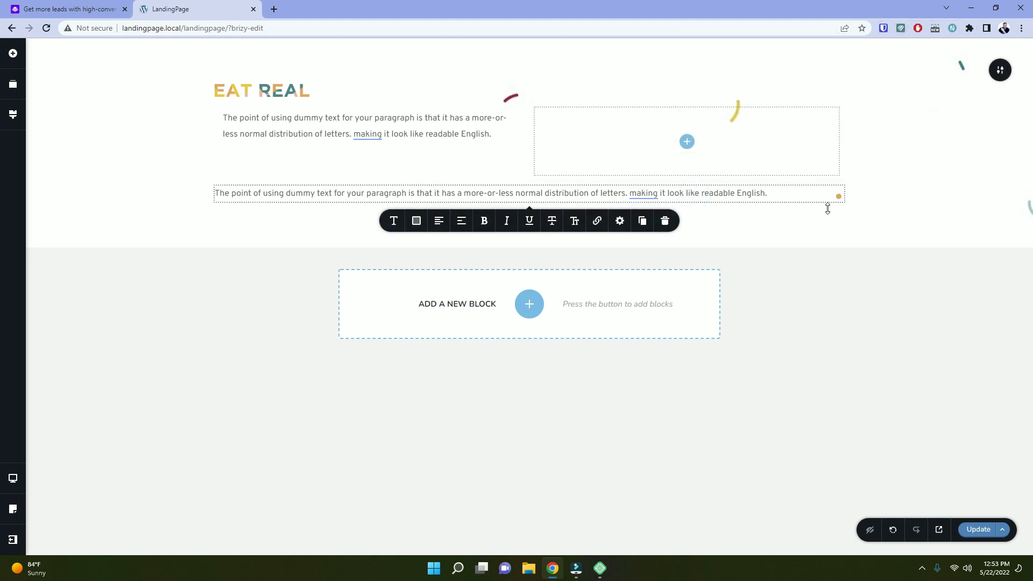
click(666, 220)
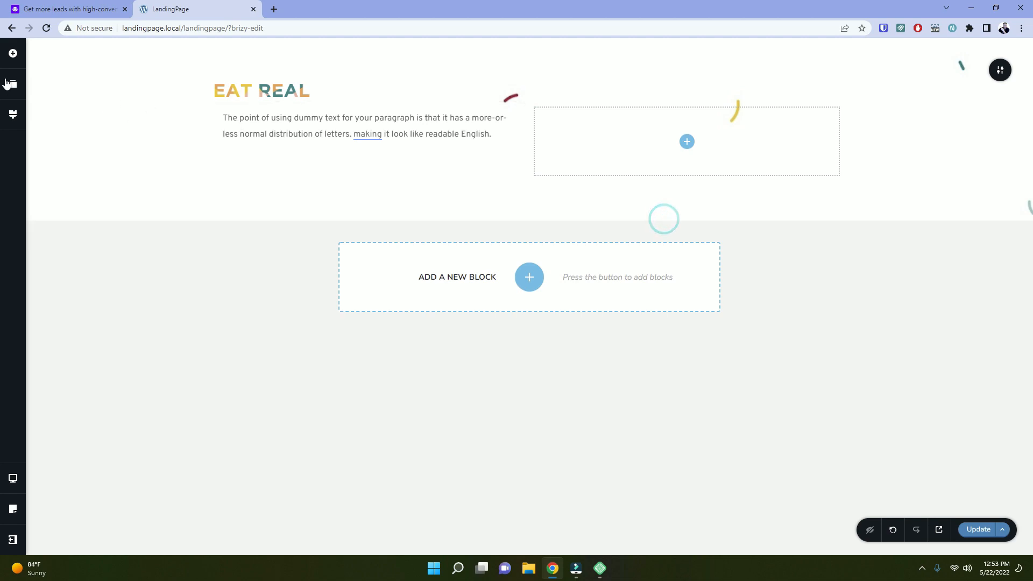
Add three more Text elements to the left column, stacked under the existing paragraph.
click(13, 53)
drag(64, 134, 248, 142)
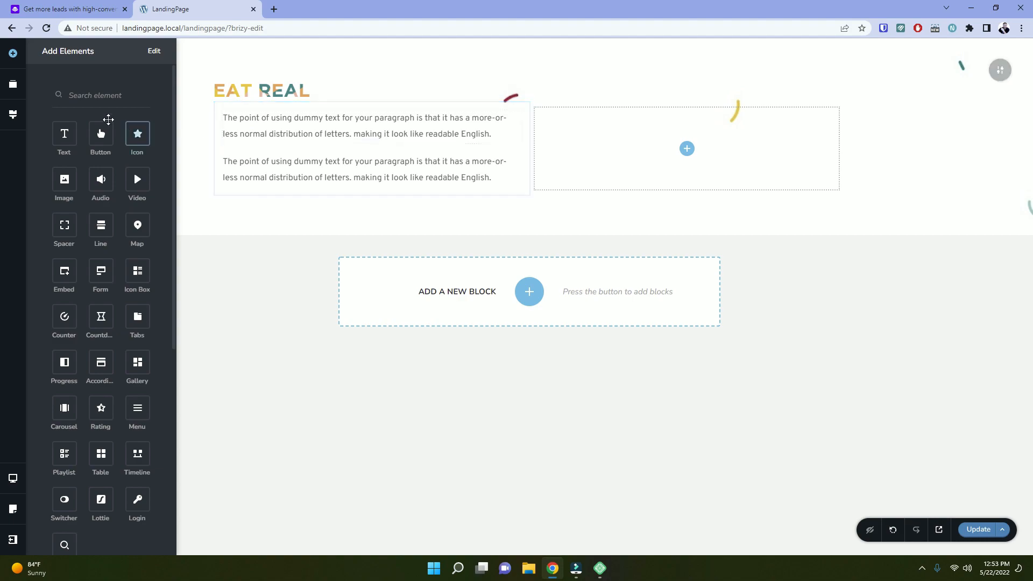
drag(64, 134, 250, 190)
drag(64, 134, 244, 232)
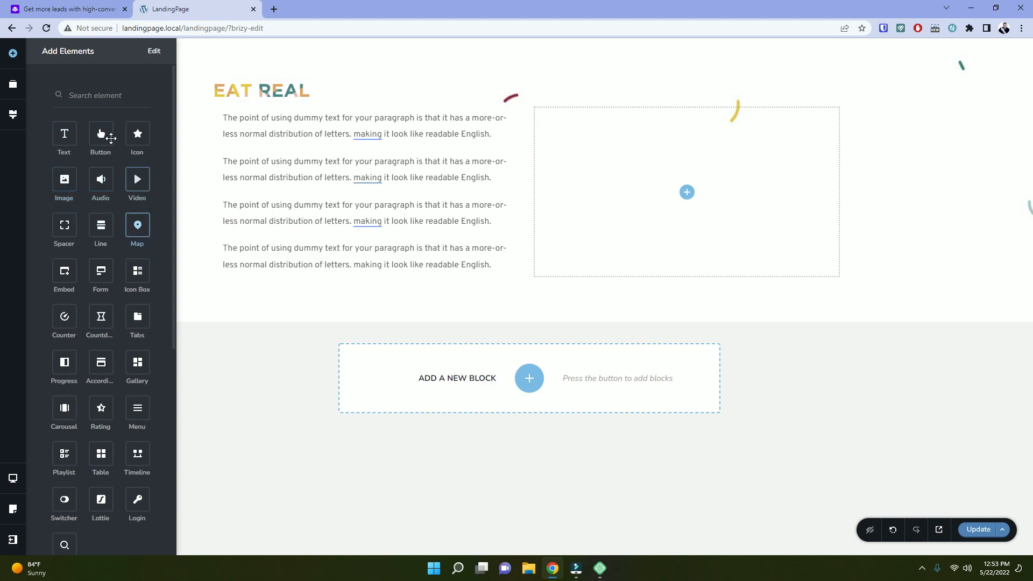
Find the Button element and insert it below the last paragraph in the left column.
click(85, 99)
text(button)
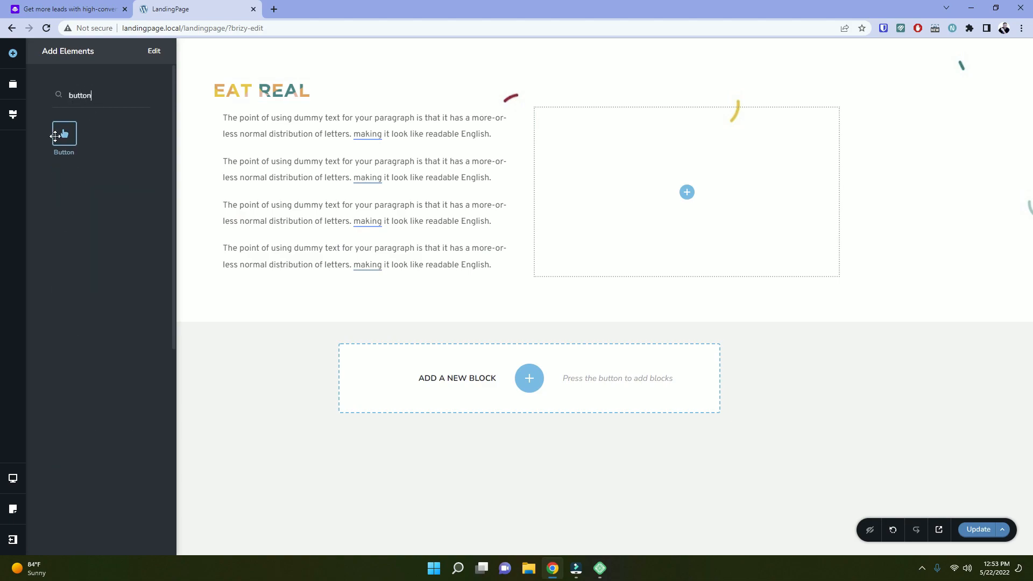
drag(55, 136, 242, 280)
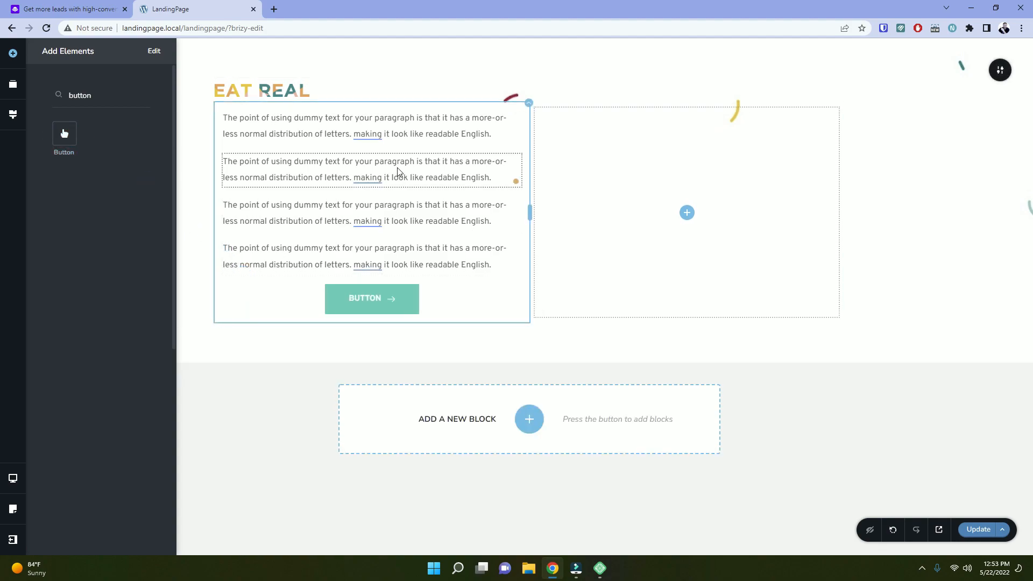
Check the button's placement in the Leadpages template and left-align the button in the left column to match.
click(68, 4)
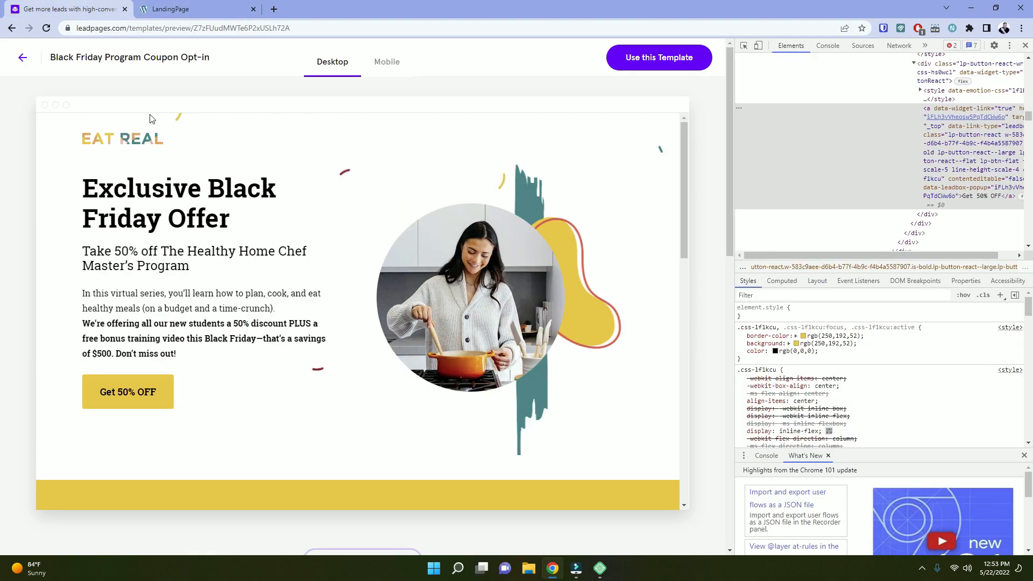
click(171, 9)
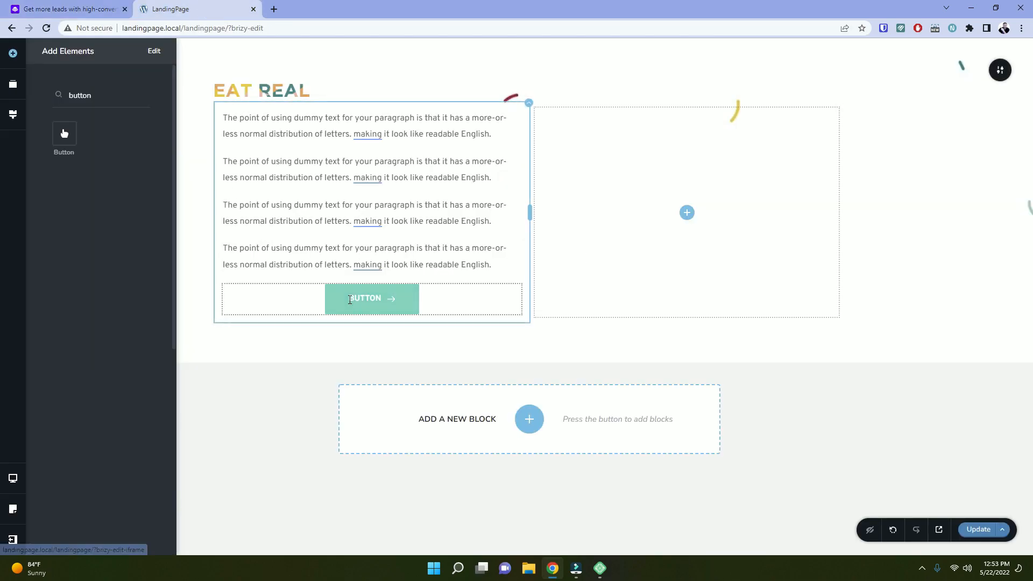
click(355, 298)
click(383, 265)
click(383, 266)
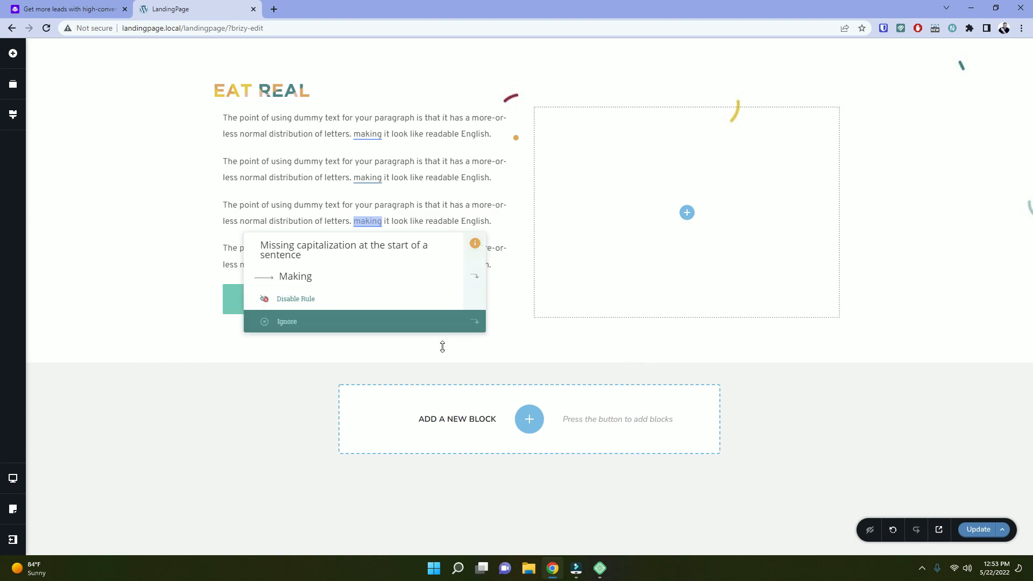
click(290, 327)
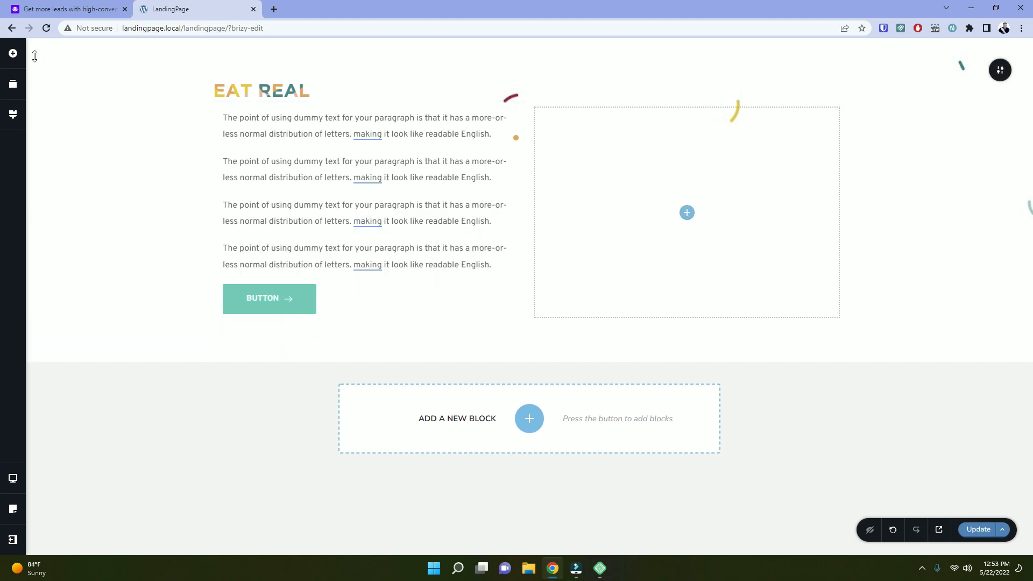
Insert an Image element in the empty right column and open its image settings.
click(13, 53)
drag(72, 175, 671, 195)
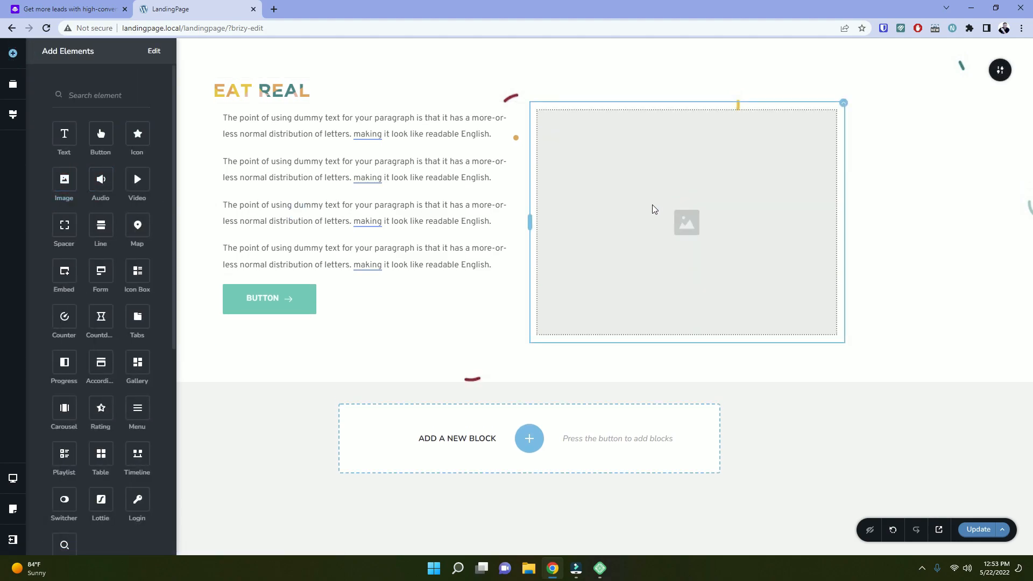
click(653, 205)
click(618, 355)
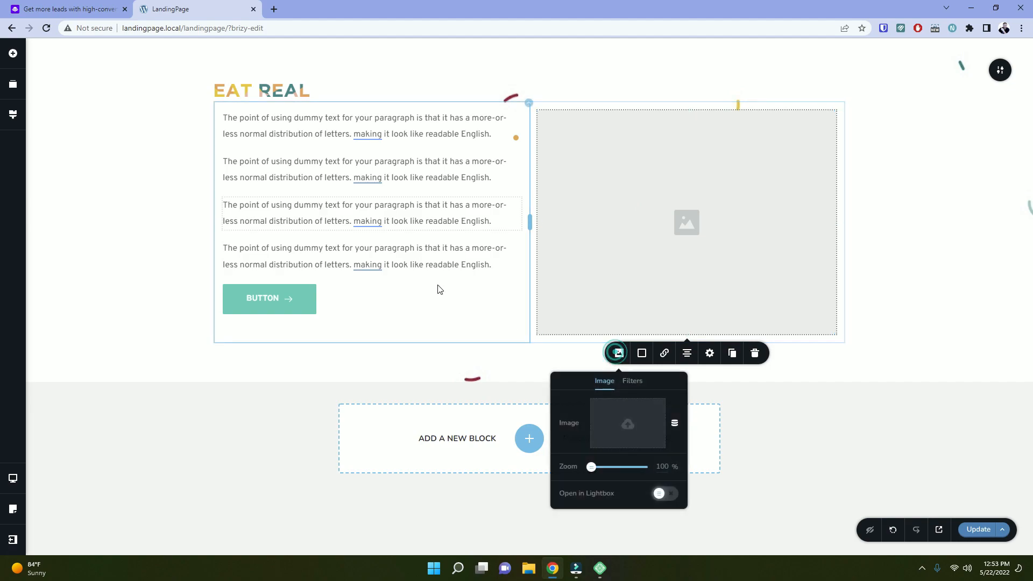
Try to apply woman.jpg from the media library to the right column's image.
click(619, 422)
click(94, 182)
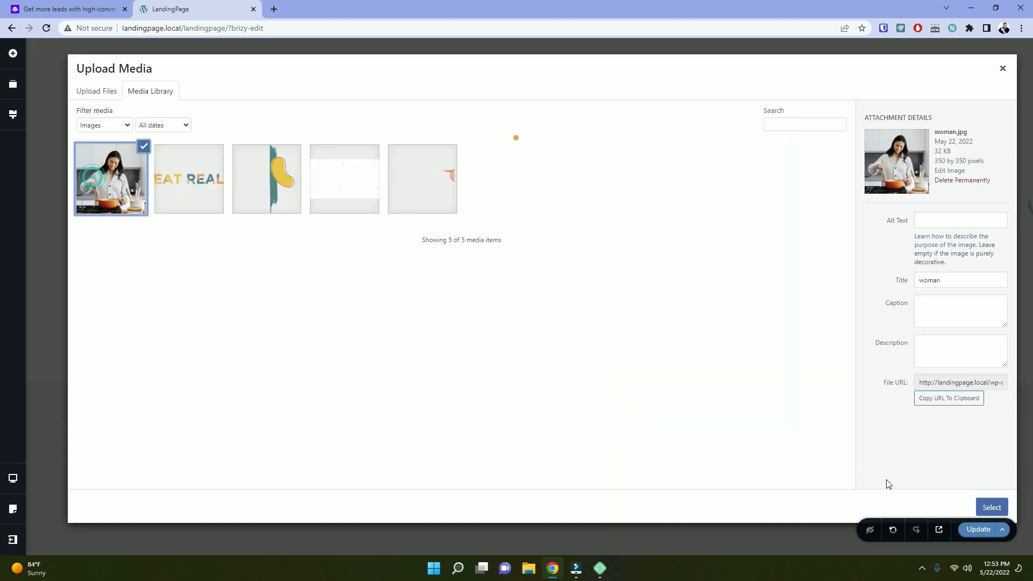
click(973, 529)
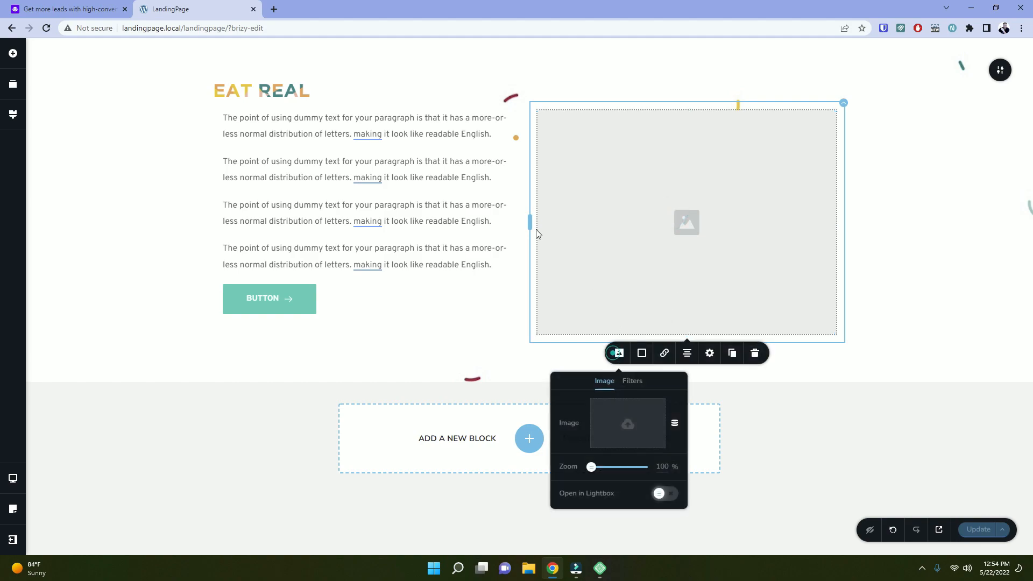
Apply woman.jpg from the media library to the image in the right column.
click(618, 419)
click(107, 184)
click(992, 508)
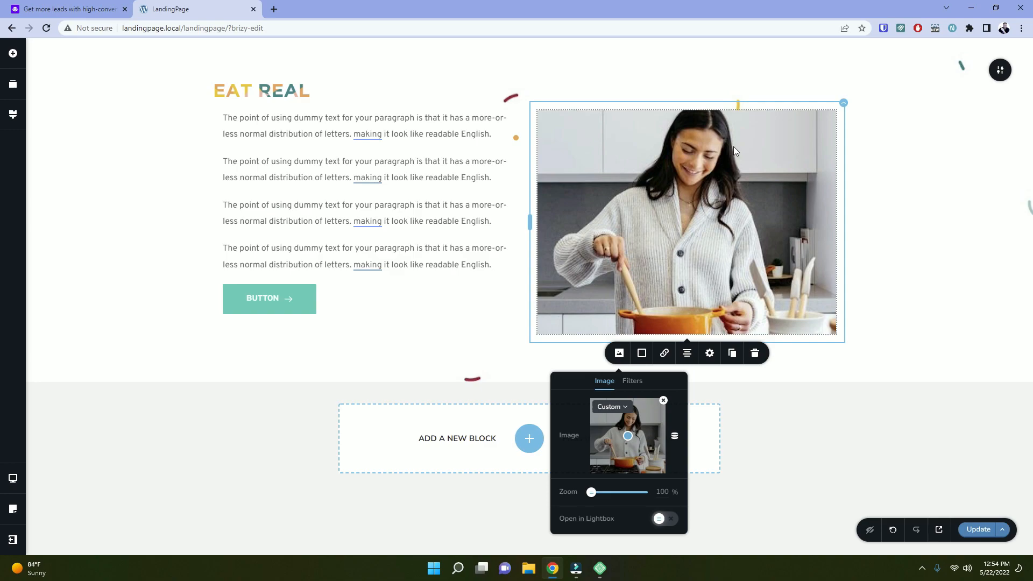
Check the section after the hero in the Leadpages template and add a blank block below the hero block.
click(94, 5)
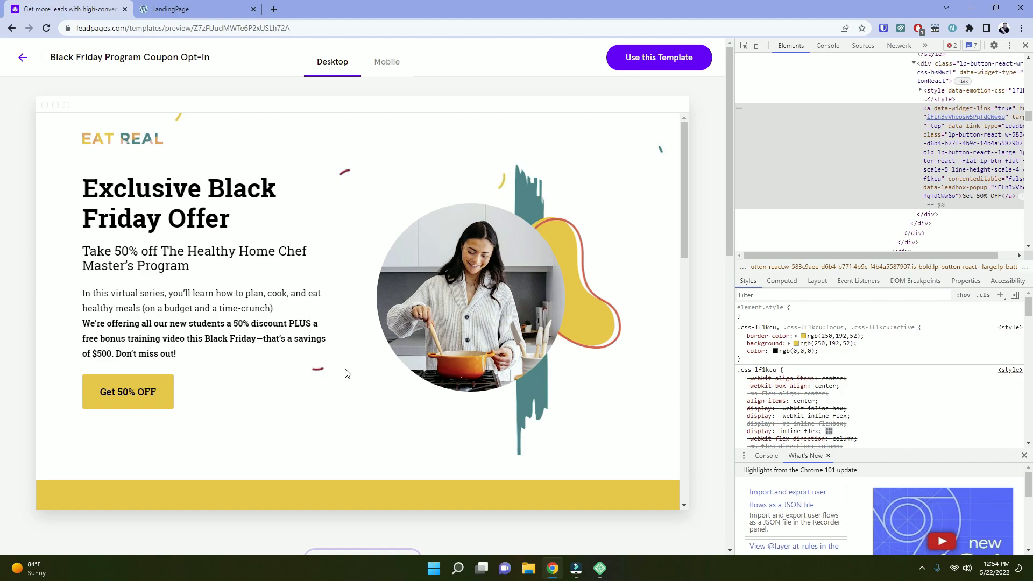
click(203, 6)
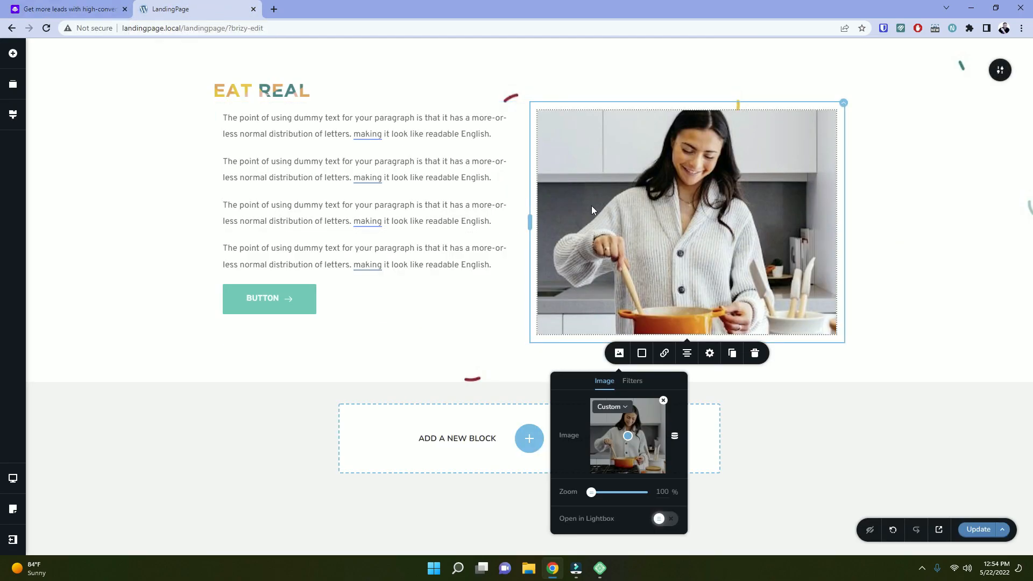
click(178, 438)
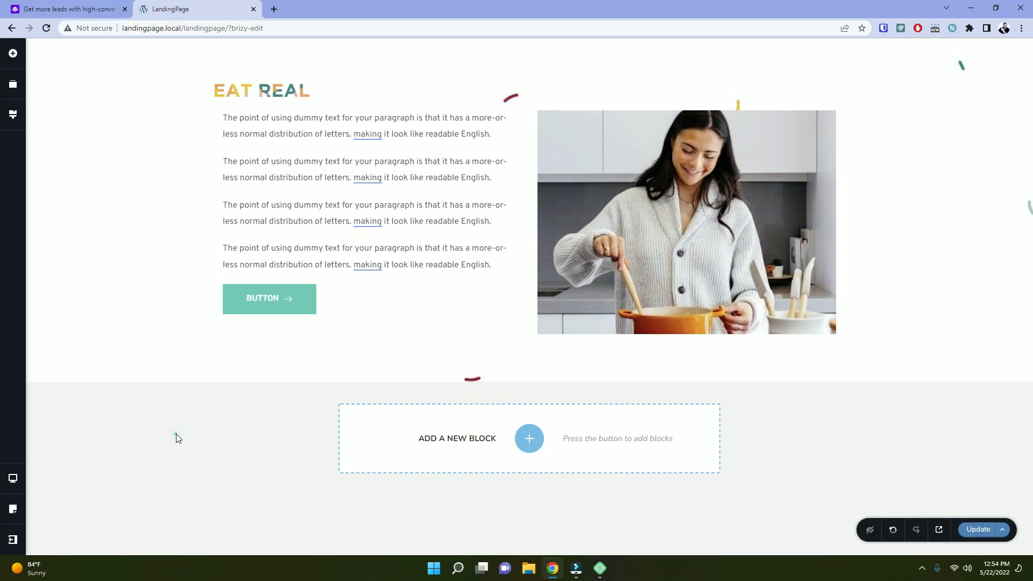
click(530, 440)
click(331, 166)
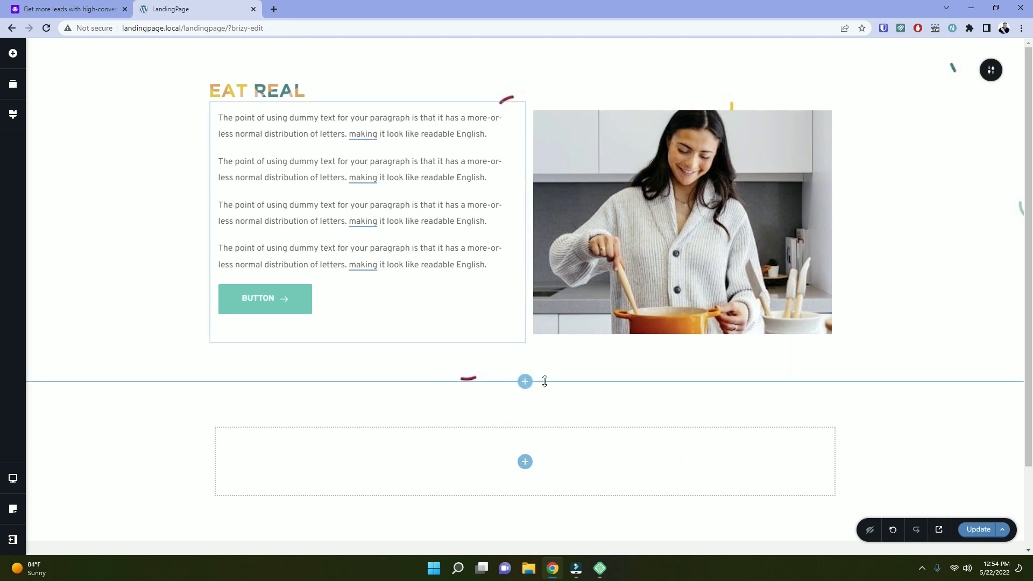
Set the width of the new blank block to Full.
click(994, 415)
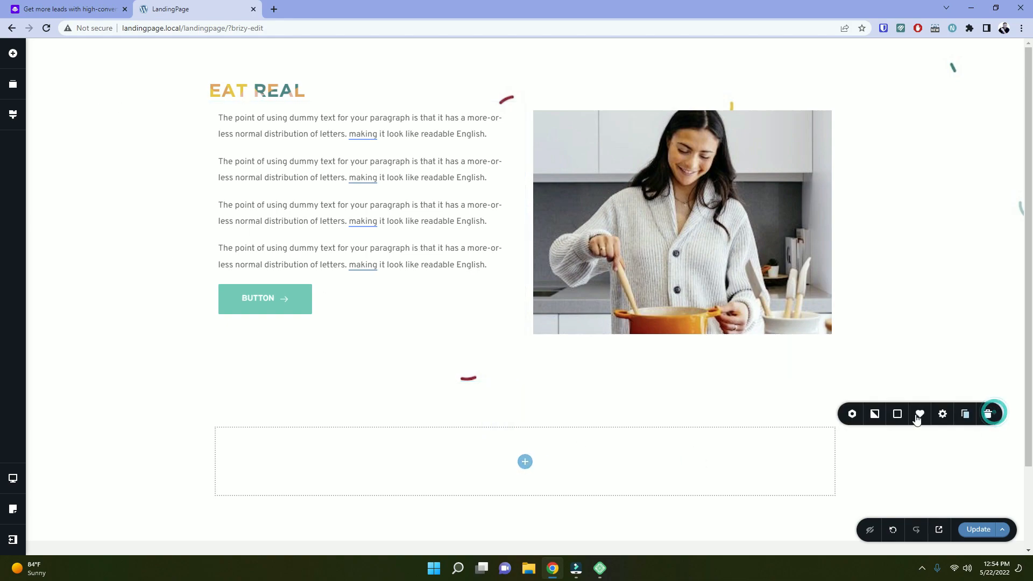
click(852, 414)
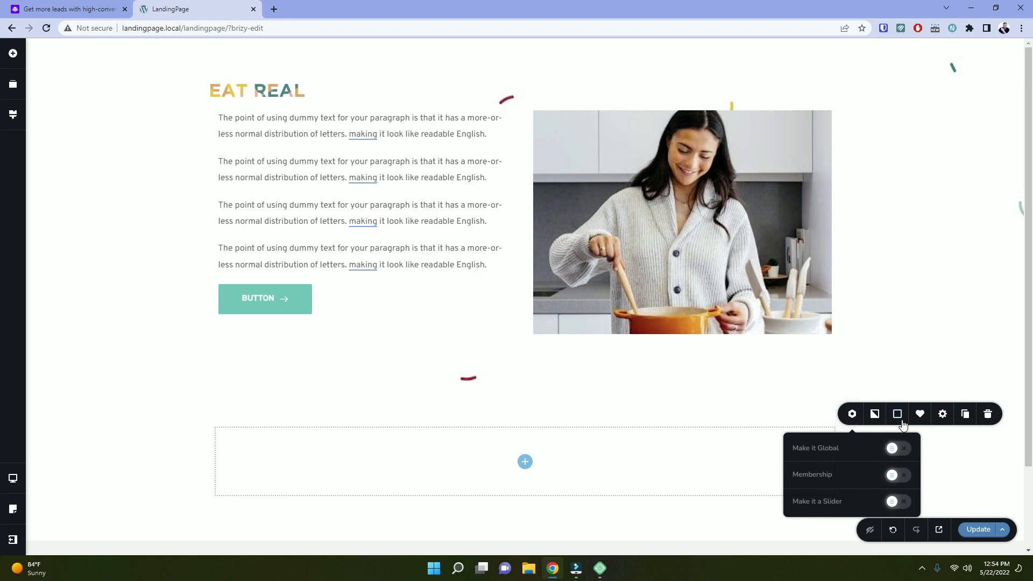
click(943, 414)
click(987, 448)
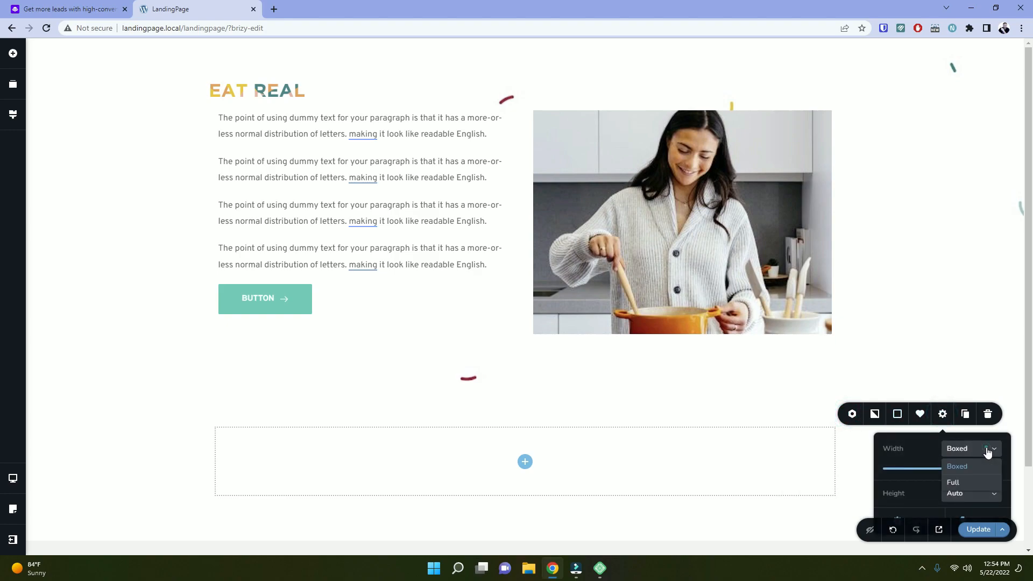
click(954, 483)
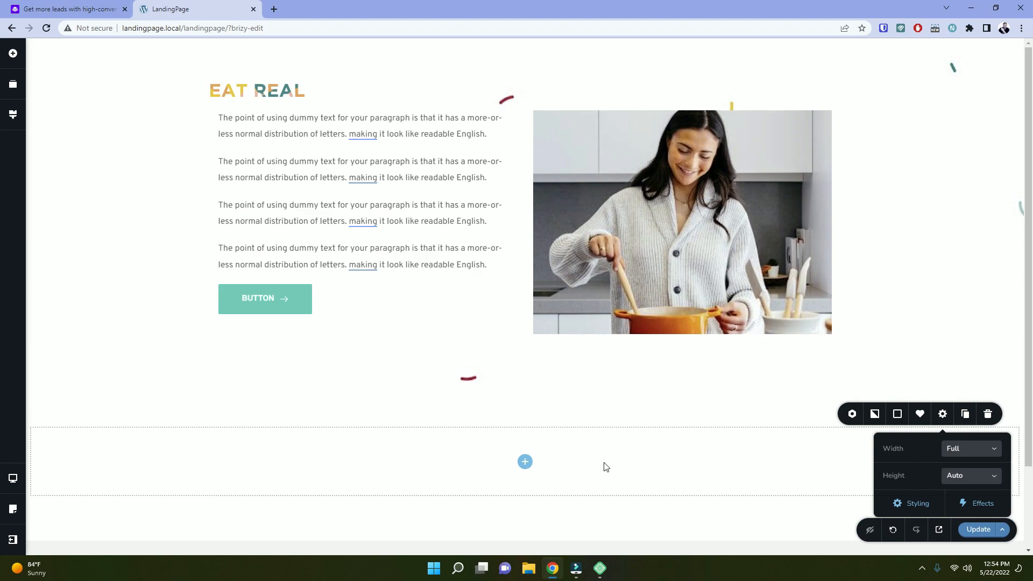
Give the new full-width block below the hero a solid, fully opaque yellow overlay in #ffb700.
click(899, 417)
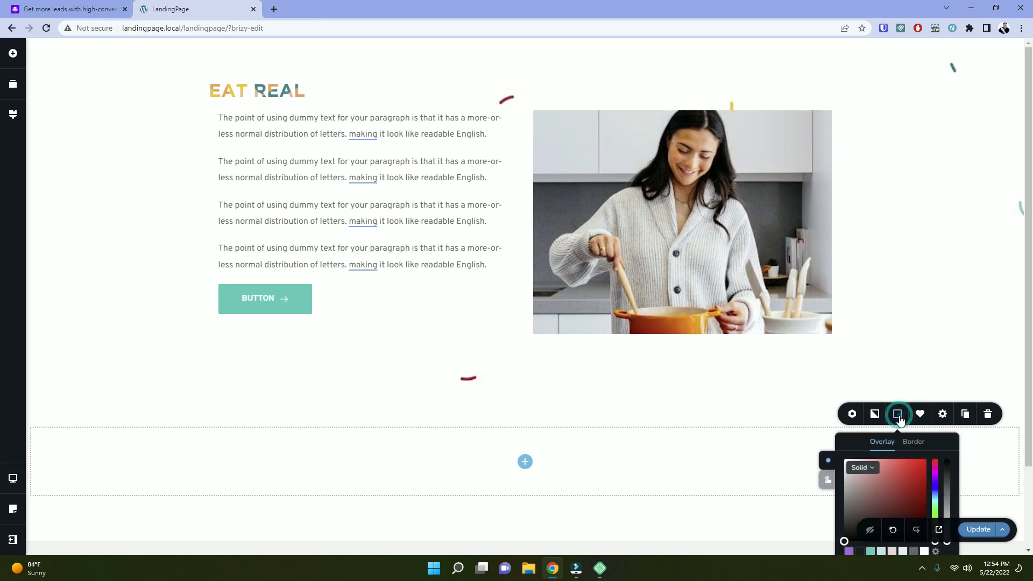
click(916, 345)
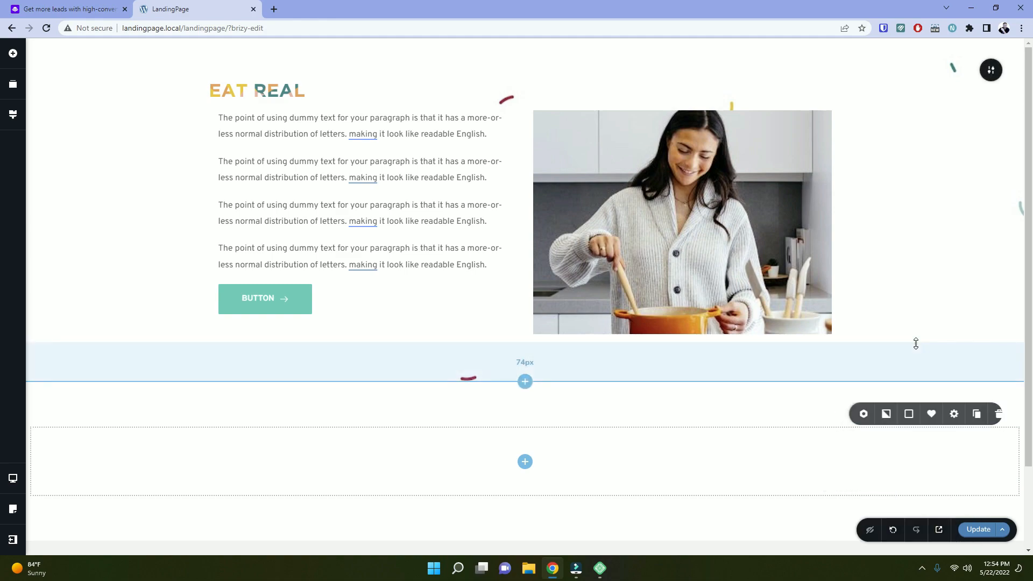
scroll(894, 323, down, 2)
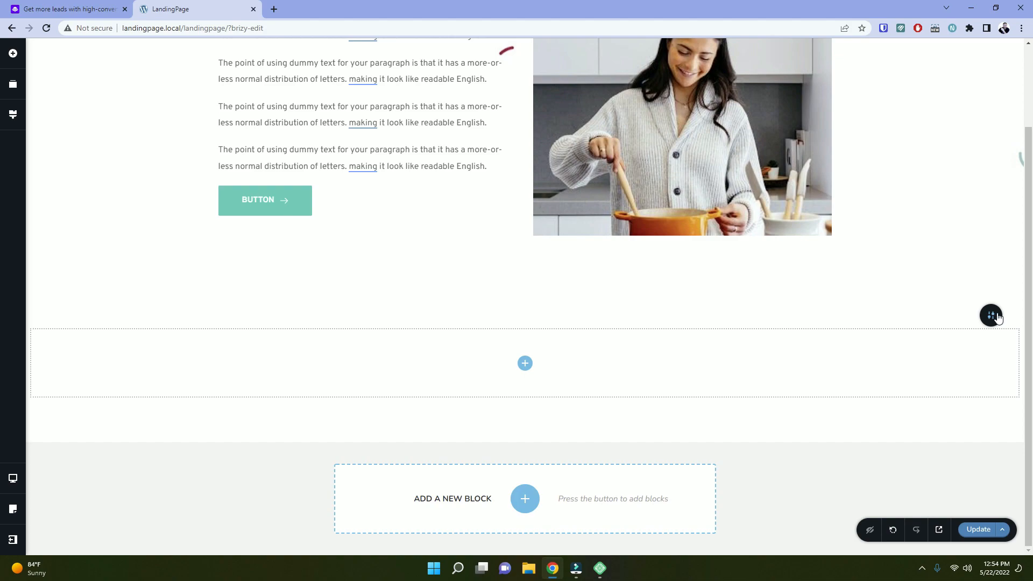
click(996, 319)
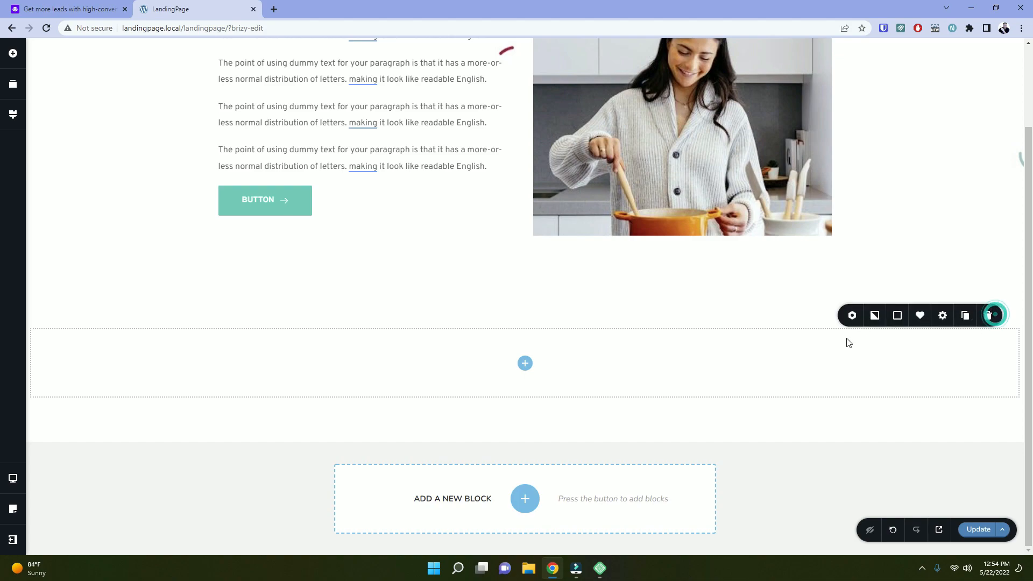
click(898, 317)
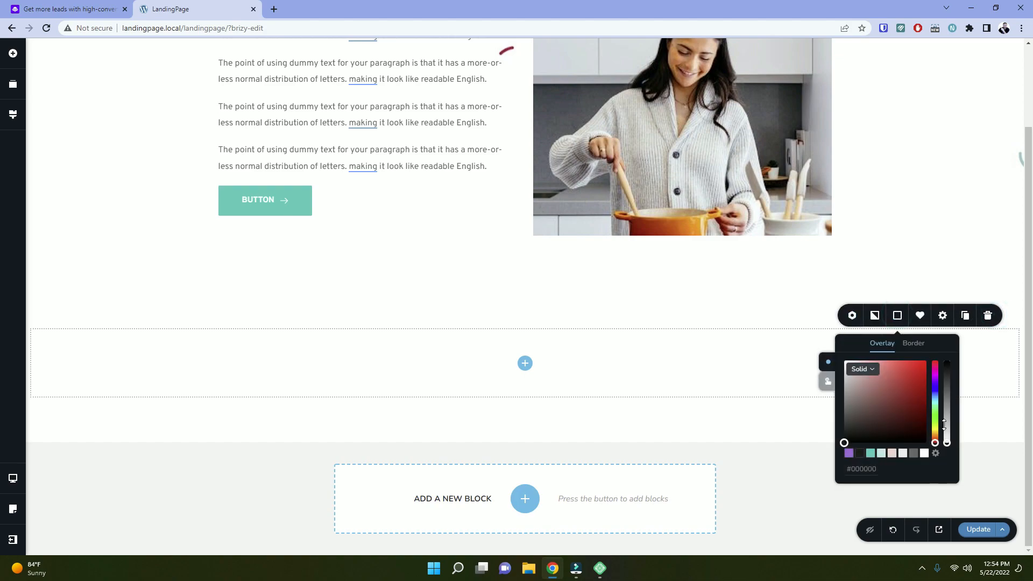
drag(936, 435, 935, 432)
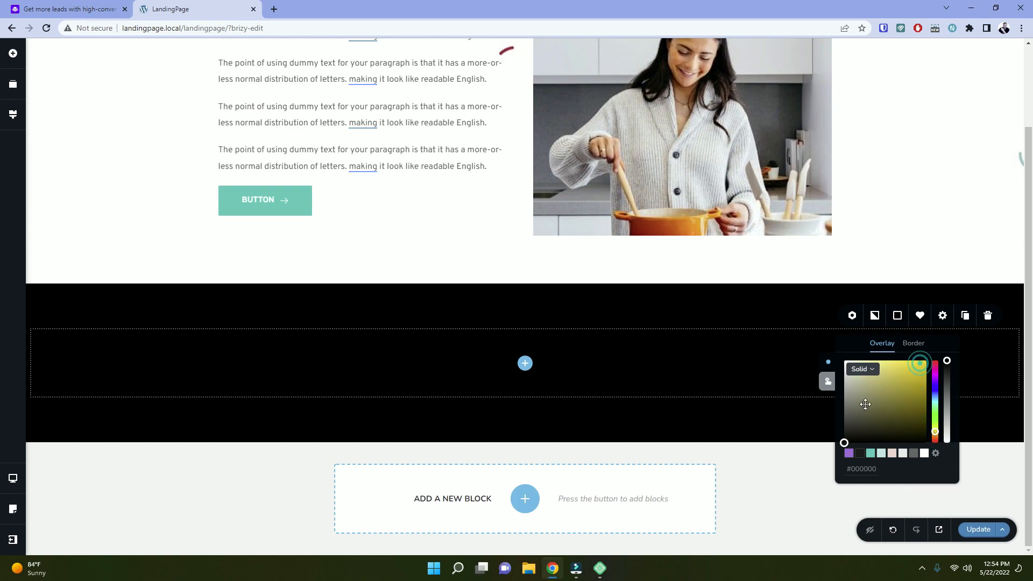
drag(844, 443, 927, 361)
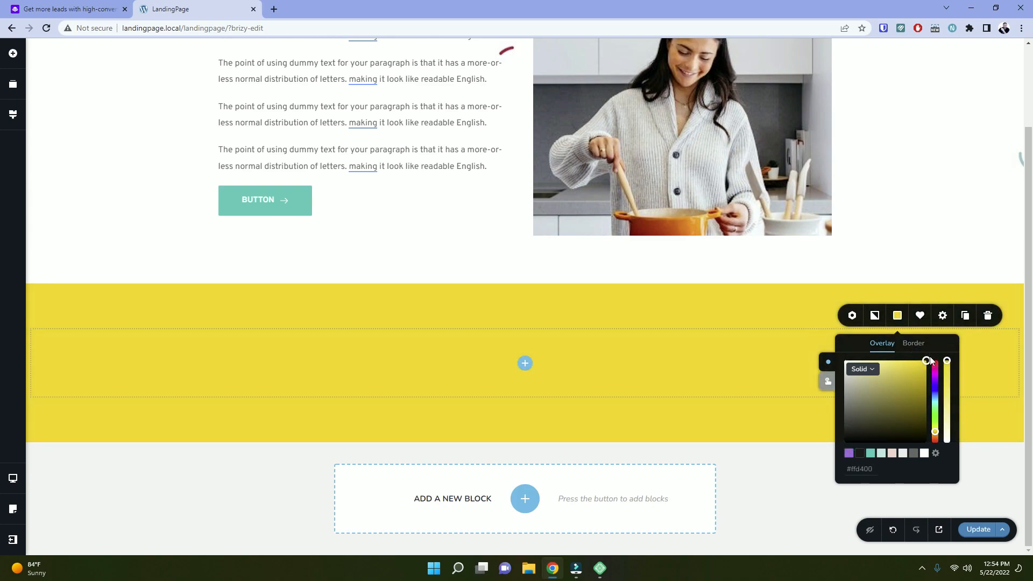
drag(935, 431, 937, 433)
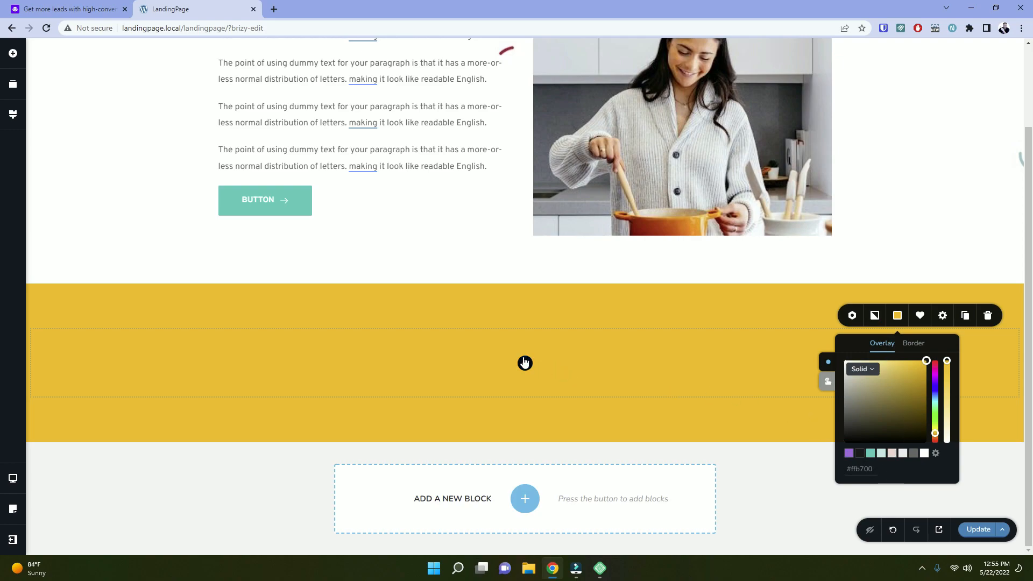
Stack a text element, a countdown, a second text element and a button inside the yellow block.
click(13, 54)
drag(65, 145, 500, 340)
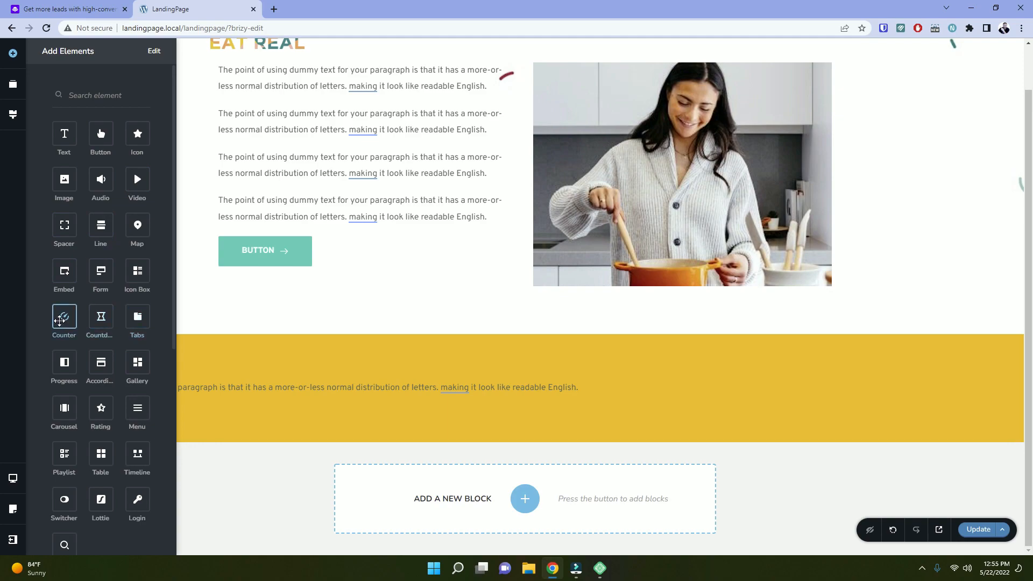
drag(99, 318, 403, 403)
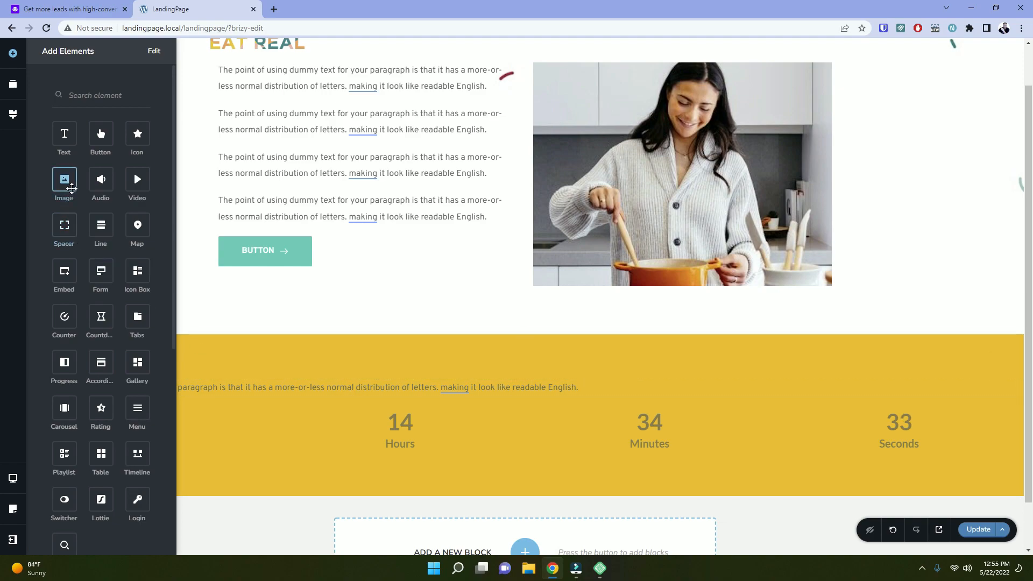
drag(66, 144, 380, 458)
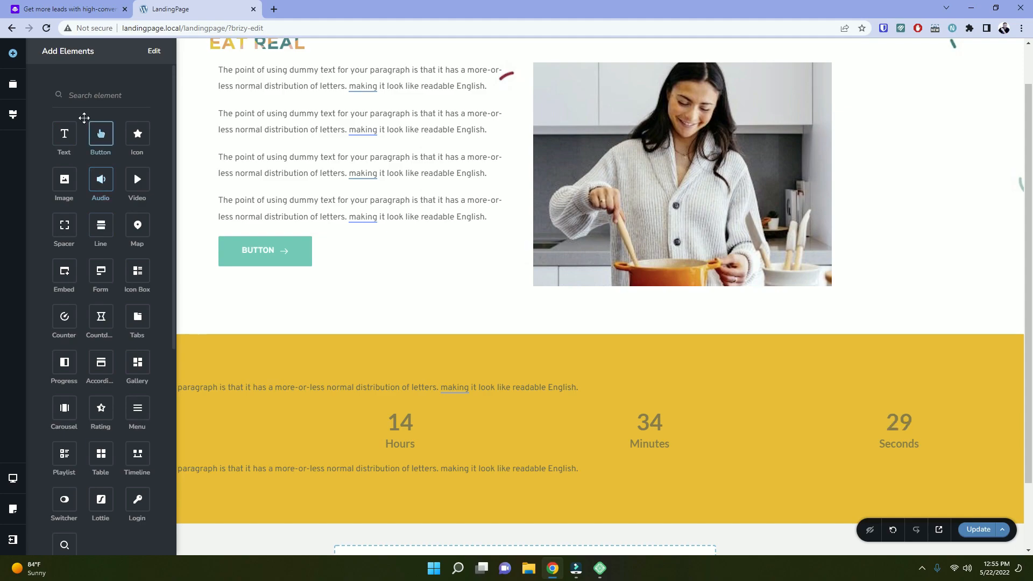
click(95, 90)
drag(102, 132, 402, 486)
Center-align the text elements above and below the countdown in the yellow block.
scroll(413, 419, down, 2)
click(509, 341)
click(436, 322)
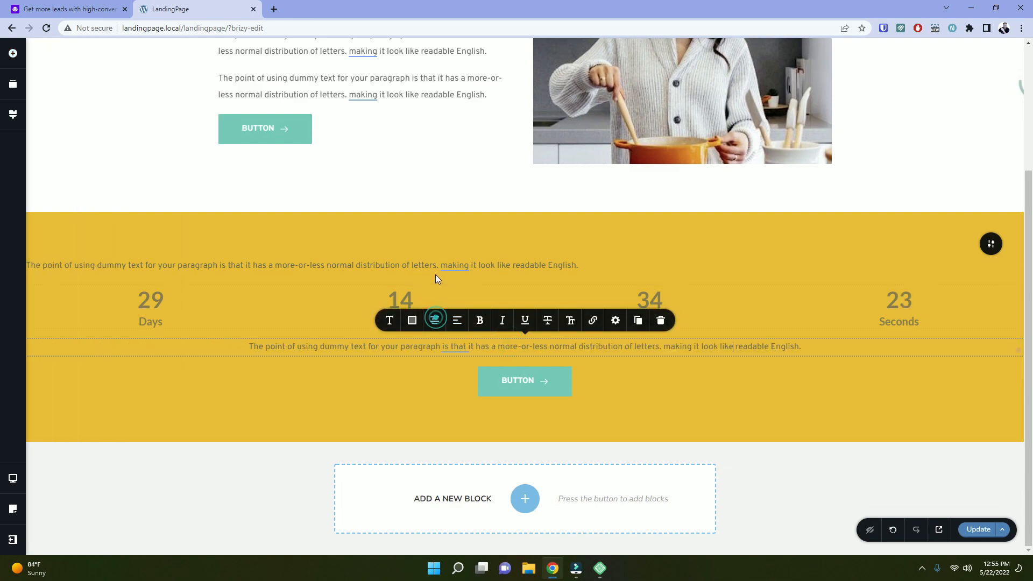
click(435, 264)
click(437, 240)
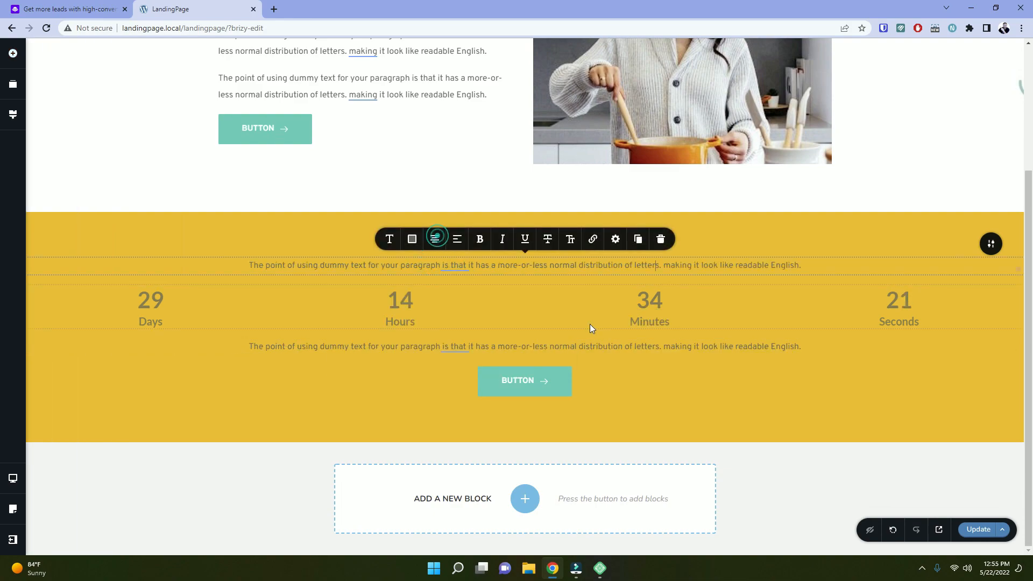
click(176, 344)
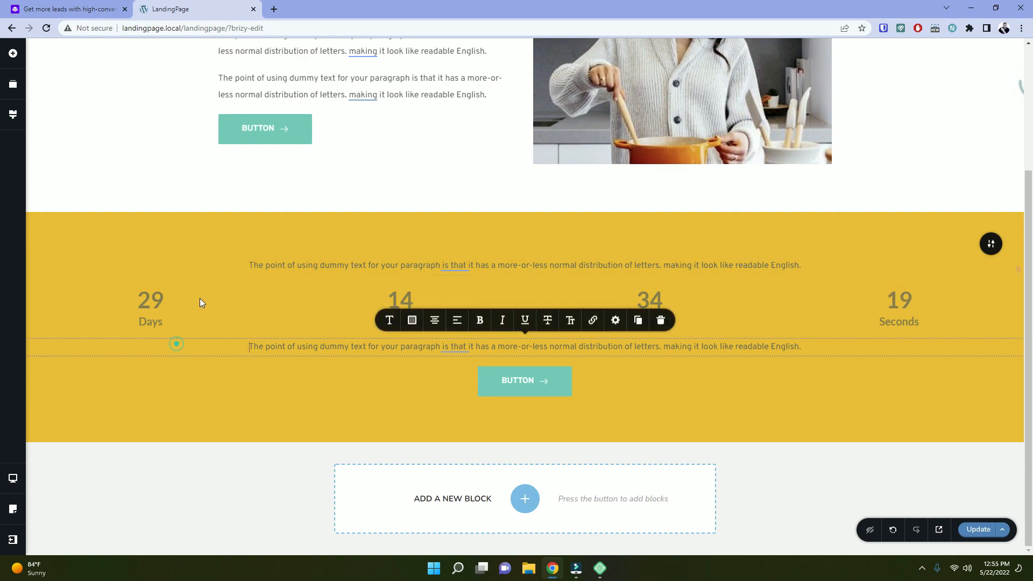
click(787, 383)
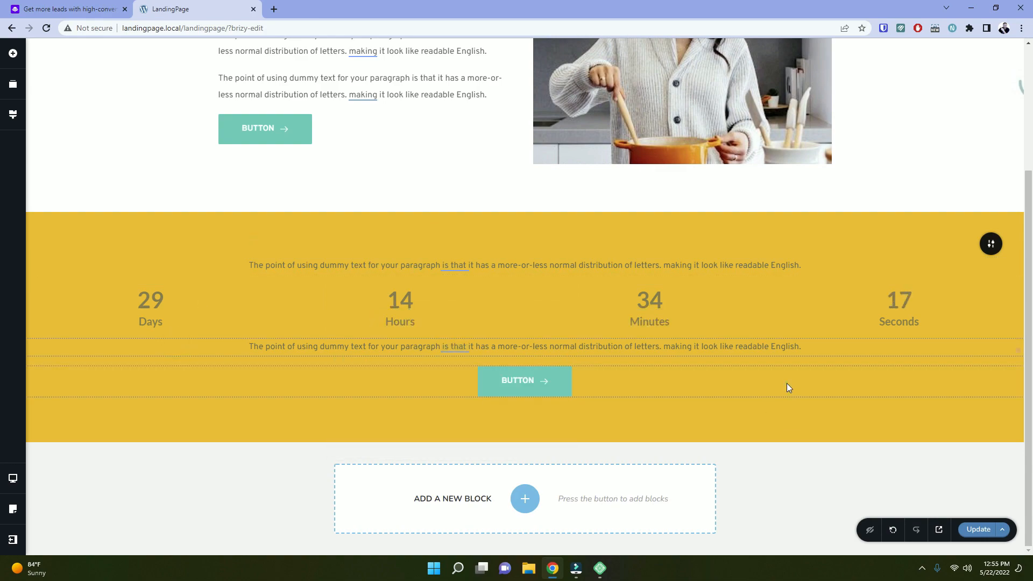
Compare the page with the Leadpages template, examine the reviews section after its countdown, and close the developer tools there.
scroll(754, 397, up, 3)
scroll(753, 398, down, 3)
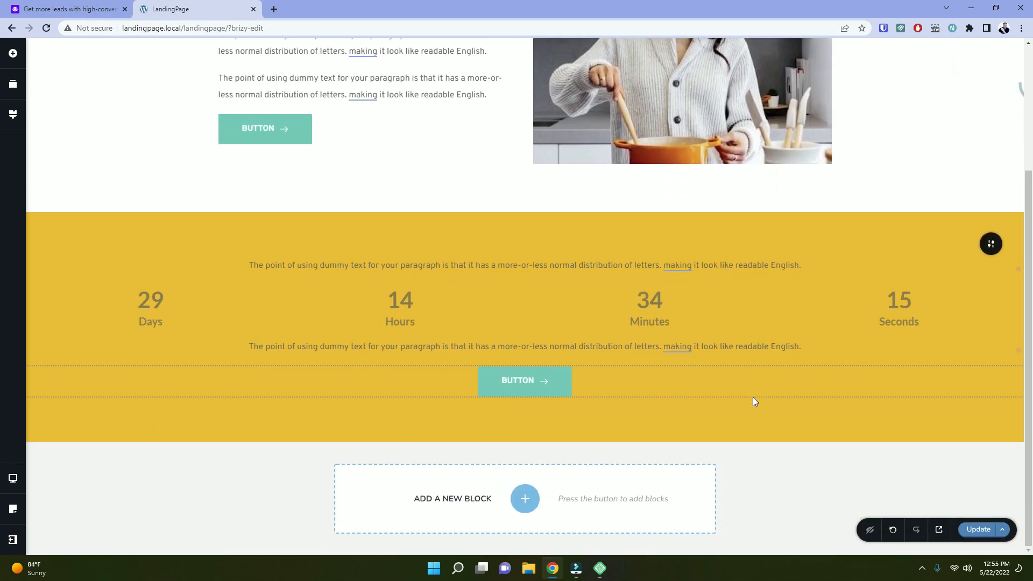
scroll(753, 397, up, 3)
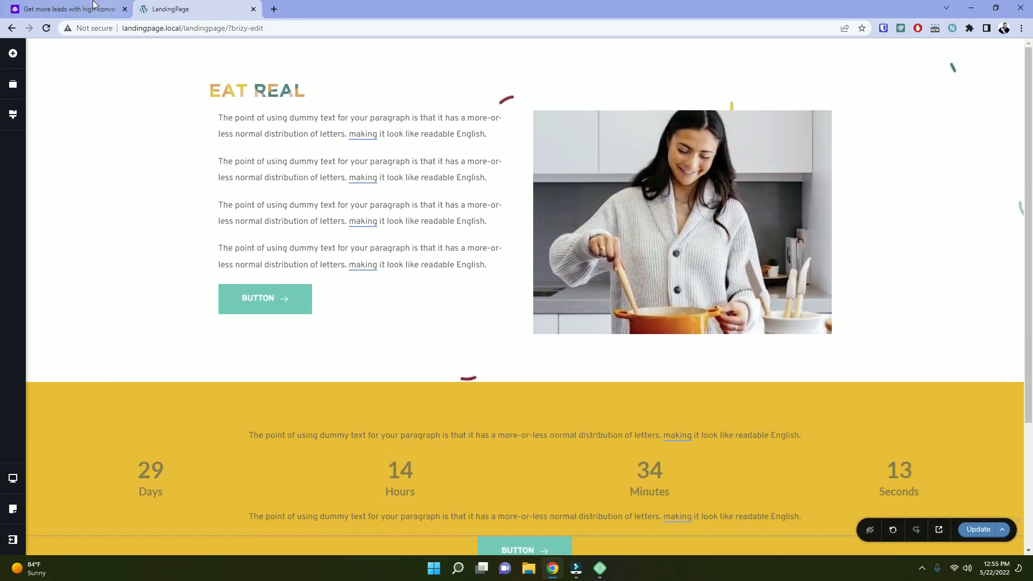
click(70, 9)
scroll(431, 326, down, 5)
scroll(431, 326, down, 5)
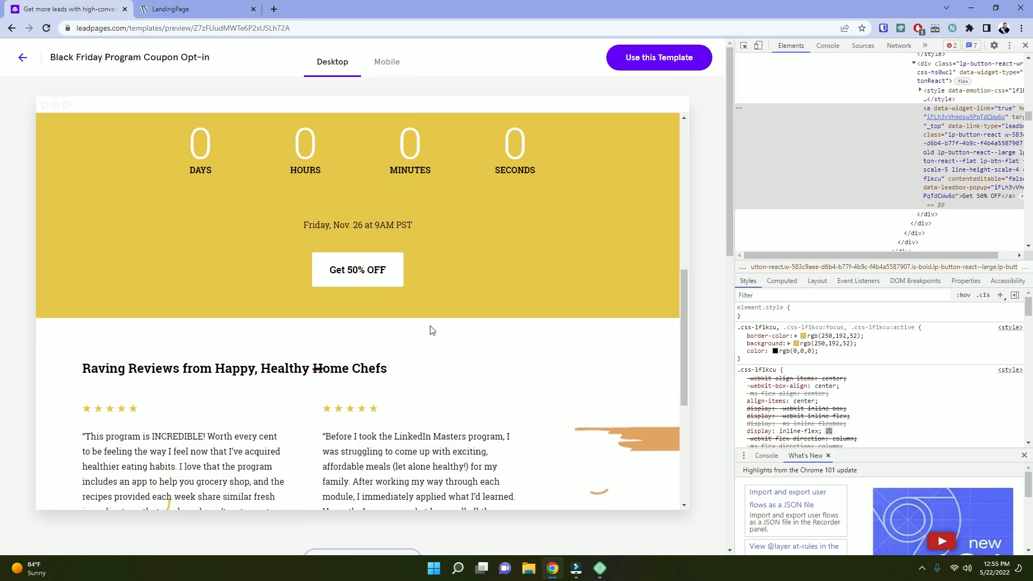
scroll(431, 330, down, 2)
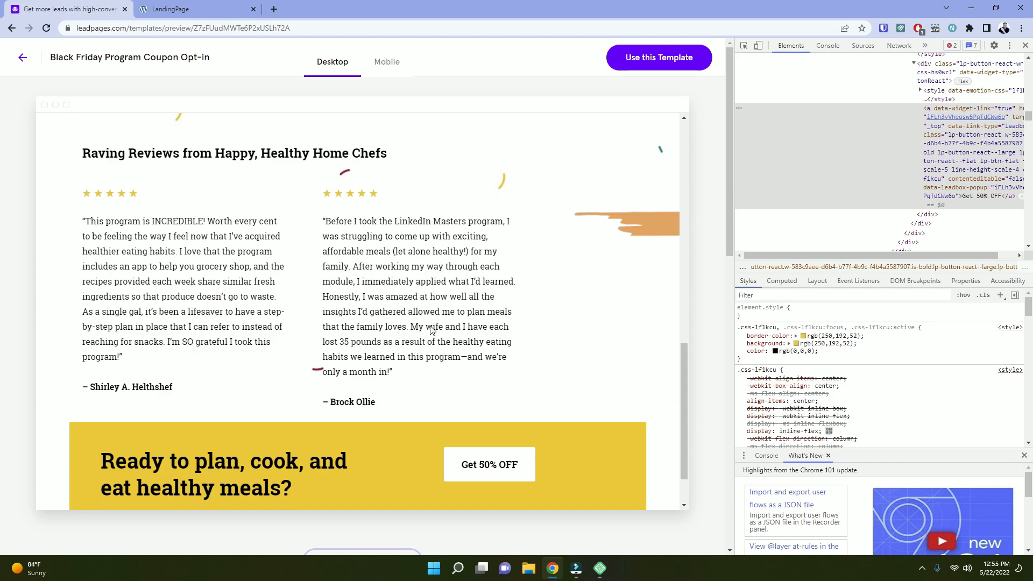
scroll(431, 330, up, 1)
click(1025, 45)
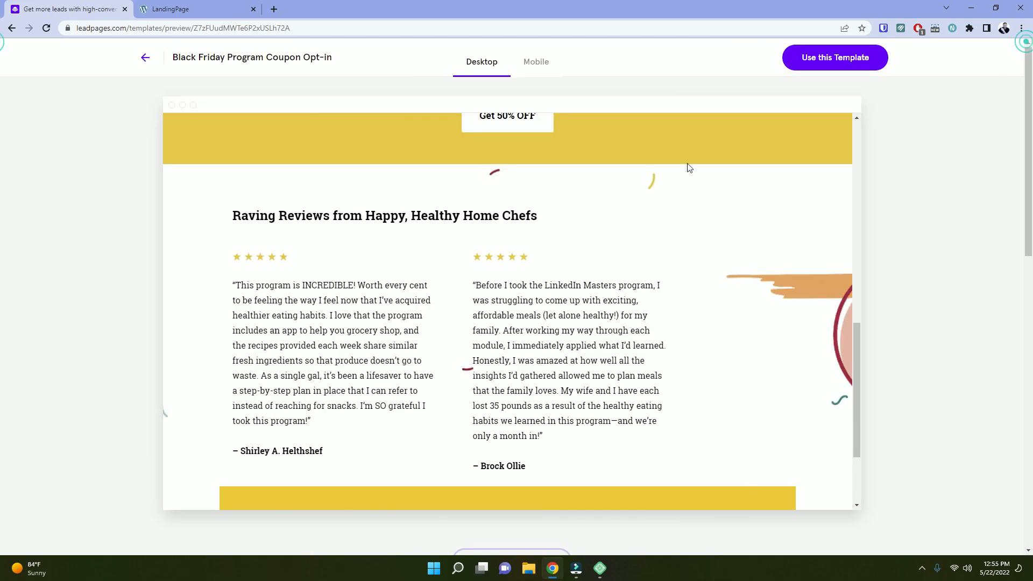
Return to the Brizy page and add a blank block of your own below the yellow countdown block.
click(196, 9)
scroll(458, 344, down, 3)
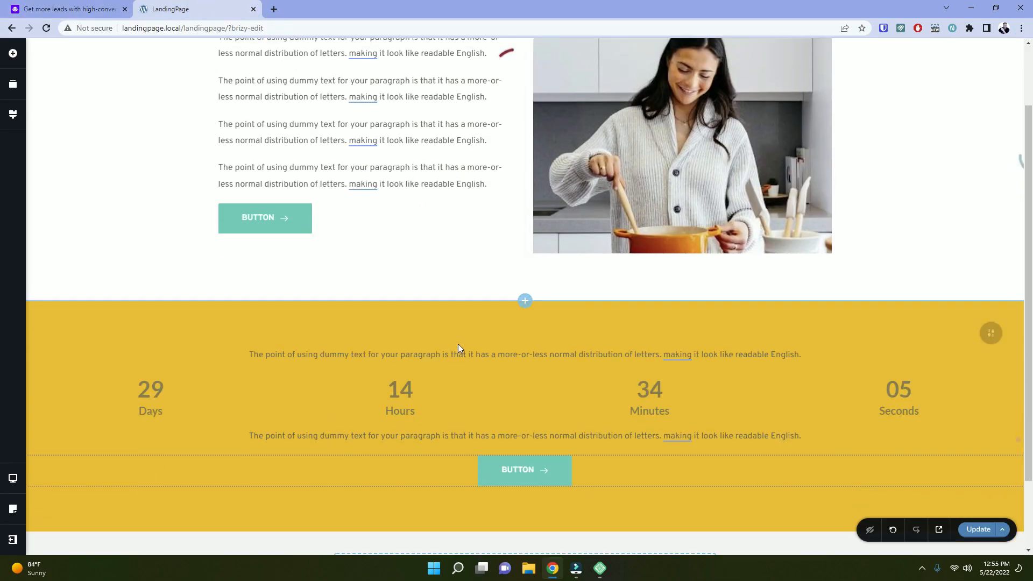
click(525, 528)
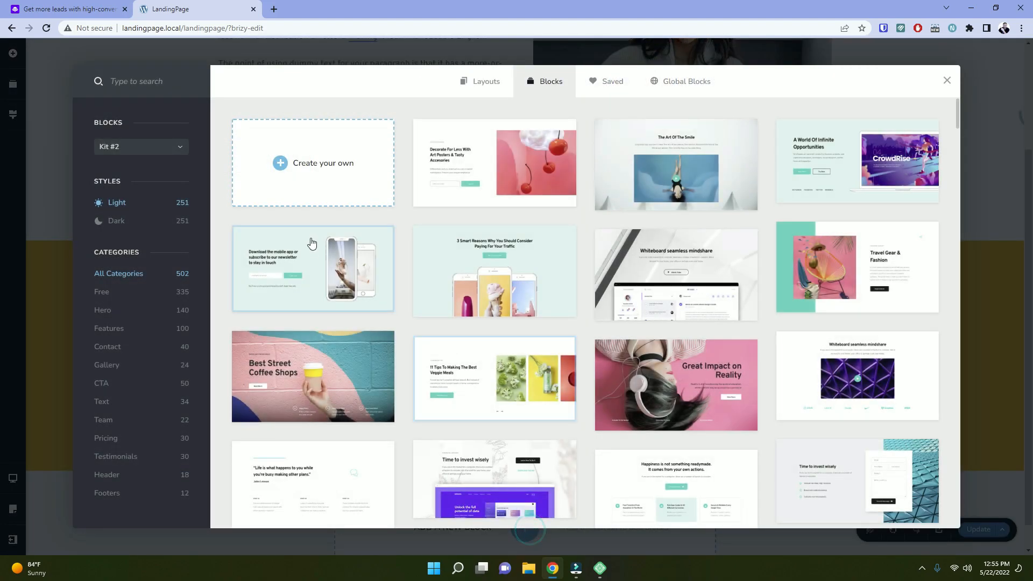
click(299, 185)
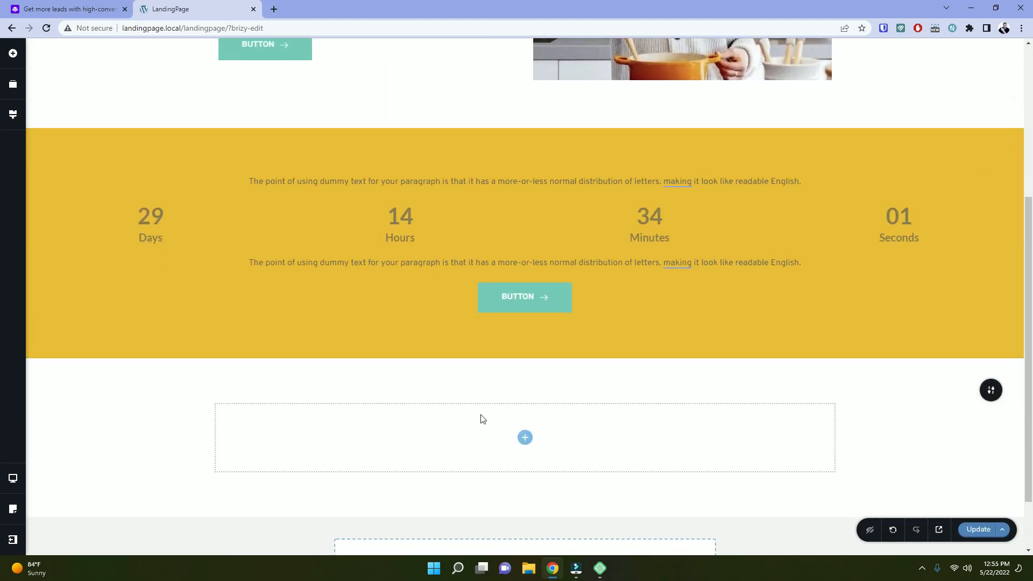
Check the template's reviews heading and place a text element in the new blank block below the countdown.
click(99, 5)
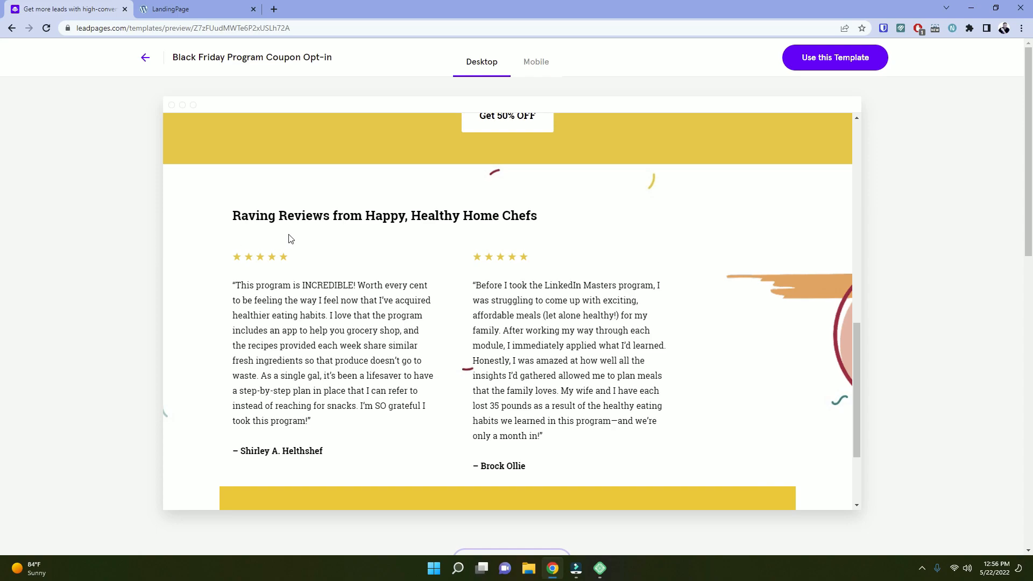
click(157, 7)
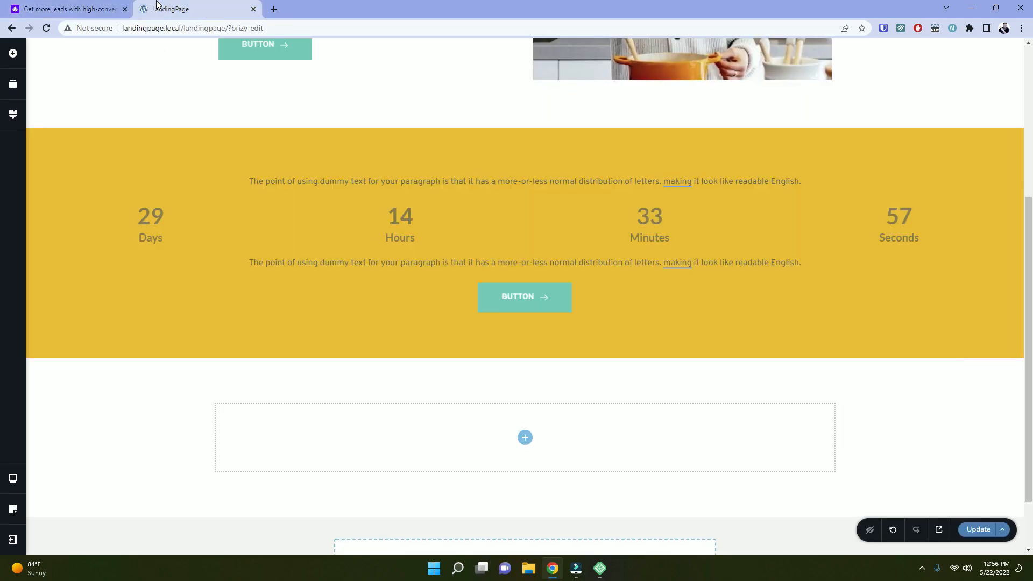
click(12, 53)
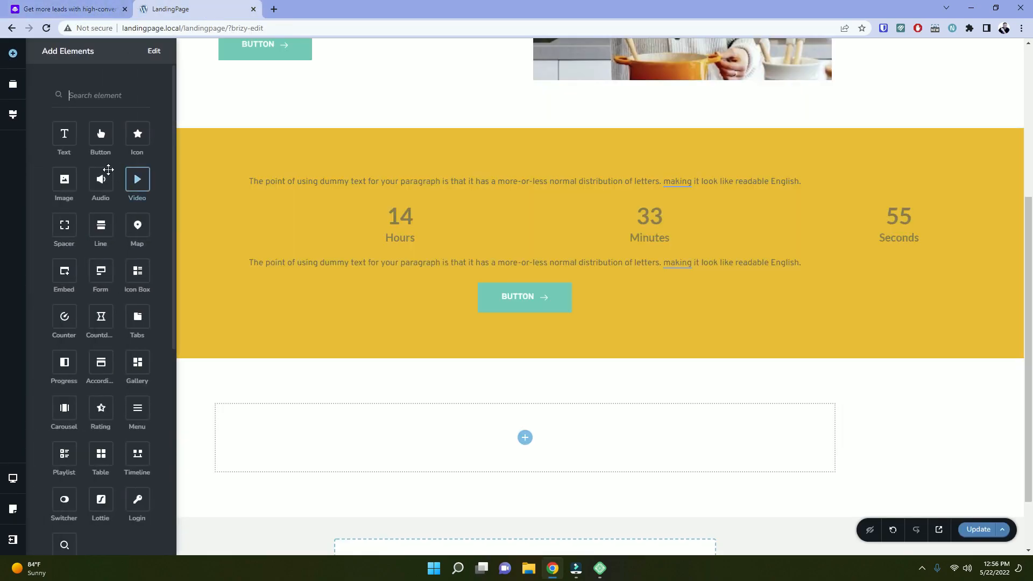
drag(61, 141, 330, 450)
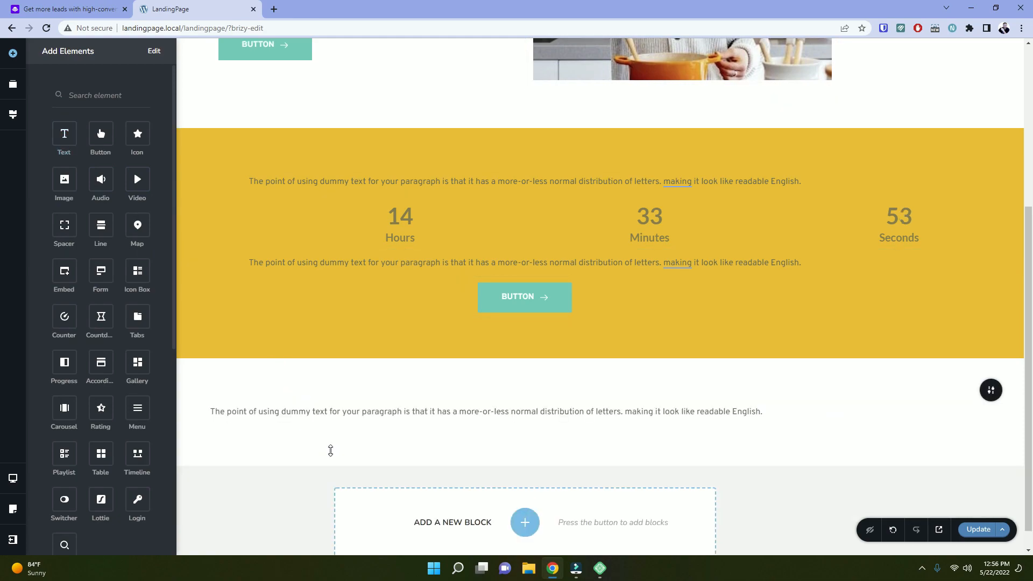
click(378, 411)
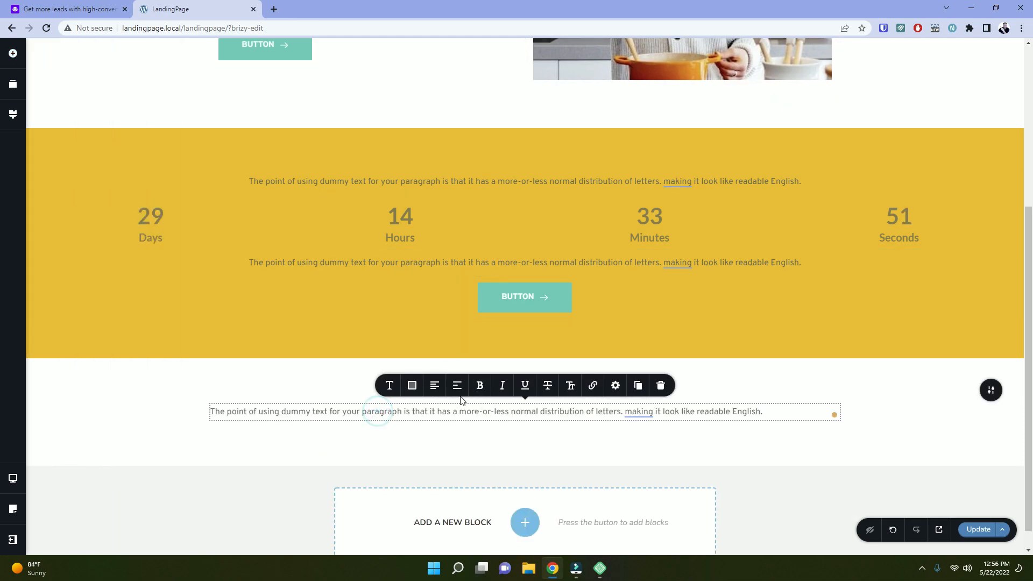
Add two side-by-side columns under the text in the reviews block and place a rating element in the left column.
click(12, 53)
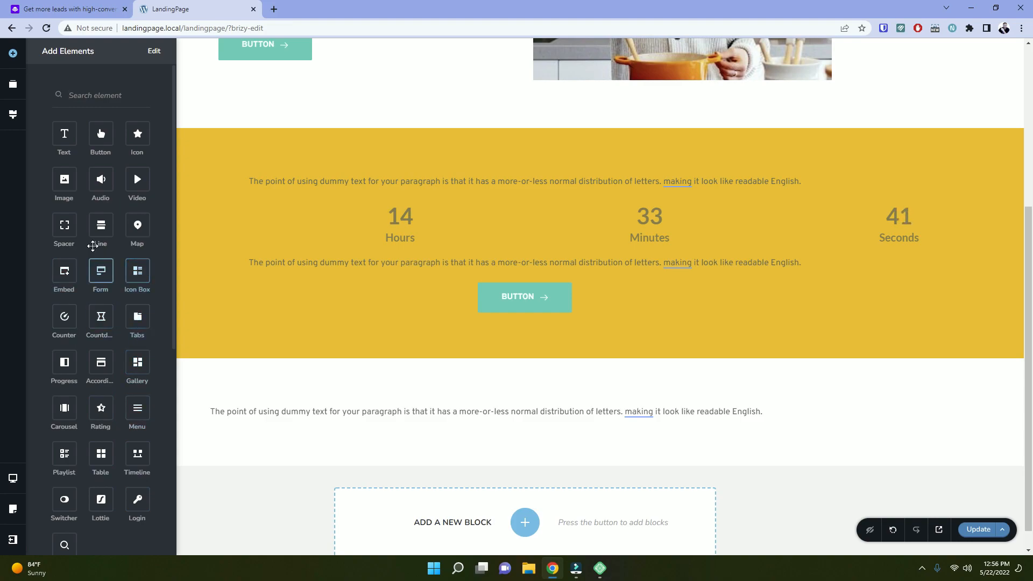
scroll(118, 301, down, 3)
scroll(123, 332, down, 4)
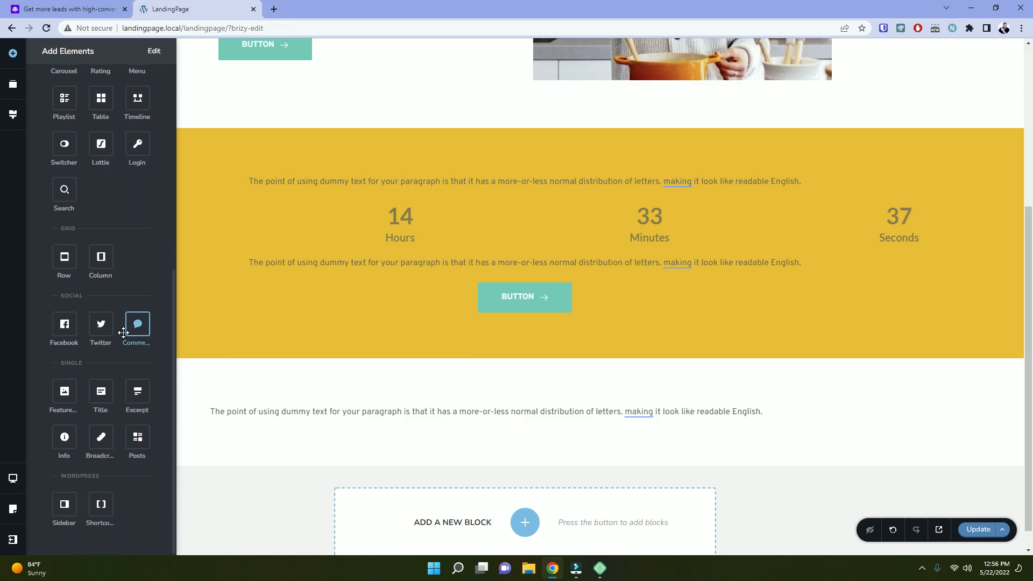
scroll(103, 425, up, 4)
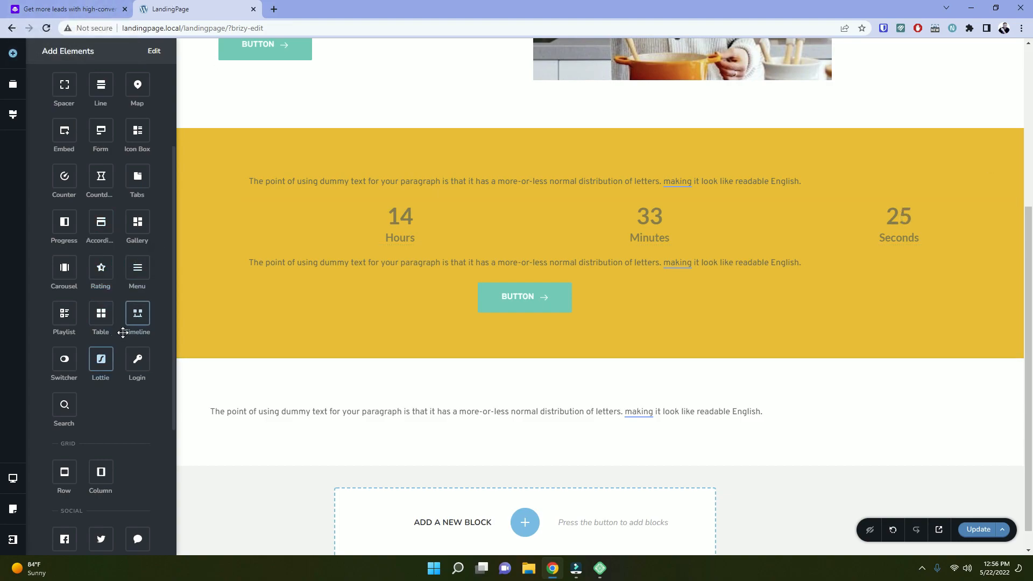
scroll(108, 376, down, 1)
click(86, 5)
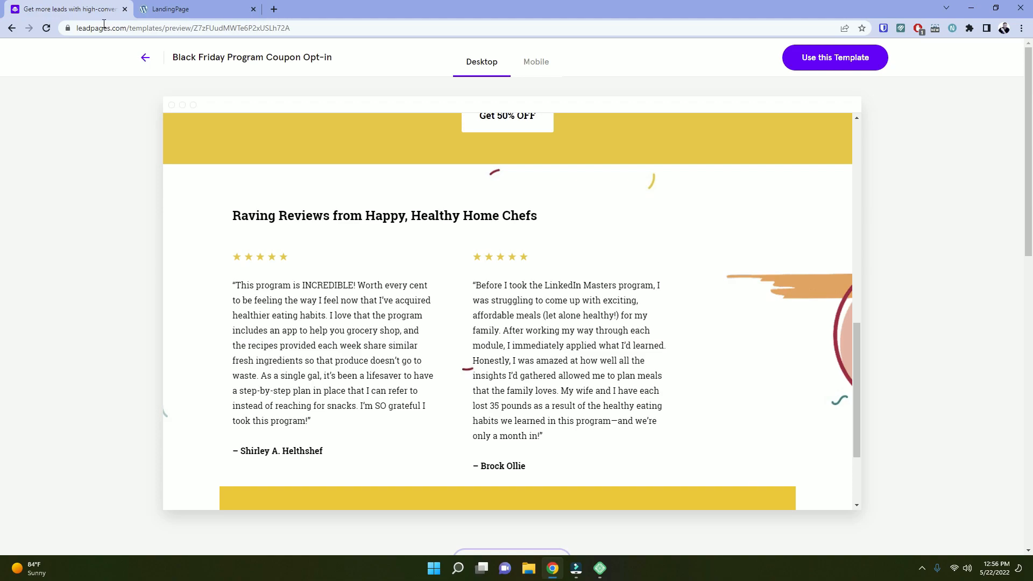
click(168, 5)
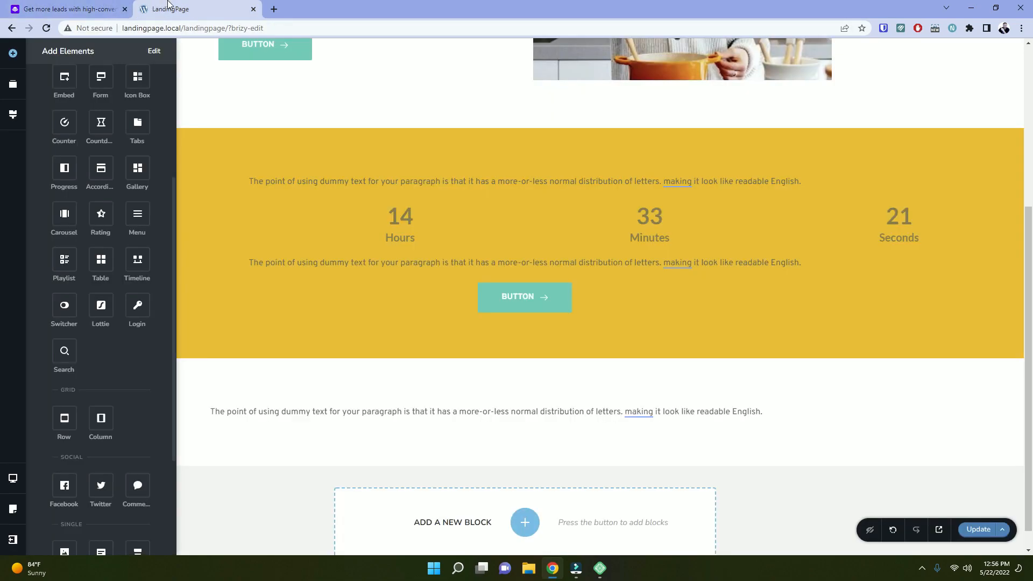
drag(100, 419, 295, 426)
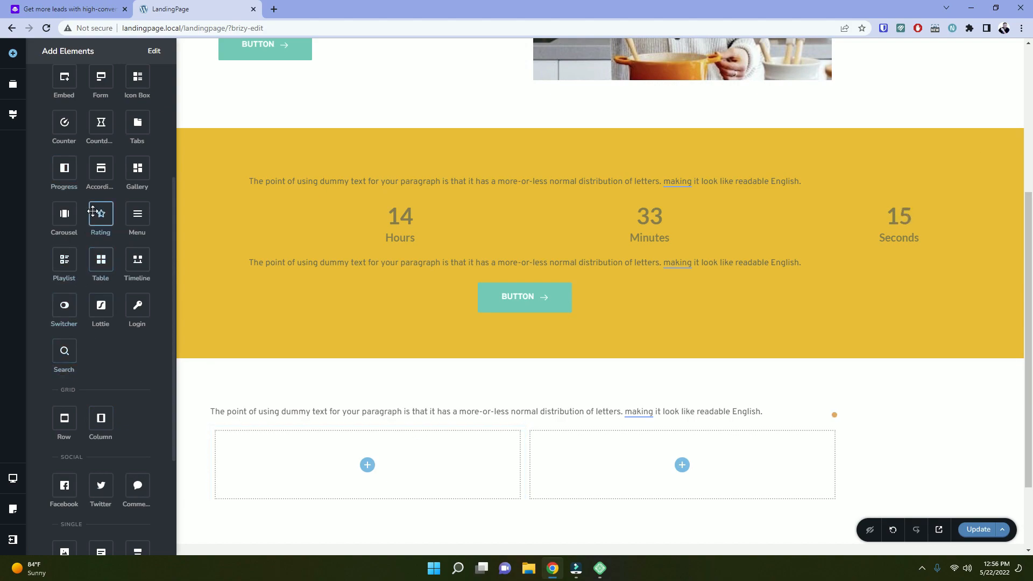
drag(102, 228, 230, 450)
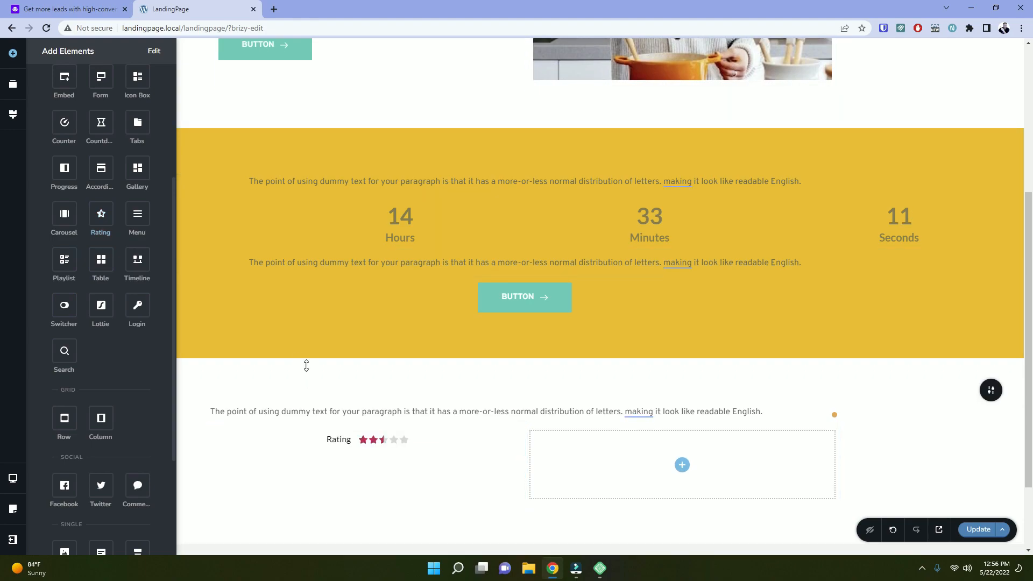
Check the template's reviews again and place two text elements below the rating in the left reviews column.
click(75, 9)
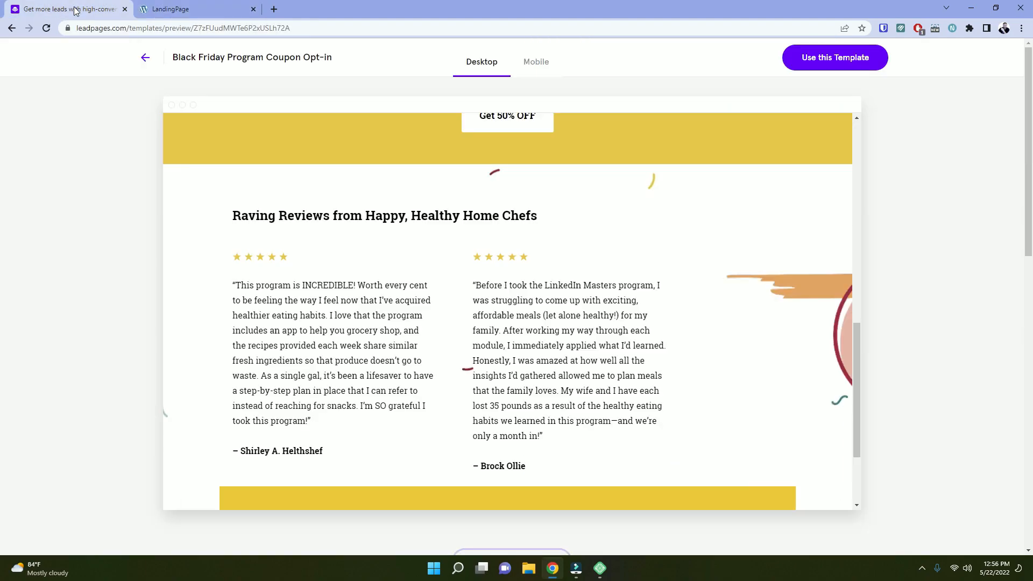
click(158, 6)
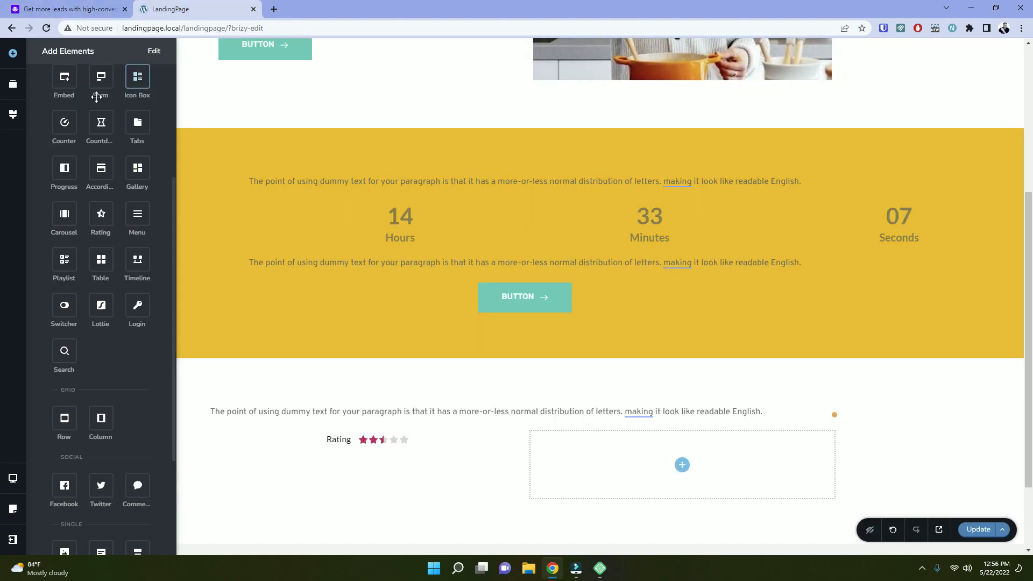
scroll(97, 135, up, 3)
drag(65, 137, 267, 473)
click(419, 426)
click(504, 402)
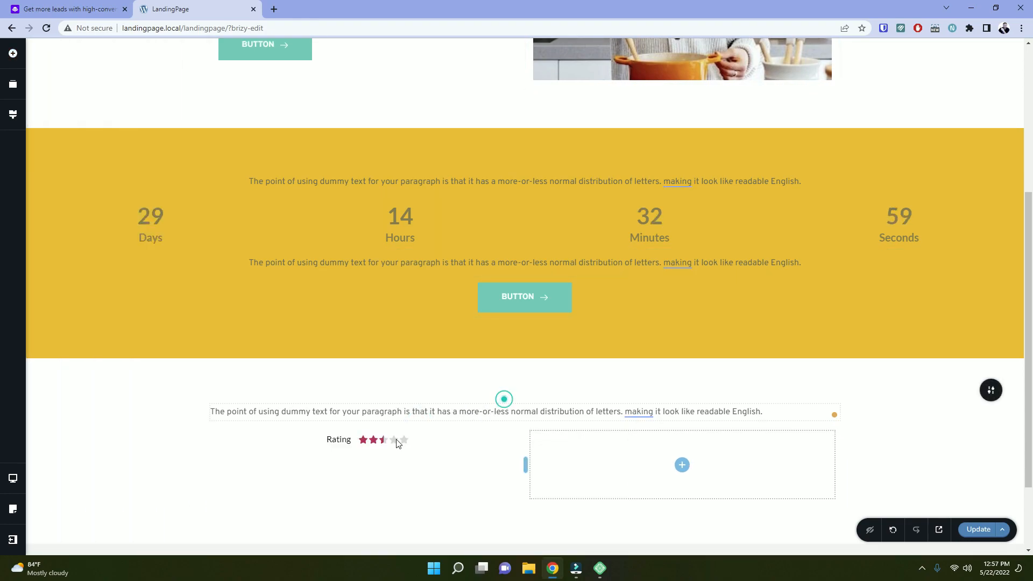
click(13, 54)
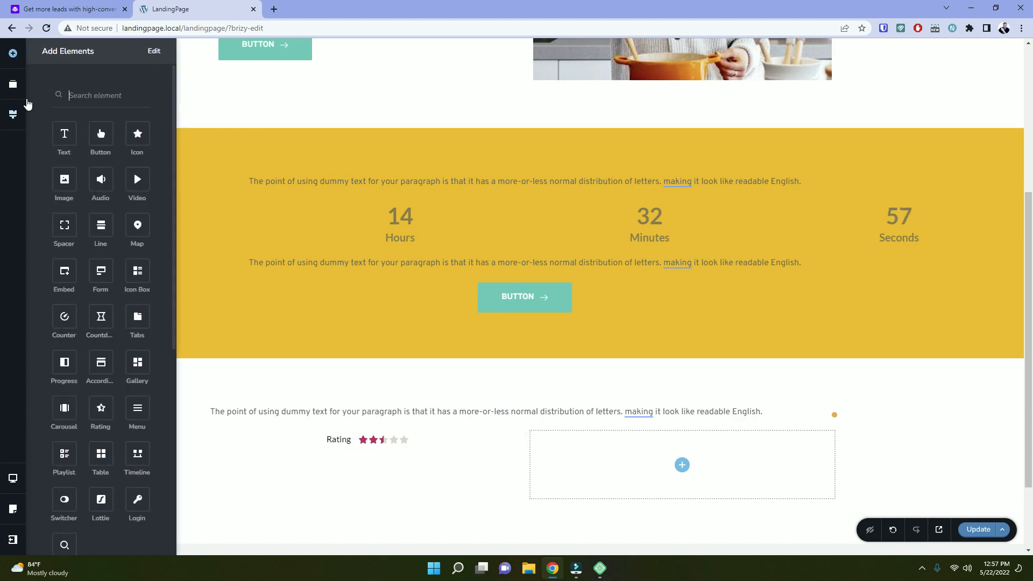
drag(65, 134, 343, 452)
drag(63, 135, 327, 495)
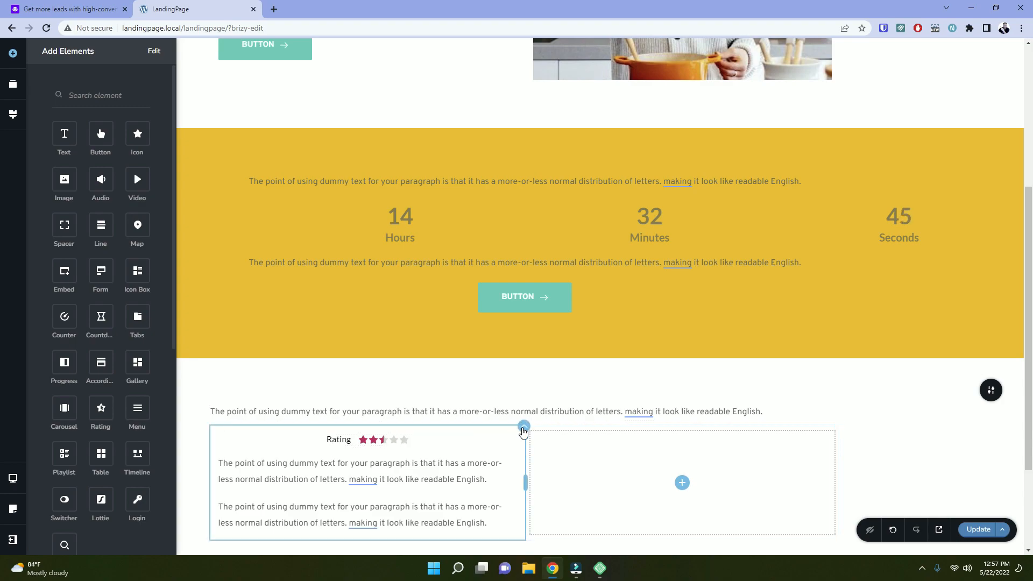
Duplicate the left reviews column with its rating and texts, and delete the empty column beside the copy.
click(523, 428)
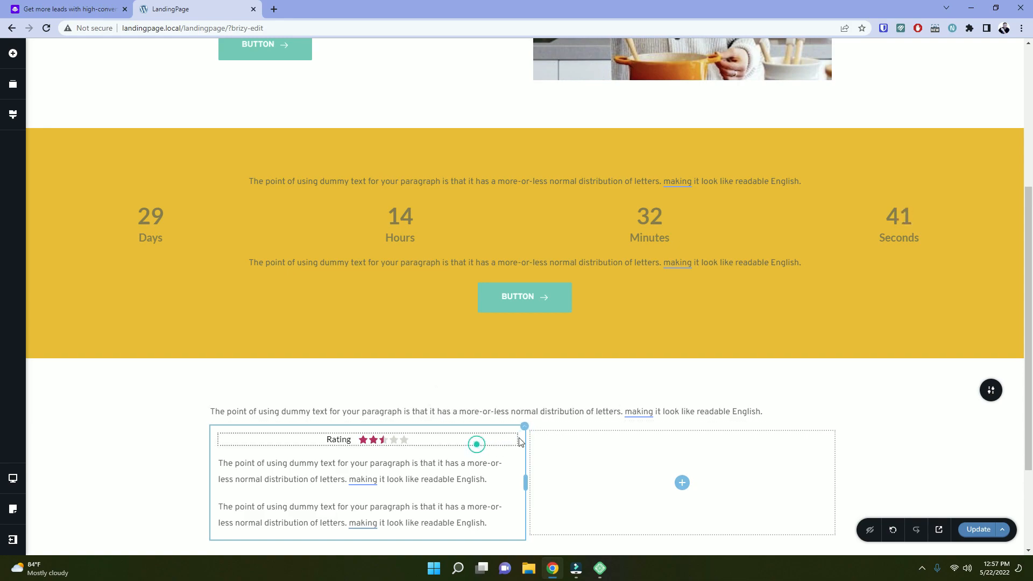
right_click(525, 430)
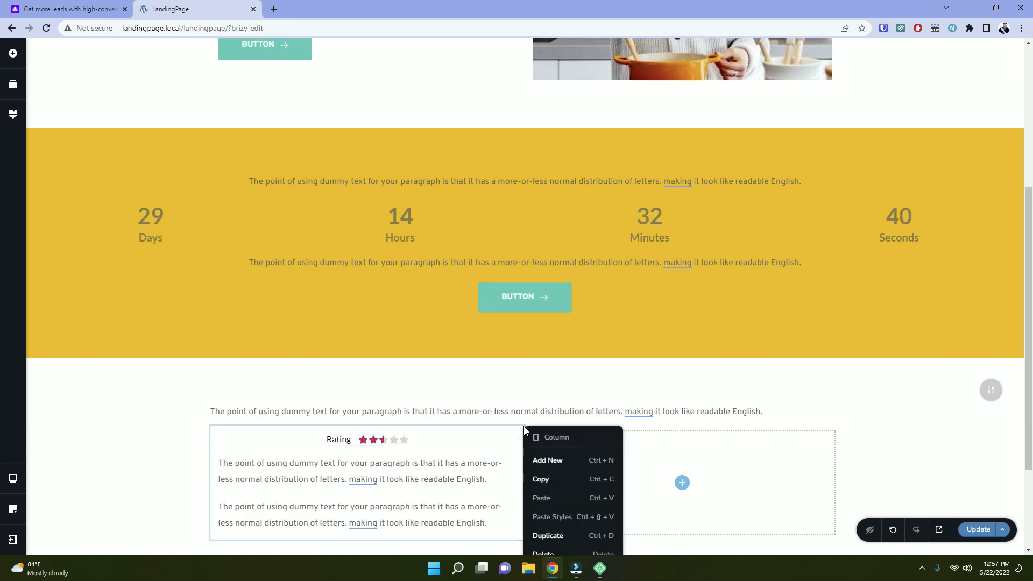
click(567, 537)
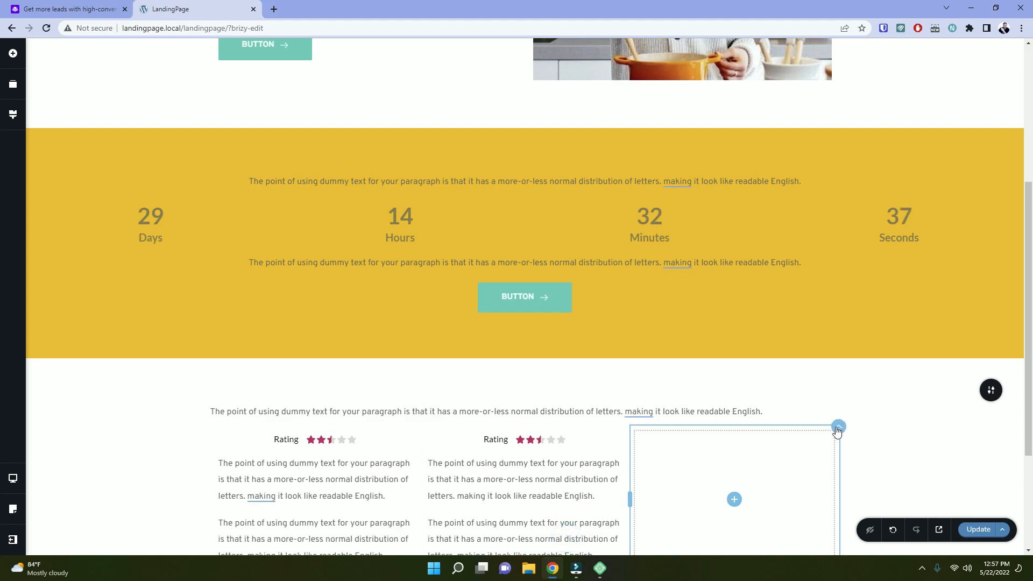
click(838, 433)
click(918, 402)
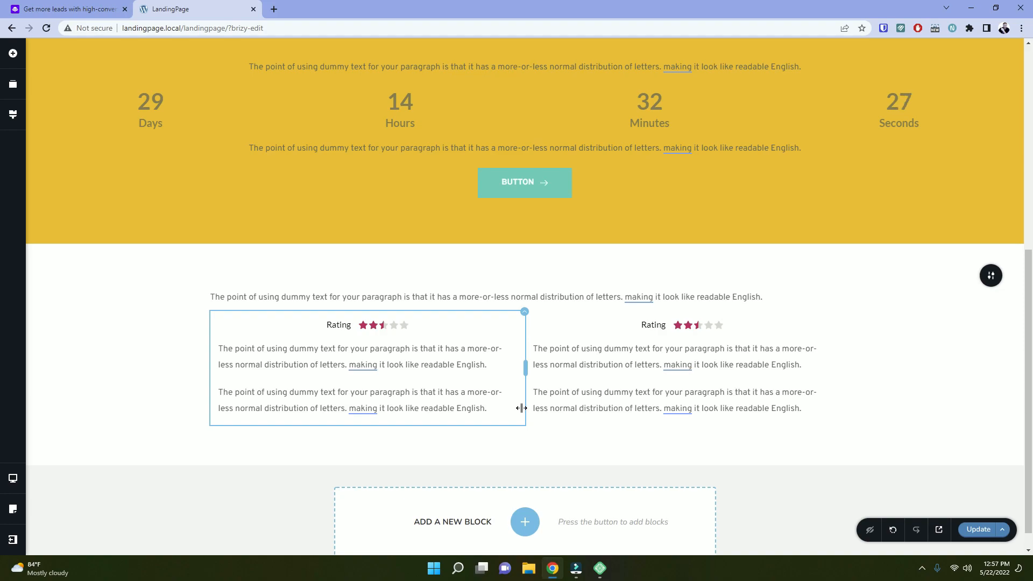
Look at the template's closing call-to-action banner and add a blank block of your own below the reviews block.
click(54, 5)
scroll(360, 312, down, 3)
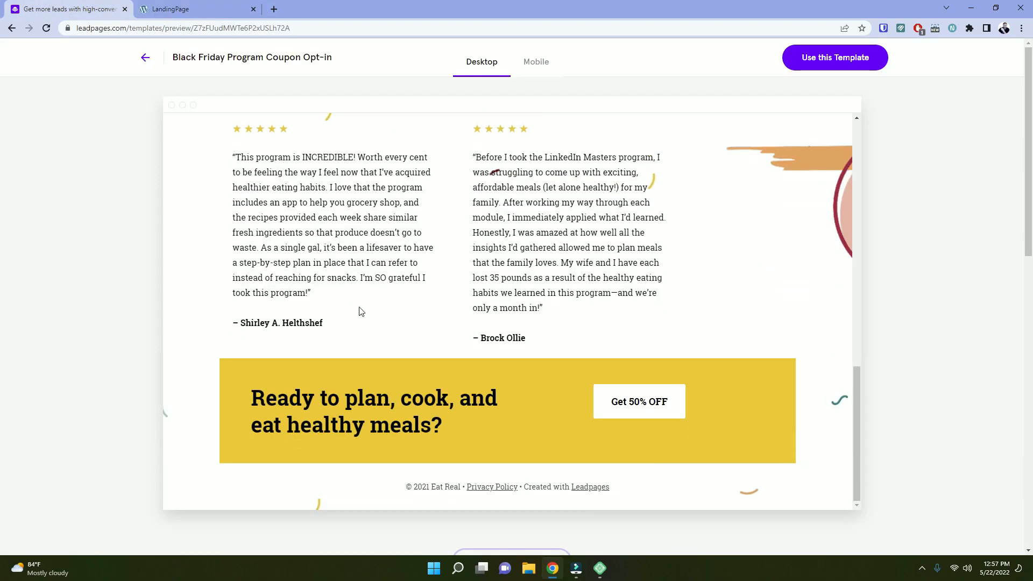
click(214, 13)
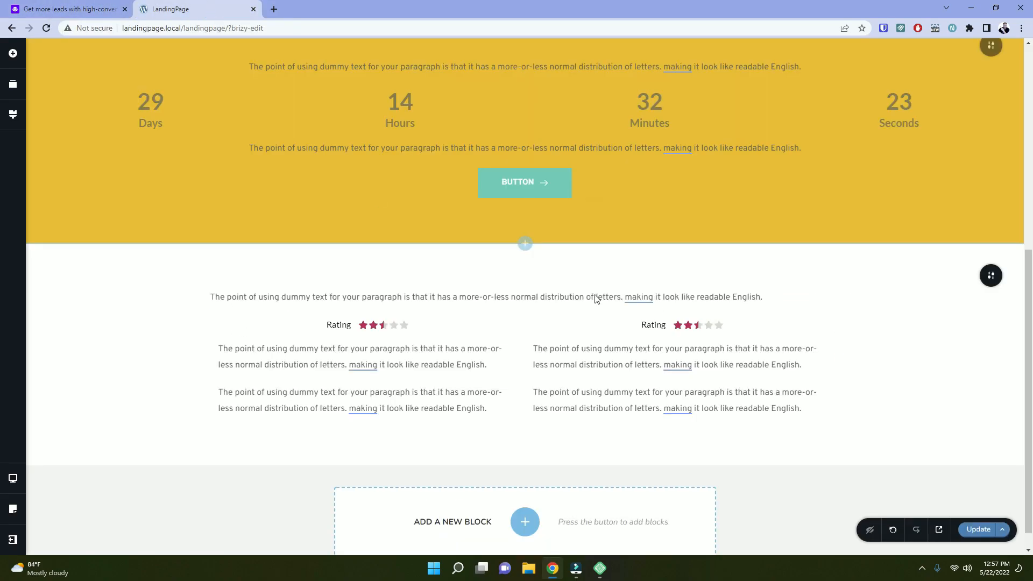
click(524, 522)
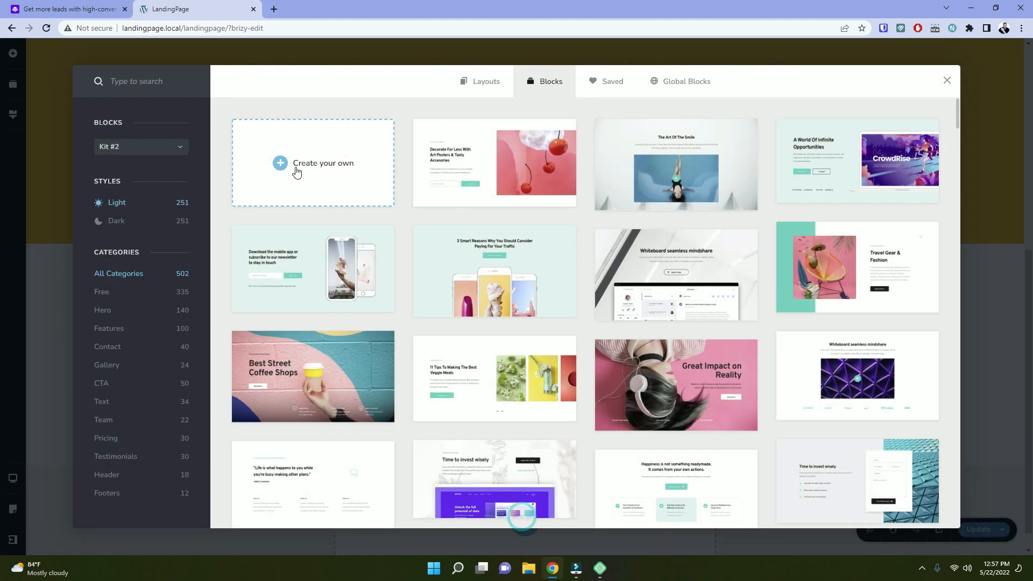
click(291, 165)
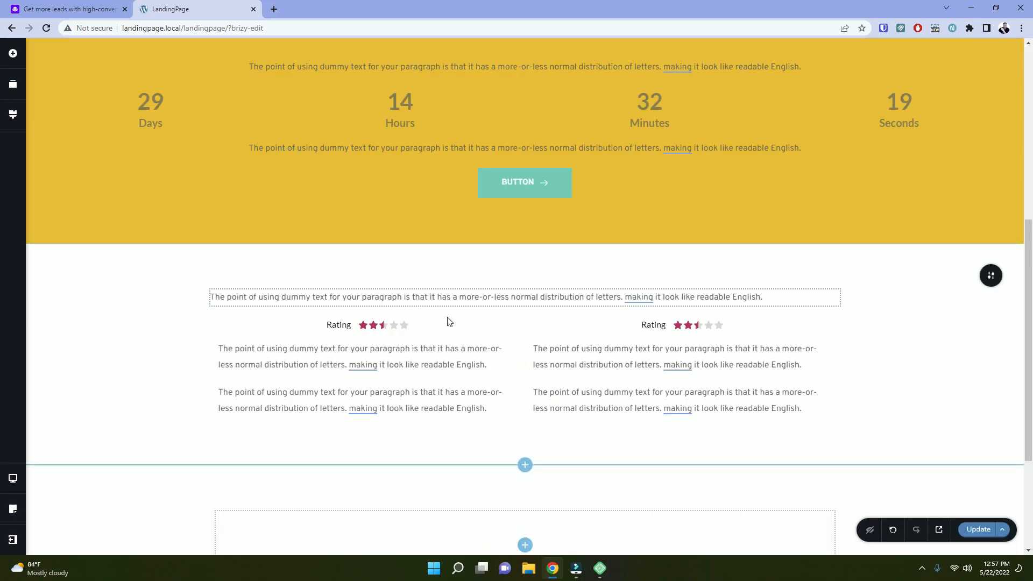
Place two side-by-side columns in the new blank block and compare them with the template's closing banner.
scroll(483, 345, down, 3)
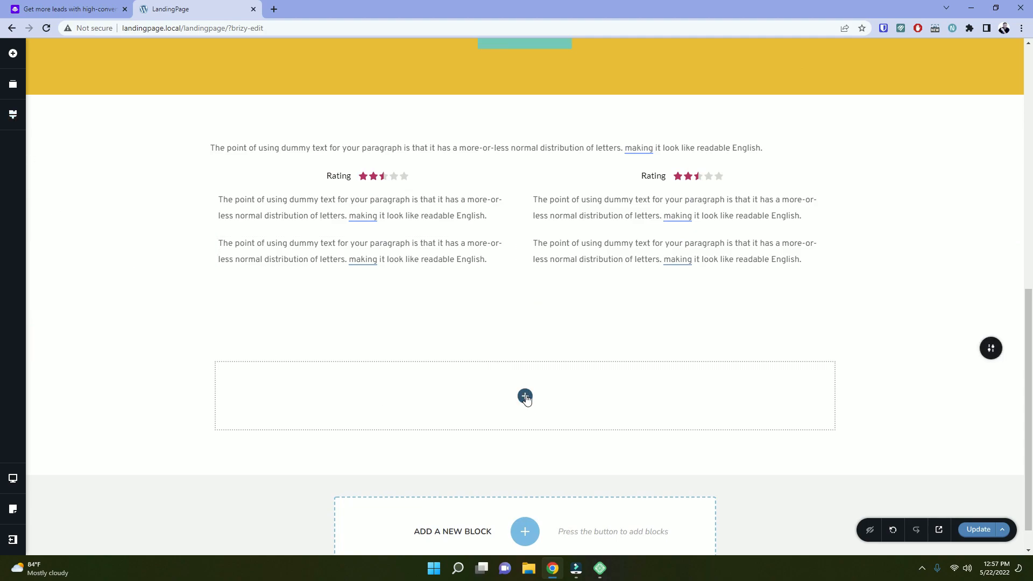
click(525, 396)
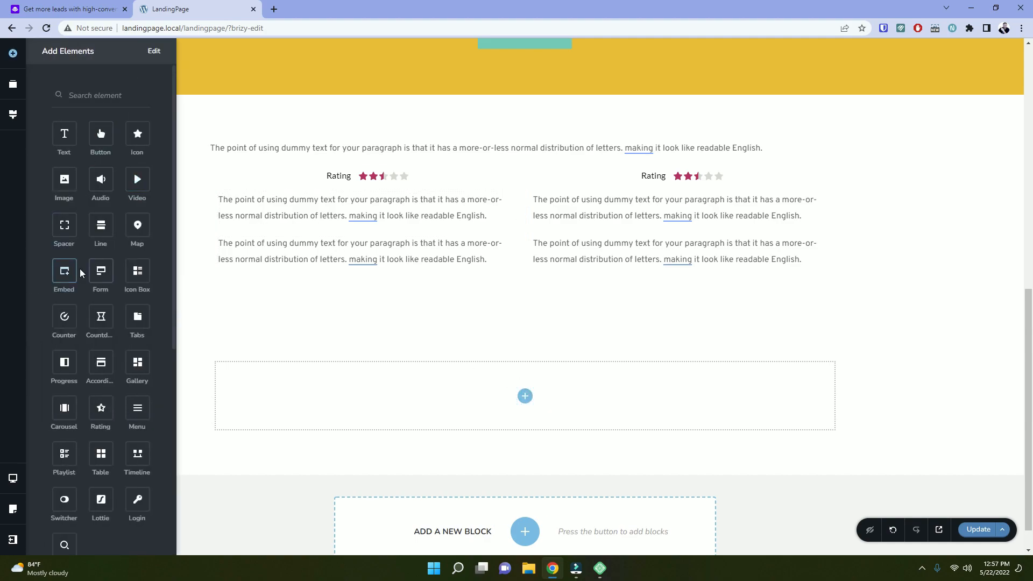
scroll(107, 351, down, 4)
drag(101, 399, 274, 389)
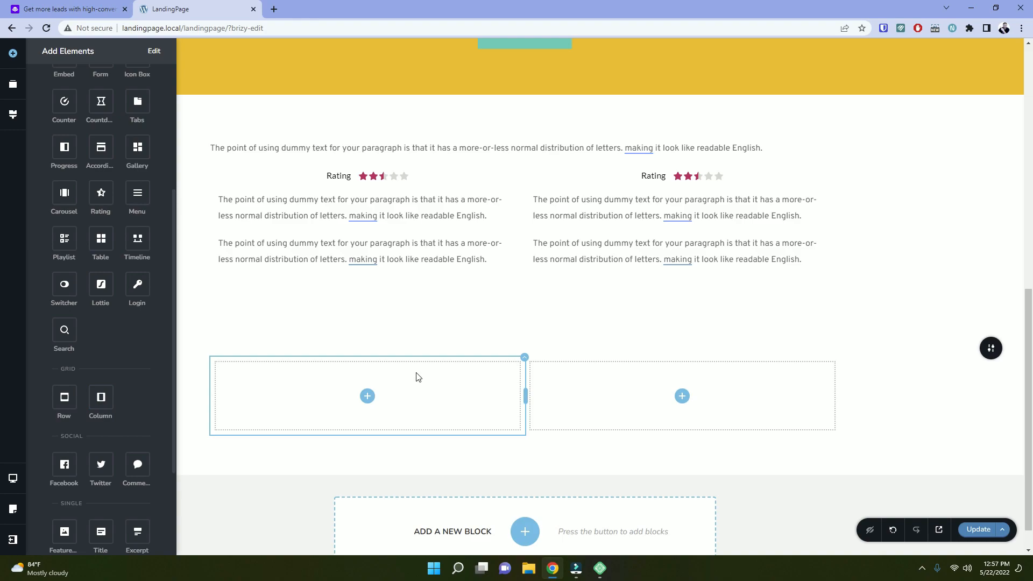
click(81, 5)
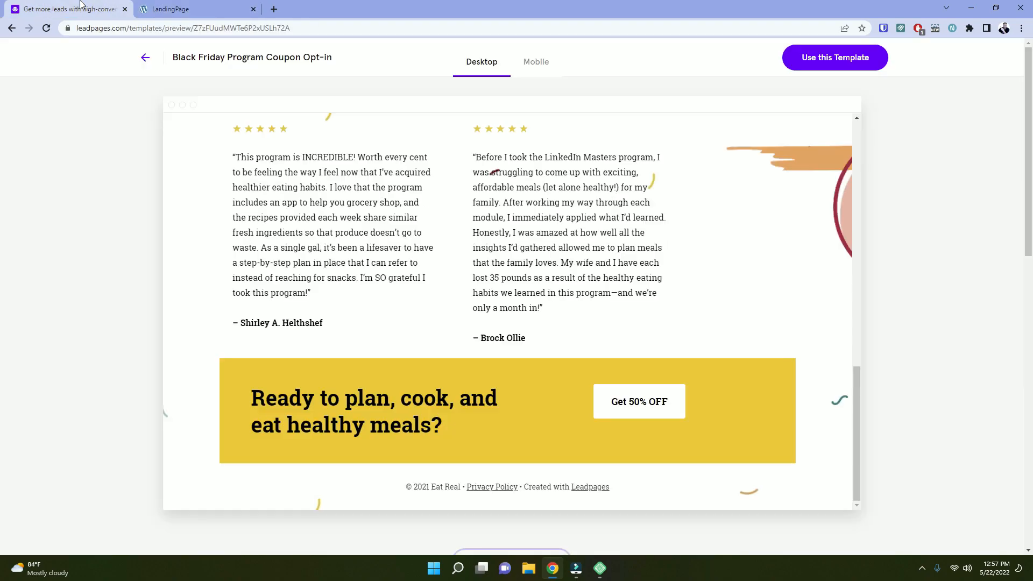
click(178, 9)
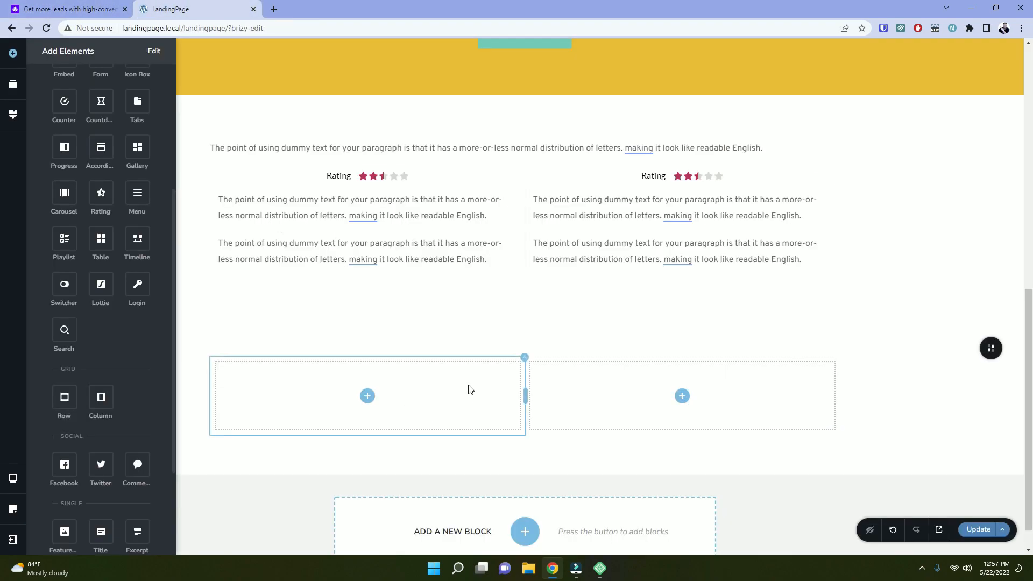
Copy the overlay colour code #ffb700 from the yellow countdown block's colour settings.
click(525, 359)
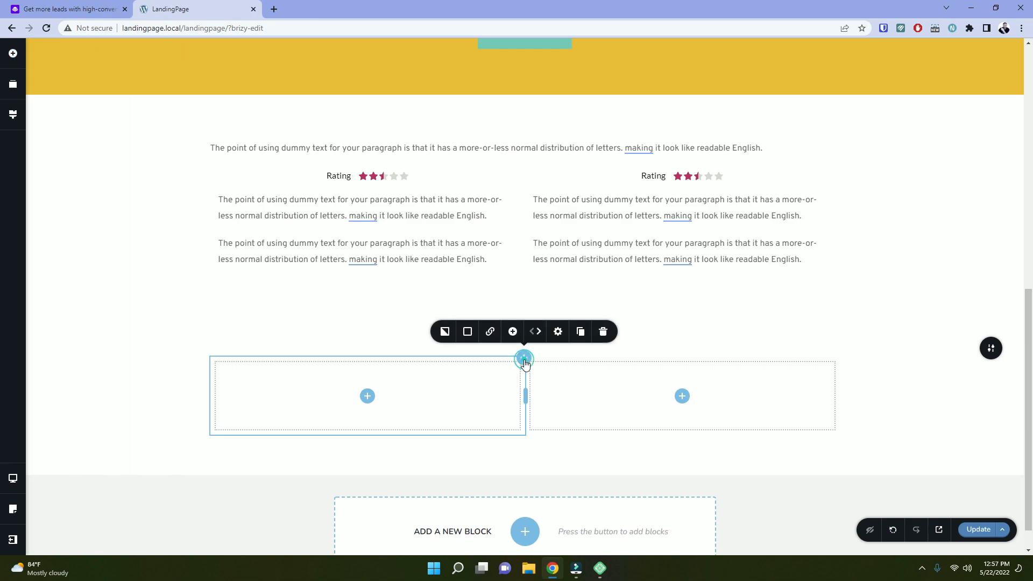
scroll(525, 269, up, 5)
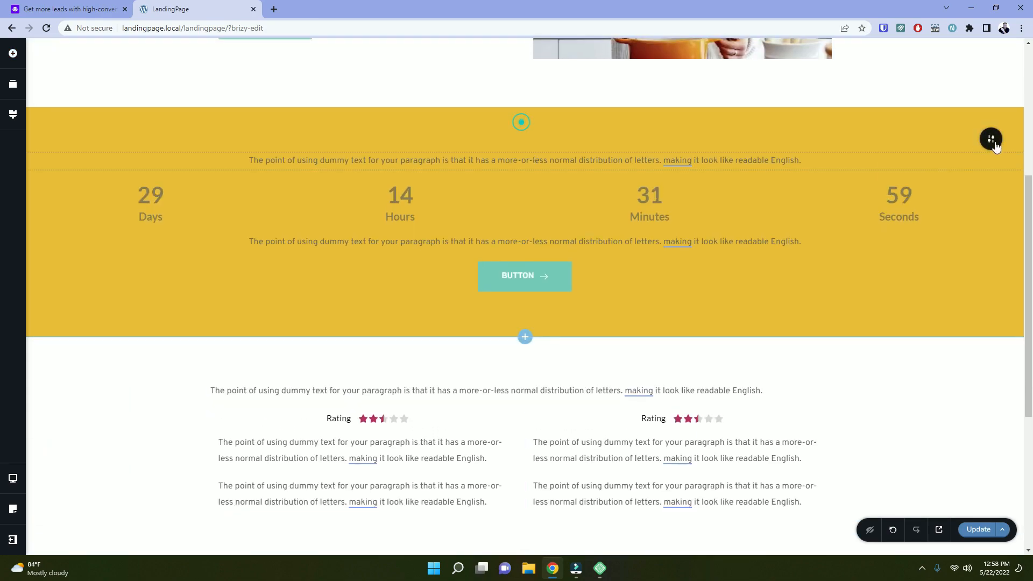
click(990, 138)
click(898, 139)
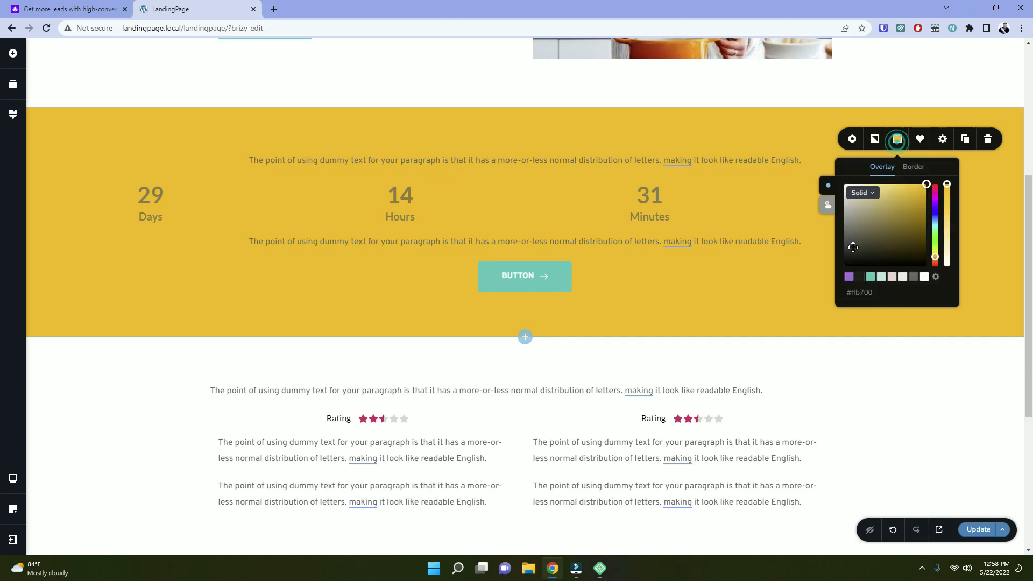
double_click(865, 293)
right_click(865, 292)
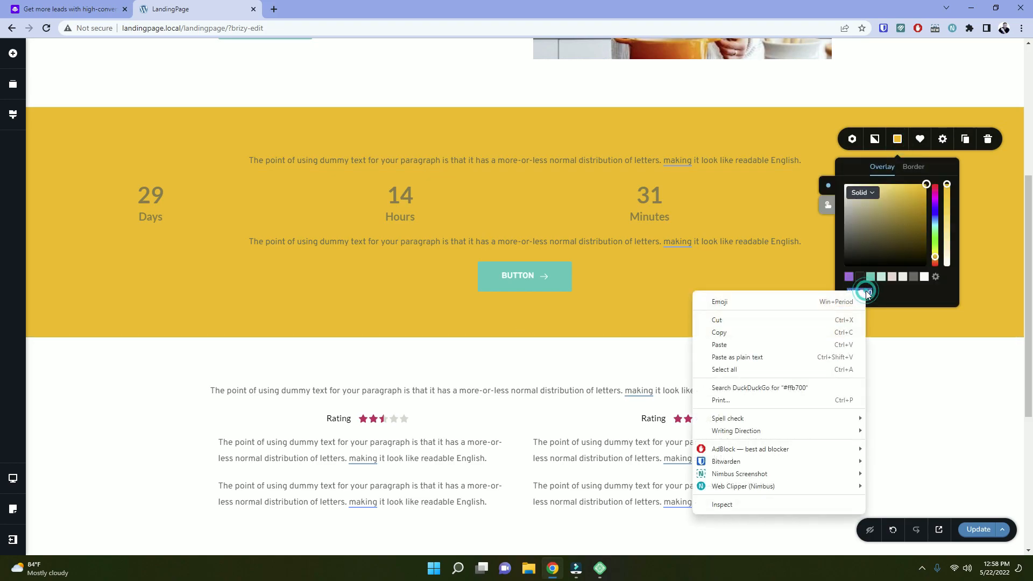
click(780, 337)
Look through the left bottom column's styling options and set its overlay colour to #ffb700.
scroll(411, 455, down, 2)
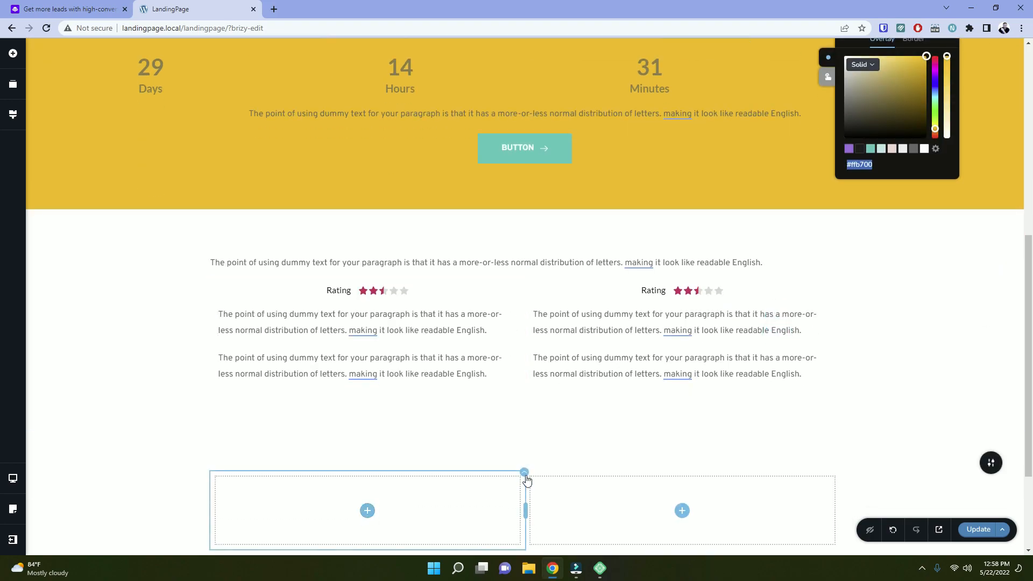
click(526, 475)
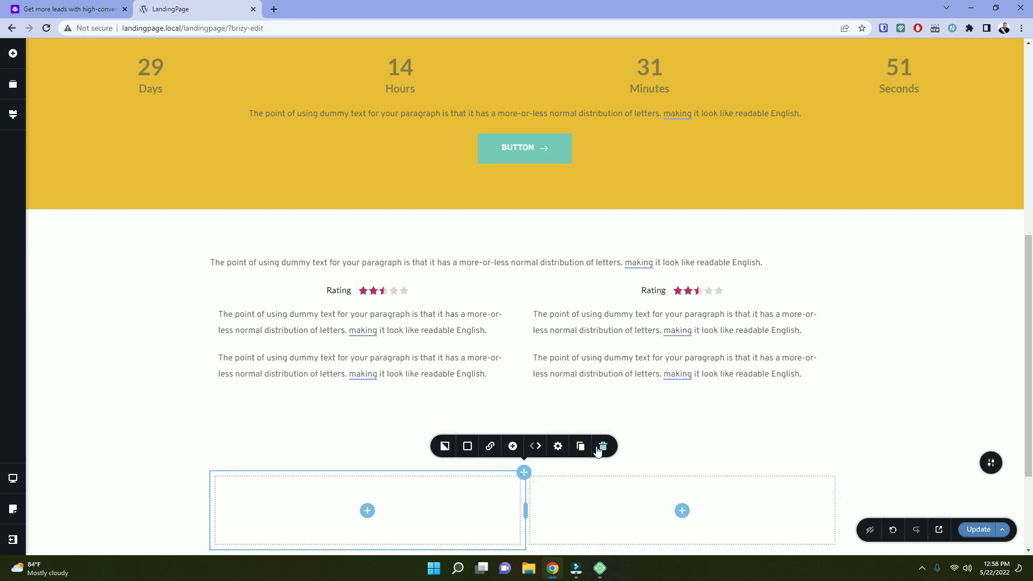
click(557, 447)
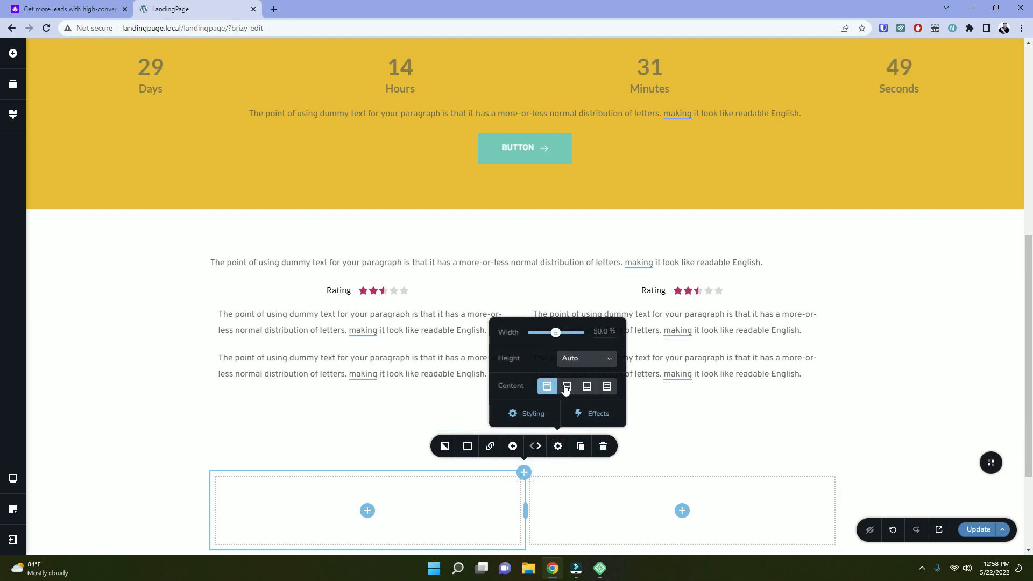
click(532, 414)
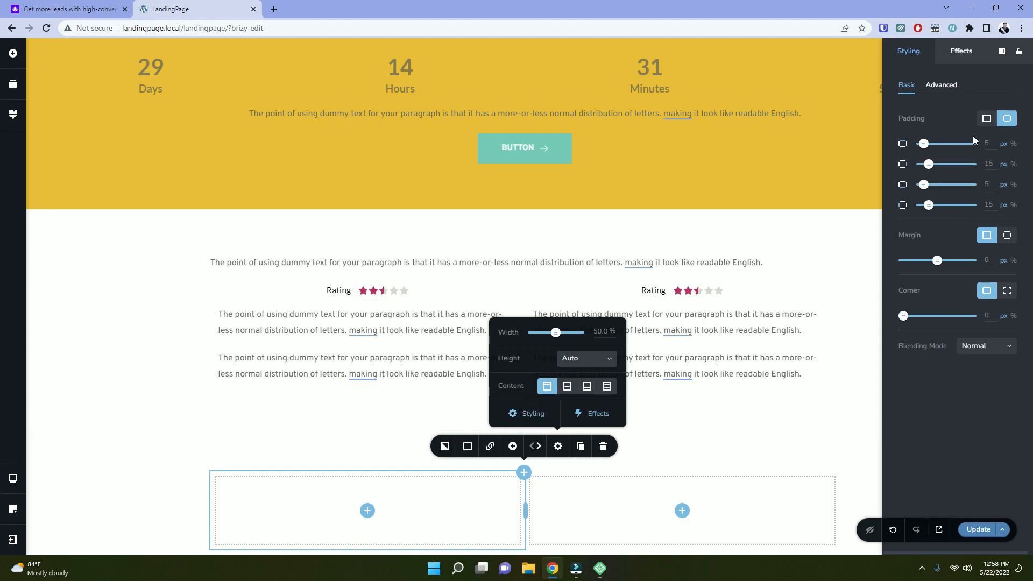
click(958, 86)
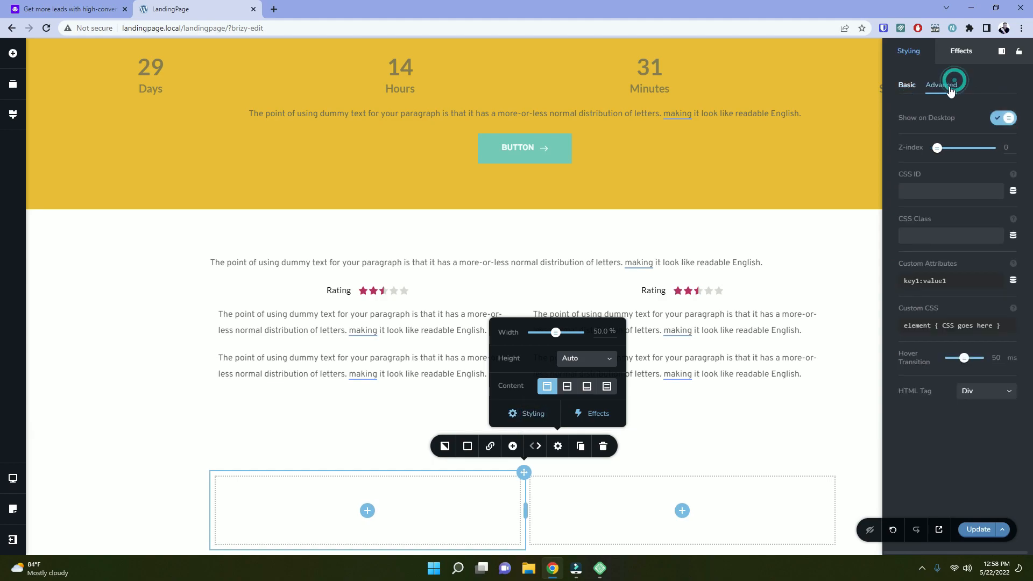
click(905, 86)
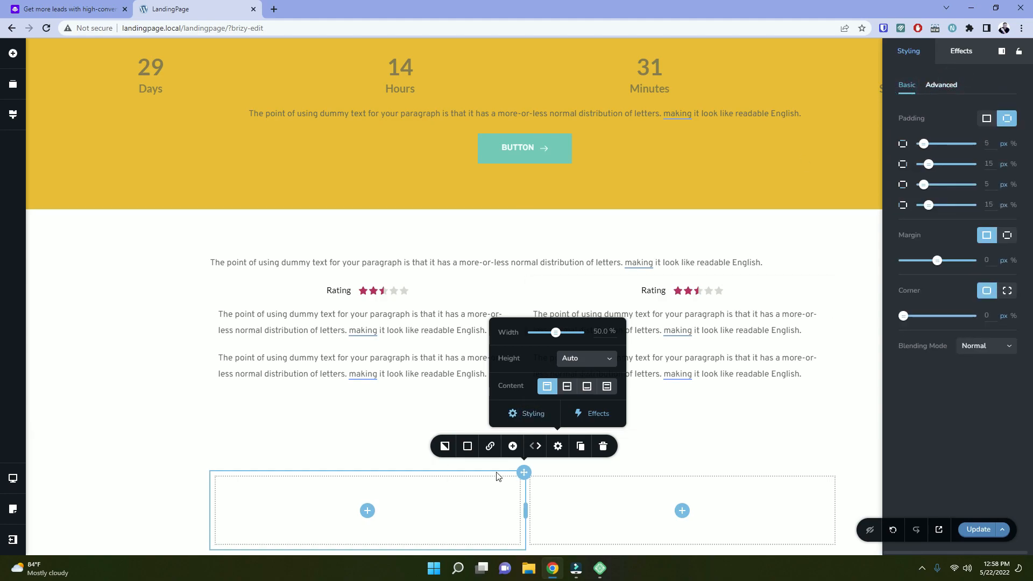
click(467, 455)
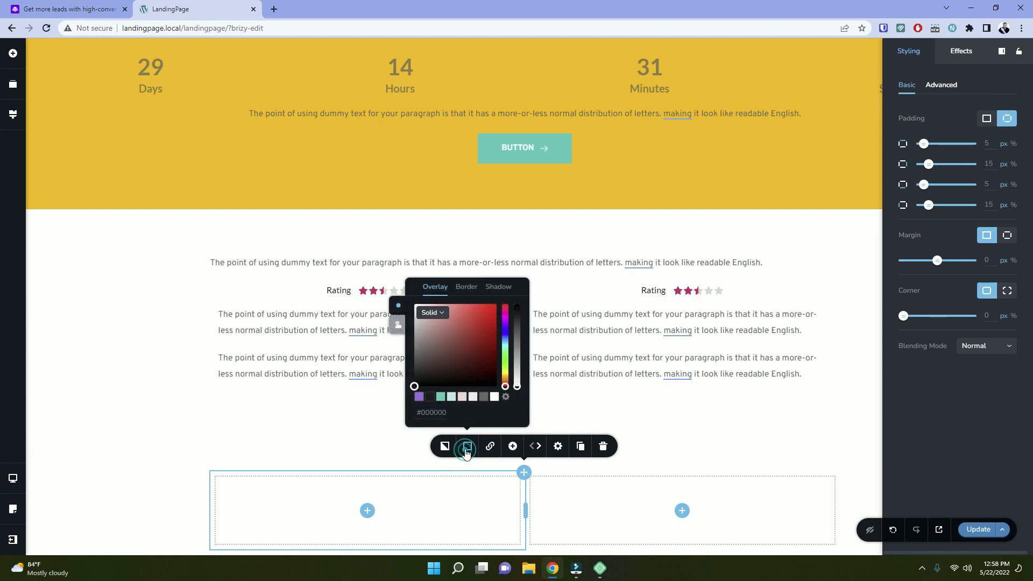
triple_click(439, 412)
right_click(437, 412)
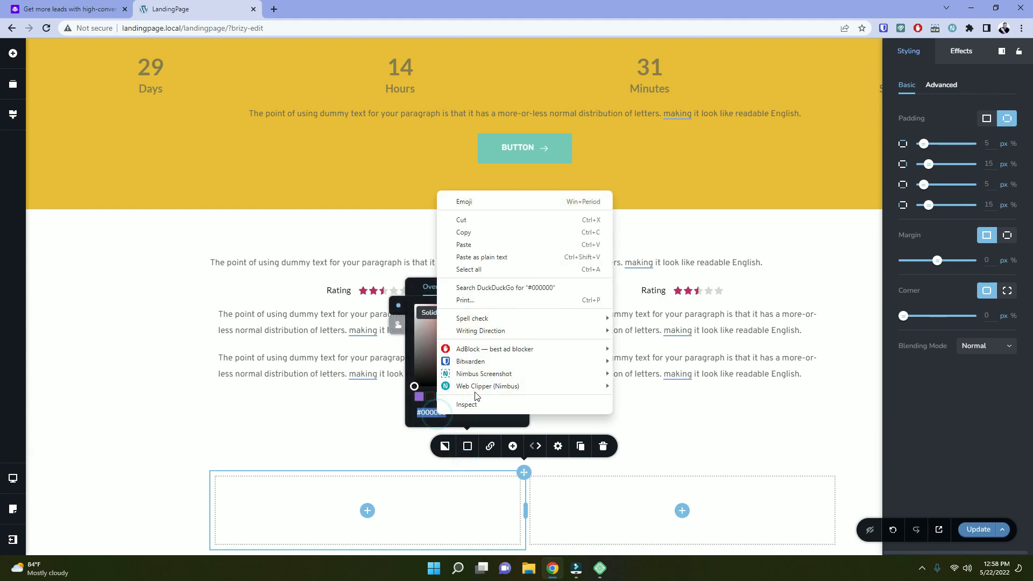
click(463, 245)
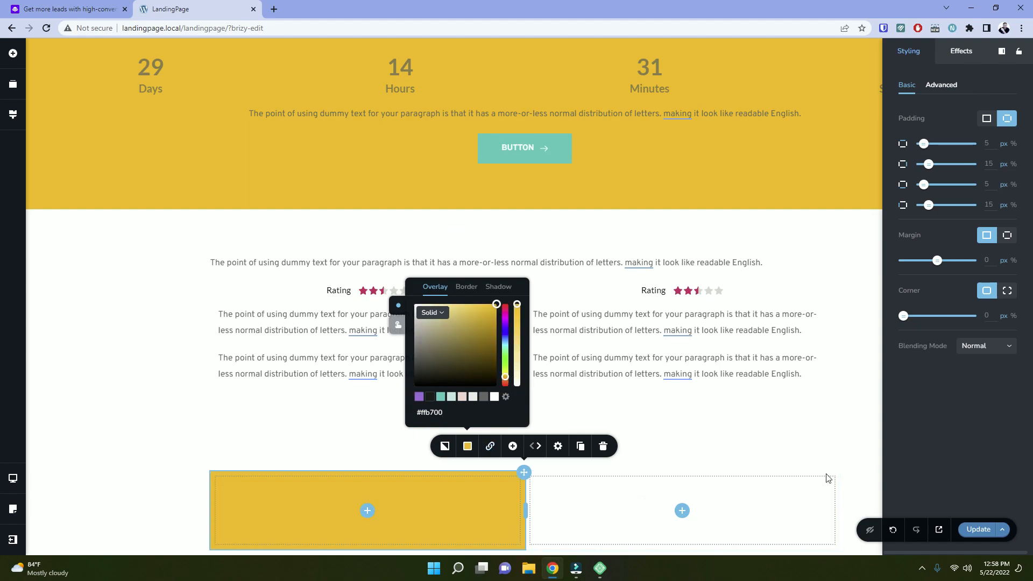
Set the overlay colour of the right column in the bottom block to #ffb700 as well.
click(839, 479)
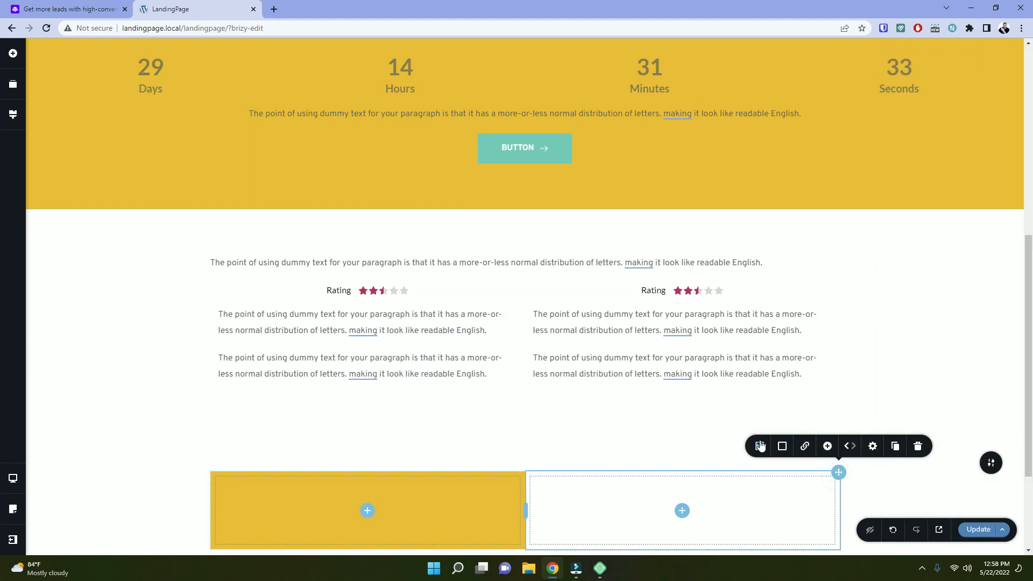
click(784, 448)
triple_click(744, 412)
right_click(745, 413)
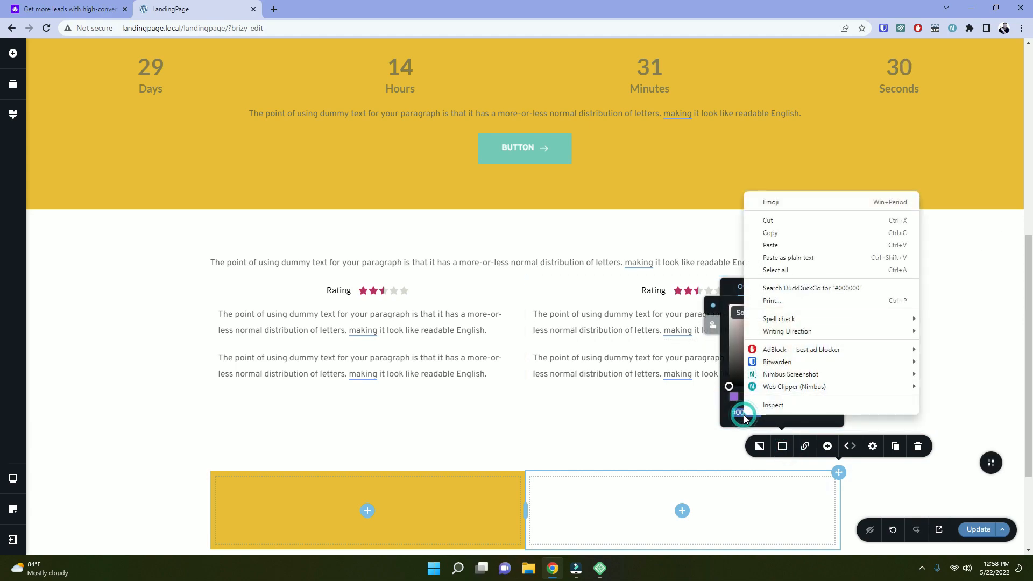
click(770, 246)
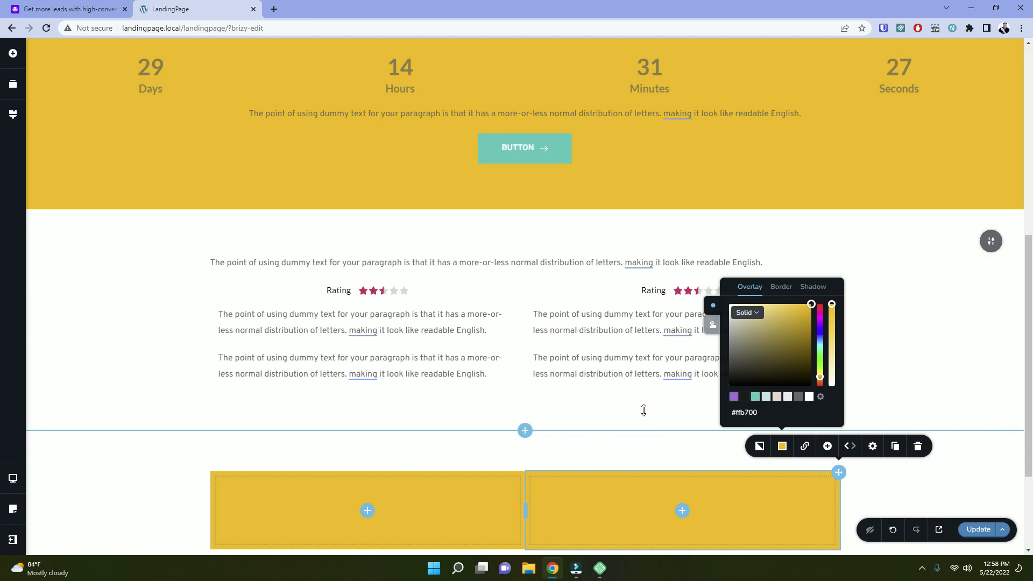
scroll(643, 410, down, 3)
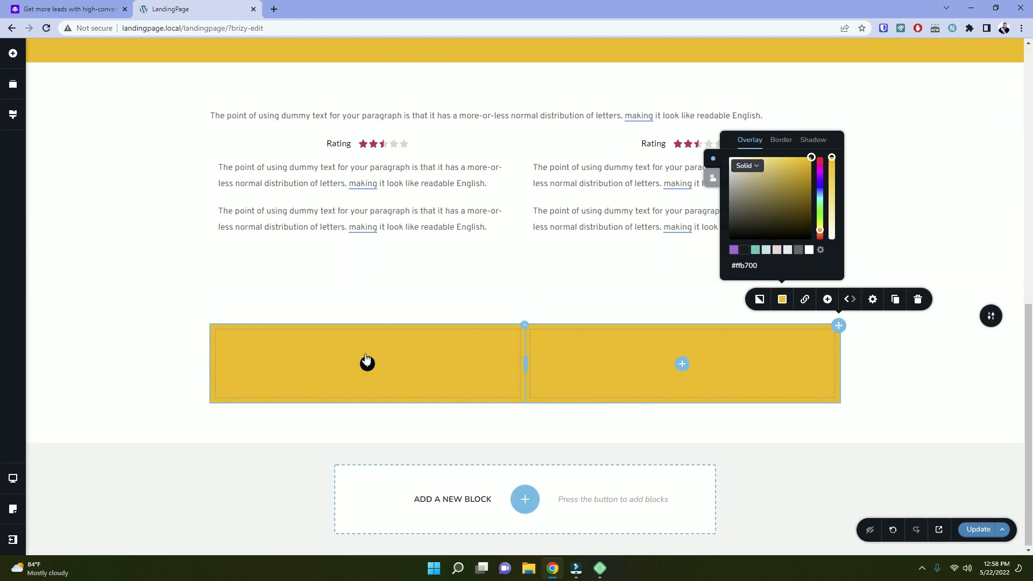
click(67, 9)
click(177, 7)
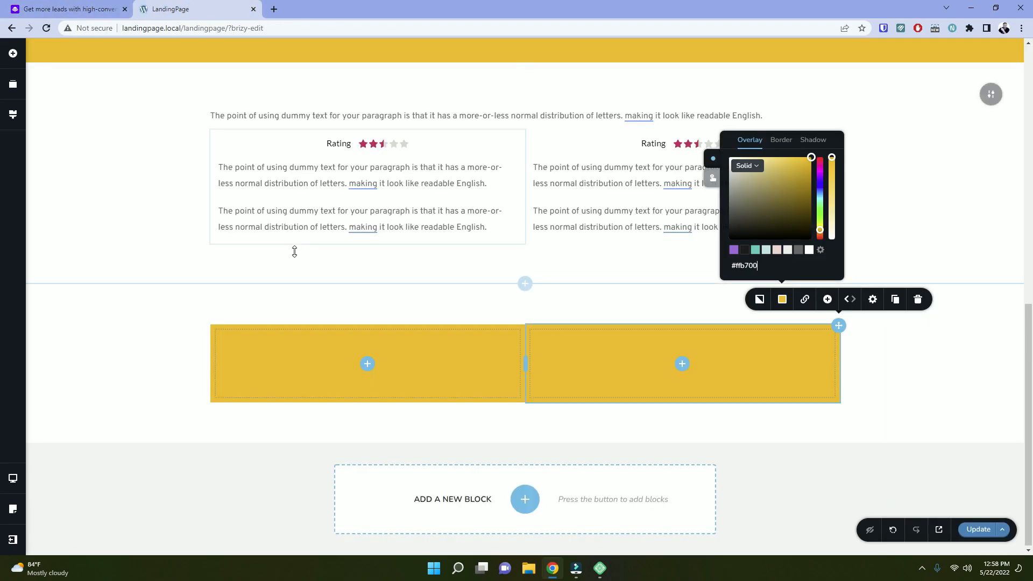
click(19, 57)
drag(68, 129, 219, 355)
click(418, 327)
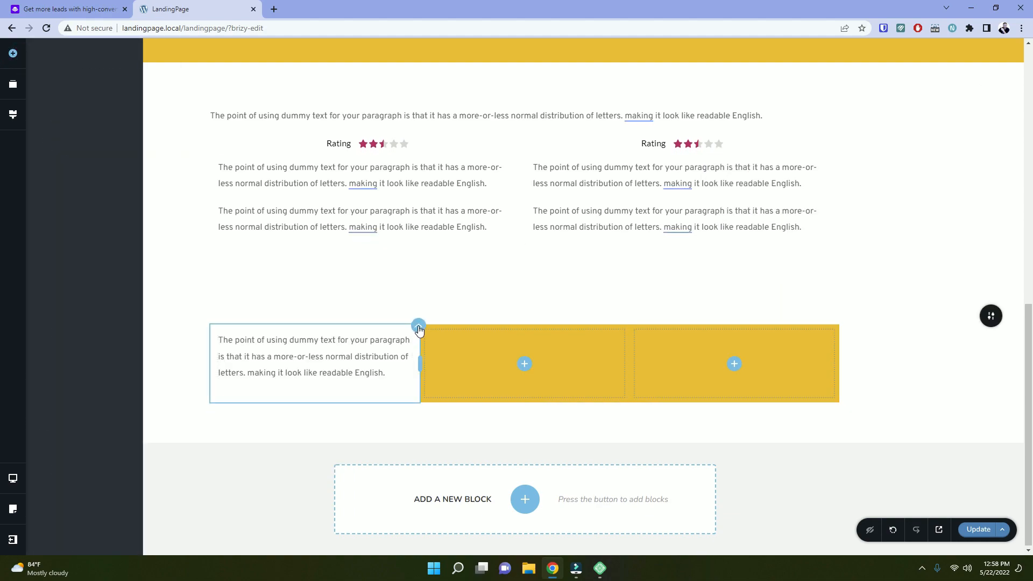
click(498, 299)
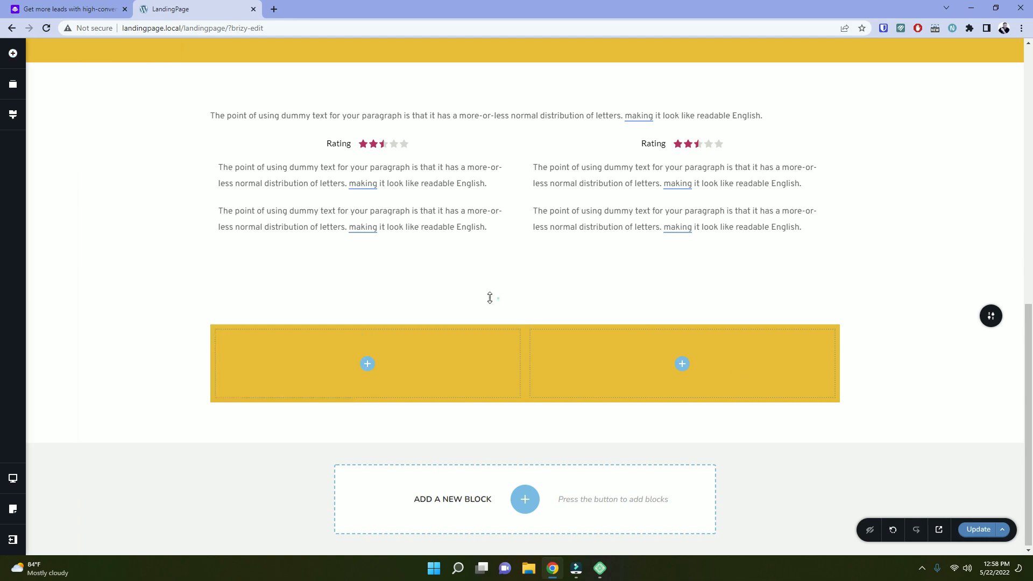
Place a text element in the closing banner's left yellow column and a button element in its right column.
click(12, 54)
drag(64, 134, 344, 377)
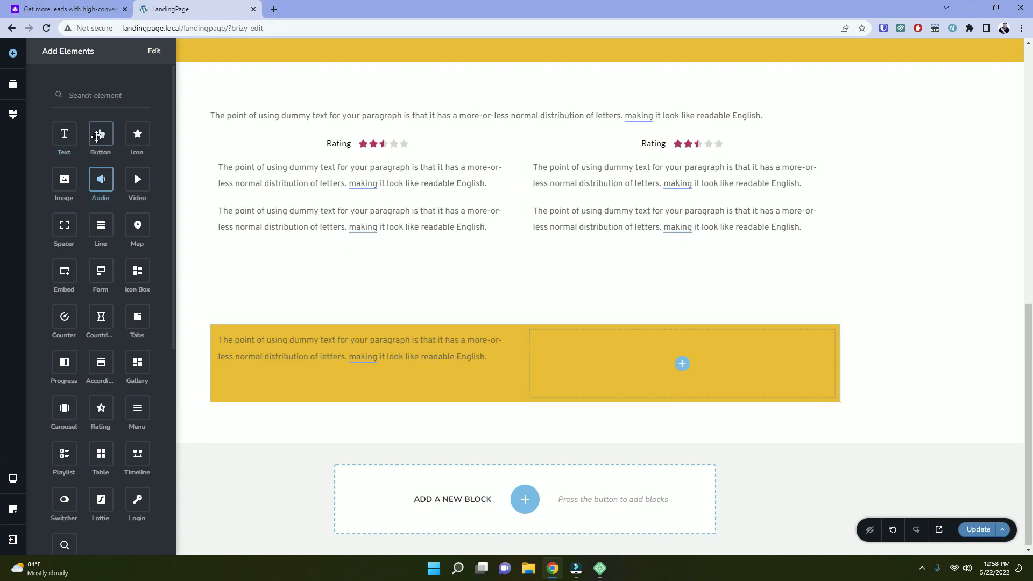
drag(102, 135, 679, 372)
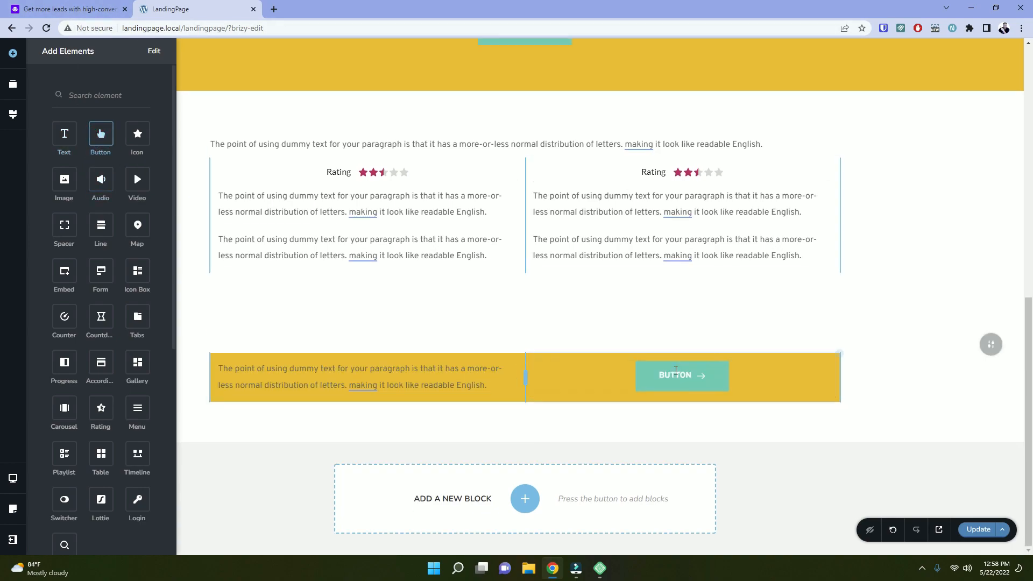
Following the template's footer, add a text line directly beneath the yellow closing banner and centre-align it.
click(107, 4)
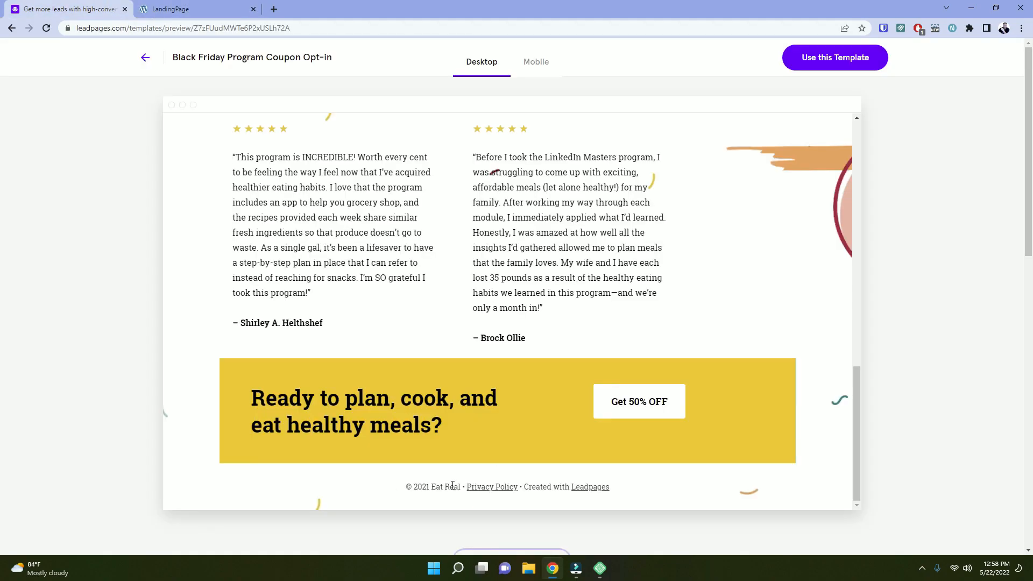
click(178, 8)
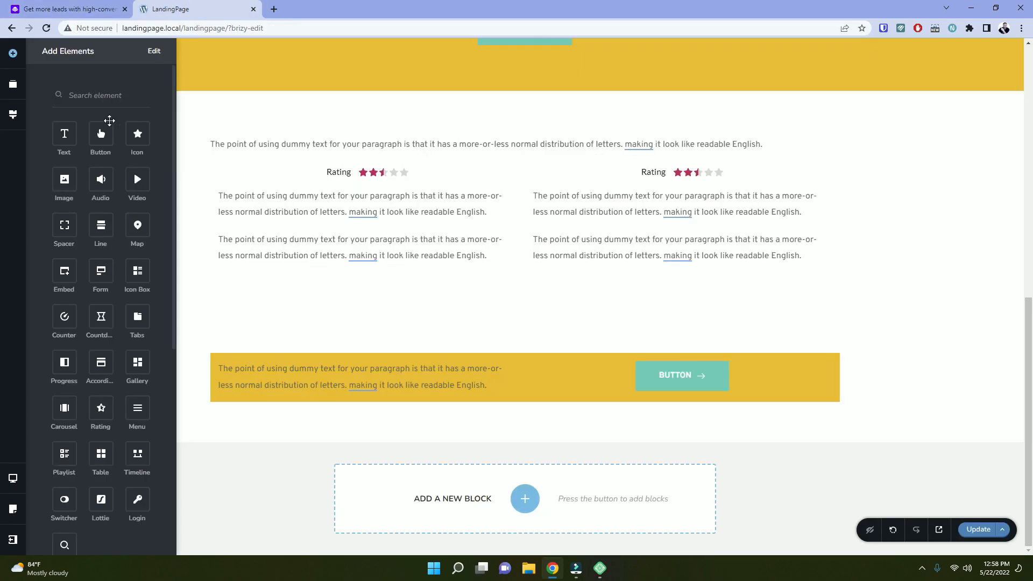
drag(153, 208, 476, 383)
click(510, 390)
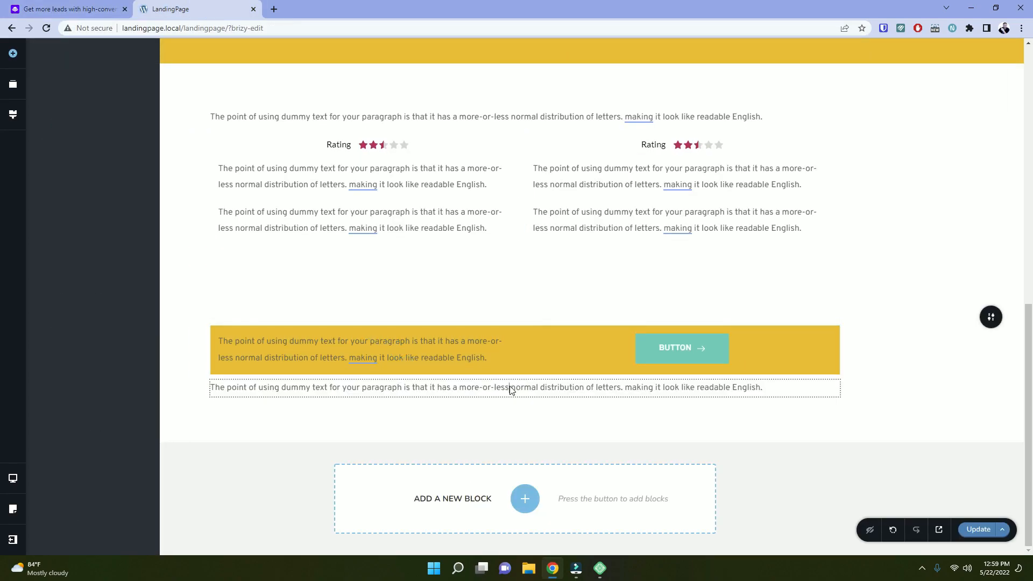
click(444, 360)
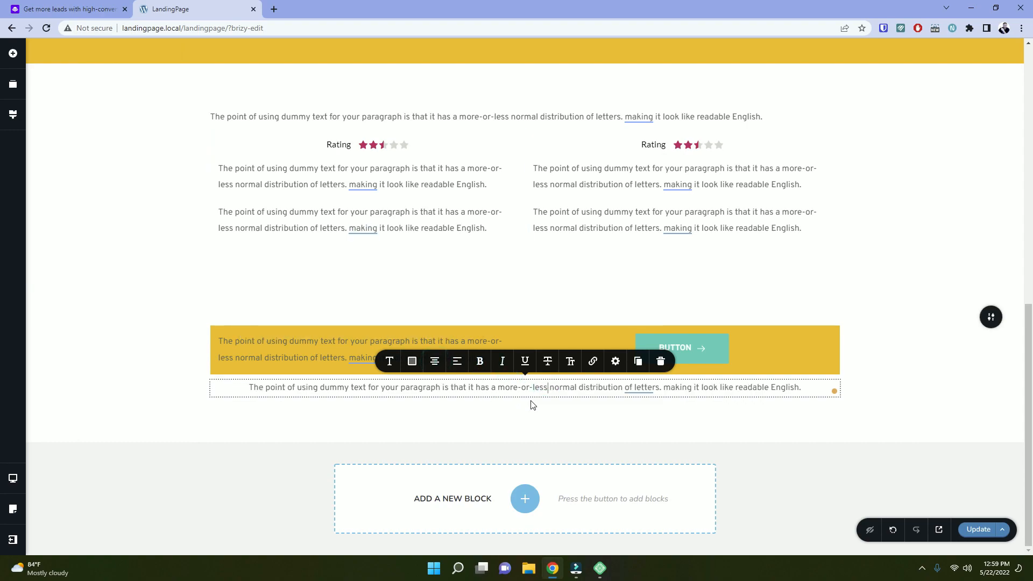
Review the rebuilt page between the hero and the closing banner, and examine the first hero paragraph's text.
scroll(505, 235, up, 10)
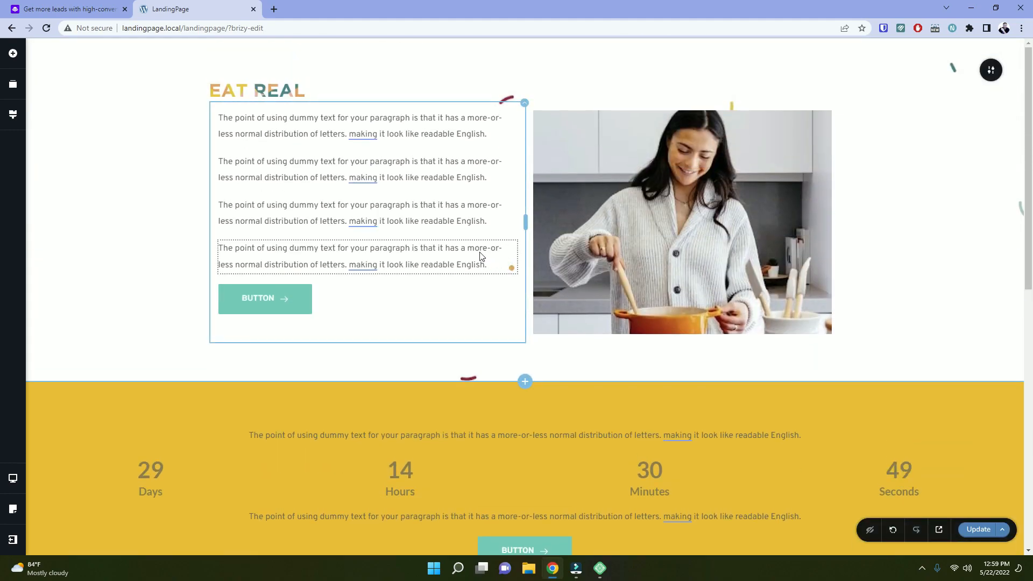
scroll(481, 258, down, 7)
scroll(480, 258, down, 3)
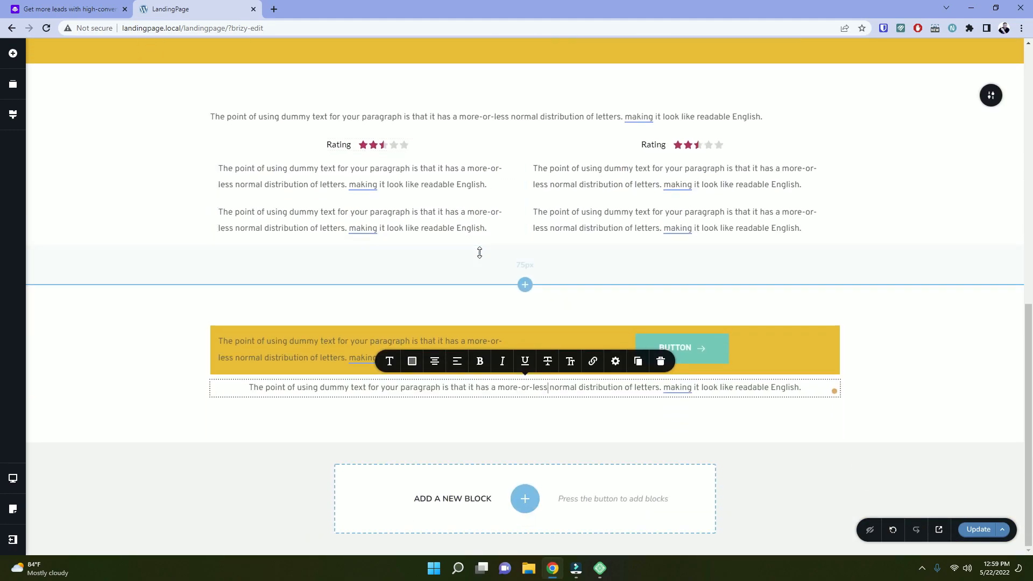
scroll(482, 257, up, 9)
scroll(481, 257, up, 2)
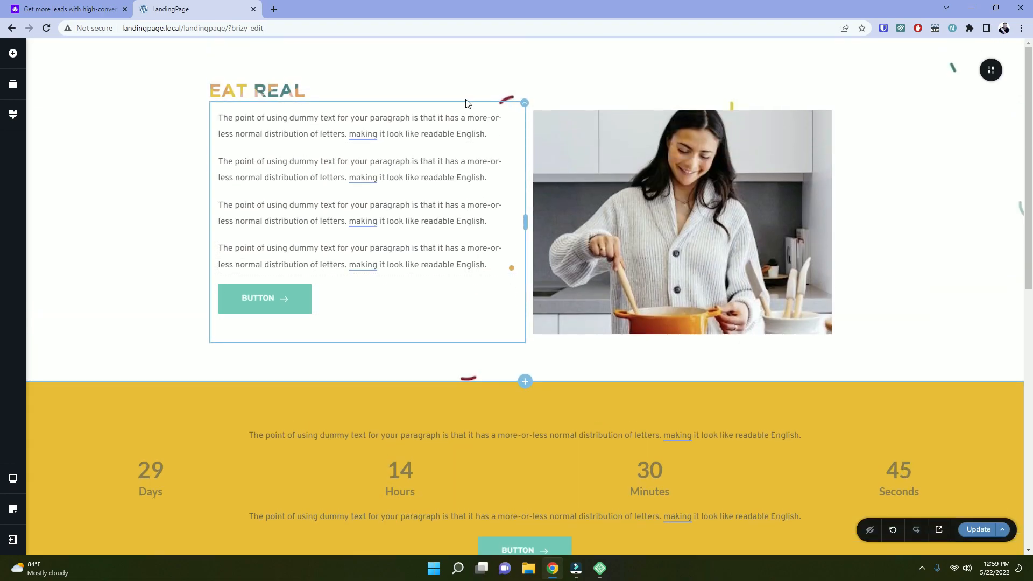
click(372, 130)
double_click(377, 118)
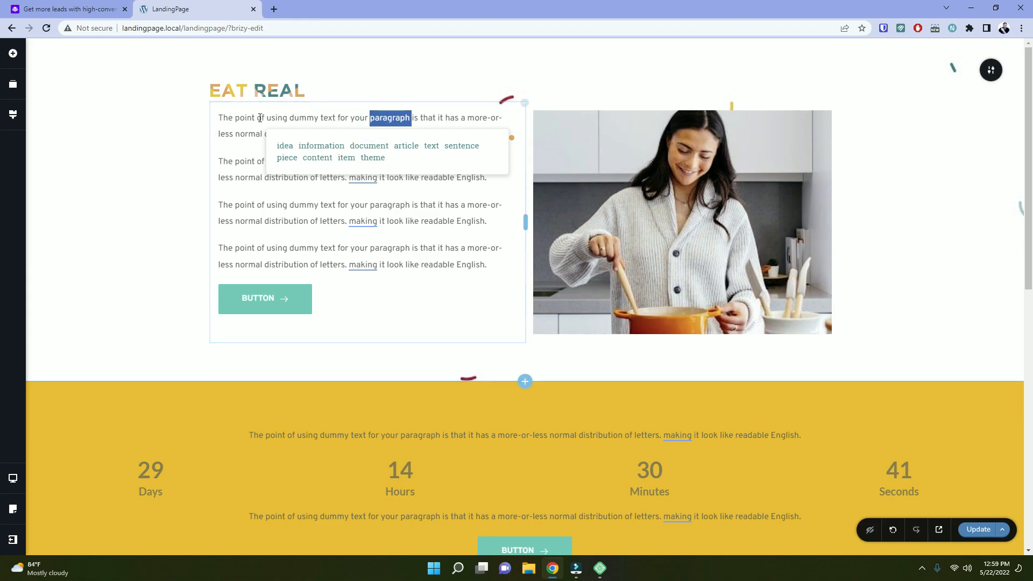
click(231, 116)
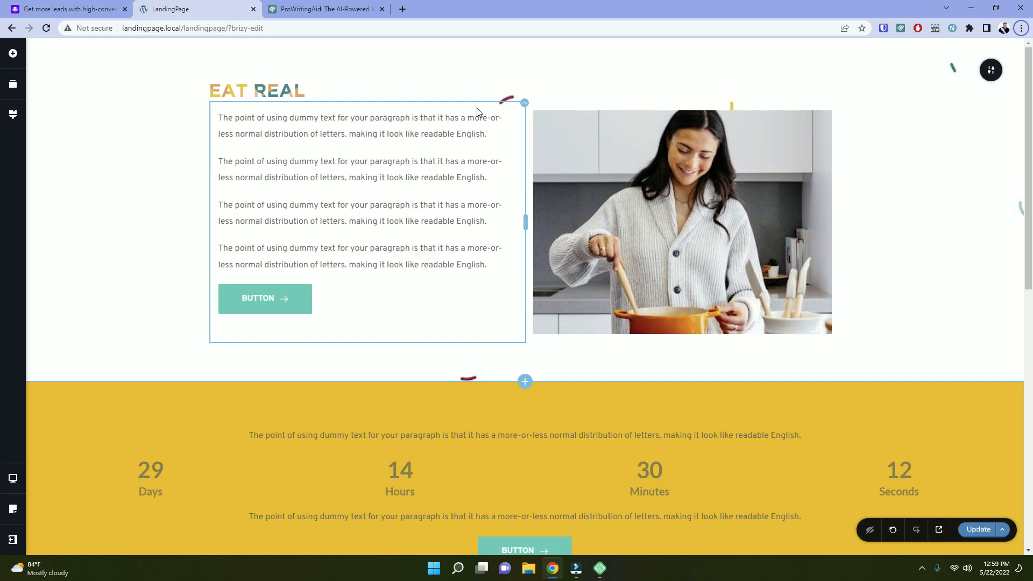
Set the top and bottom margins of the hero's text column to 50 px each, using the template's hero as reference.
mouse_move(524, 103)
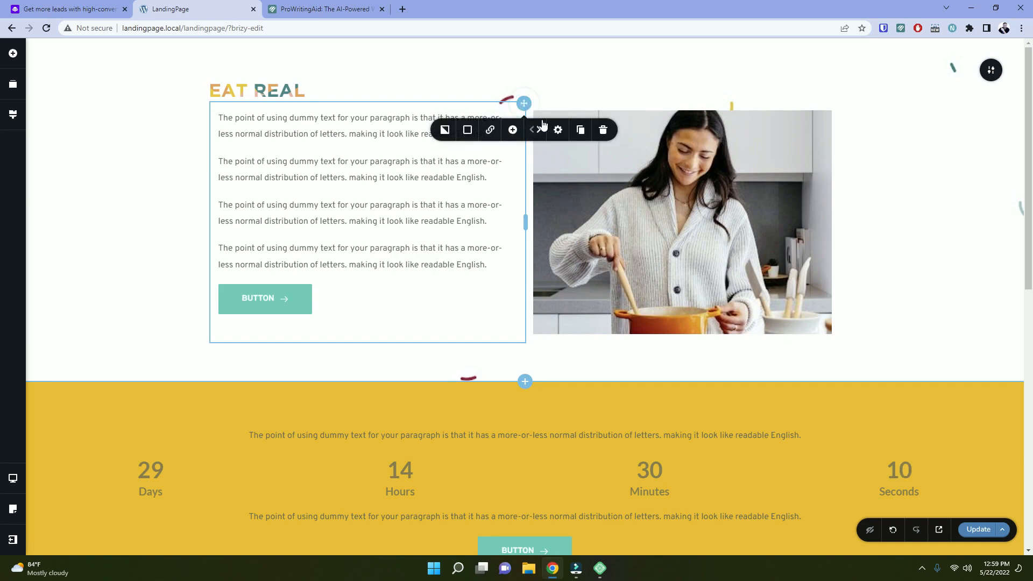
click(559, 131)
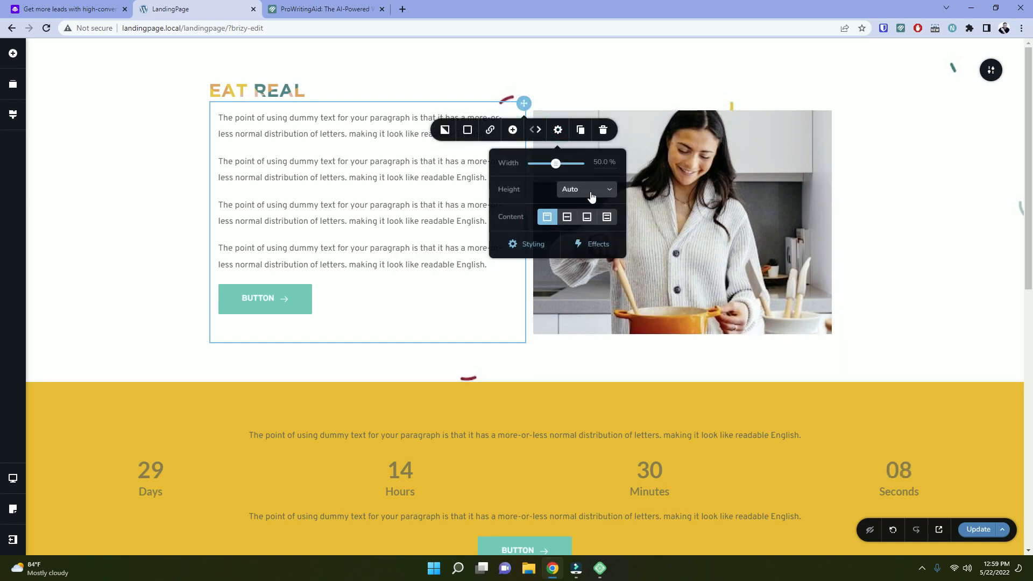
click(540, 251)
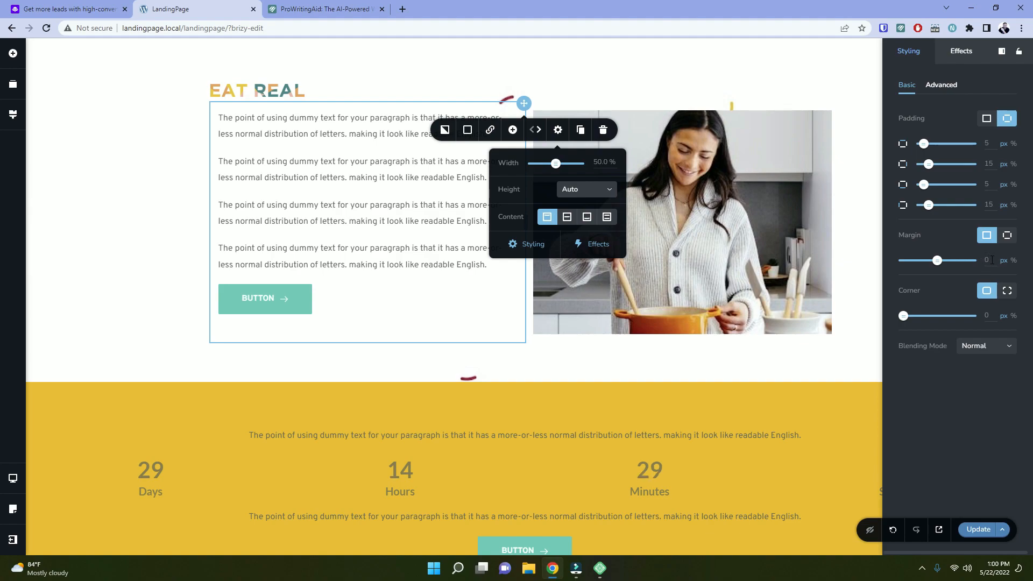
click(1006, 236)
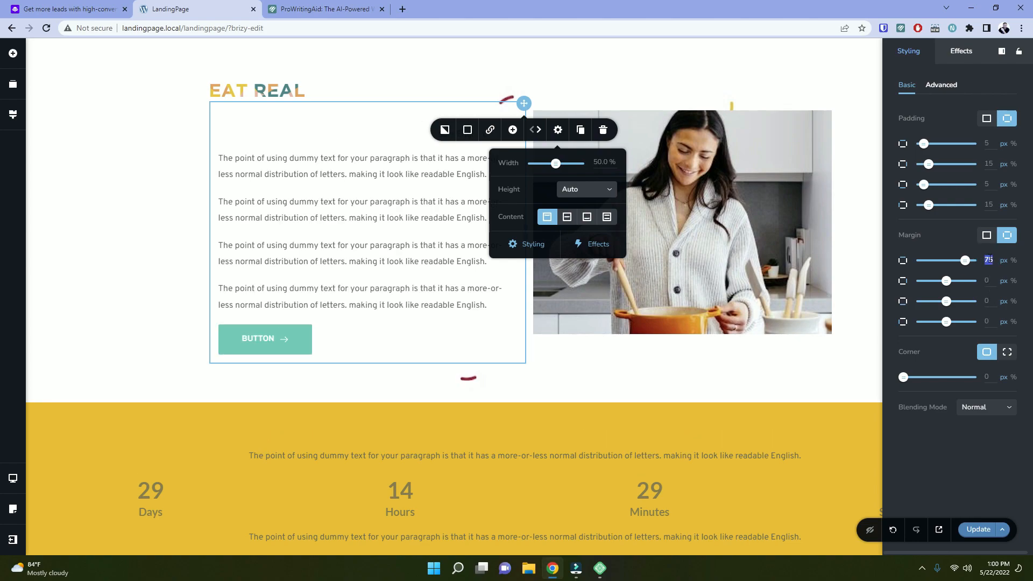
click(48, 7)
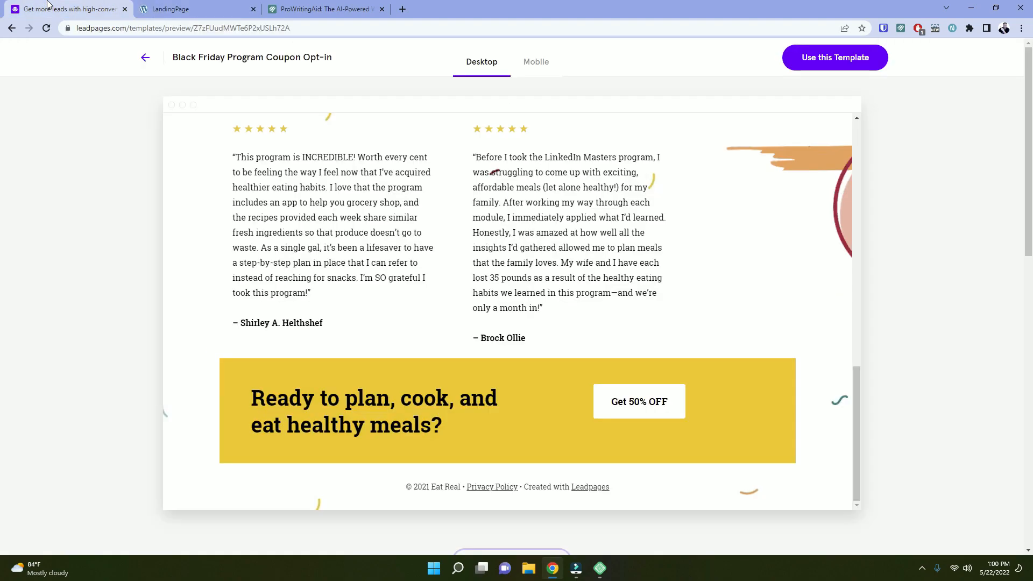
scroll(263, 169, up, 15)
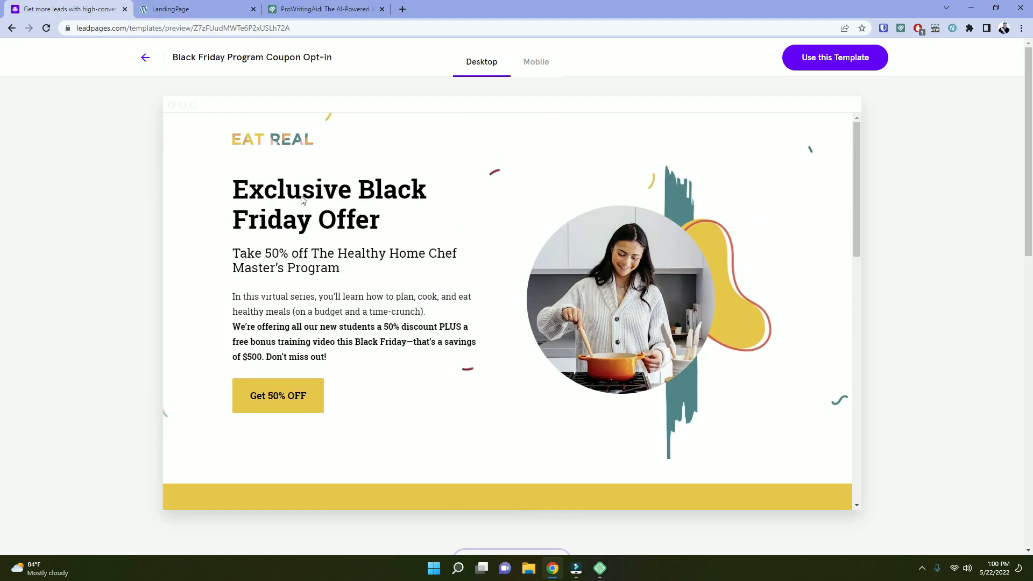
click(163, 8)
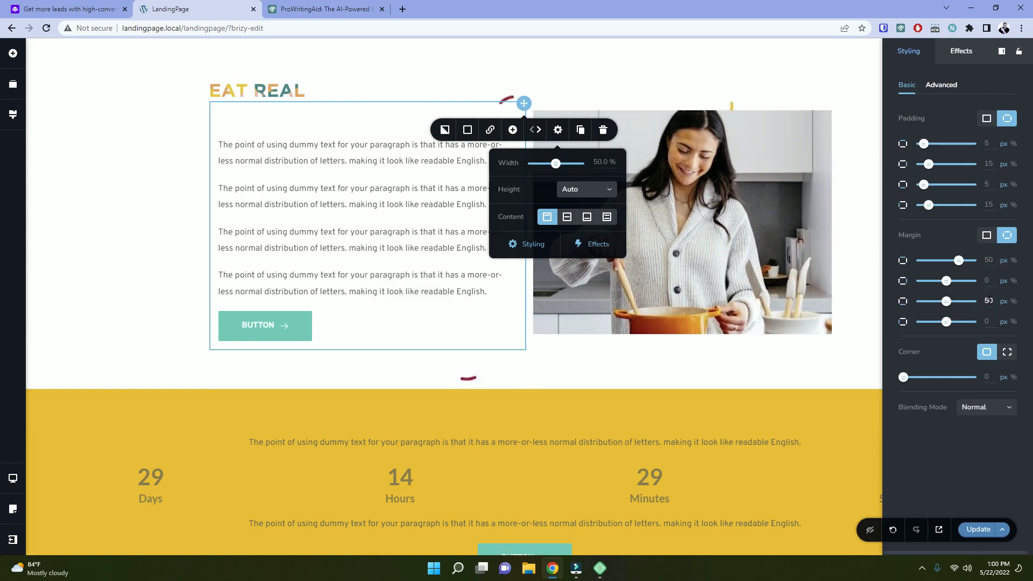
click(733, 174)
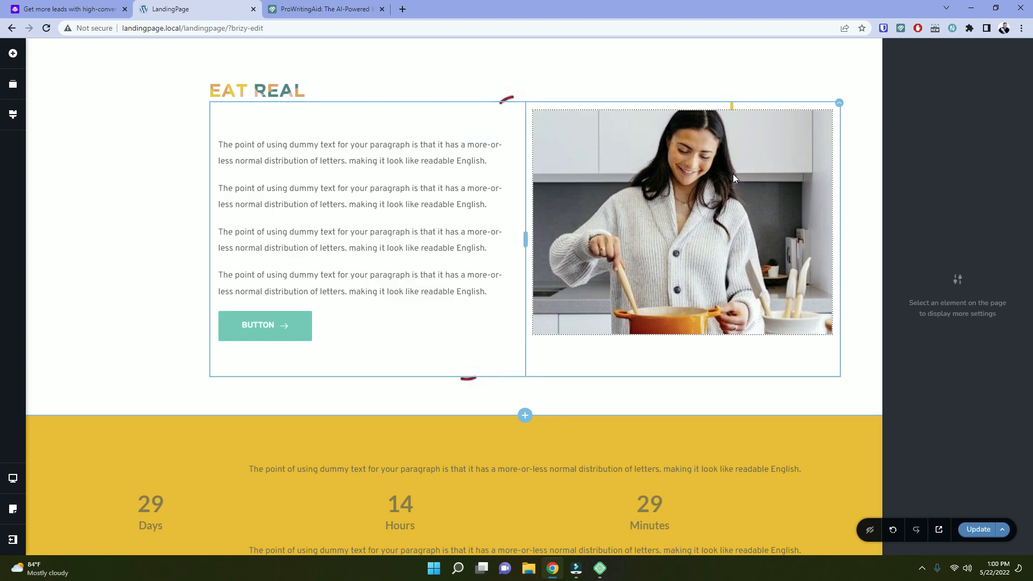
Set the top and bottom margins of the hero's image column to 50 px each.
click(835, 110)
click(873, 131)
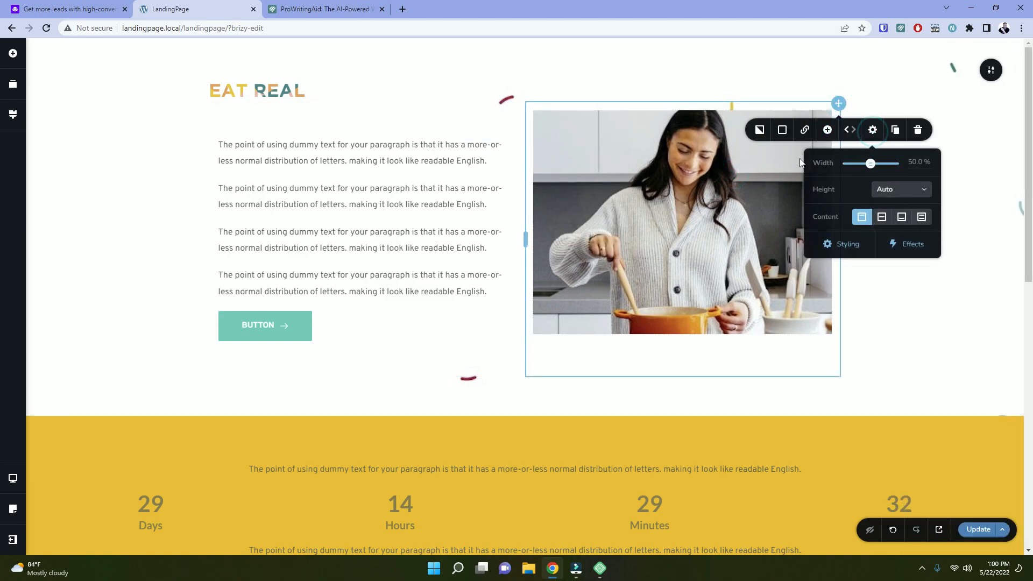
click(836, 247)
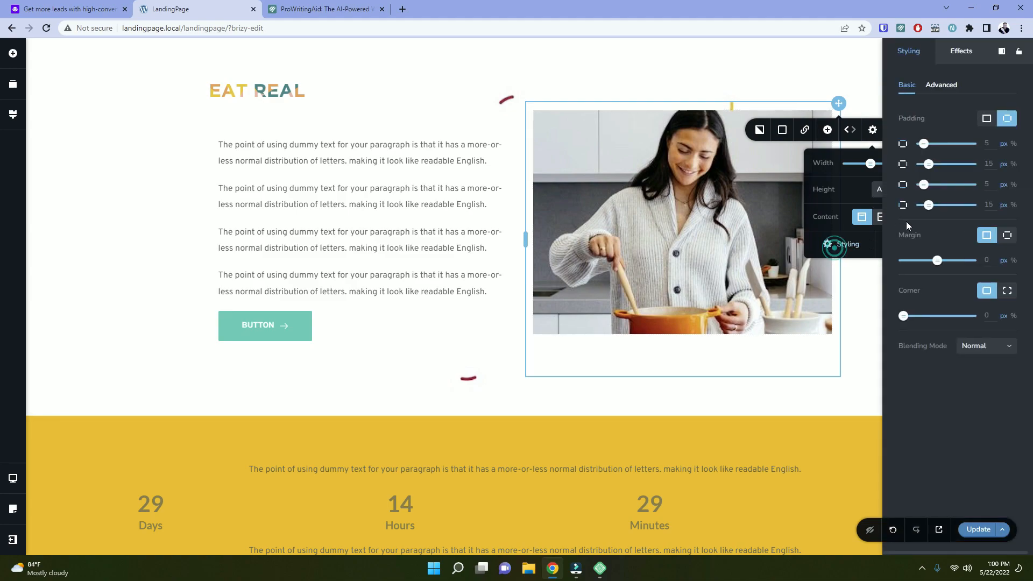
click(1008, 235)
click(988, 260)
text(50)
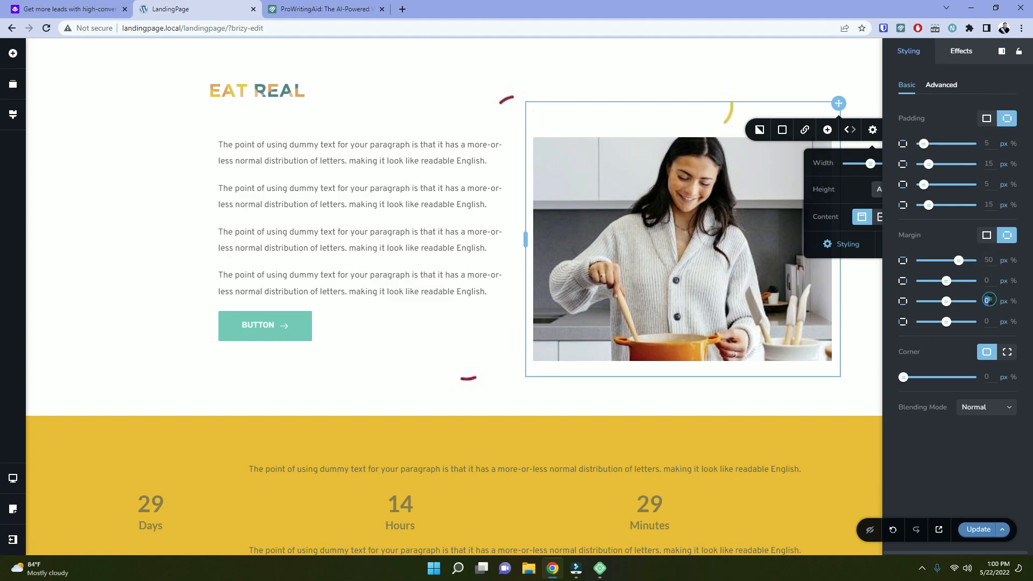
text(50)
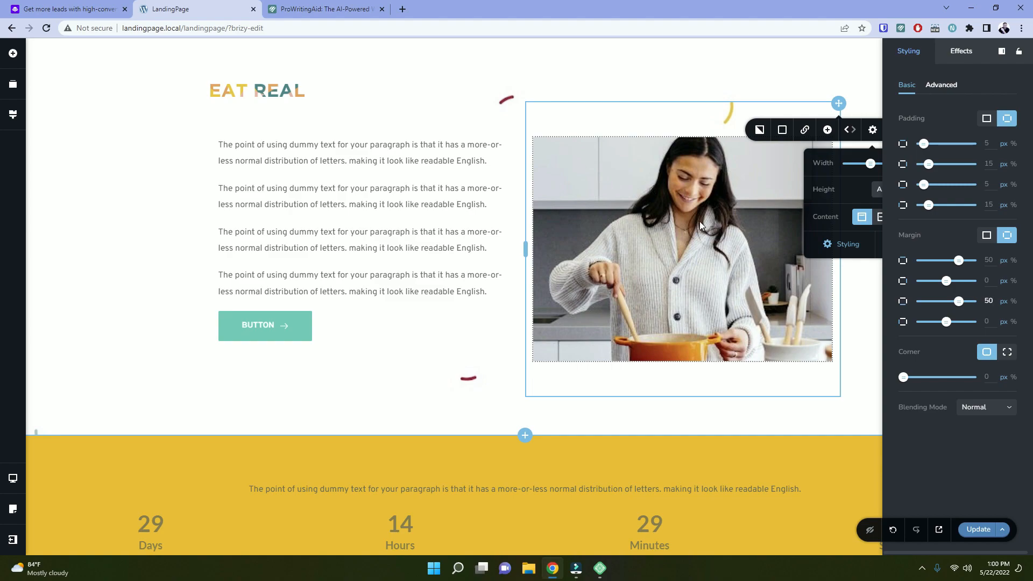
Round all four corners of the hero image with one uniform corner radius of 250 px.
click(274, 158)
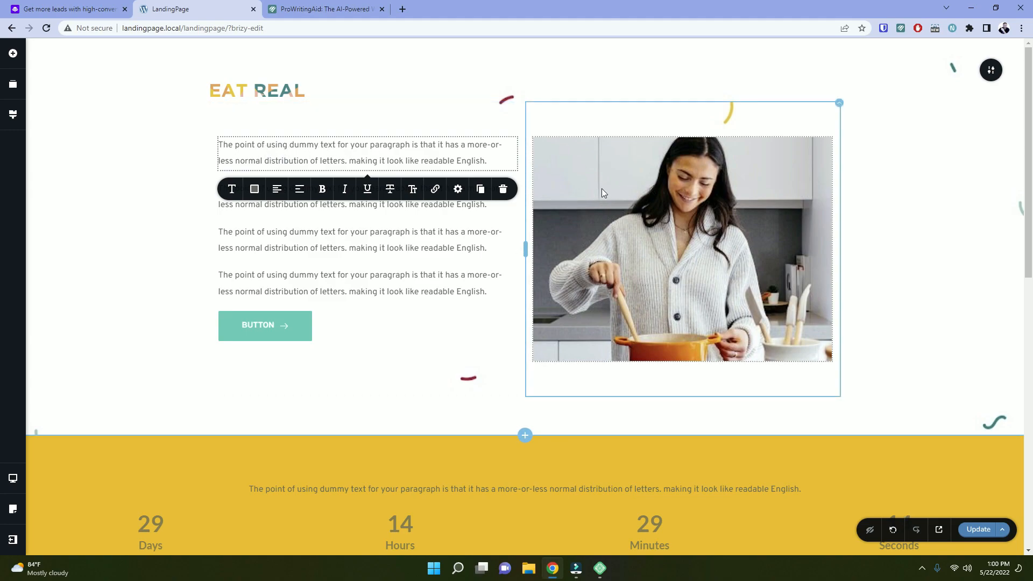
click(648, 205)
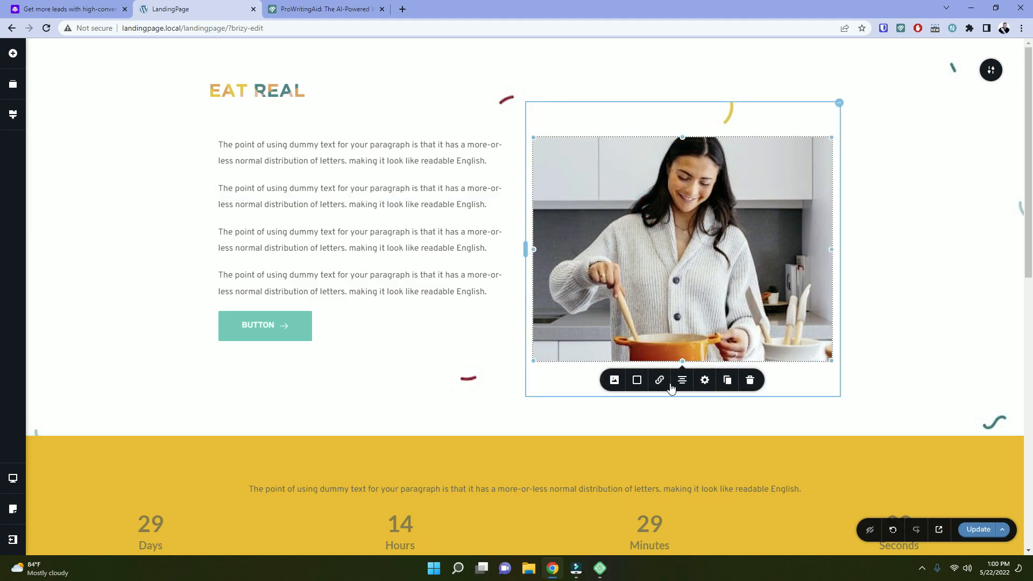
click(704, 381)
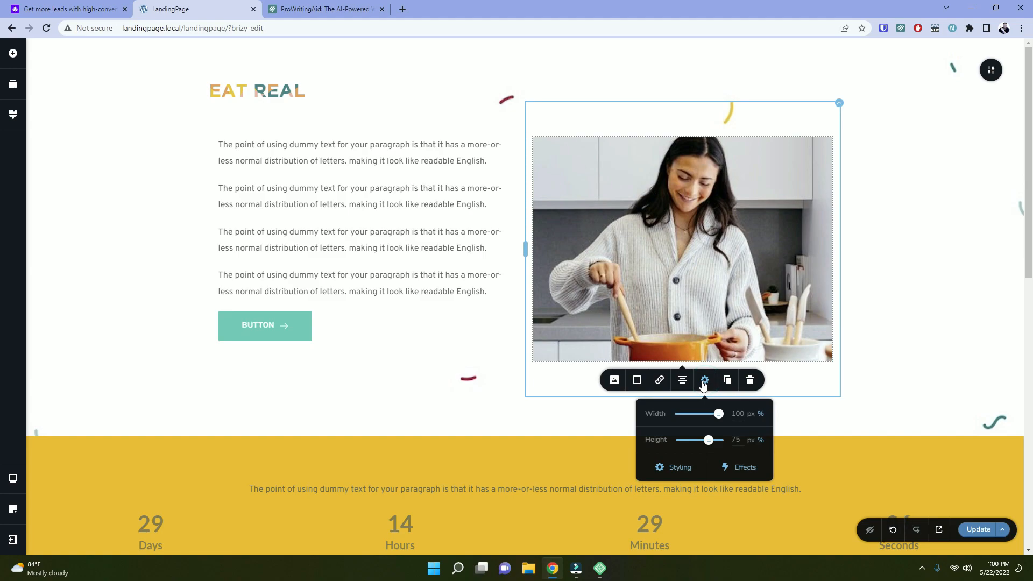
click(679, 468)
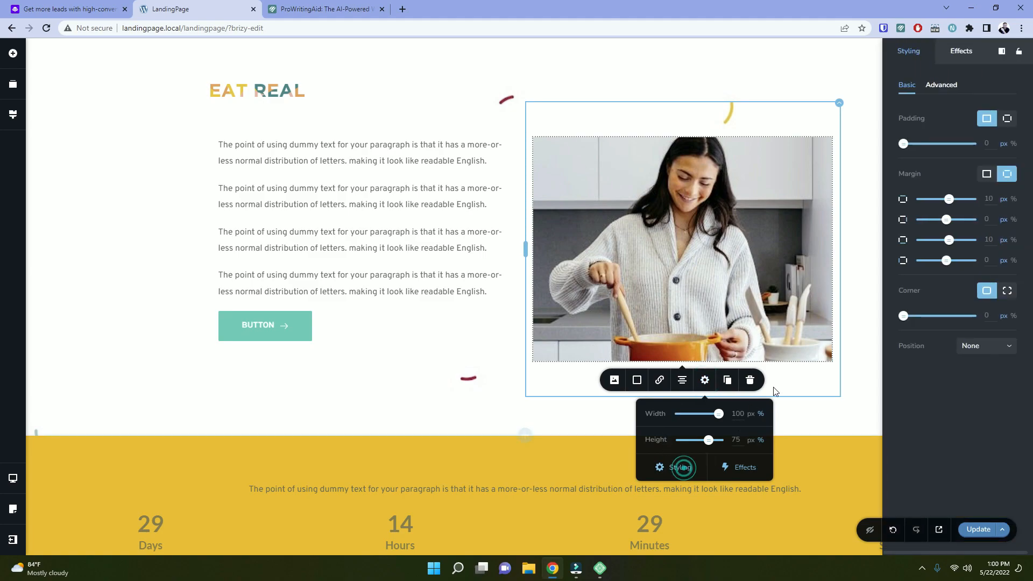
click(1007, 293)
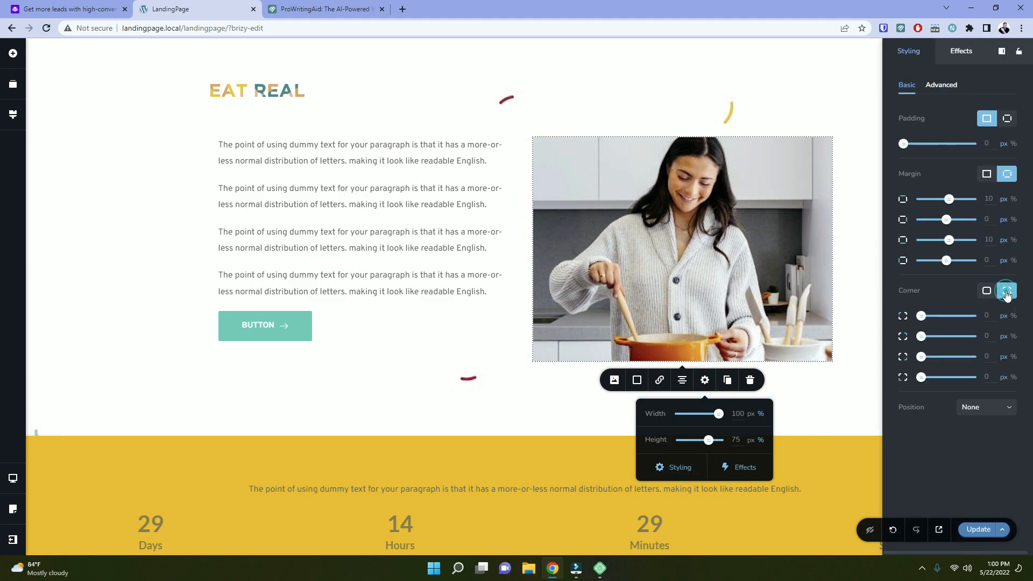
text(50)
click(990, 336)
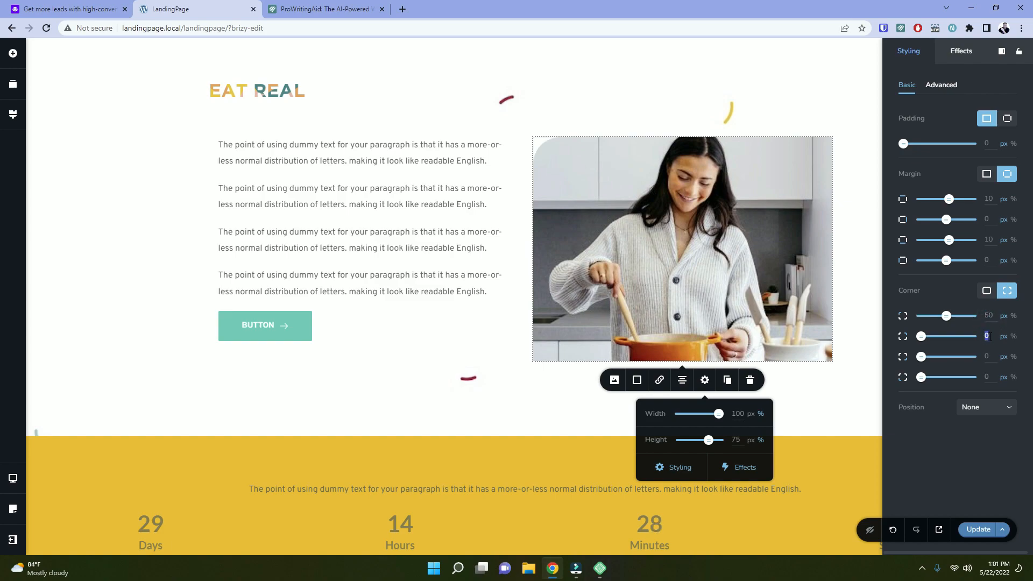
click(987, 295)
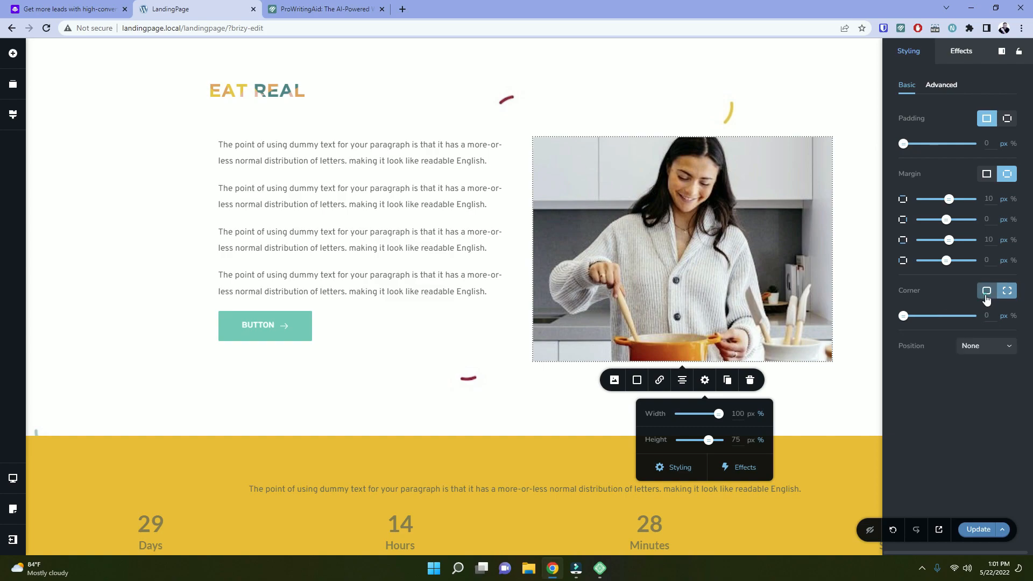
double_click(992, 320)
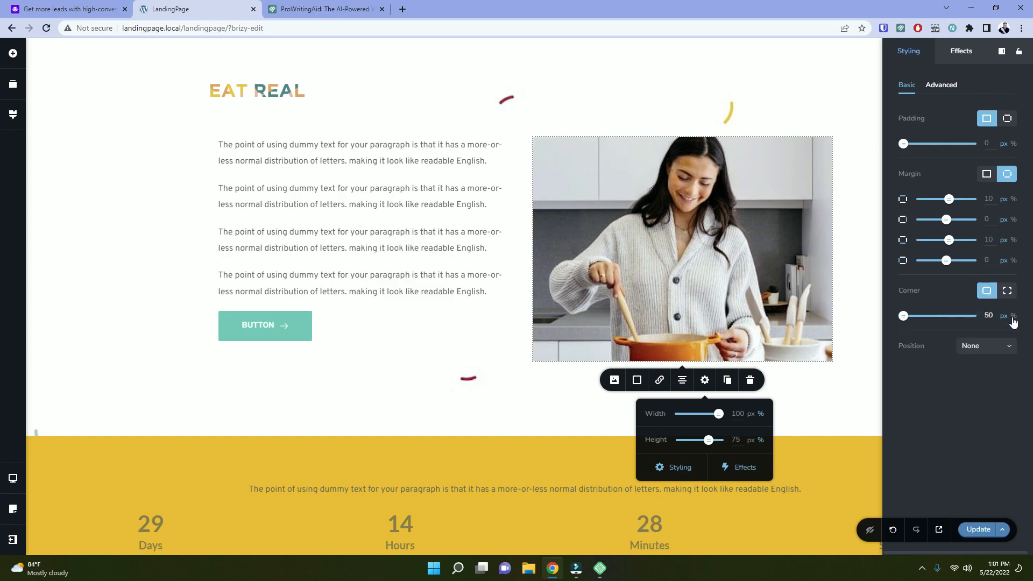
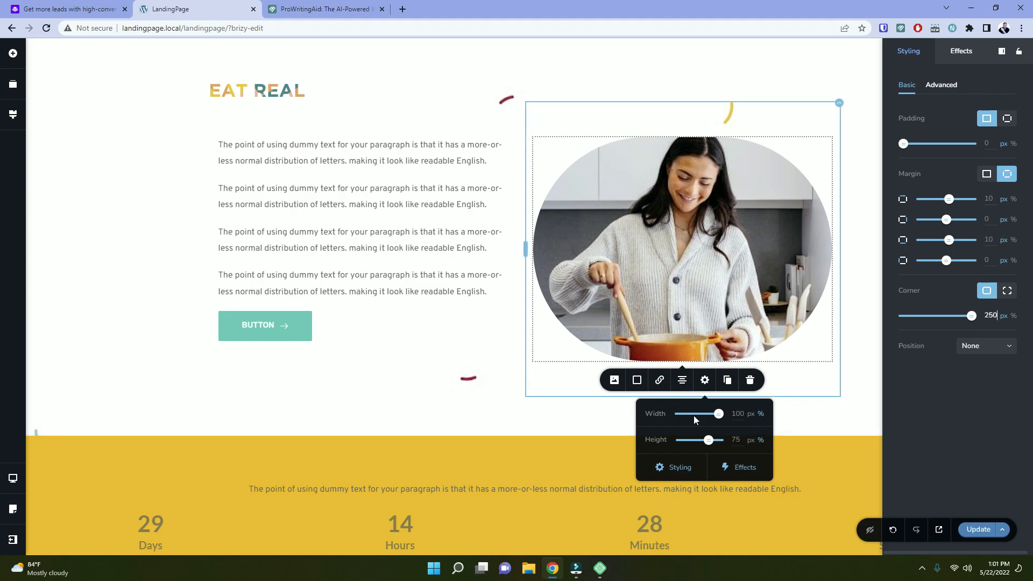
Scale the hero image down to 70% width and 70% height, using the template's hero as reference.
drag(719, 415, 699, 415)
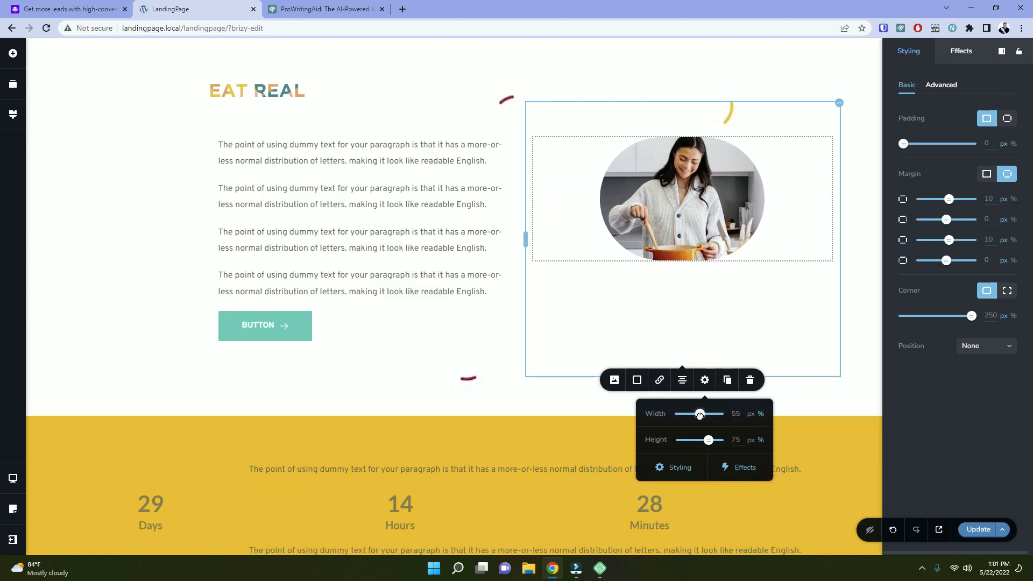
click(91, 7)
click(209, 4)
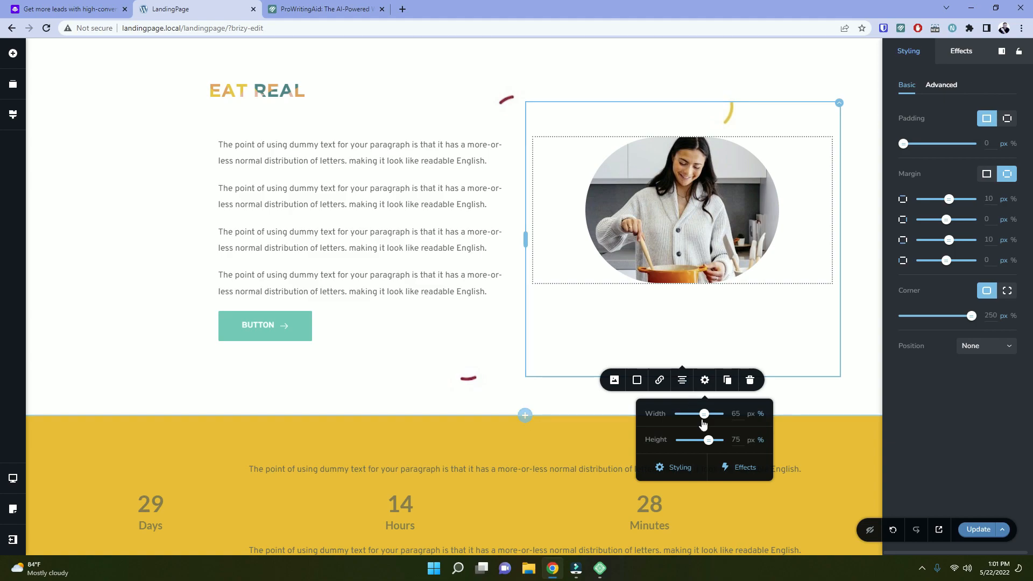
drag(707, 414, 706, 414)
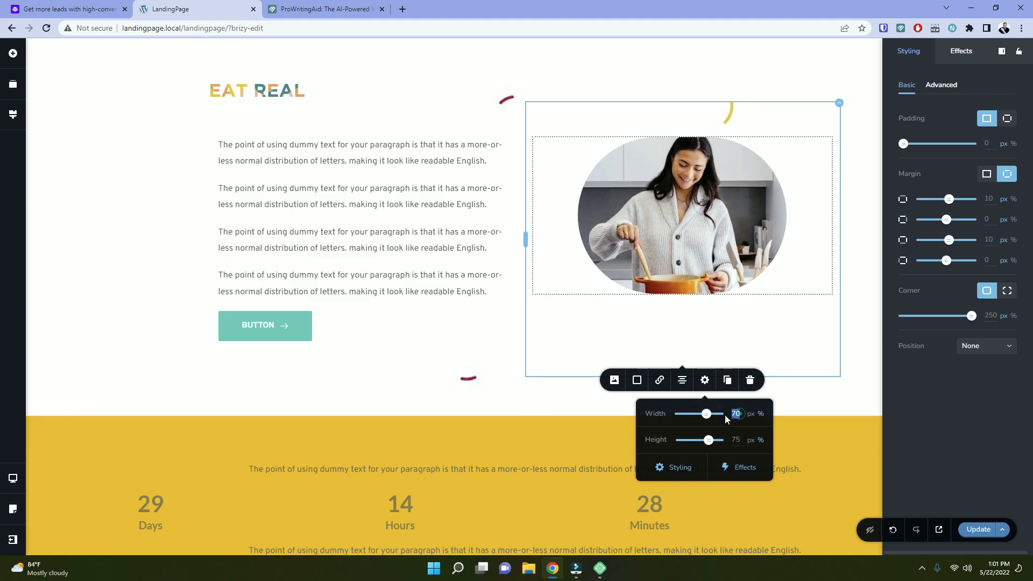
click(735, 441)
text(70)
click(736, 414)
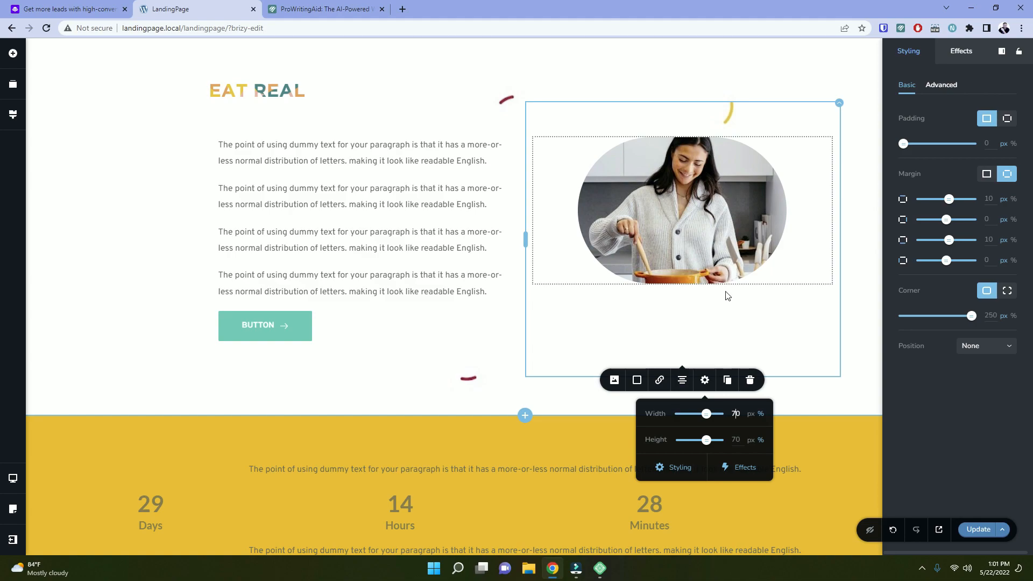
Set the top and bottom margins of the hero image to 0 px.
click(705, 195)
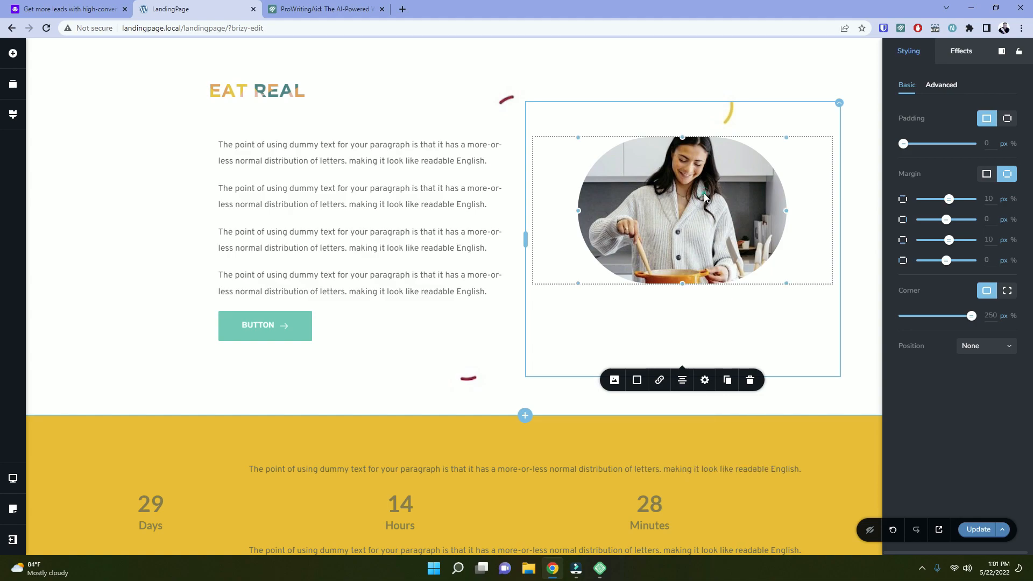
double_click(989, 199)
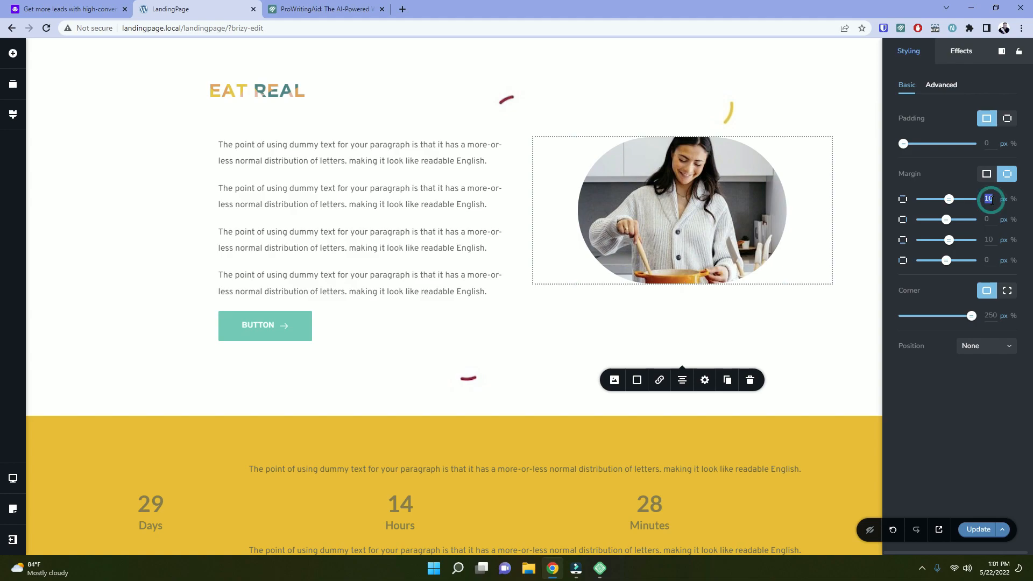
text(0)
double_click(989, 240)
text(00)
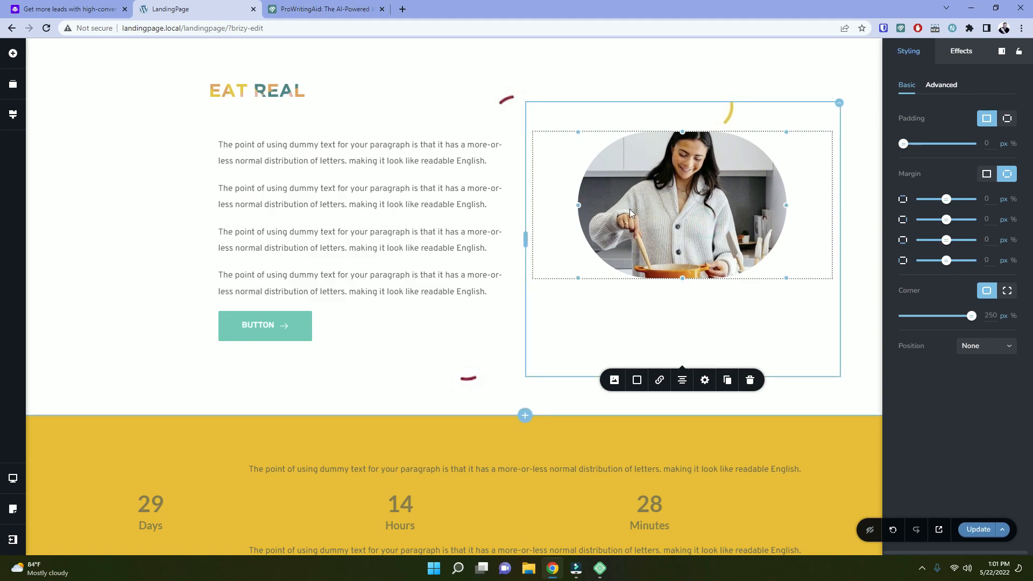
Narrow the hero image horizontally until its rounded shape forms a circle.
drag(577, 207, 607, 215)
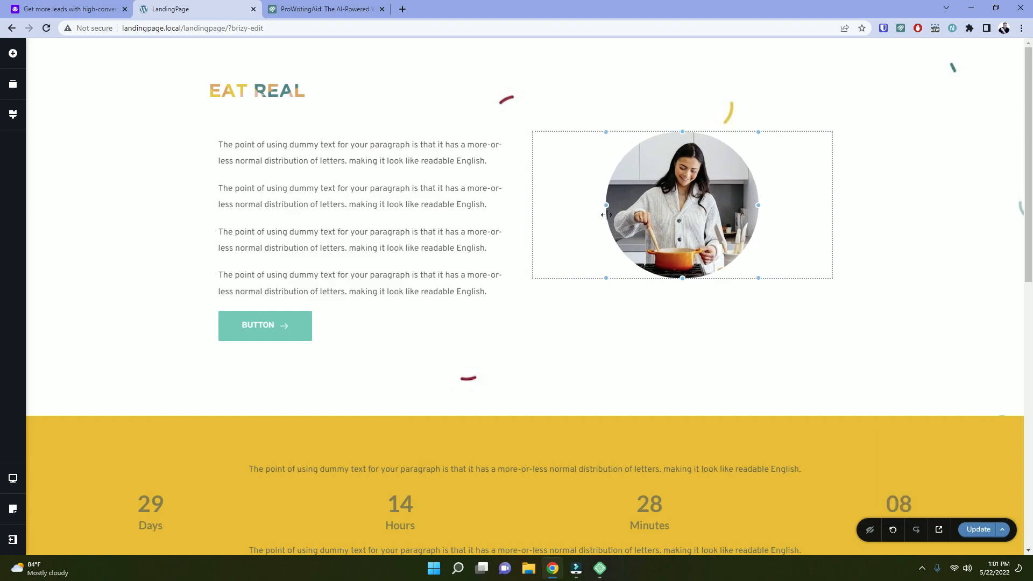
drag(607, 215, 607, 215)
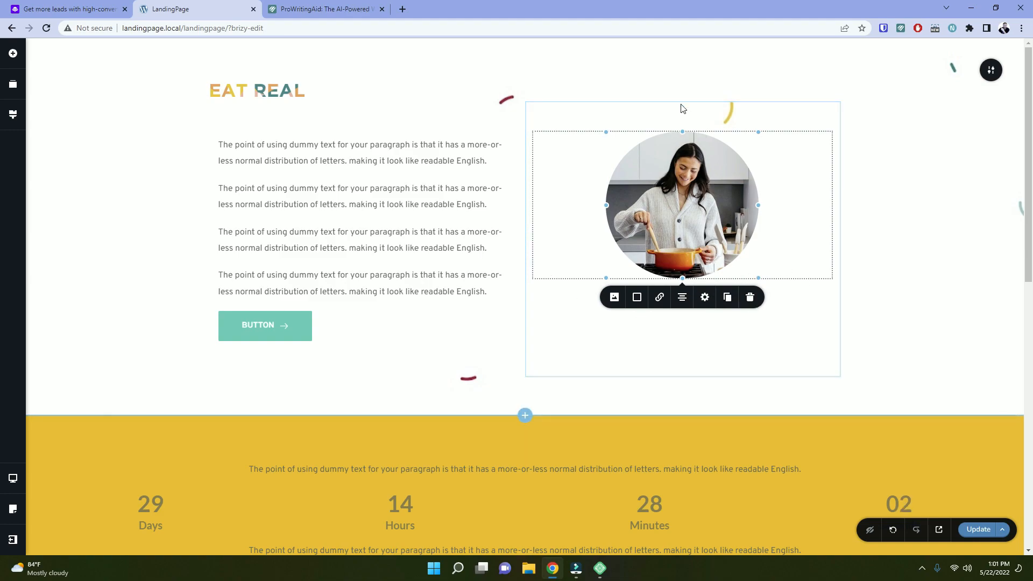
click(662, 328)
click(667, 334)
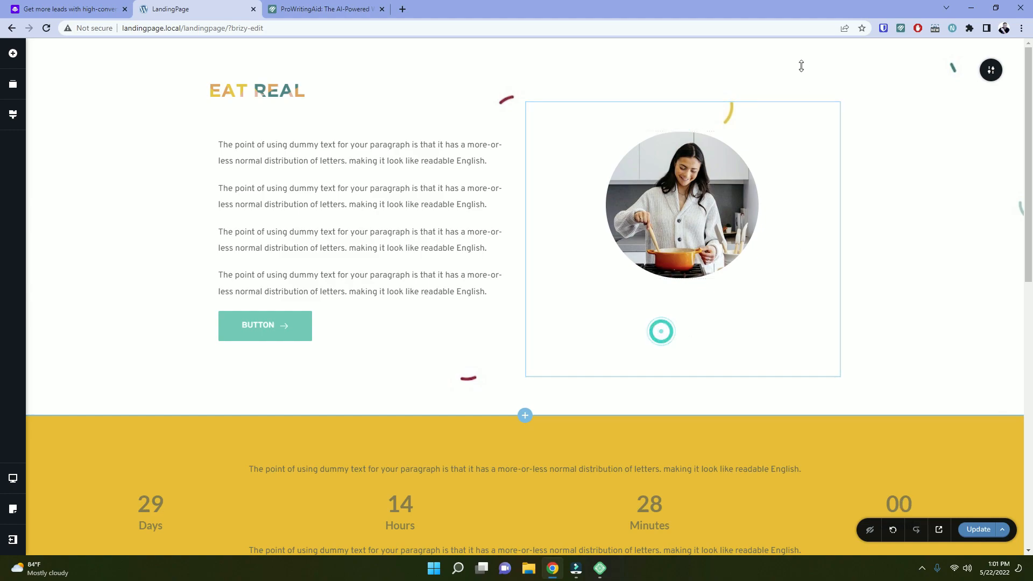
Set behind-picture-image.png from the media library as the background image of the hero's image column.
click(839, 103)
click(783, 129)
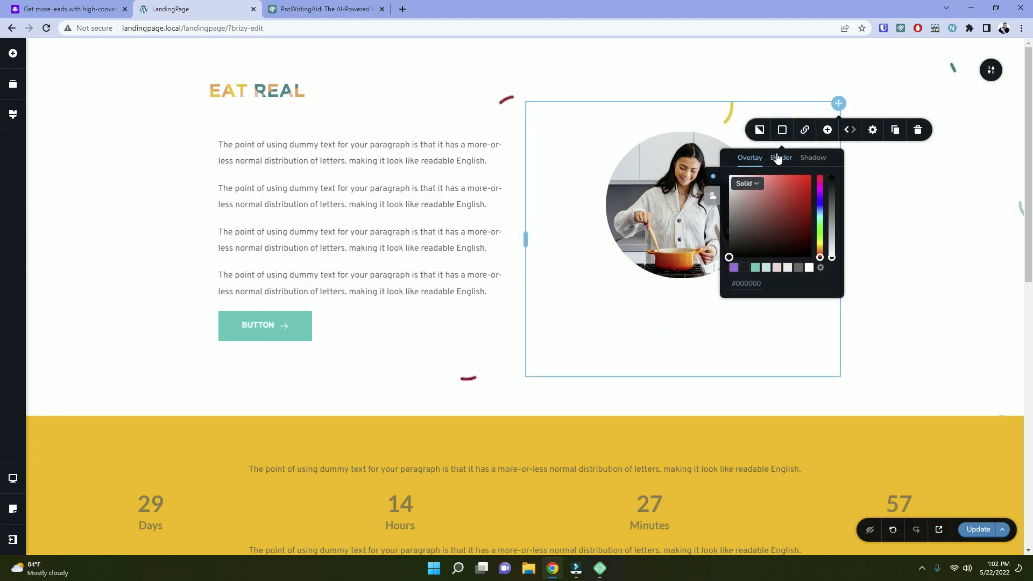
click(759, 129)
click(765, 226)
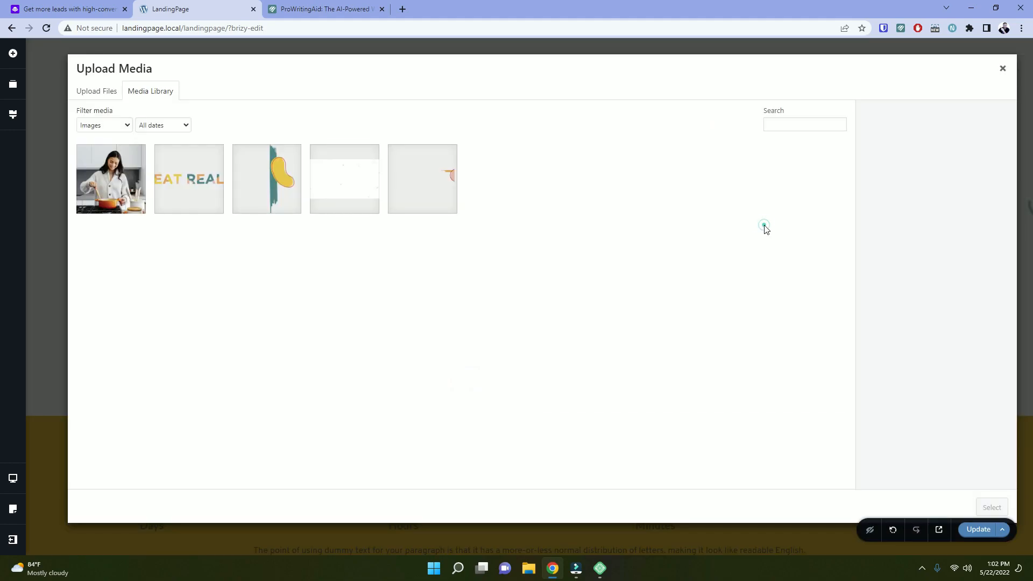
click(269, 171)
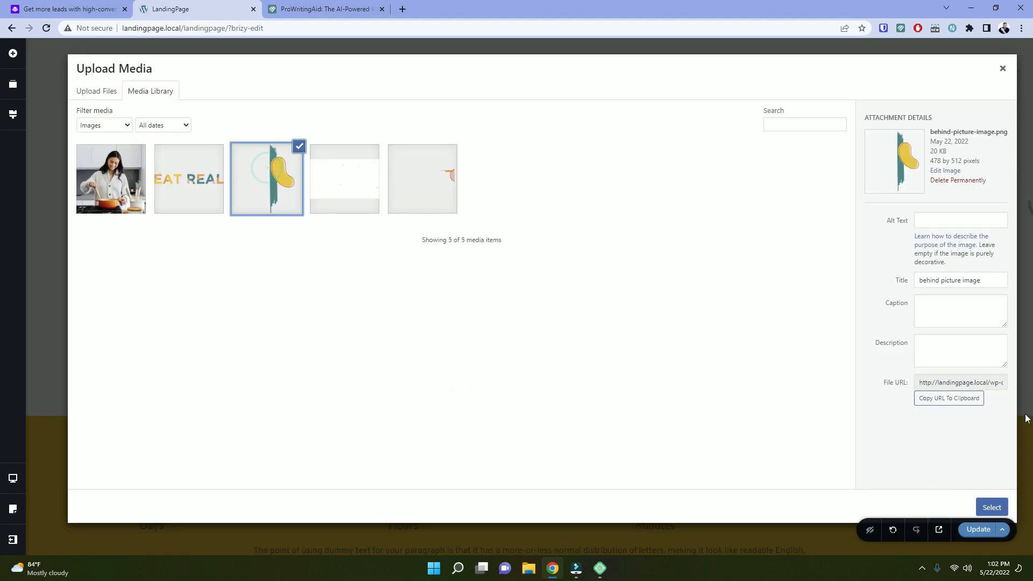
click(989, 507)
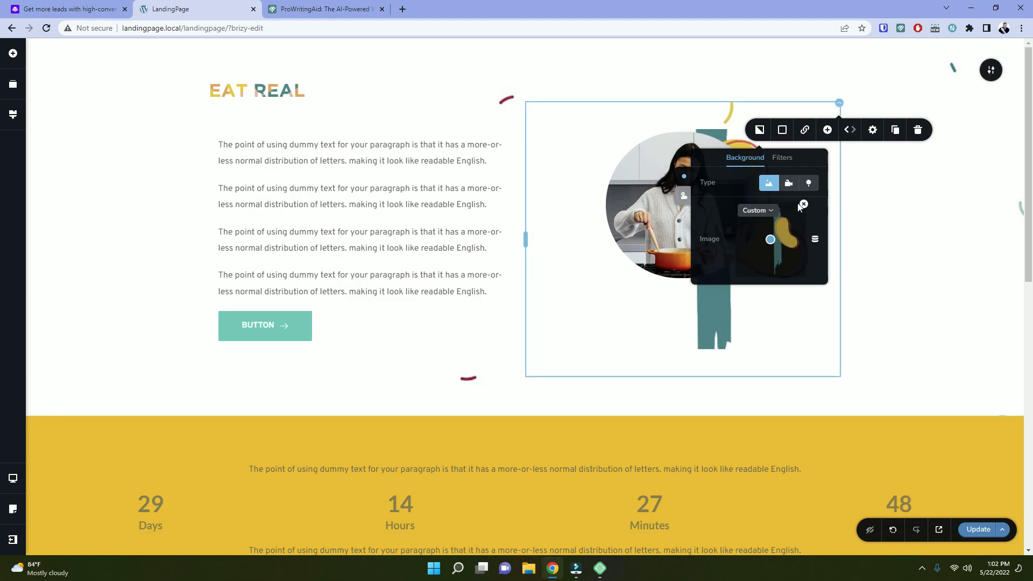
click(802, 311)
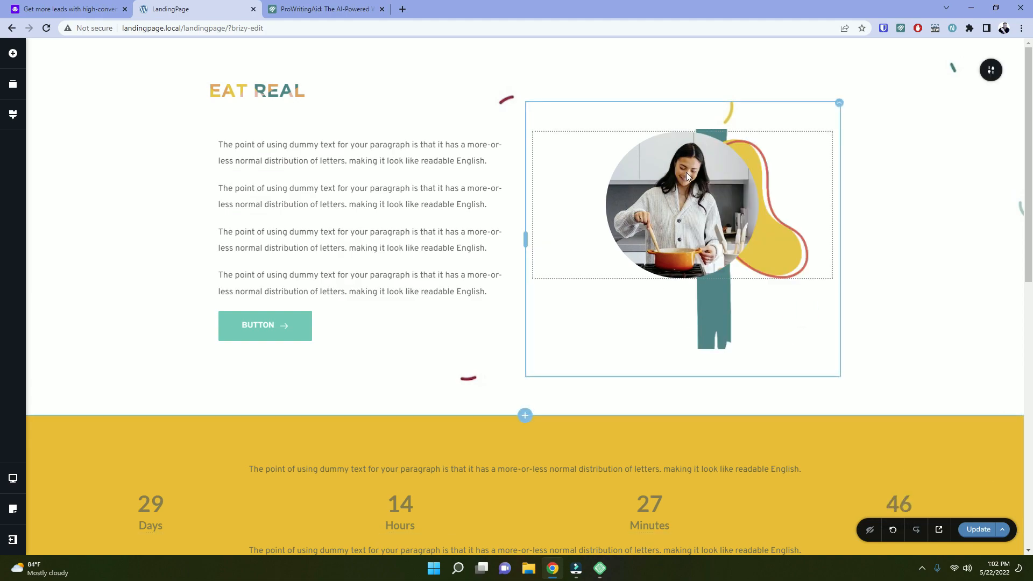
Compare the hero image and its background artwork with the hero of the Leadpages template.
click(79, 7)
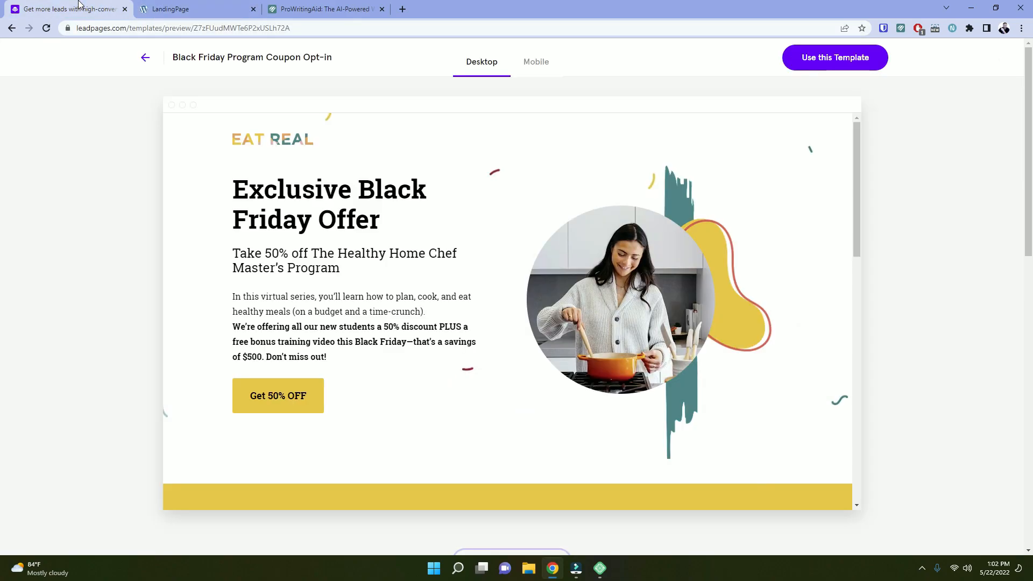
click(182, 5)
click(690, 211)
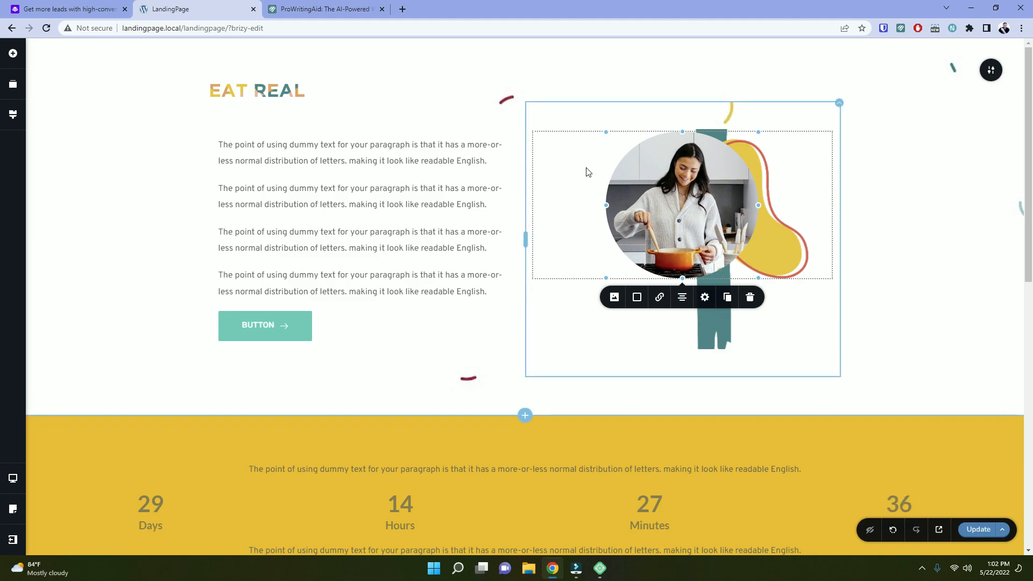
Replace the first hero paragraph with the headline "Exclusive Black Friday Offer" copied from the template, without a trailing blank line.
click(83, 5)
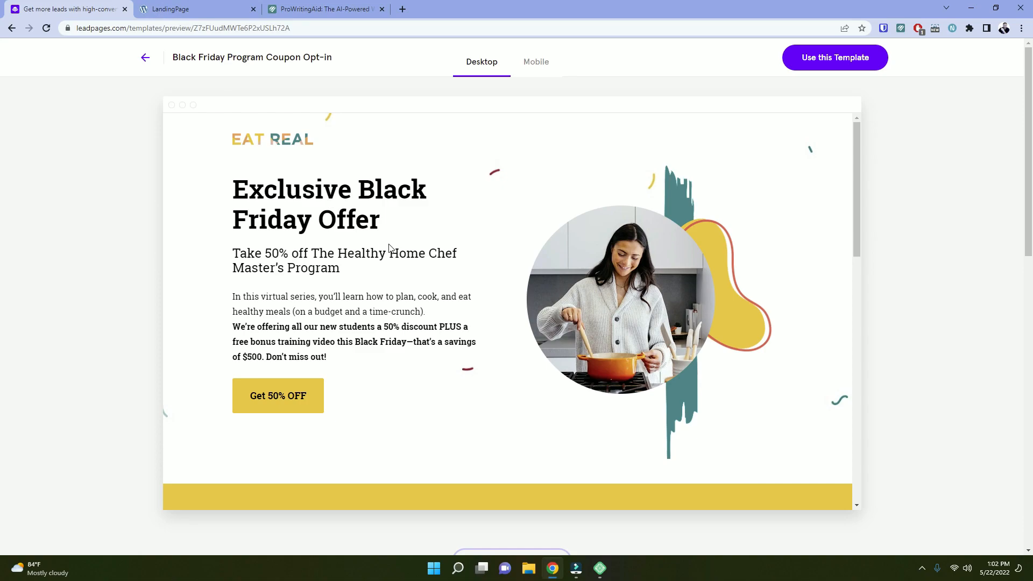
drag(389, 225, 222, 194)
right_click(284, 188)
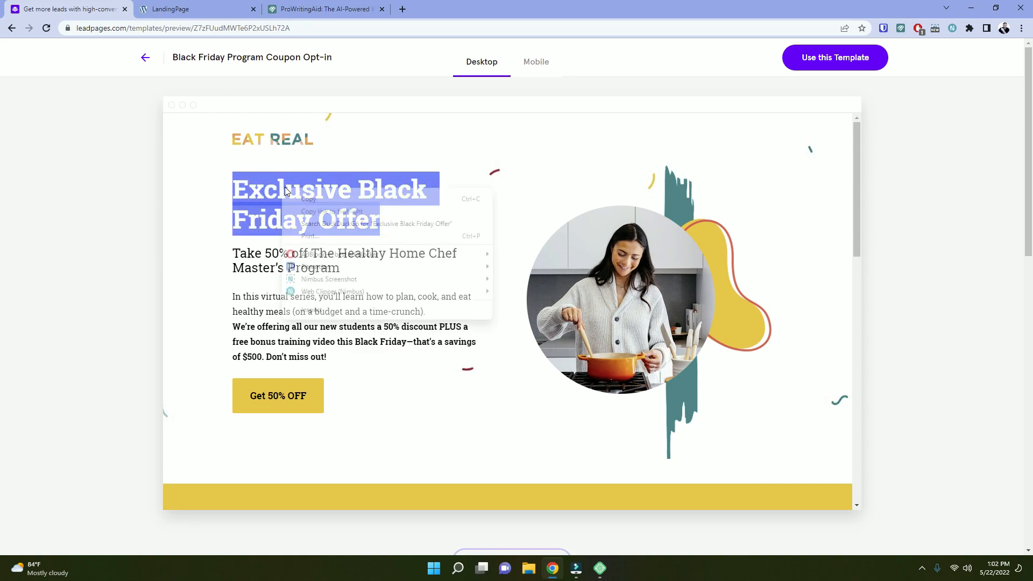
click(309, 199)
click(178, 8)
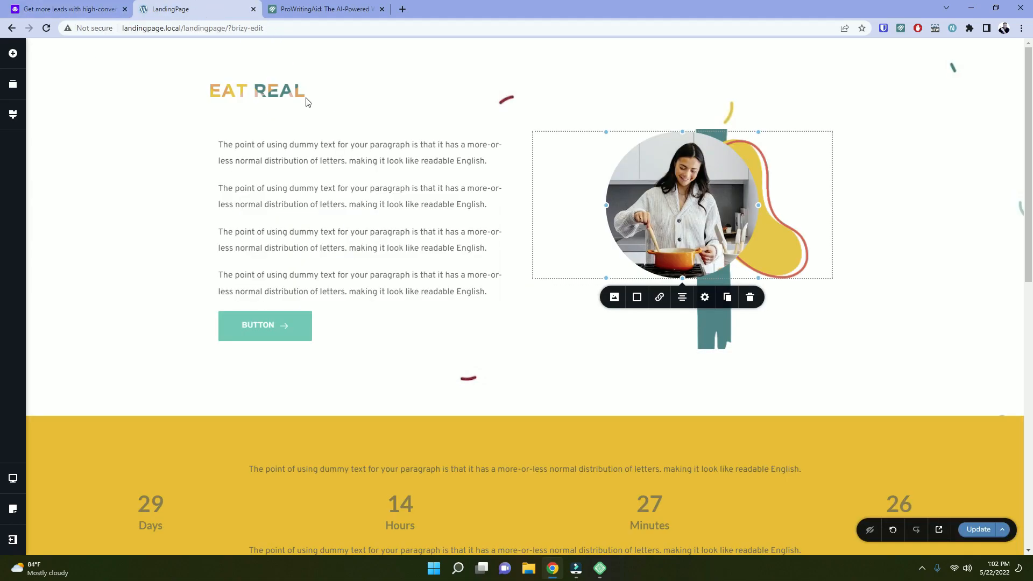
click(394, 161)
triple_click(393, 157)
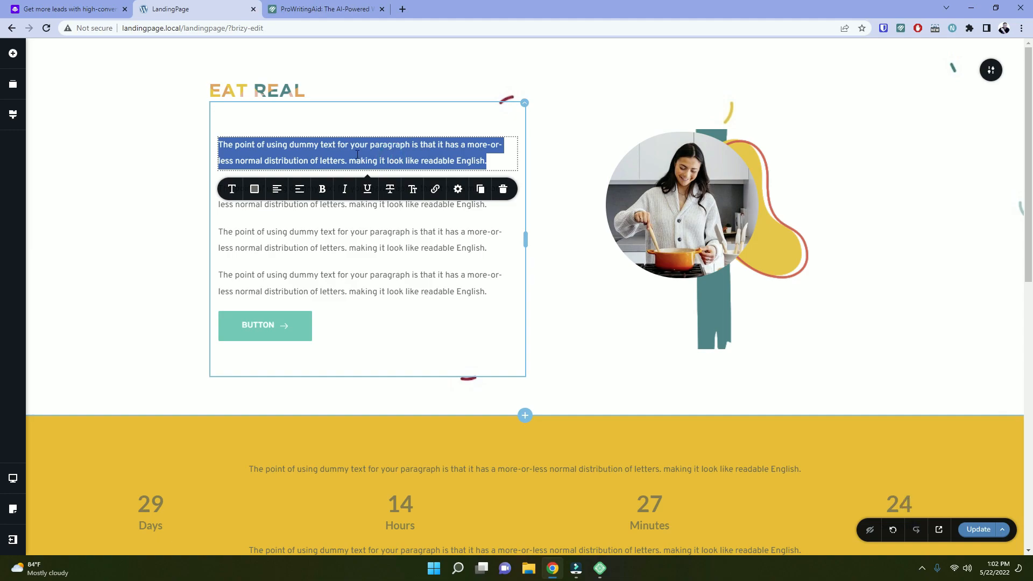
right_click(352, 154)
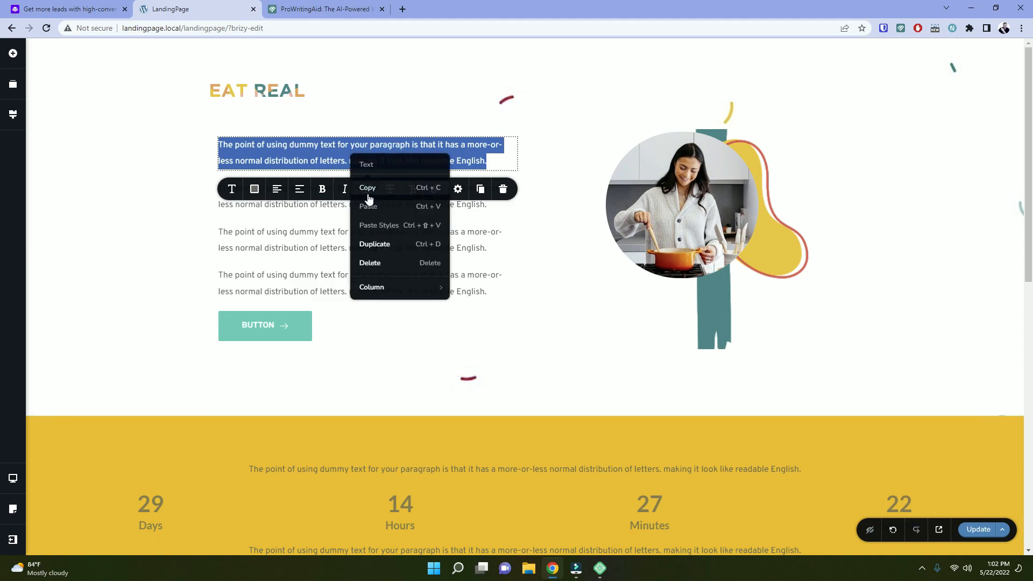
click(286, 157)
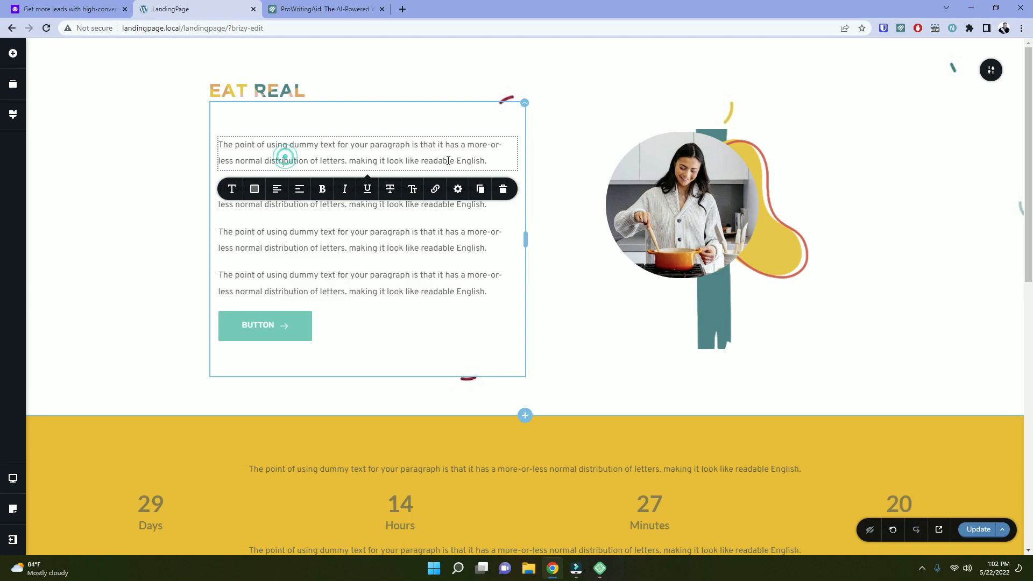
drag(487, 160, 226, 141)
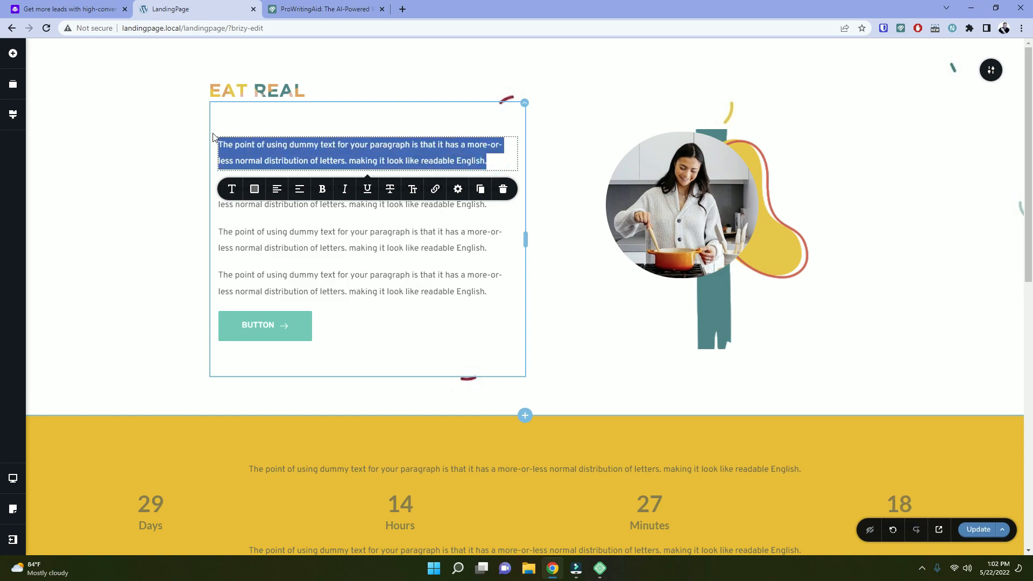
key(ctrl+v)
key(BackSpace)
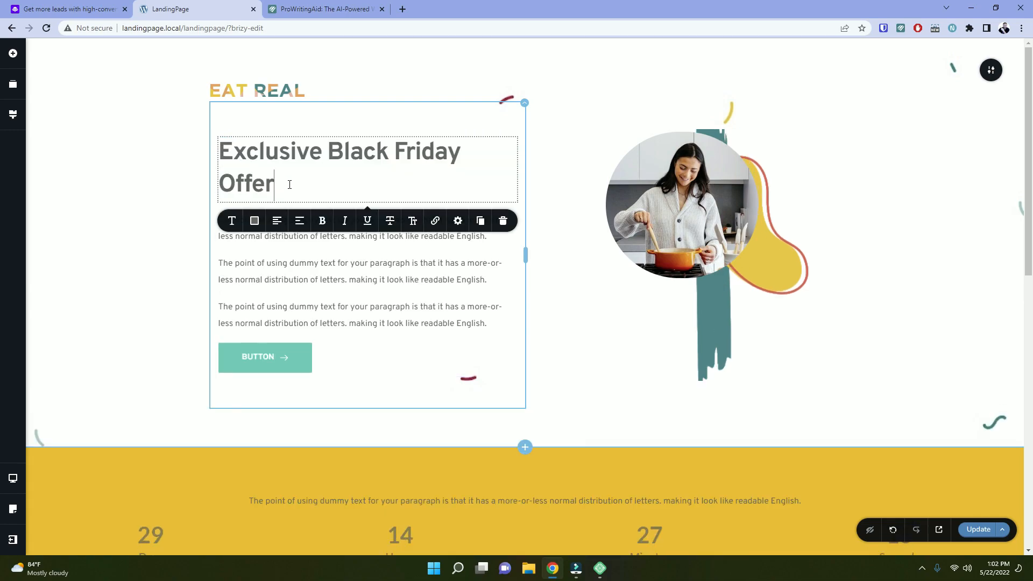
Break the hero headline before "Friday" so its two lines match the template.
click(74, 6)
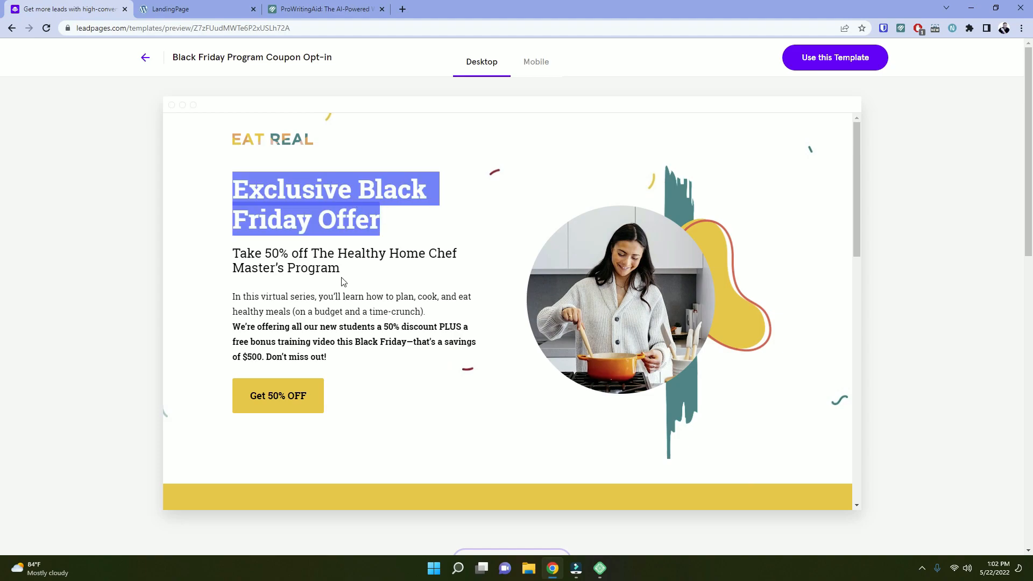
click(183, 8)
click(393, 153)
key(Return)
Replace the second hero paragraph with the template's subheading "Take 50% off The Healthy Home Chef Master's Program", without a trailing blank line.
key(ctrl+shift+Tab)
triple_click(341, 271)
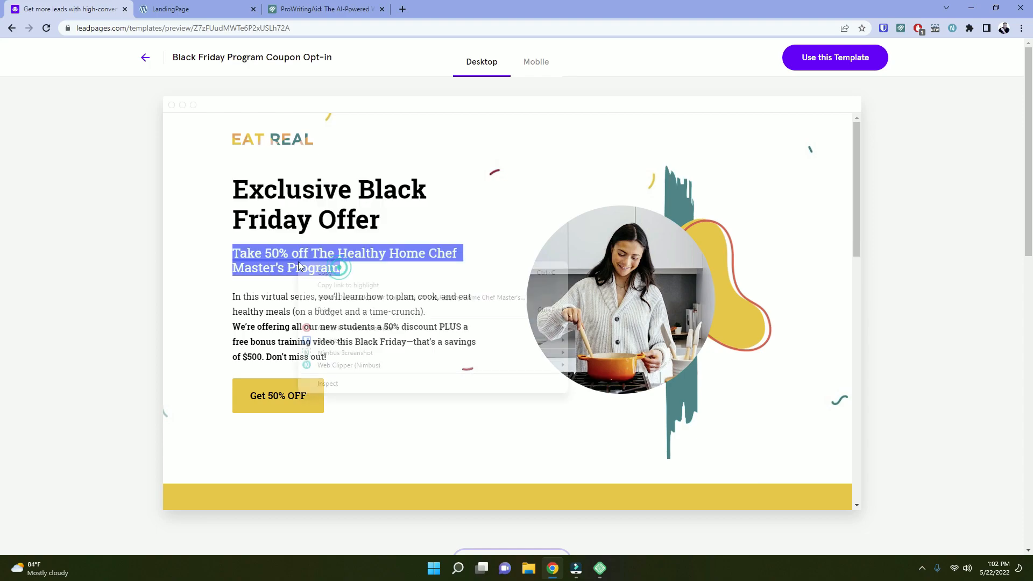
key(ctrl+Tab)
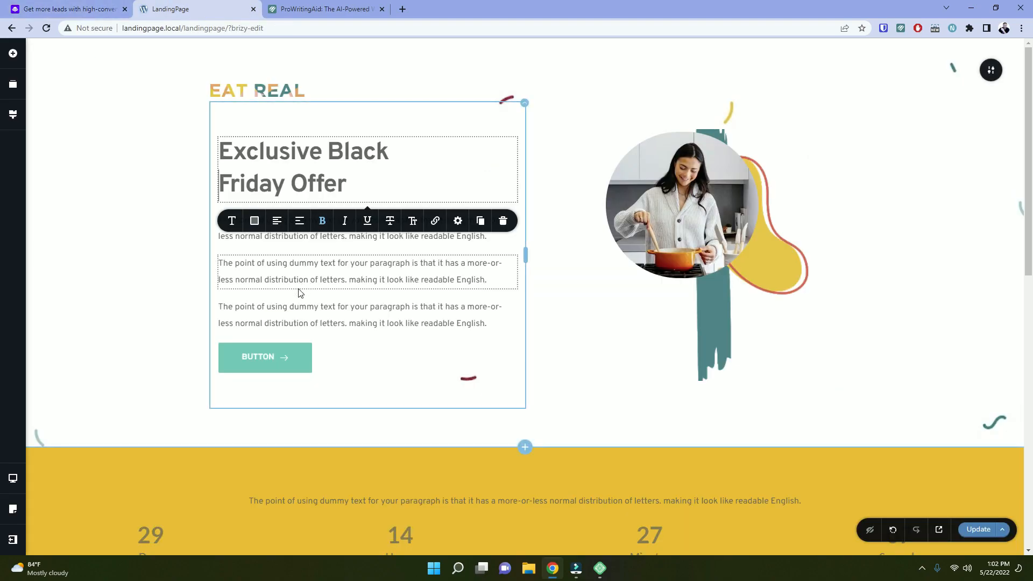
triple_click(308, 238)
key(ctrl+v)
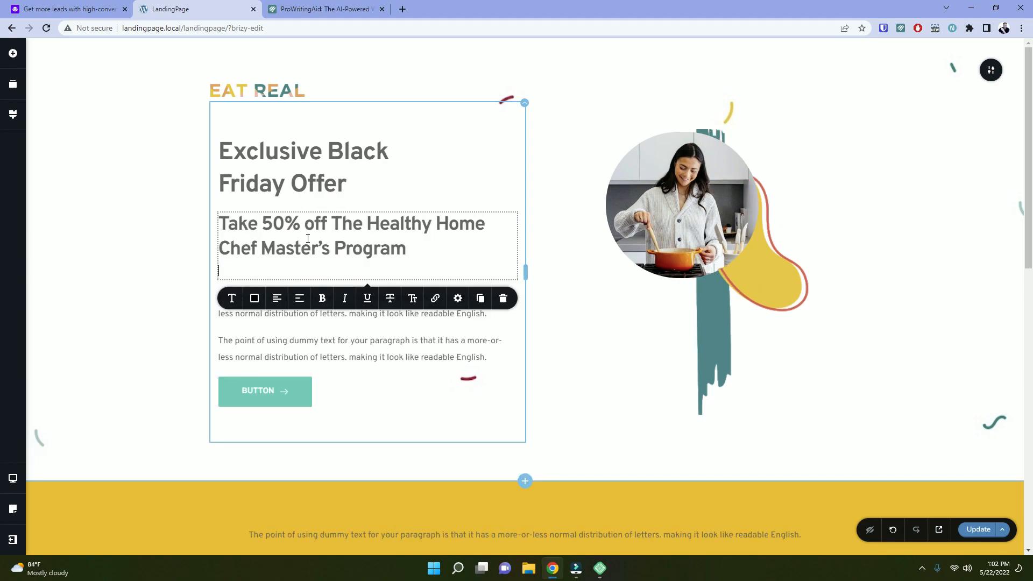
key(BackSpace)
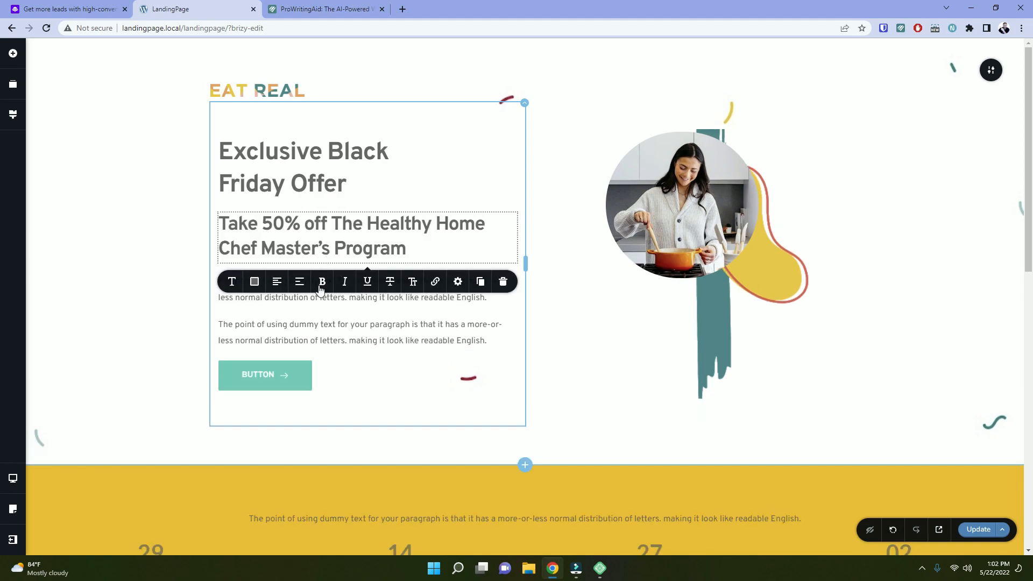
Replace the third hero paragraph with the template's description that begins "In this virtual series, you'll learn how to plan, cook, and eat healthy meals".
key(ctrl+shift+Tab)
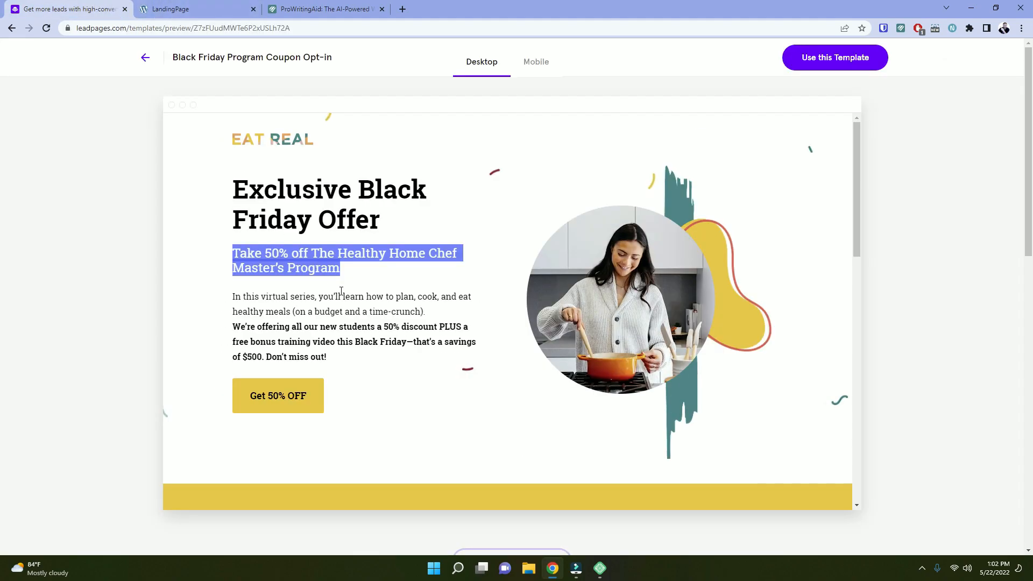
click(435, 313)
triple_click(390, 312)
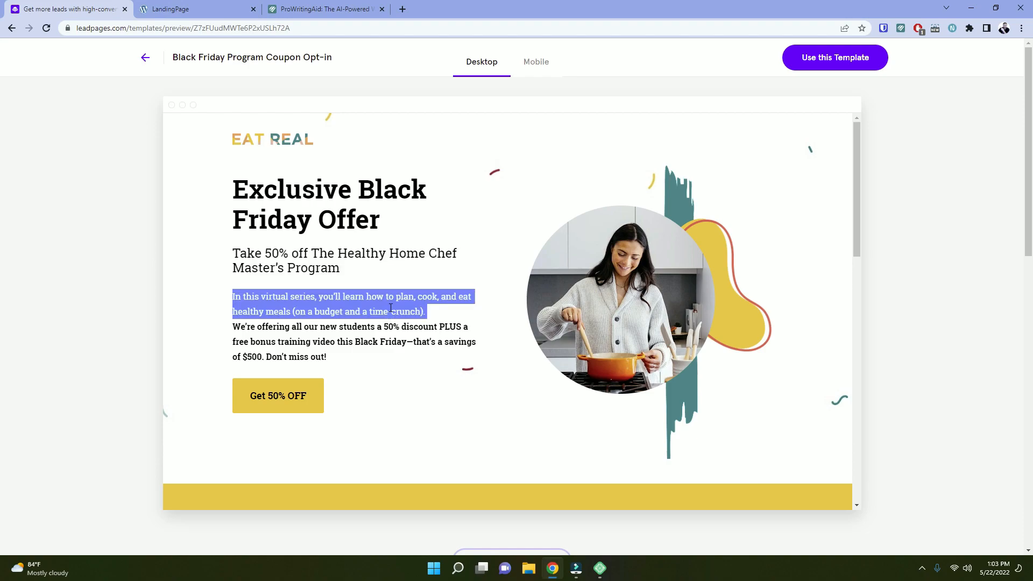
click(211, 12)
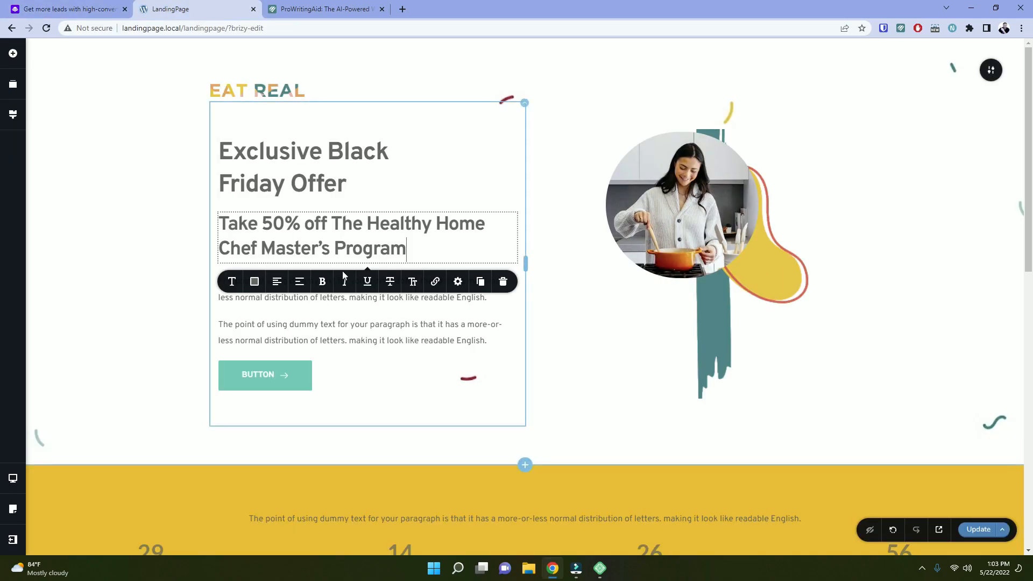
click(322, 300)
triple_click(322, 301)
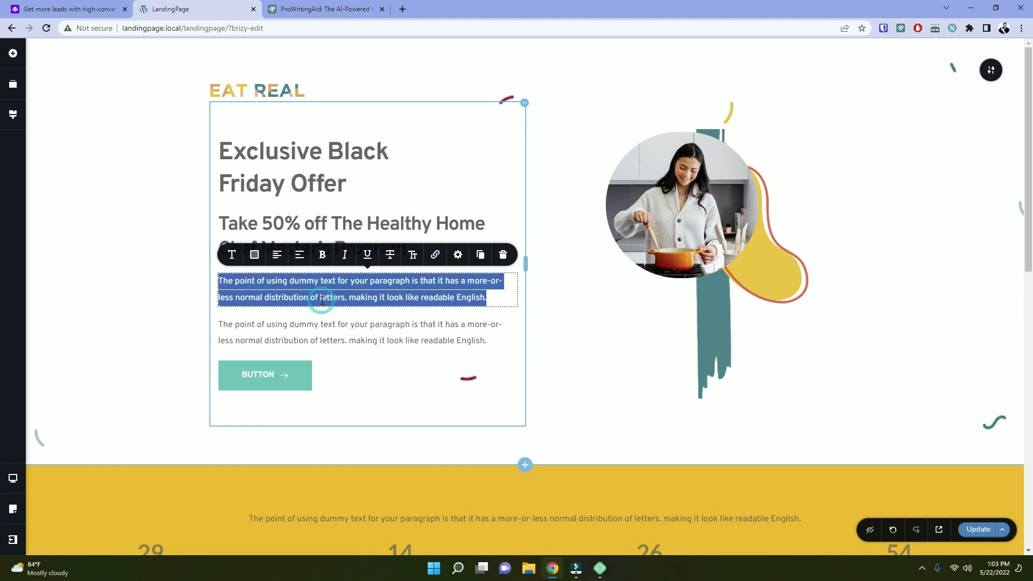
key(ctrl+v)
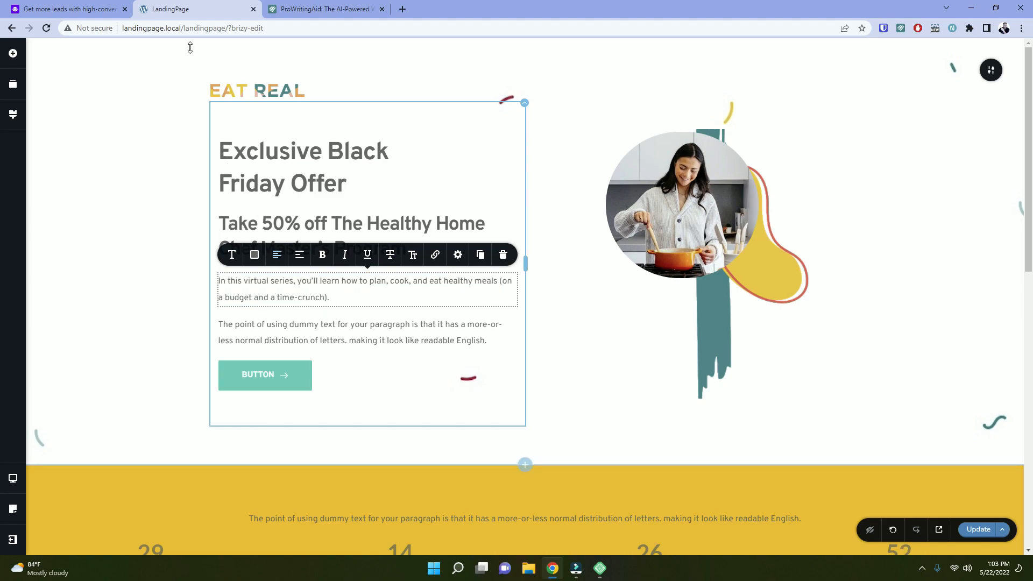
Replace the fourth hero paragraph with the template's bold offer text beginning "We're offering all our new students a 50% discount", without a trailing blank line.
click(90, 9)
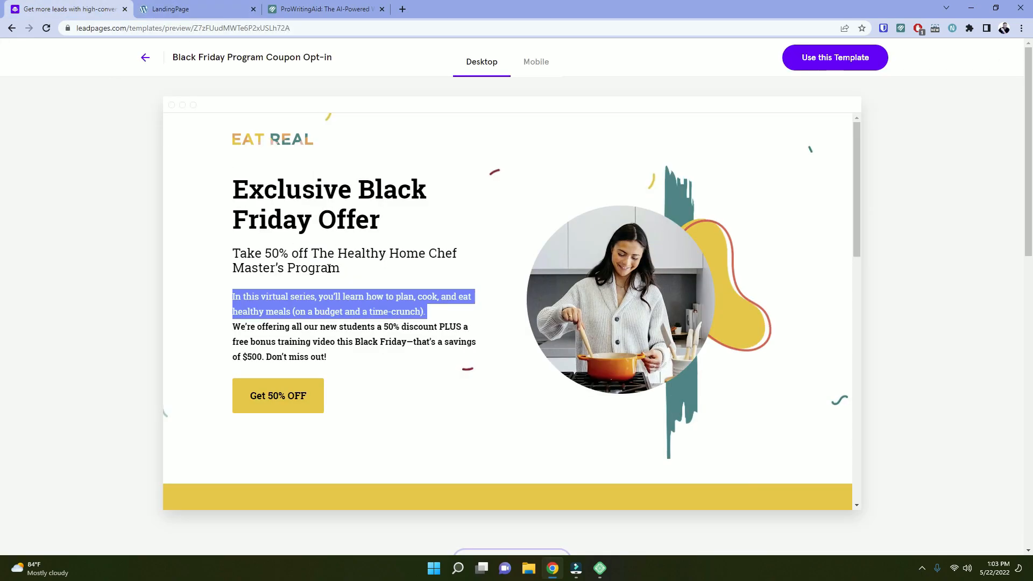
click(331, 361)
triple_click(312, 356)
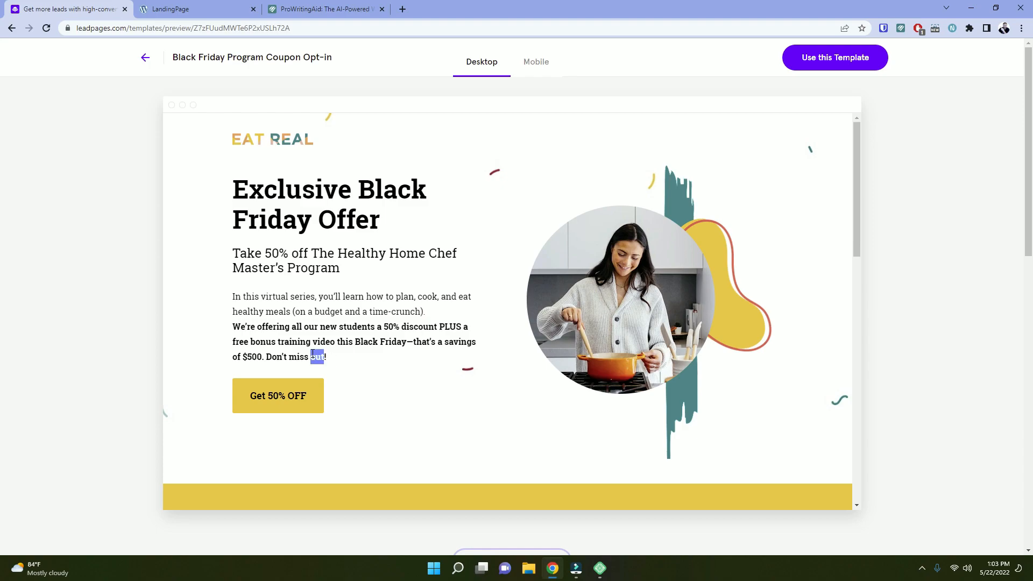
click(156, 9)
triple_click(305, 342)
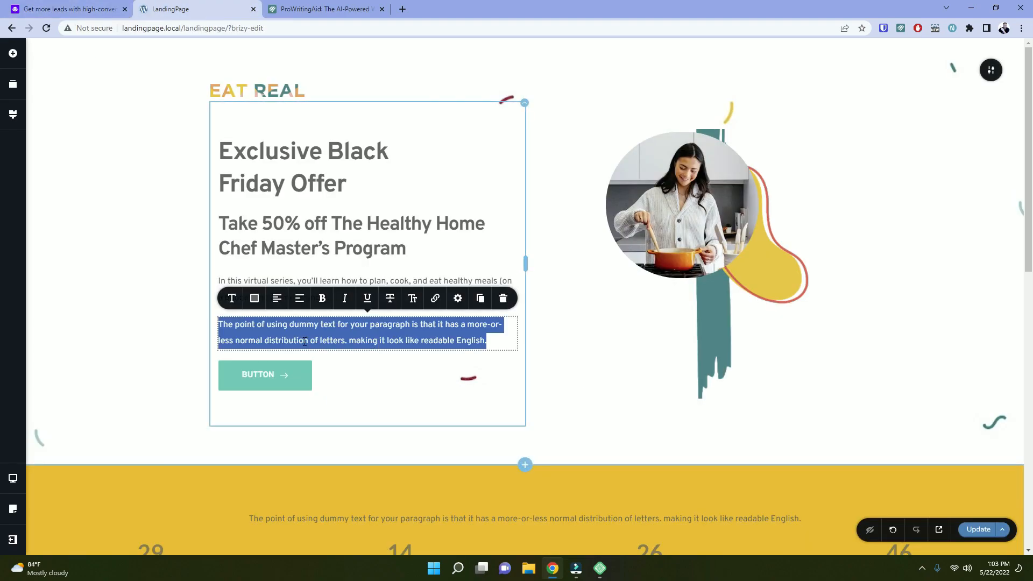
key(ctrl+v)
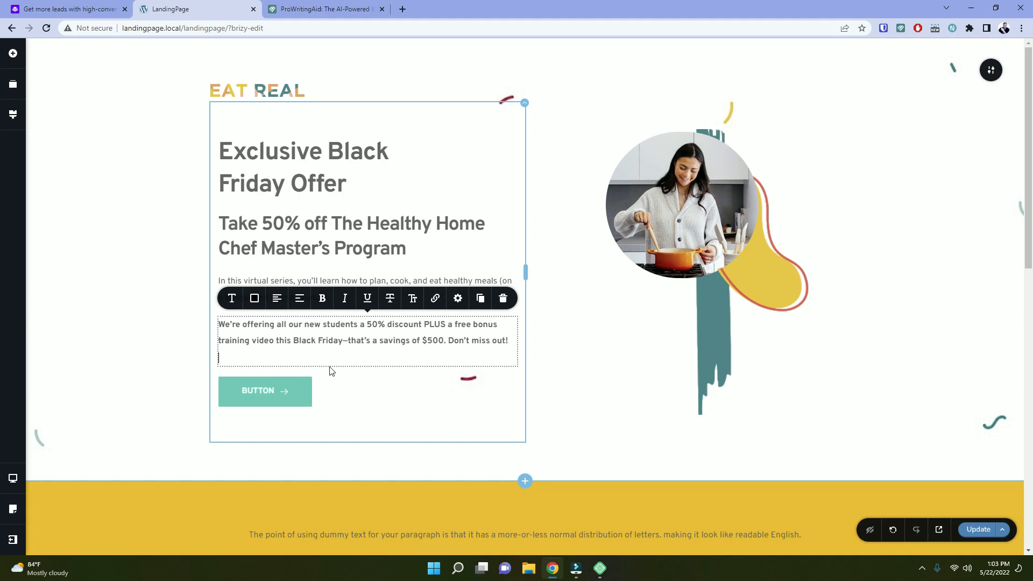
key(BackSpace)
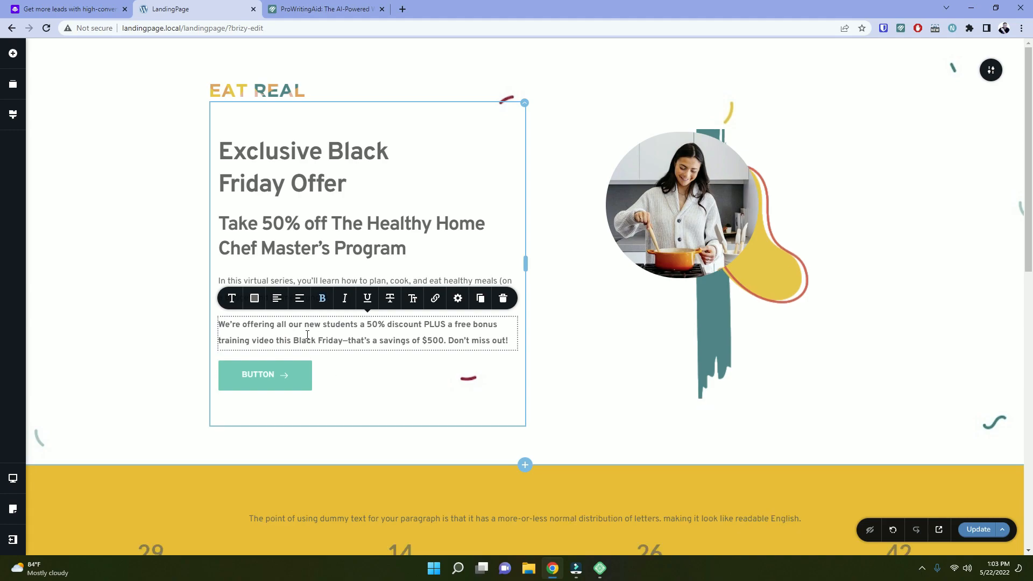
Recolor the hero headline "Exclusive Black Friday Offer" to the dark palette color #1C1C1C, checking the template for reference.
click(47, 5)
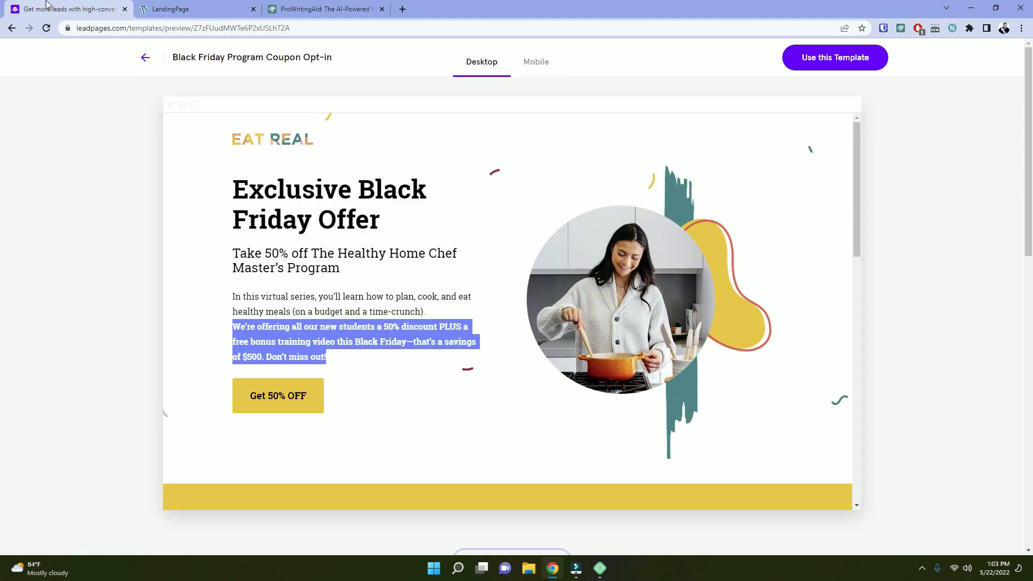
click(150, 7)
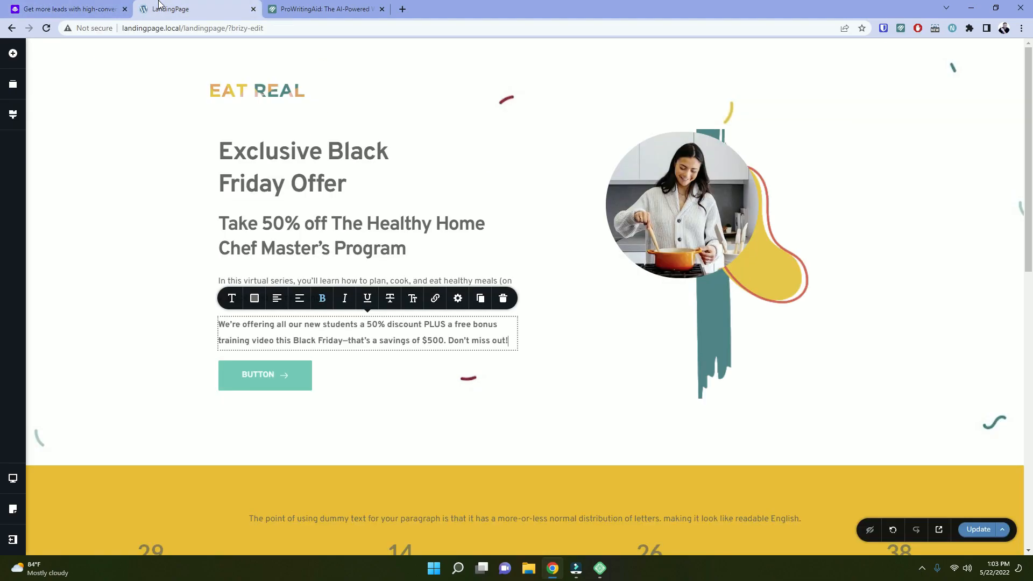
click(350, 189)
key(shift+Home)
click(310, 176)
drag(359, 185, 212, 161)
click(254, 221)
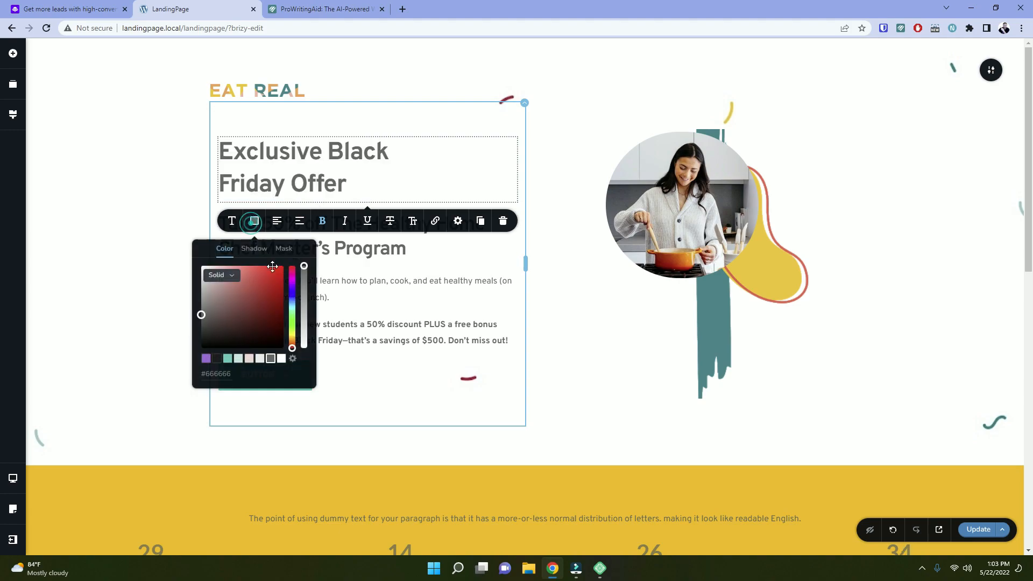
click(216, 359)
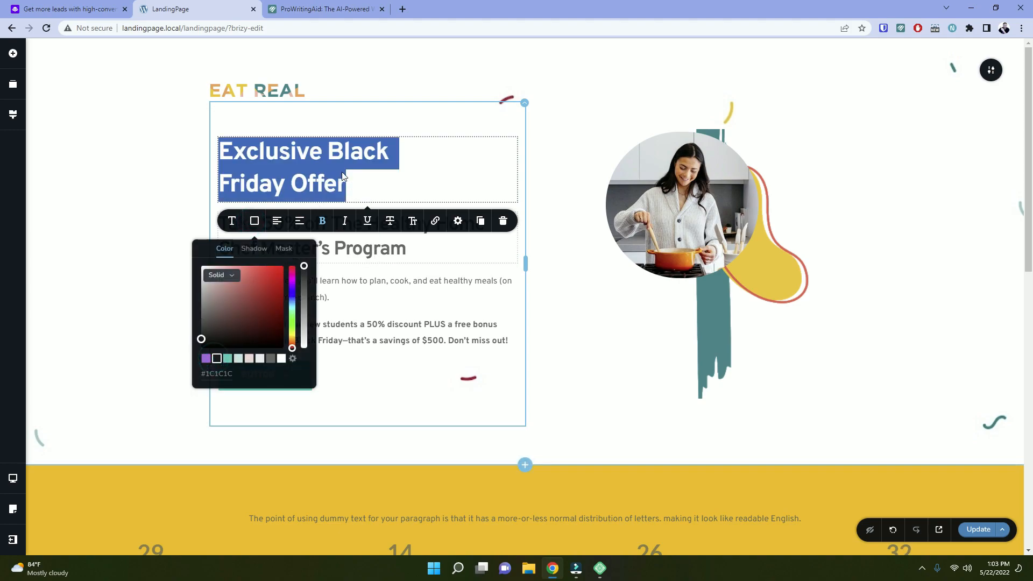
click(342, 169)
Recolor the hero subheading "Take 50% off The Healthy Home Chef Master's Program" to the dark palette color.
triple_click(297, 252)
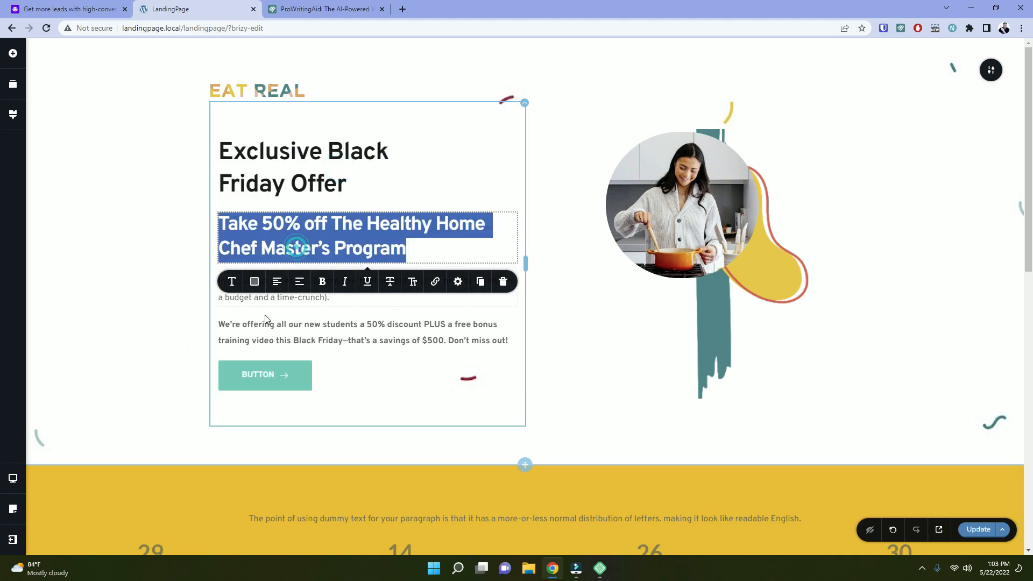
click(254, 282)
click(216, 420)
click(281, 225)
Compare the subheading with the template and set its font size to 2 rem.
click(64, 8)
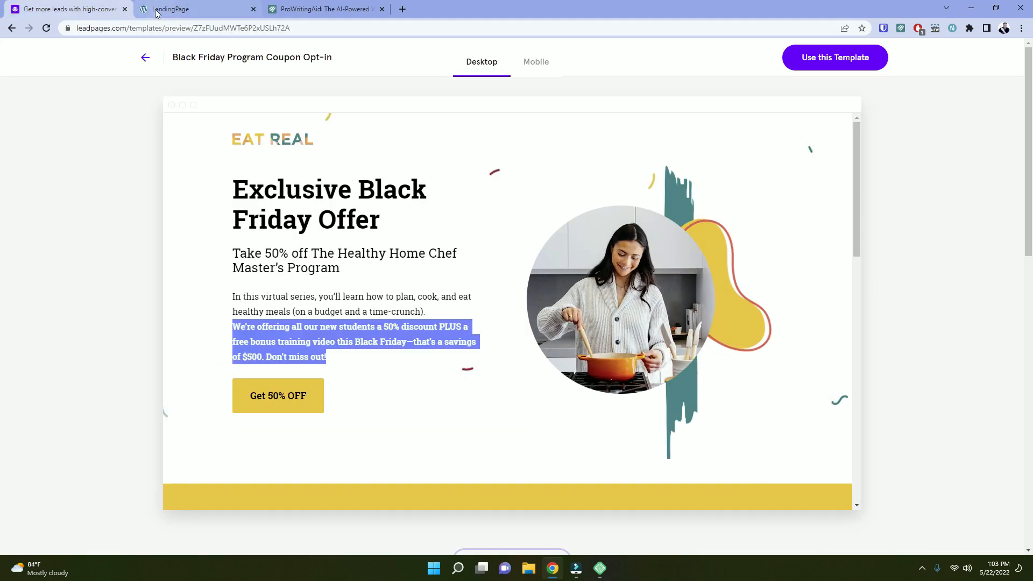
click(190, 7)
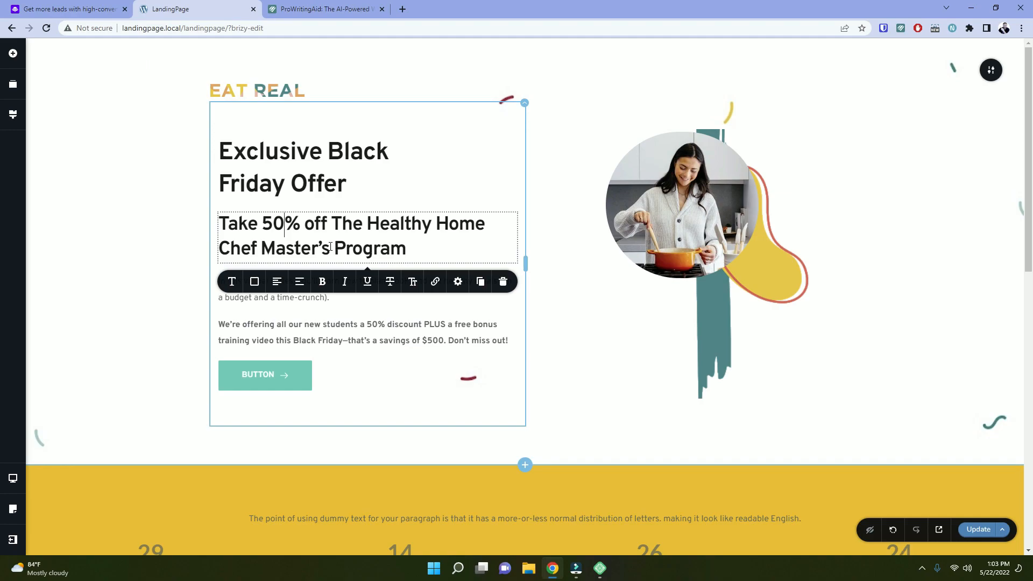
drag(396, 251, 180, 226)
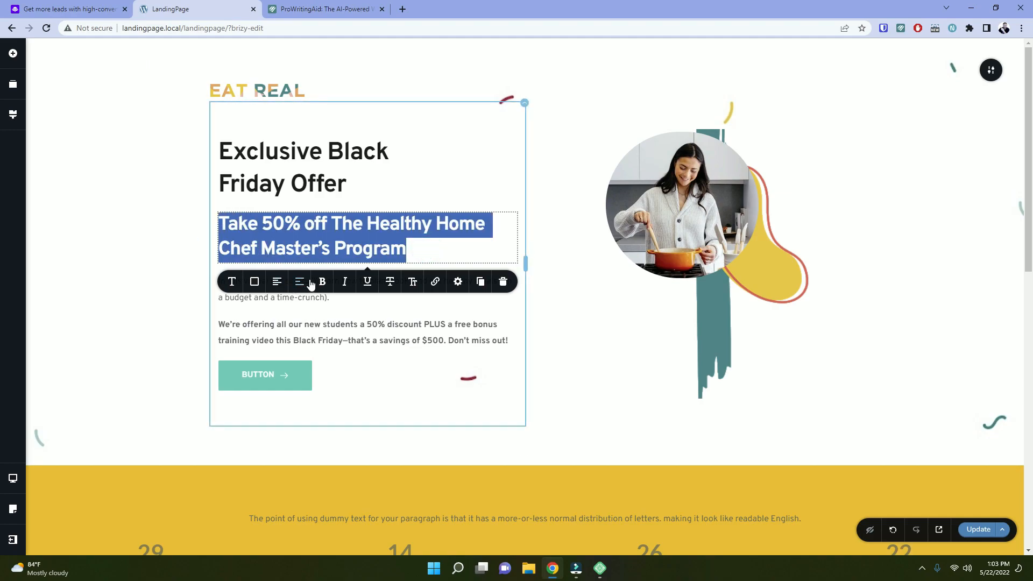
click(232, 282)
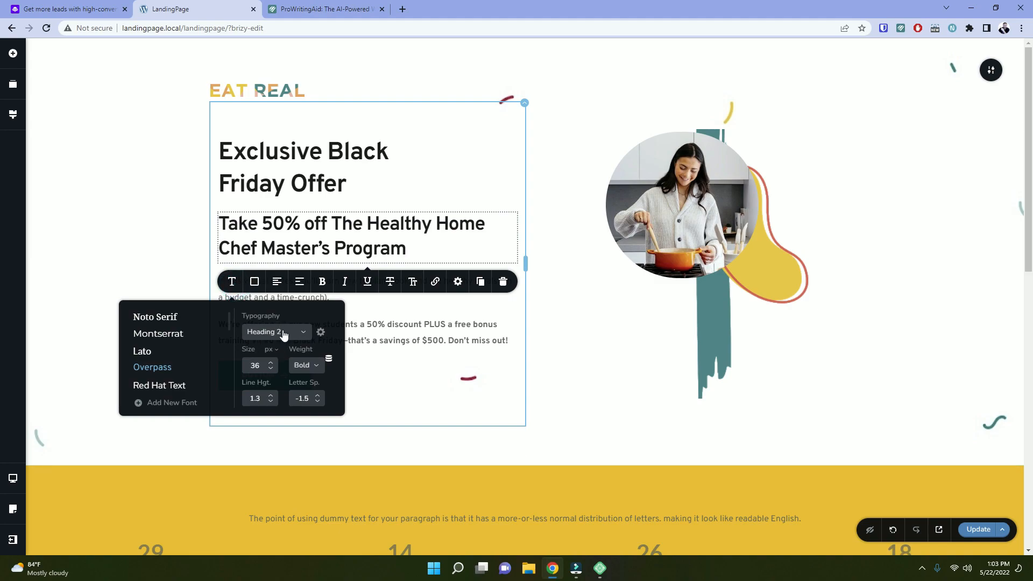
click(274, 350)
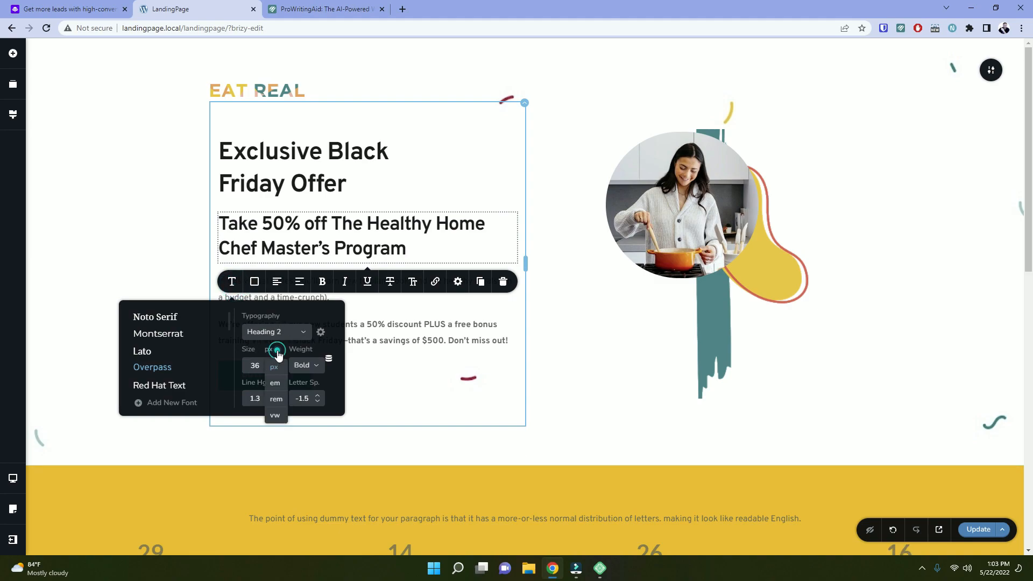
click(277, 401)
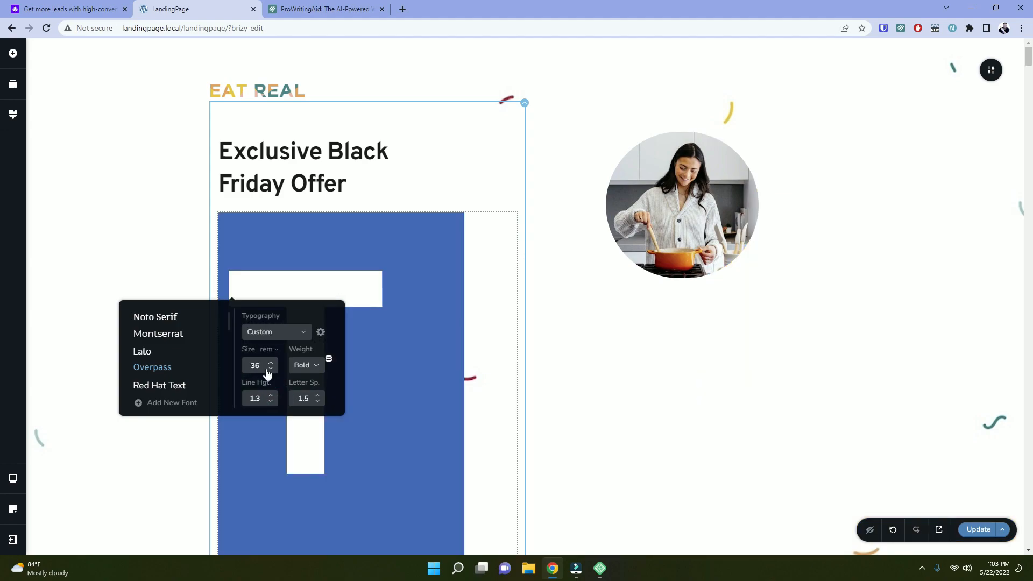
double_click(261, 368)
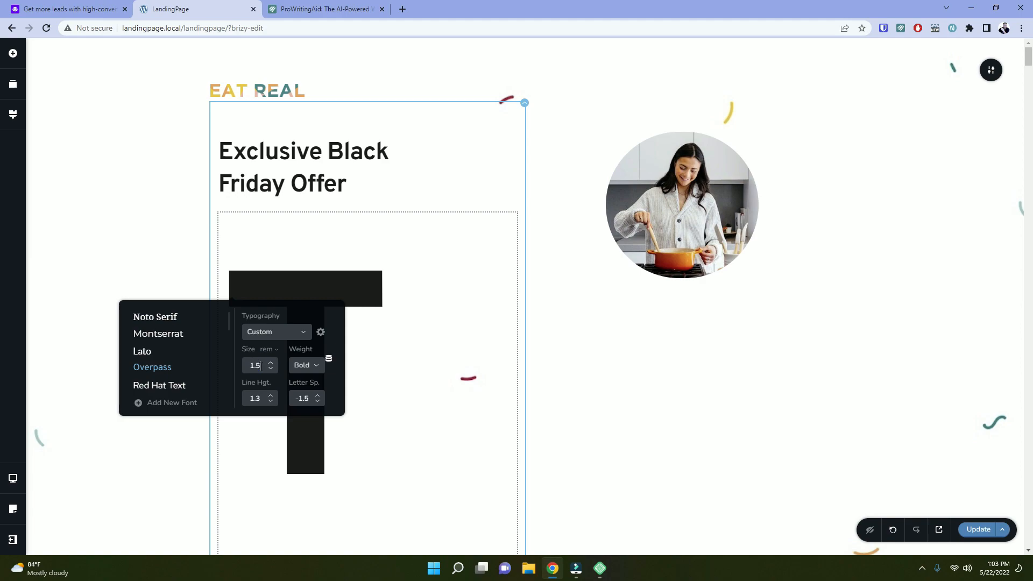
text(1.5)
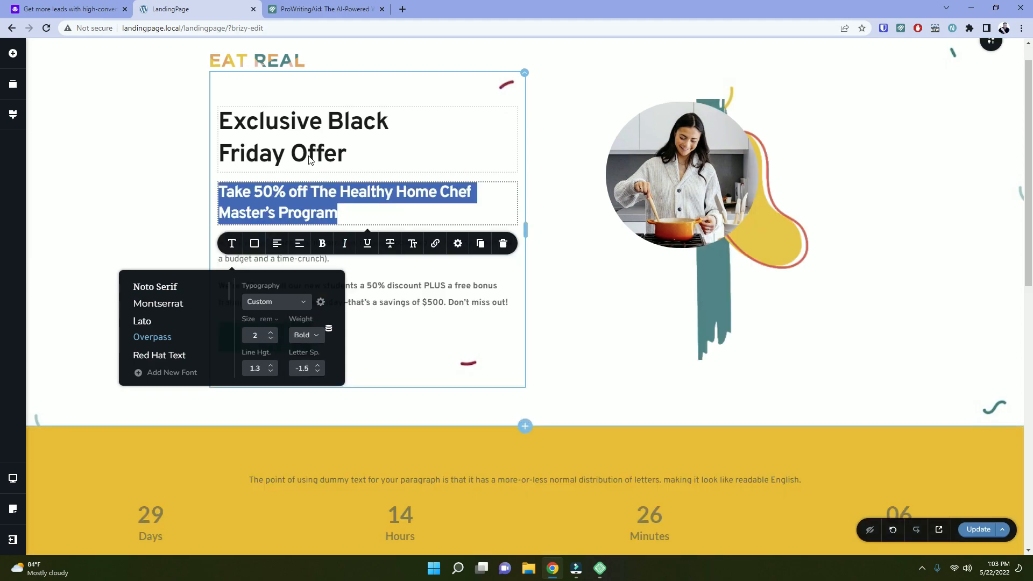
Set the hero headline's font size to 3 rem and remove the stray line break in it.
double_click(310, 152)
triple_click(310, 152)
double_click(310, 152)
mouse_move(387, 165)
mouse_down()
mouse_move(338, 165)
mouse_move(385, 165)
mouse_up()
click(231, 190)
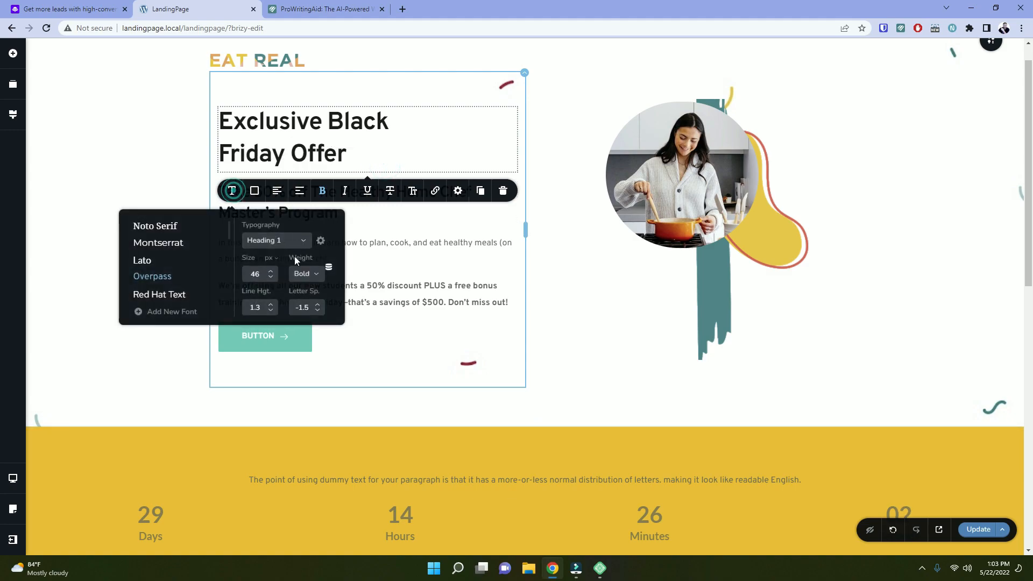
click(276, 262)
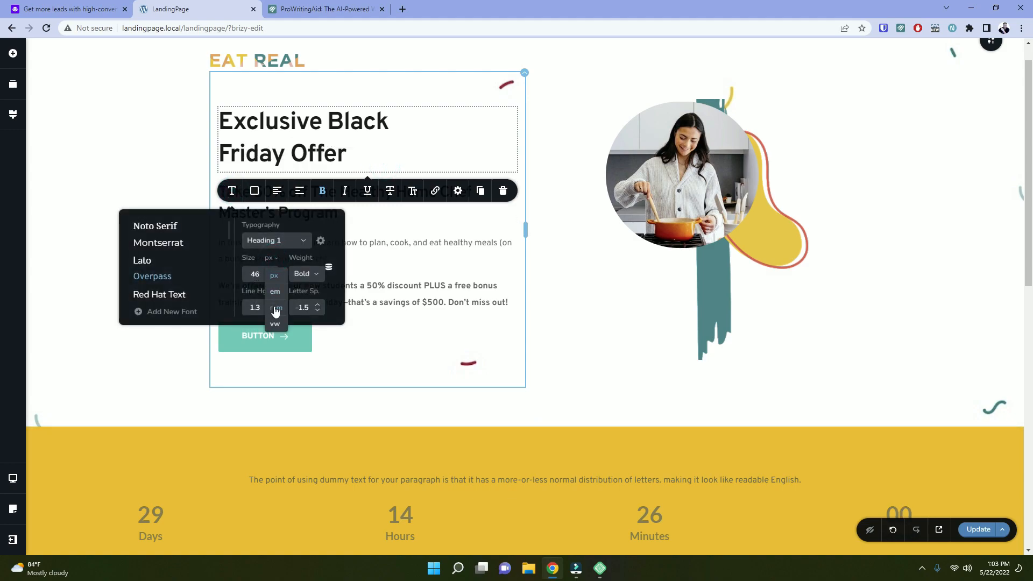
click(275, 305)
text(3)
key(Return)
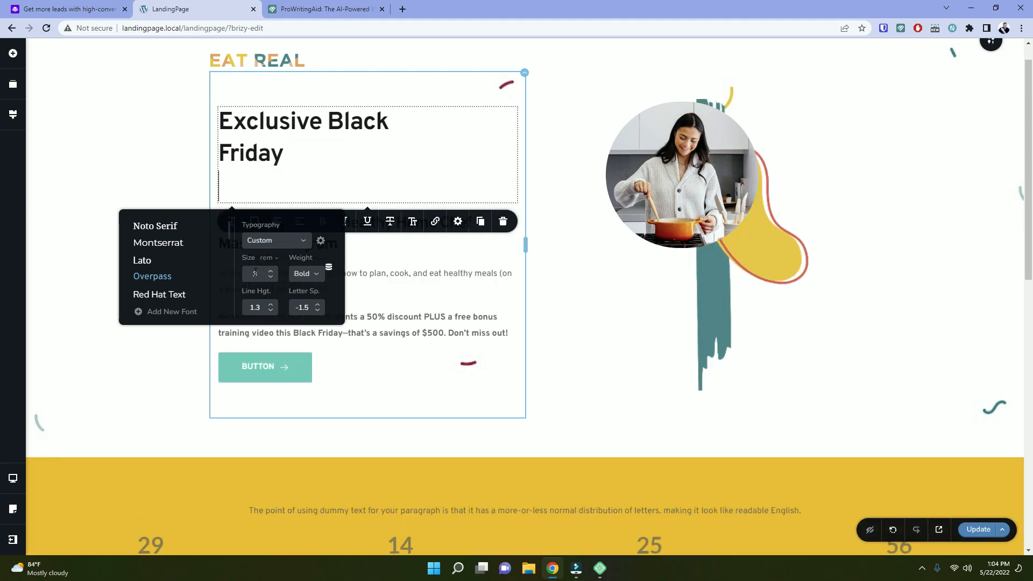
key(BackSpace)
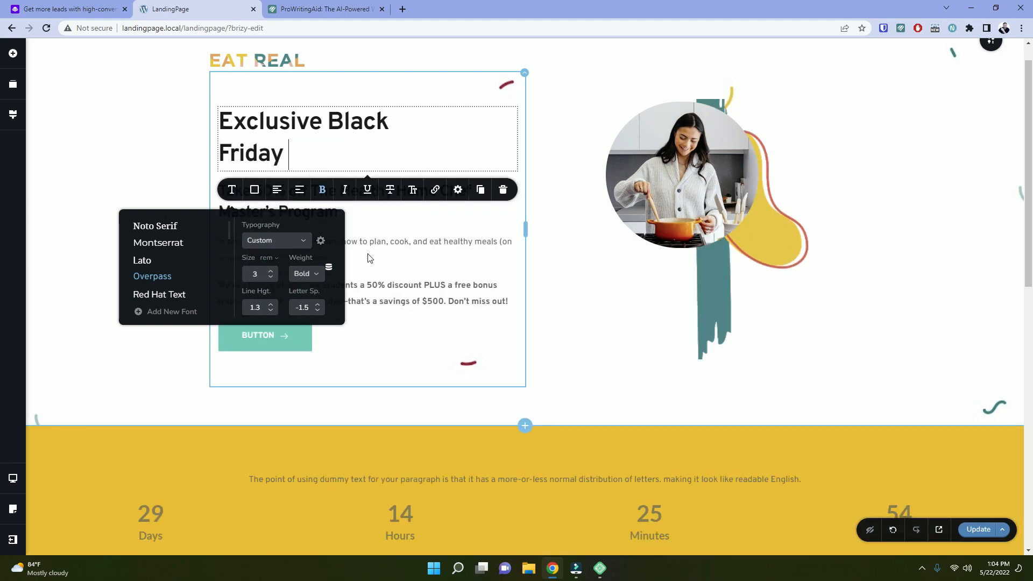
Set the font size of the description paragraph beginning "In this virtual series" to 1 rem.
click(392, 263)
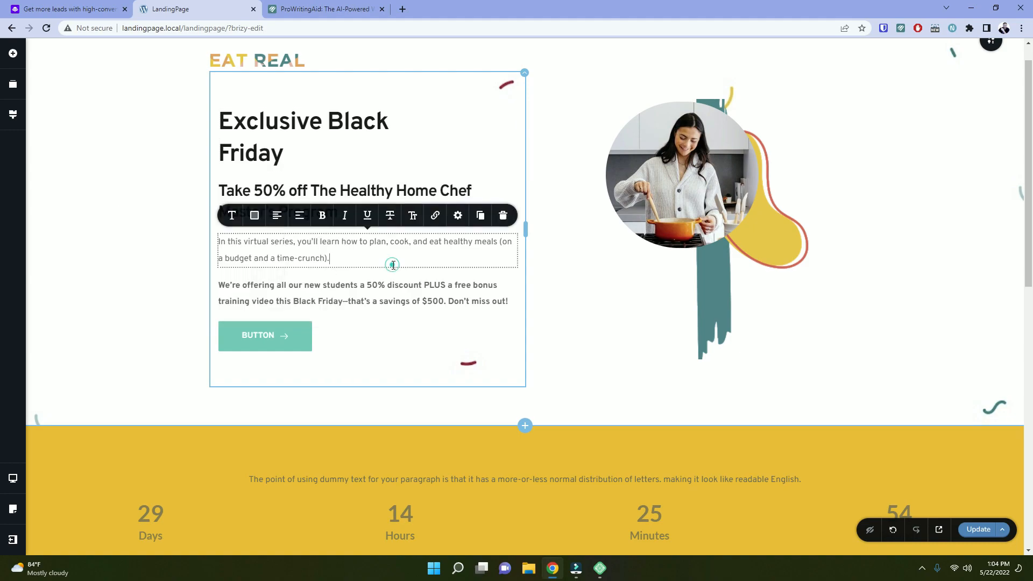
click(232, 215)
click(270, 130)
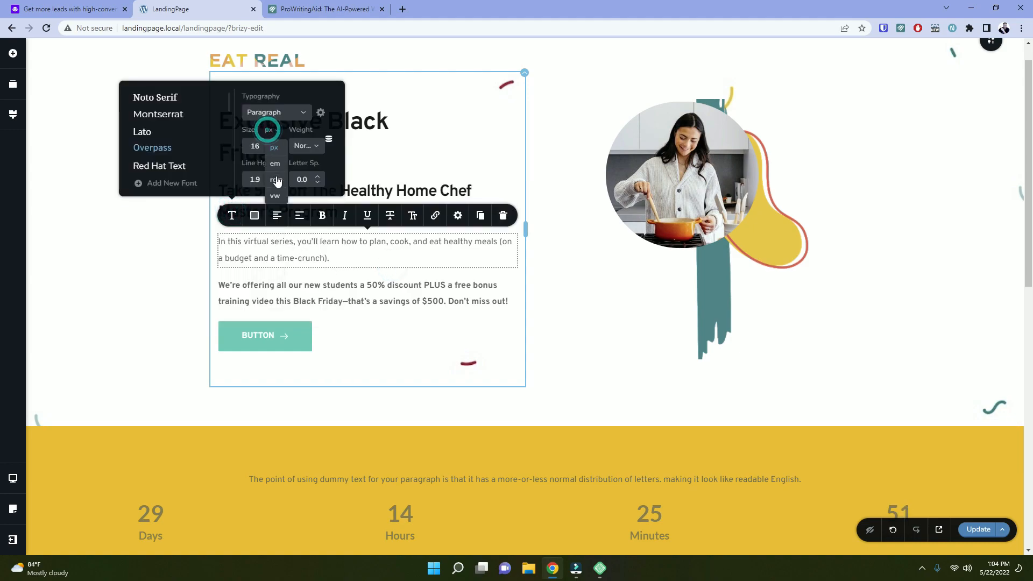
click(275, 179)
click(260, 147)
text(1)
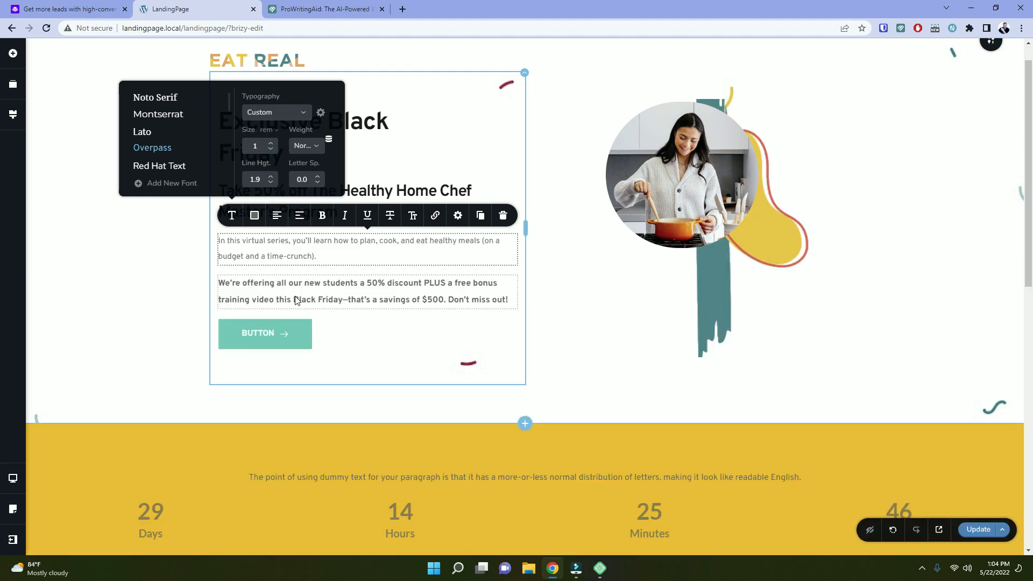
Set the font size of the whole bold offer paragraph above the button to 1 rem.
triple_click(301, 300)
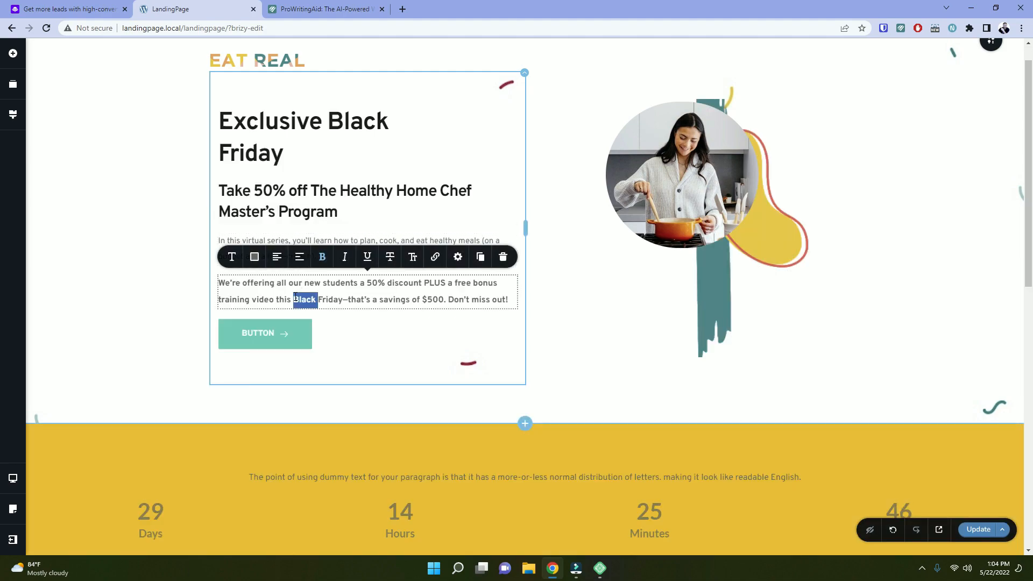
click(232, 257)
click(272, 172)
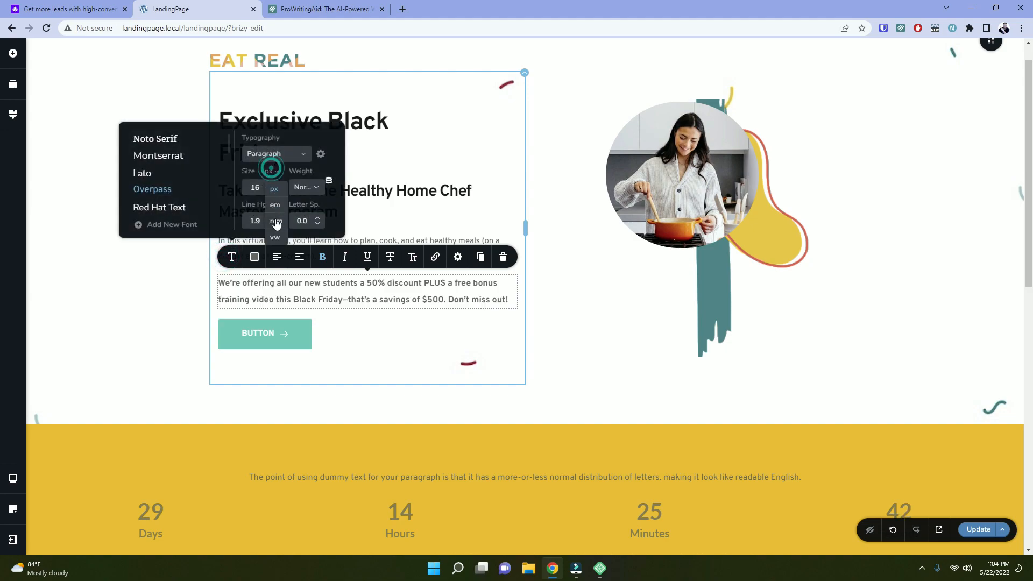
click(272, 182)
text(1)
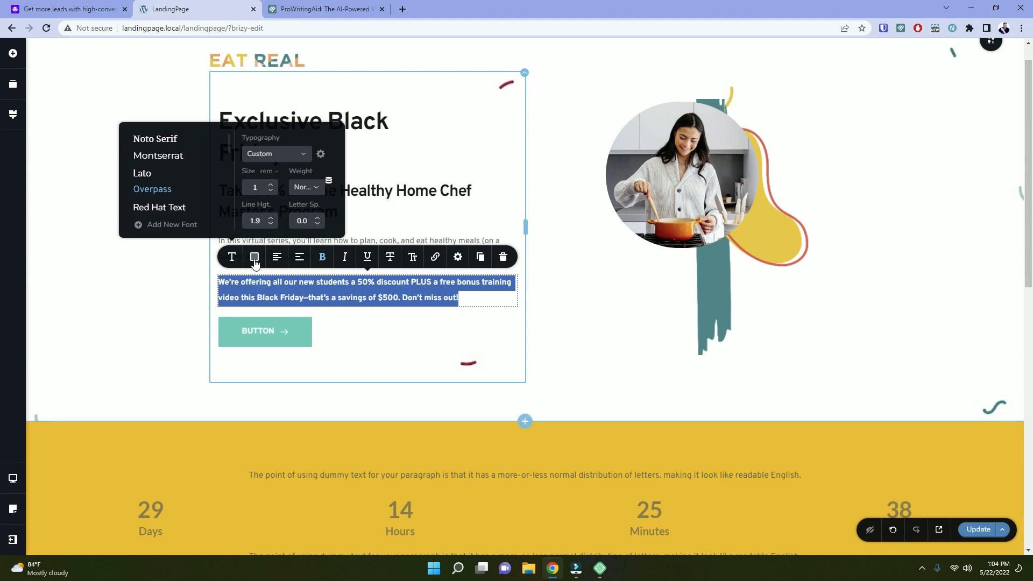
Recolor the bold offer paragraph to the same dark color as the headline.
click(255, 257)
click(163, 272)
triple_click(253, 249)
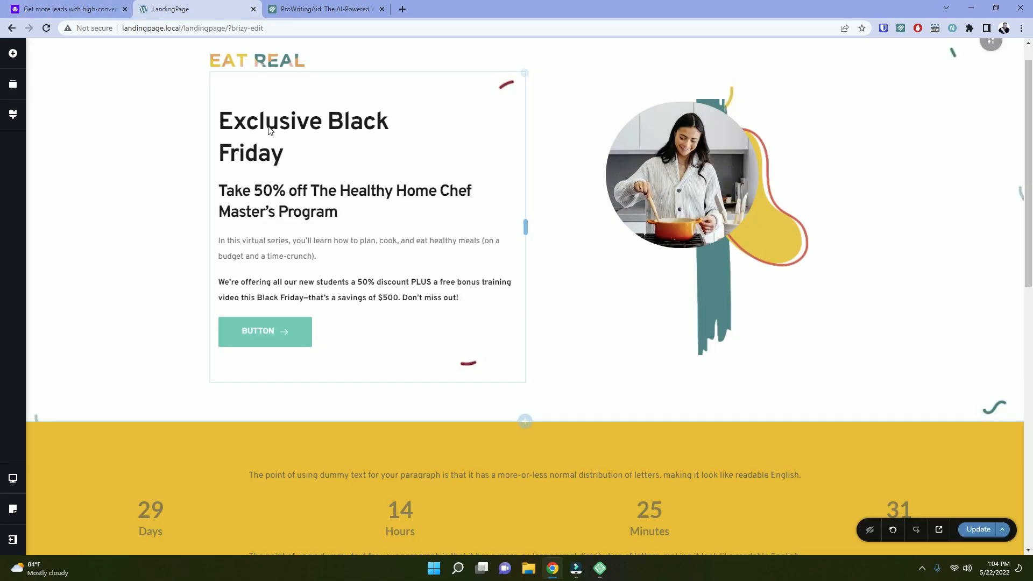
Restore the missing word "Offer" after "Friday" in the hero headline, keeping "Exclusive Black" together on the first line as in the template.
click(271, 131)
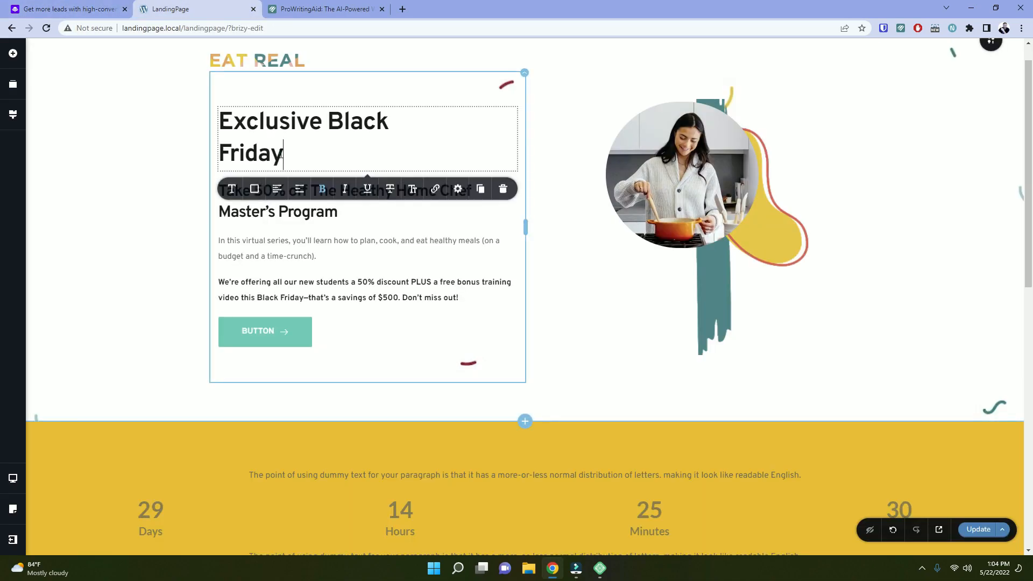
double_click(281, 154)
click(329, 118)
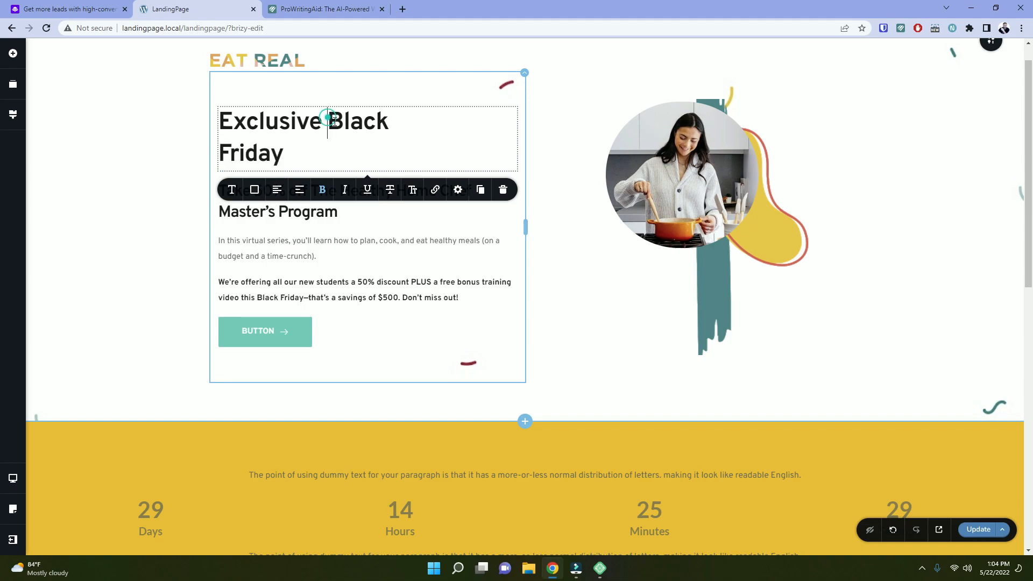
key(Return)
click(79, 9)
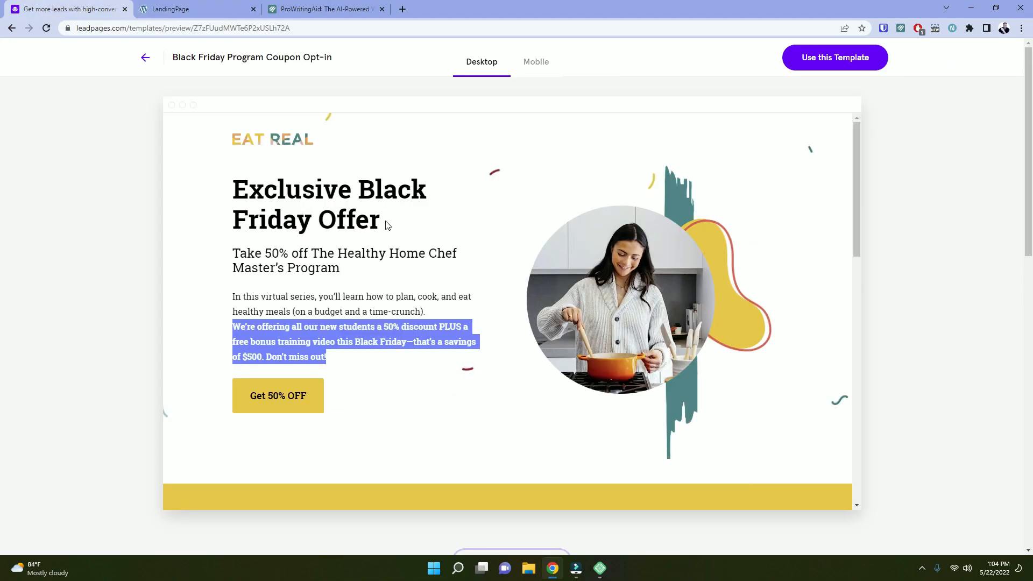
click(170, 9)
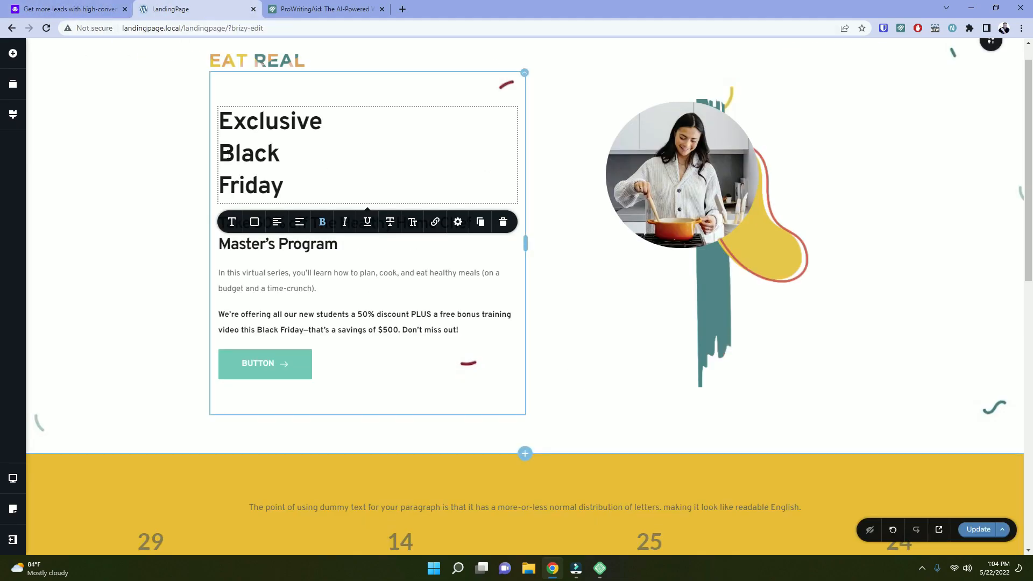
key(BackSpace)
text(Offer)
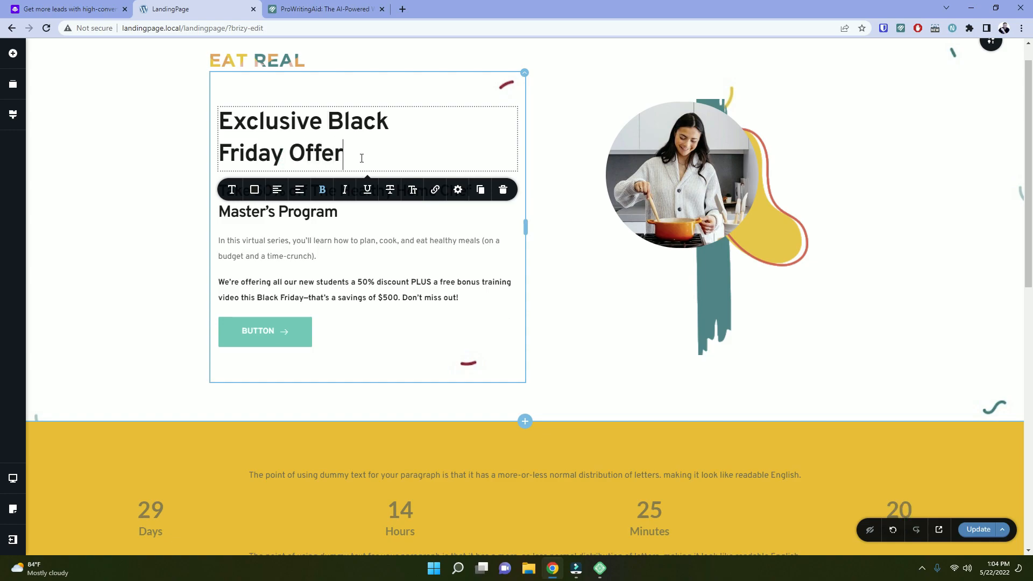
Add the Google font Roboto Slab to the site's available fonts from the hero headline's typography settings.
triple_click(324, 161)
click(231, 190)
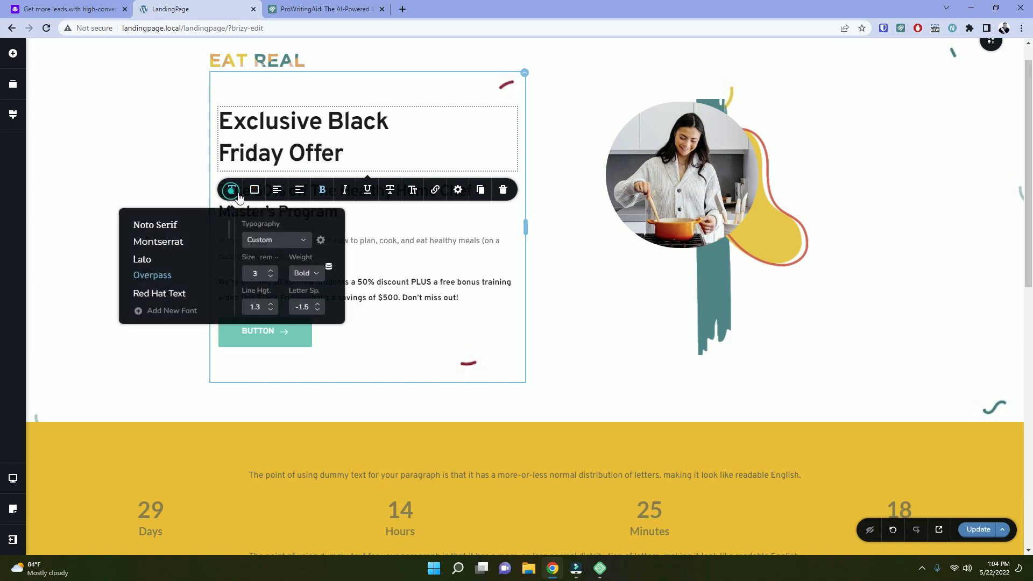
click(281, 241)
click(281, 241)
click(157, 311)
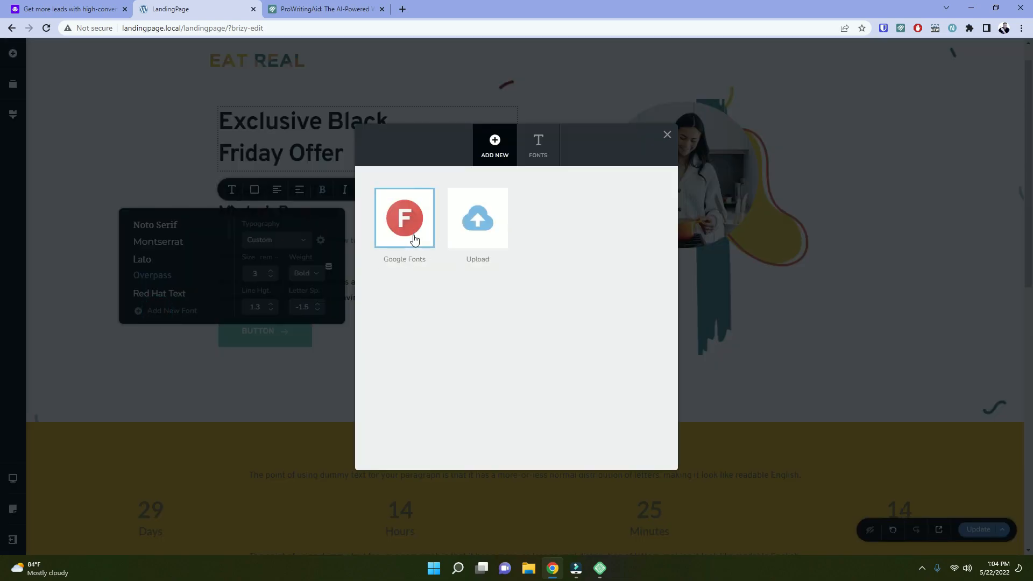
click(419, 218)
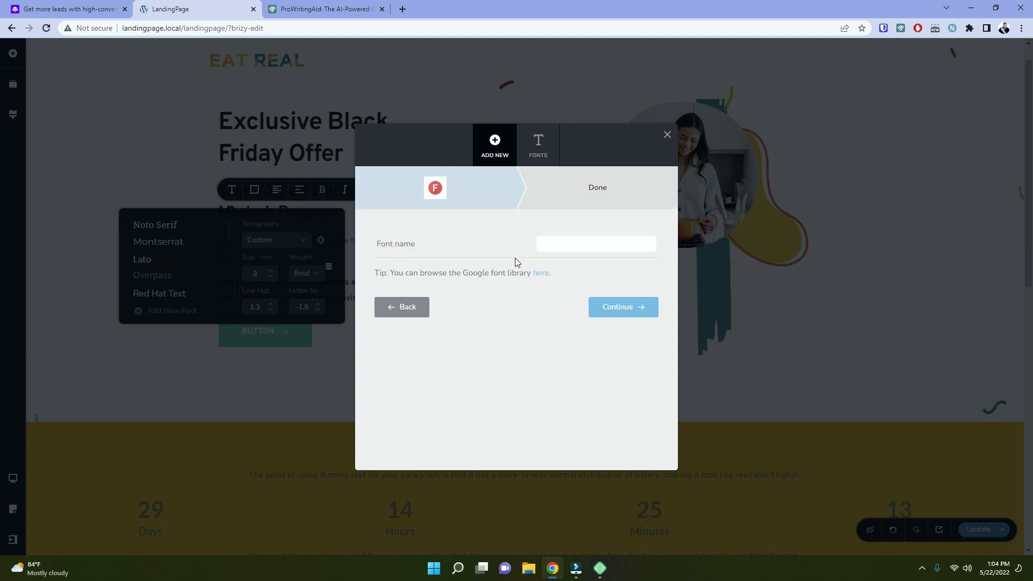
click(571, 243)
text(R)
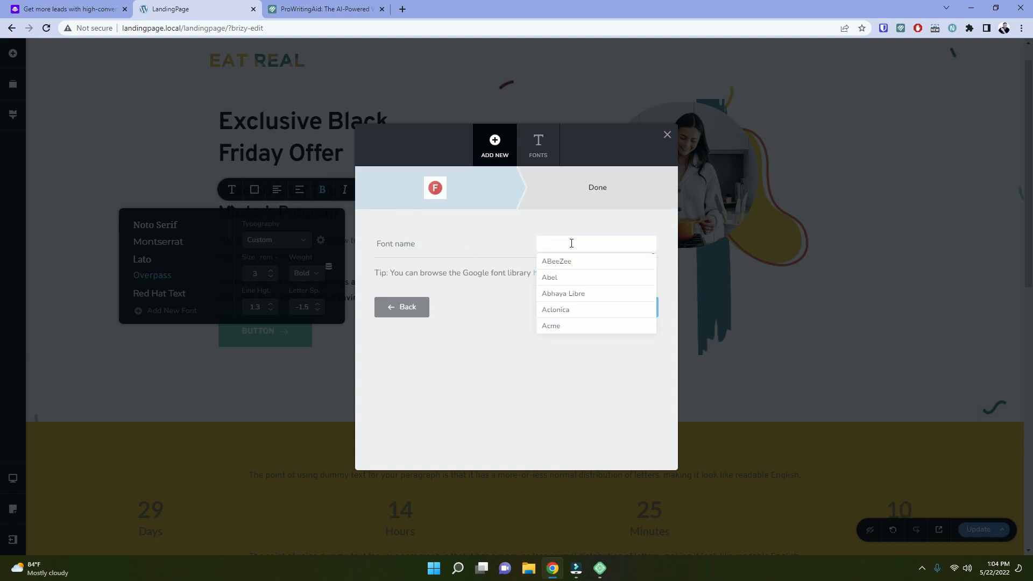
text(obot)
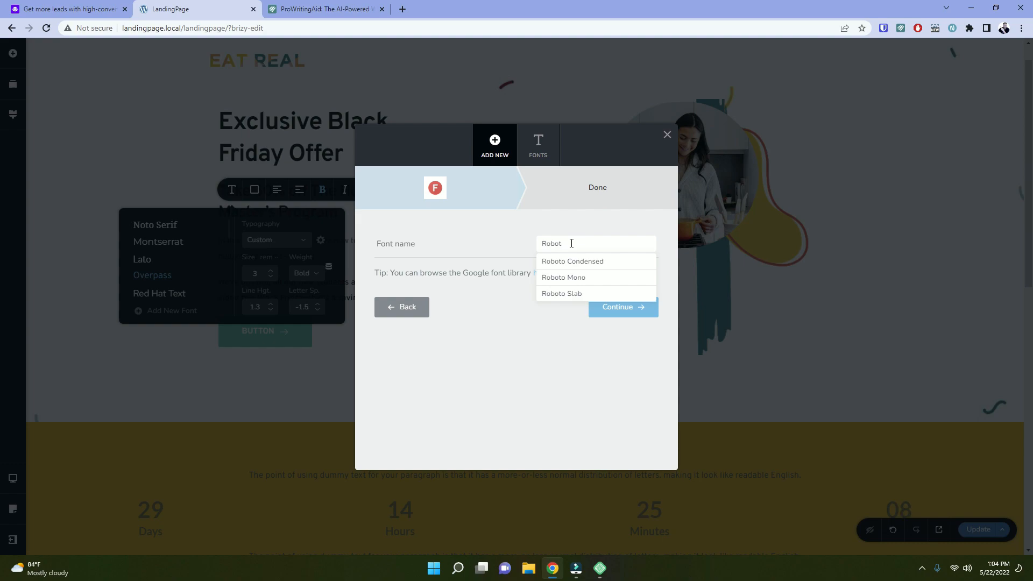
click(552, 294)
click(622, 306)
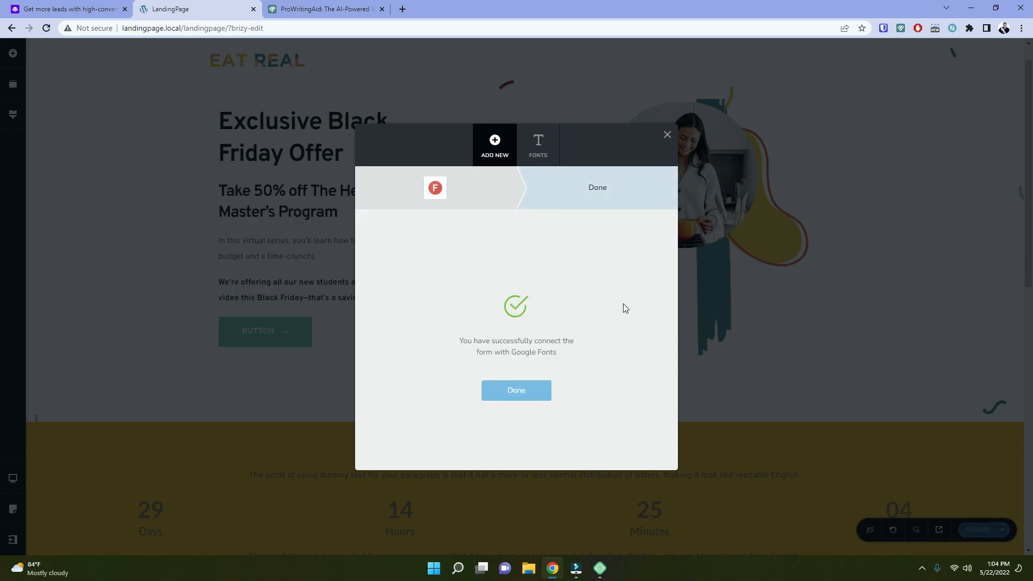
click(509, 389)
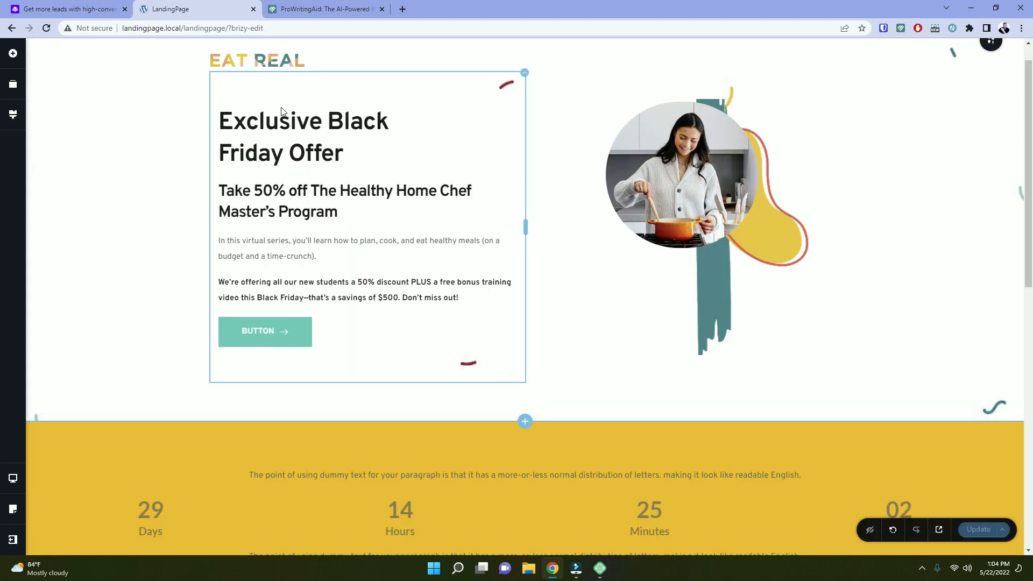
Change the font of the hero headline "Exclusive Black Friday Offer" to Roboto Slab.
triple_click(321, 152)
click(382, 163)
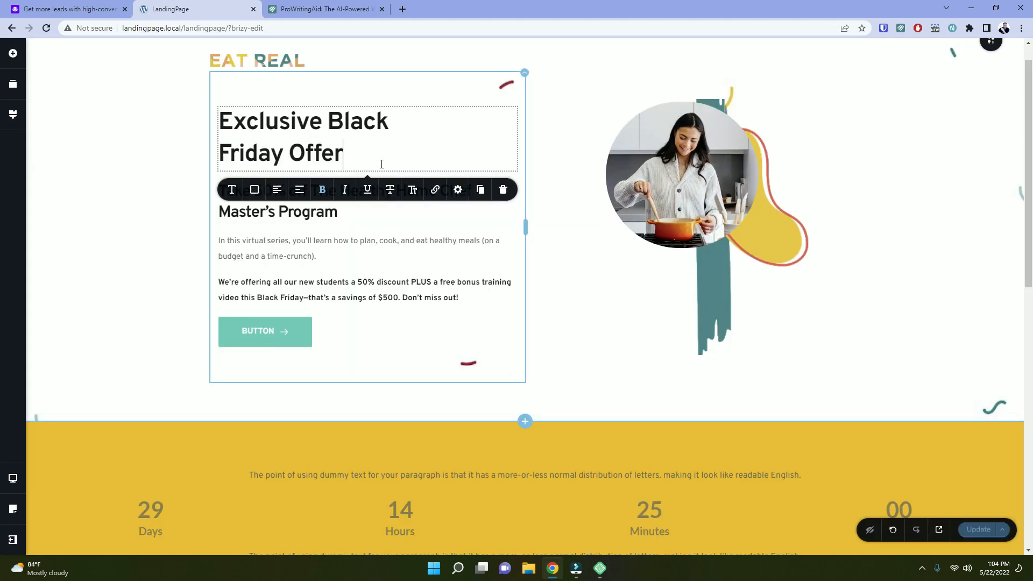
triple_click(369, 161)
click(232, 189)
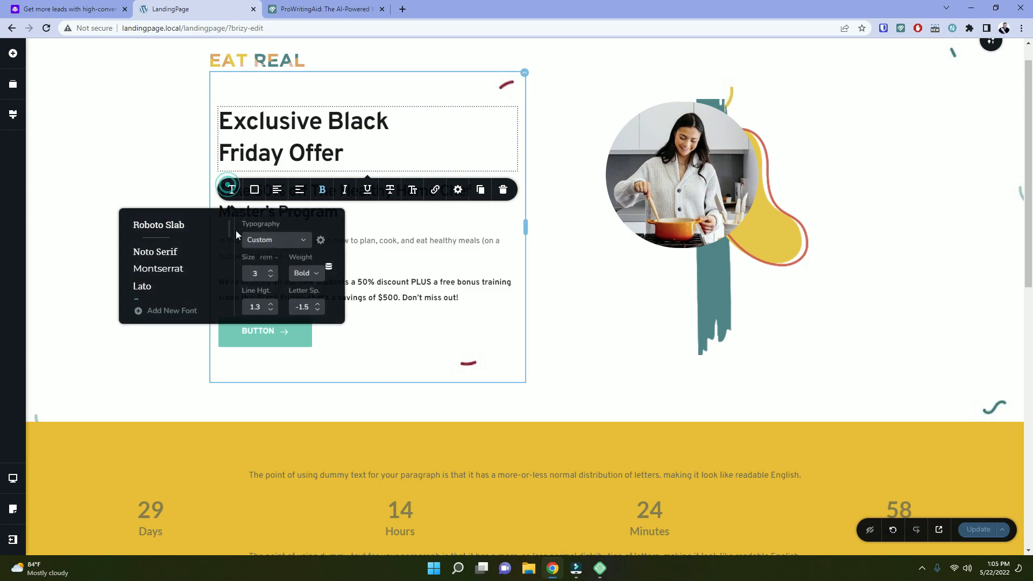
click(159, 225)
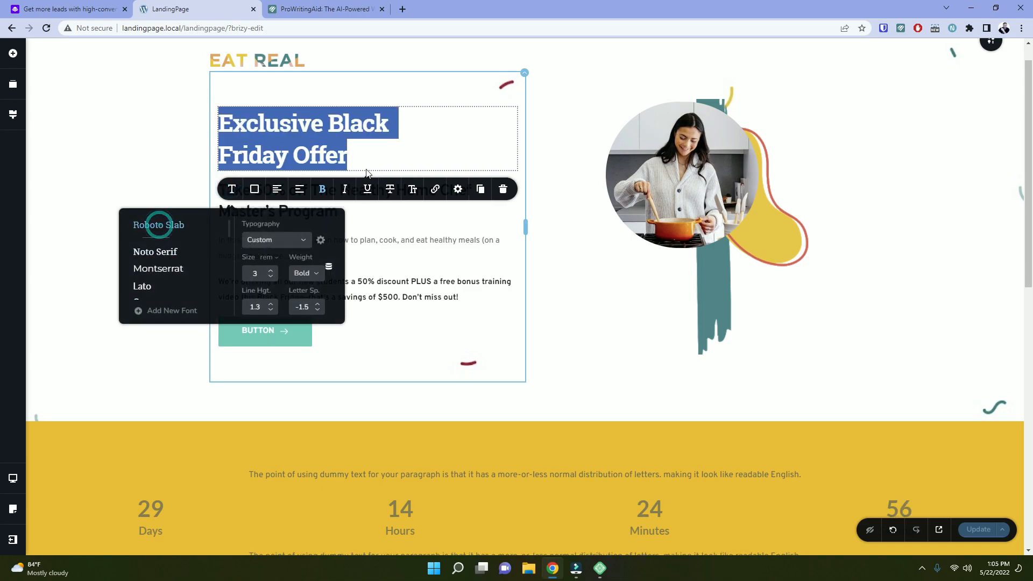
click(342, 175)
Change the font of the subheading "Take 50% off The Healthy Home Chef Master's Program" to Roboto Slab.
triple_click(329, 221)
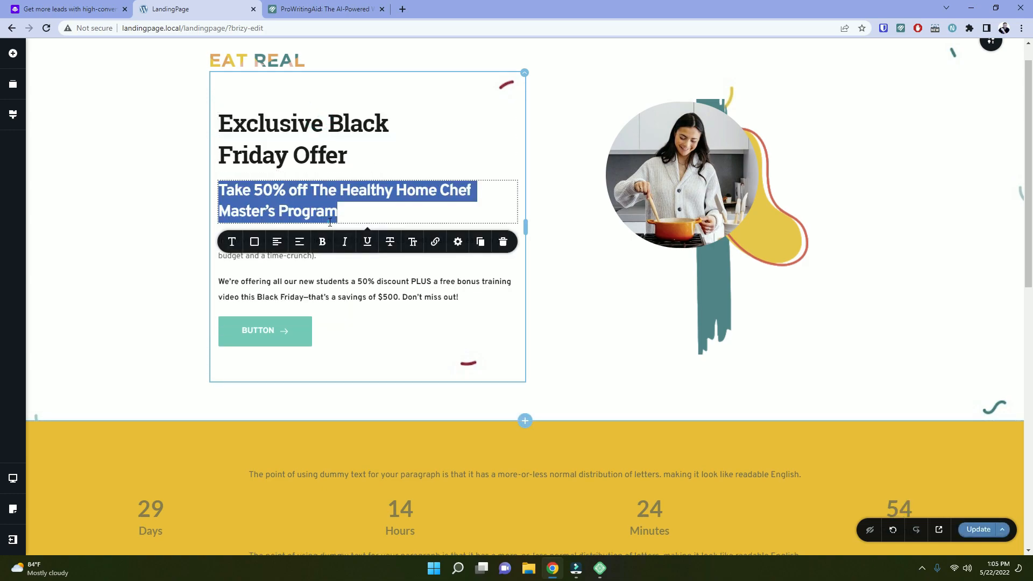
click(230, 243)
click(202, 277)
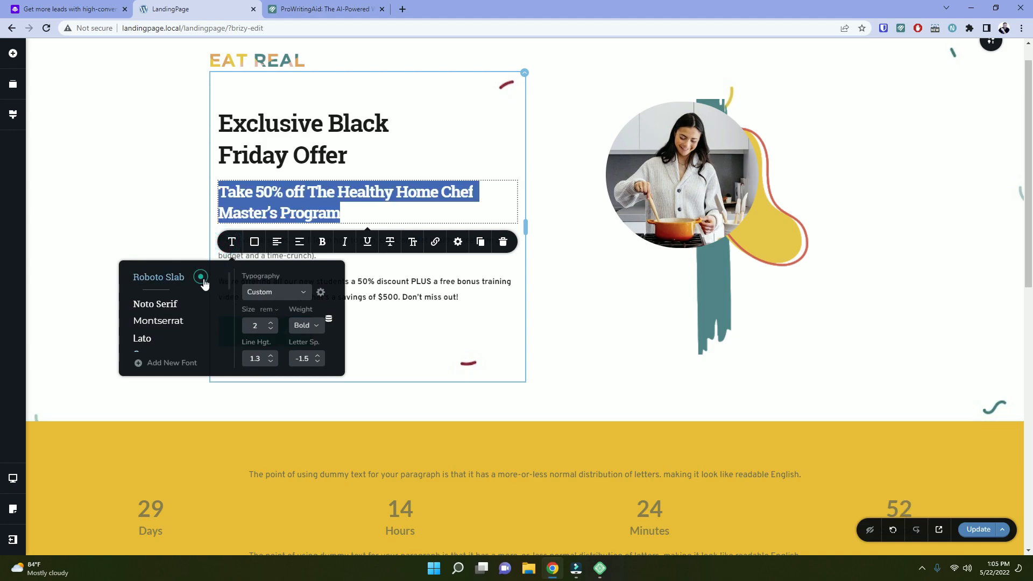
Change the font of the bold offer paragraph above the hero button to Roboto Slab.
triple_click(408, 281)
click(232, 257)
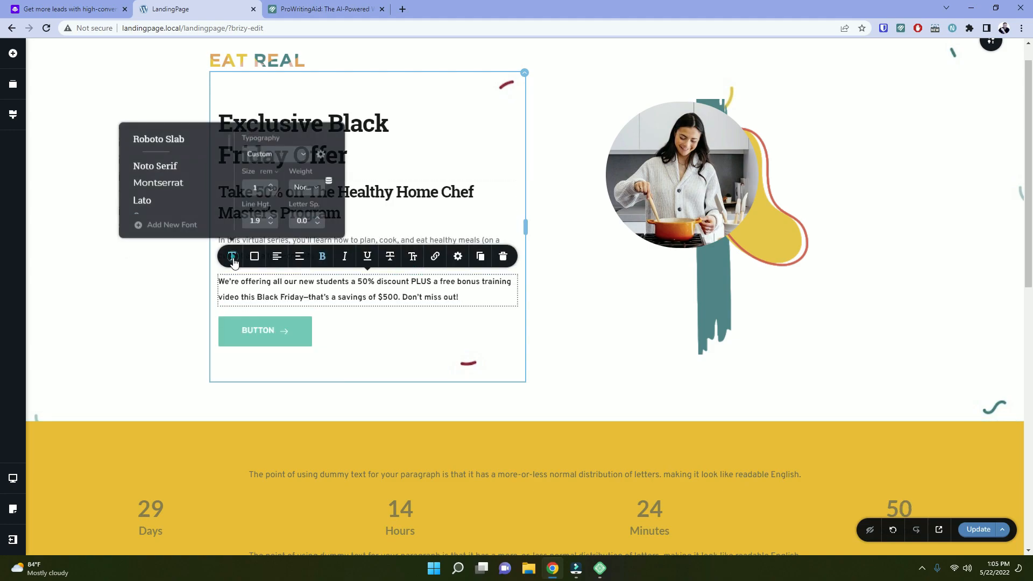
click(160, 139)
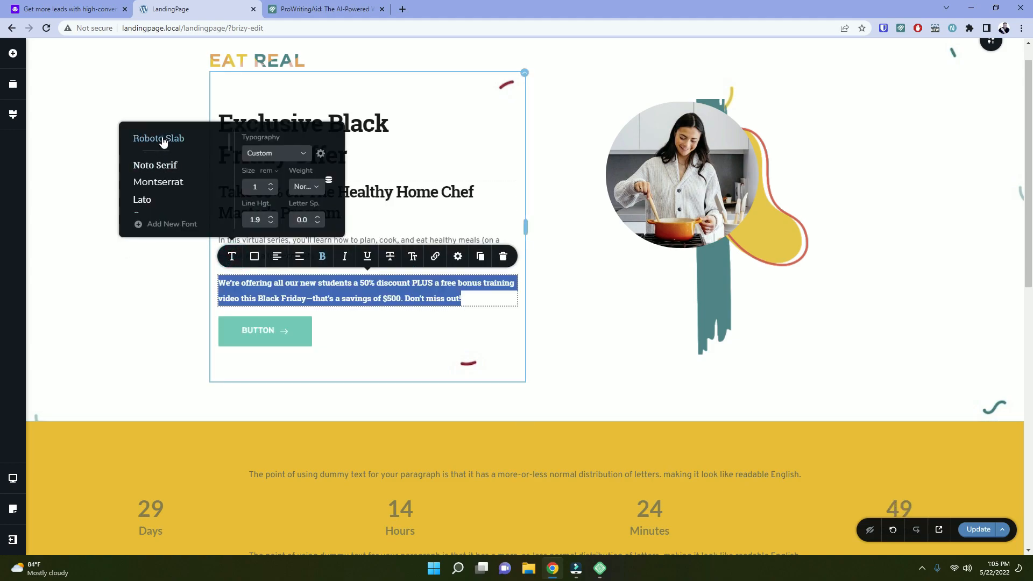
Change the font of the description paragraph beginning "In this virtual series" to Roboto Slab.
triple_click(380, 238)
click(232, 215)
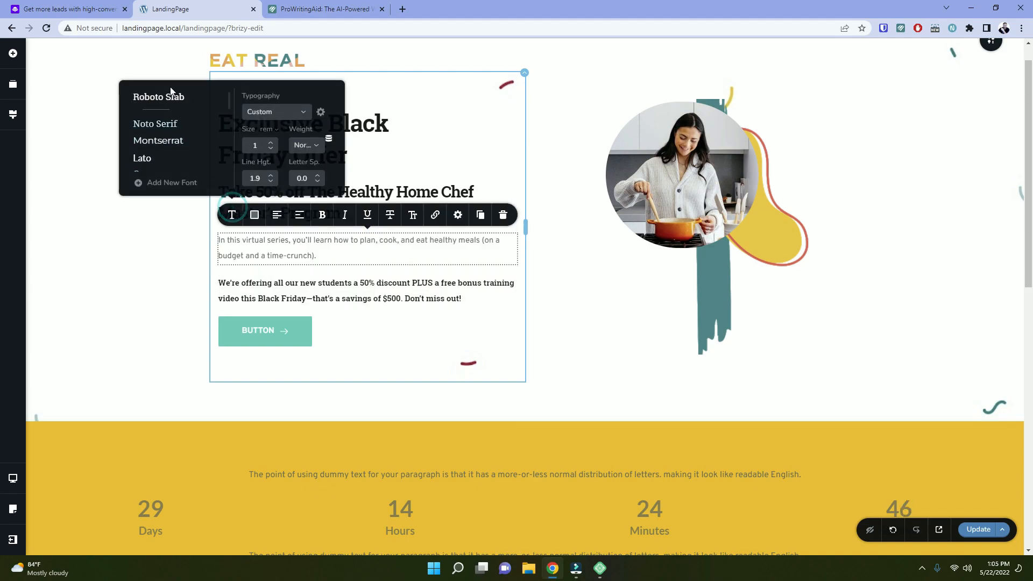
click(159, 97)
click(324, 297)
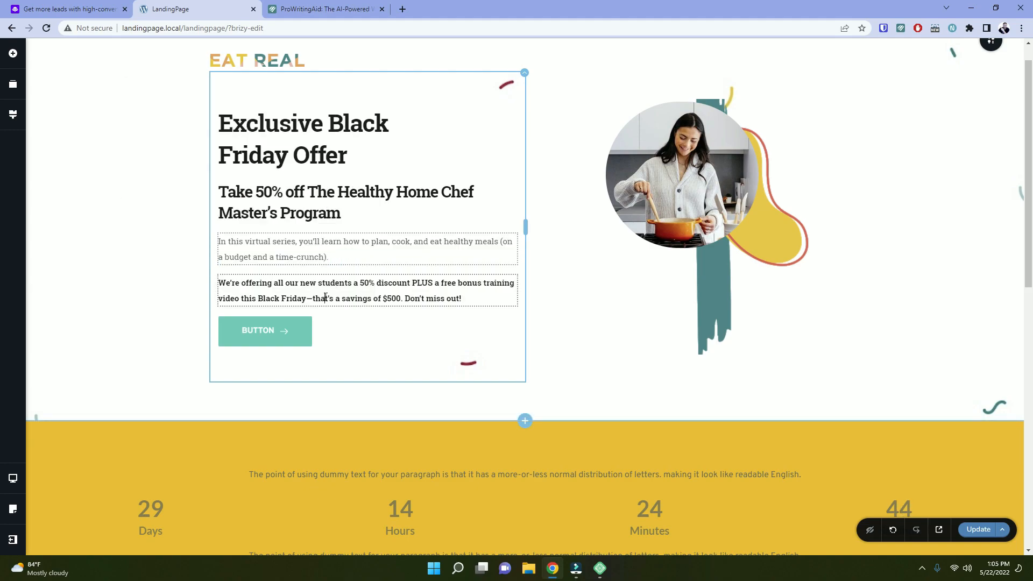
click(162, 275)
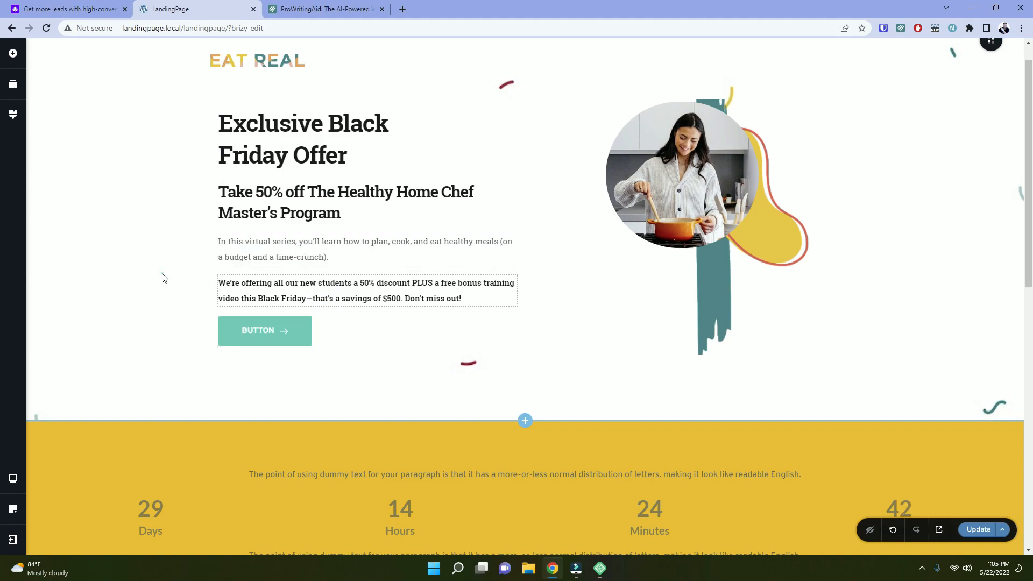
Check the hero button in the Leadpages template, and copy the hex code #ffb700 from the yellow countdown section's overlay color in Brizy.
click(93, 6)
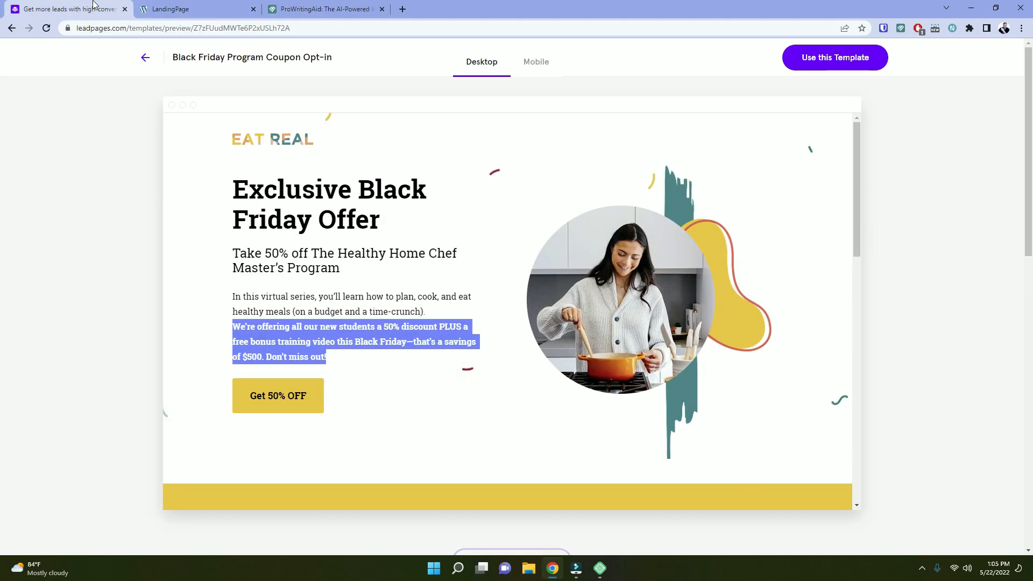
click(219, 5)
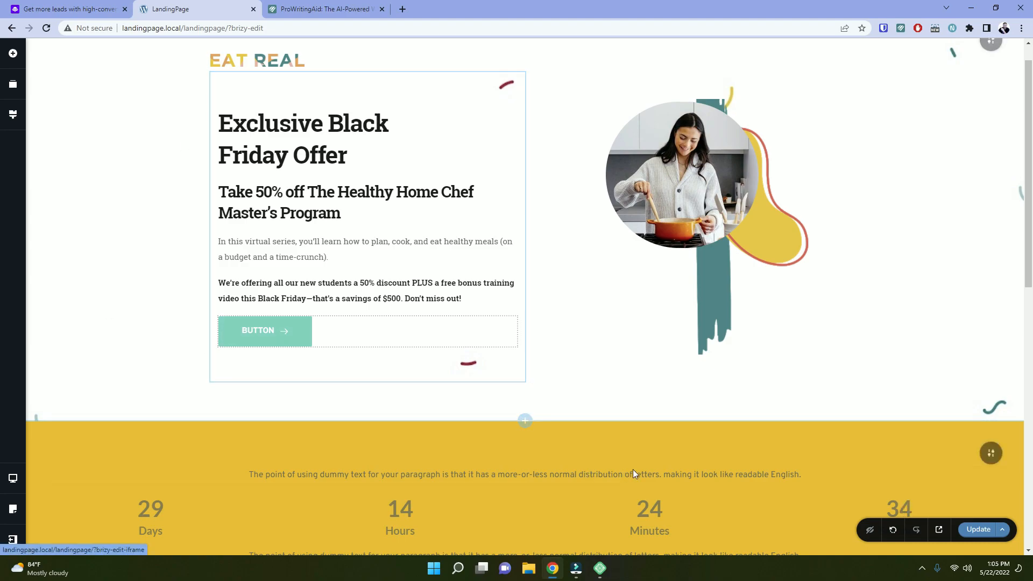
click(993, 461)
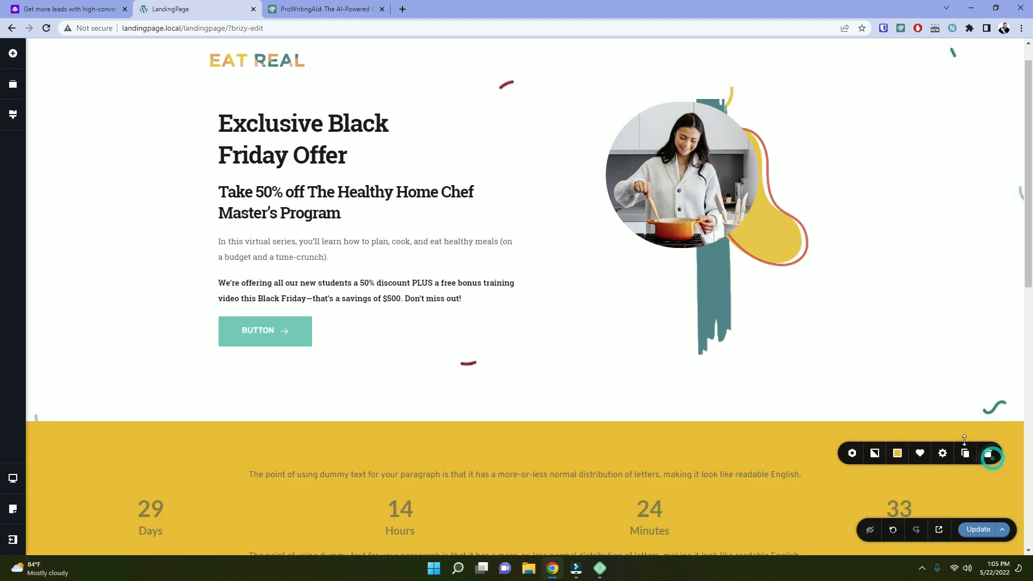
click(898, 453)
scroll(901, 490, down, 2)
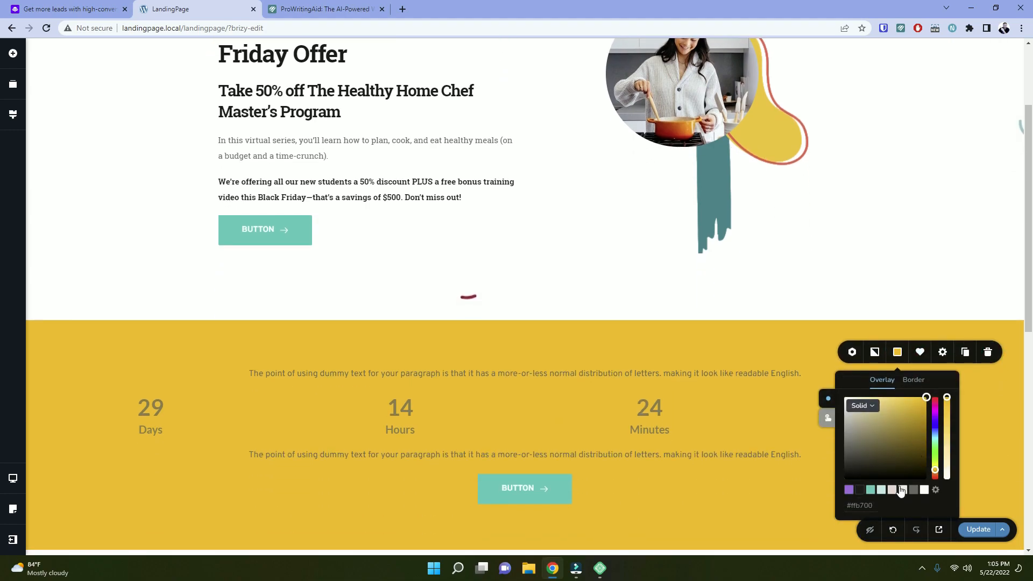
right_click(868, 506)
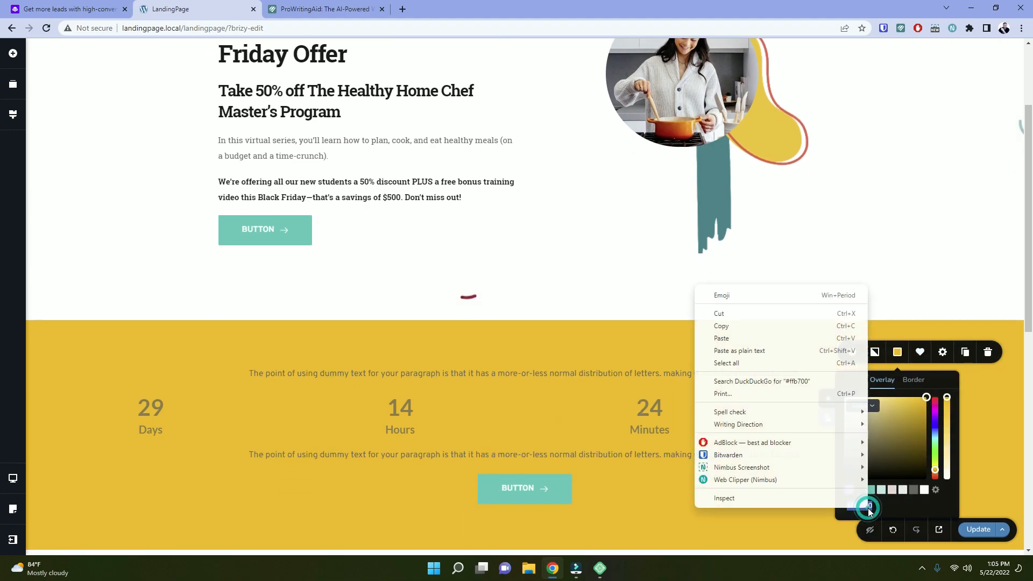
click(731, 328)
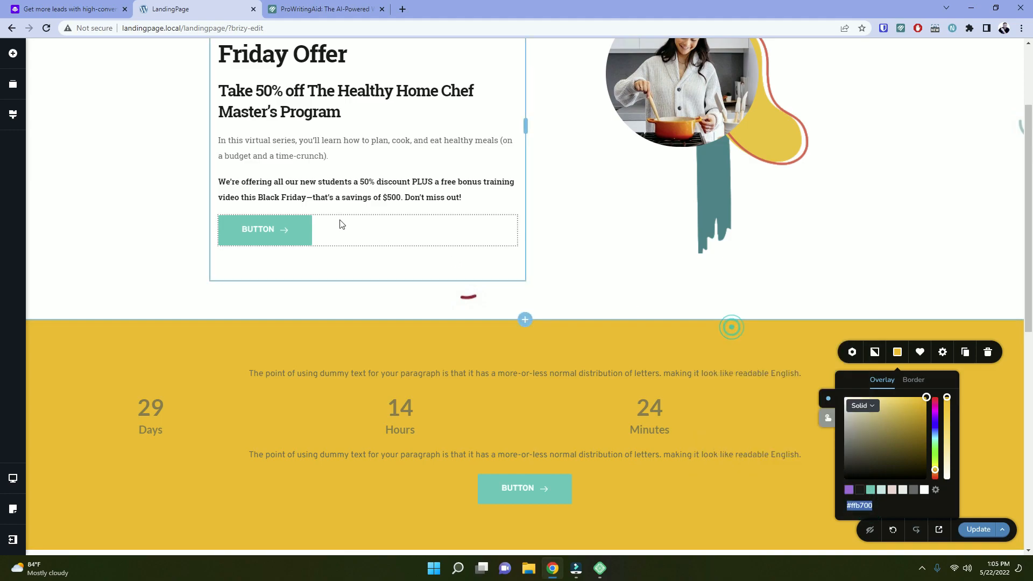
Set the hero button's background color to #FFB700 by pasting the copied hex code.
click(291, 228)
click(299, 264)
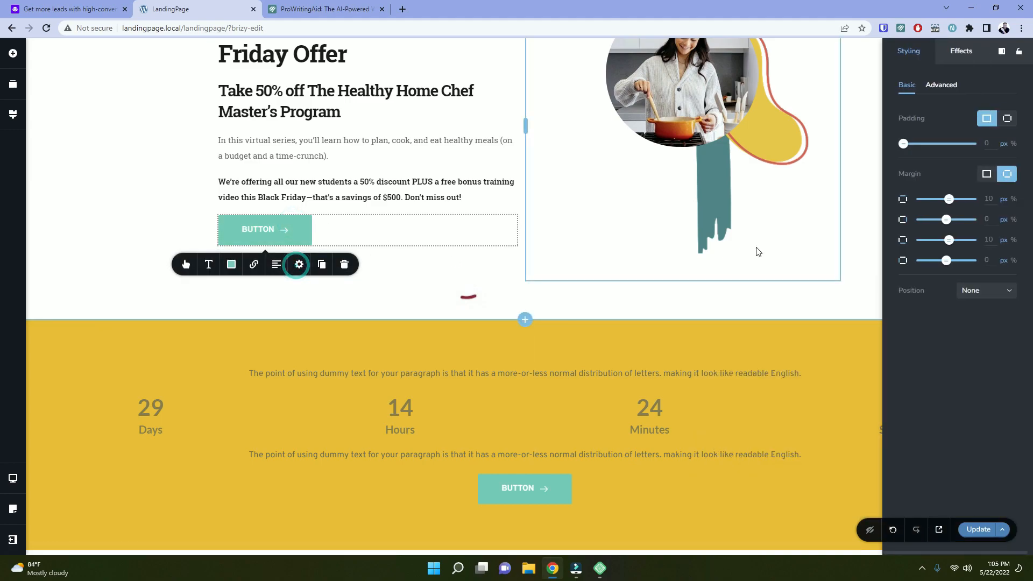
click(230, 264)
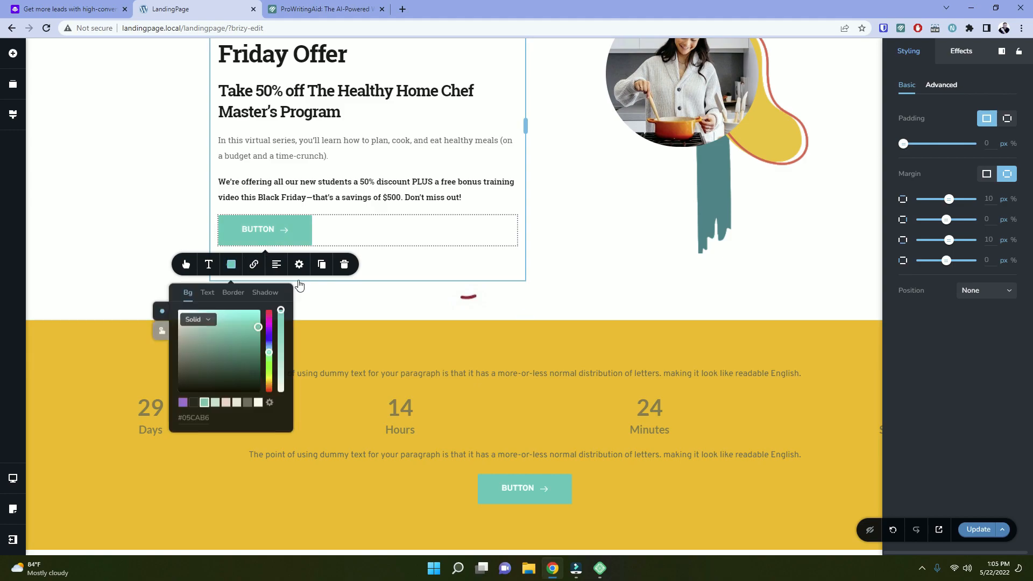
double_click(198, 418)
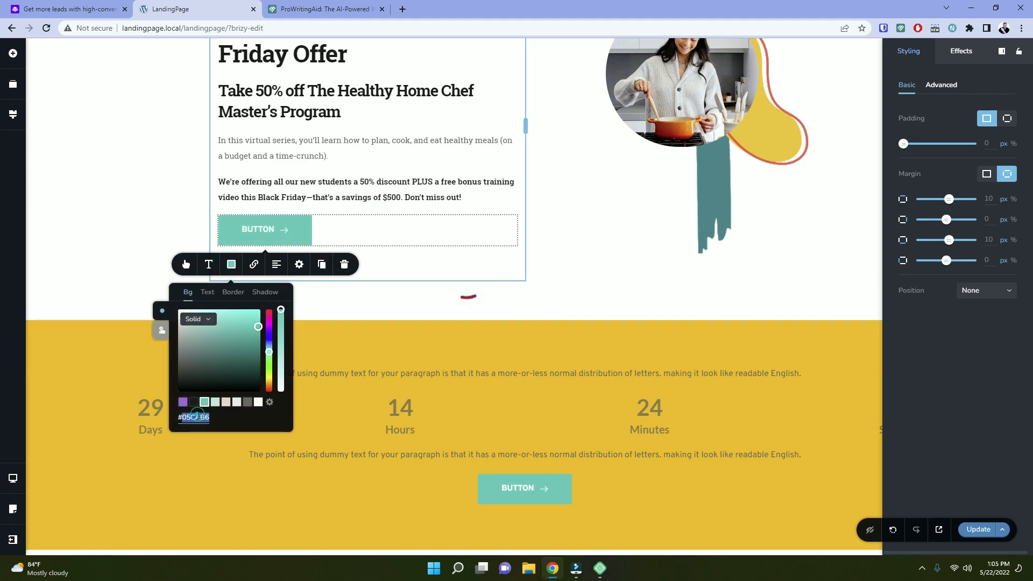
right_click(198, 418)
click(183, 418)
right_click(184, 418)
click(253, 248)
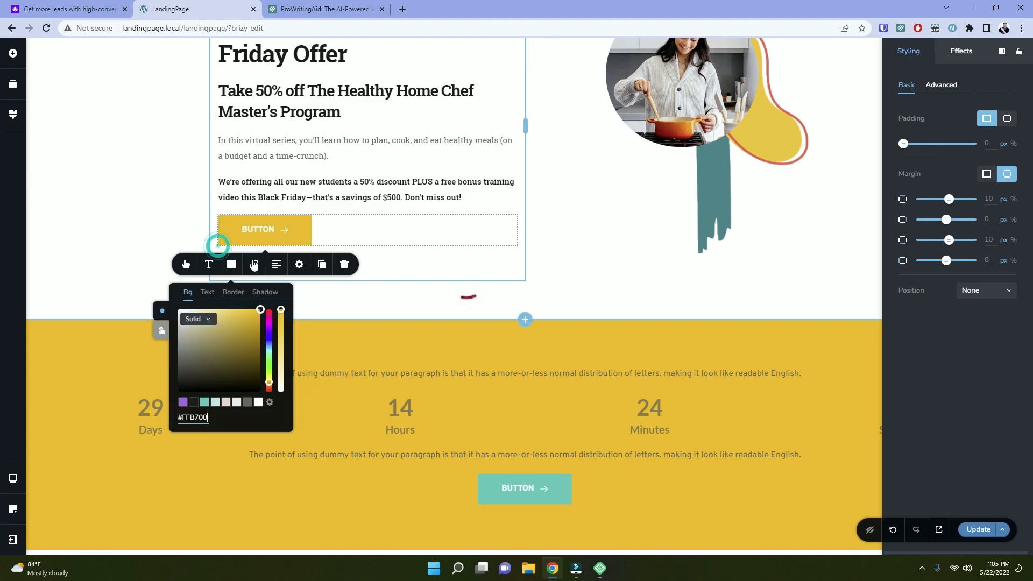
Compare the hero button with the Leadpages template and remove the arrow icon from the Brizy button.
click(80, 7)
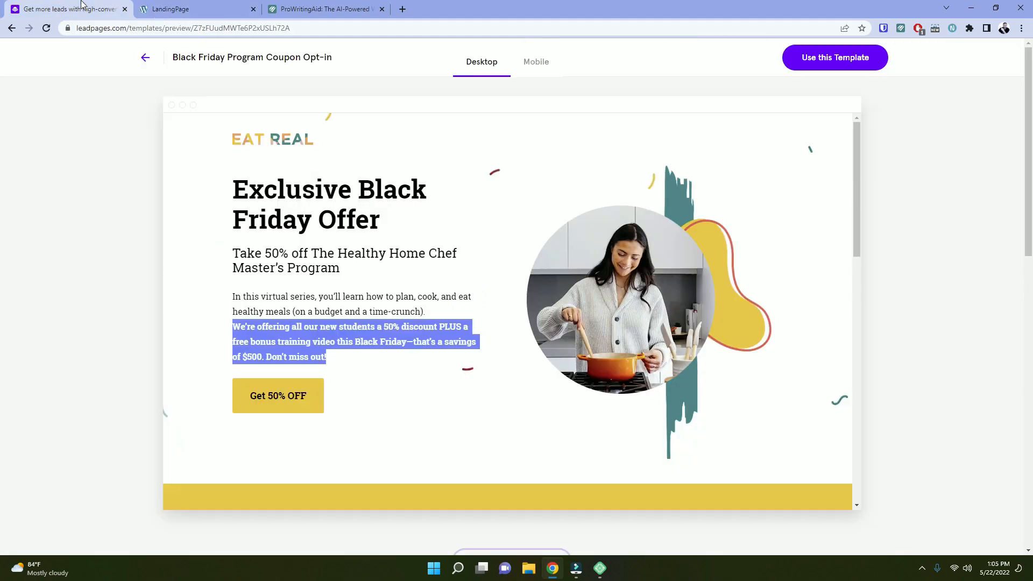
click(155, 5)
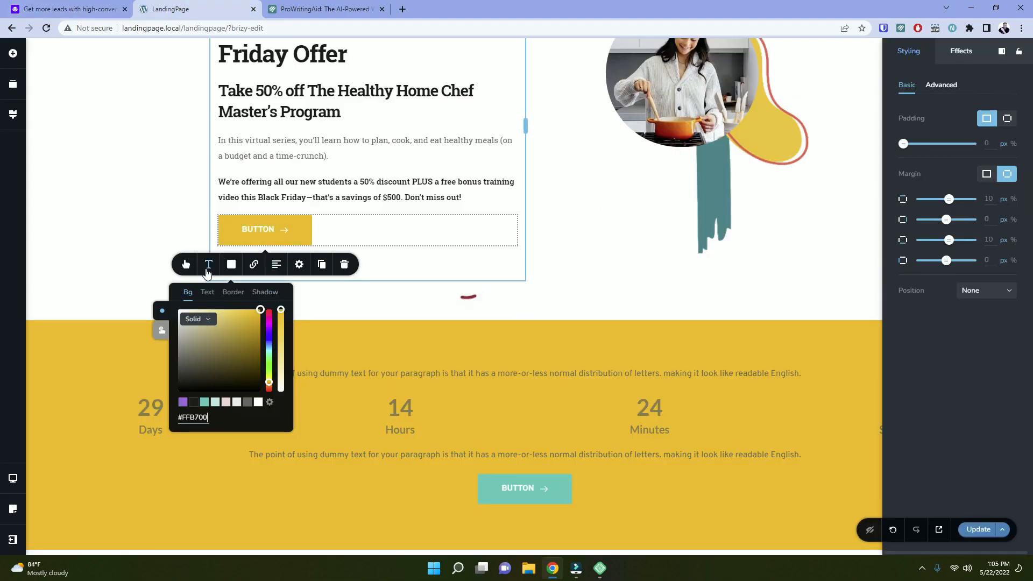
click(186, 264)
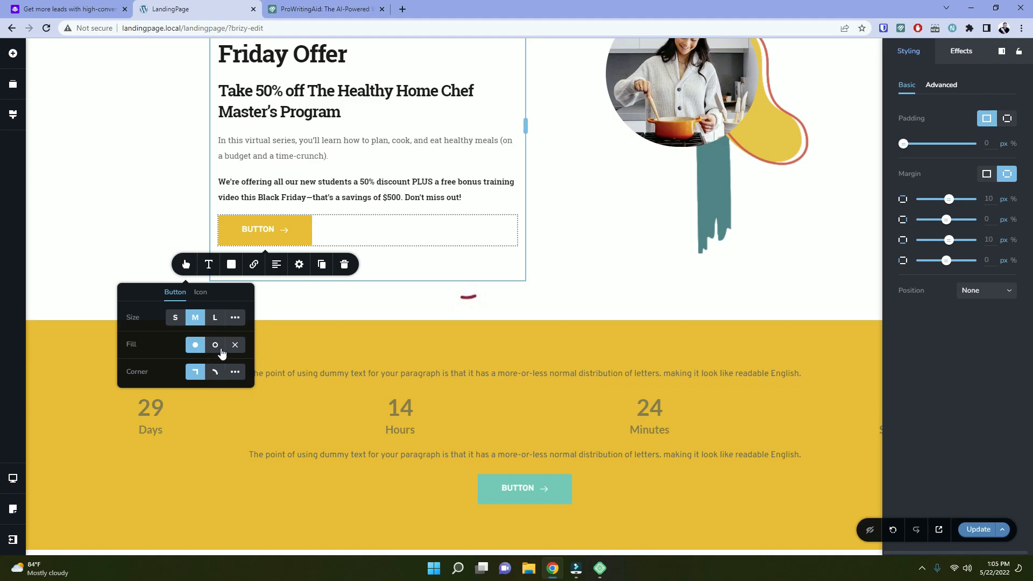
click(201, 295)
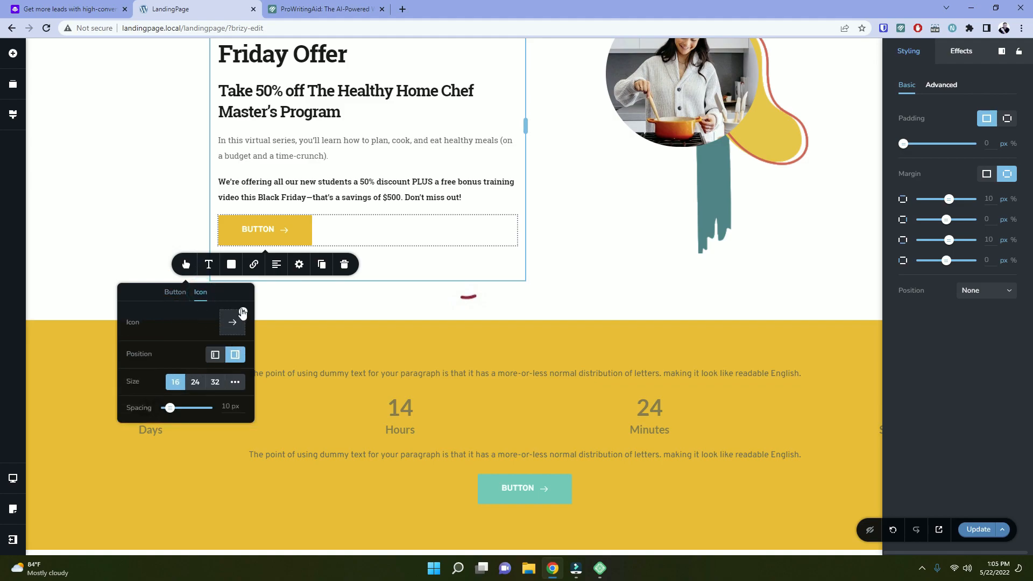
click(242, 312)
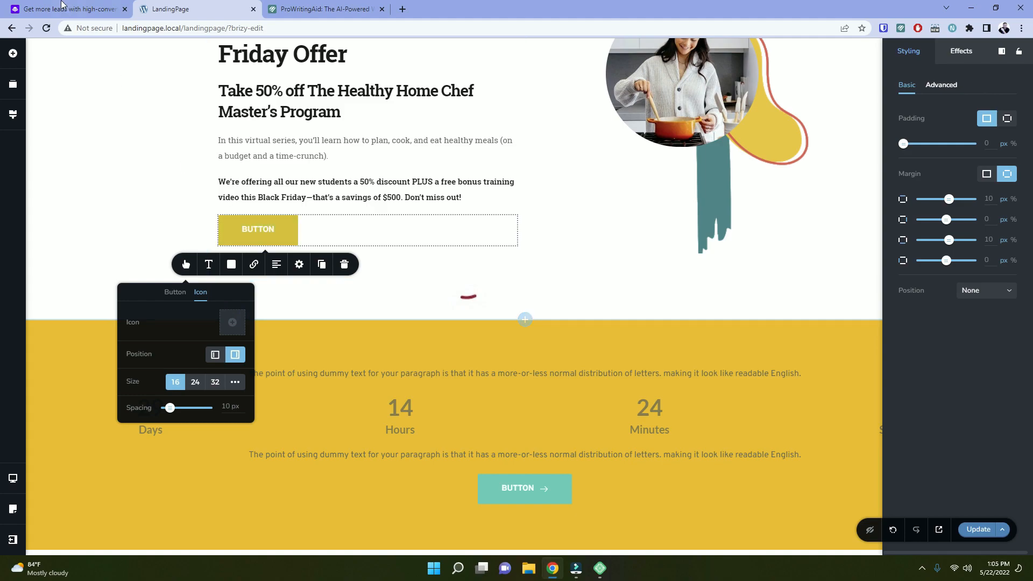
Copy the button text "Get 50% OFF" from the Leadpages template and return to the Brizy landing page.
click(62, 7)
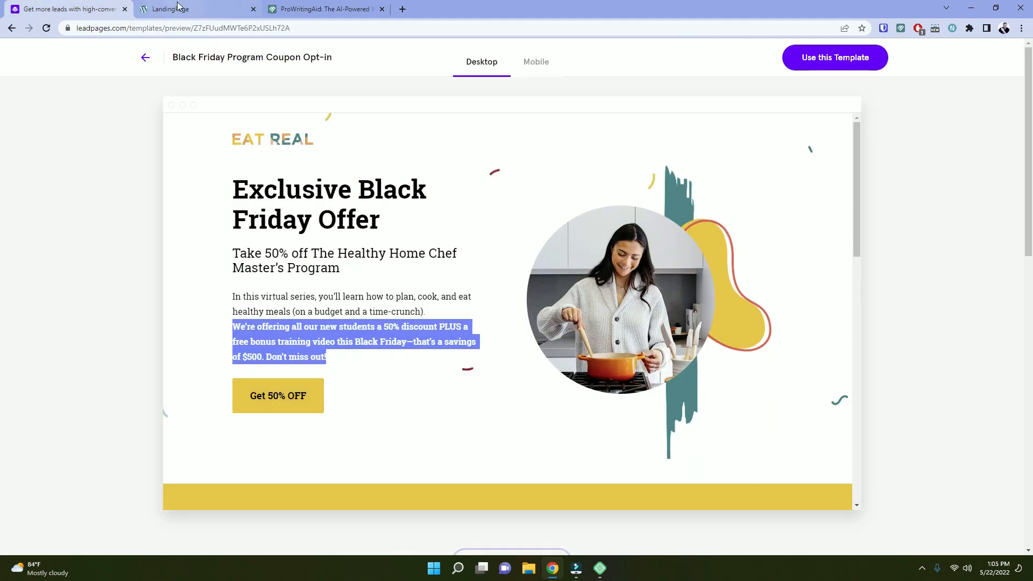
drag(347, 401, 251, 395)
right_click(251, 394)
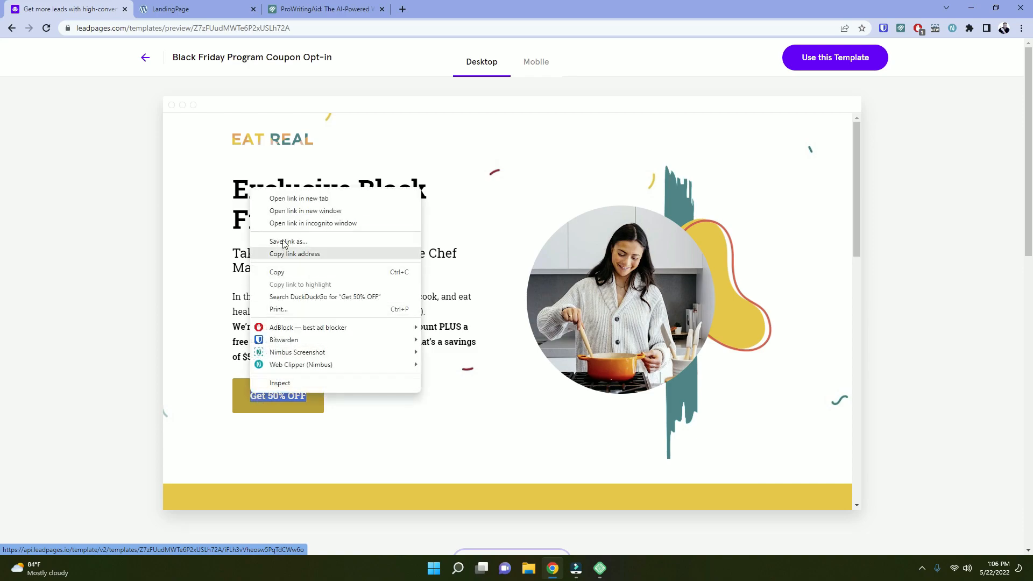
click(279, 273)
click(226, 8)
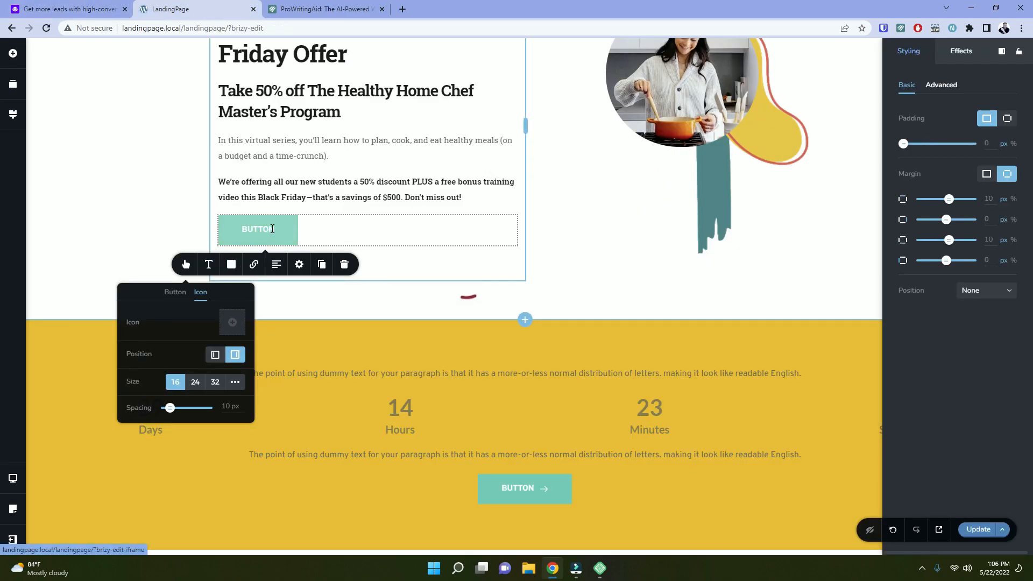
Replace the hero button's text with the copied "Get 50% OFF" and set its font to Roboto Slab.
click(272, 229)
double_click(272, 229)
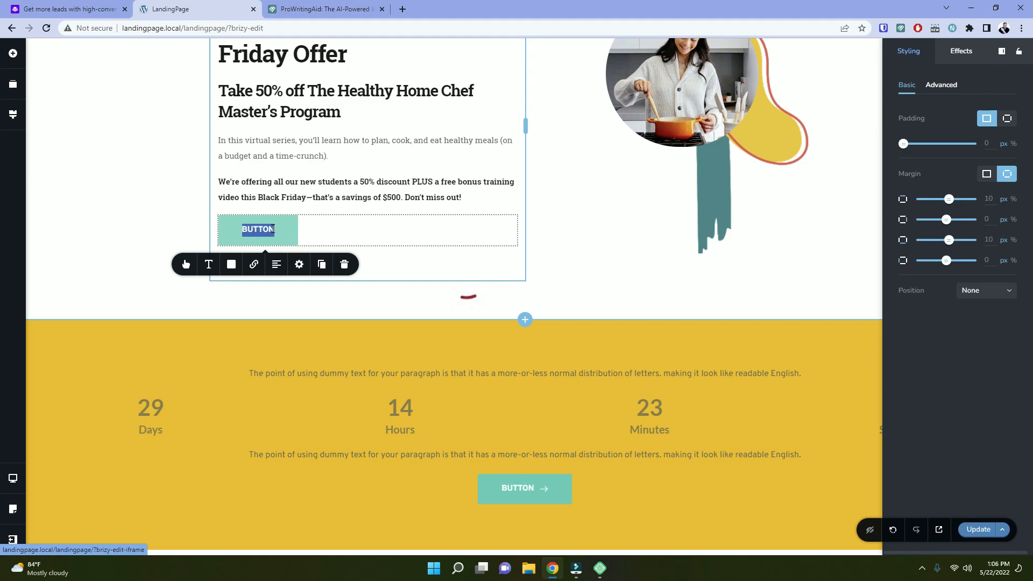
key(ctrl+v)
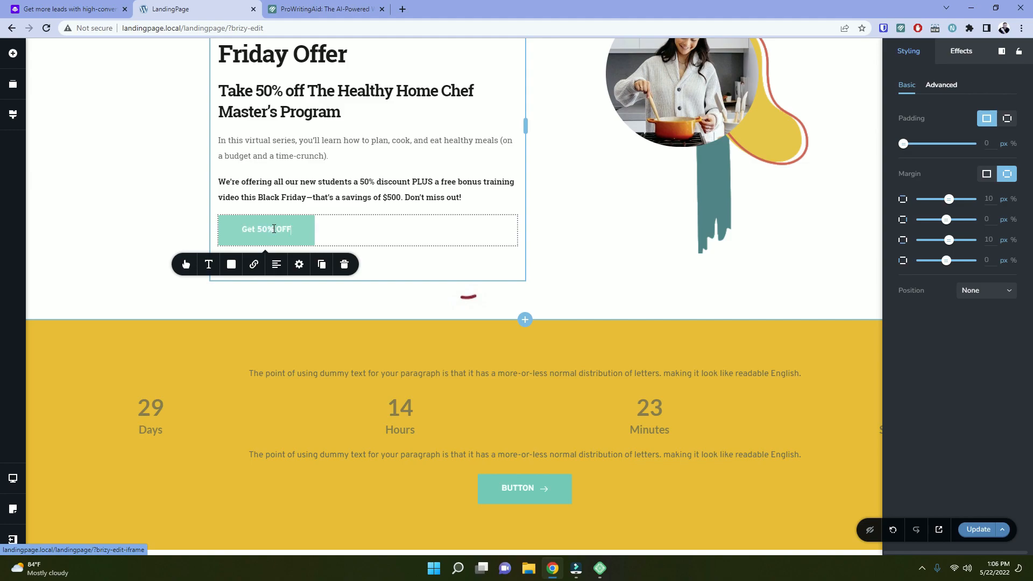
triple_click(275, 229)
click(208, 264)
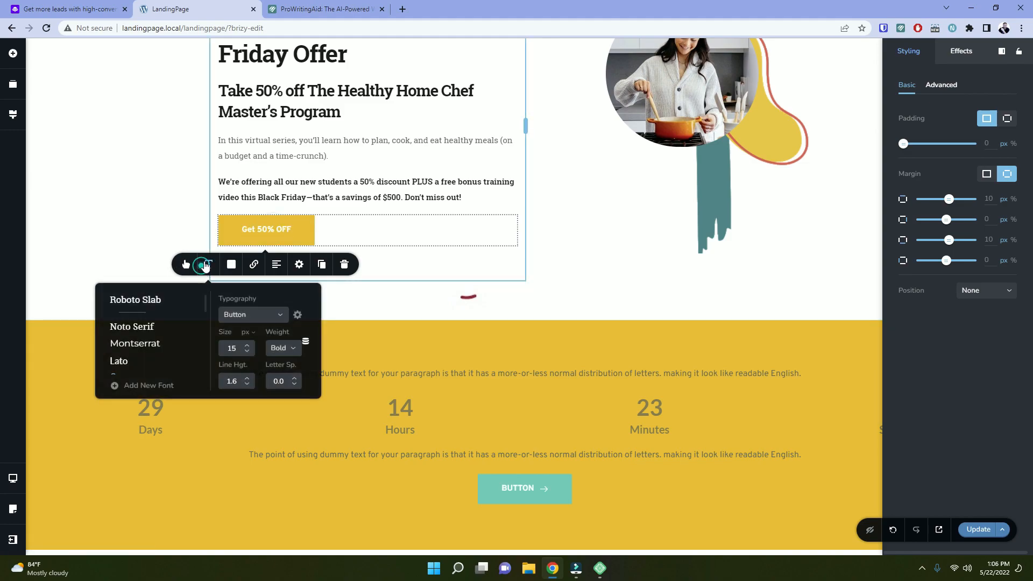
click(140, 299)
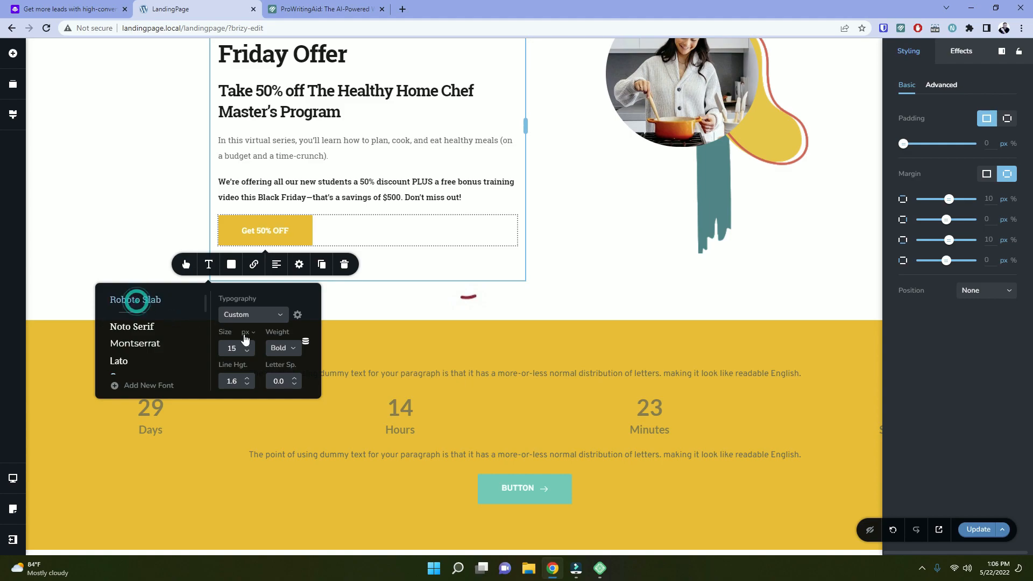
Switch the hero button's font size unit to rem and set the size to 2.
click(247, 332)
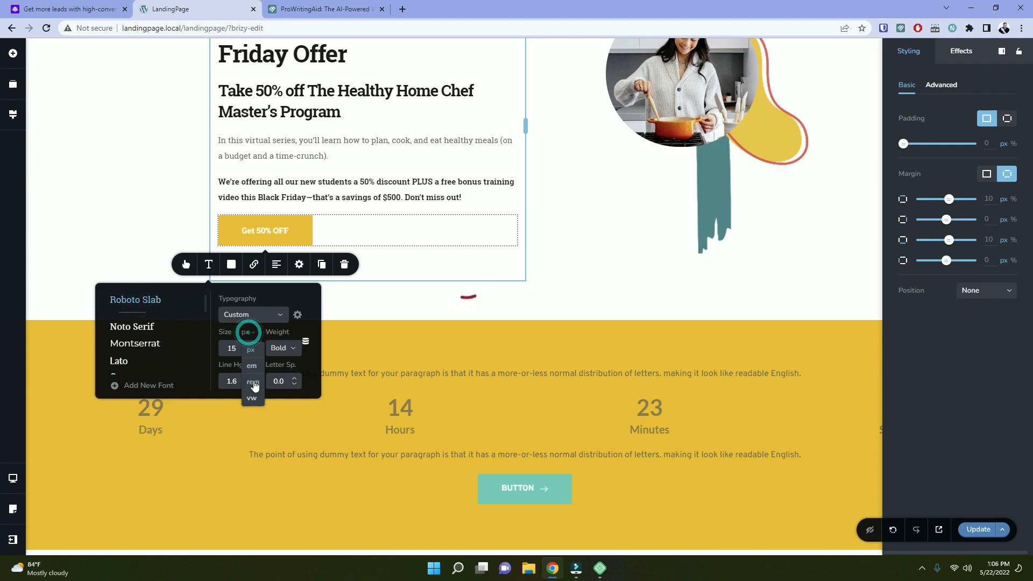
click(252, 380)
text(1)
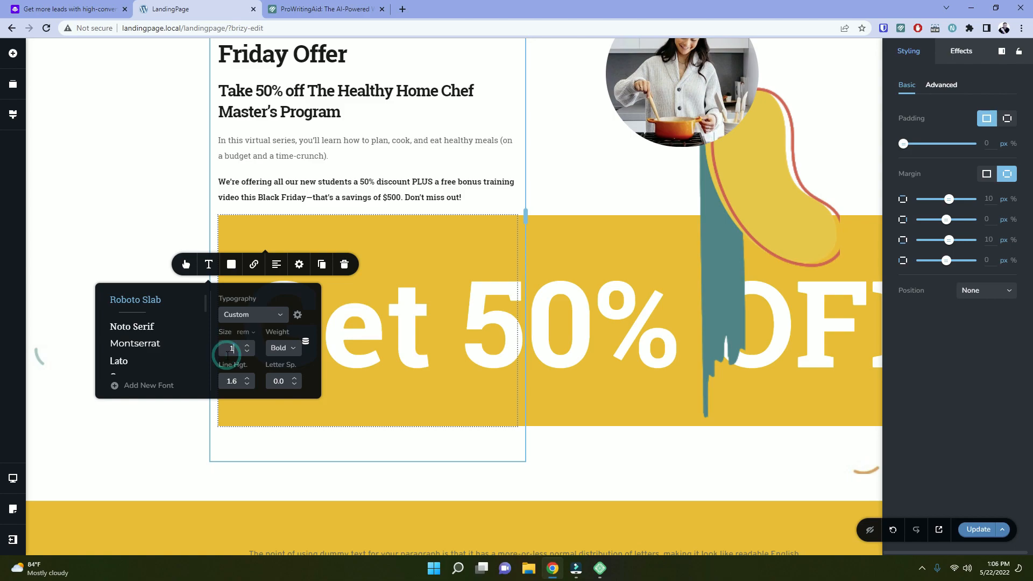
text(.125)
key(BackSpace)
key(BackSpace)
key(BackSpace)
key(BackSpace)
key(BackSpace)
text(2)
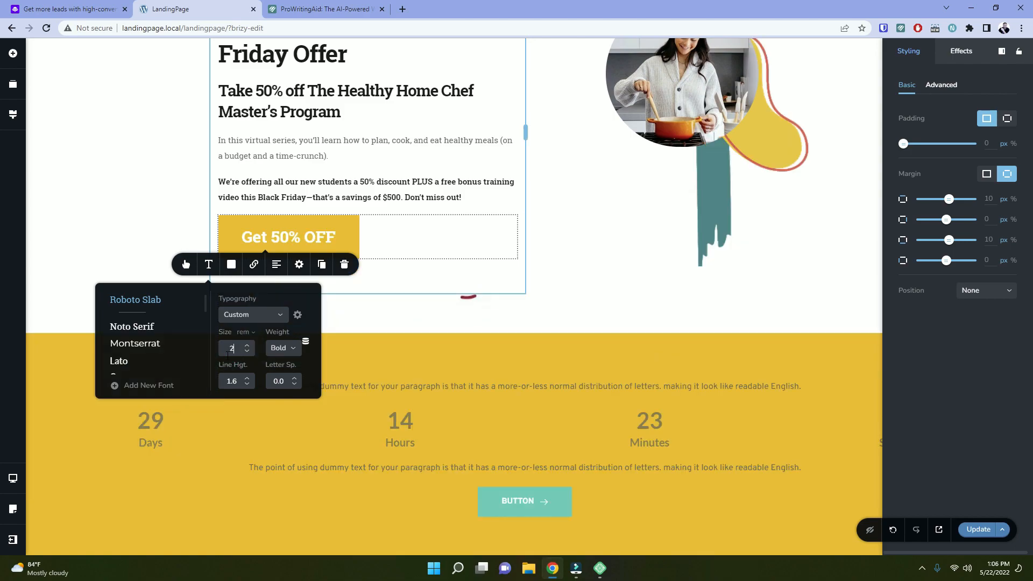
Compare the hero button with the Leadpages template, trying a 1 rem font size before returning it to 2 rem.
click(41, 10)
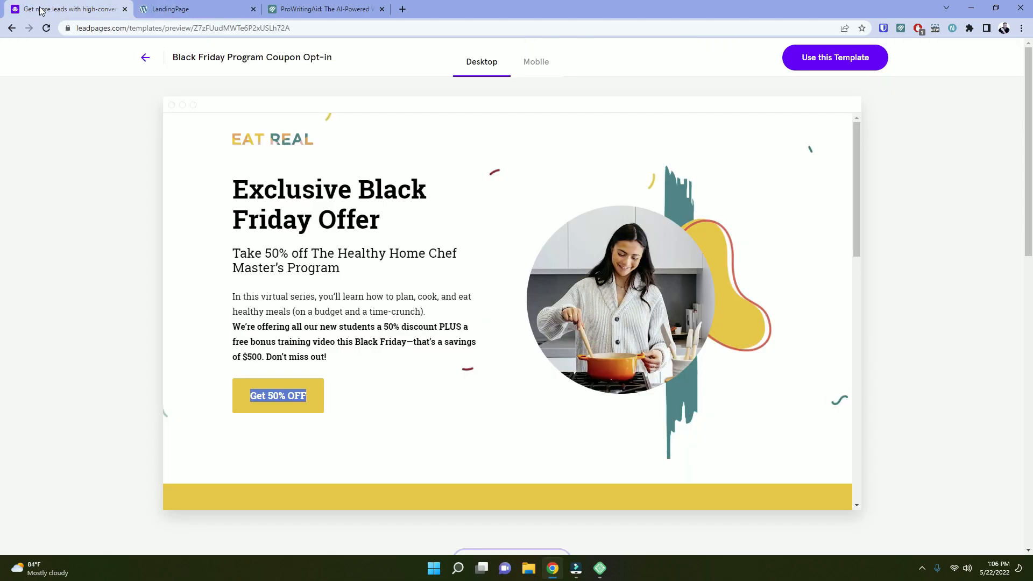
click(382, 414)
click(170, 7)
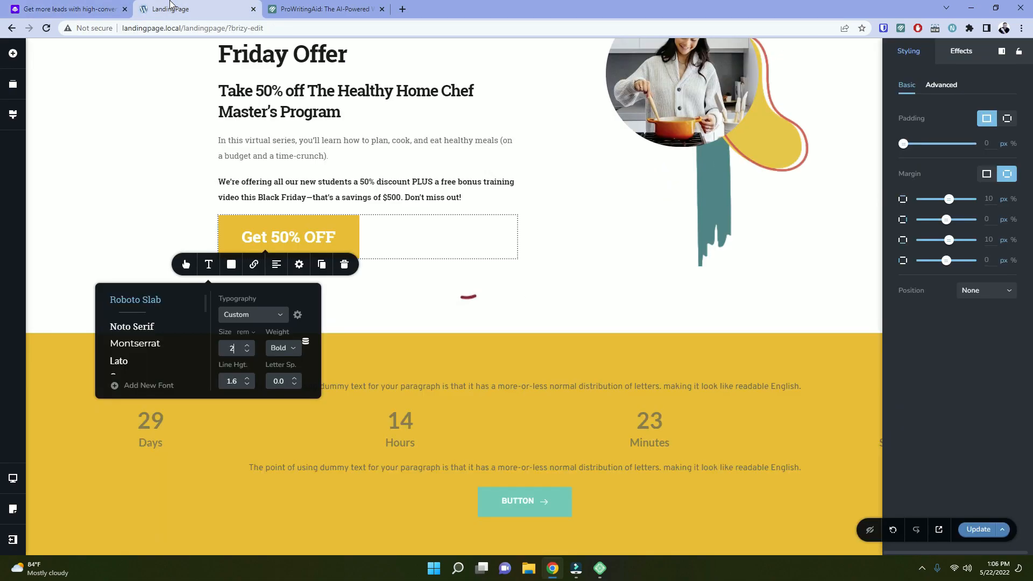
click(116, 8)
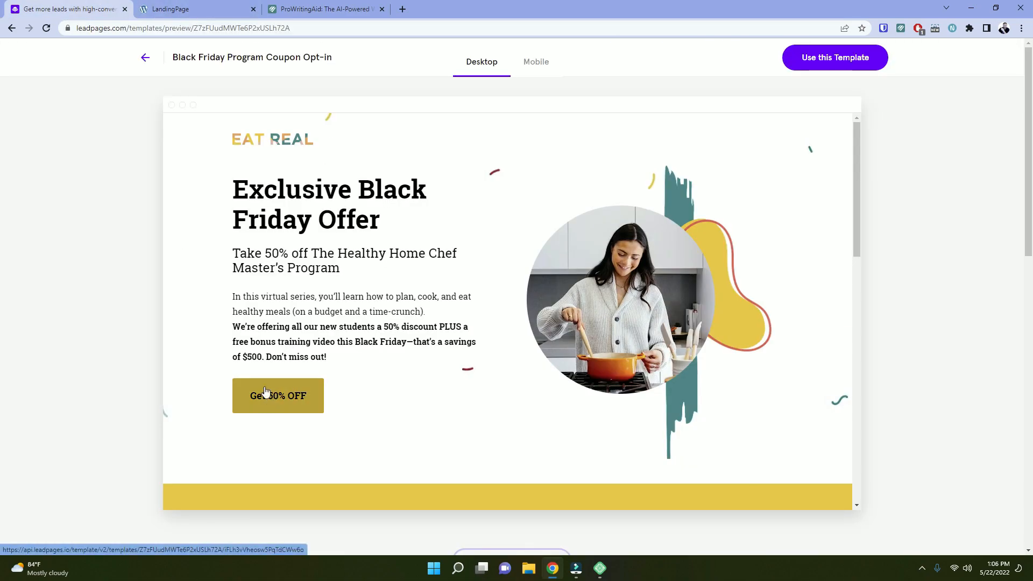
click(191, 4)
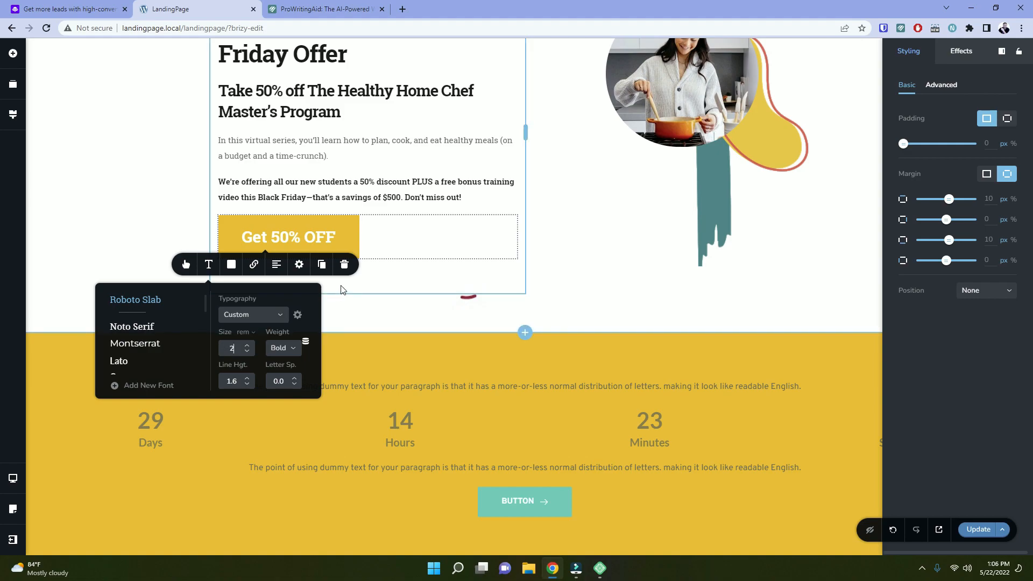
click(221, 353)
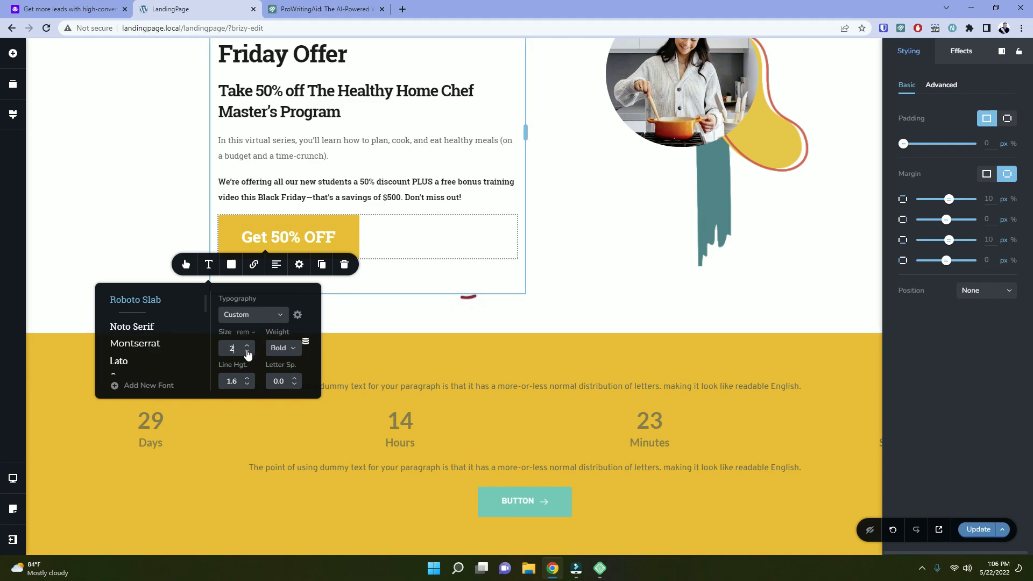
click(247, 353)
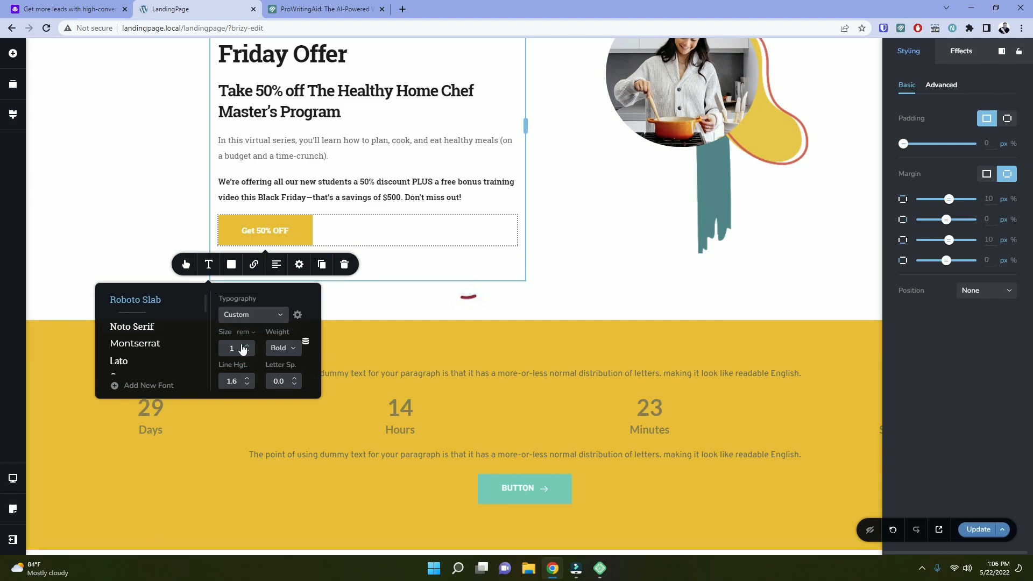
click(238, 347)
text(2)
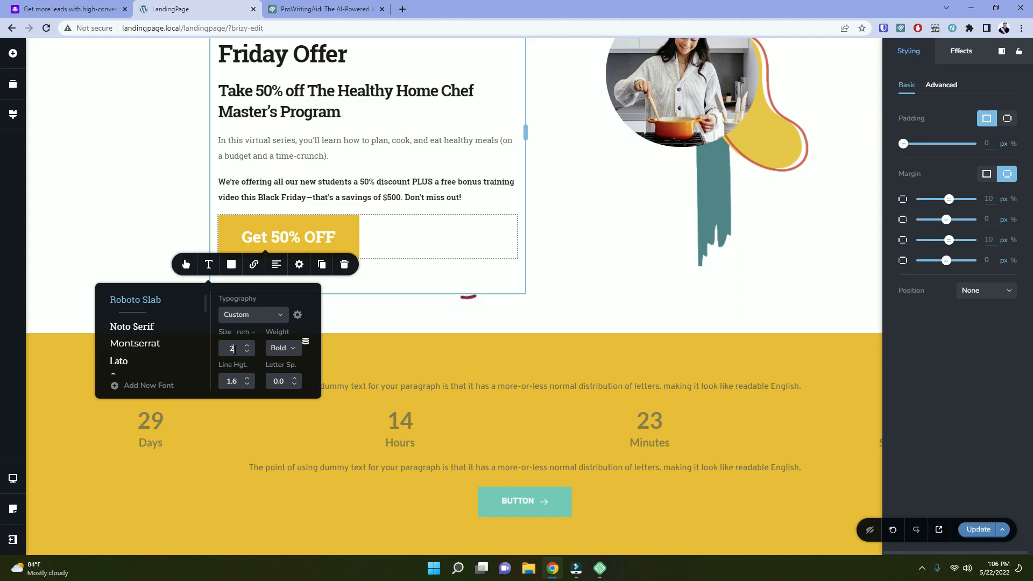
click(235, 350)
text(1)
text(2)
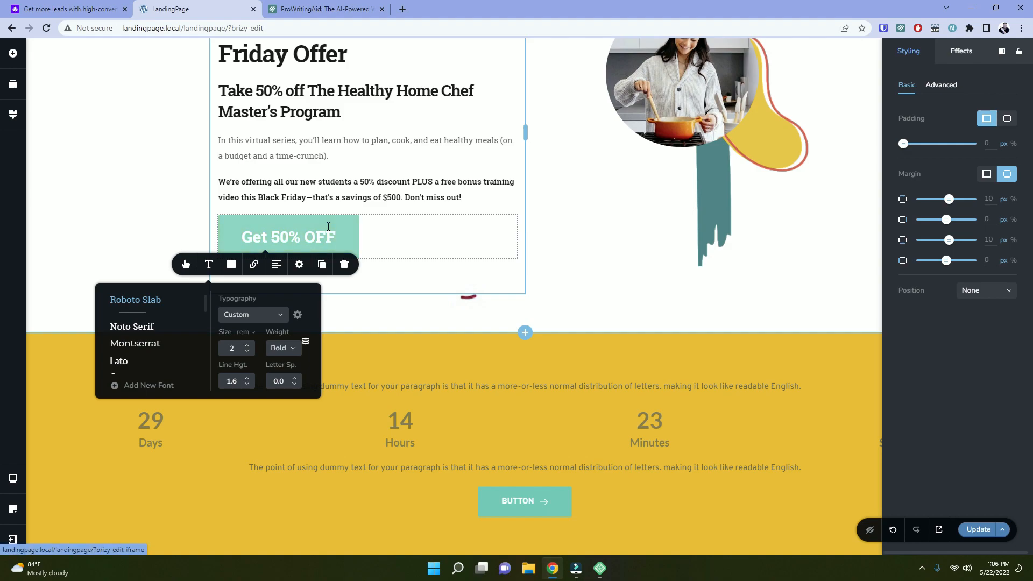
Set the hero button's text color to the dark swatch #1C1C1C.
click(211, 265)
click(208, 263)
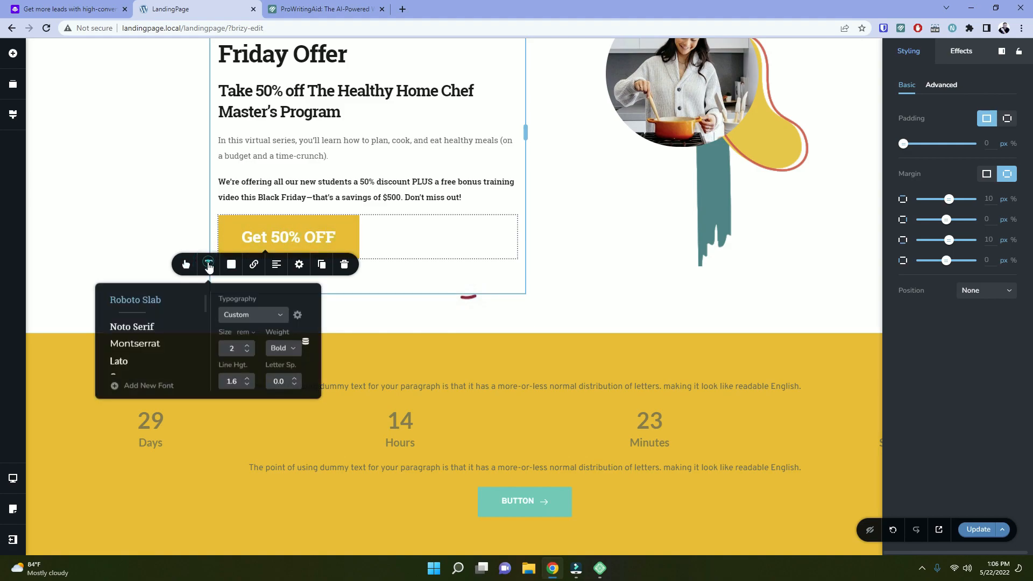
click(232, 264)
click(207, 292)
click(193, 402)
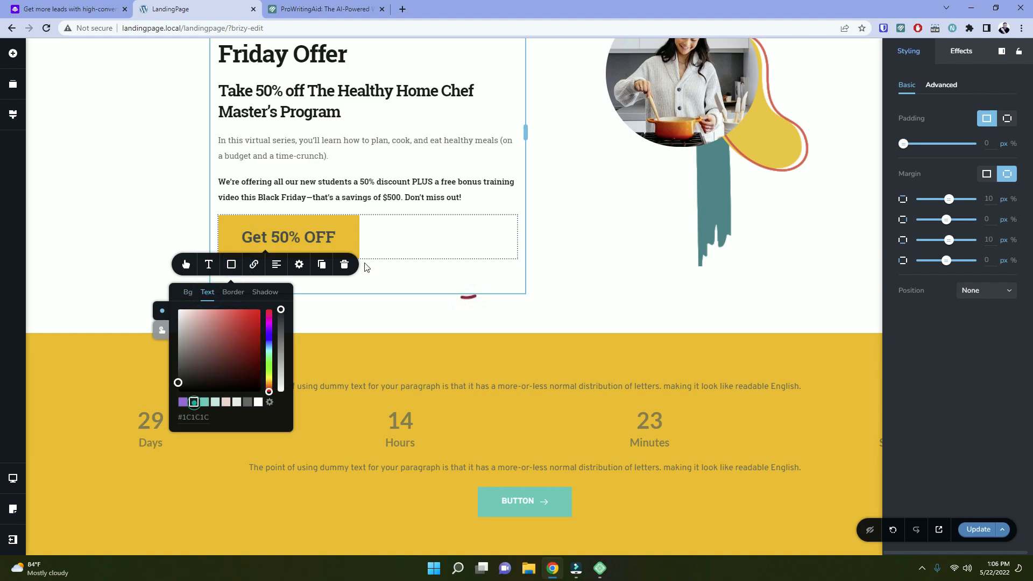
click(390, 238)
Check the hero button's size, fill and corner options and open its background color settings.
scroll(182, 297, up, 3)
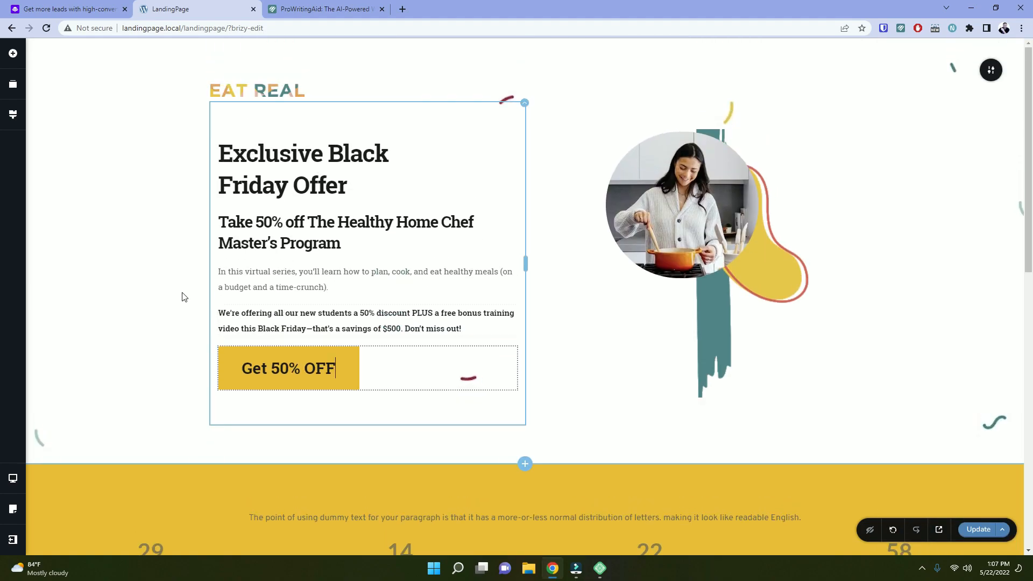
click(88, 282)
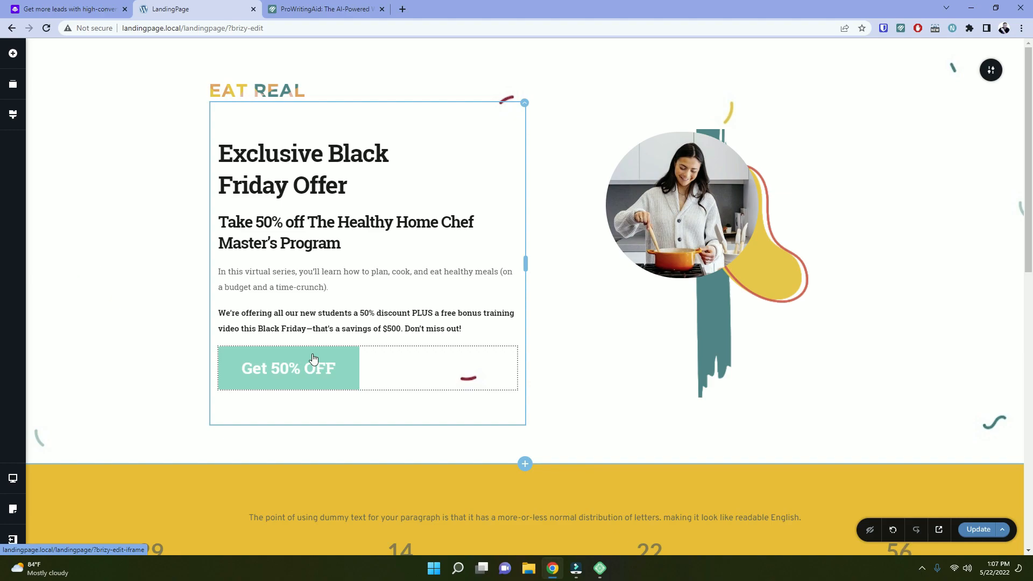
click(314, 358)
click(209, 328)
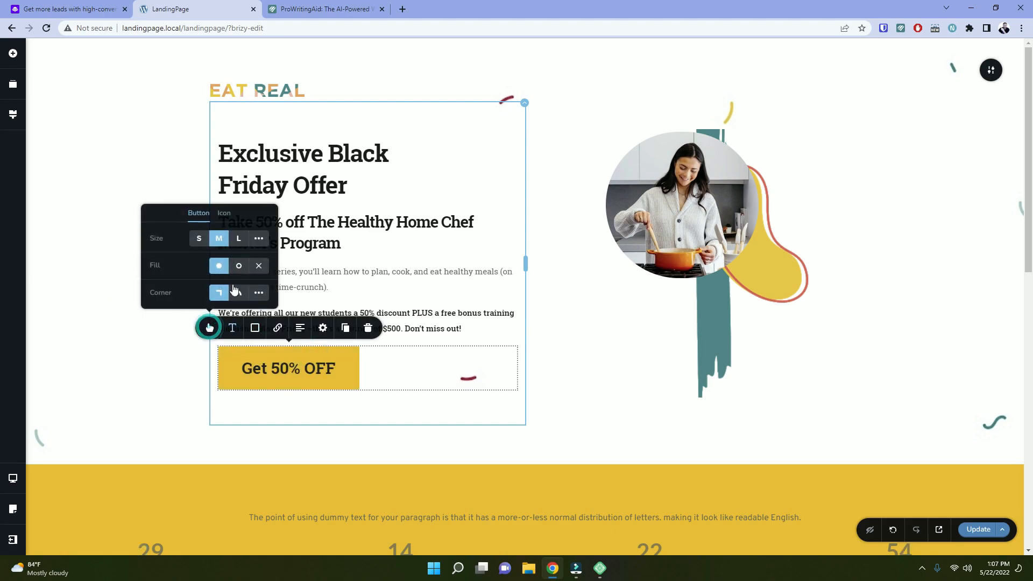
click(254, 328)
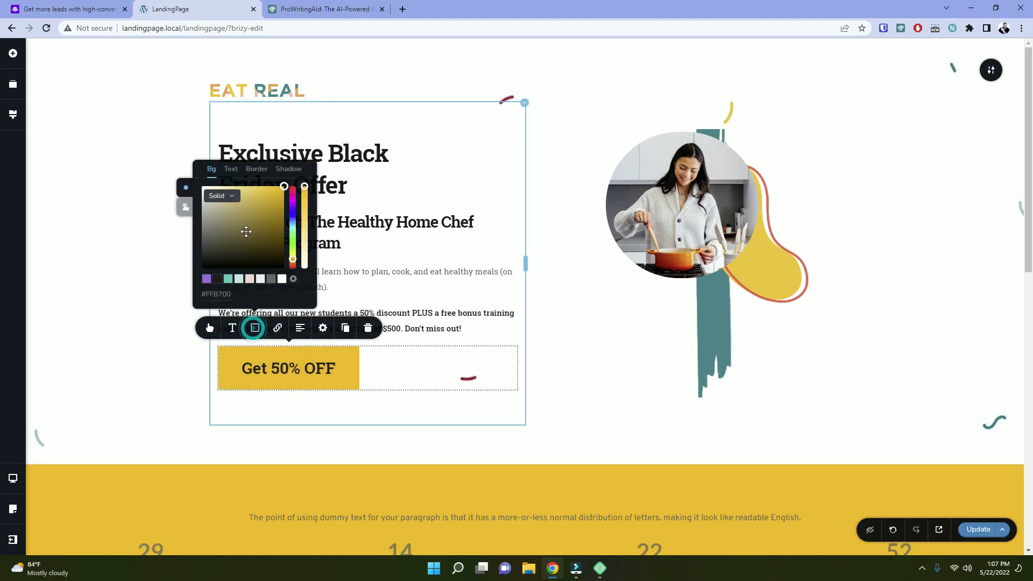
click(186, 210)
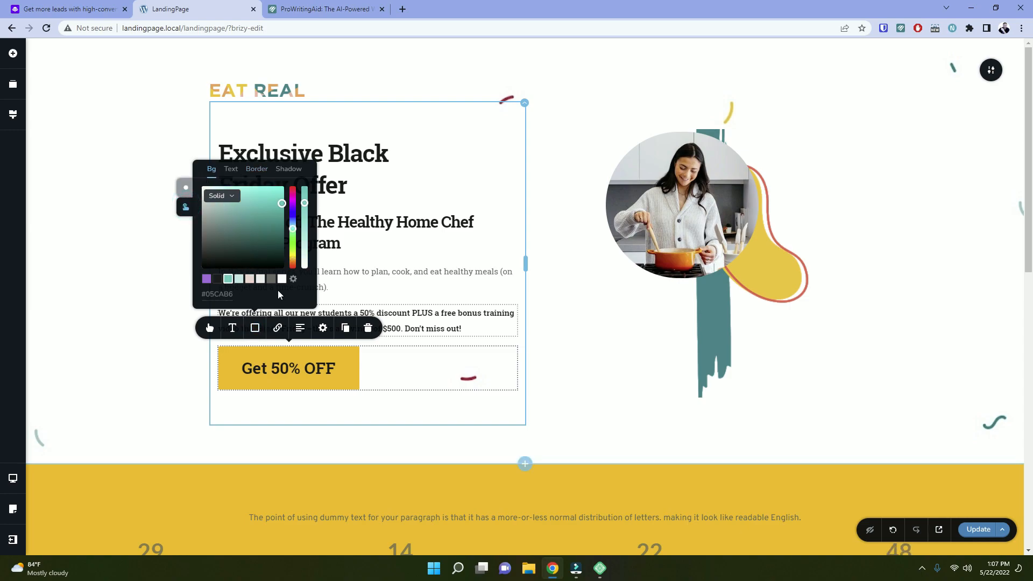
double_click(225, 294)
key(ctrl+v)
key(ctrl+a)
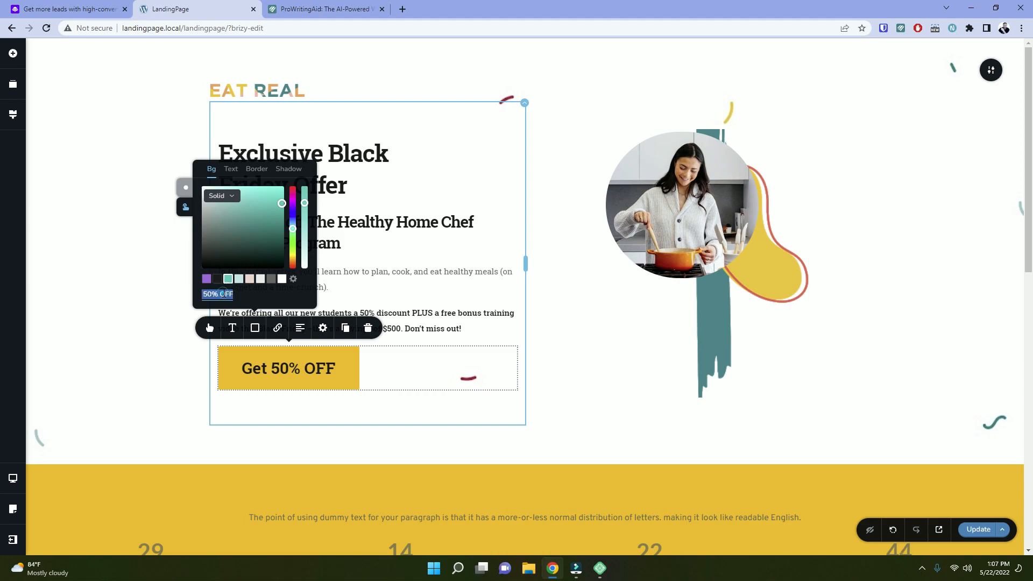
key(BackSpace)
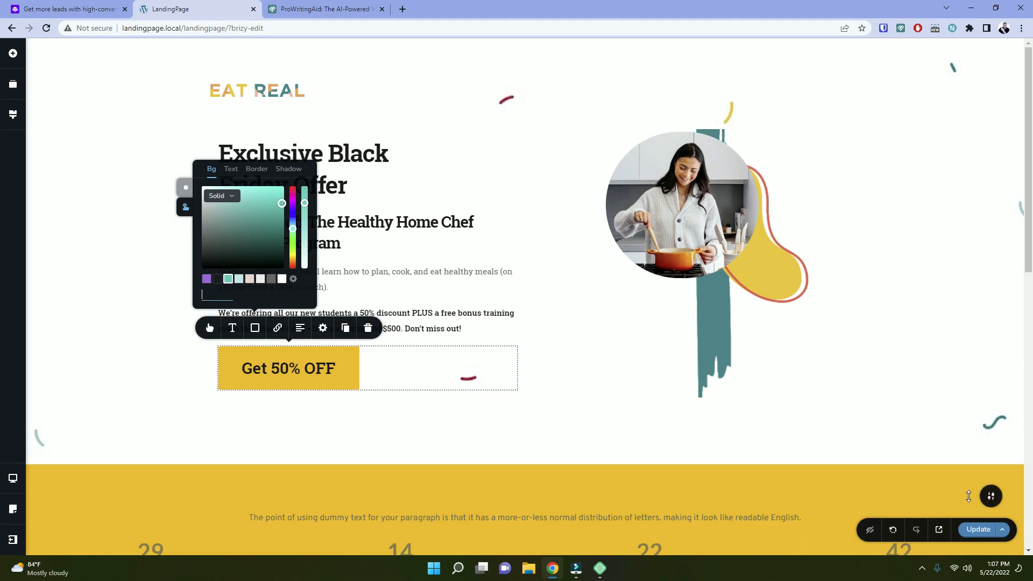
Copy the overlay colour code #ffb700 from the yellow countdown section's background settings.
click(995, 509)
click(898, 498)
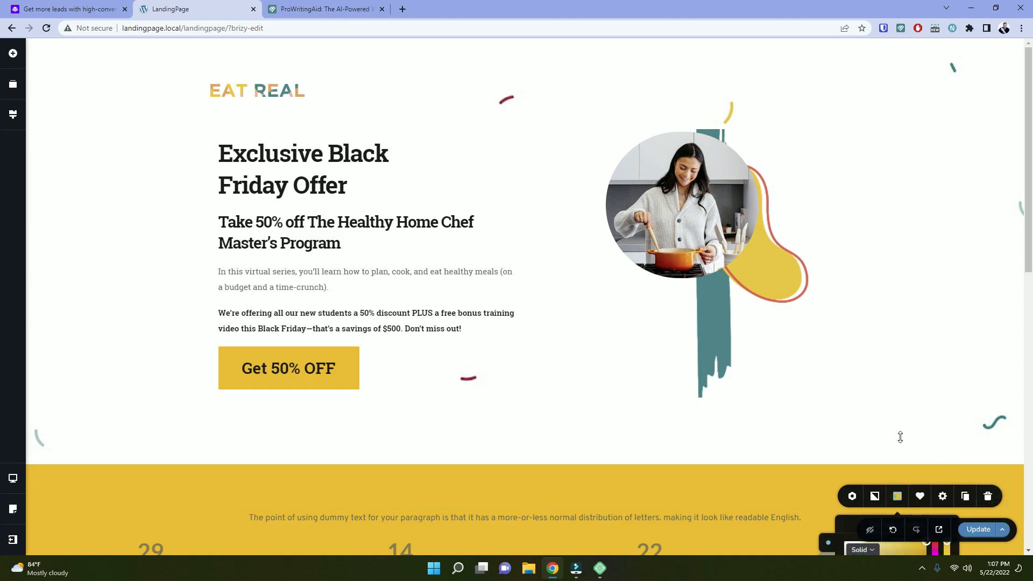
scroll(909, 451, down, 2)
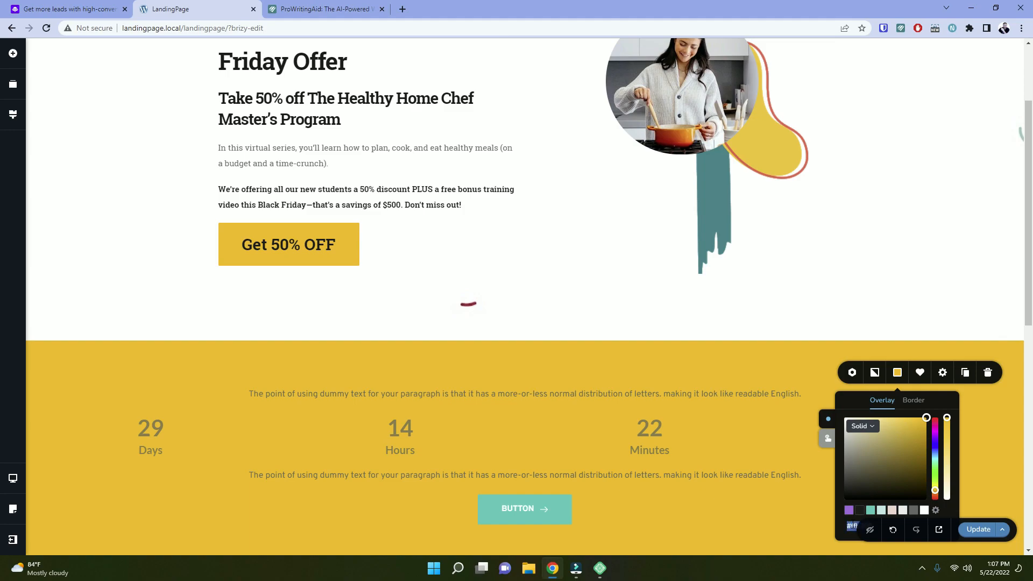
scroll(853, 526, down, 2)
right_click(858, 396)
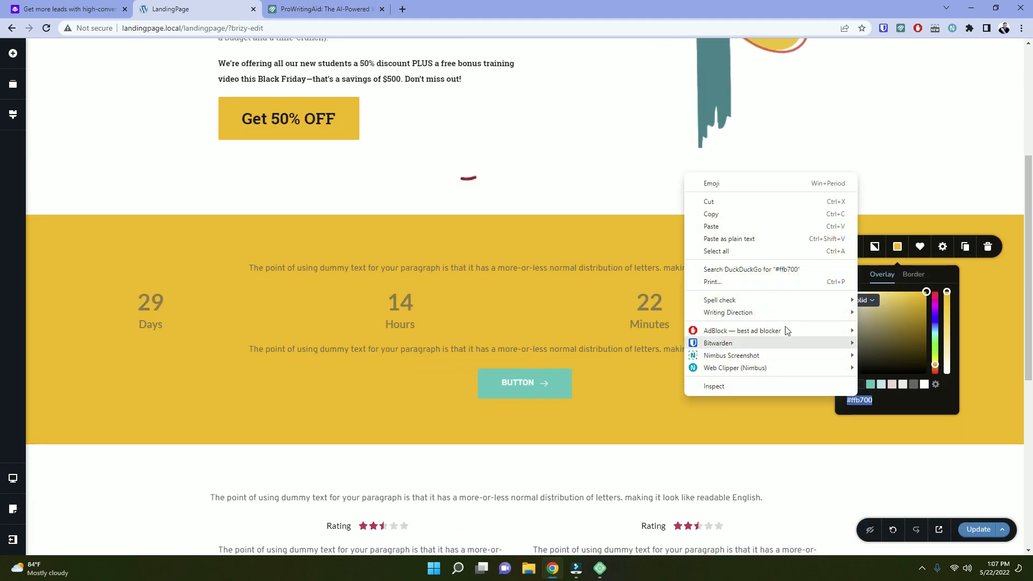
click(735, 214)
Set the Get 50% OFF button's hover background colour to #FFB700 using the copied code.
scroll(272, 287, up, 3)
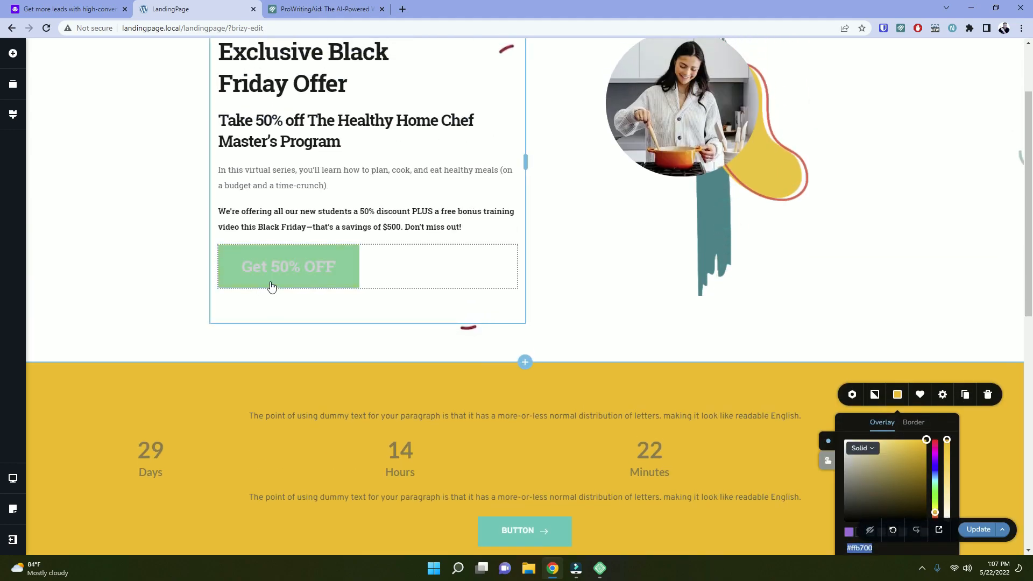
click(272, 284)
click(211, 228)
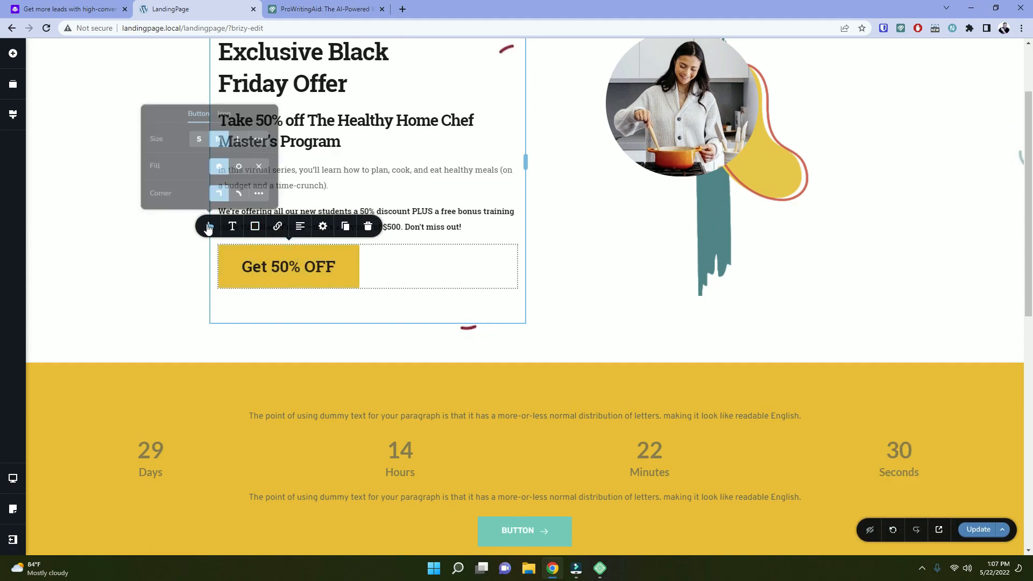
click(256, 227)
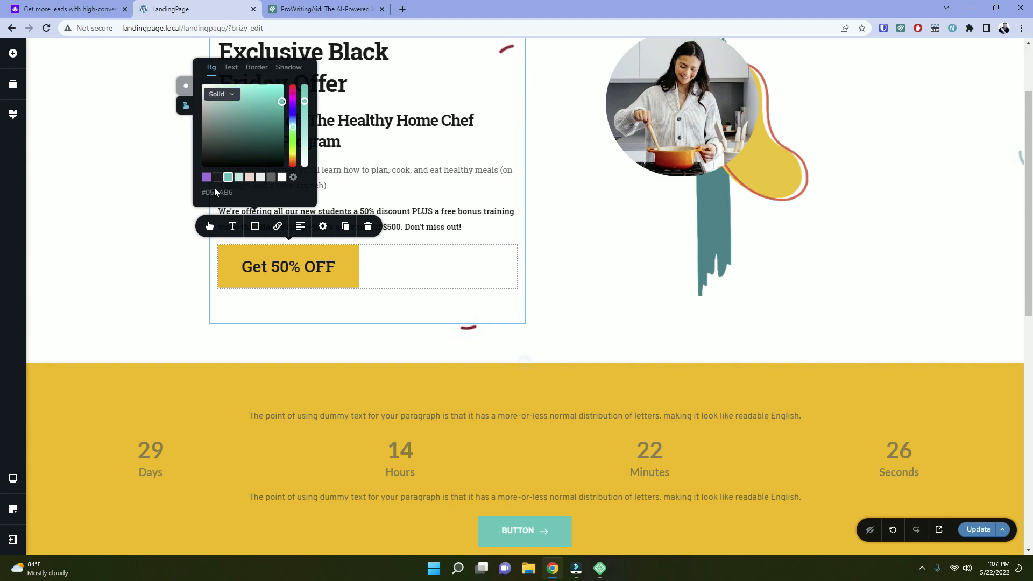
triple_click(227, 194)
key(ctrl+v)
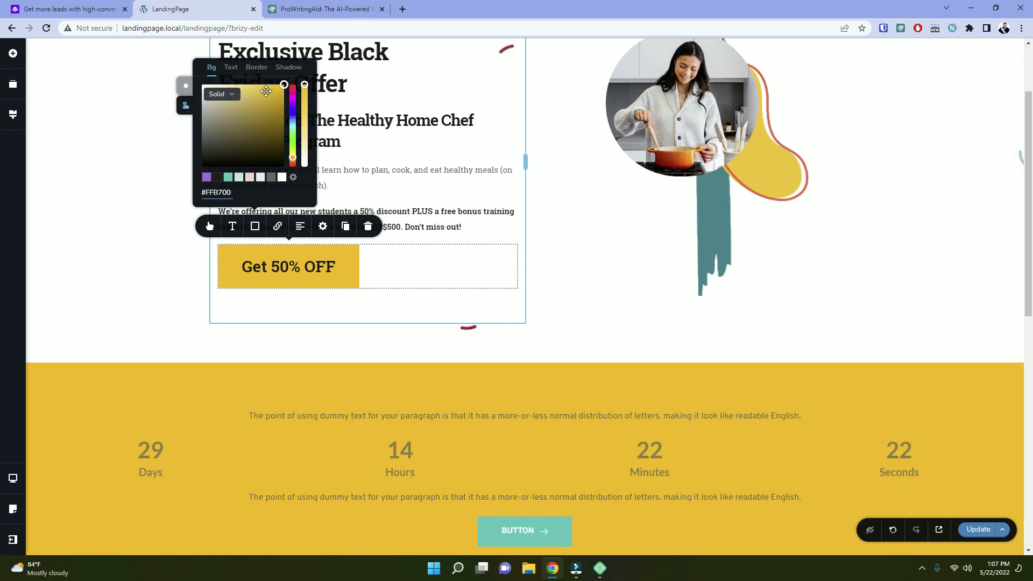
Darken the Get 50% OFF button's hover background to #AC7B00.
click(275, 106)
drag(284, 107, 285, 112)
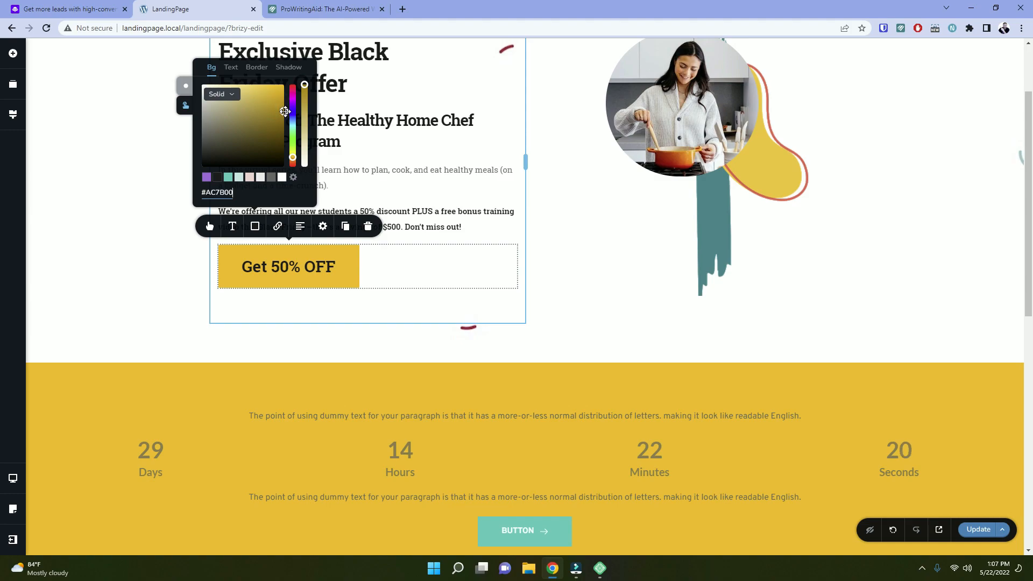
click(82, 244)
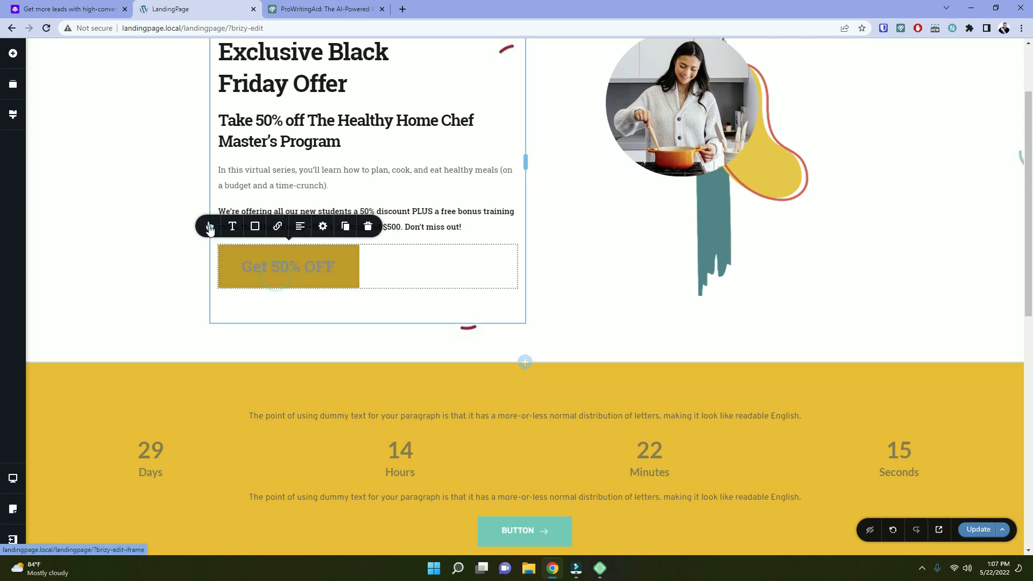
Adjust the Get 50% OFF button's hover background to #DFA000.
click(210, 226)
click(255, 226)
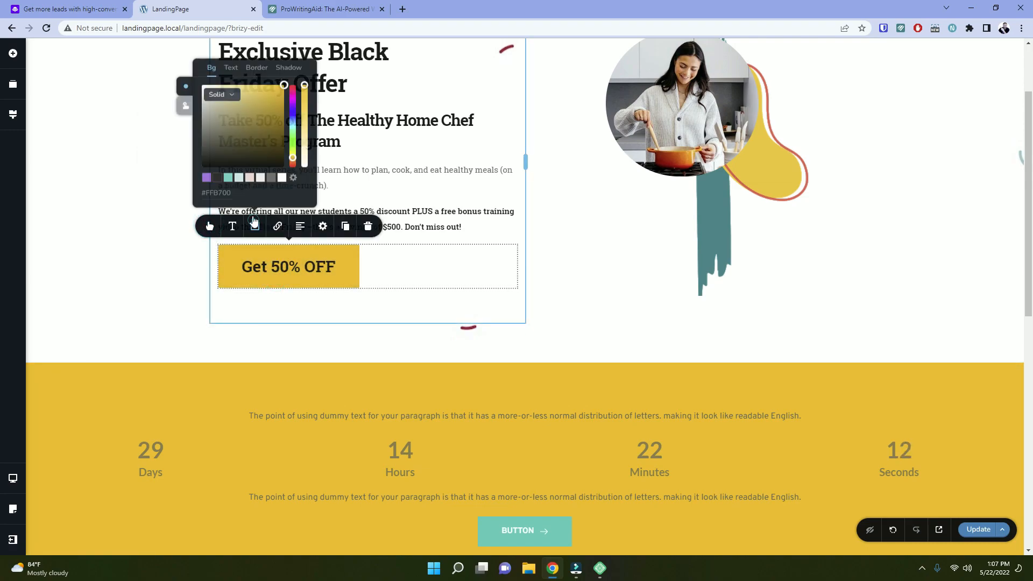
drag(283, 115, 282, 95)
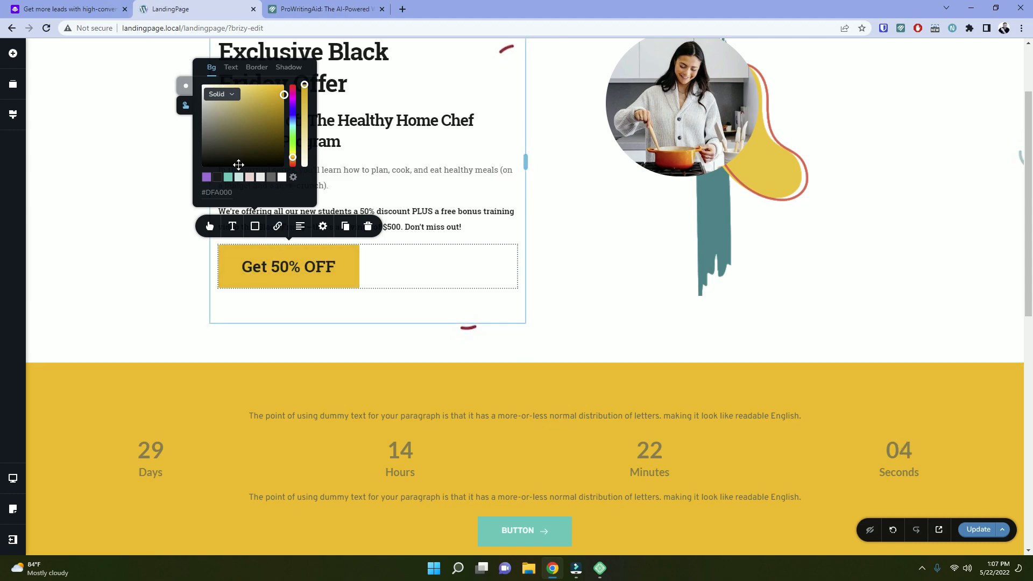
Set the Get 50% OFF button's hover text colour to the dark palette colour #1C1C1C.
click(231, 67)
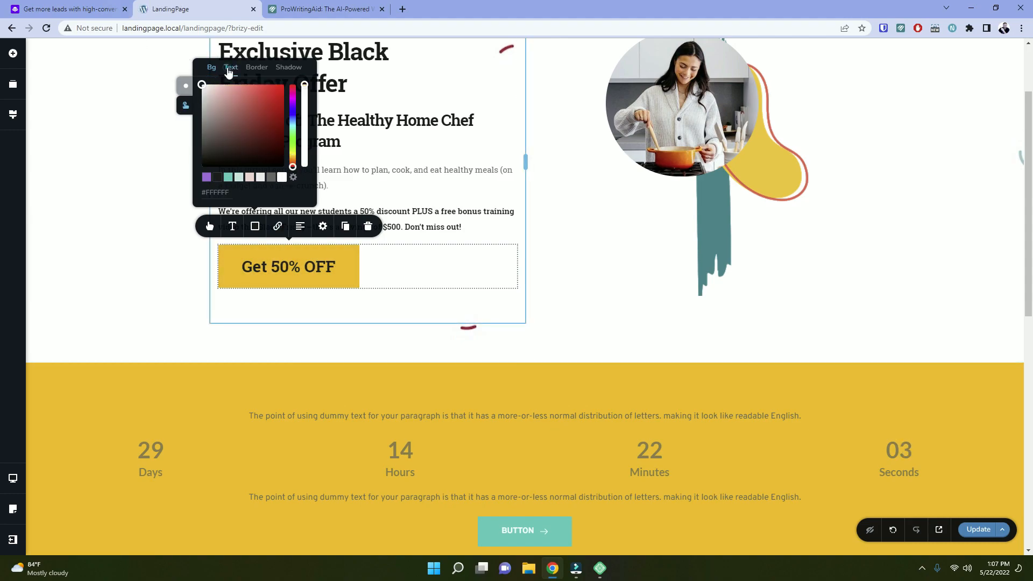
click(218, 178)
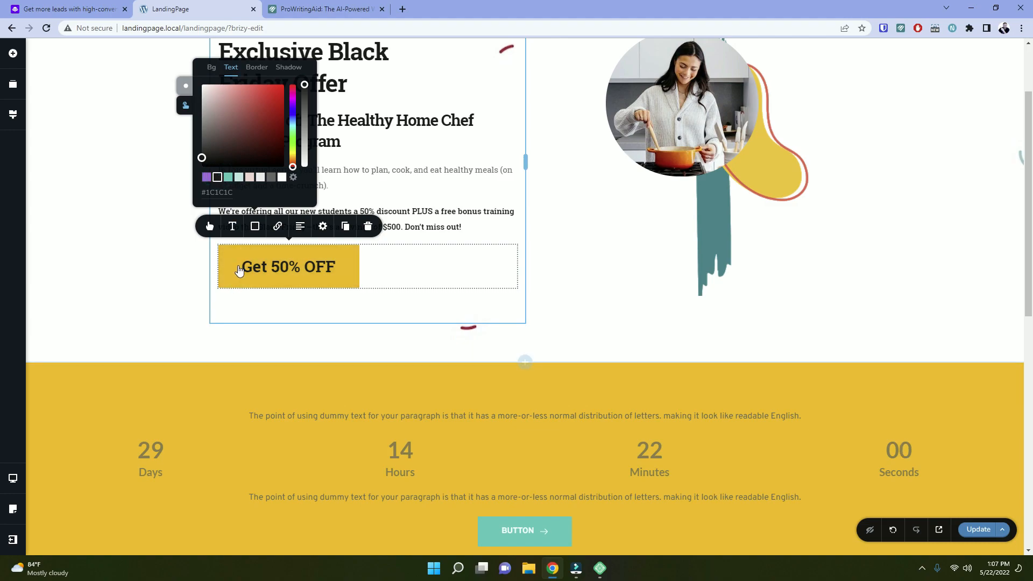
click(32, 258)
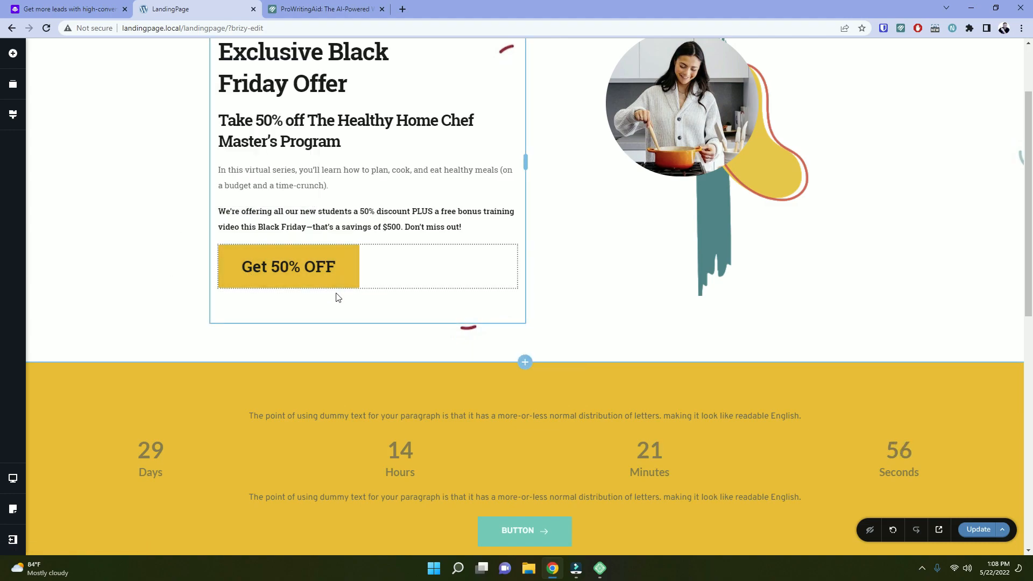
Centre the content vertically in the column containing the round cooking photo.
scroll(339, 300, up, 2)
scroll(342, 302, down, 2)
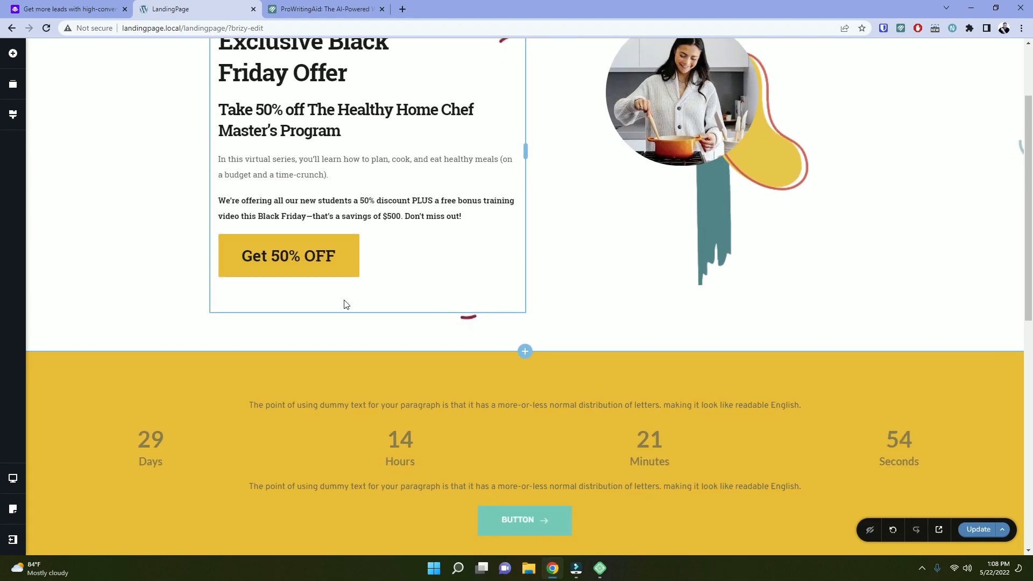
scroll(345, 304, down, 2)
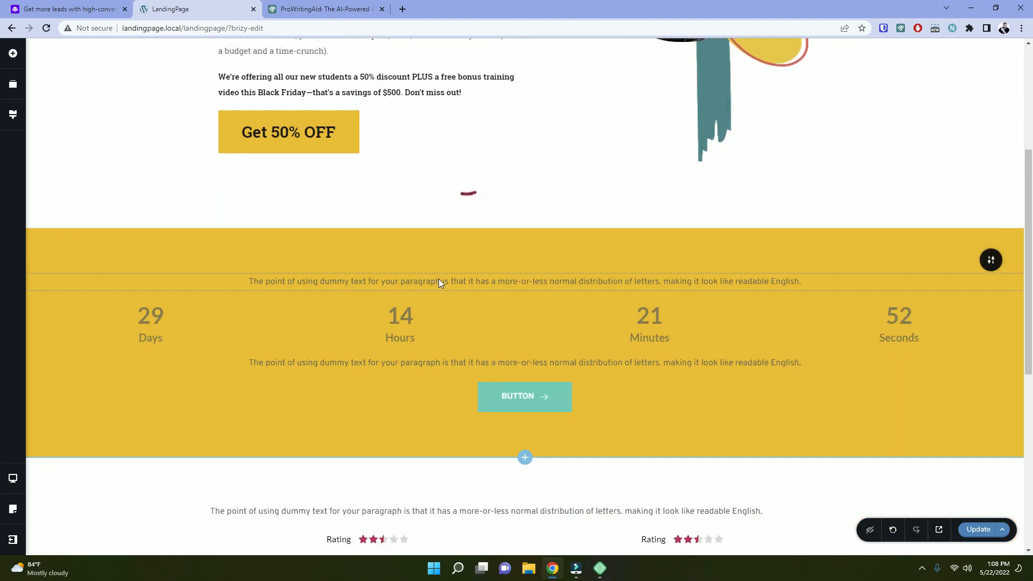
scroll(438, 279, up, 4)
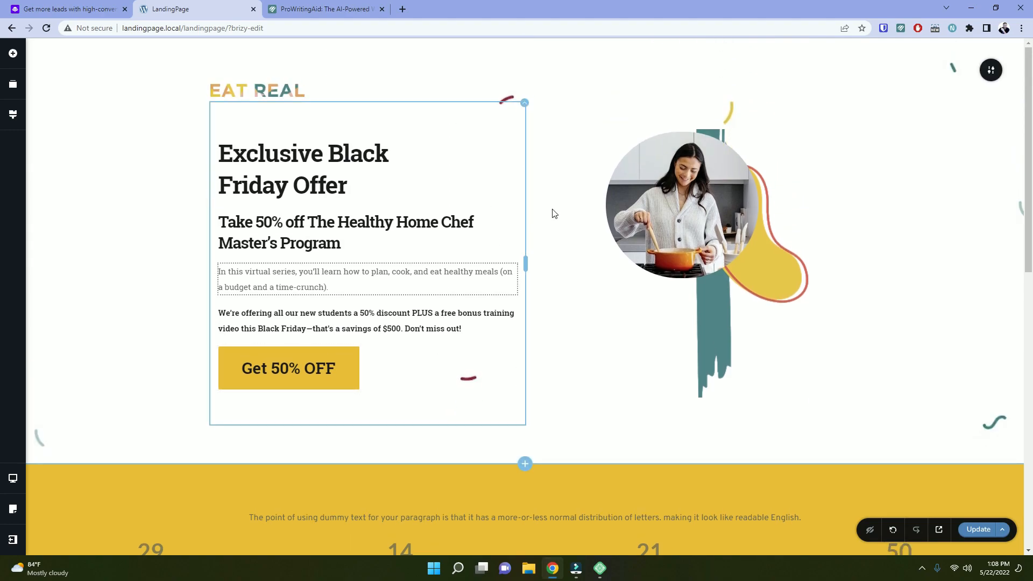
click(674, 168)
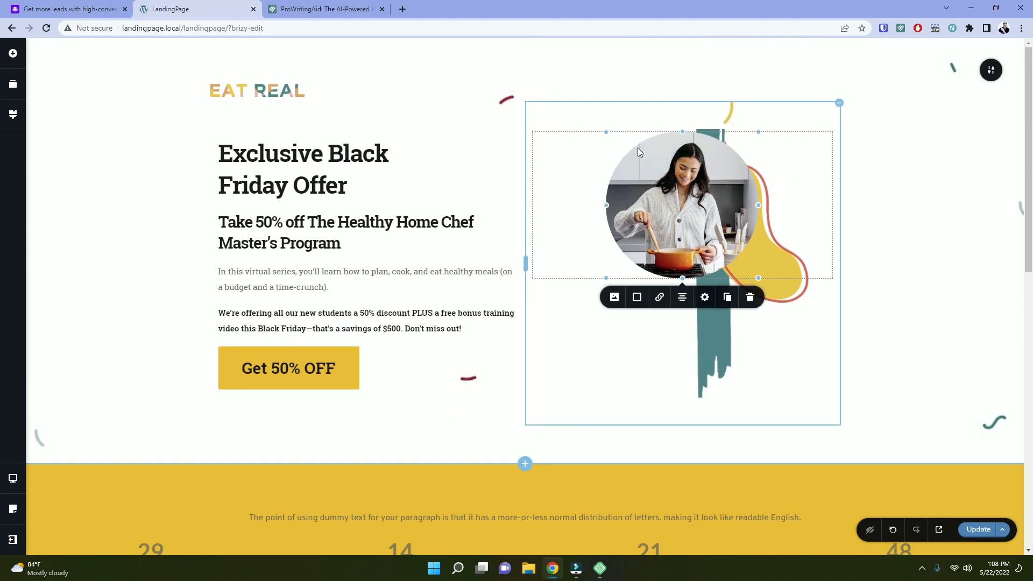
click(829, 108)
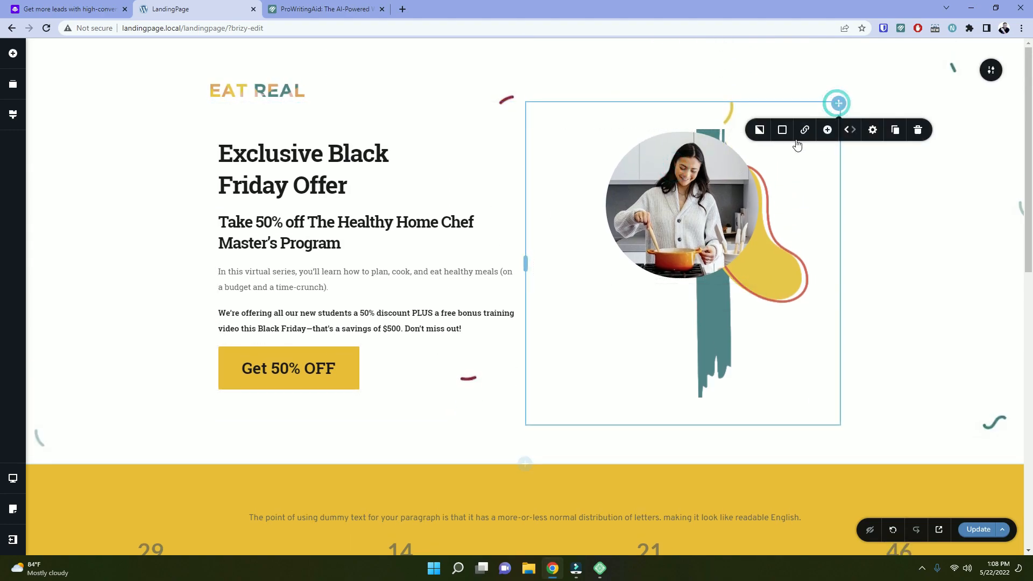
click(873, 131)
click(882, 218)
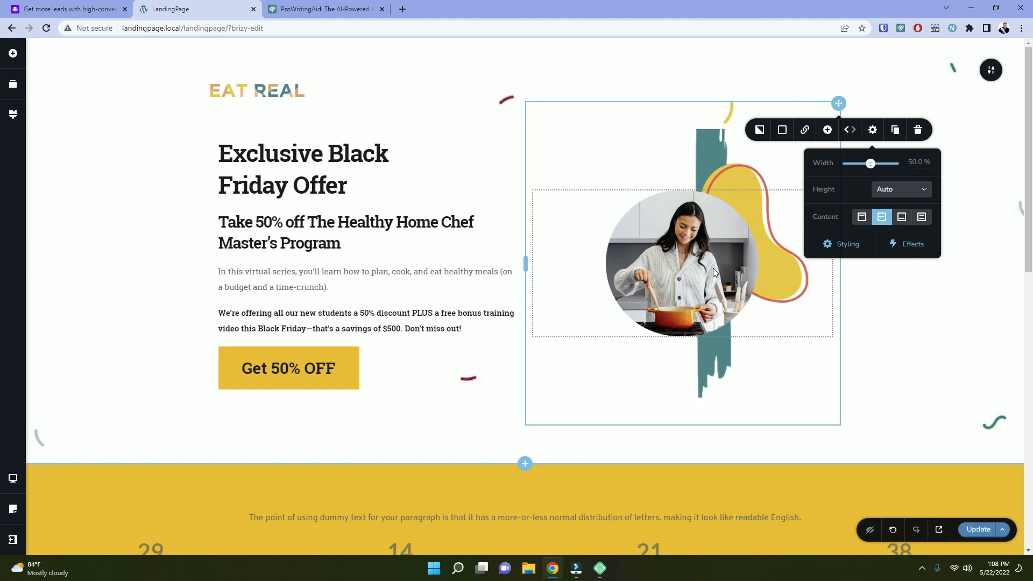
click(908, 333)
Switch the landing page to the mobile view and look through its layout.
mouse_move(13, 478)
click(68, 493)
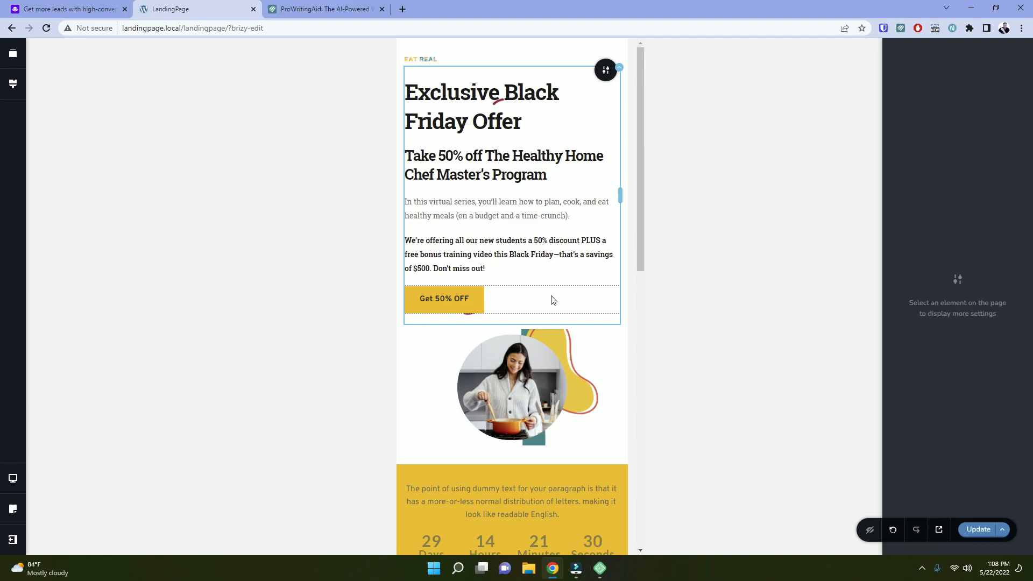
scroll(549, 285, down, 4)
scroll(548, 297, up, 4)
Try to resize the EAT REAL logo directly on the mobile layout and check its image options.
click(422, 60)
mouse_move(437, 61)
mouse_down()
mouse_move(473, 84)
mouse_move(448, 59)
mouse_up()
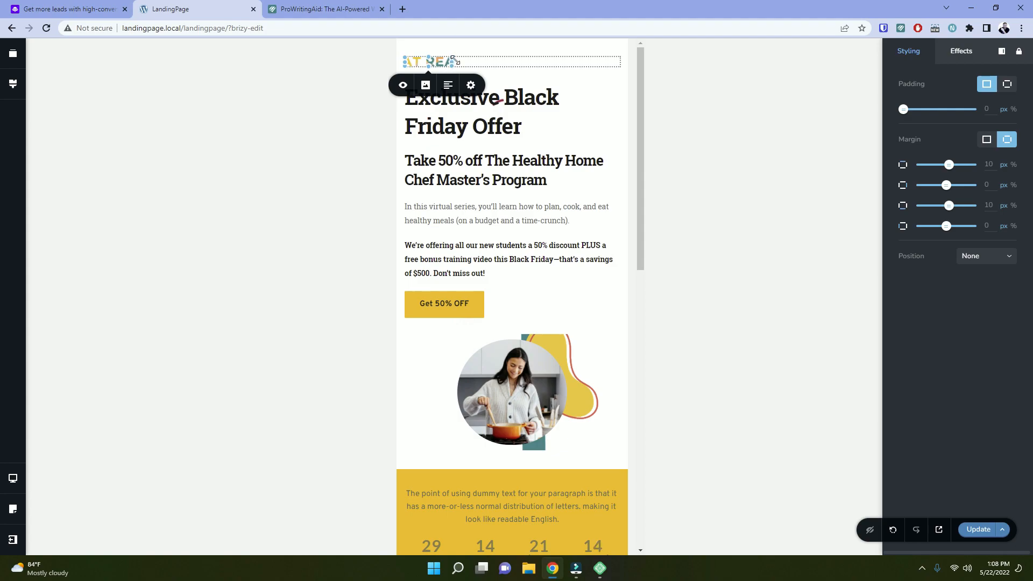
click(425, 85)
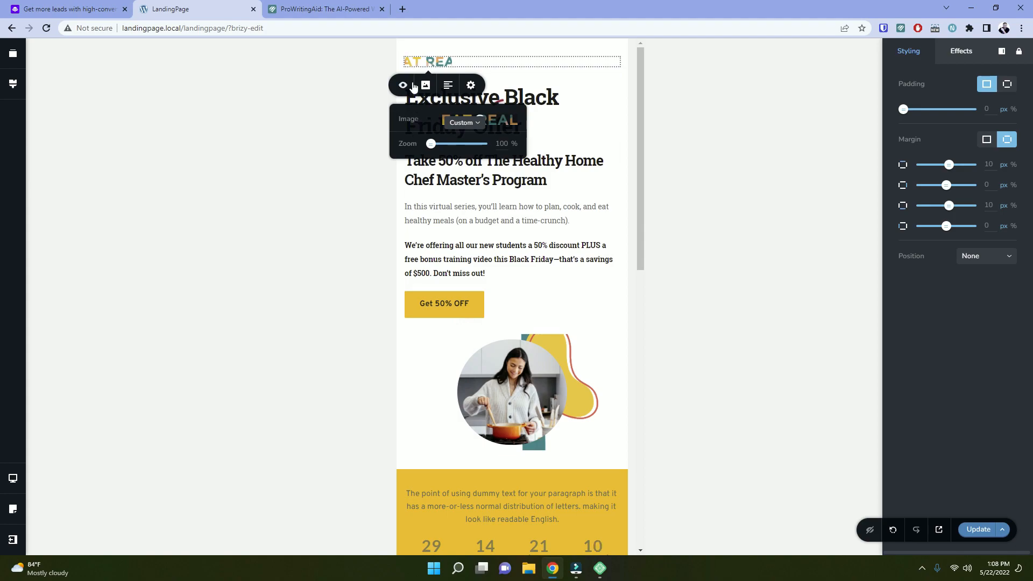
click(413, 86)
click(412, 86)
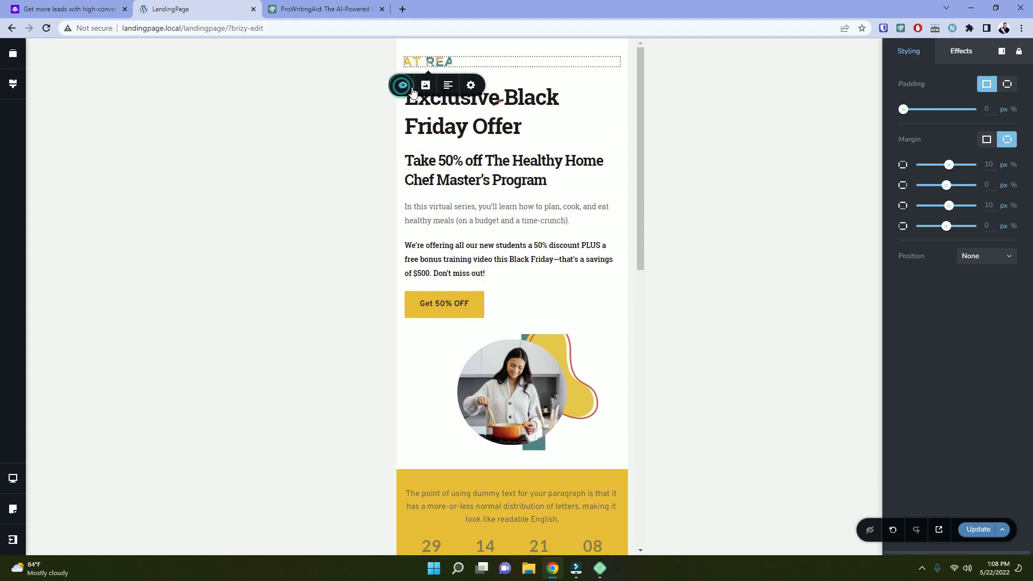
Try different widths for the mobile EAT REAL logo, including 40%, 100% and 50%.
click(449, 86)
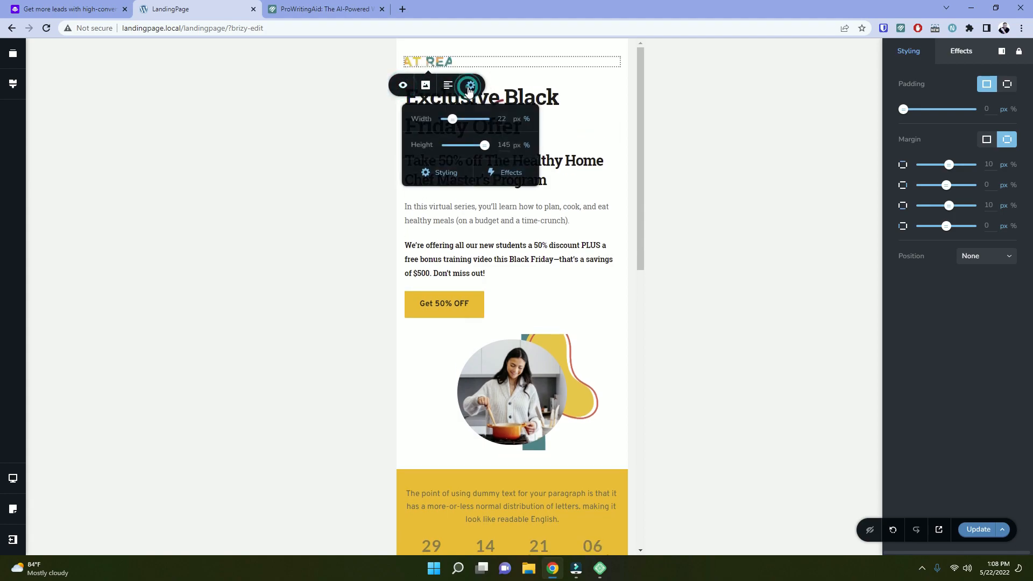
drag(457, 125, 461, 121)
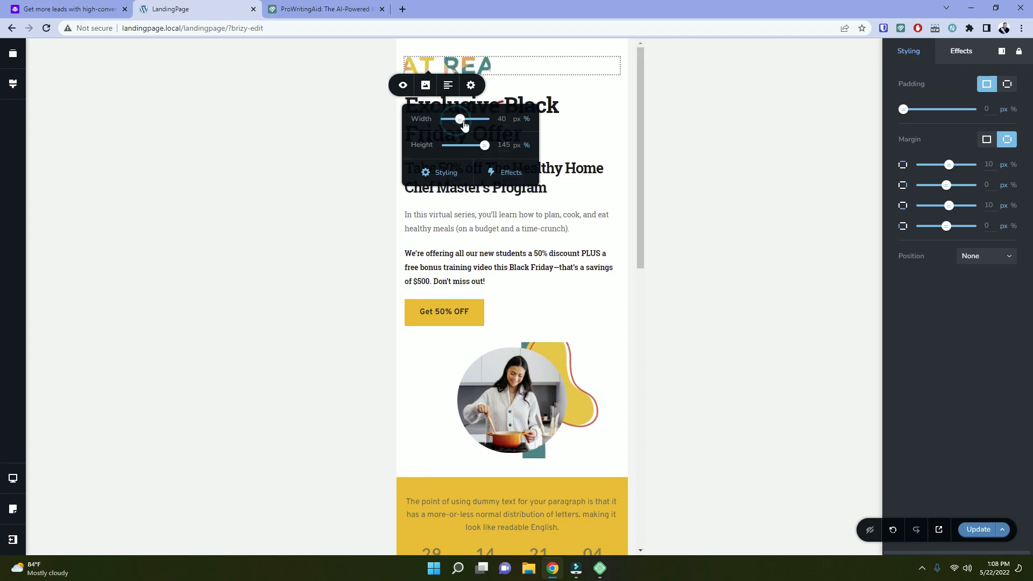
text(100)
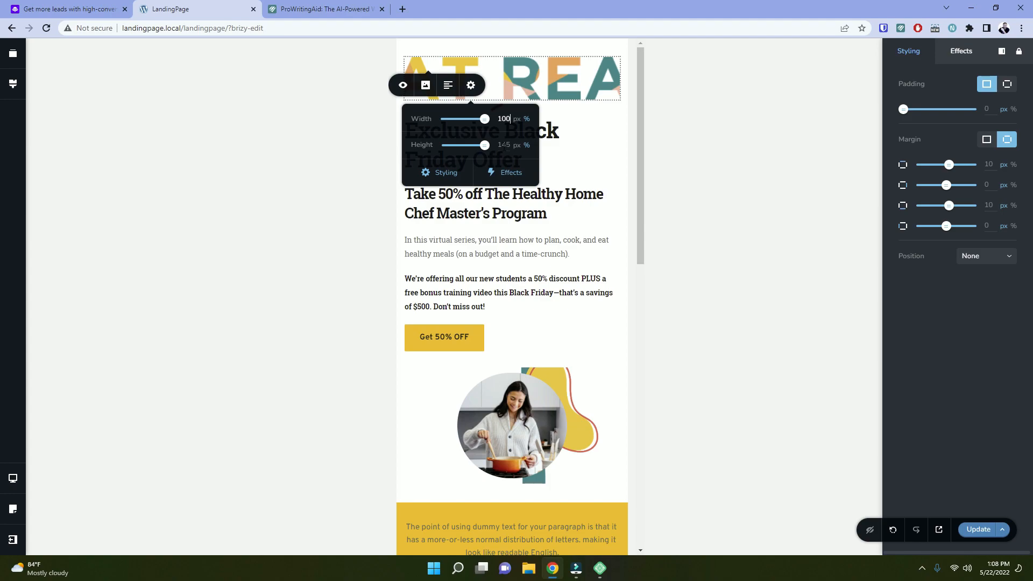
text(25)
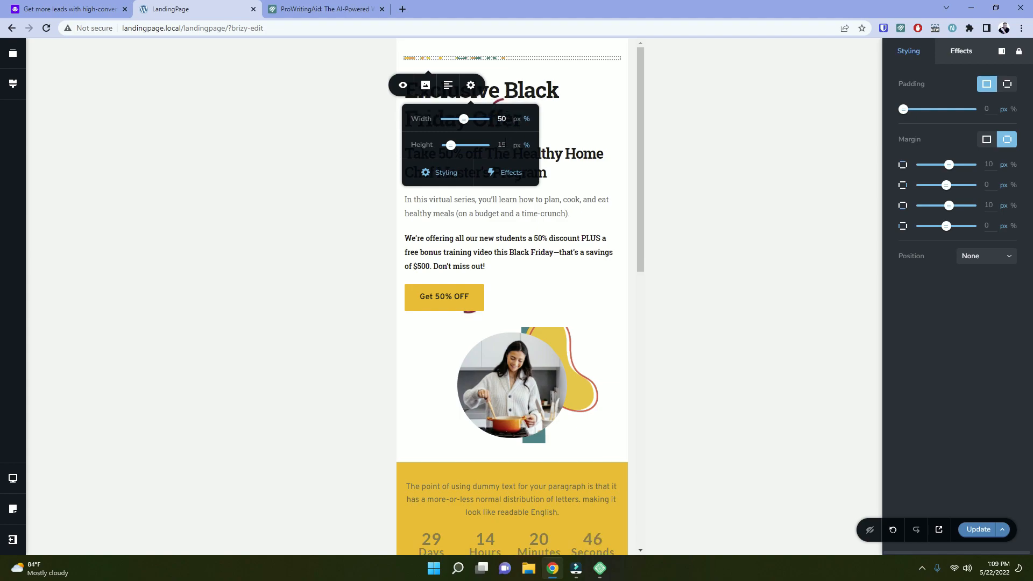
Set the mobile EAT REAL logo's height to 100% and its width to 35%.
text(5)
double_click(503, 144)
text(100)
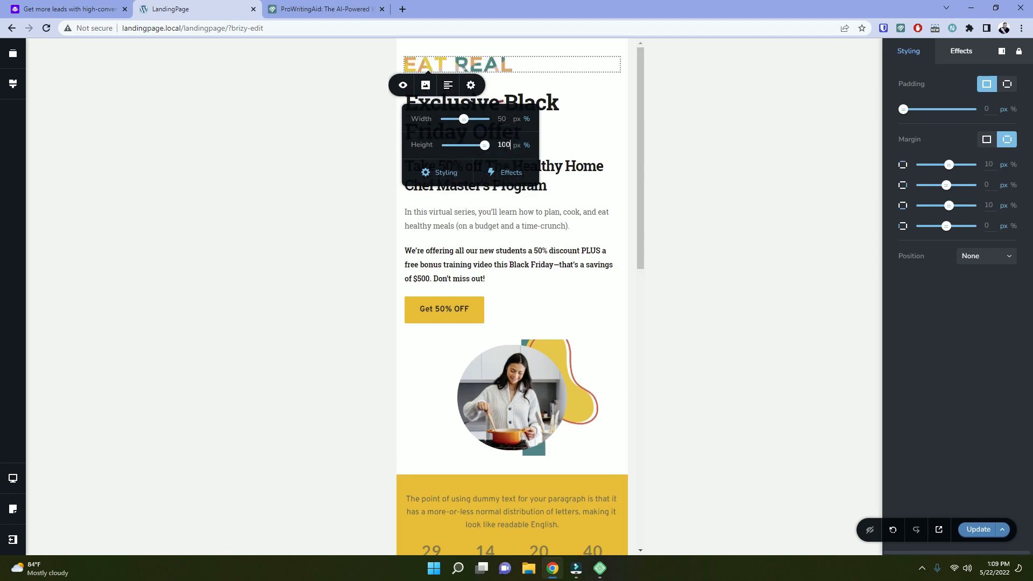
double_click(502, 119)
click(502, 116)
text(30)
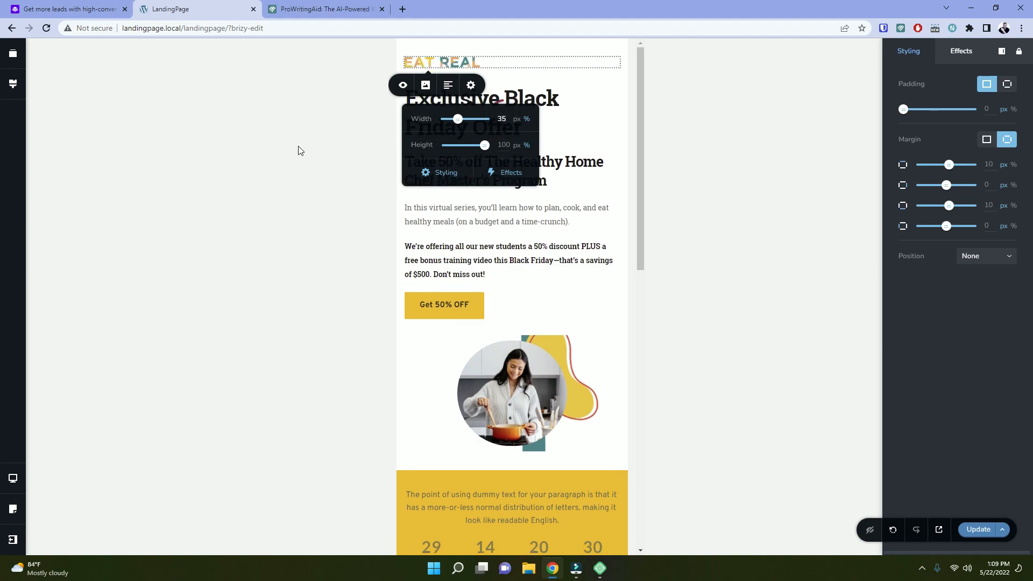
click(314, 131)
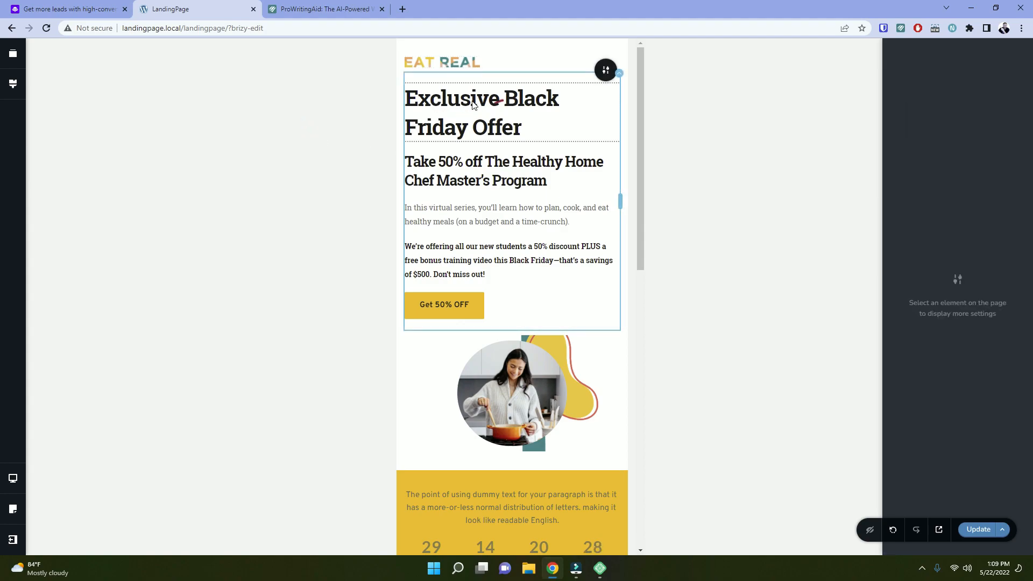
scroll(477, 148, down, 5)
scroll(479, 156, up, 5)
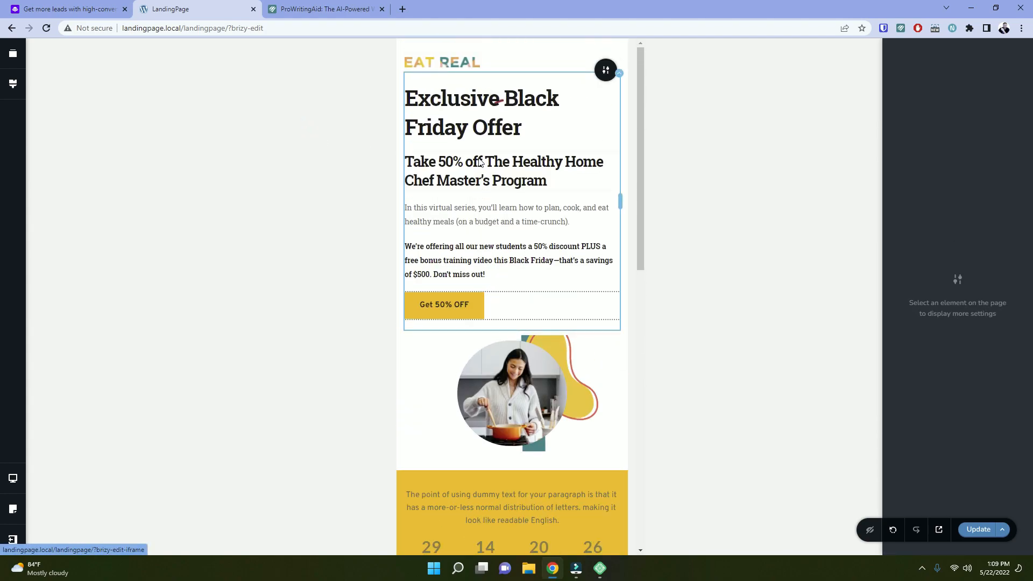
Set the mobile hero image column's top margin to 25 px and bottom margin to 52 px.
scroll(479, 162, down, 2)
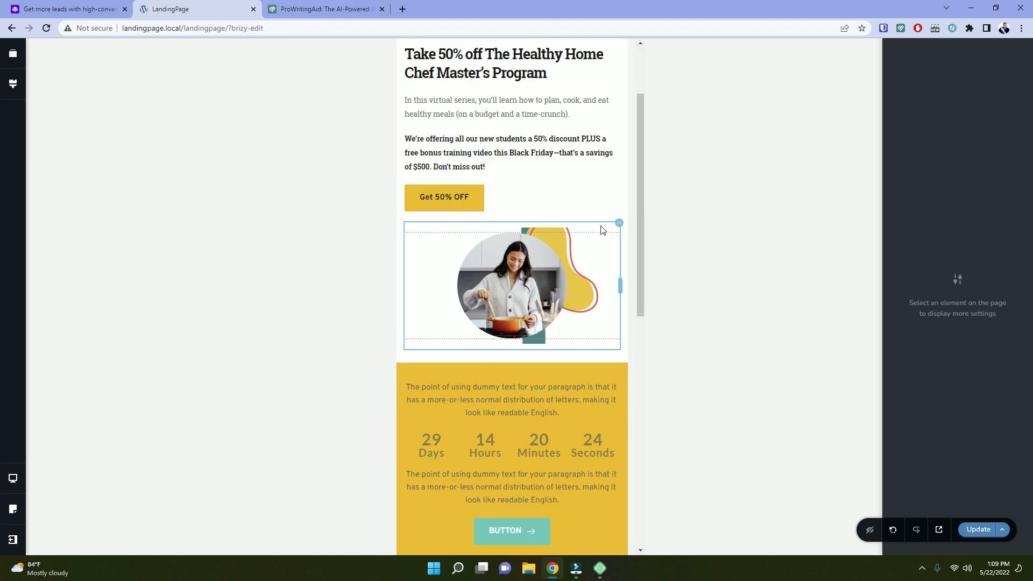
click(618, 230)
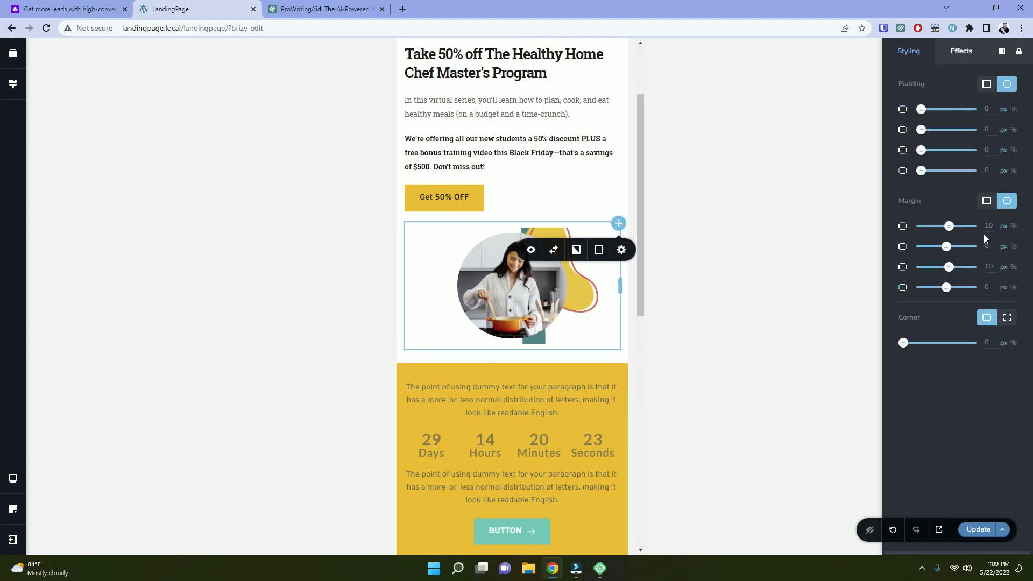
text(2)
double_click(990, 266)
text(52)
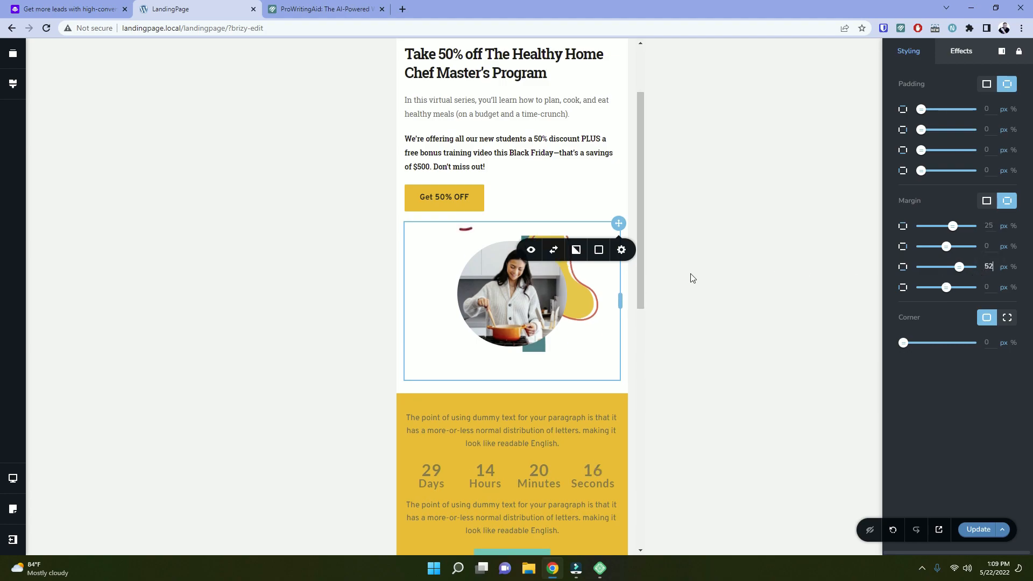
click(698, 286)
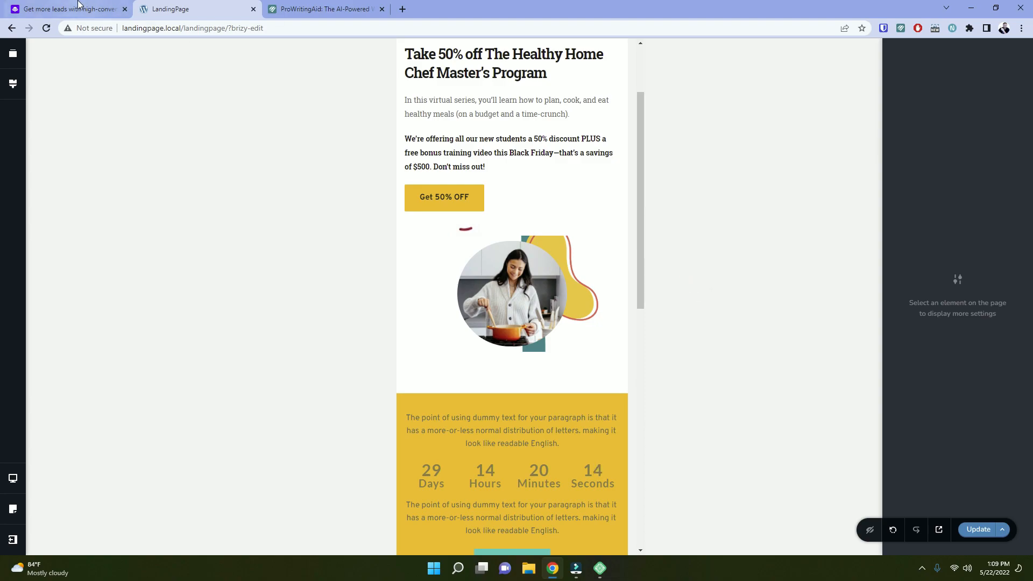
Examine the cook photo and its background shapes in the Leadpages template's mobile preview, and return to the LandingPage editor.
click(81, 9)
click(535, 62)
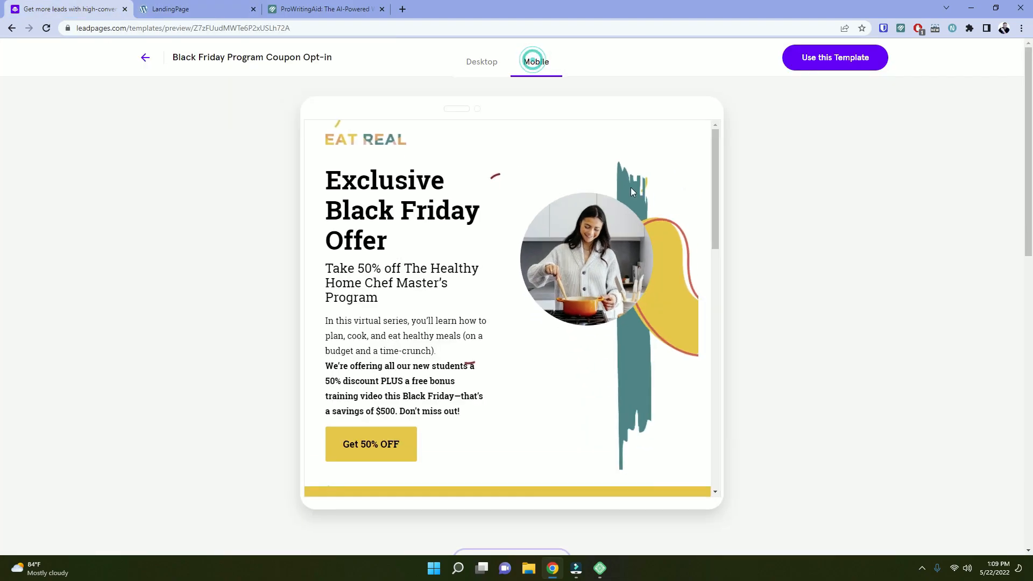
scroll(565, 224, down, 2)
scroll(566, 222, down, 3)
scroll(566, 223, up, 1)
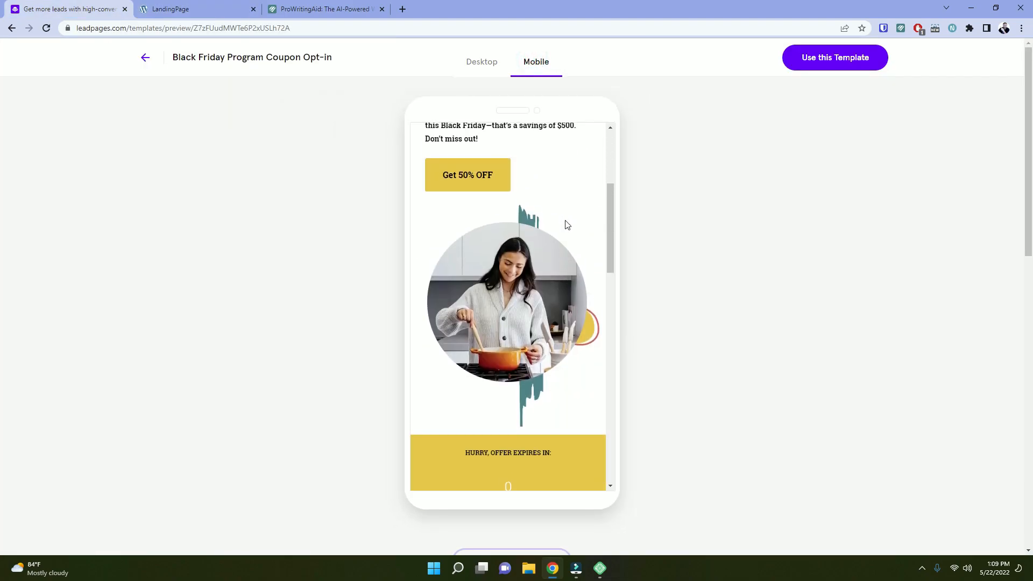
click(187, 6)
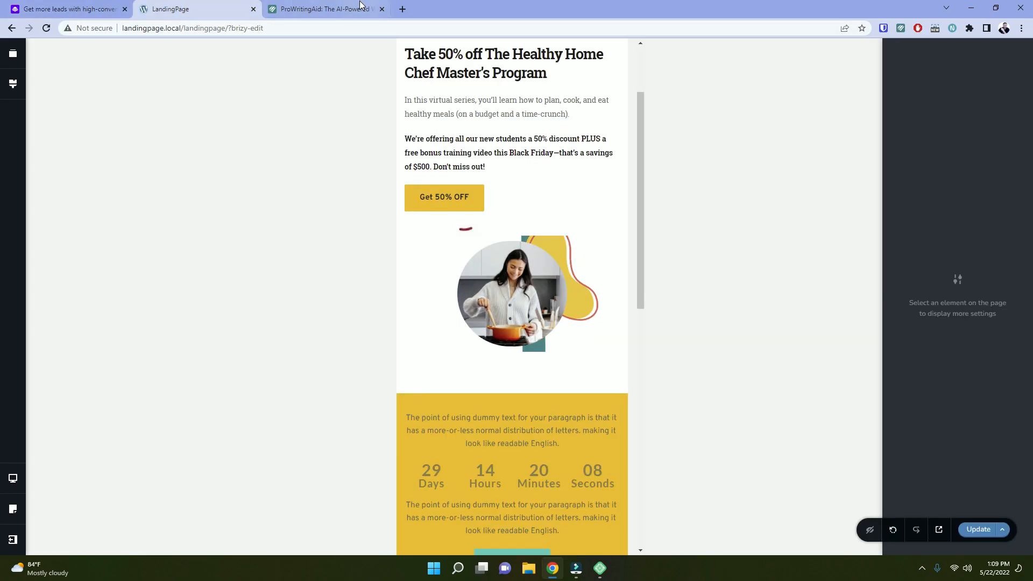
Enlarge the mobile cook photo slightly and move its column's background image focal point to the upper edge.
click(508, 280)
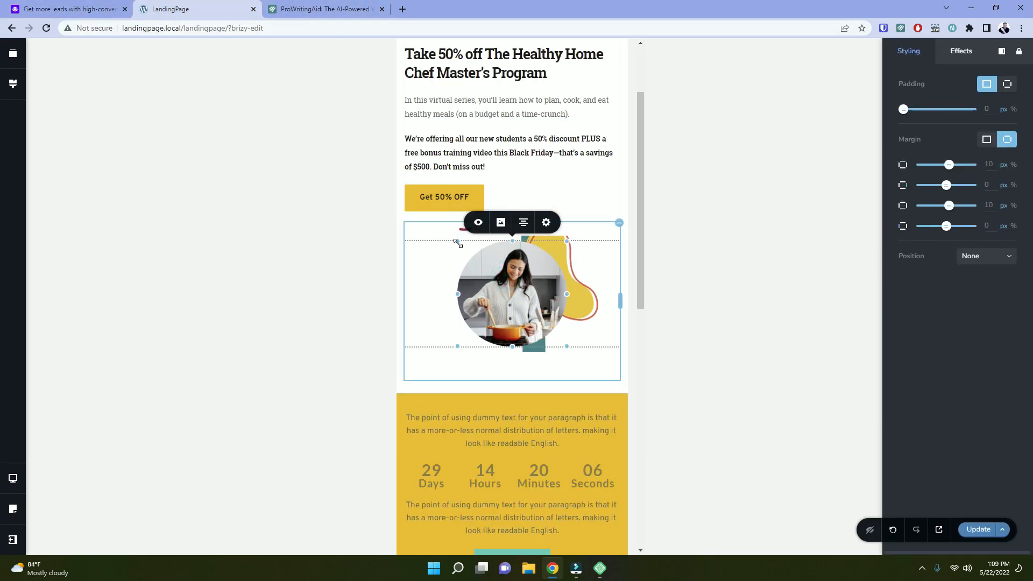
mouse_move(565, 345)
mouse_down()
mouse_move(584, 369)
mouse_move(568, 348)
mouse_up()
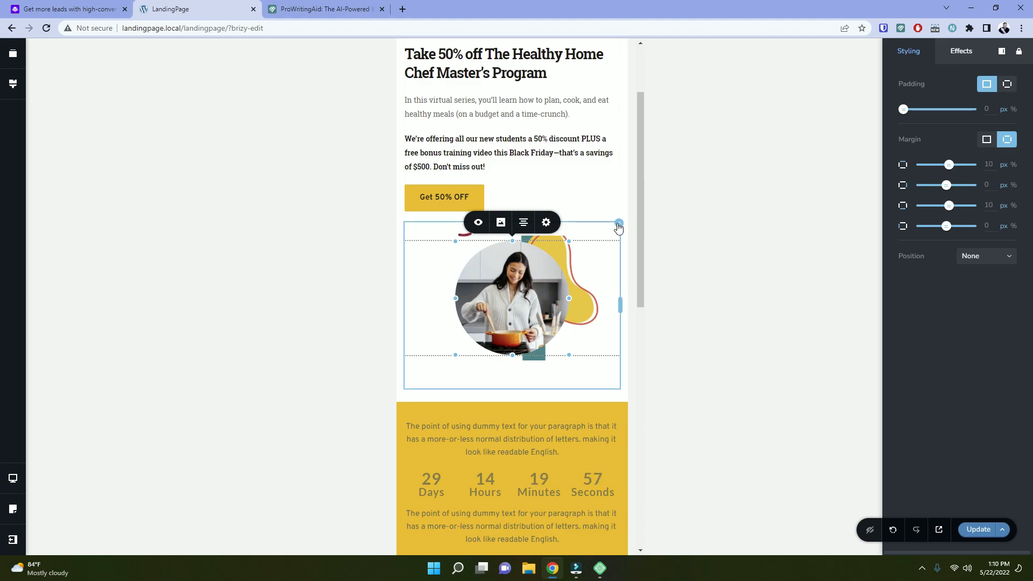
click(619, 225)
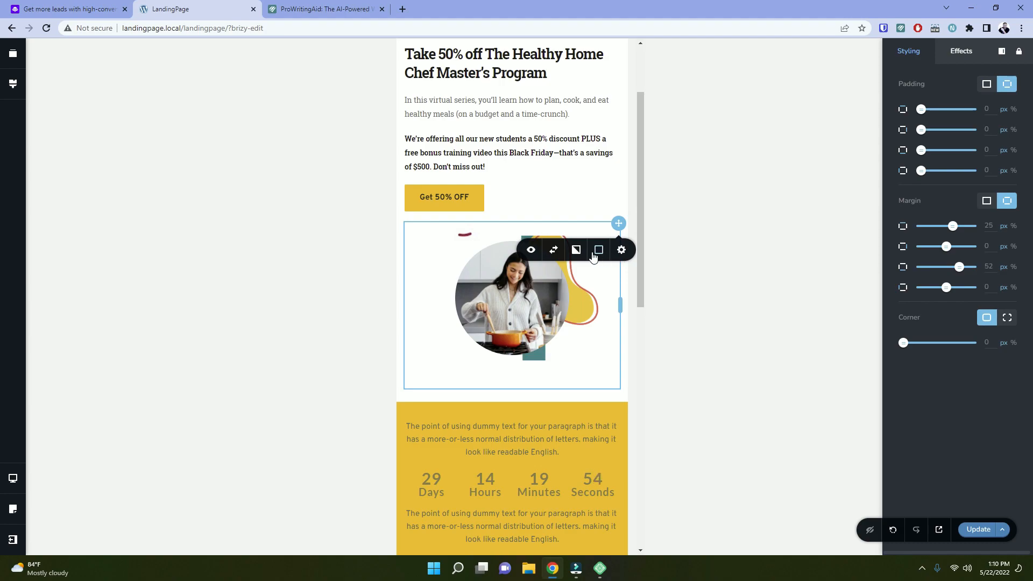
click(577, 250)
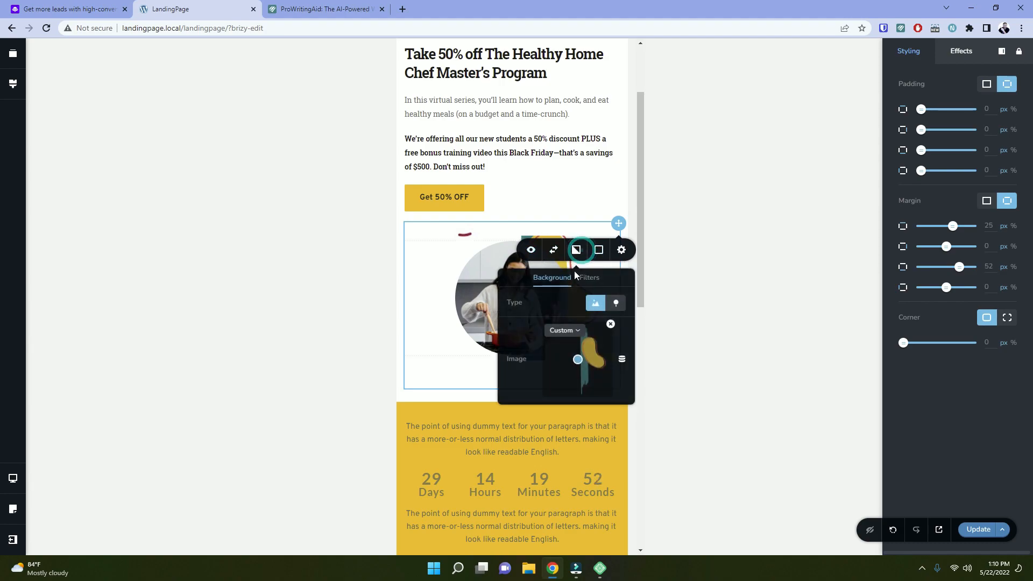
drag(580, 359, 573, 334)
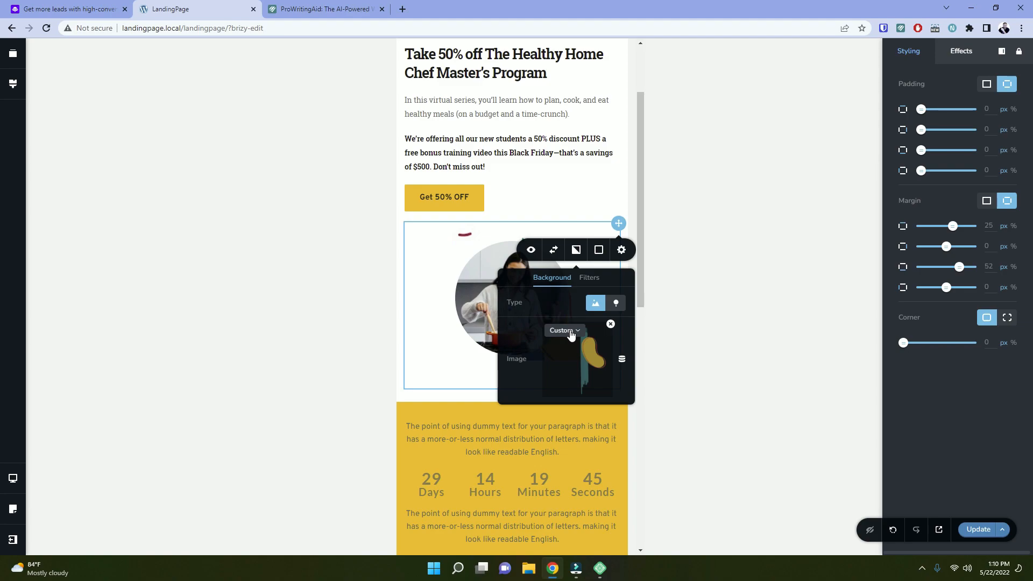
click(714, 268)
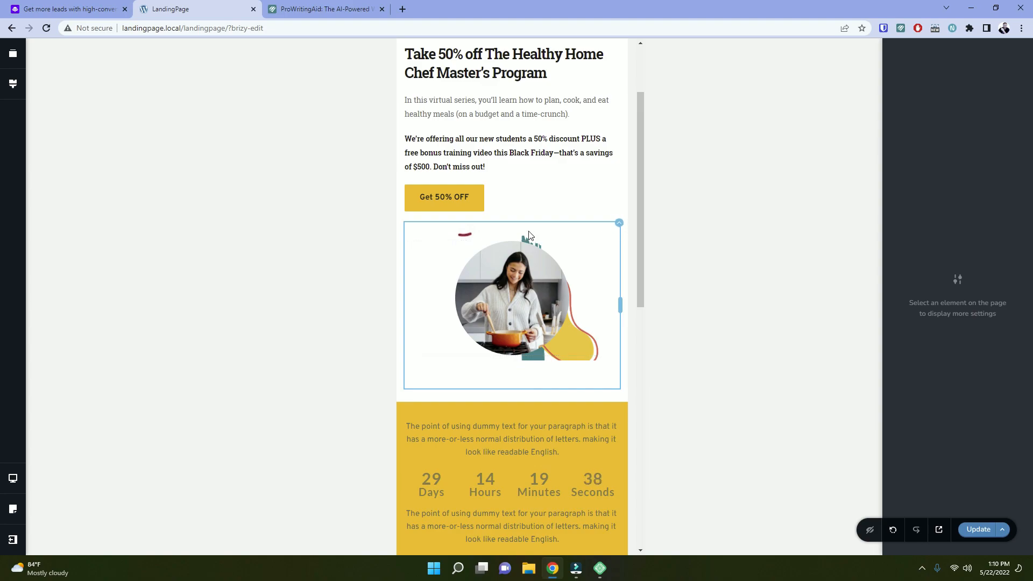
Set the mobile hero image column's top and bottom margins to 50 px each.
click(610, 231)
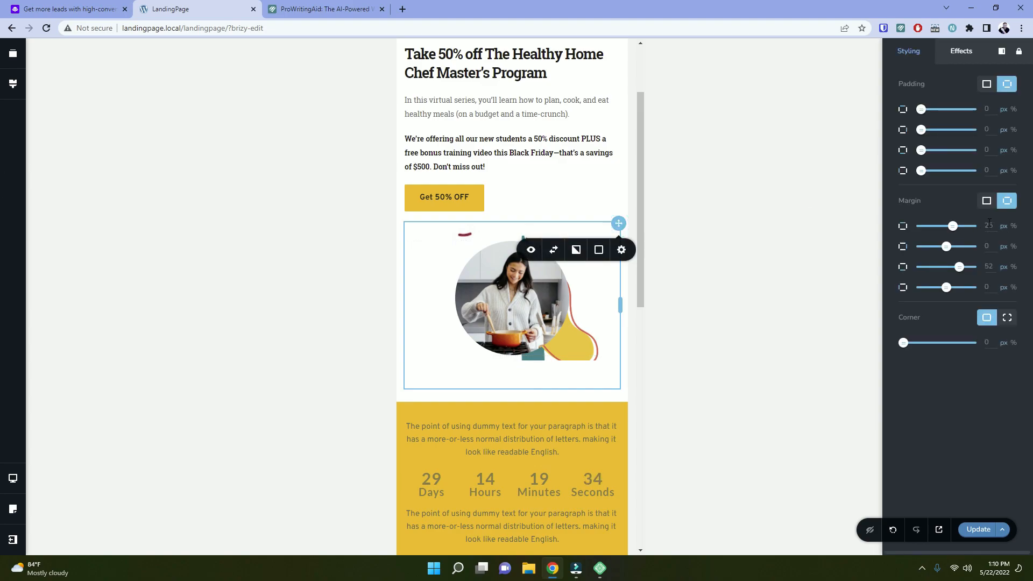
text(50)
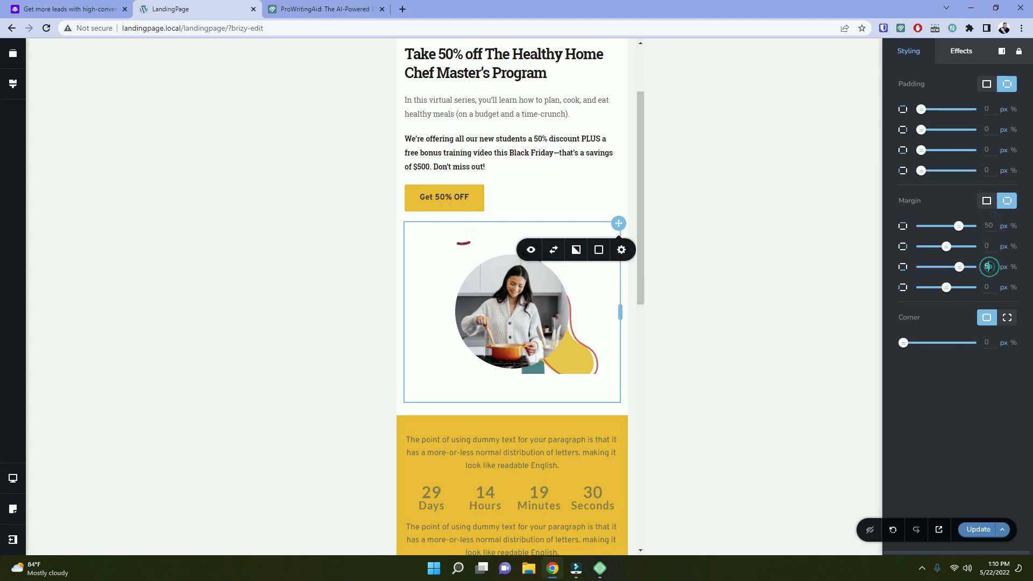
click(703, 321)
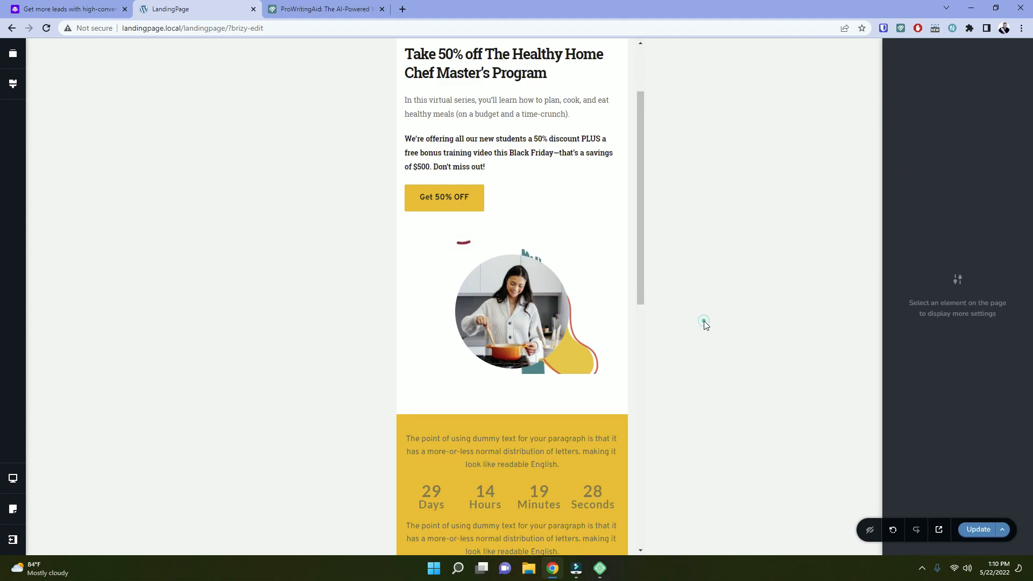
Review the mobile hero image column's margins and the cook photo's image settings.
click(589, 251)
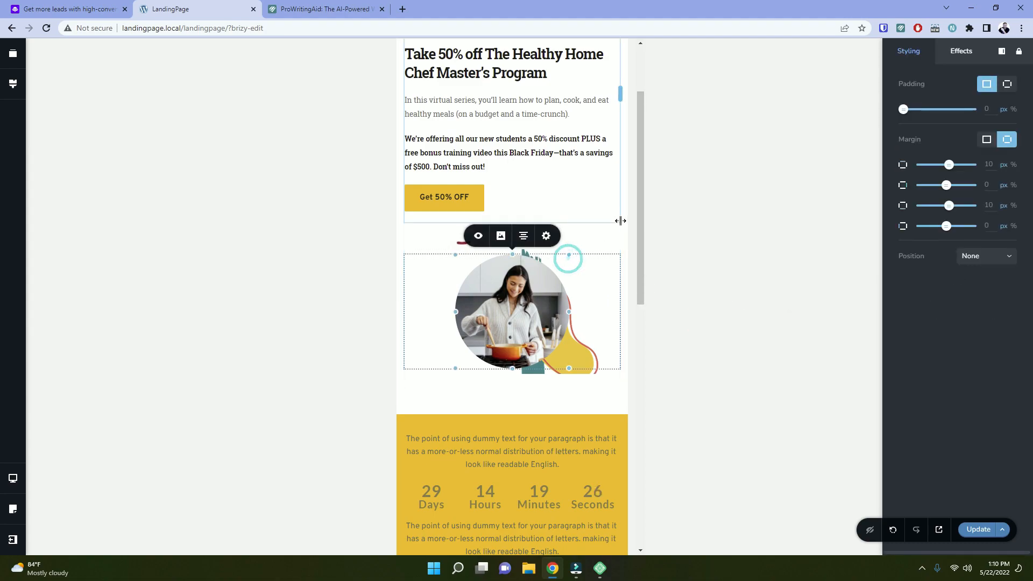
click(618, 228)
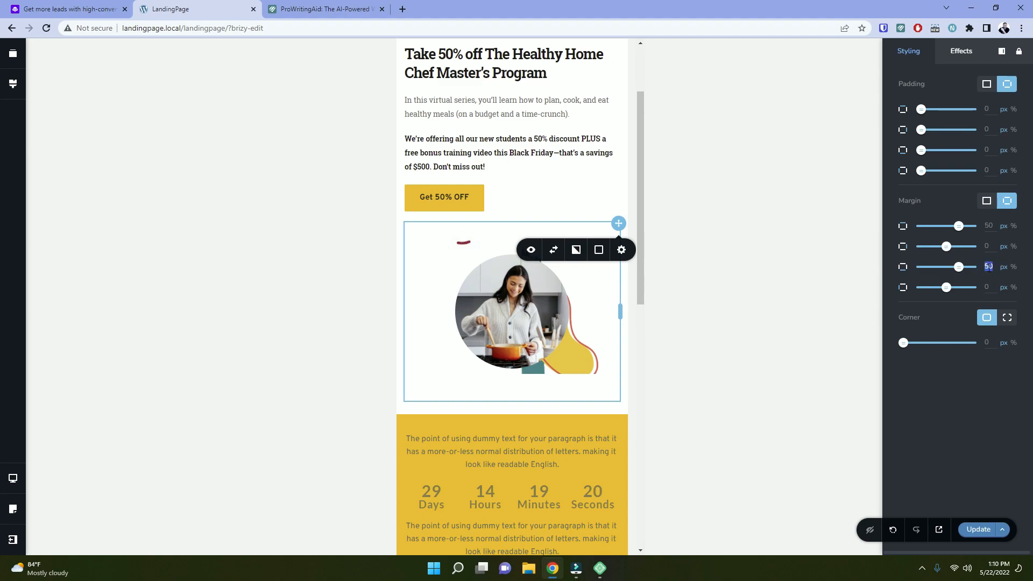
click(506, 293)
click(500, 238)
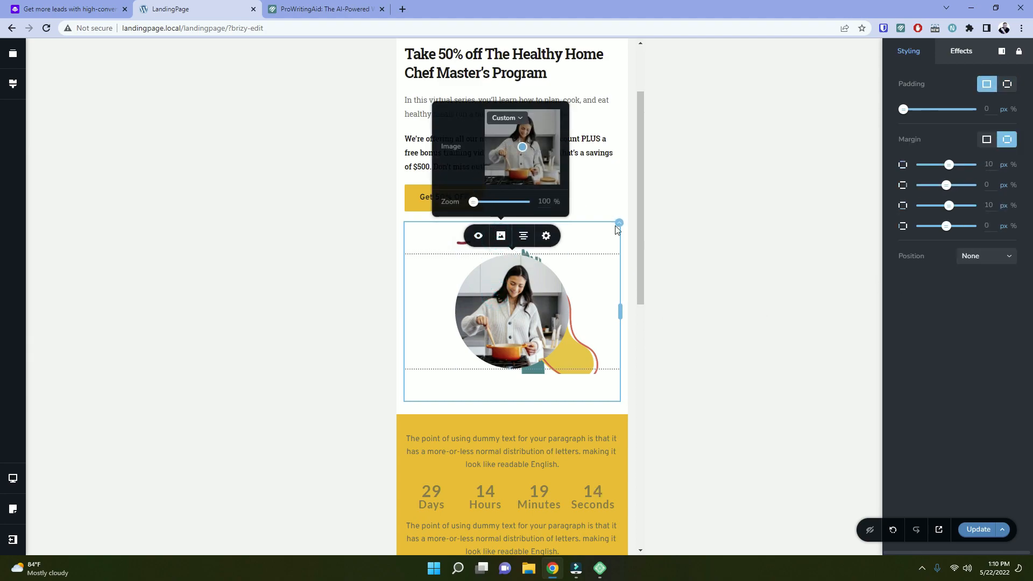
click(689, 249)
click(505, 305)
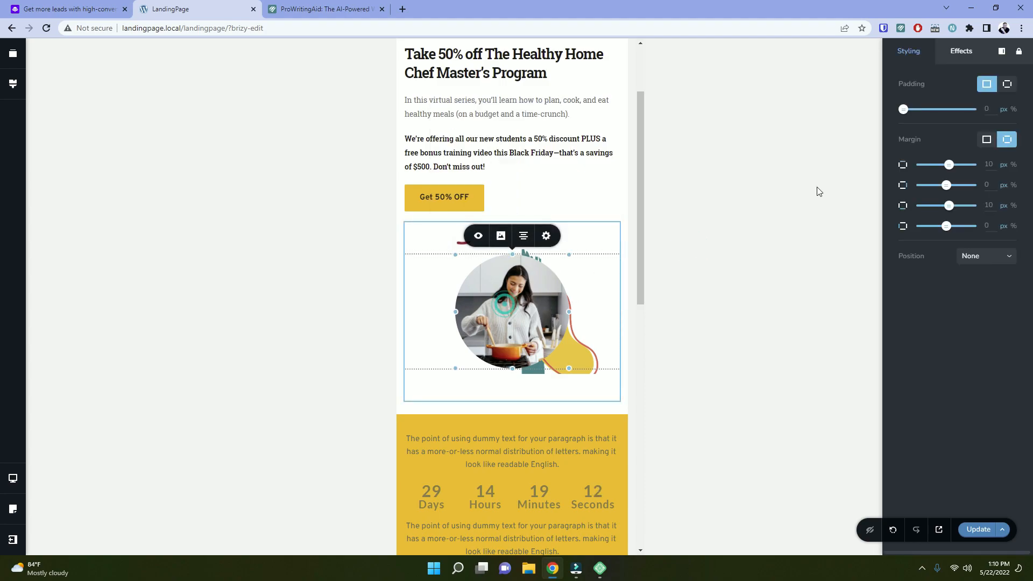
click(711, 239)
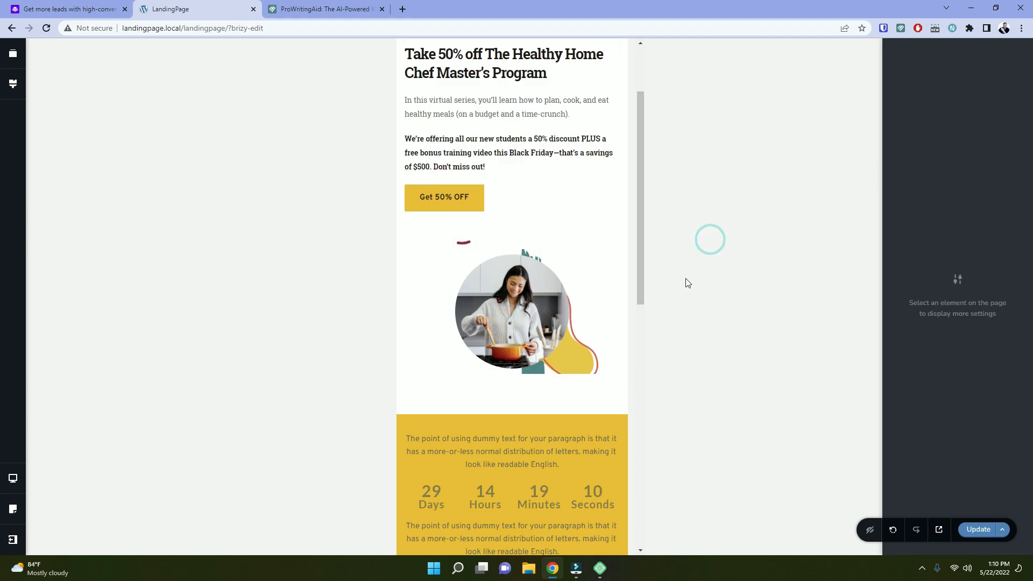
Compare the mobile hero layout with the Leadpages template's mobile preview and examine the template's countdown section.
scroll(526, 162, up, 2)
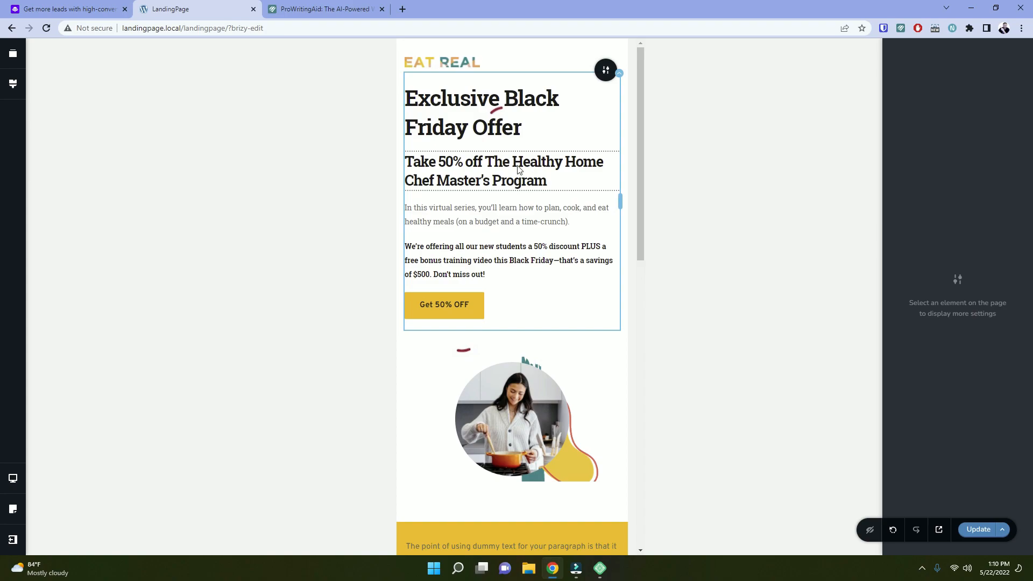
scroll(518, 170, down, 3)
click(80, 8)
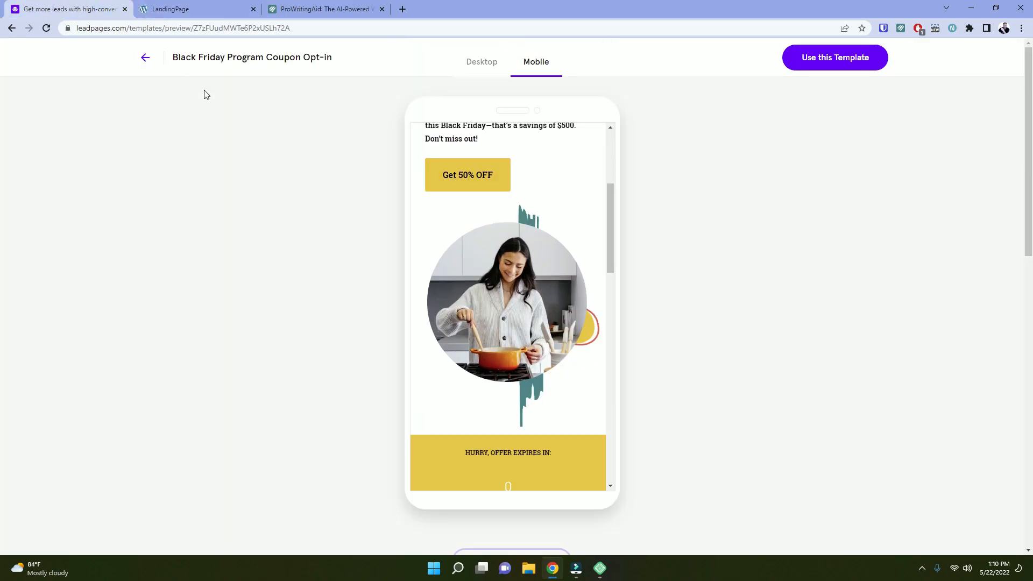
scroll(495, 183, up, 4)
scroll(492, 186, down, 10)
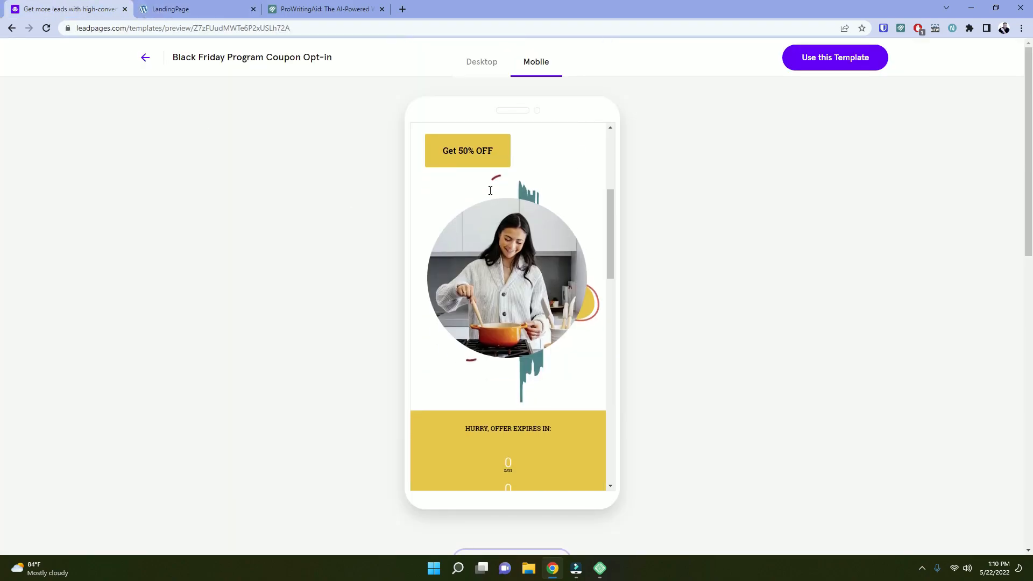
scroll(481, 239, up, 2)
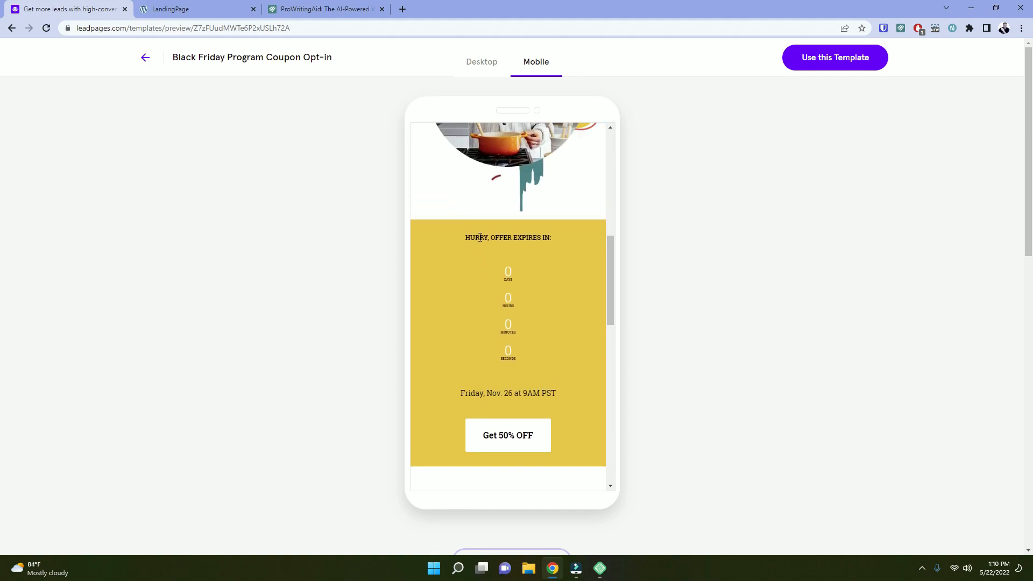
Return to the LandingPage editor and switch the page to the desktop view.
click(145, 9)
mouse_move(13, 479)
click(53, 444)
Set the countdown timer's number colour to white, #FFFFFF.
scroll(401, 321, down, 2)
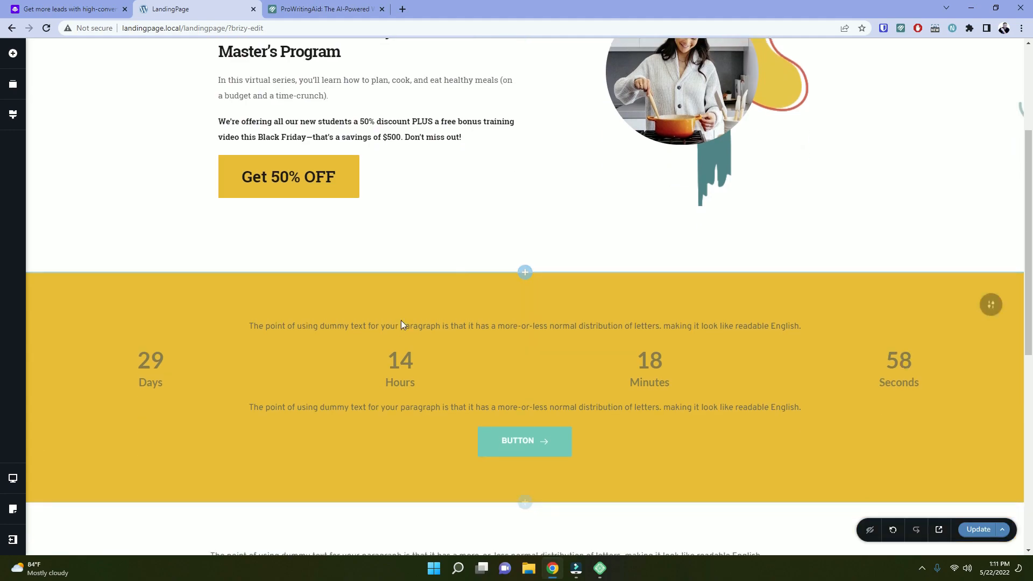
double_click(147, 337)
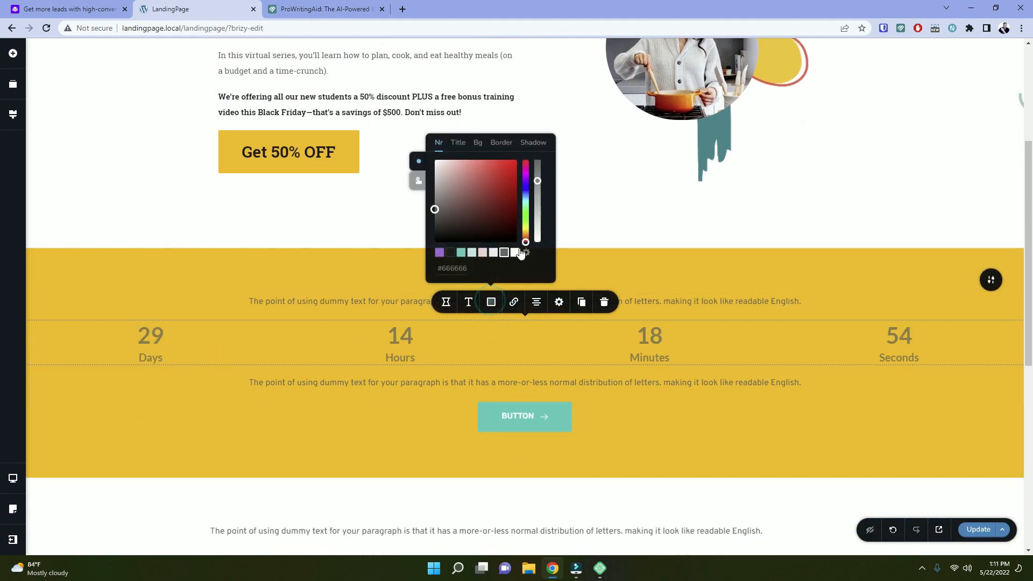
click(515, 253)
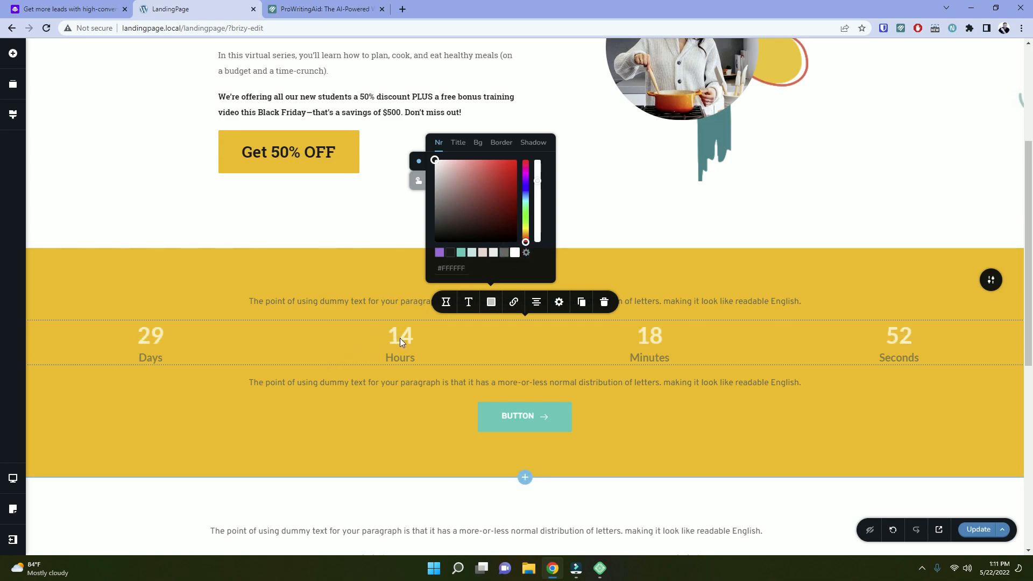
Try #1C1C1C as the countdown timer's number colour and restore the numbers to #FFFFFF.
double_click(144, 360)
click(489, 302)
click(451, 253)
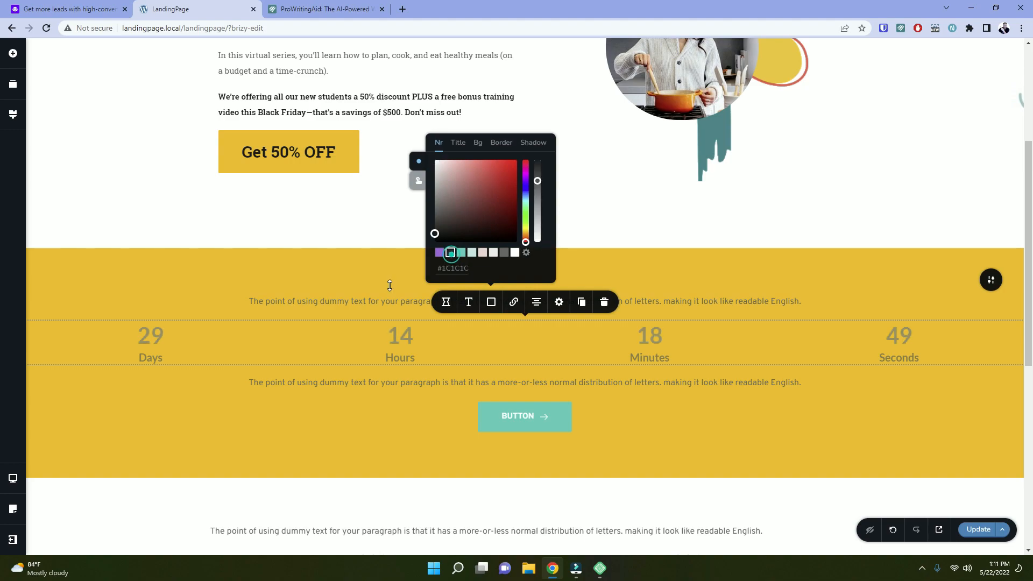
double_click(155, 336)
click(488, 301)
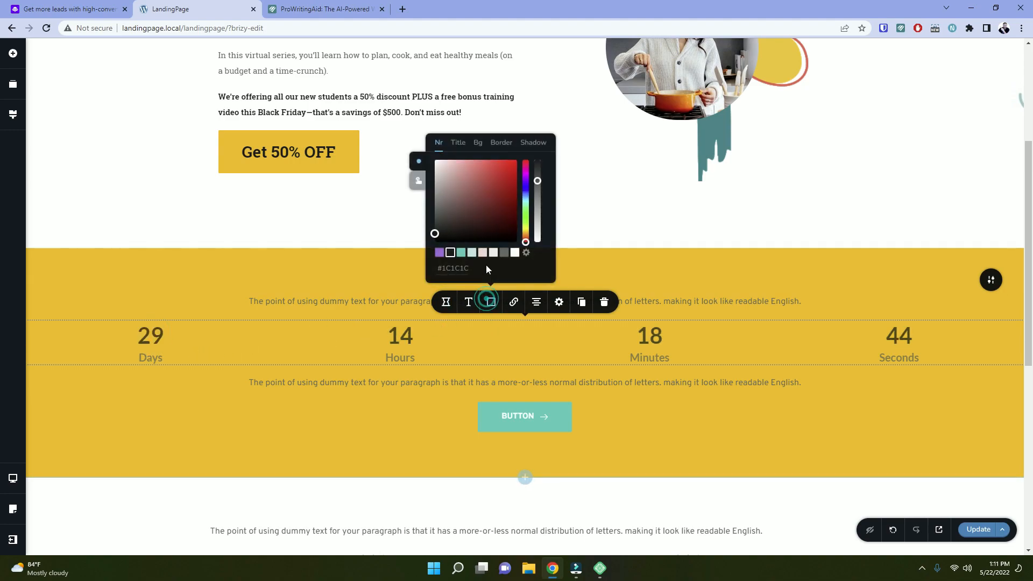
click(515, 253)
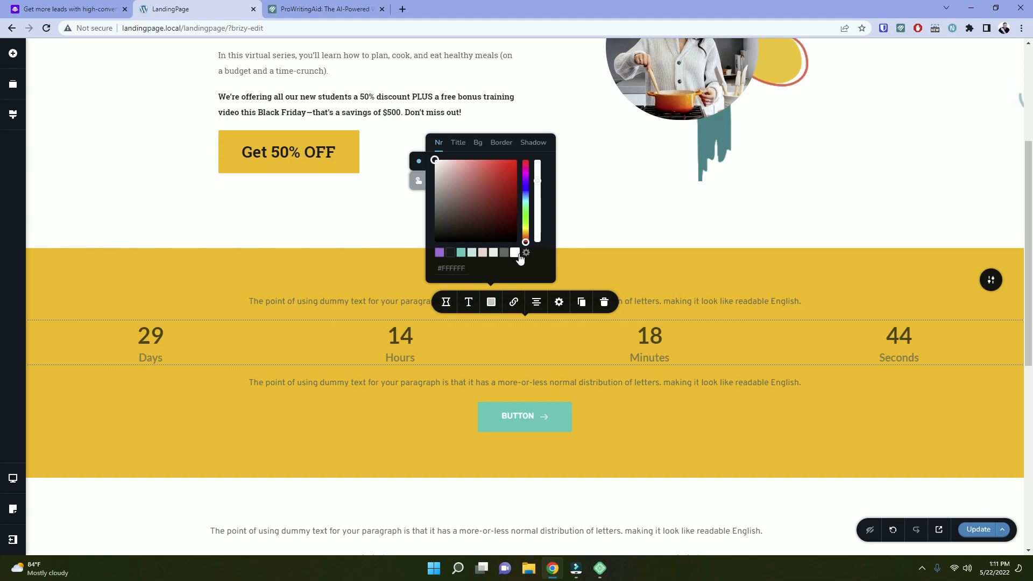
Set the countdown's title labels to #1C1C1C and raise the white numbers' opacity to full.
click(458, 142)
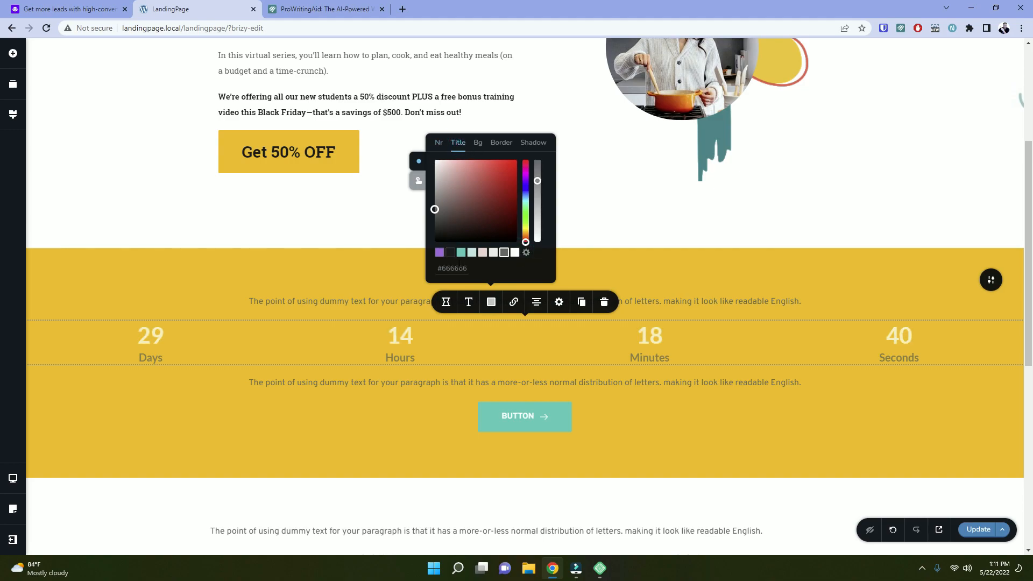
click(451, 253)
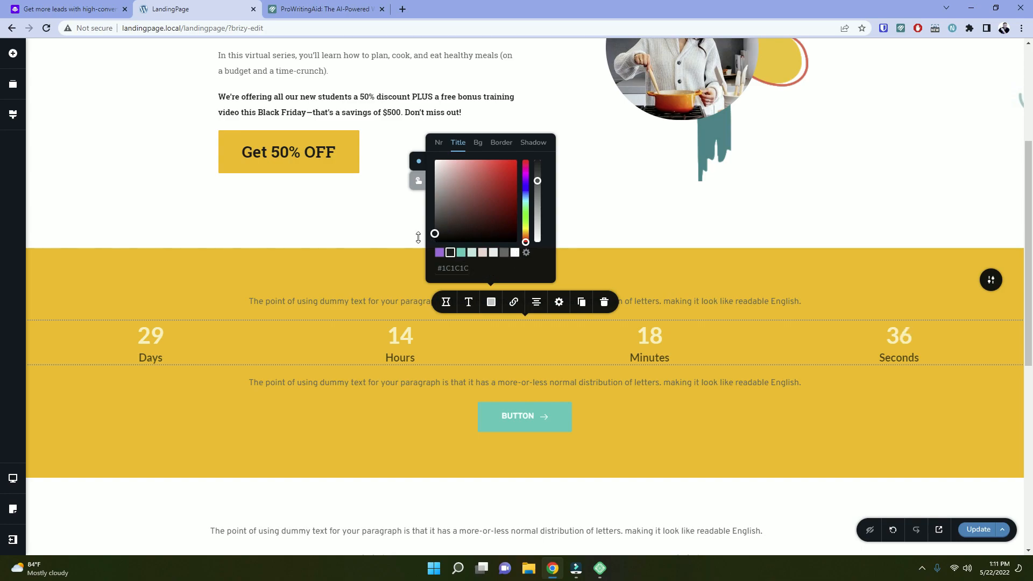
click(439, 144)
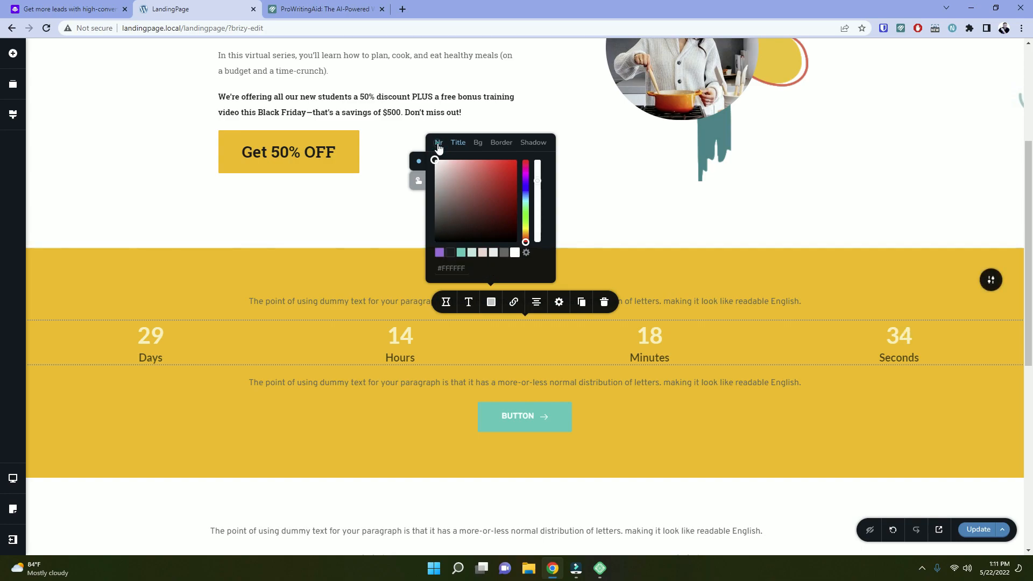
drag(540, 178, 541, 157)
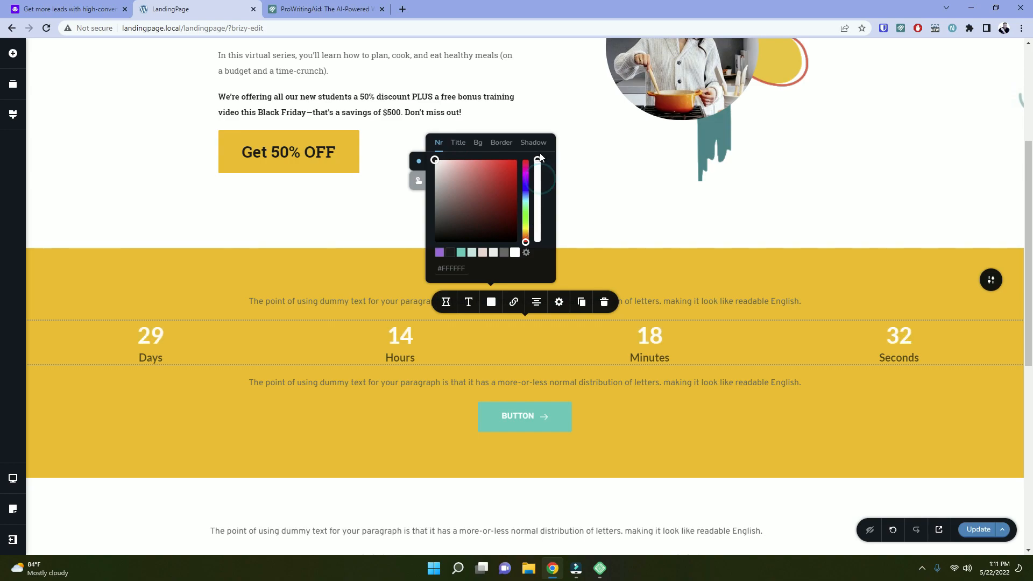
Check the template's countdown section in its desktop preview and darken the text colour of both placeholder paragraphs around the countdown timer.
click(335, 299)
triple_click(335, 299)
click(85, 6)
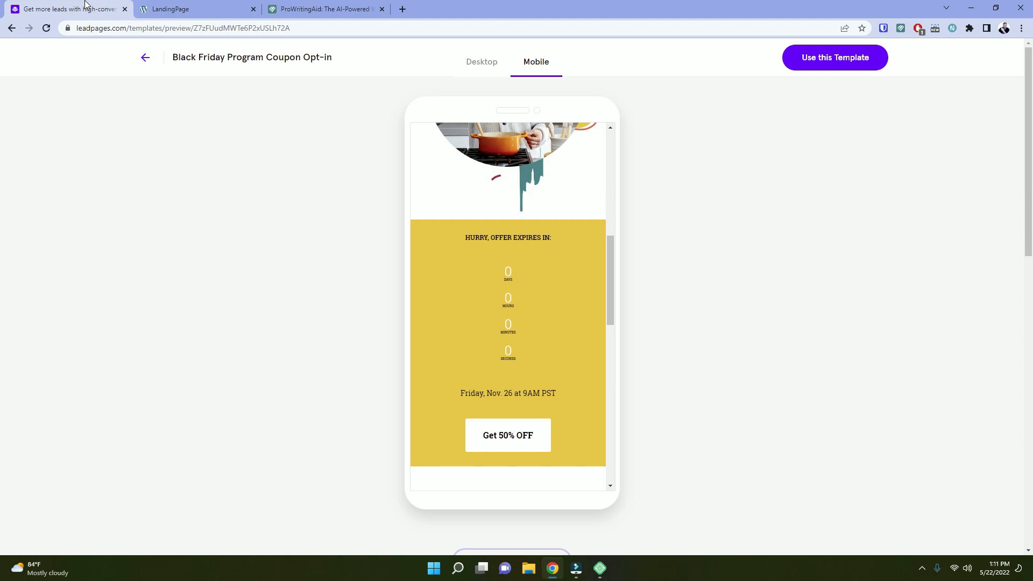
click(492, 63)
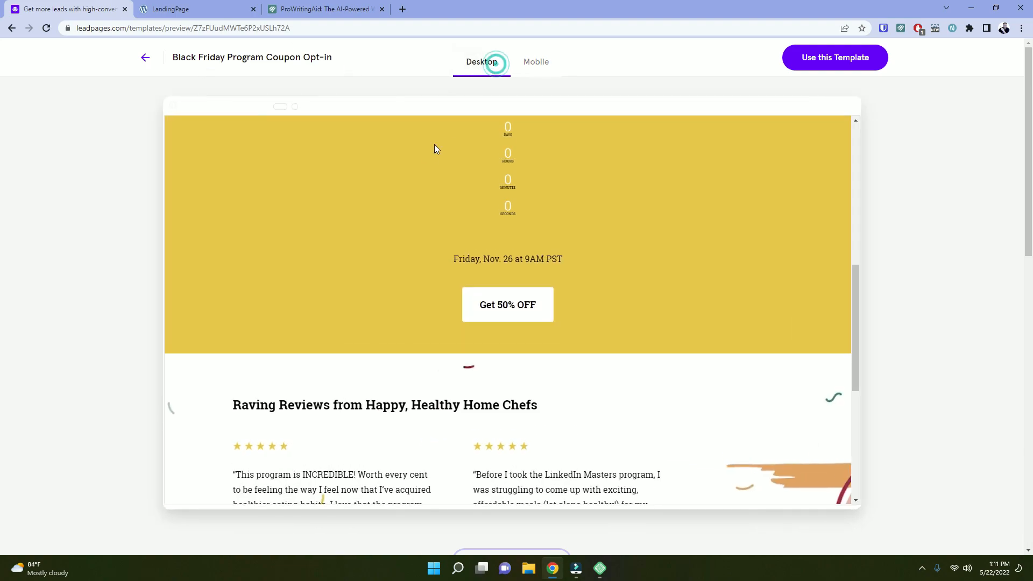
scroll(434, 204, up, 3)
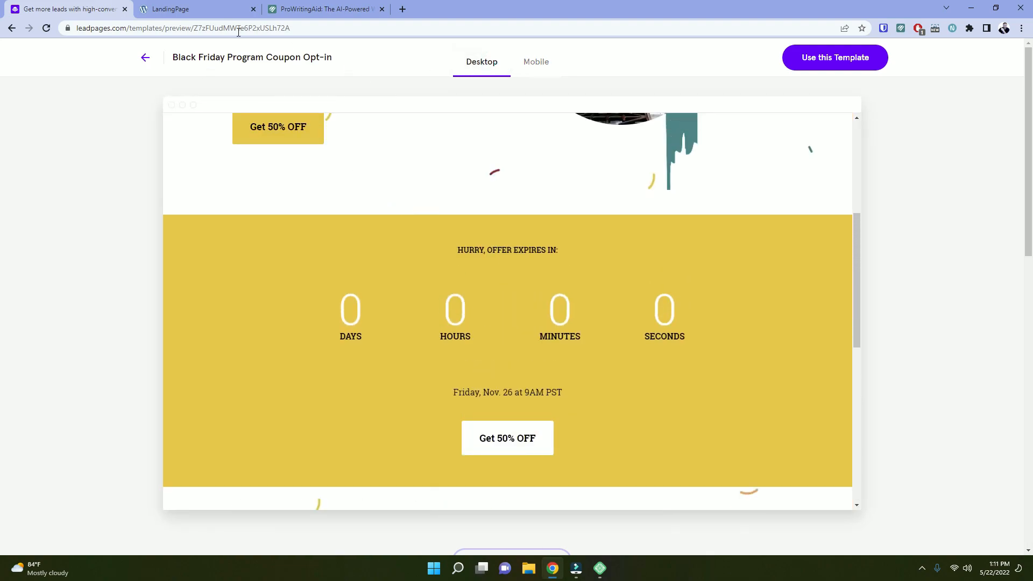
click(204, 5)
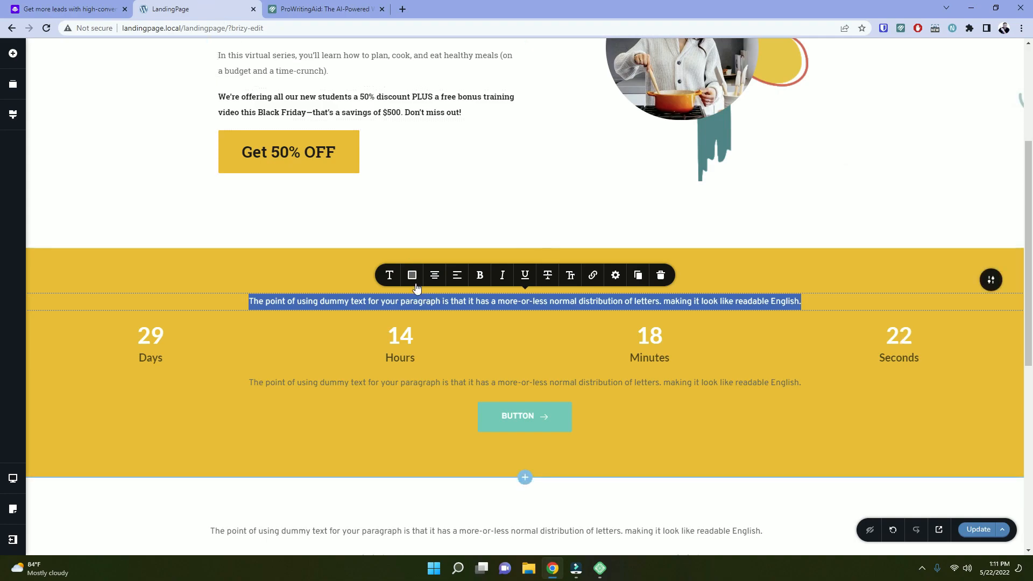
click(413, 275)
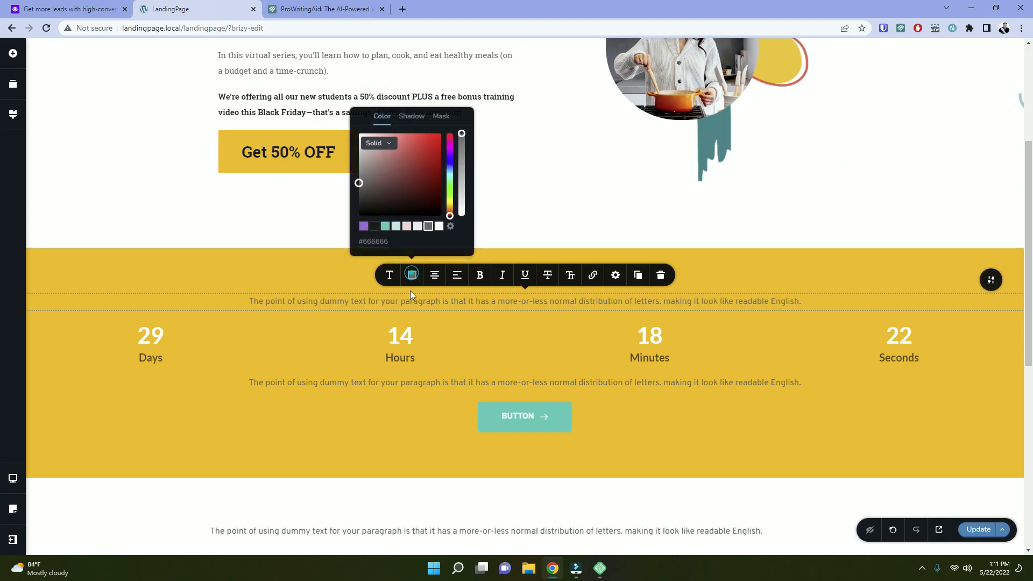
triple_click(356, 383)
click(412, 356)
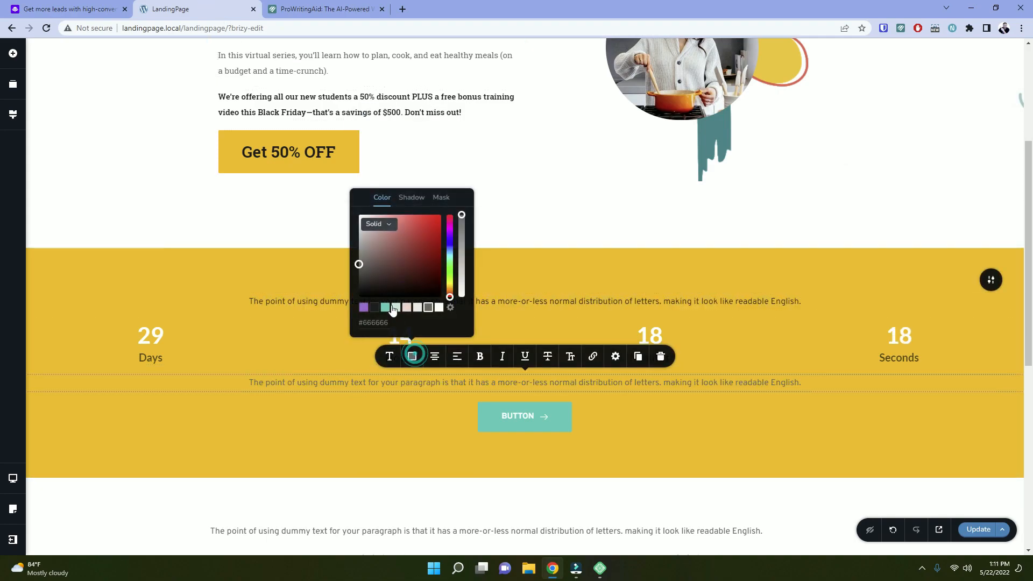
Duplicate the hero's Get 50% OFF button, move the copy under the countdown's lower paragraph, and delete the teal placeholder button.
click(504, 412)
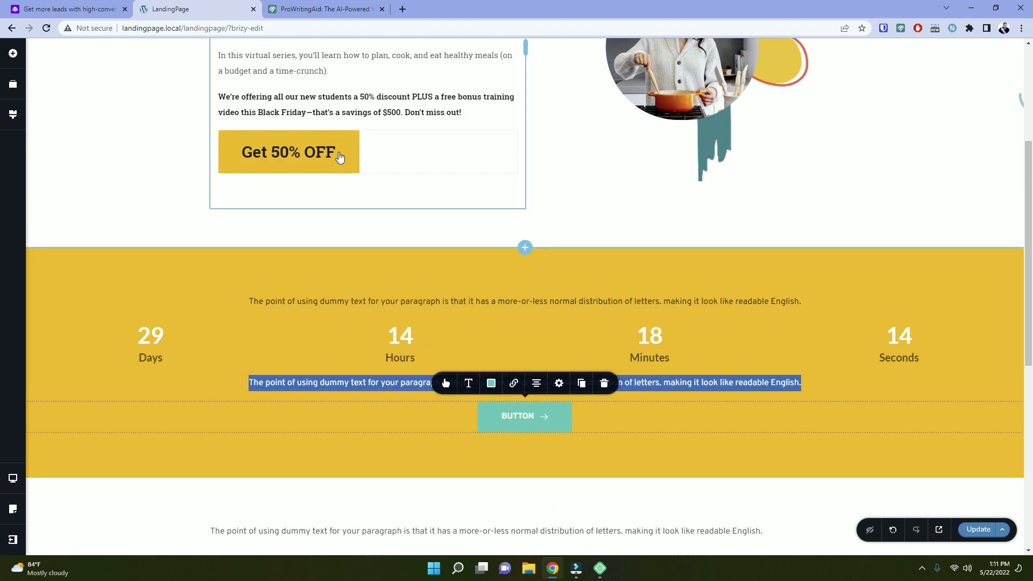
click(72, 4)
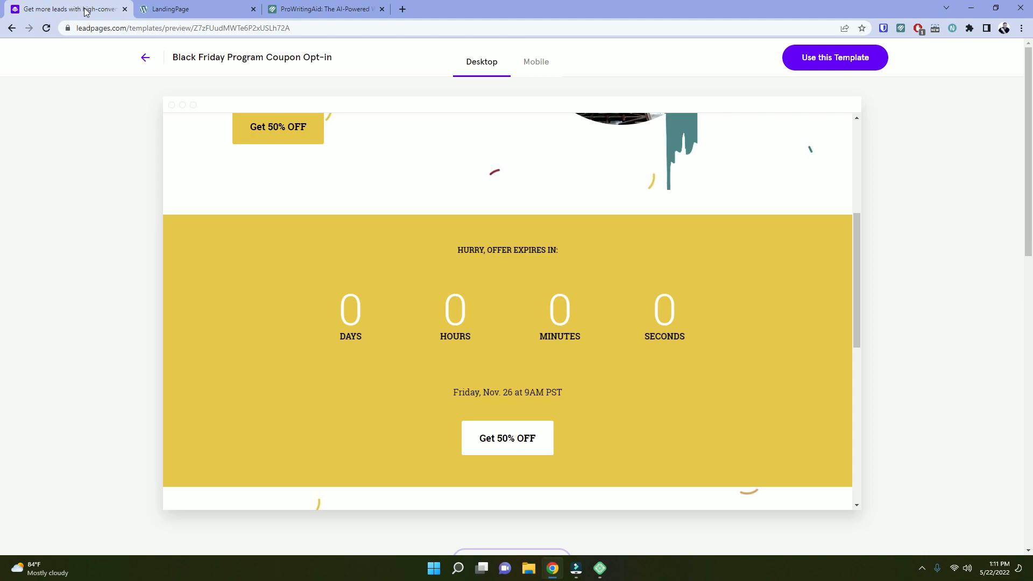
click(172, 9)
click(351, 149)
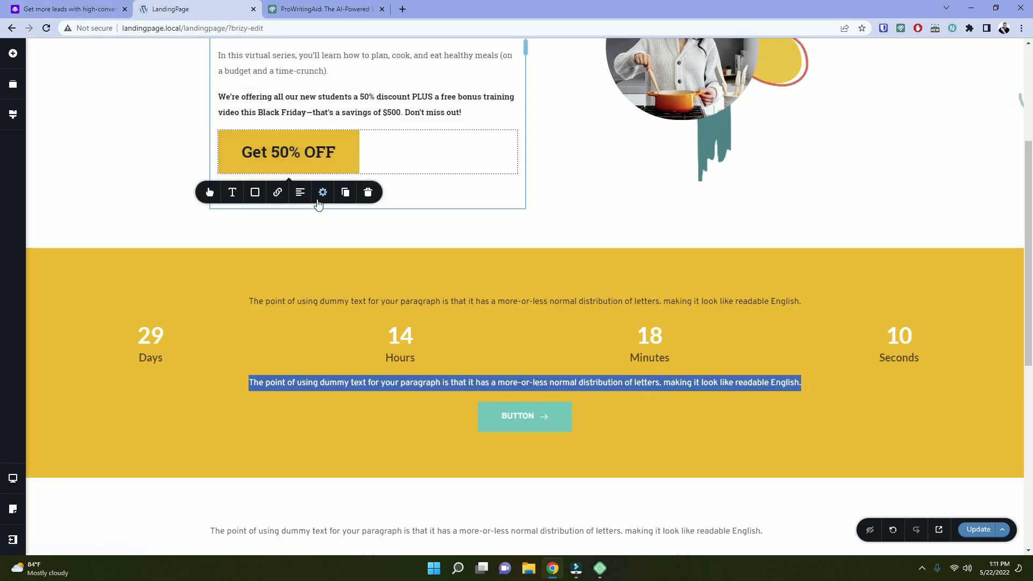
click(346, 192)
click(446, 145)
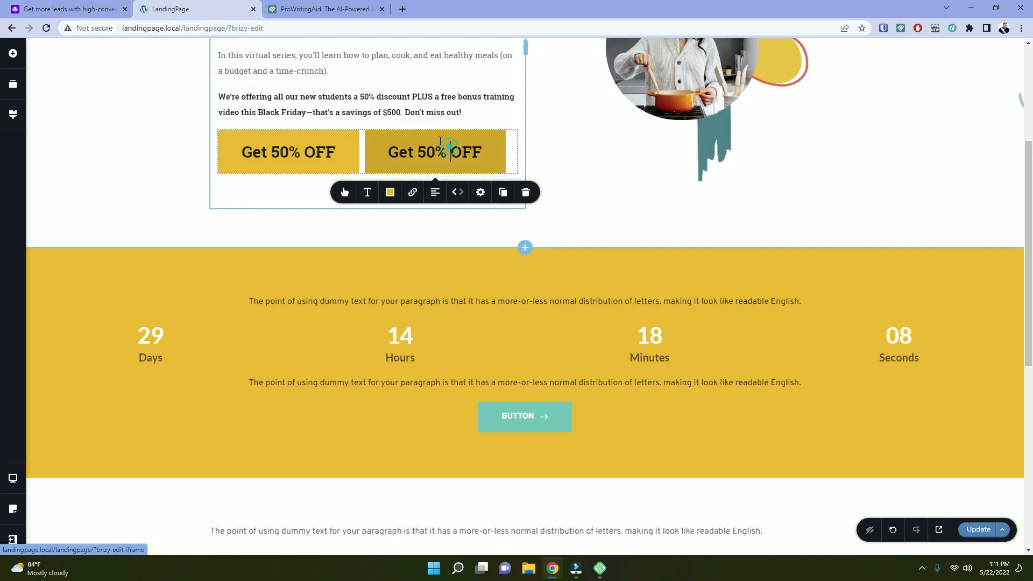
drag(380, 146, 476, 412)
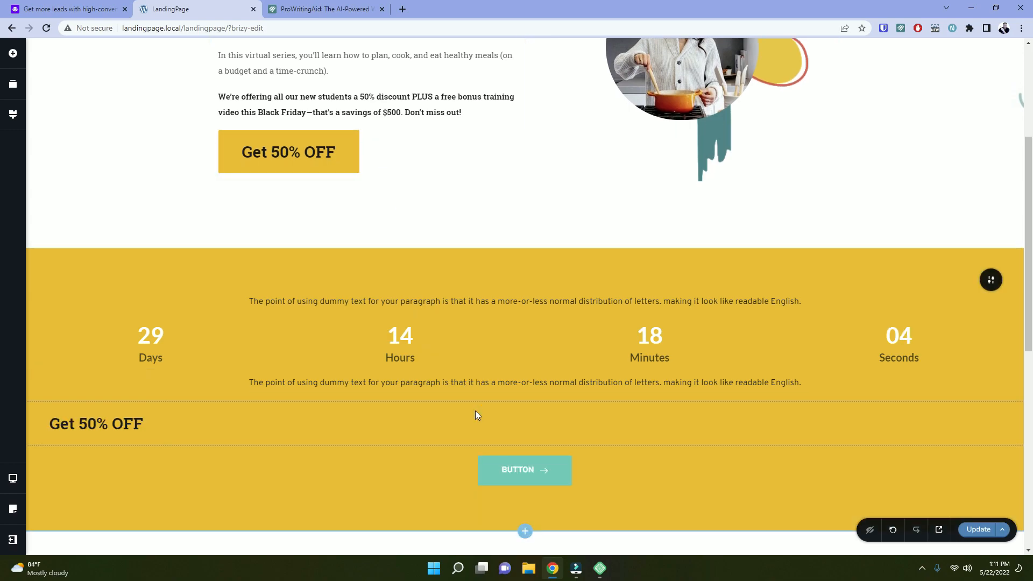
click(506, 471)
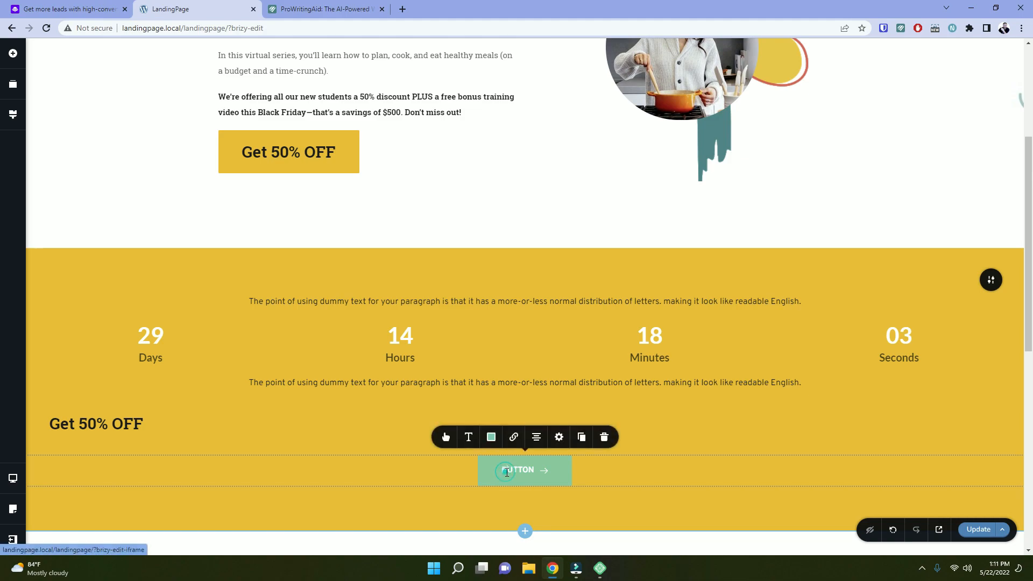
click(608, 437)
Set the background colour of the countdown section's Get 50% OFF button to white, #FFFFFF.
click(123, 423)
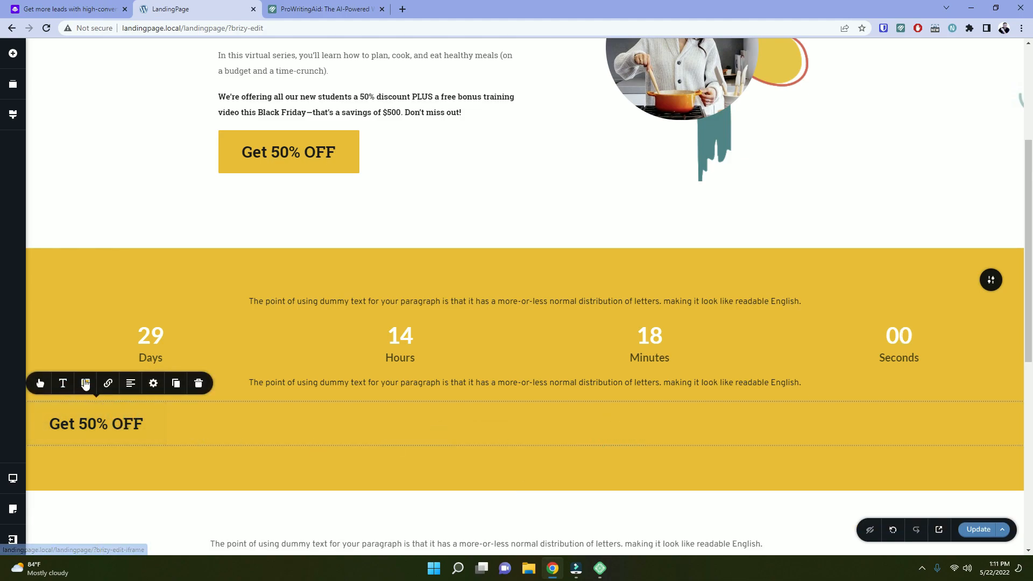
click(85, 382)
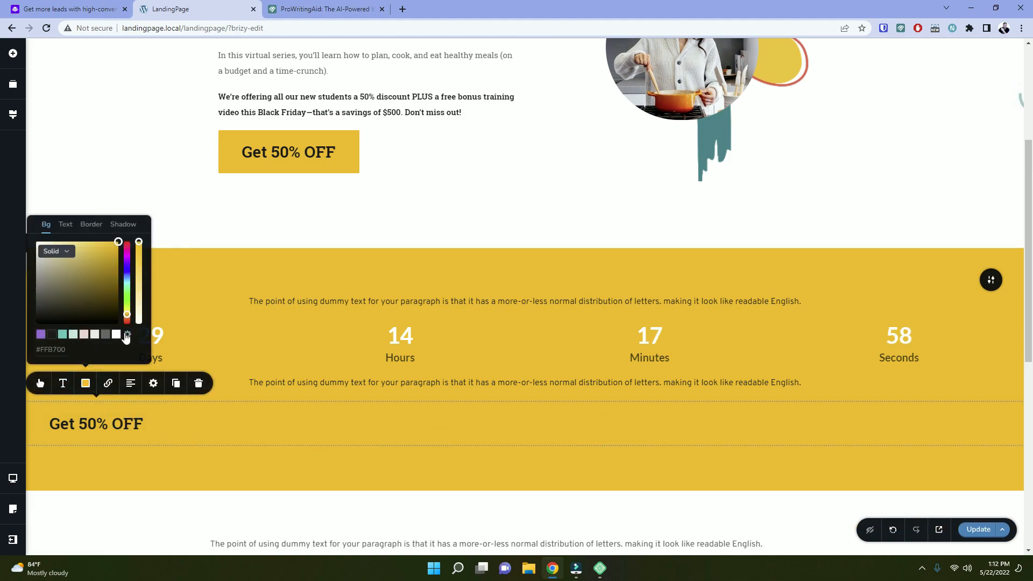
click(115, 335)
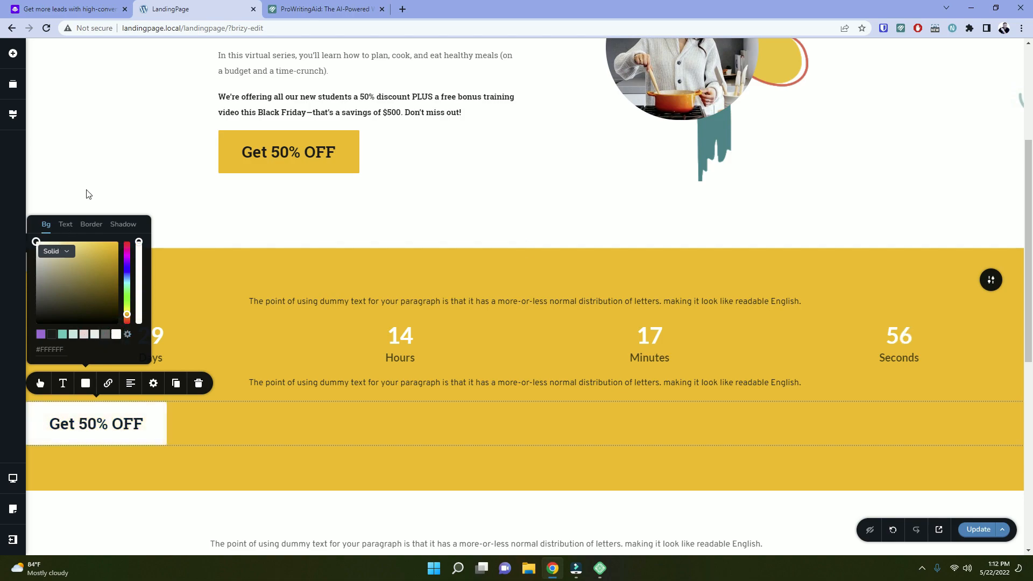
Centre the white Get 50% OFF button in the countdown section to match the Leadpages template.
click(78, 7)
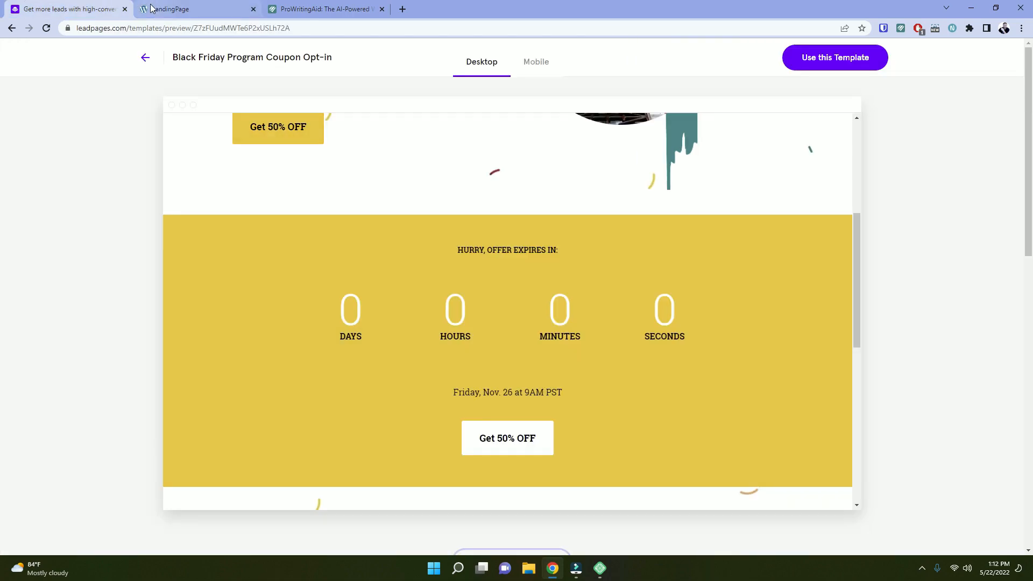
click(171, 10)
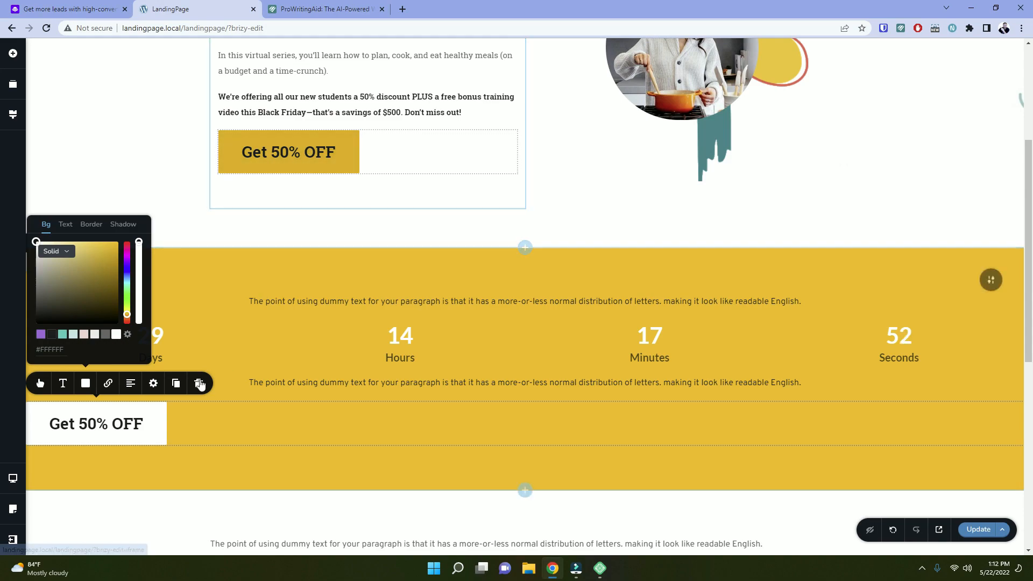
click(135, 392)
click(135, 391)
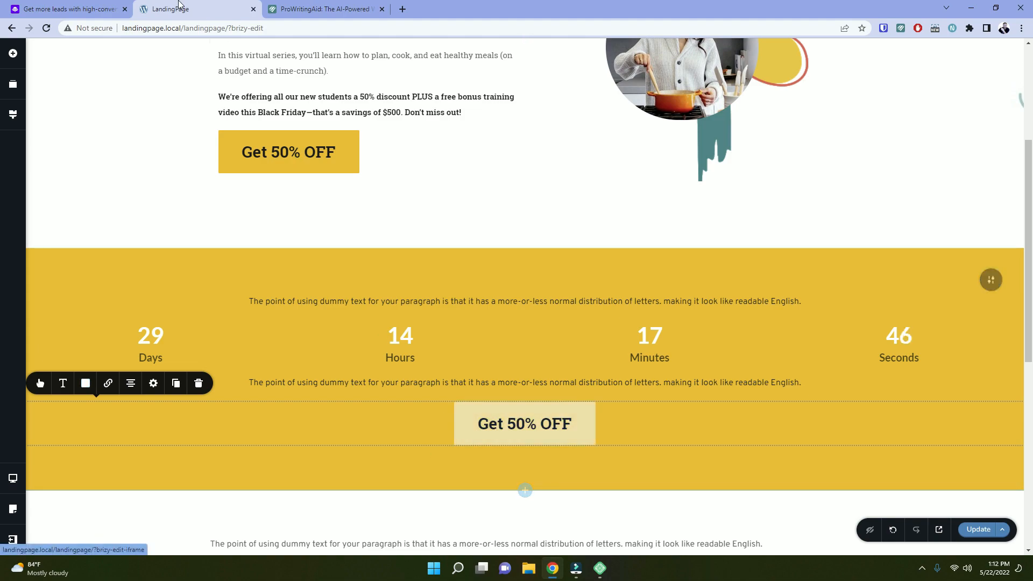
Check the hover colour of the template's Get 50% OFF button and view the copied button's colour settings in the editor.
click(113, 9)
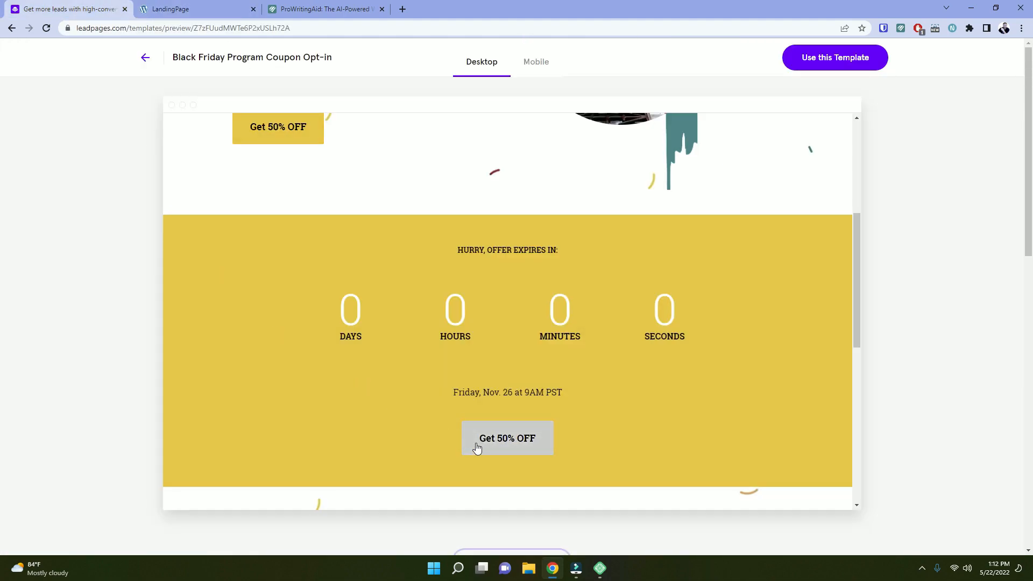
click(180, 6)
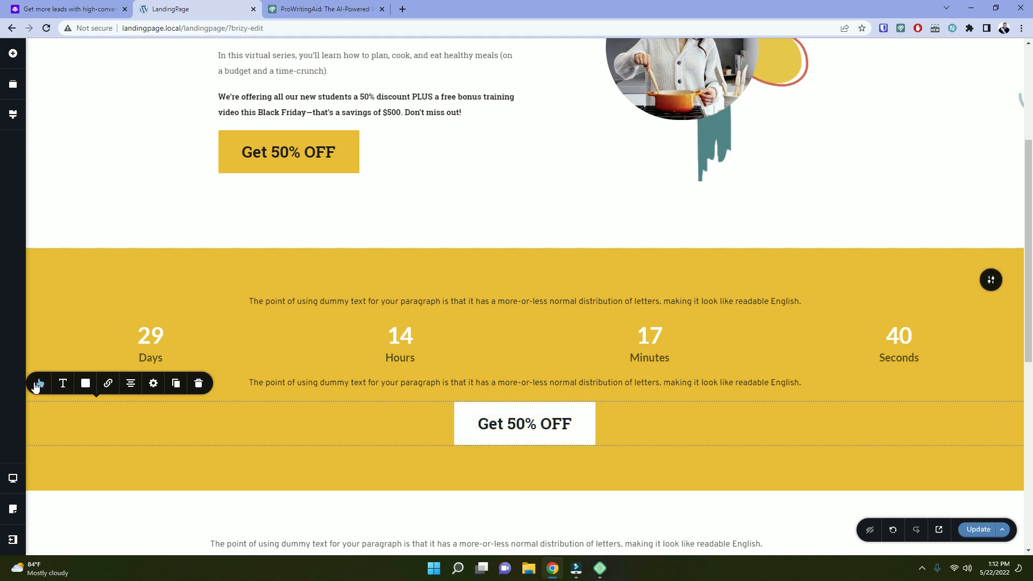
click(40, 382)
click(85, 384)
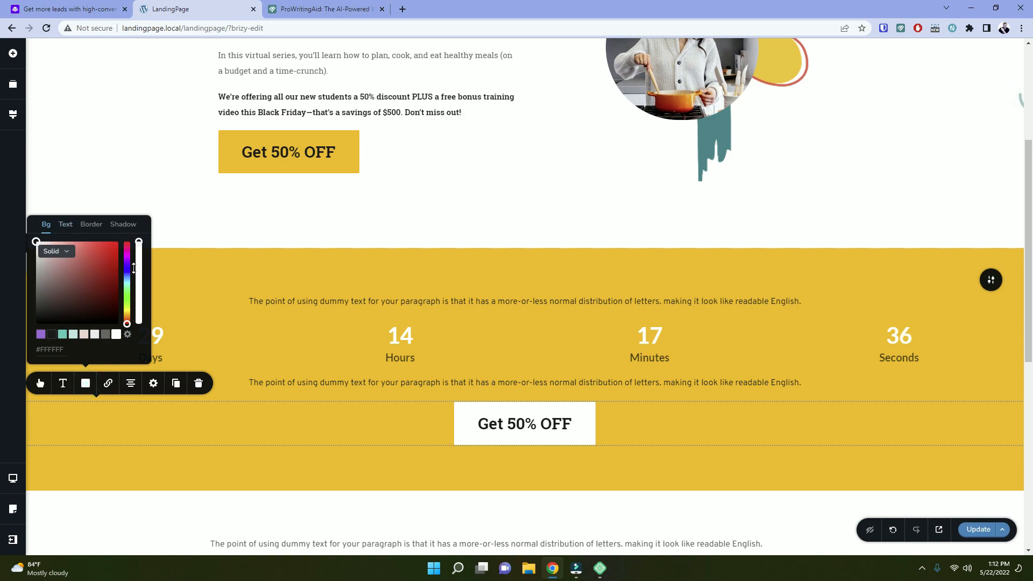
click(630, 451)
Set the white Get 50% OFF button's hover background to light grey, #BDBDBD, at full opacity.
click(590, 422)
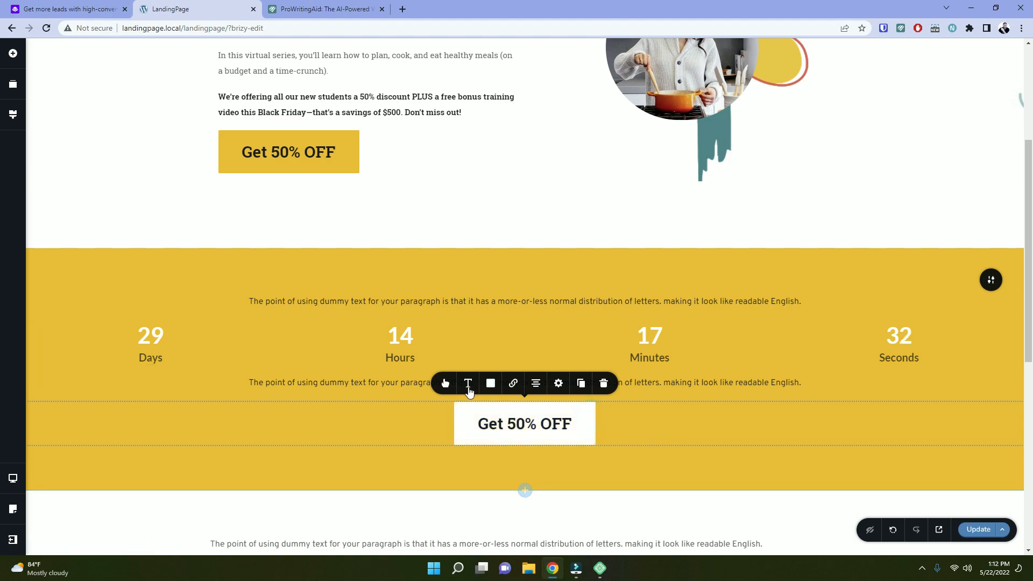
click(448, 386)
click(490, 383)
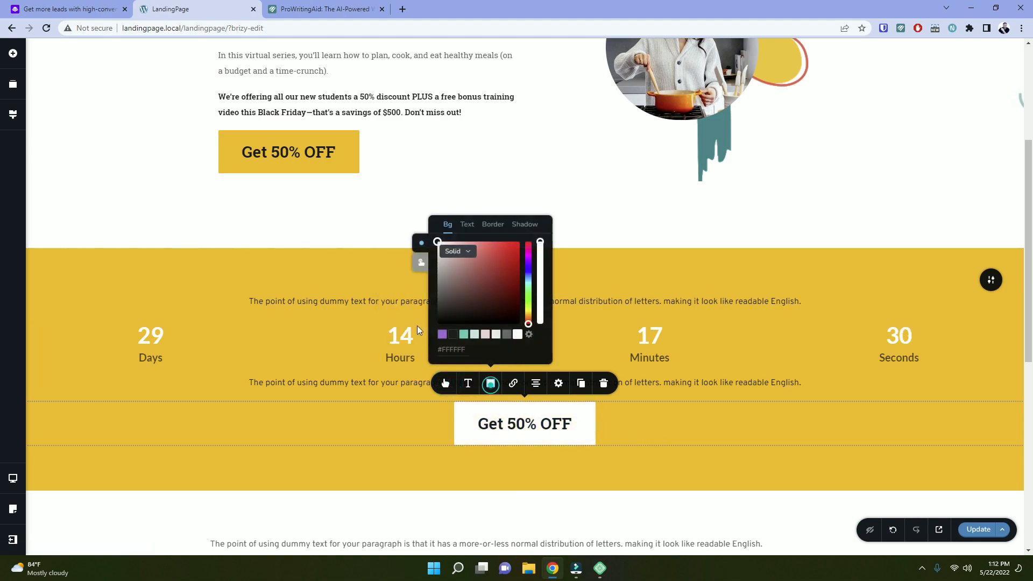
click(422, 261)
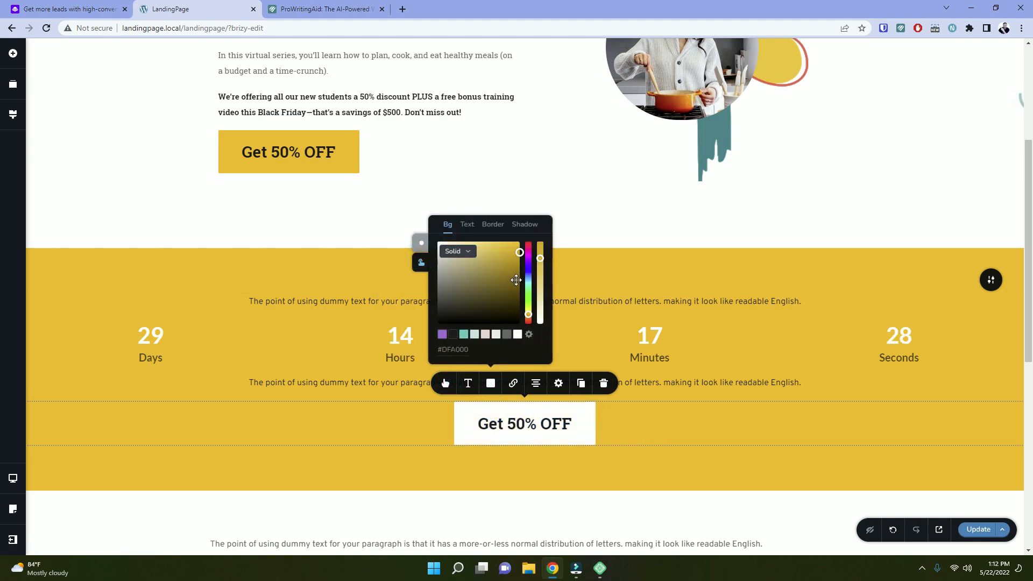
click(507, 335)
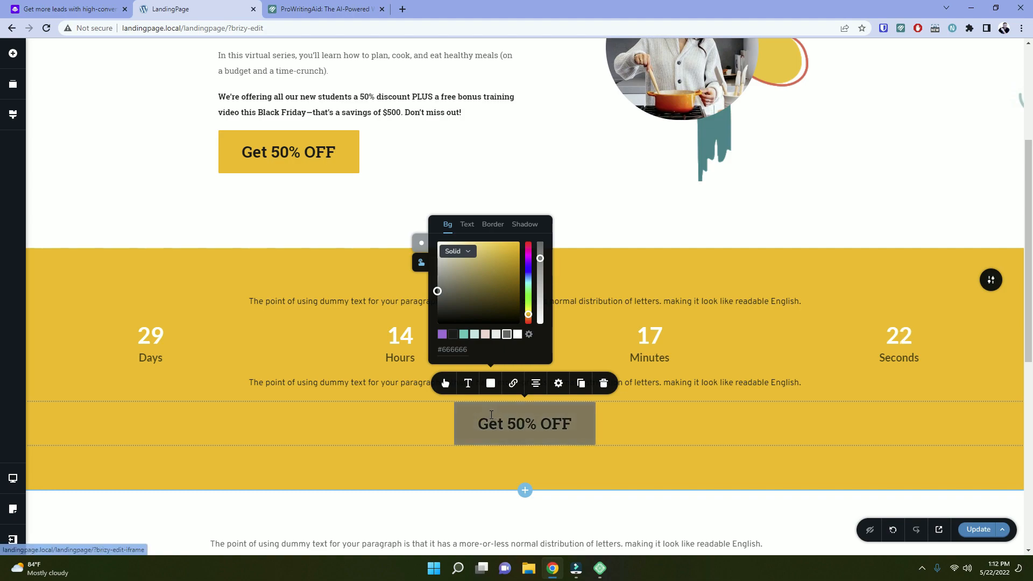
mouse_move(540, 259)
mouse_down()
mouse_move(541, 242)
mouse_move(541, 283)
mouse_move(540, 241)
mouse_up()
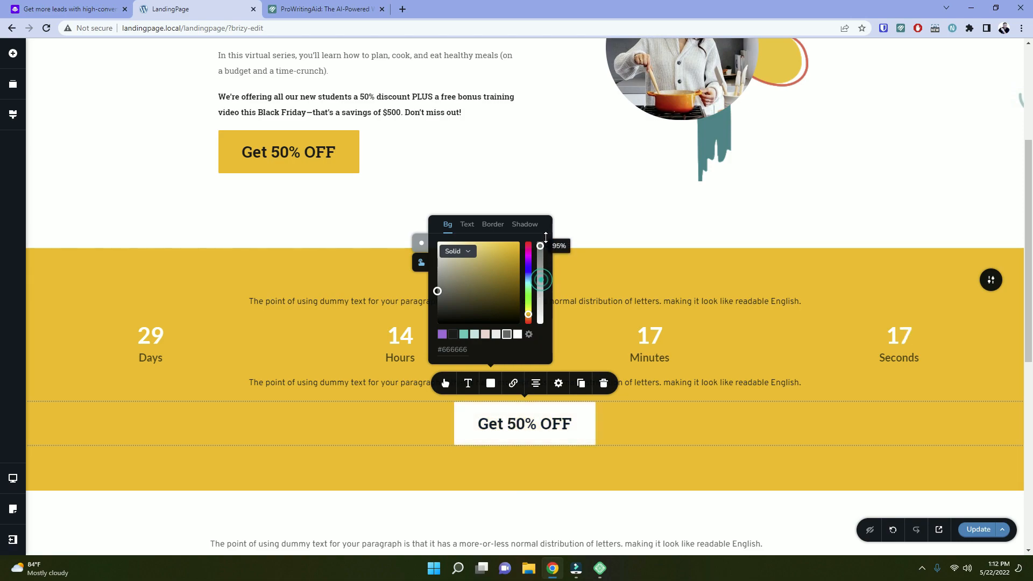
drag(459, 291, 436, 263)
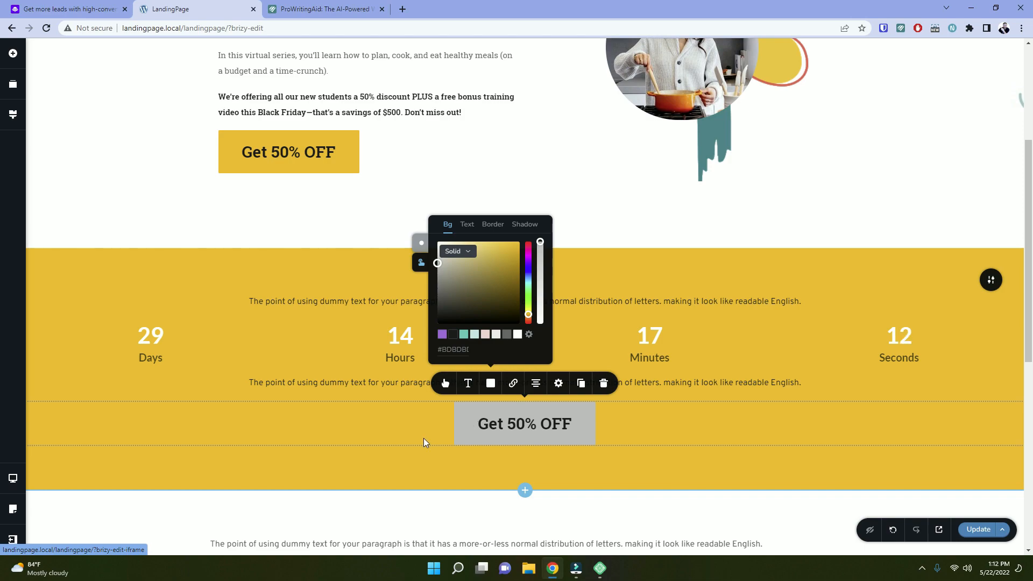
click(361, 466)
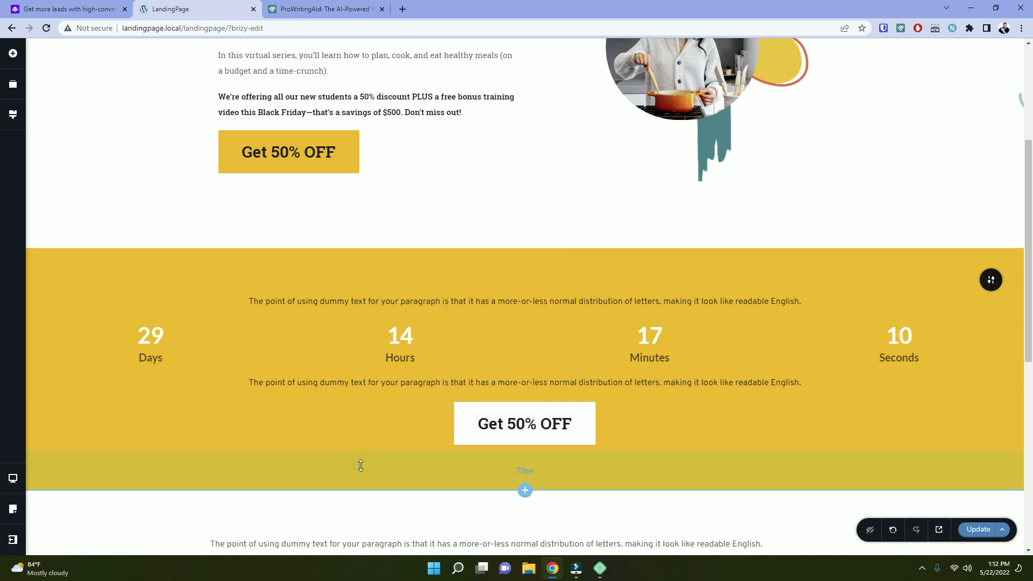
Review the countdown timer's options, set its width to 75%, and compare the spacing with the Leadpages template.
click(186, 341)
click(446, 300)
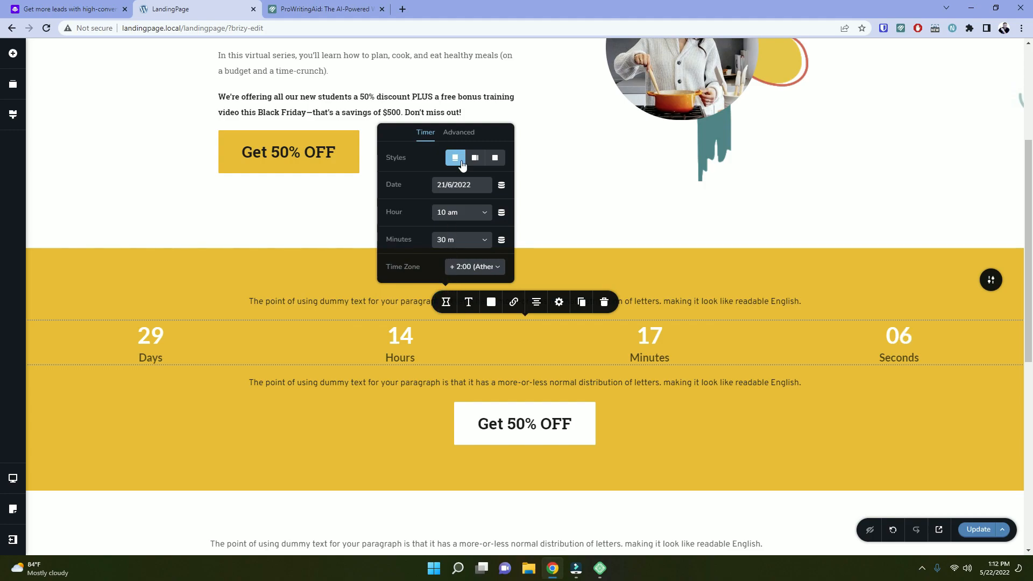
click(460, 134)
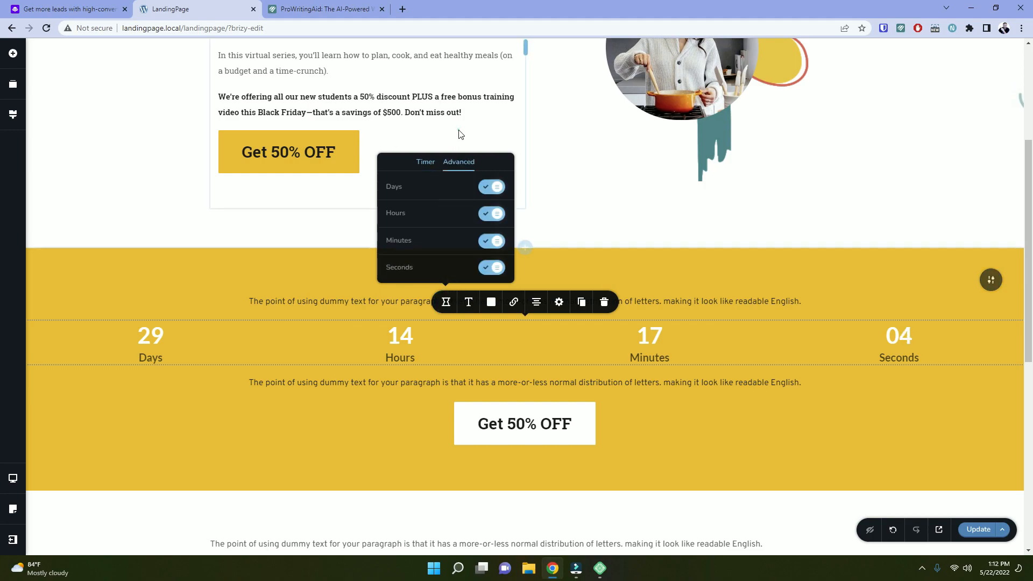
click(427, 162)
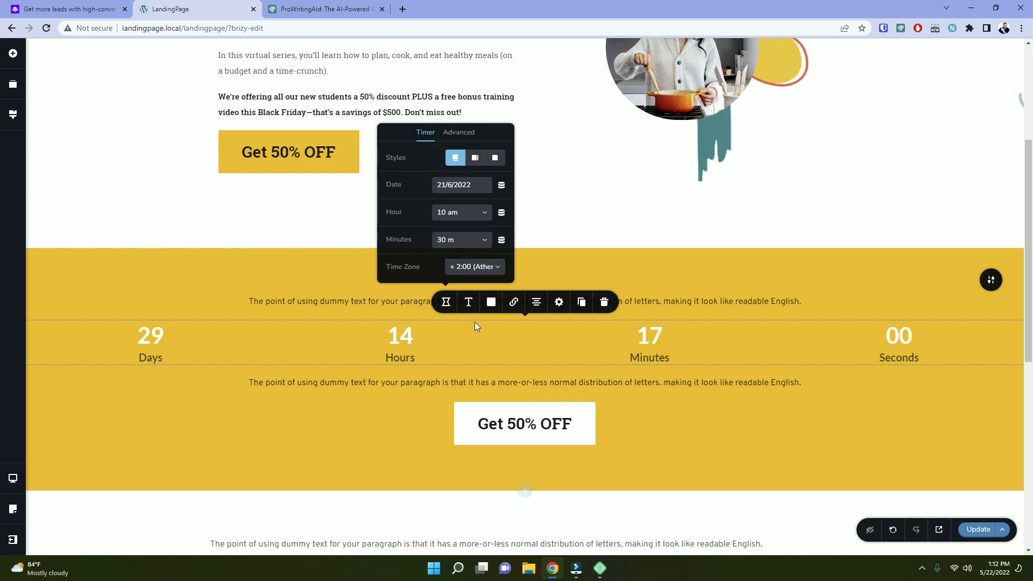
click(560, 302)
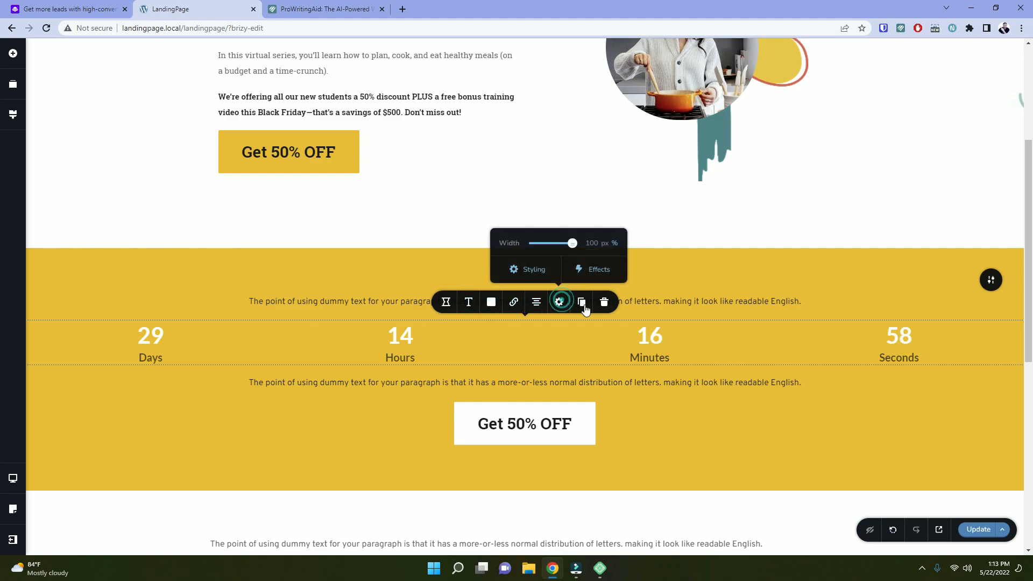
click(534, 270)
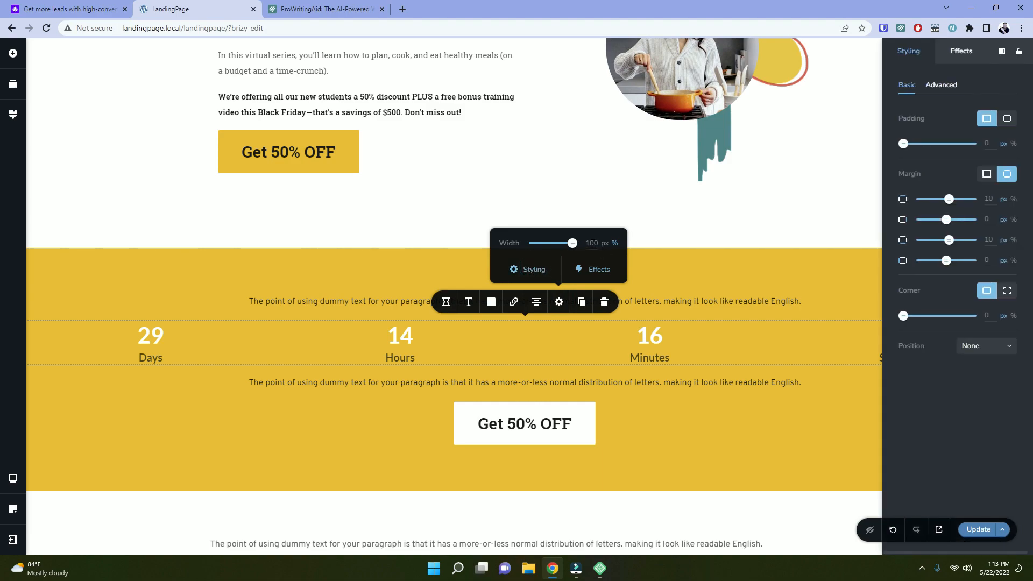
text(75)
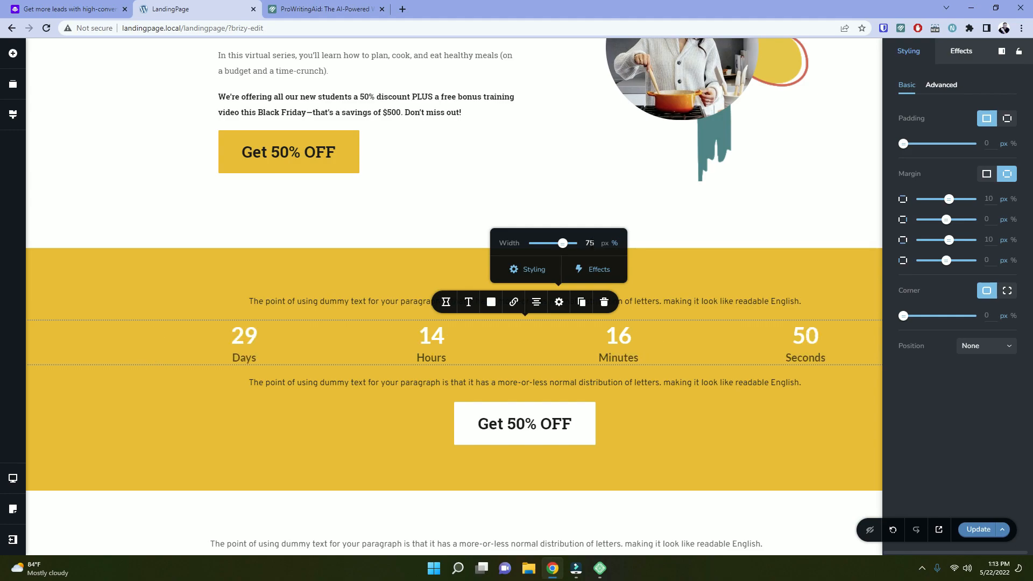
click(109, 5)
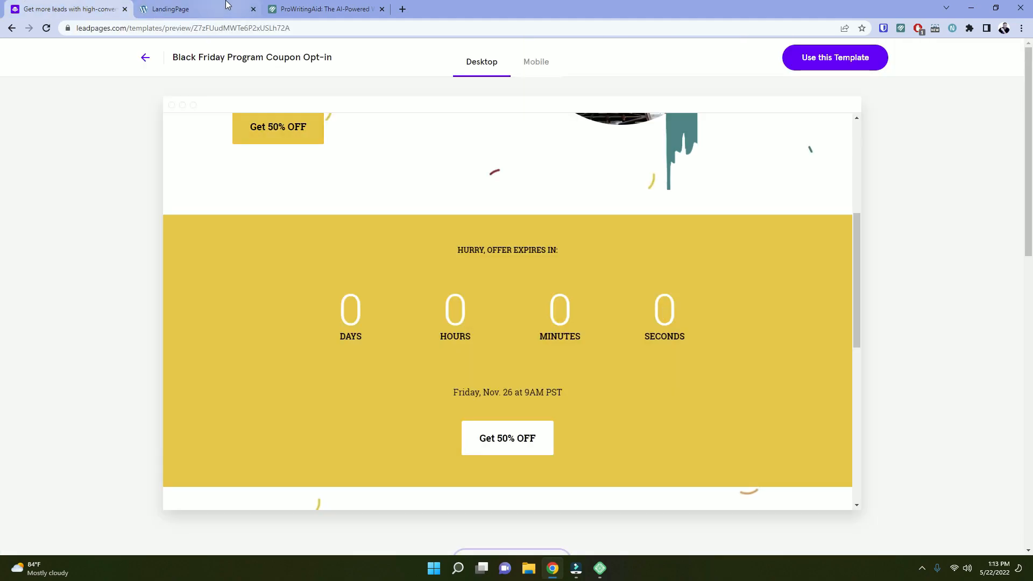
Set the countdown timer's width to 65% and return to the Leadpages template for comparison.
click(201, 5)
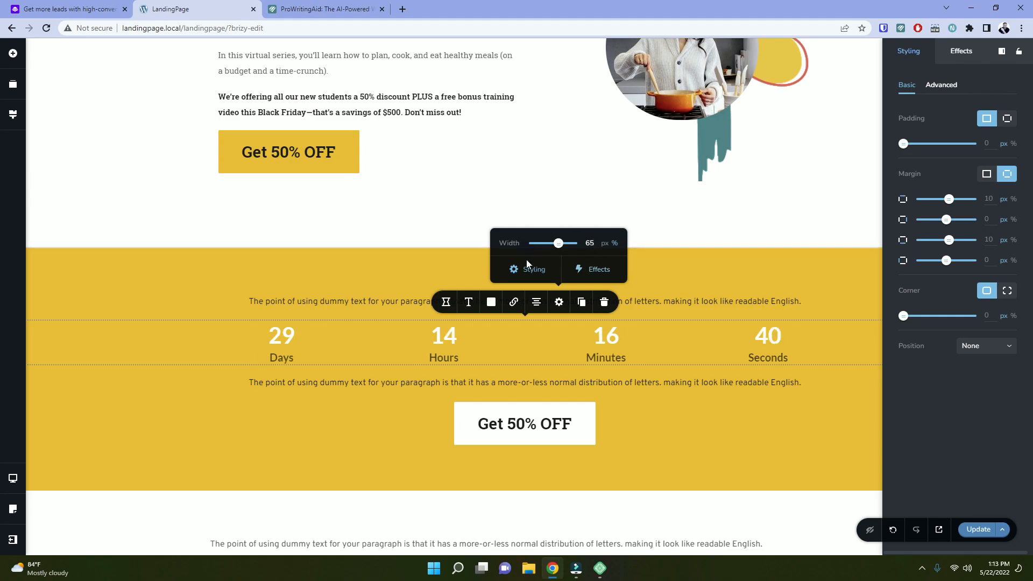
click(32, 4)
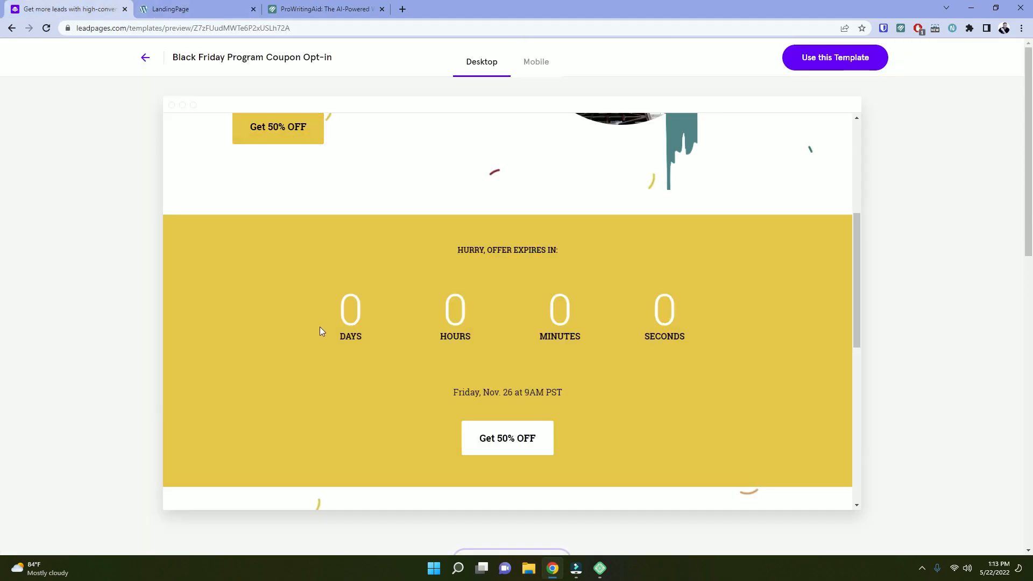
Inspect the template's days number and examine its font family, size, weight and colour in the developer tools.
double_click(372, 318)
right_click(346, 312)
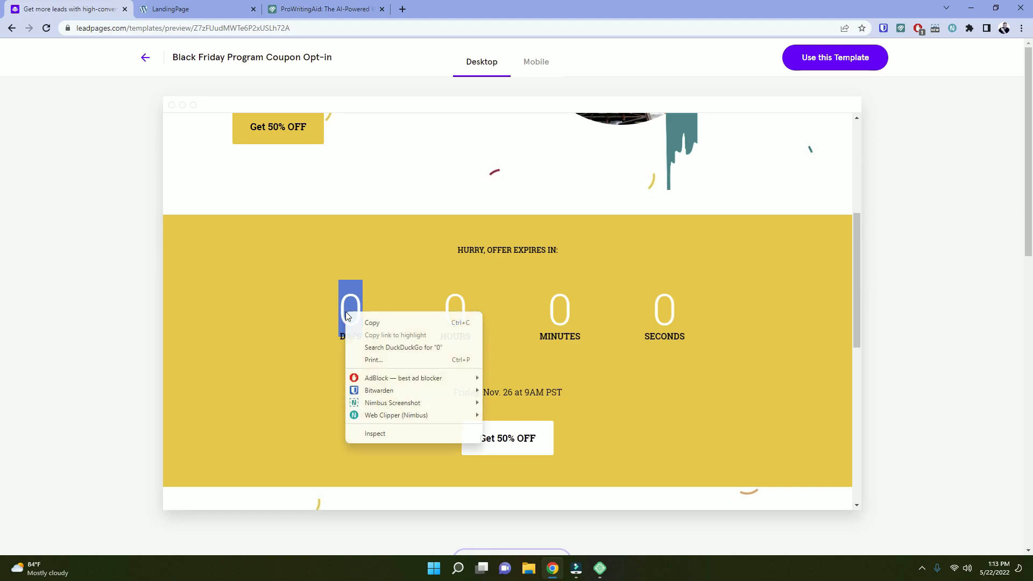
click(370, 436)
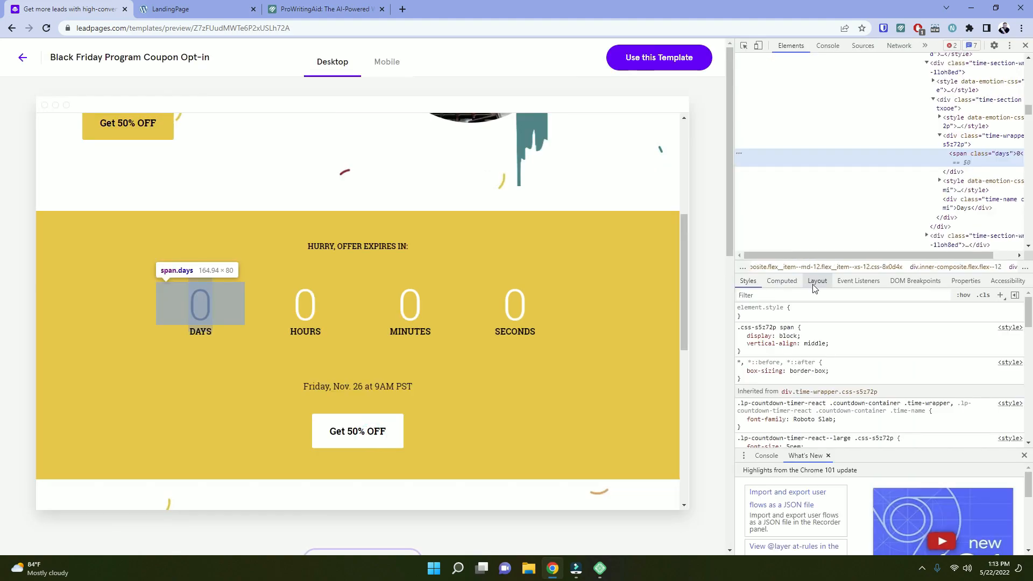
scroll(845, 323, down, 1)
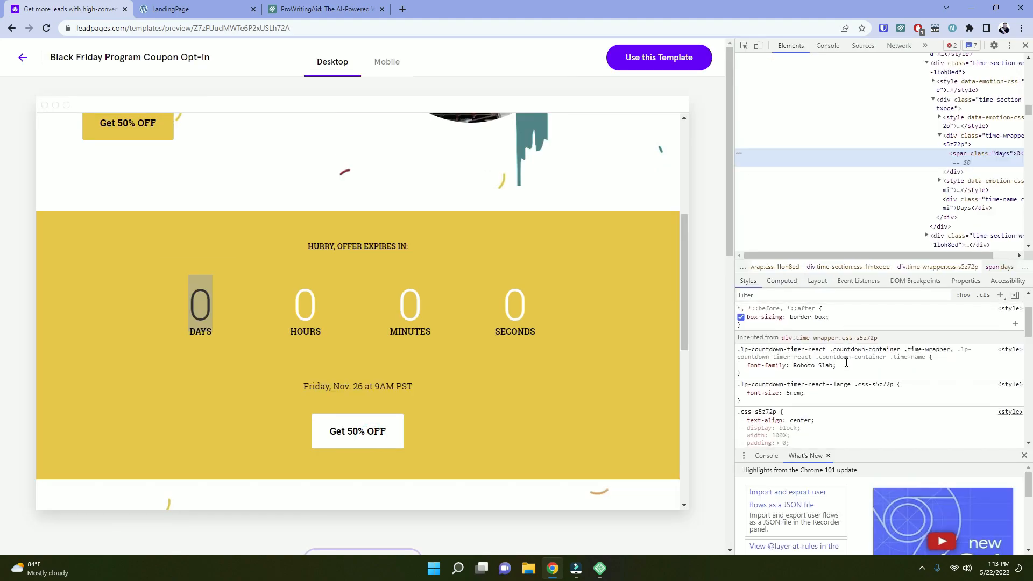
click(787, 280)
scroll(811, 374, down, 4)
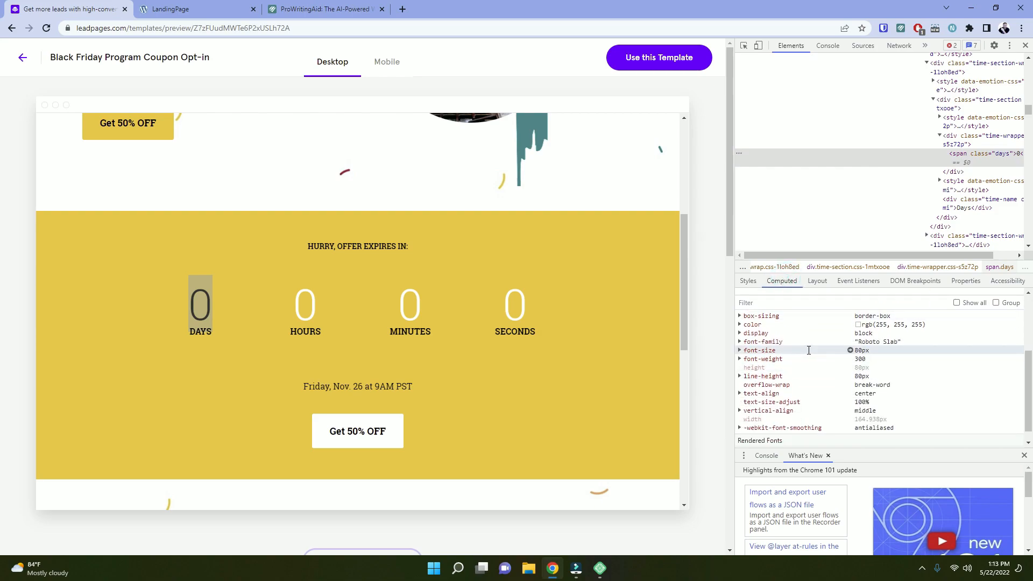
click(757, 277)
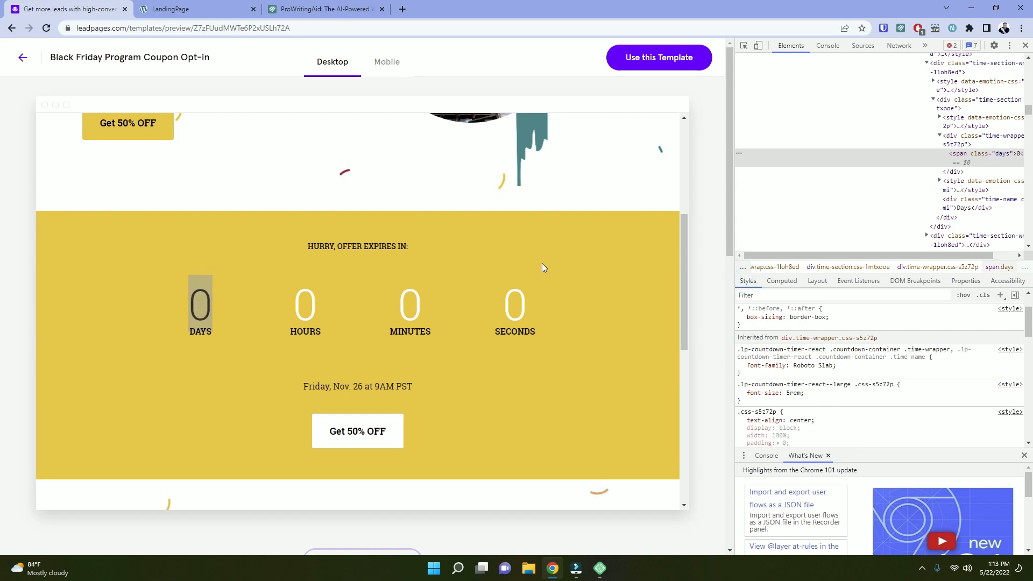
Set the countdown timer's numbers on the landing page to Roboto Slab at 5 rem.
click(184, 12)
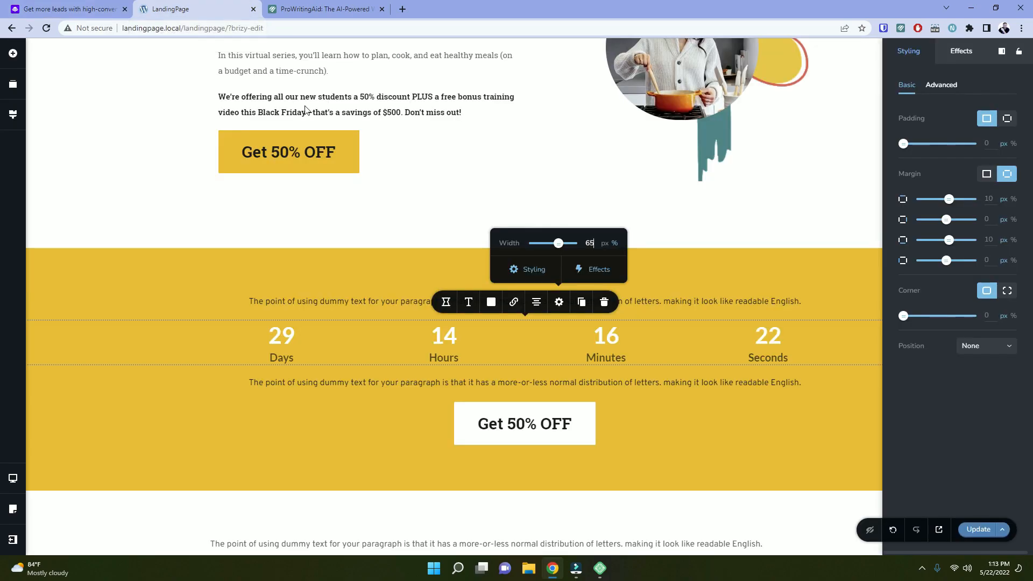
click(470, 307)
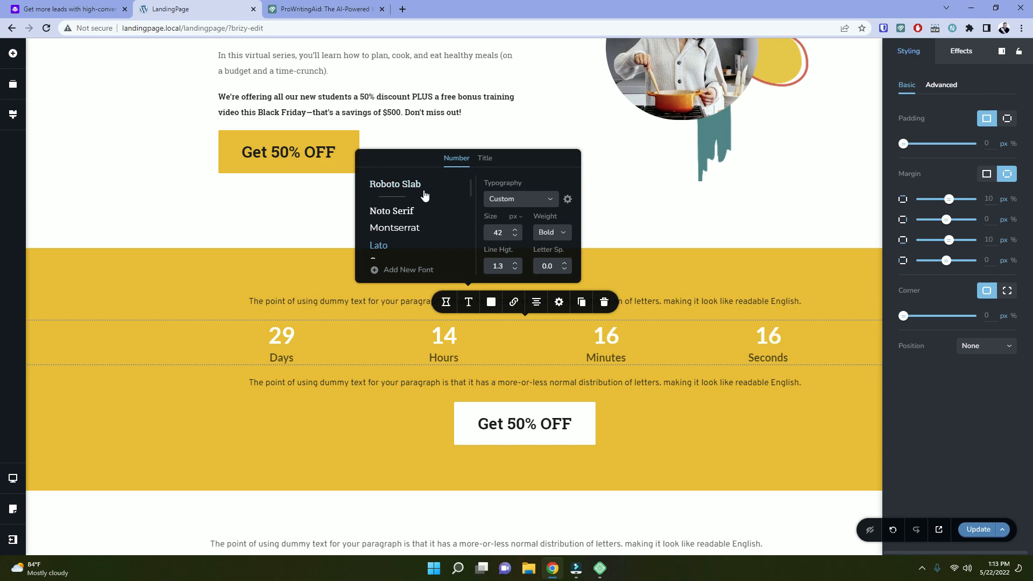
click(524, 201)
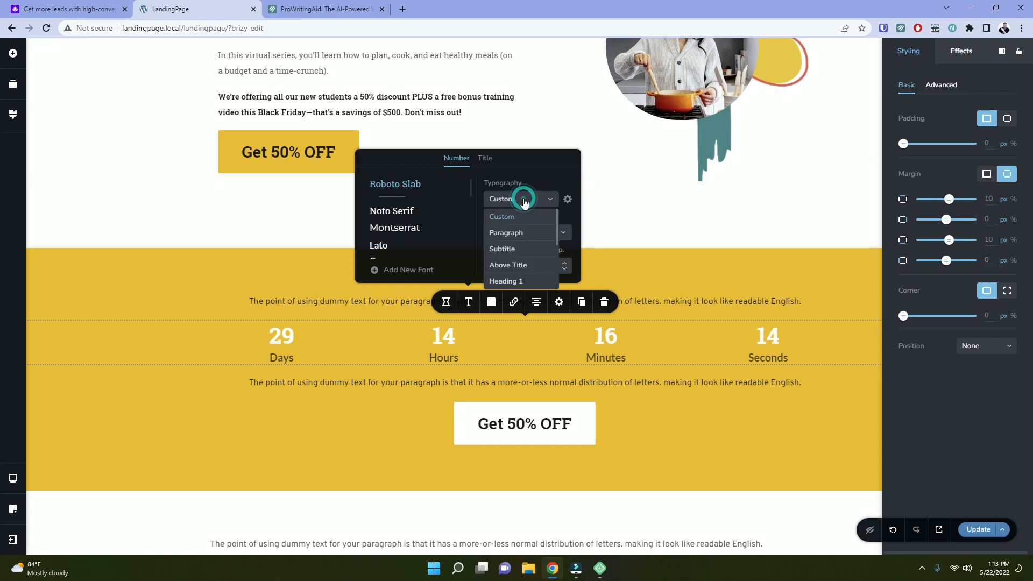
click(525, 200)
double_click(498, 231)
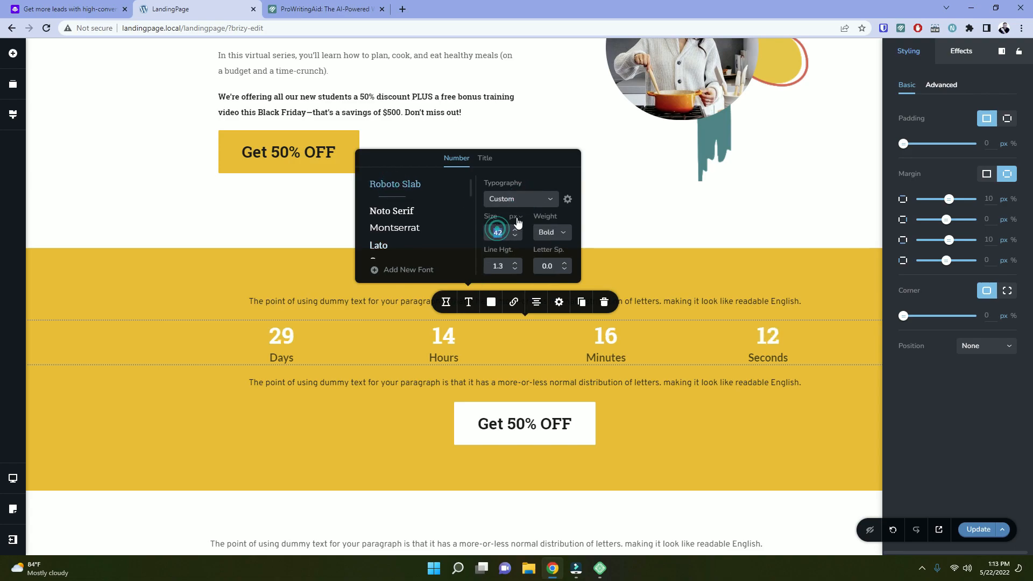
click(514, 217)
click(523, 269)
double_click(498, 232)
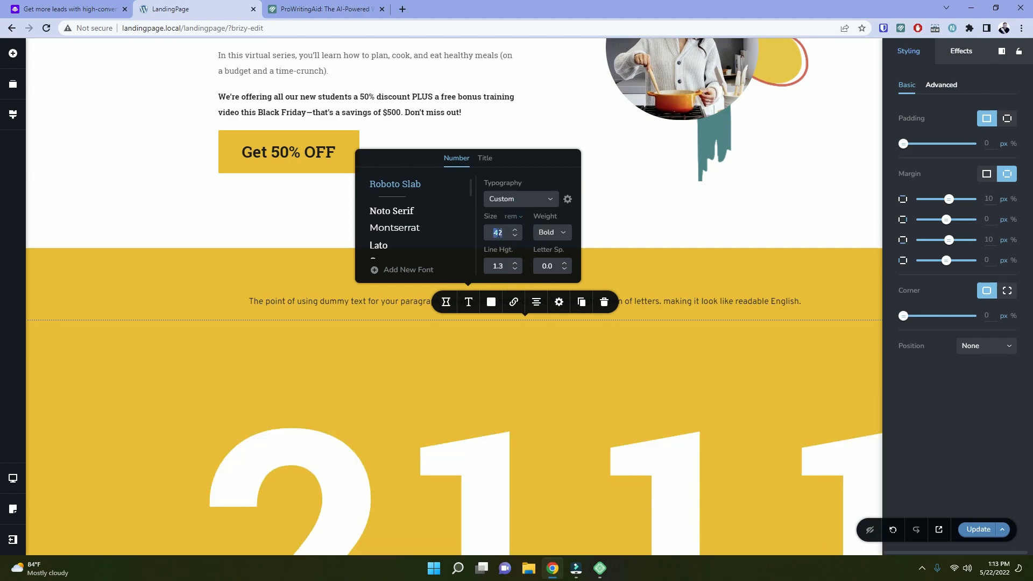
text(5)
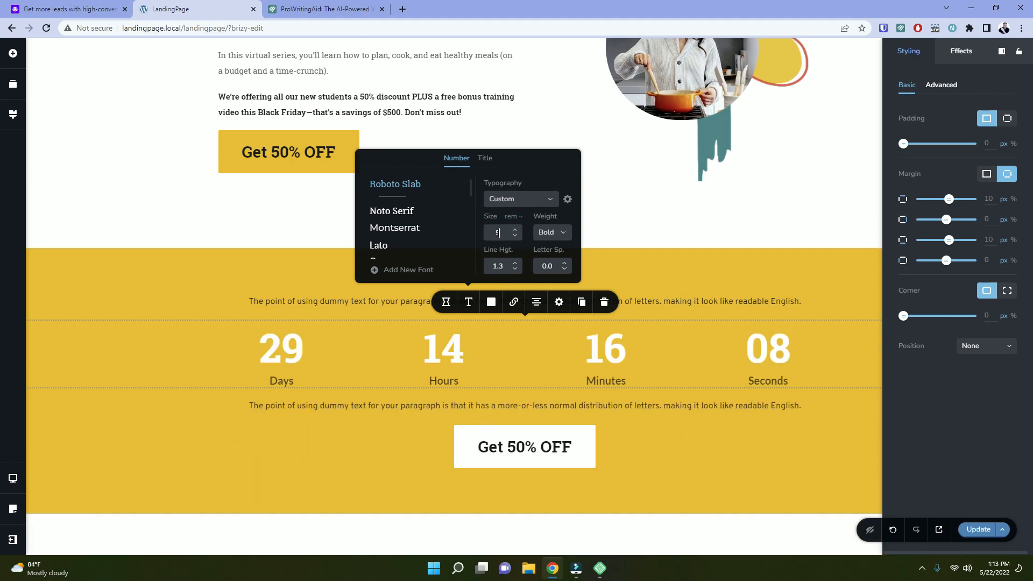
Change the font of the paragraphs above and below the countdown timer to Roboto Slab.
triple_click(283, 298)
click(389, 273)
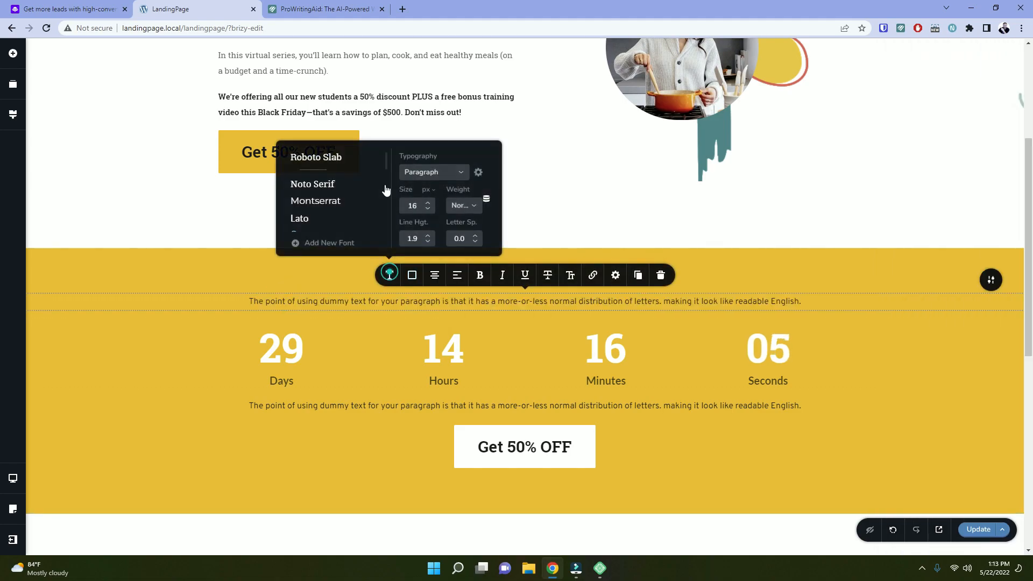
click(340, 157)
double_click(275, 401)
triple_click(275, 401)
click(390, 379)
click(318, 258)
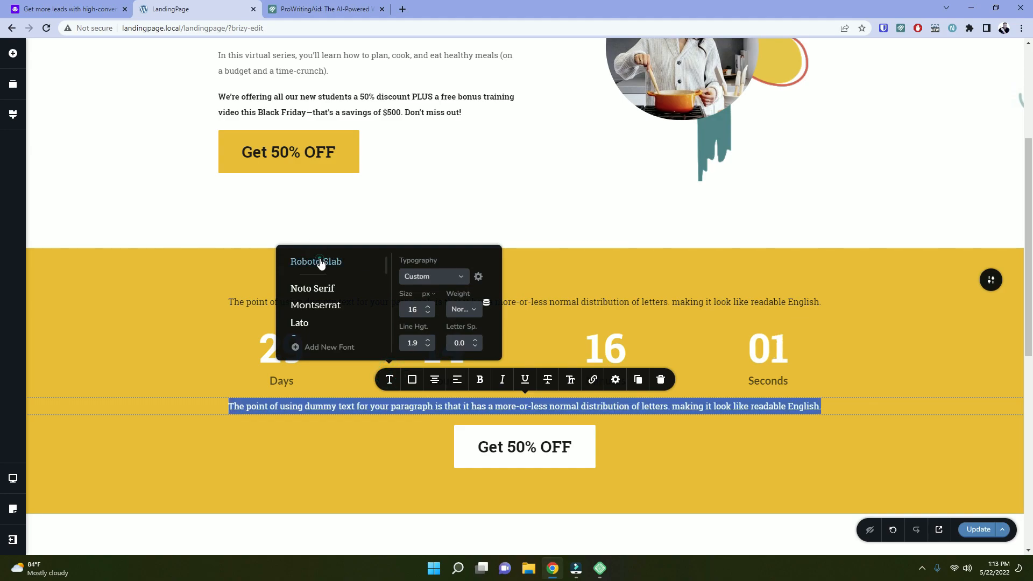
Change the font of the countdown timer's Days, Hours, Minutes and Seconds titles to Roboto Slab.
double_click(274, 381)
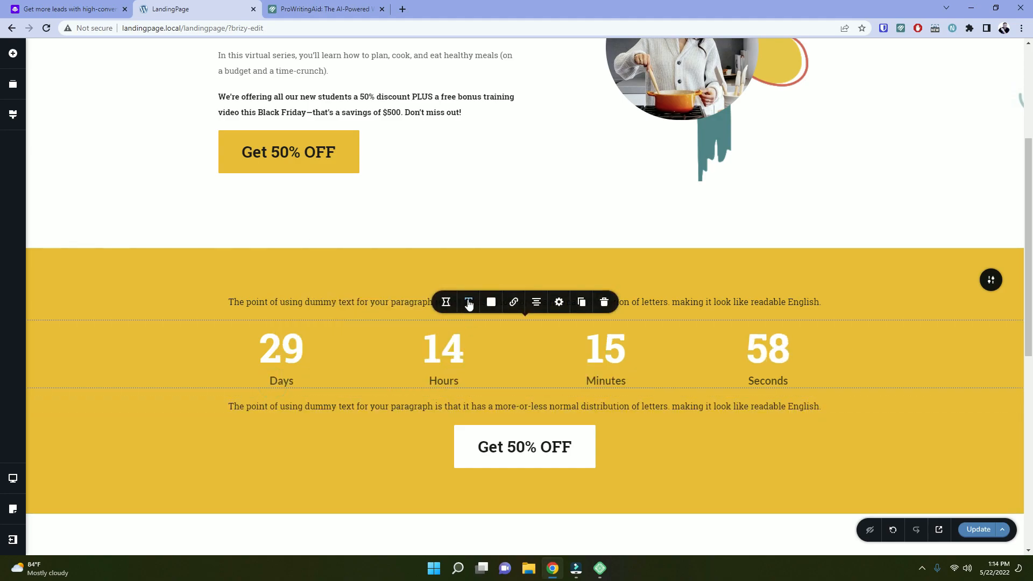
click(468, 302)
click(482, 160)
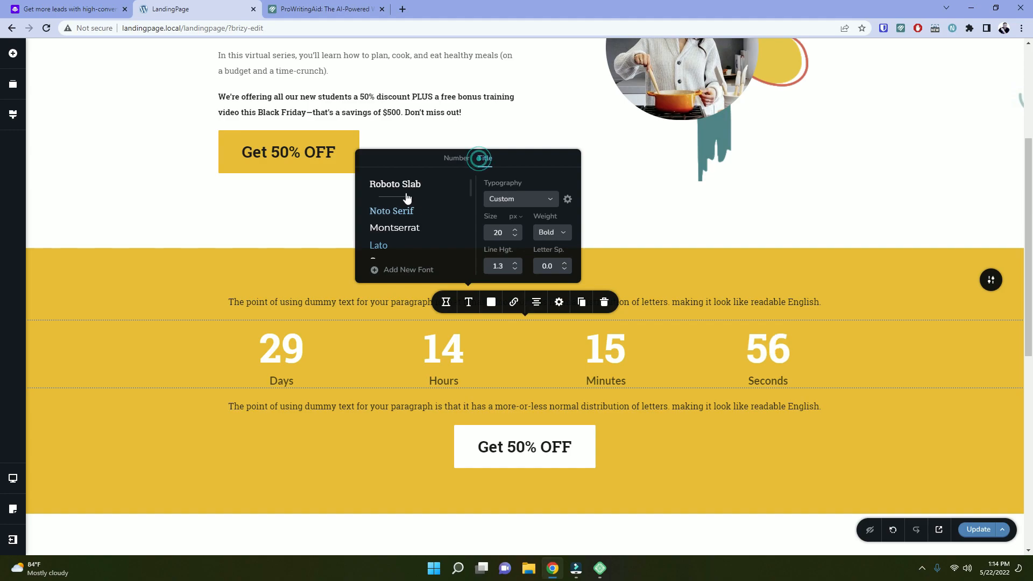
click(398, 184)
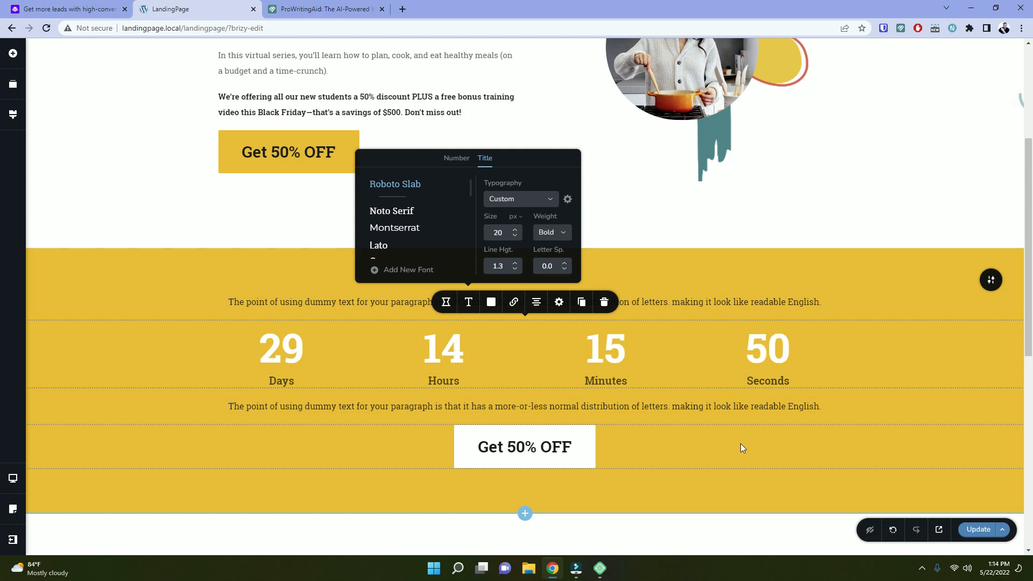
click(740, 443)
Replace the paragraph above the timer with "HURRY, OFFER EXPIRES IN:" copied from the Leadpages template, and make it bold.
scroll(259, 201, up, 4)
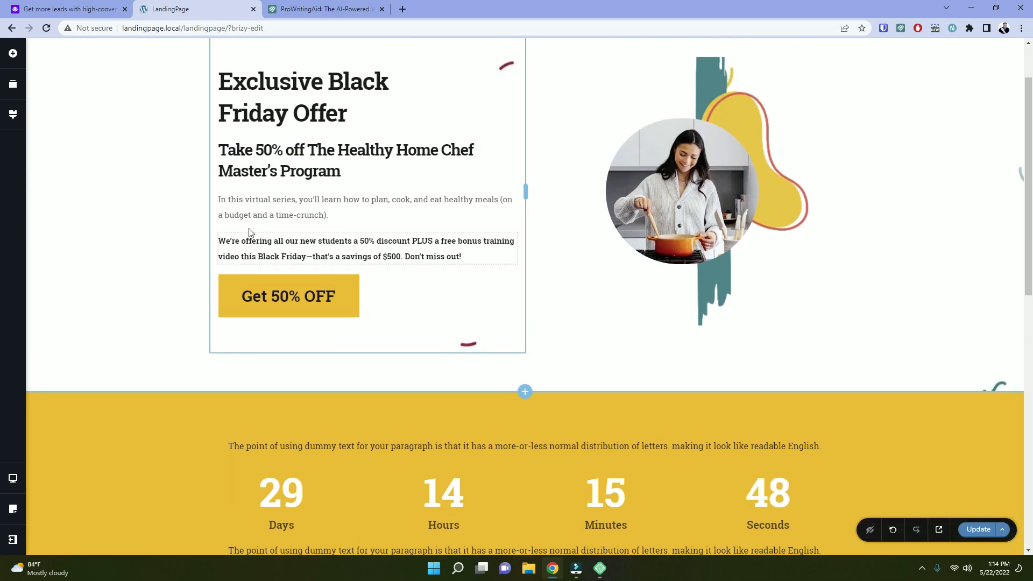
scroll(251, 232, down, 8)
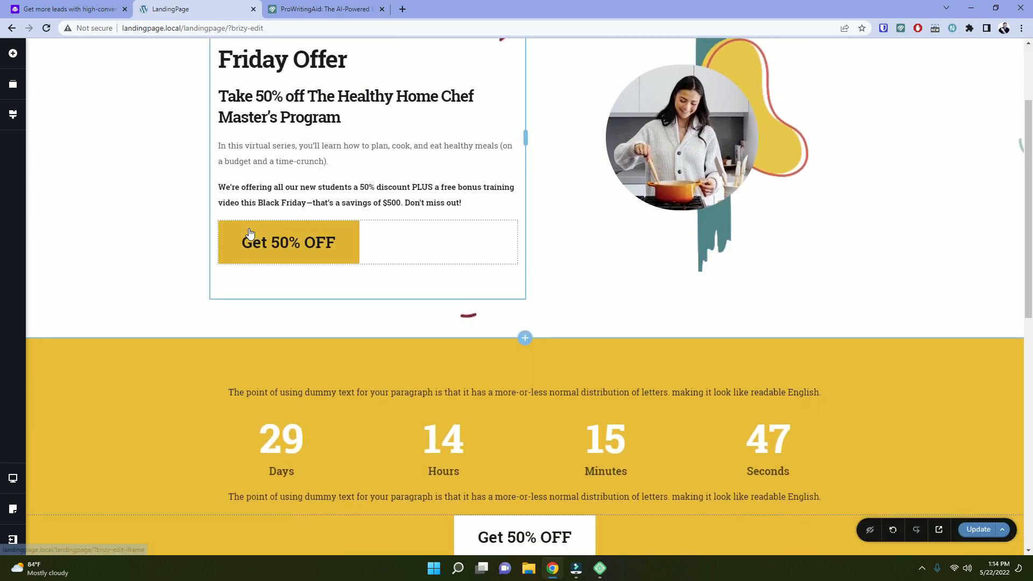
scroll(252, 233, up, 6)
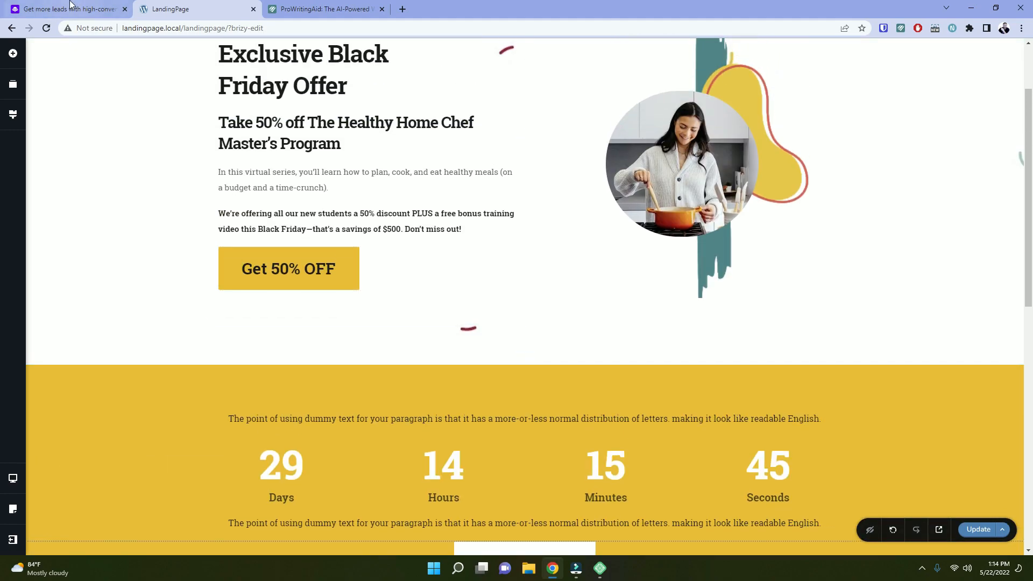
click(72, 7)
triple_click(357, 245)
right_click(356, 244)
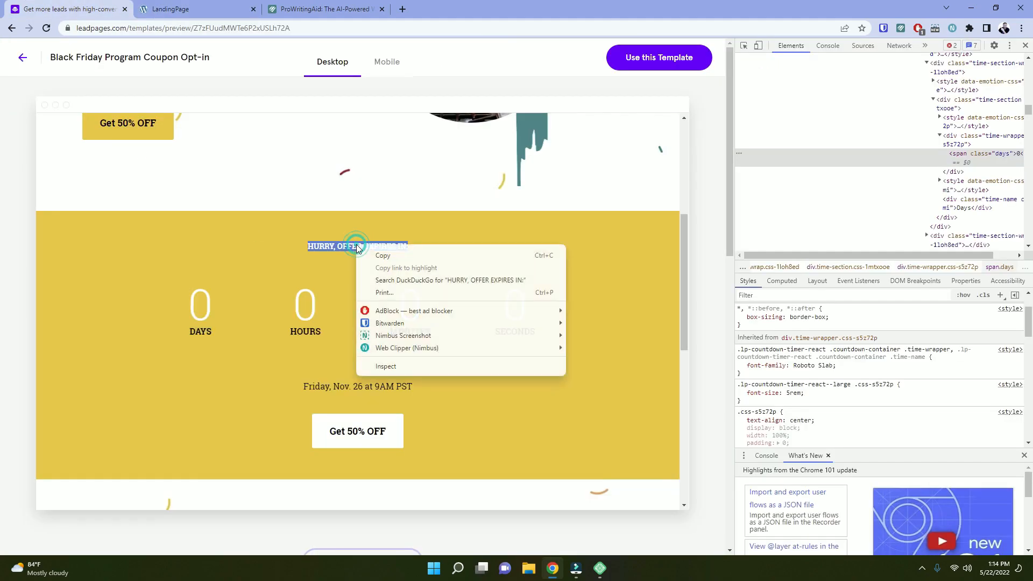
click(376, 258)
click(203, 10)
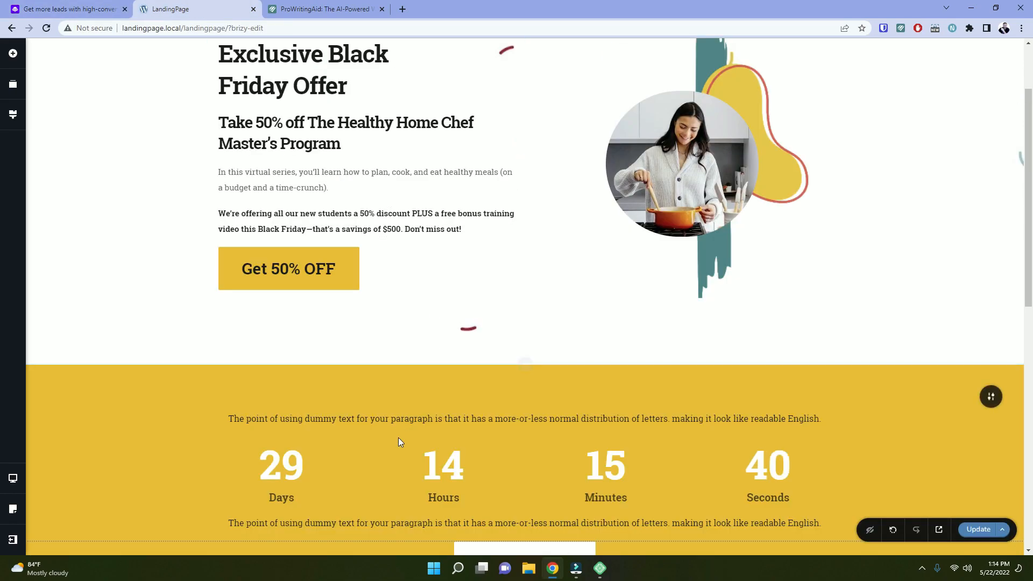
triple_click(395, 418)
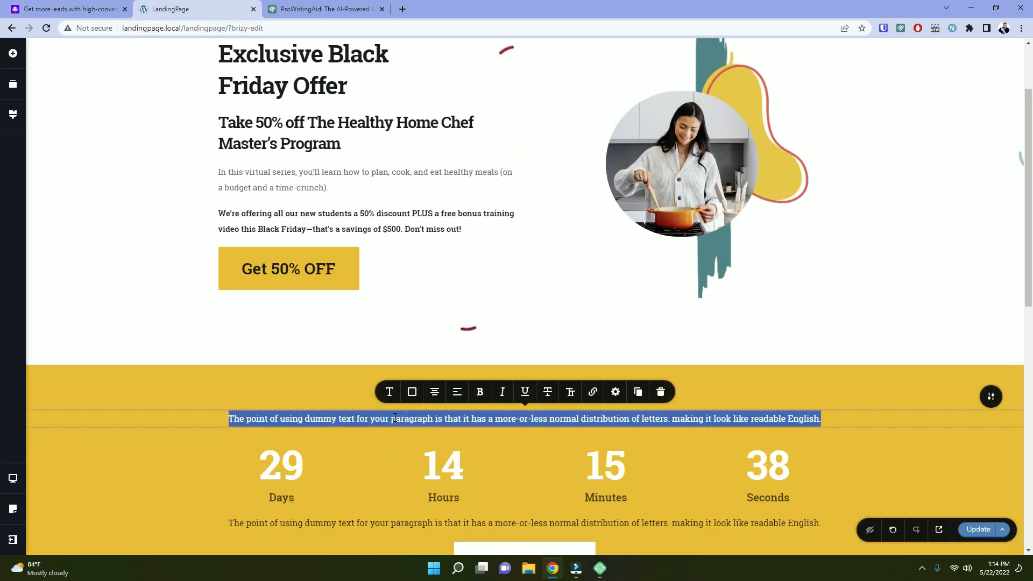
key(ctrl+v)
key(BackSpace)
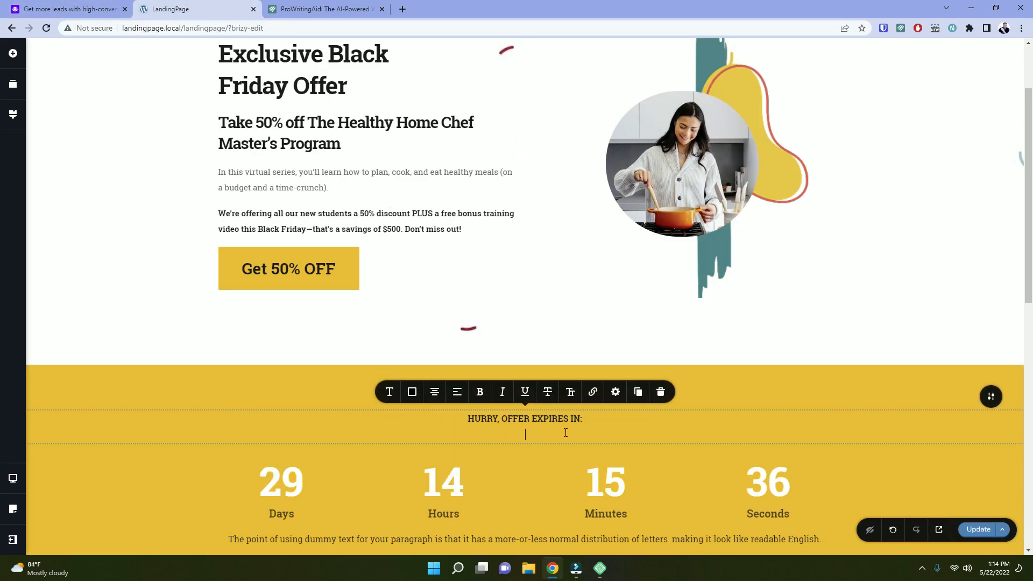
scroll(571, 420, down, 3)
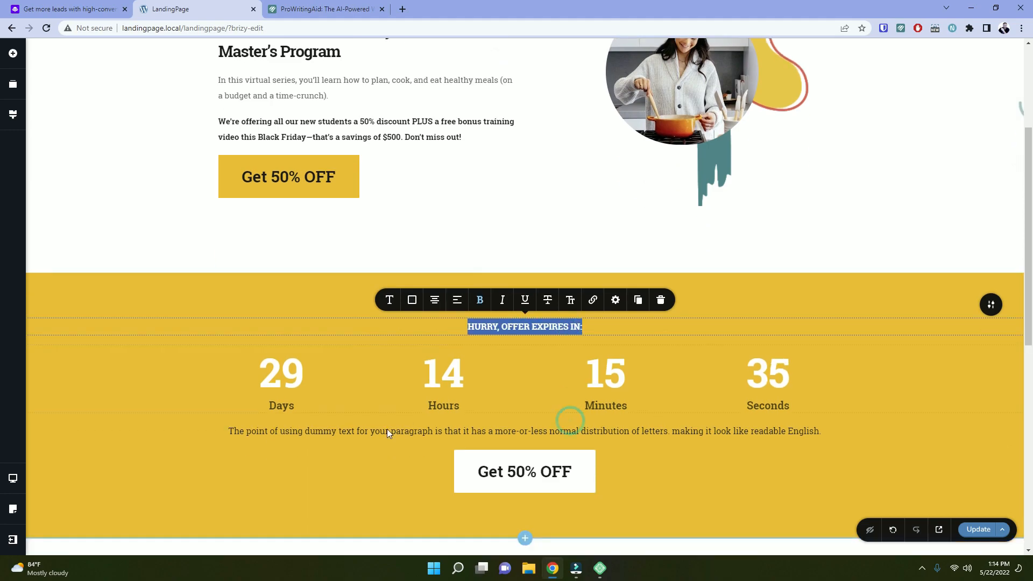
Replace the paragraph below the timer with "Friday, Nov. 26 at 9AM PST" copied from the Leadpages template.
key(ctrl+shift+Tab)
triple_click(348, 385)
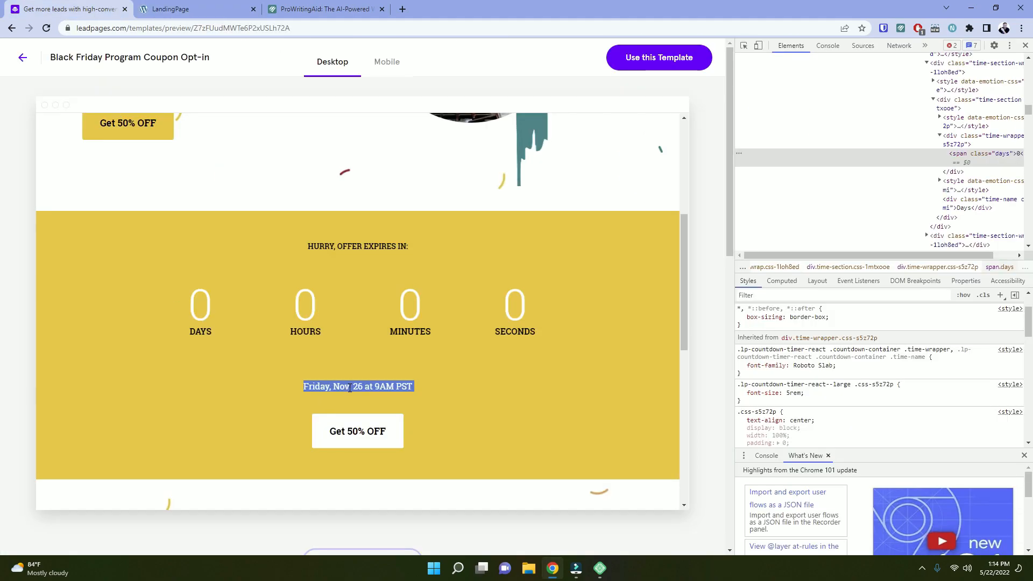
right_click(349, 387)
click(372, 397)
click(213, 5)
click(369, 399)
triple_click(369, 399)
key(ctrl+v)
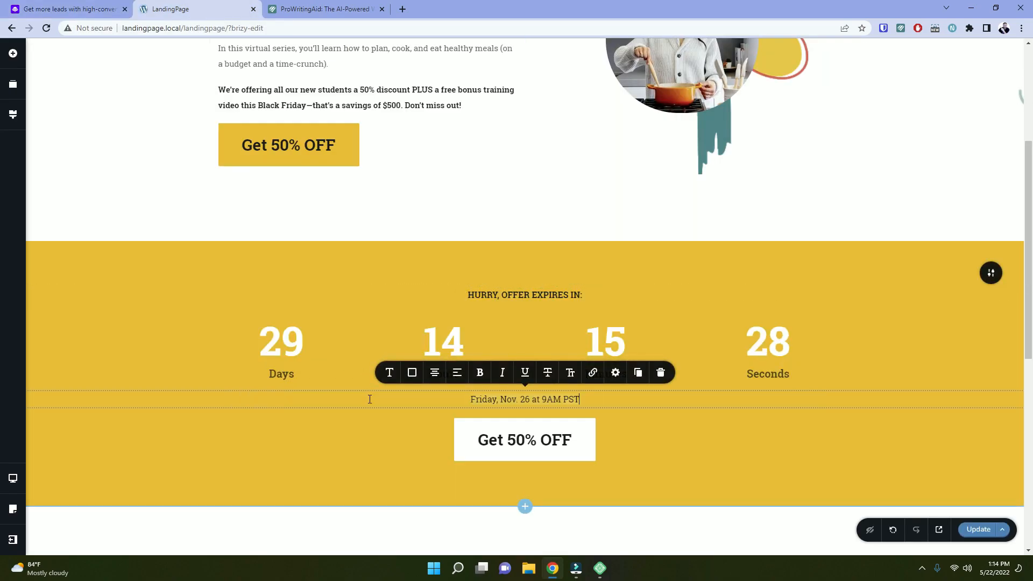
Check the date line's text colour and typography settings, and compare the countdown section with the Leadpages template.
triple_click(560, 399)
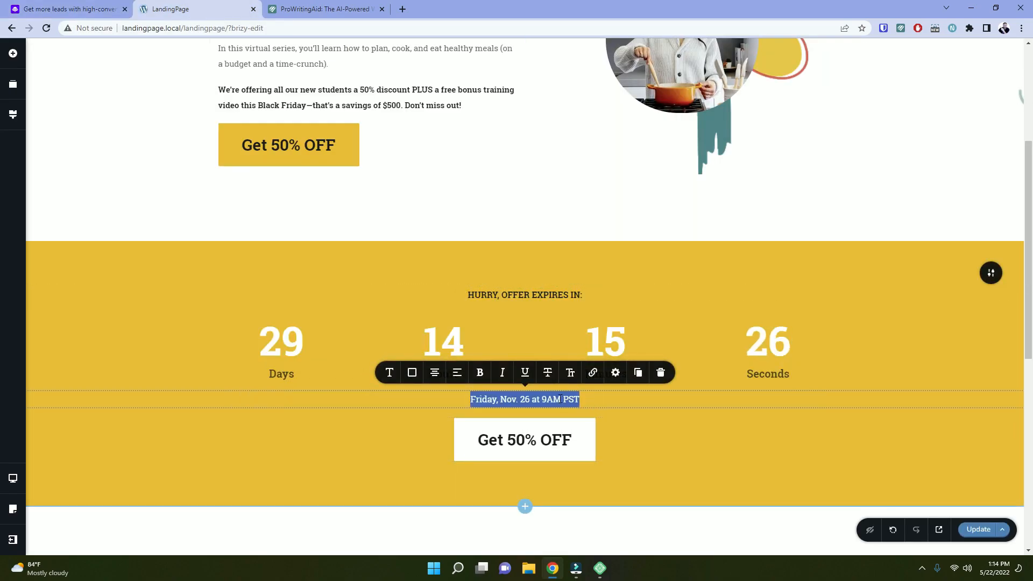
click(582, 433)
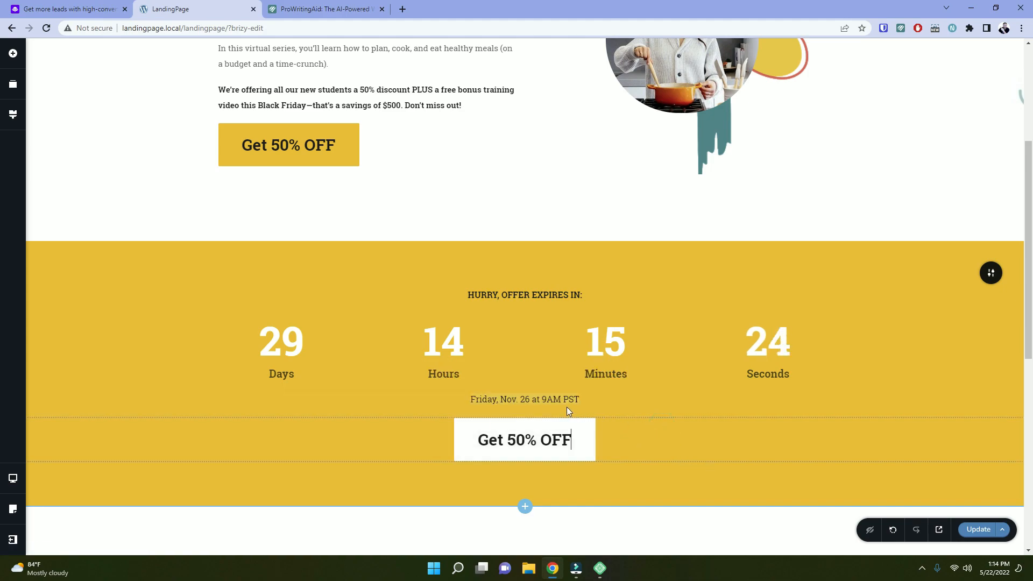
triple_click(555, 399)
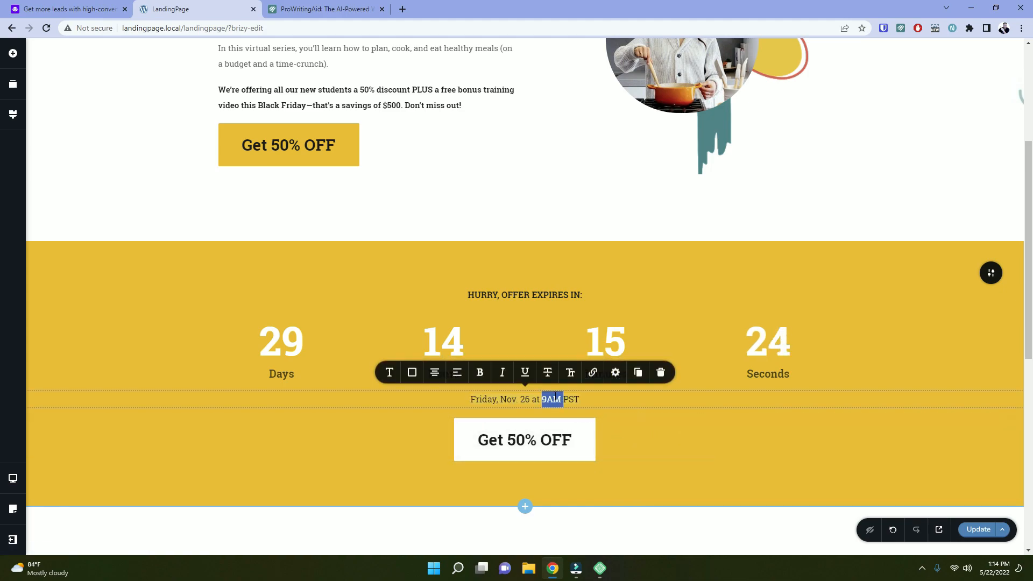
click(413, 373)
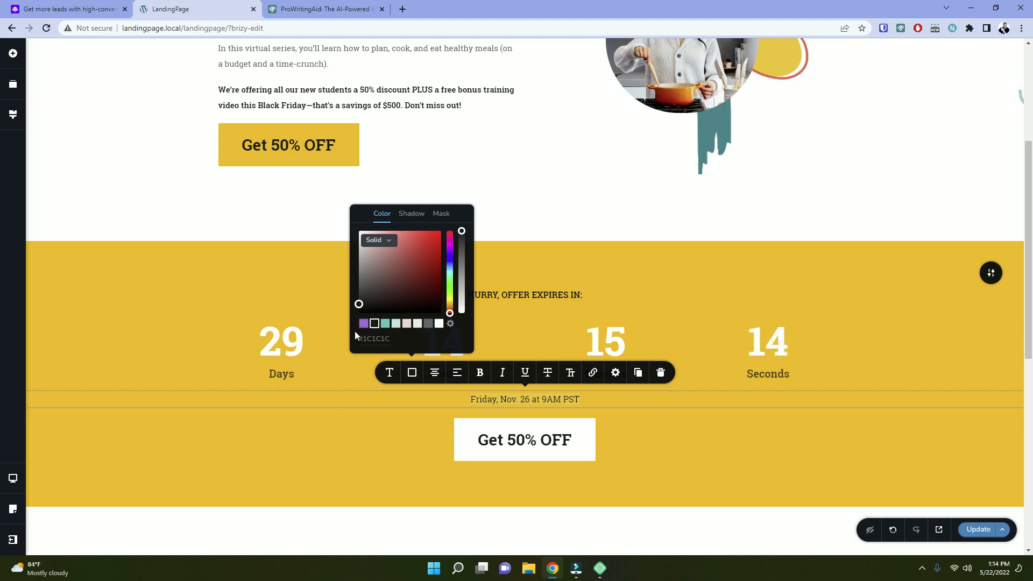
click(389, 373)
click(548, 400)
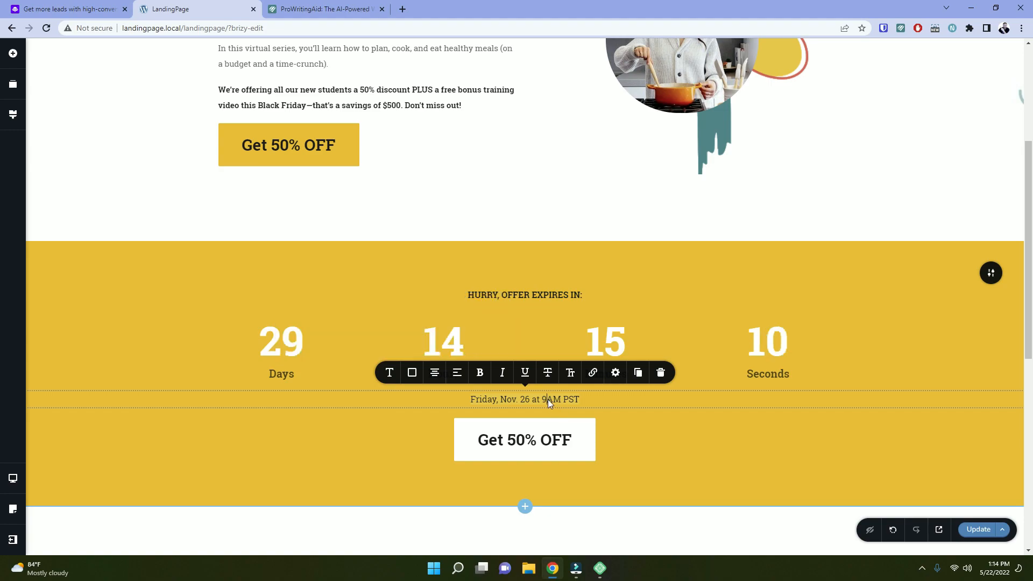
click(709, 442)
scroll(665, 404, down, 3)
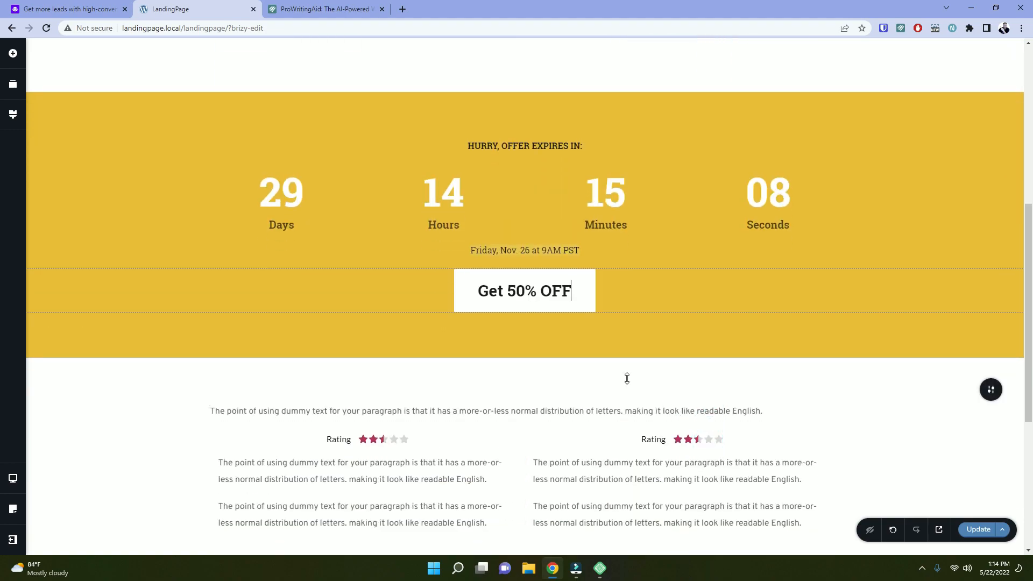
click(102, 4)
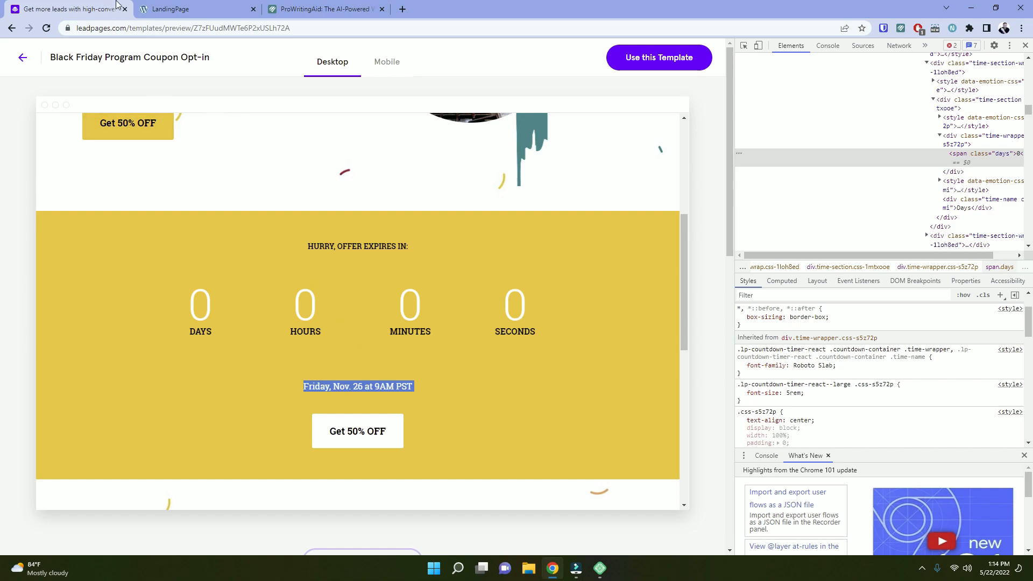
Switch back to the landing page editor and show the page's countdown section in the mobile view.
click(171, 9)
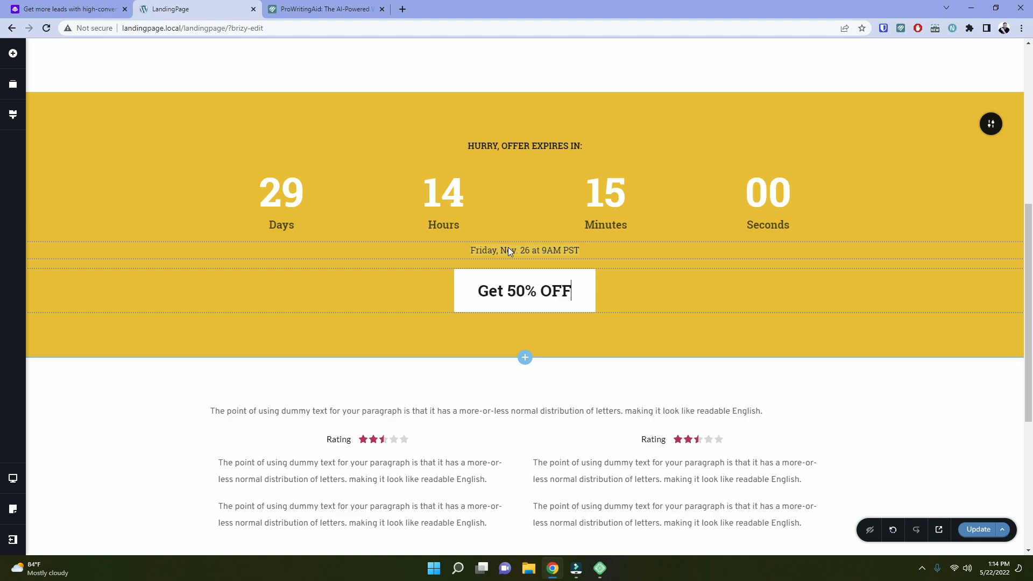
scroll(408, 370, down, 3)
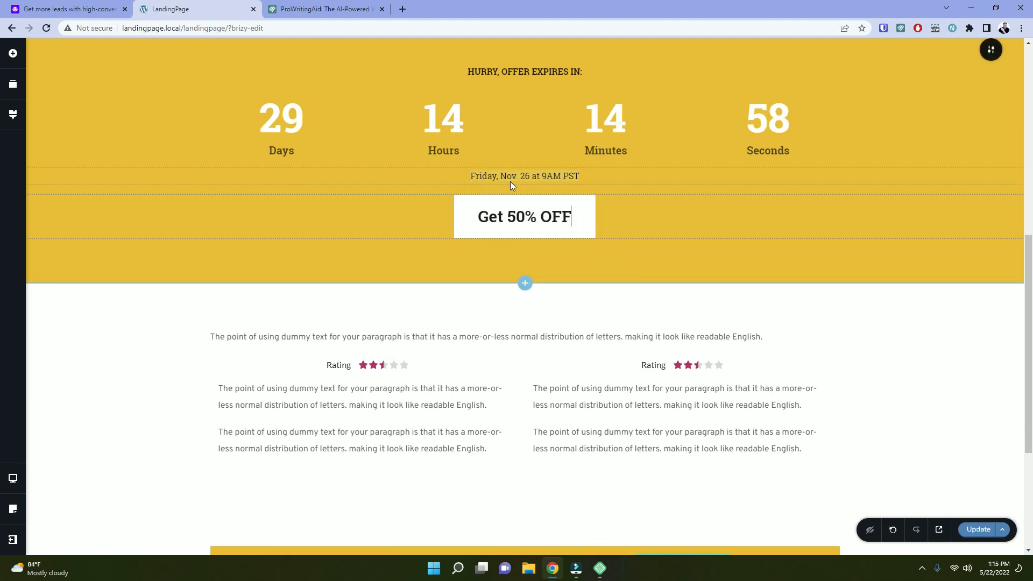
scroll(520, 305, up, 9)
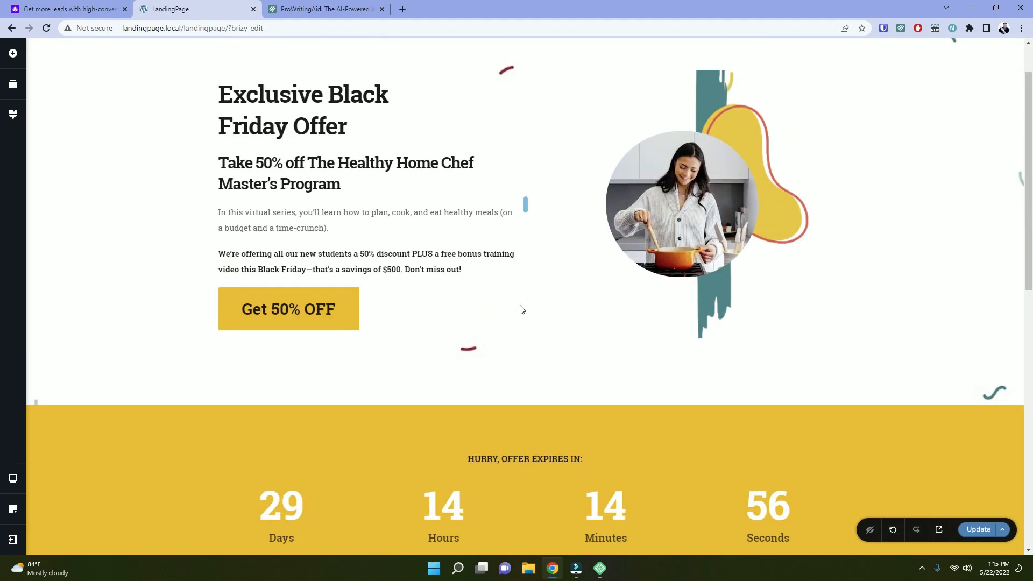
scroll(520, 306, down, 10)
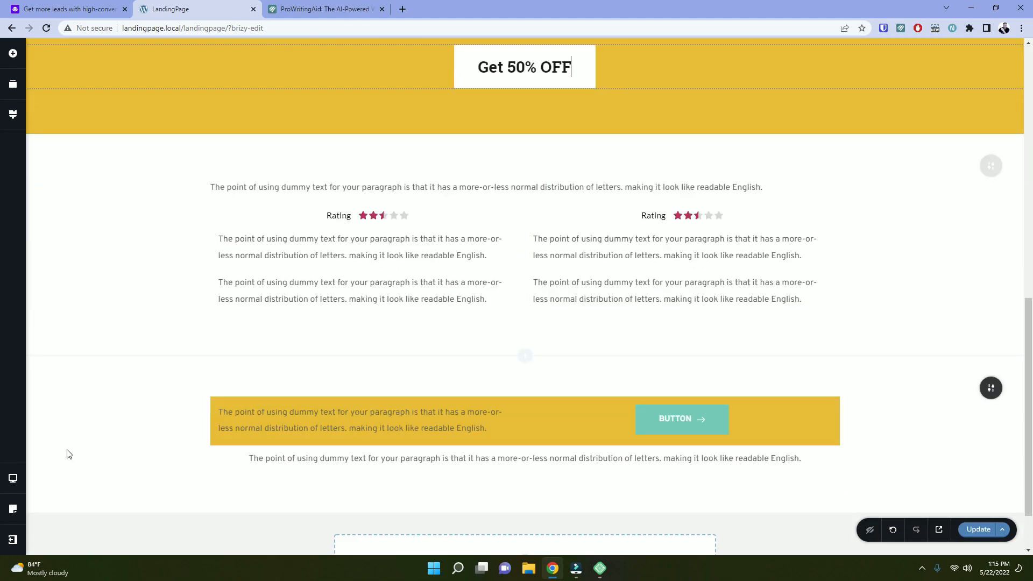
click(14, 482)
click(69, 493)
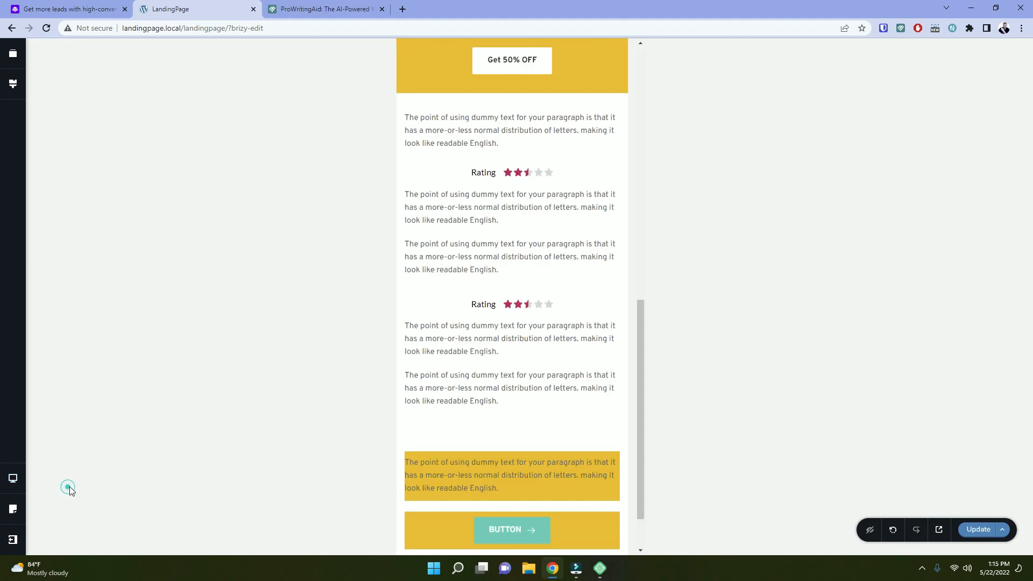
scroll(451, 282, up, 7)
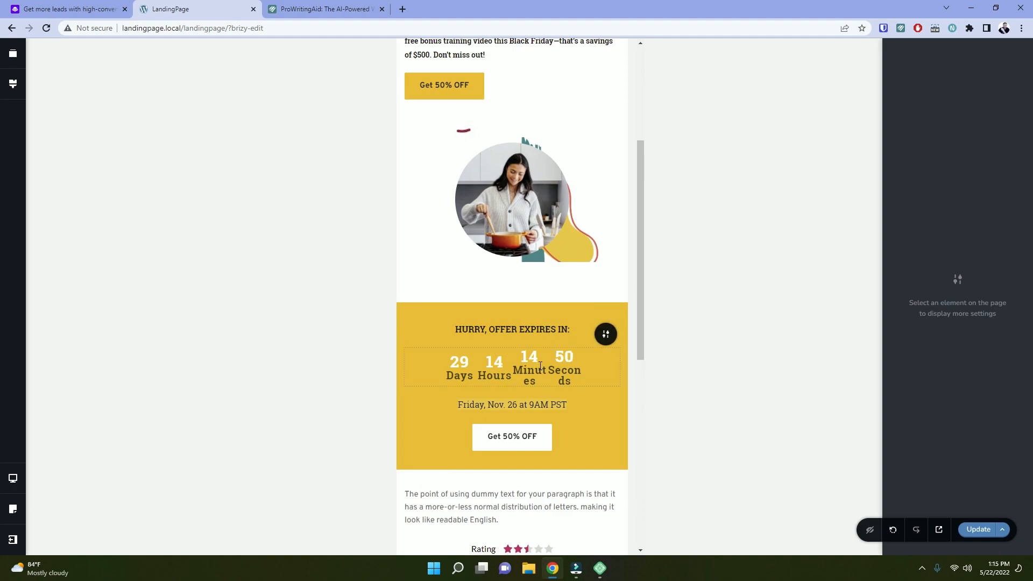
Set the countdown timer's width to 100% in the mobile view, keeping it centred.
click(618, 354)
click(598, 385)
click(511, 371)
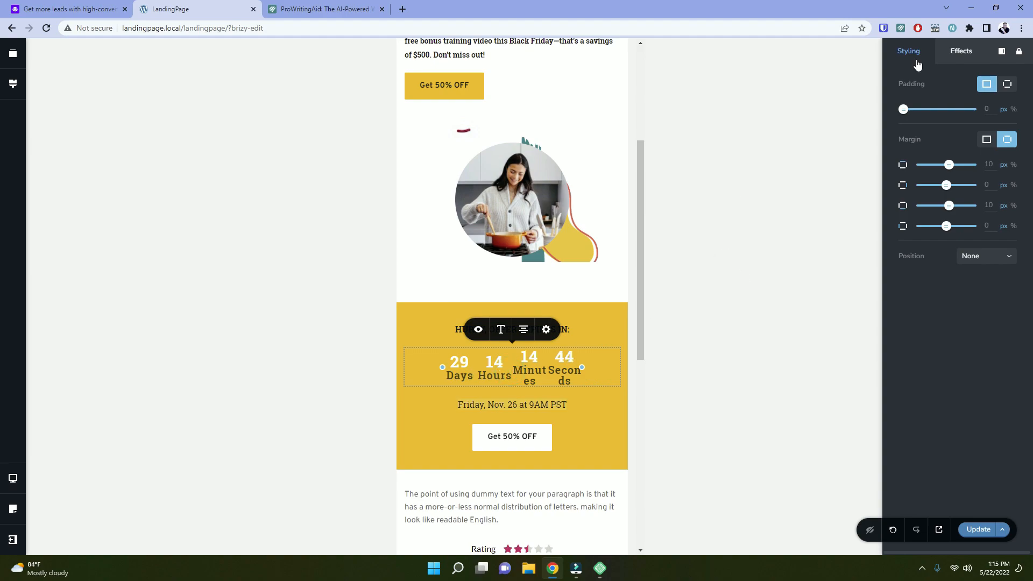
click(955, 57)
click(924, 52)
click(523, 330)
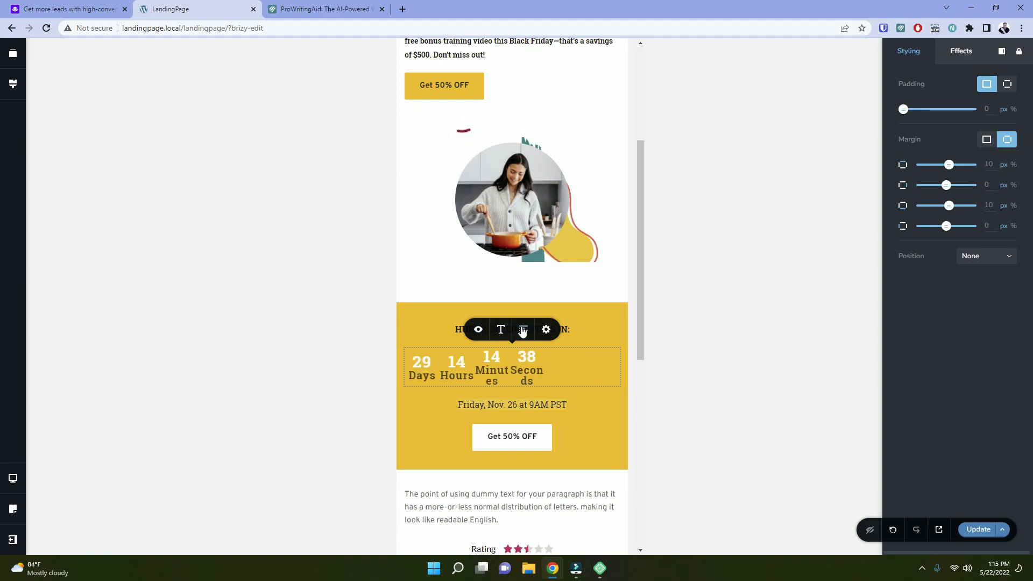
click(523, 330)
click(546, 329)
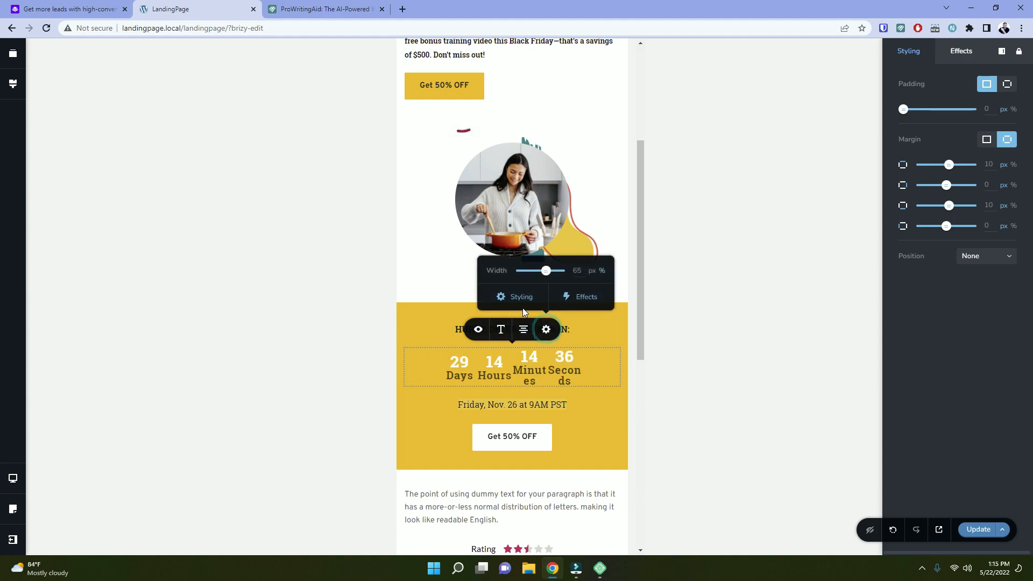
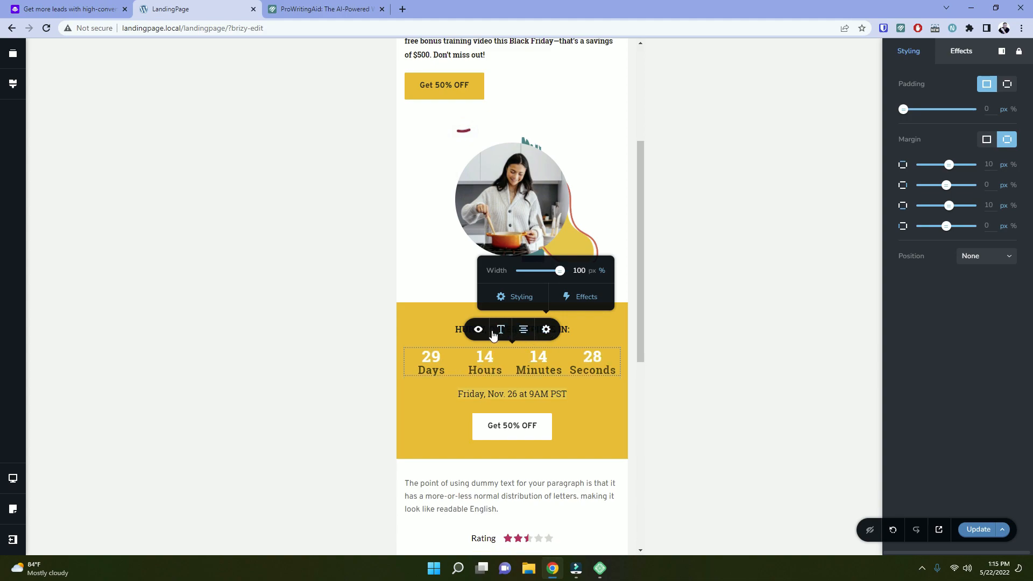
click(548, 331)
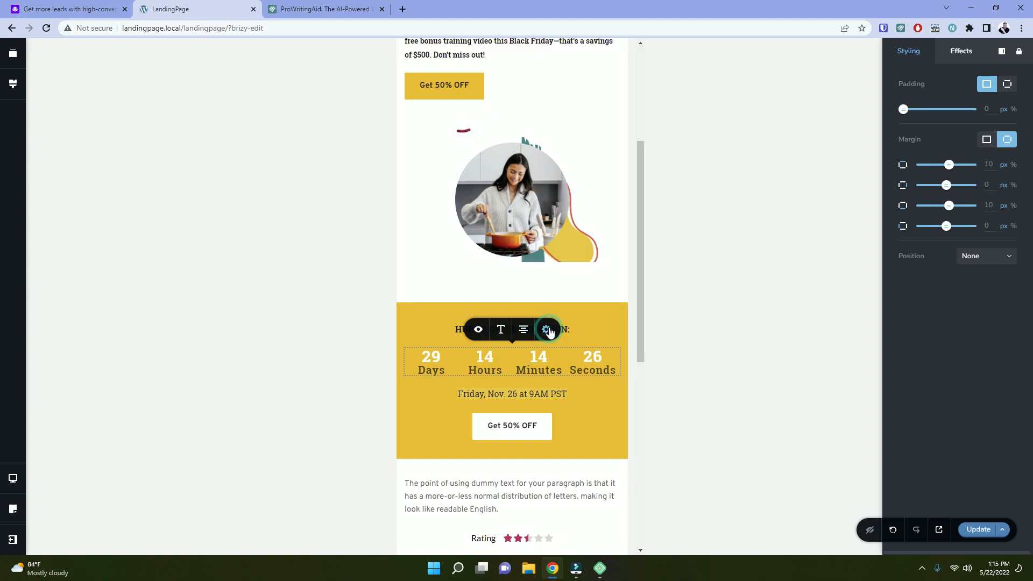
Check the countdown timer's padding, position, entrance effect and width settings for the mobile view.
click(989, 256)
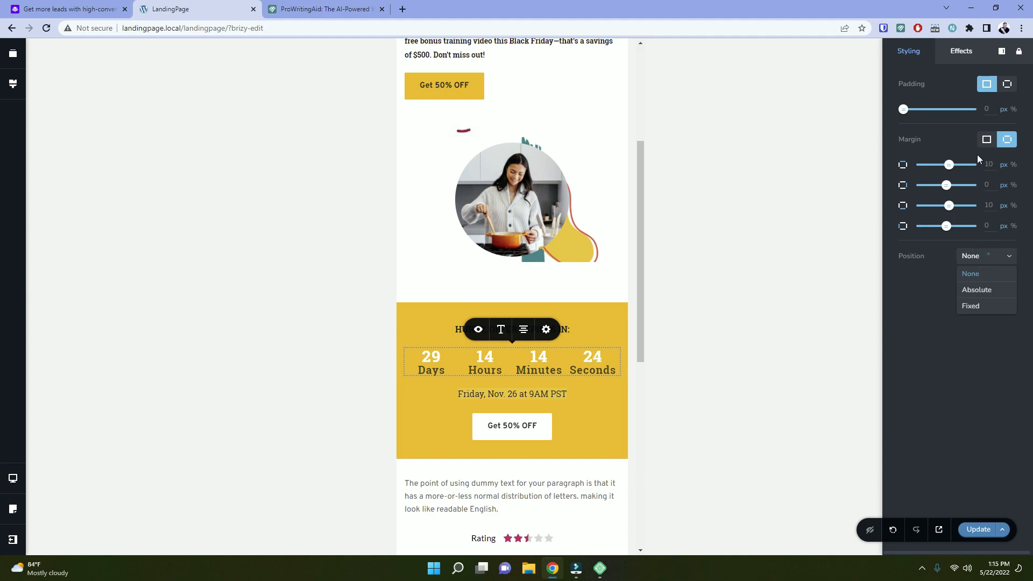
click(1002, 86)
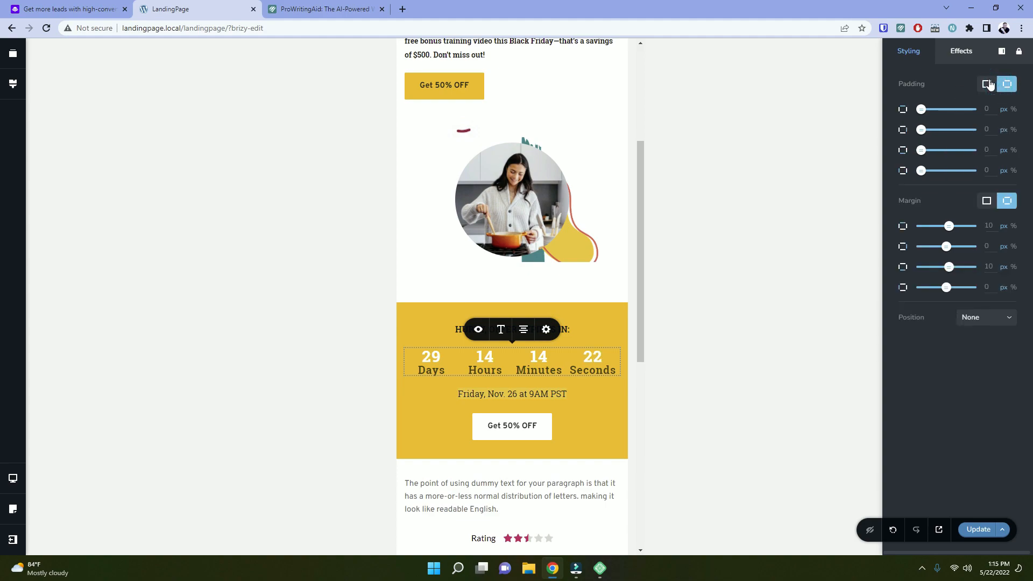
click(961, 51)
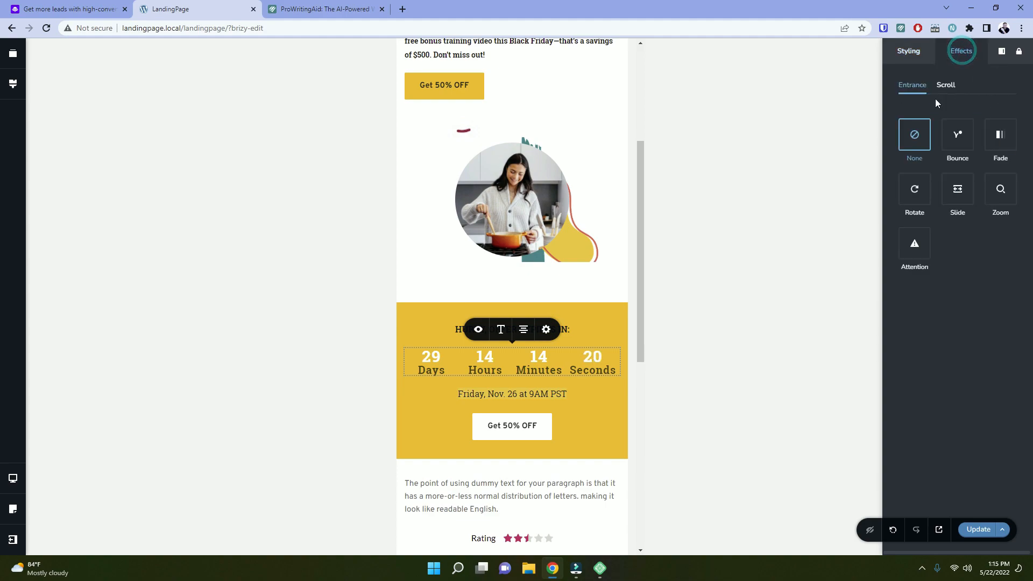
click(925, 54)
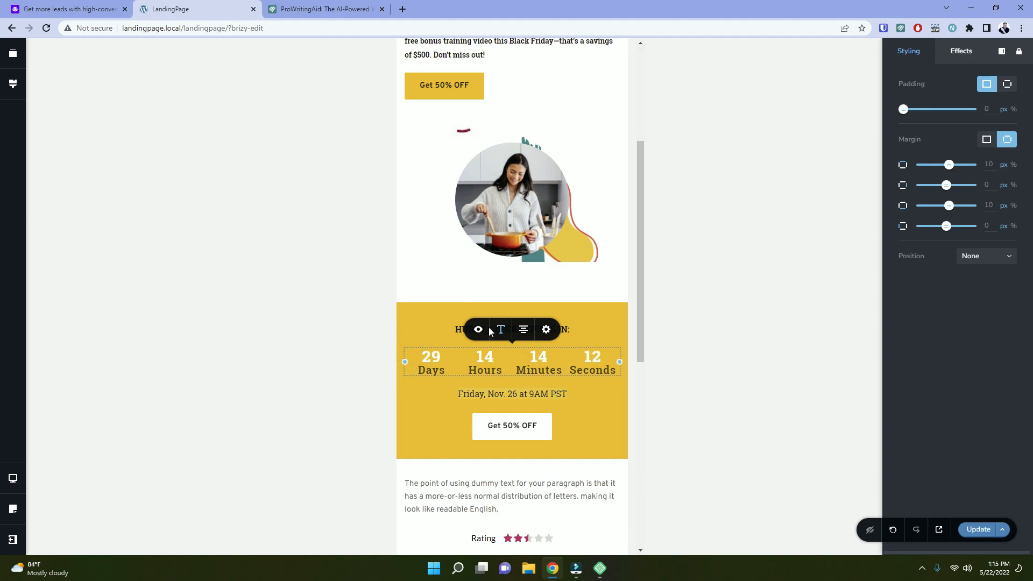
click(547, 331)
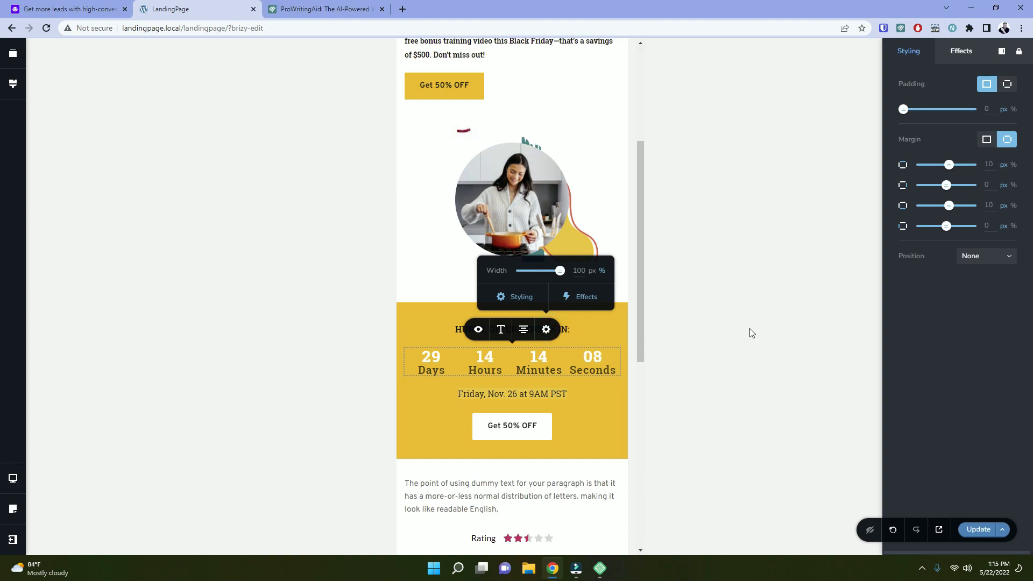
click(988, 260)
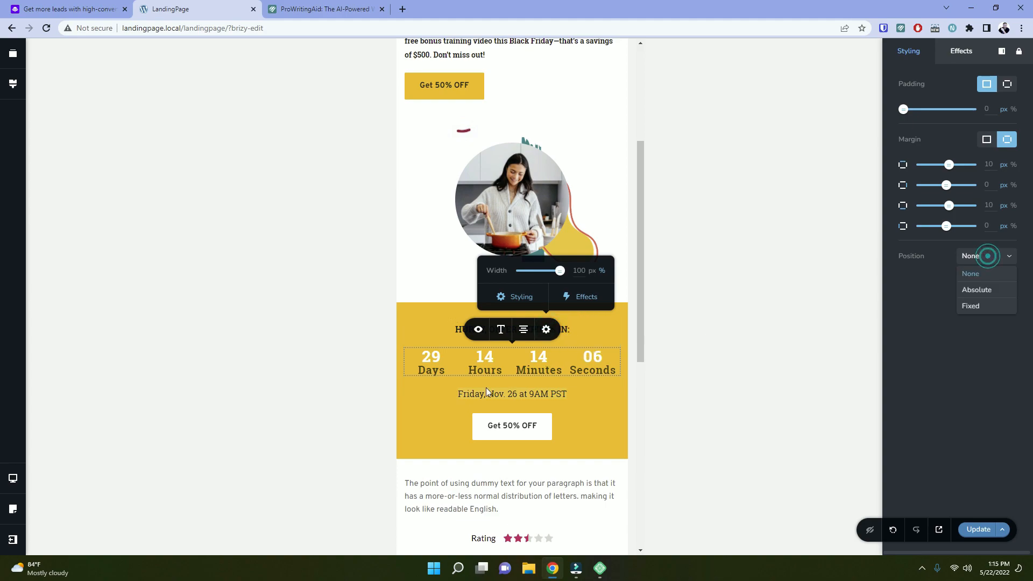
click(317, 405)
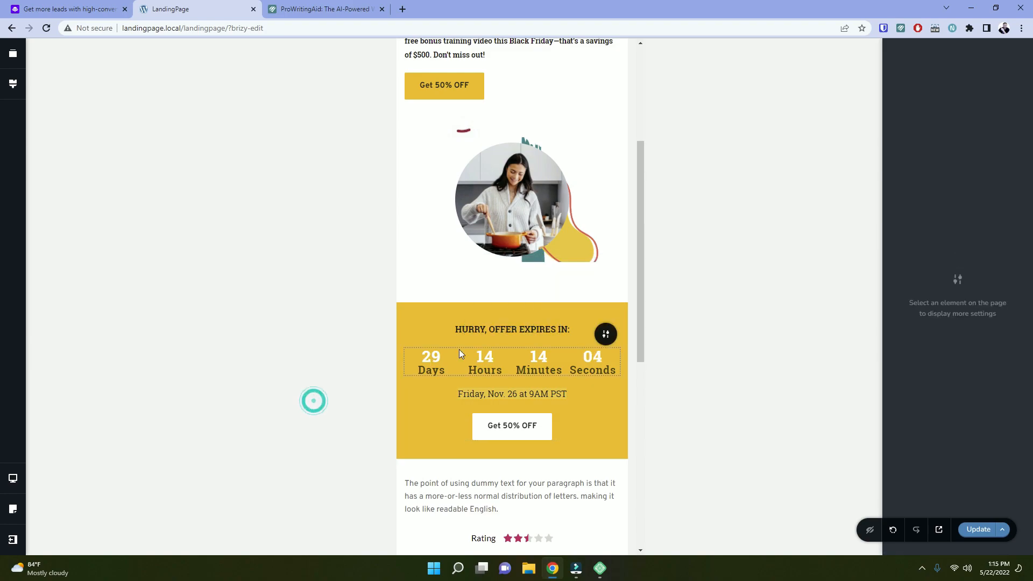
Compare the mobile countdown section with the mobile preview of the Leadpages template.
scroll(464, 352, down, 6)
scroll(466, 355, up, 5)
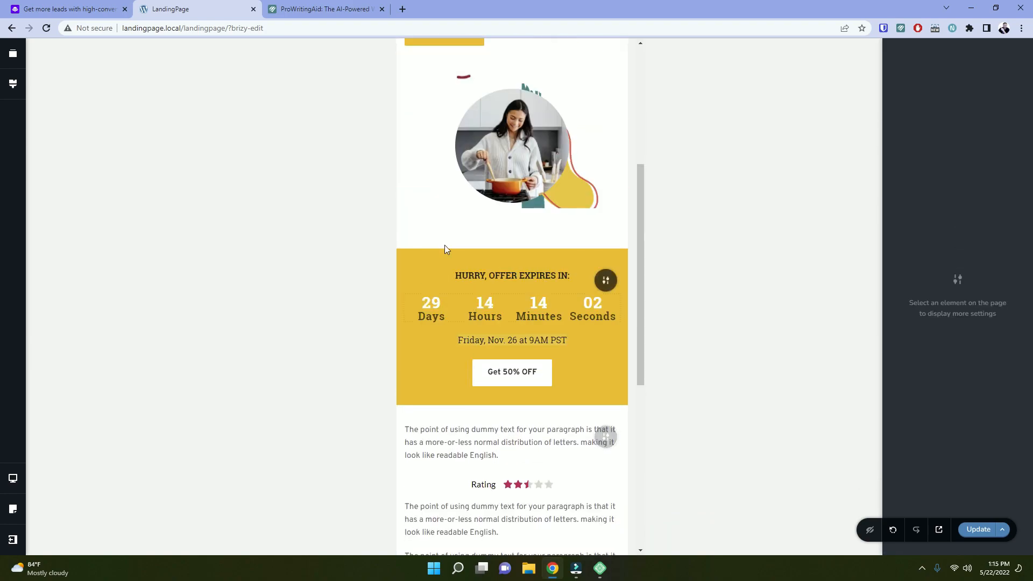
click(99, 8)
click(392, 62)
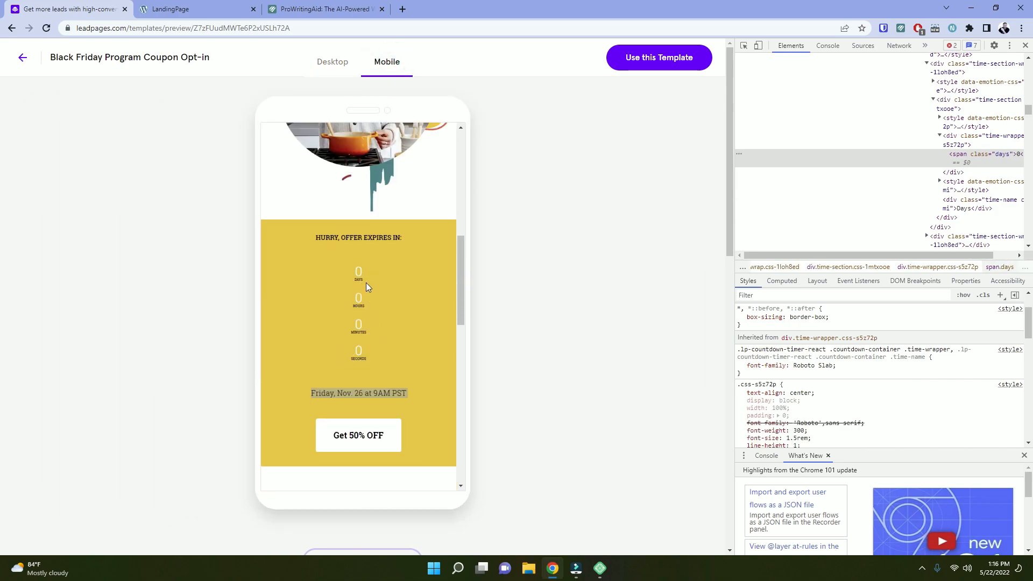
click(194, 8)
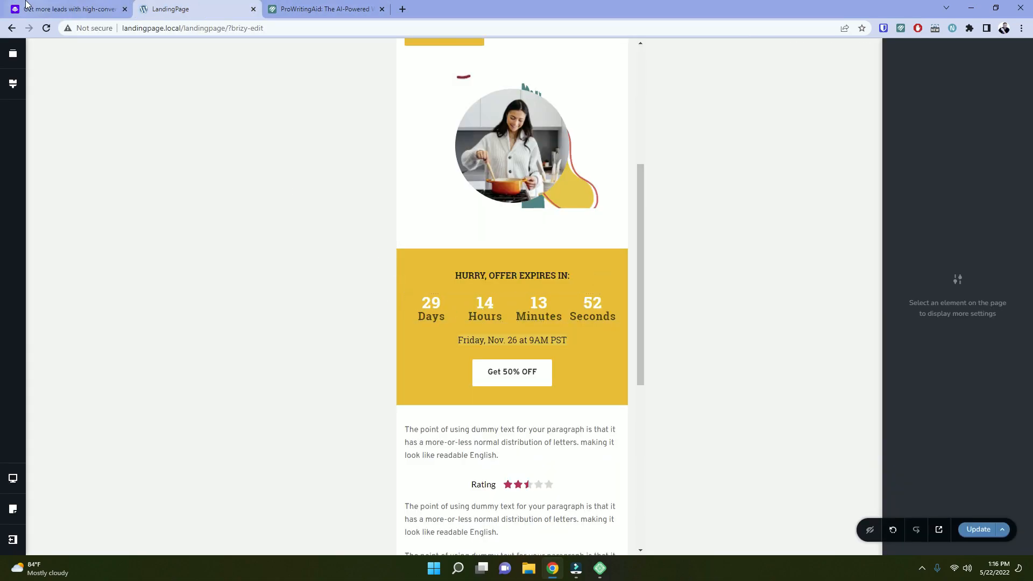
Return the landing page editor to the desktop view.
scroll(451, 362, down, 2)
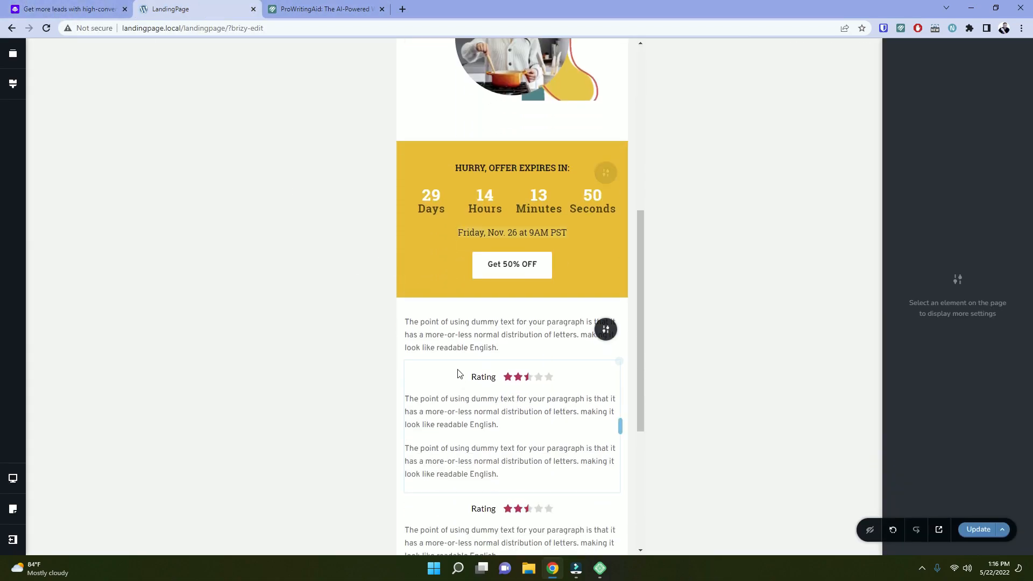
click(13, 479)
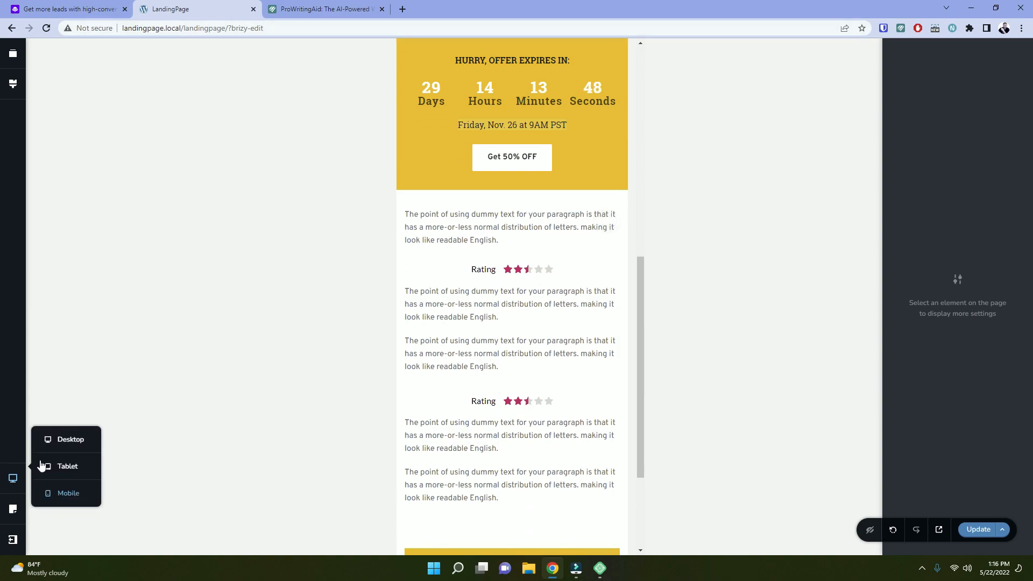
click(55, 437)
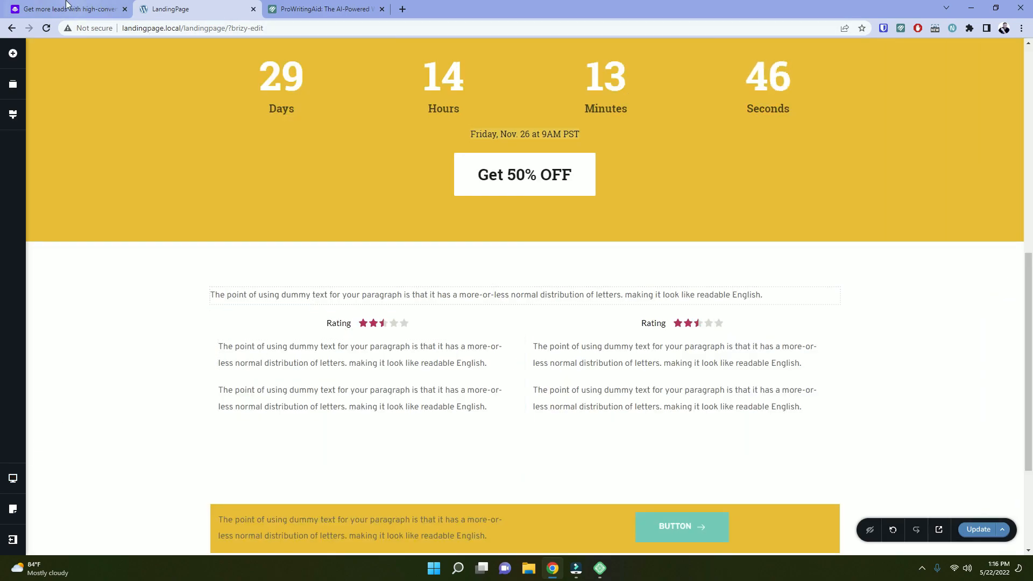
Set the Leadpages template preview to desktop and inspect the styling of the "Raving Reviews from Happy, Healthy Home Chefs" heading.
click(82, 12)
click(332, 60)
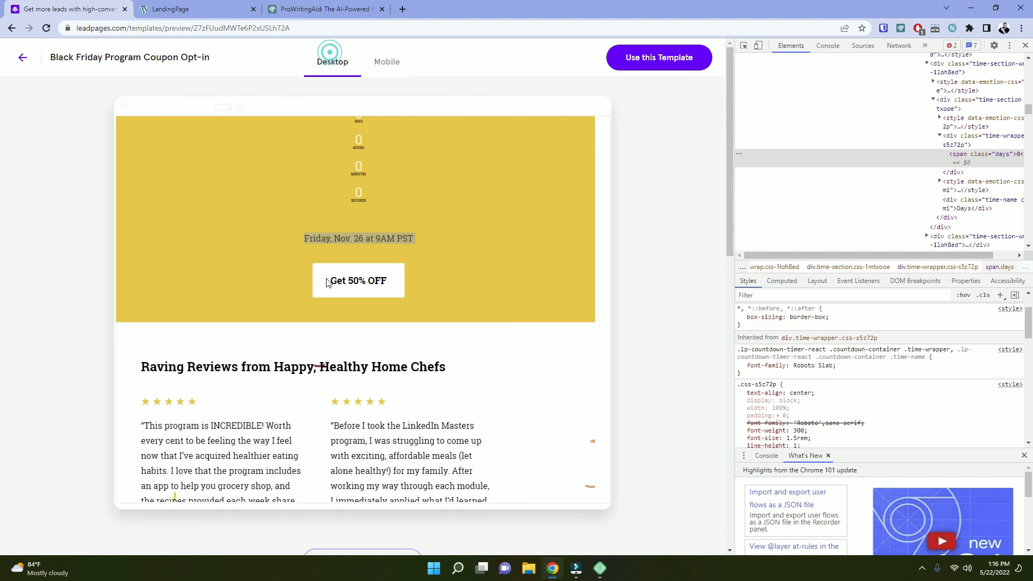
triple_click(242, 237)
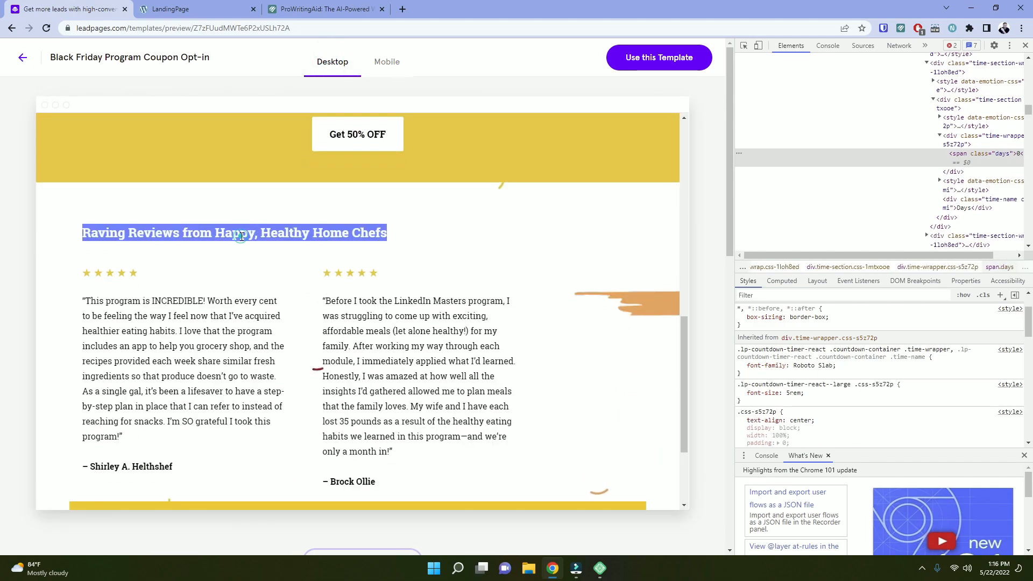
right_click(240, 237)
click(279, 354)
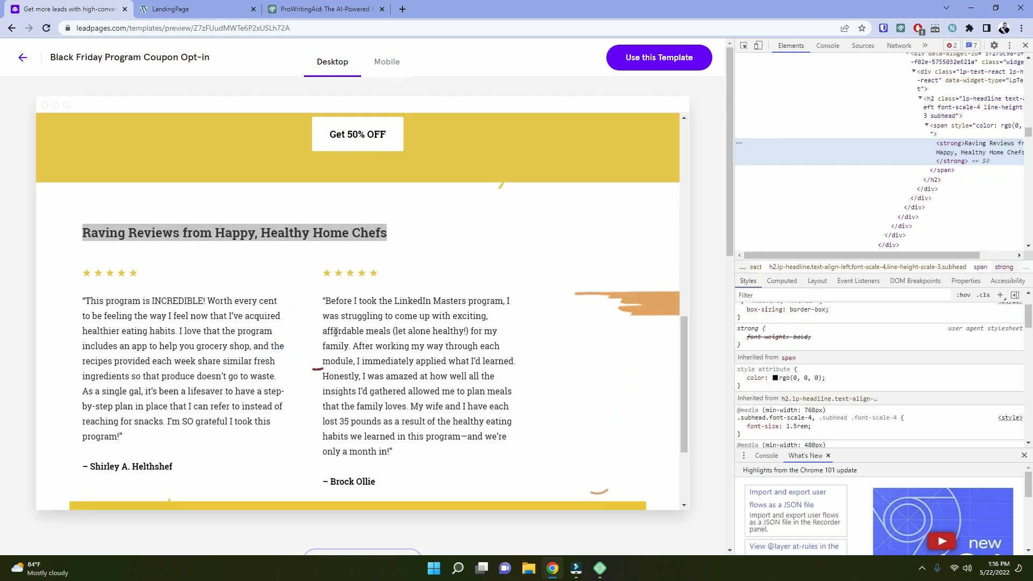
Replace the paragraph above the ratings with "Raving Reviews from Happy, Healthy Home Chefs" copied from the Leadpages template.
right_click(299, 231)
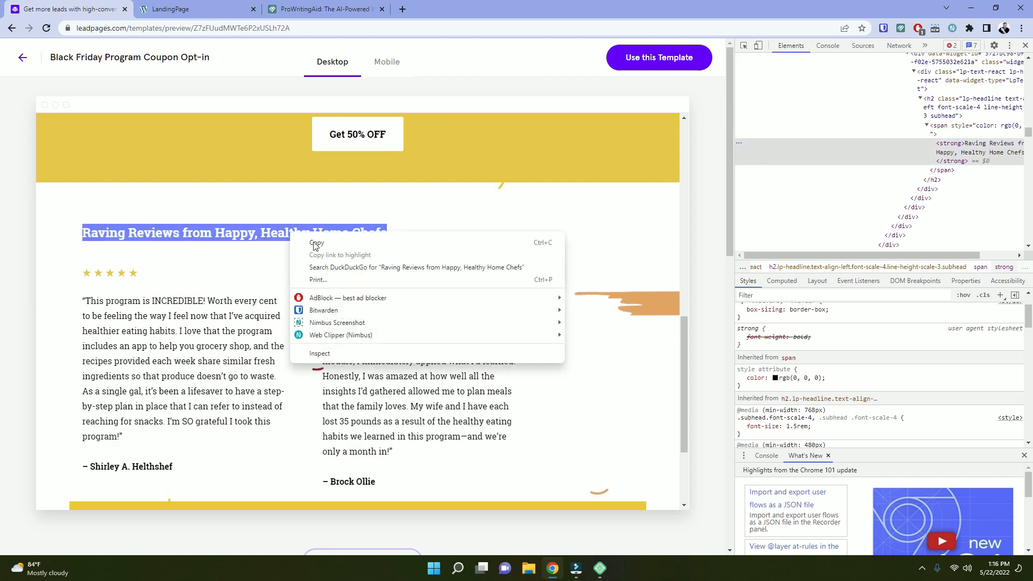
click(322, 246)
click(193, 9)
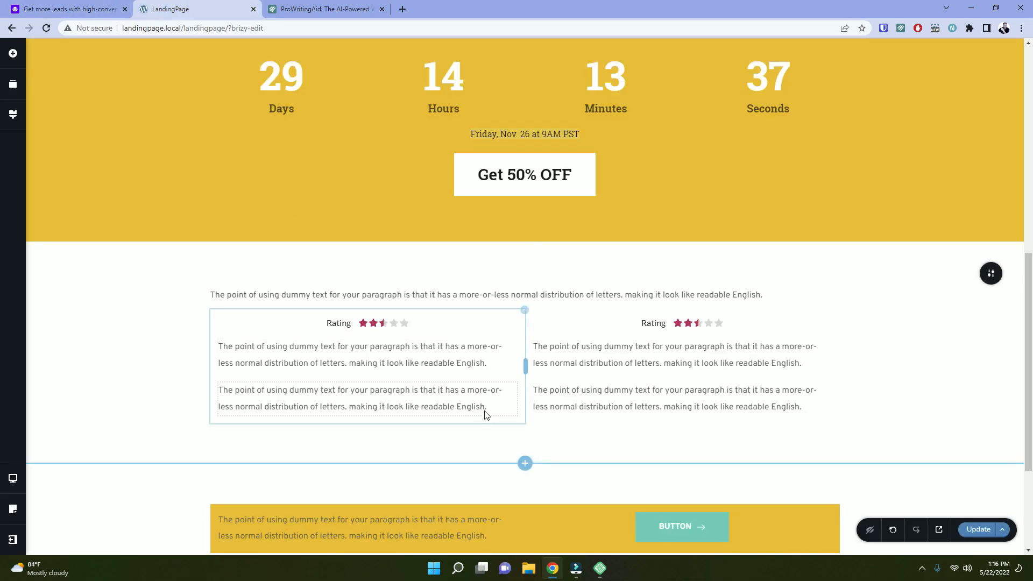
triple_click(429, 294)
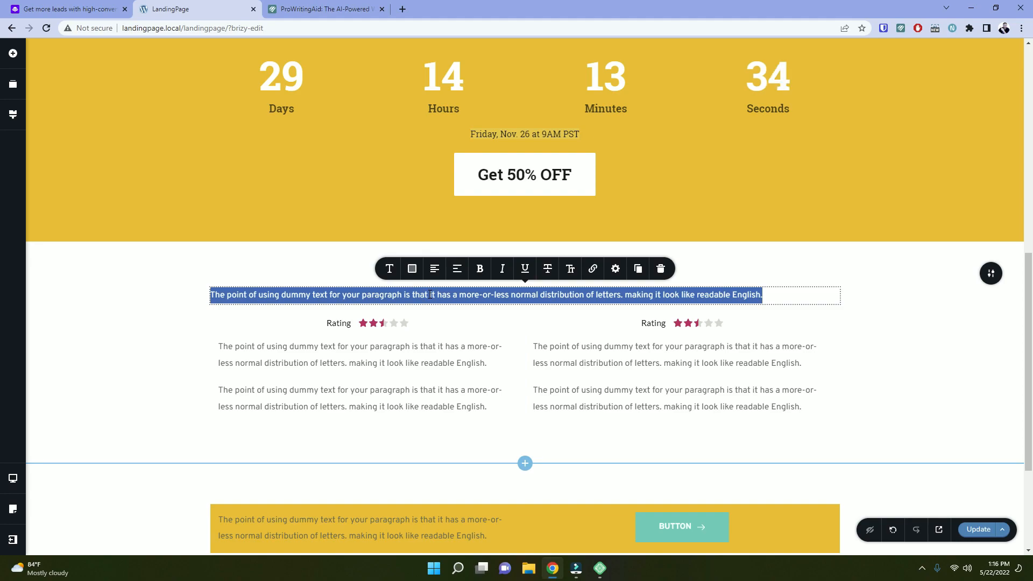
key(ctrl+v)
key(BackSpace)
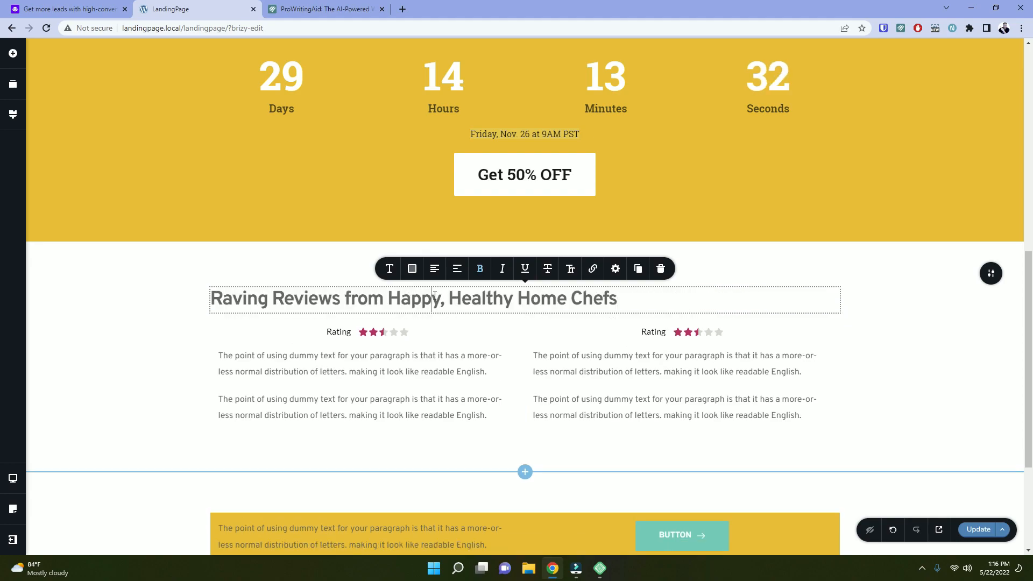
Change the reviews heading's text colour to the near-black palette swatch.
triple_click(435, 296)
click(413, 269)
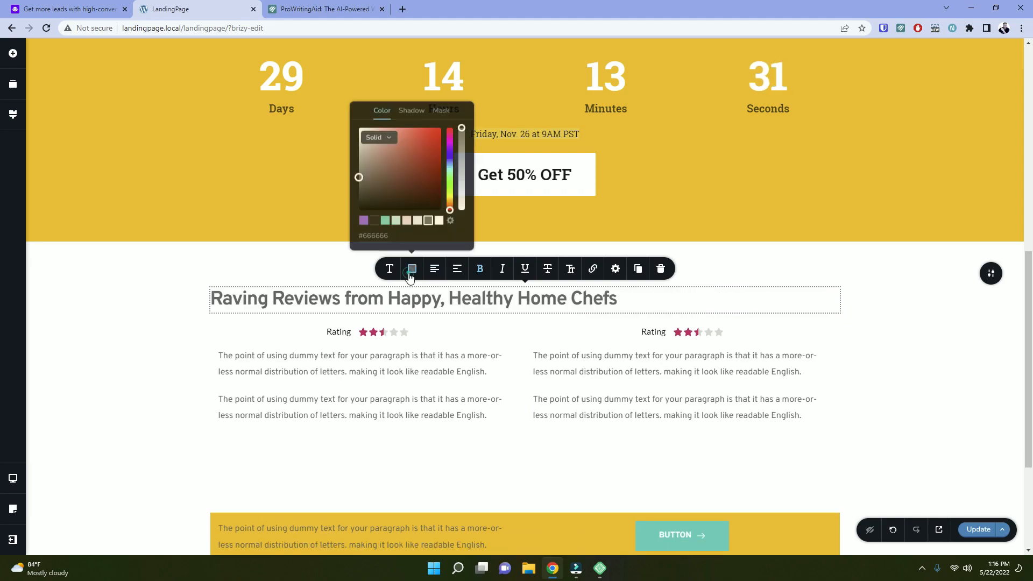
click(375, 219)
click(353, 295)
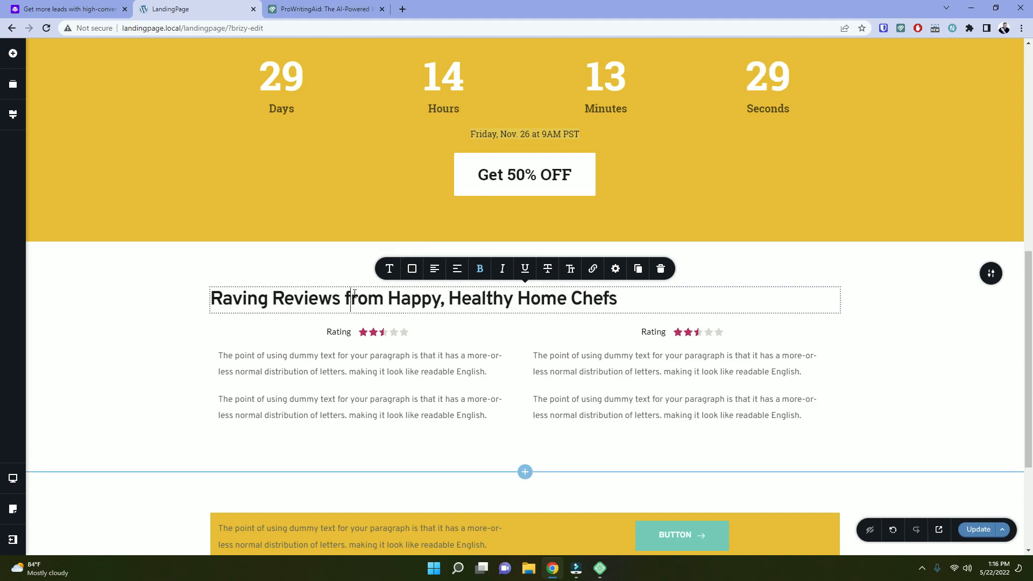
Set the font of the first review column's rating label to Roboto Slab.
click(364, 333)
click(323, 307)
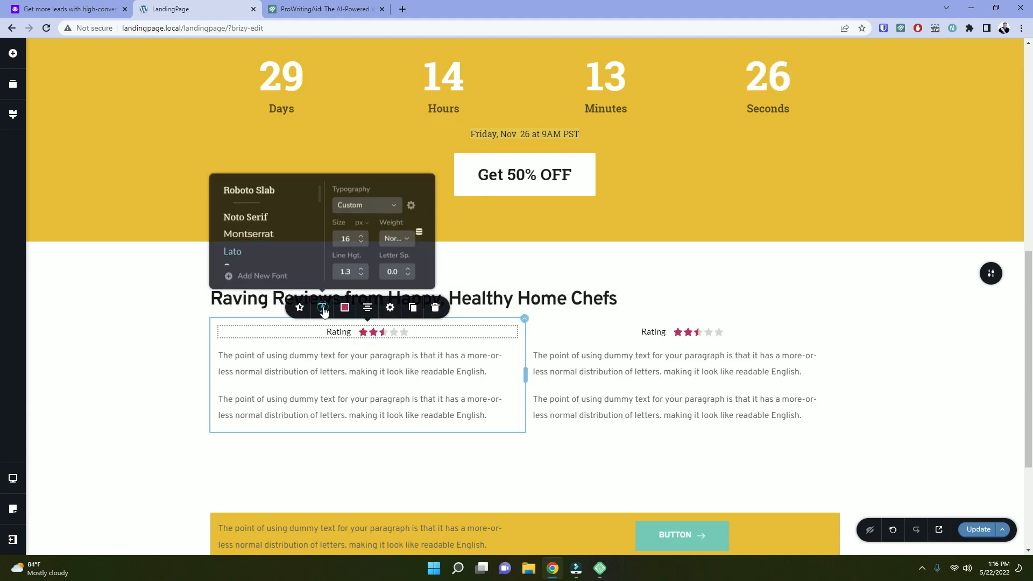
click(249, 190)
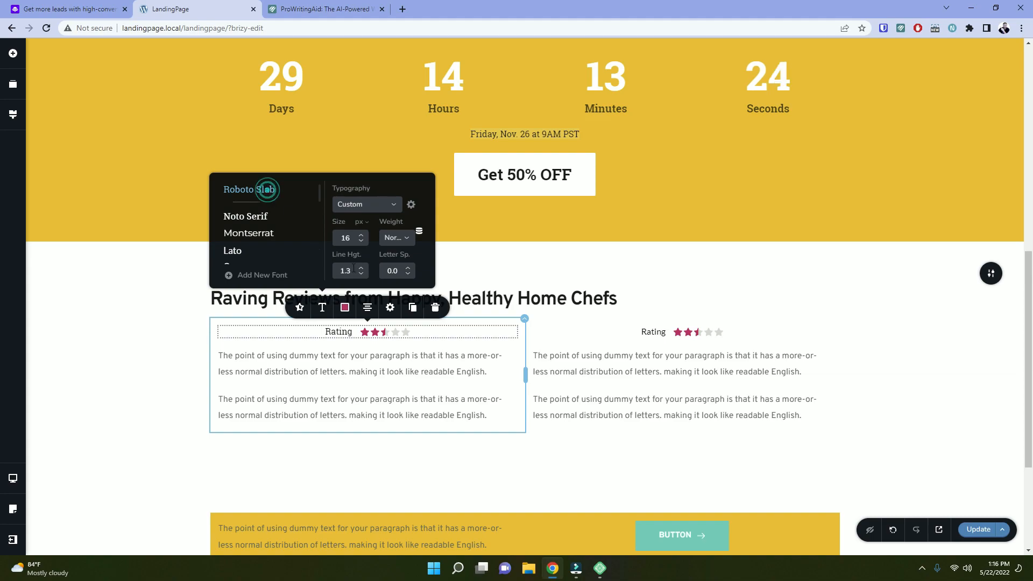
Set the font of the "Raving Reviews from Happy, Healthy Home Chefs" heading to Roboto Slab.
click(495, 291)
triple_click(495, 294)
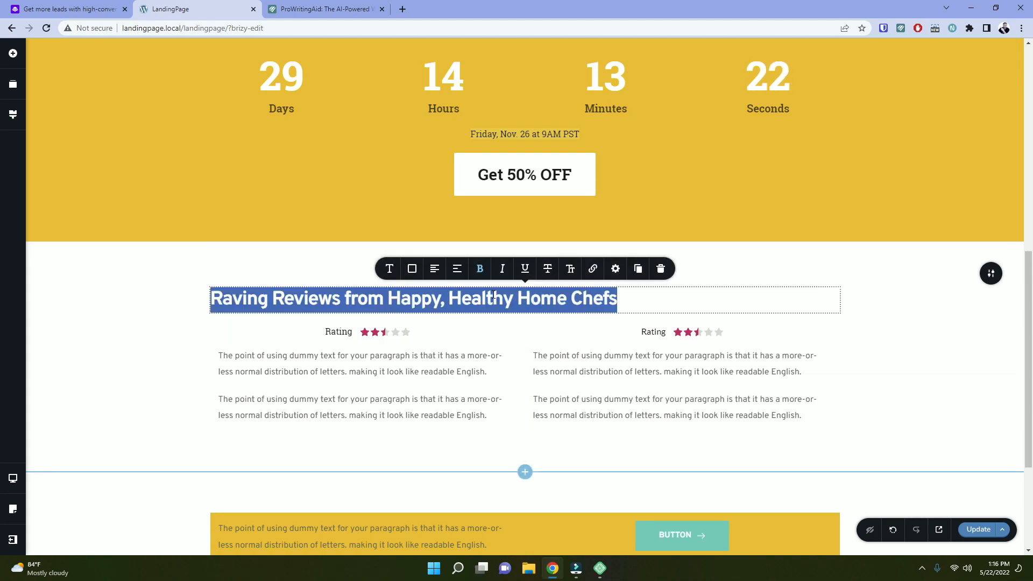
click(379, 274)
click(342, 151)
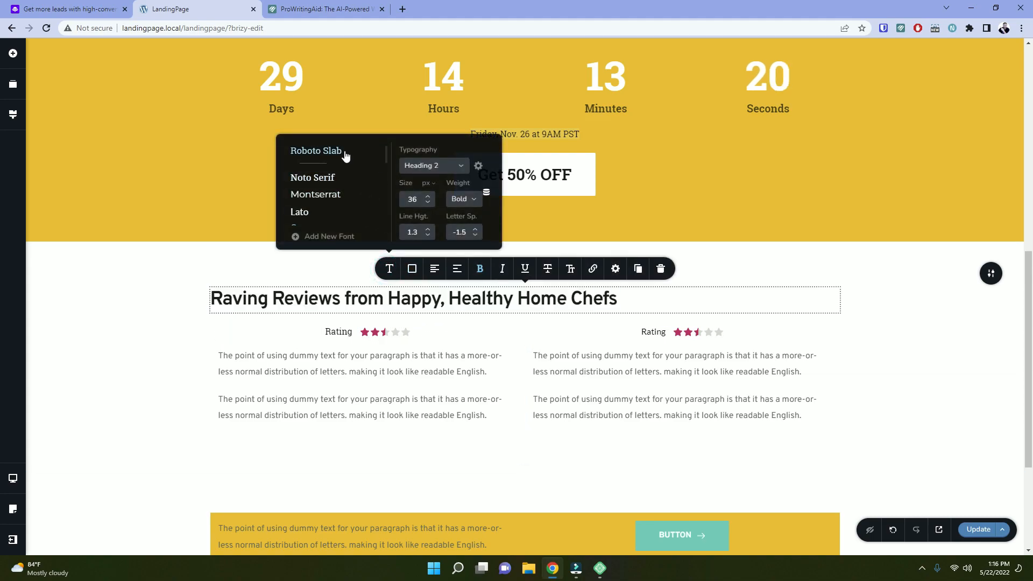
Copy the overlay colour code #ffb700 from the yellow countdown section.
click(371, 334)
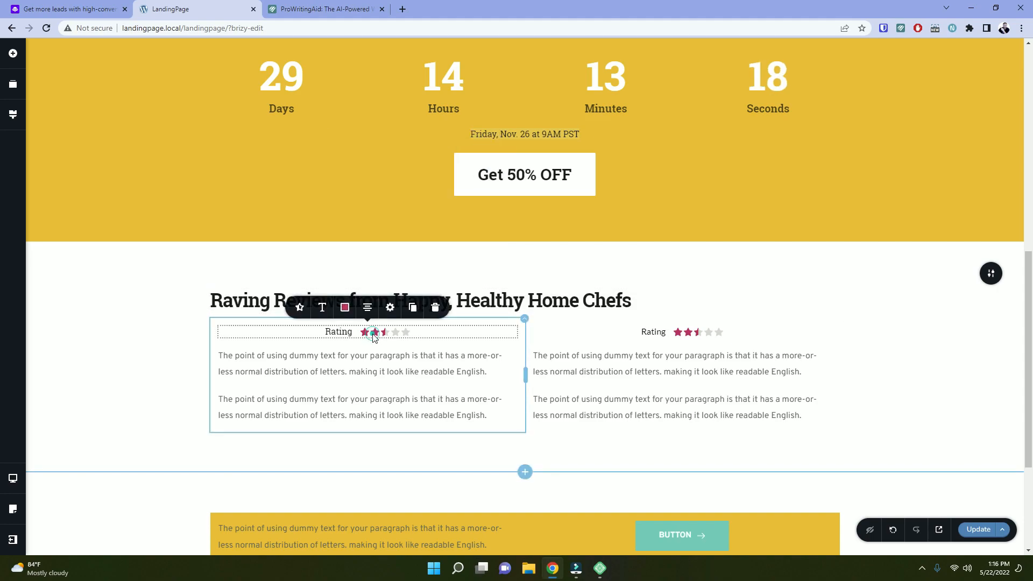
click(345, 307)
scroll(786, 248, up, 2)
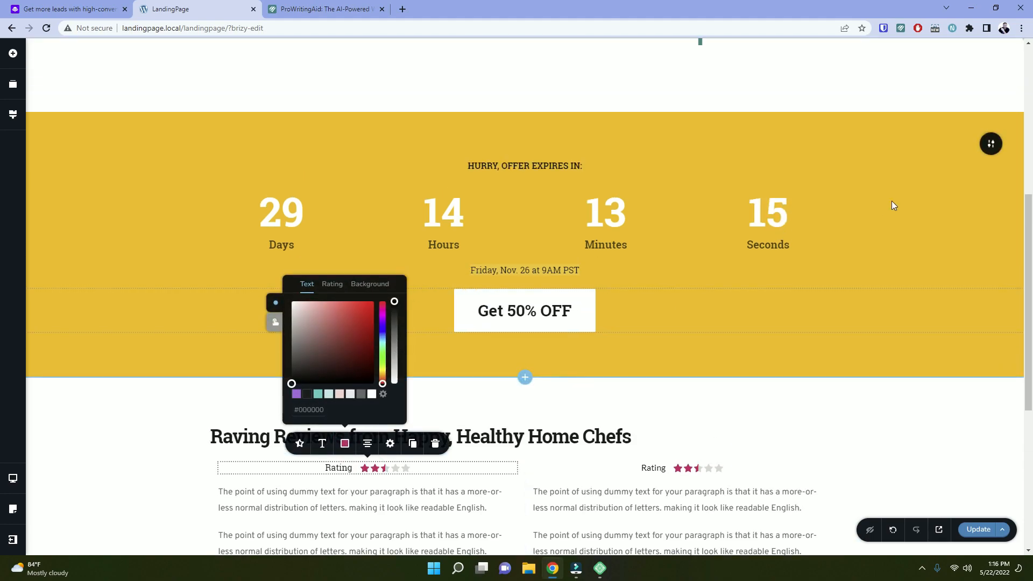
click(993, 143)
click(897, 143)
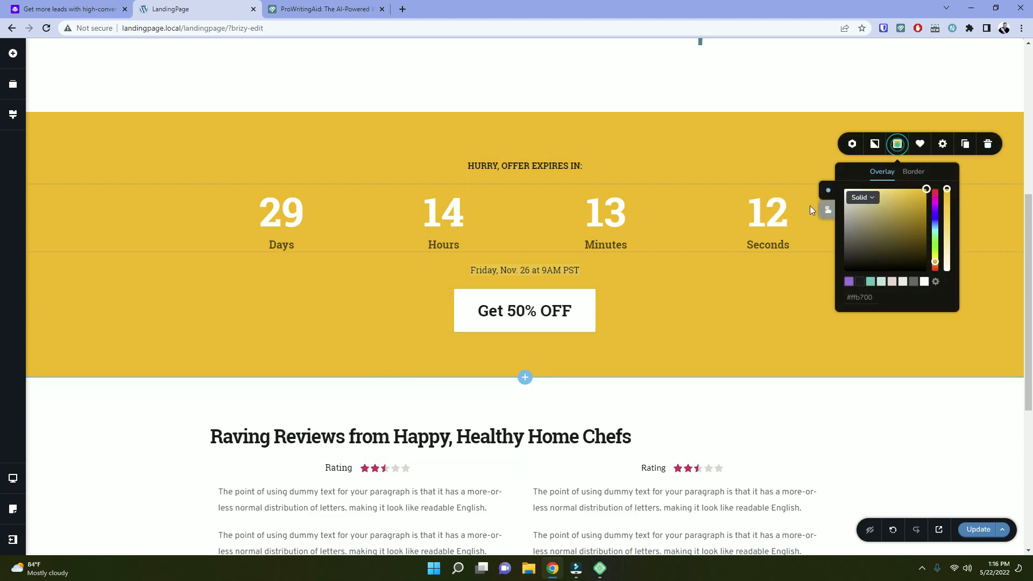
click(864, 298)
right_click(865, 298)
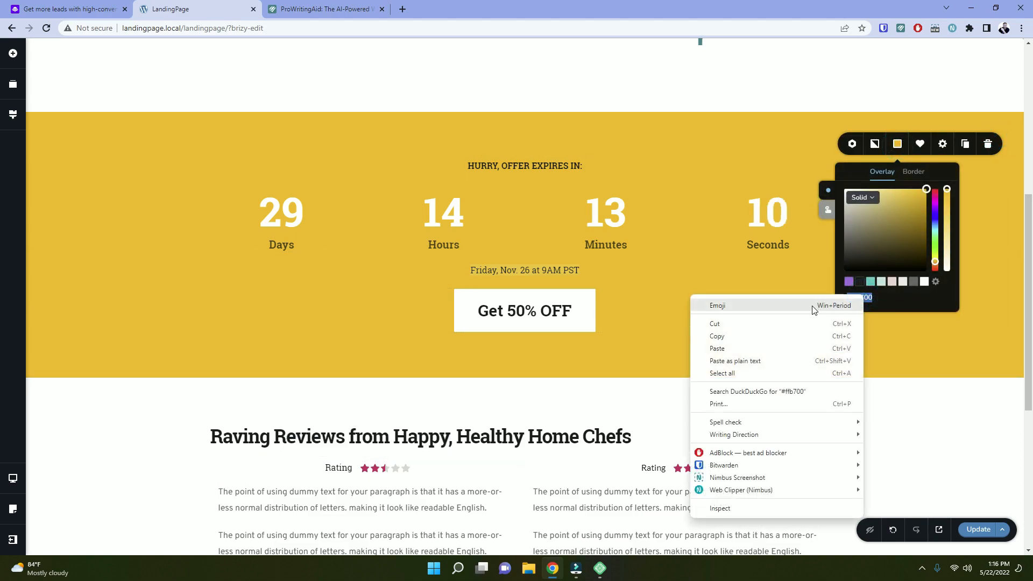
click(748, 335)
Set the star colour of the first review column's rating to the copied #ffb700.
click(342, 467)
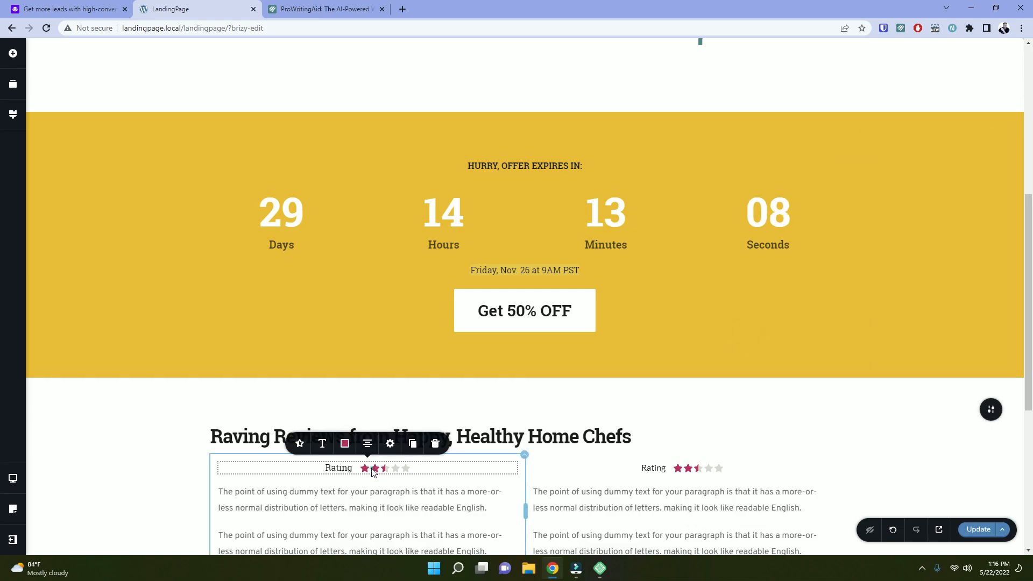
click(347, 444)
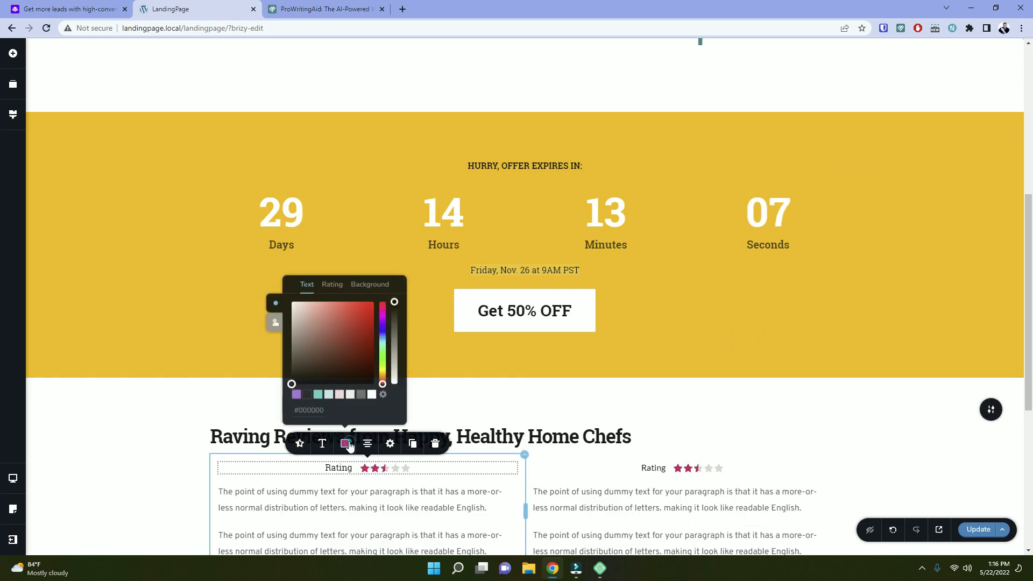
click(321, 411)
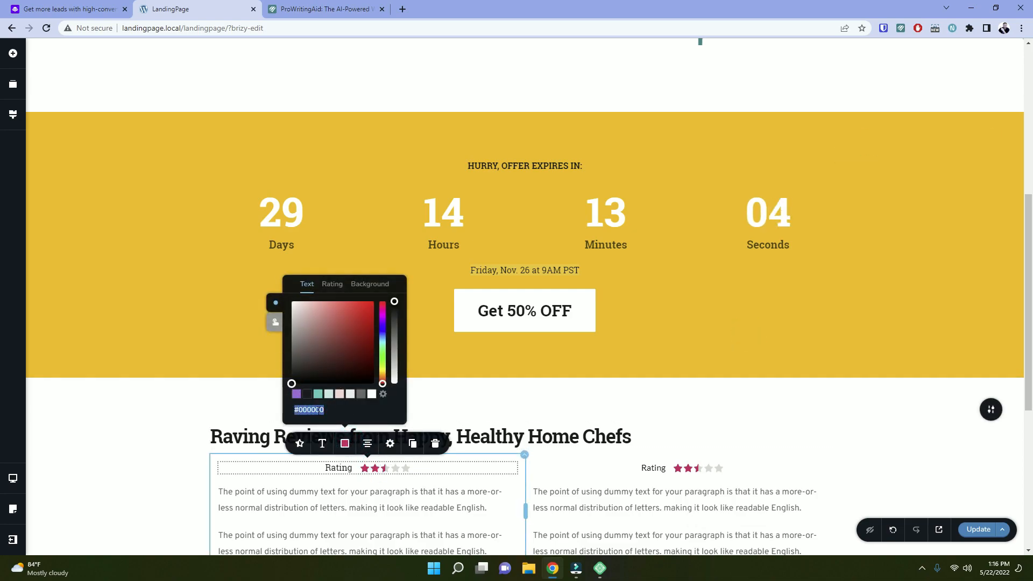
click(339, 284)
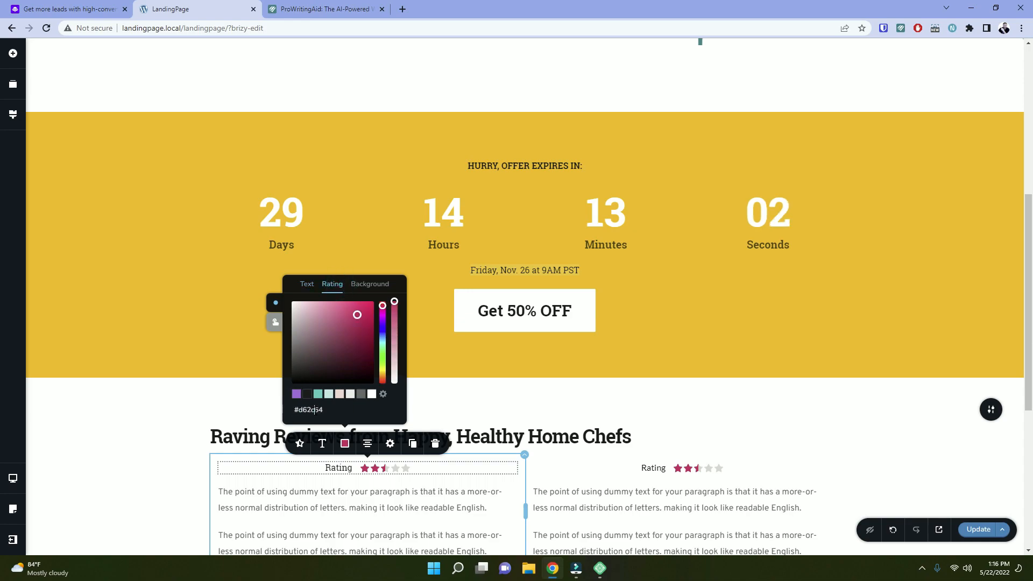
right_click(314, 411)
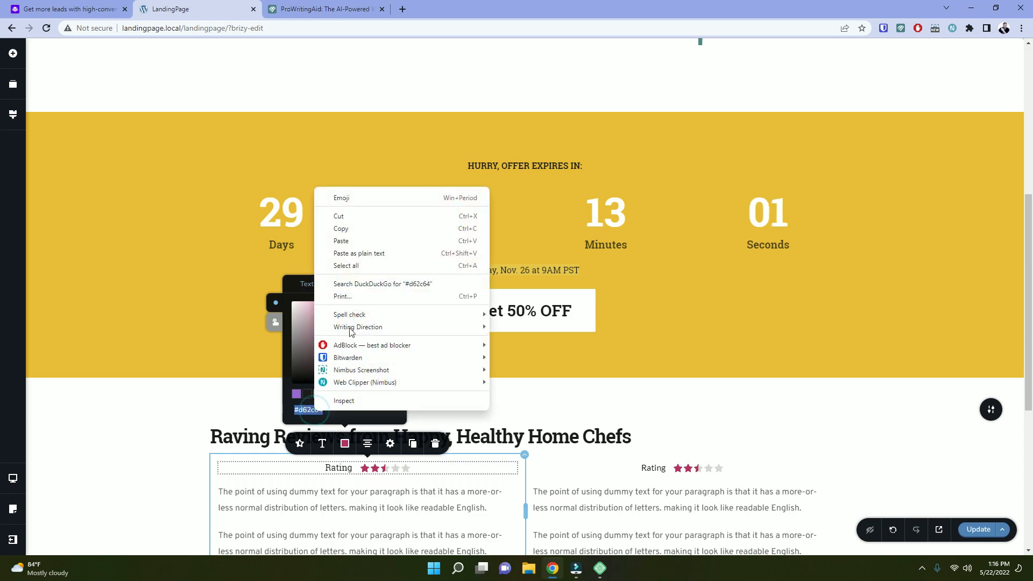
click(340, 242)
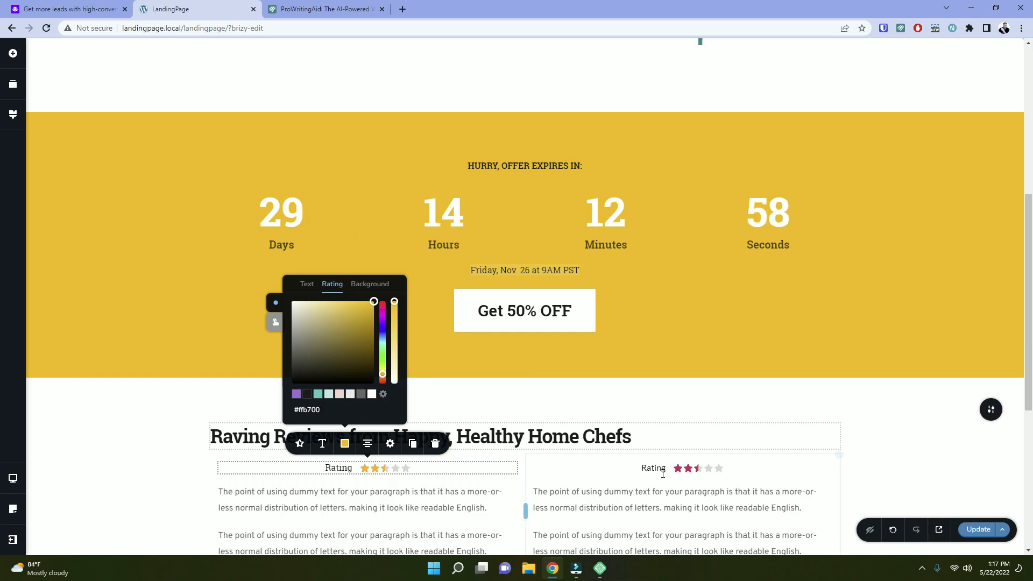
Set the star colour of the second review column's rating to #ffb700.
click(690, 468)
scroll(651, 418, down, 2)
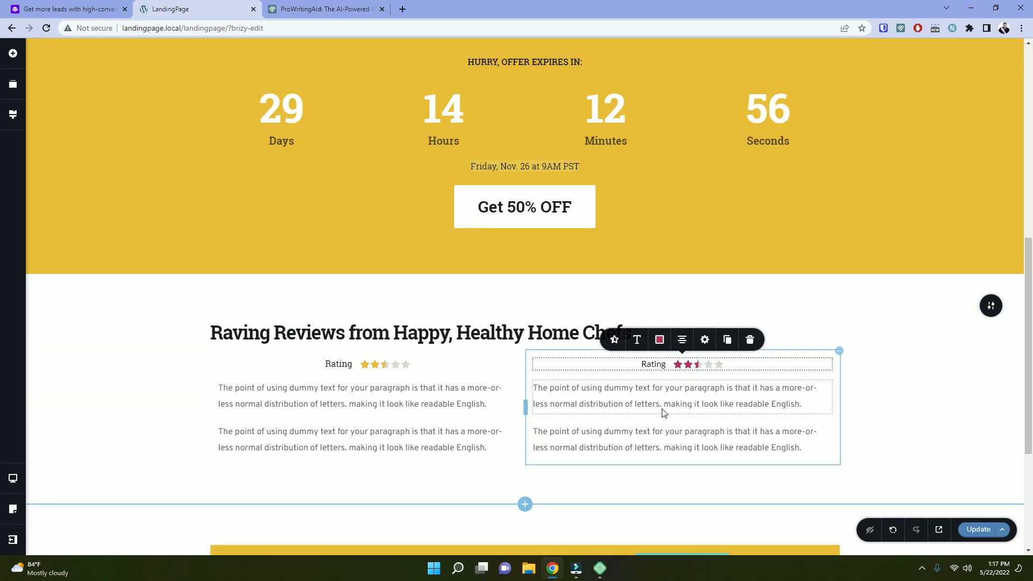
click(659, 335)
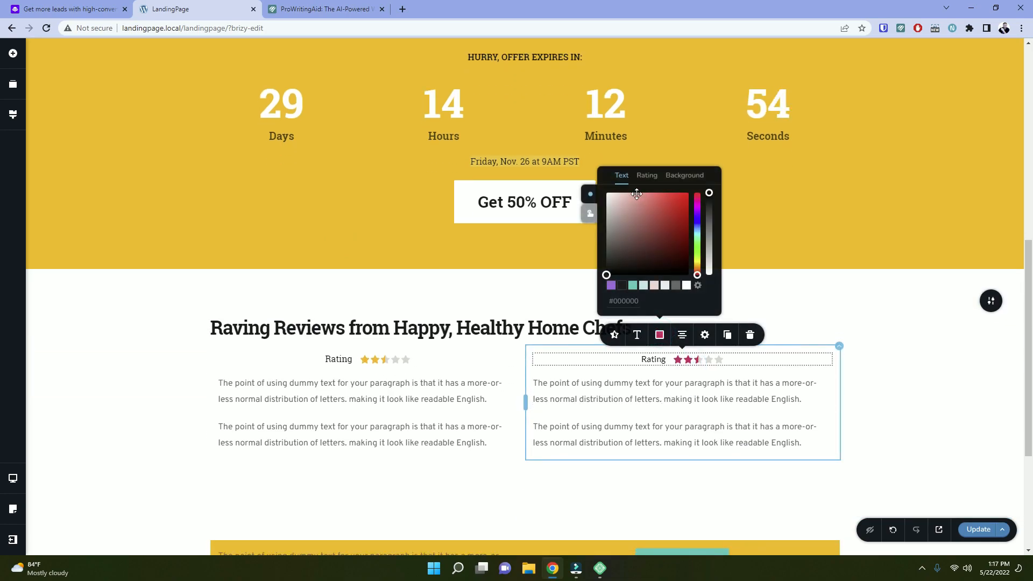
click(646, 178)
double_click(628, 302)
right_click(628, 302)
click(644, 354)
click(644, 356)
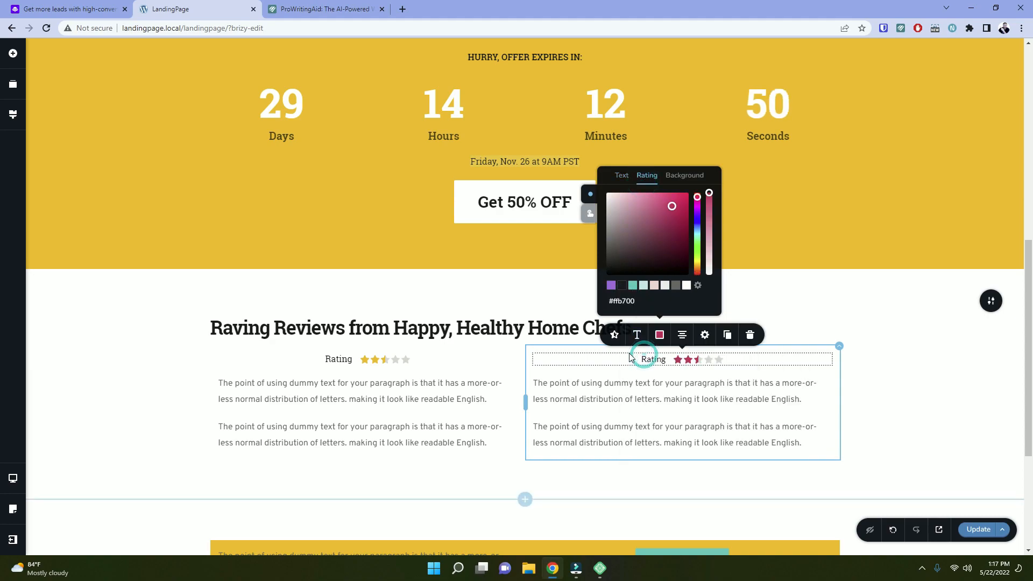
double_click(638, 359)
click(616, 369)
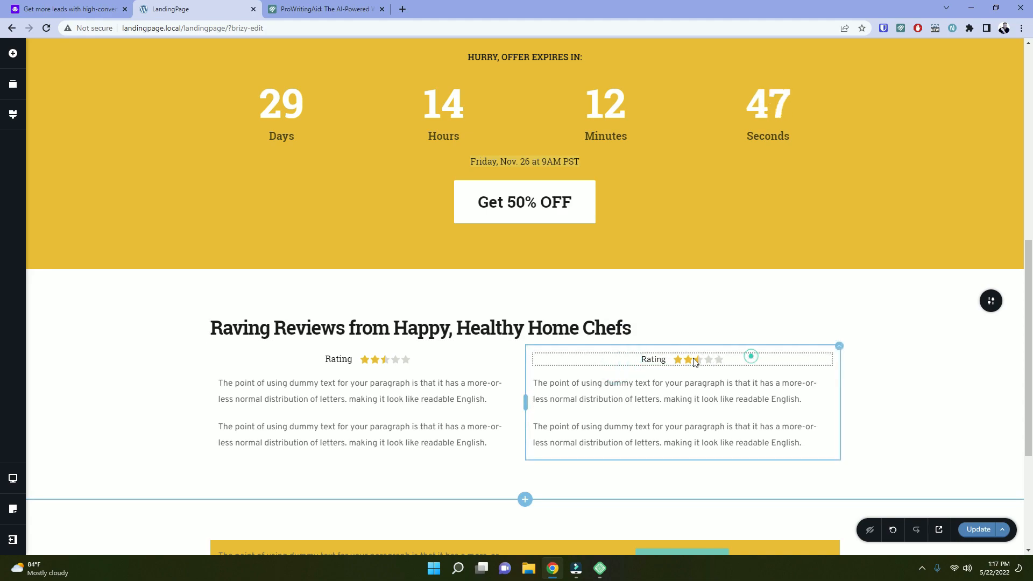
Set the font of the second review column's rating label to Roboto Slab.
double_click(653, 359)
click(640, 334)
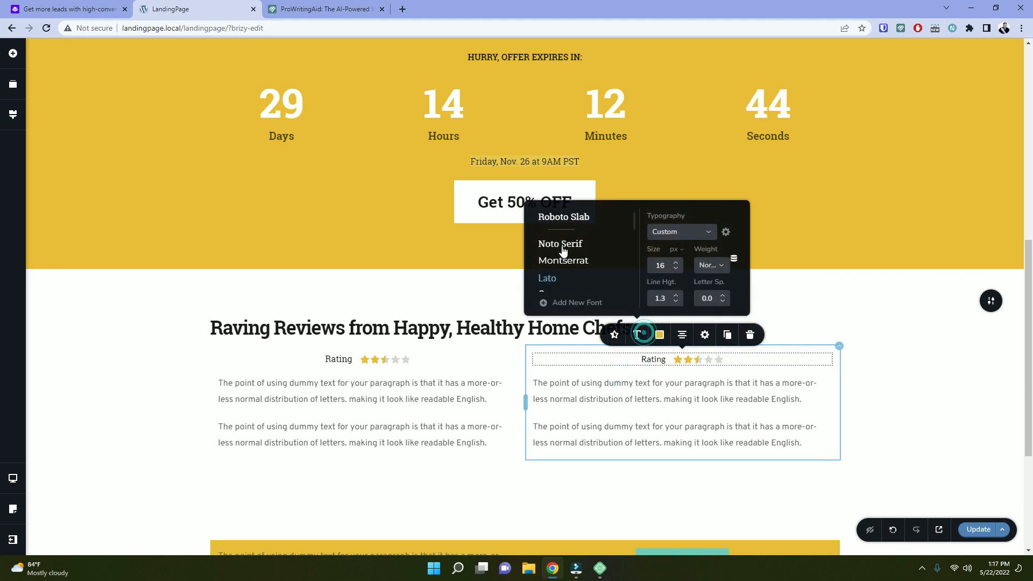
click(554, 215)
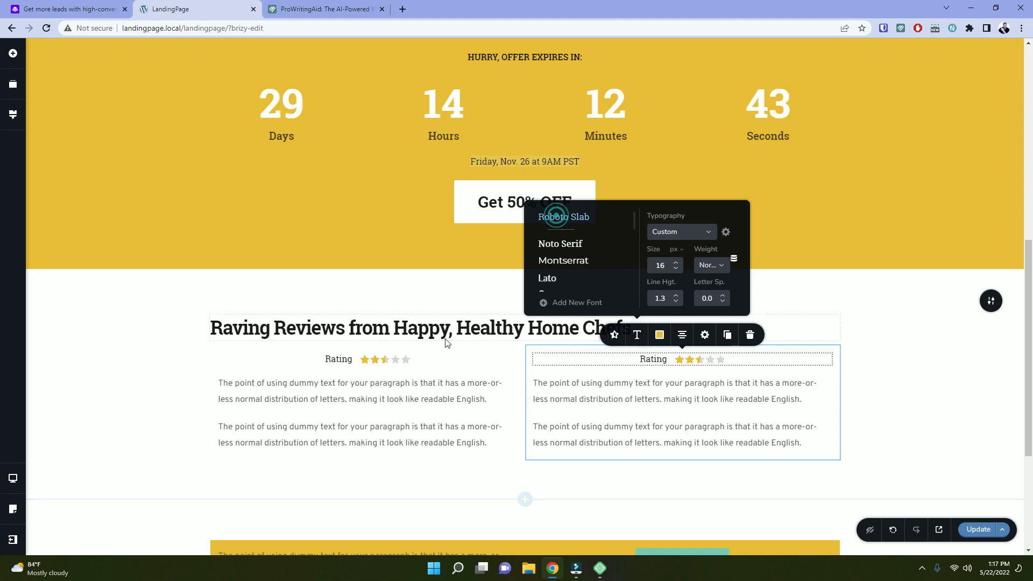
Change the font of both paragraphs in the first review column to Roboto Slab.
triple_click(375, 445)
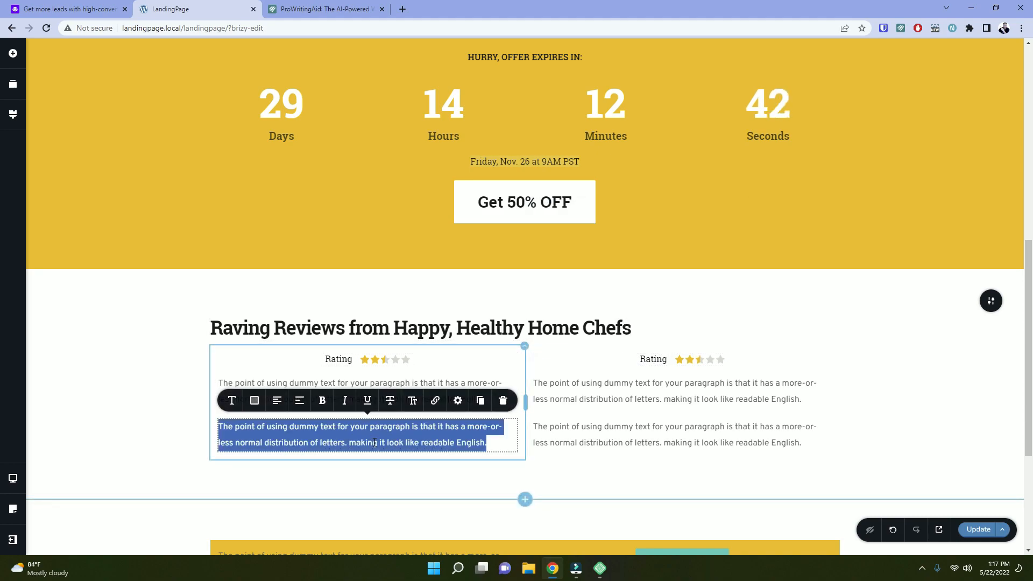
click(228, 404)
click(158, 281)
click(410, 381)
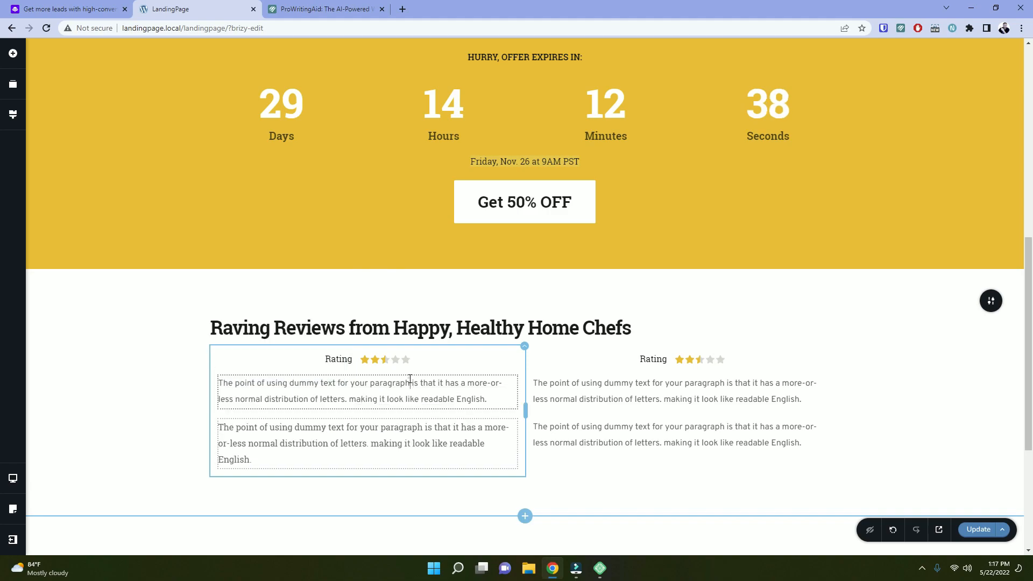
triple_click(410, 381)
click(233, 357)
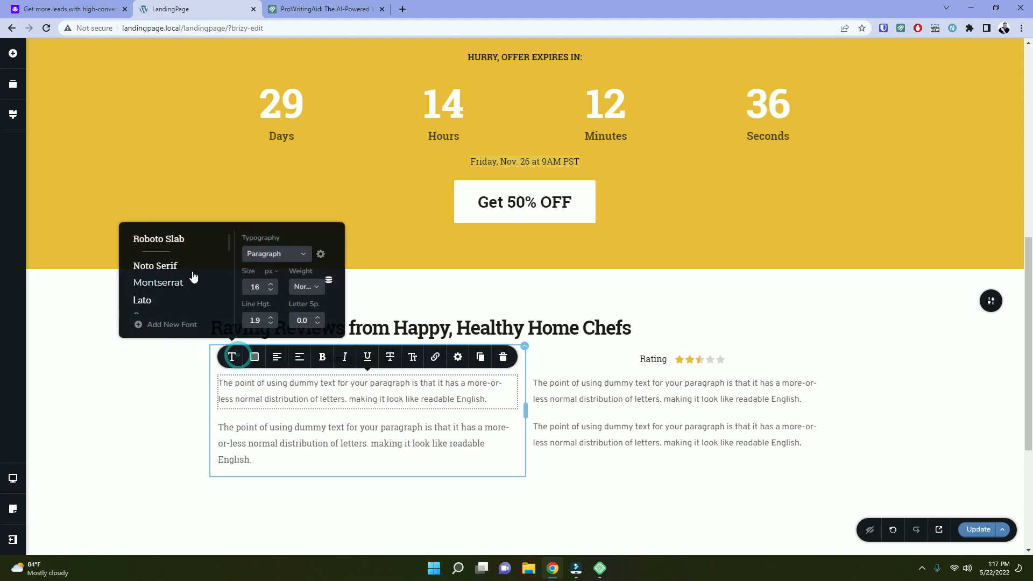
click(151, 239)
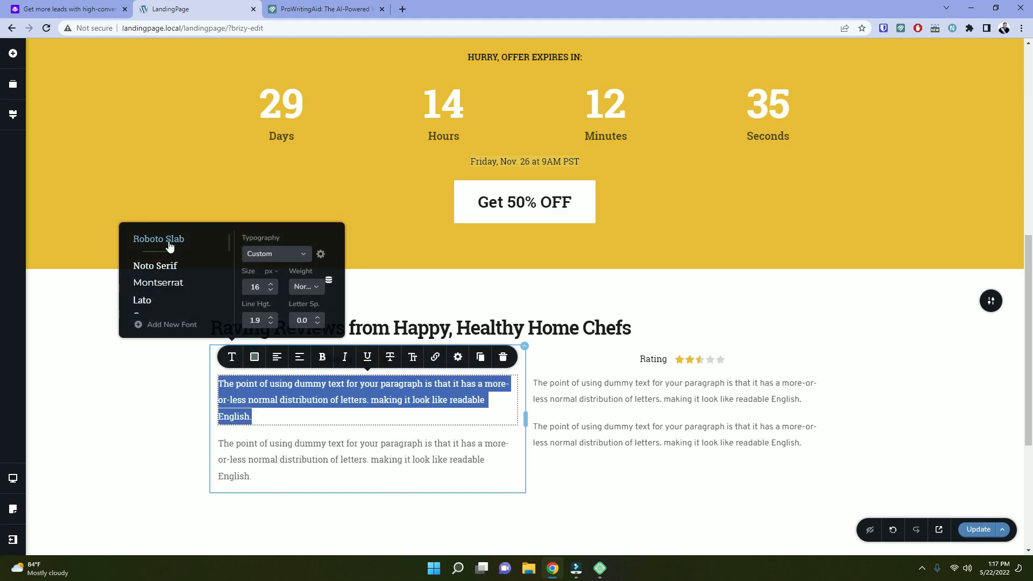
Change the font of both paragraphs in the second review column to Roboto Slab.
triple_click(601, 406)
click(546, 357)
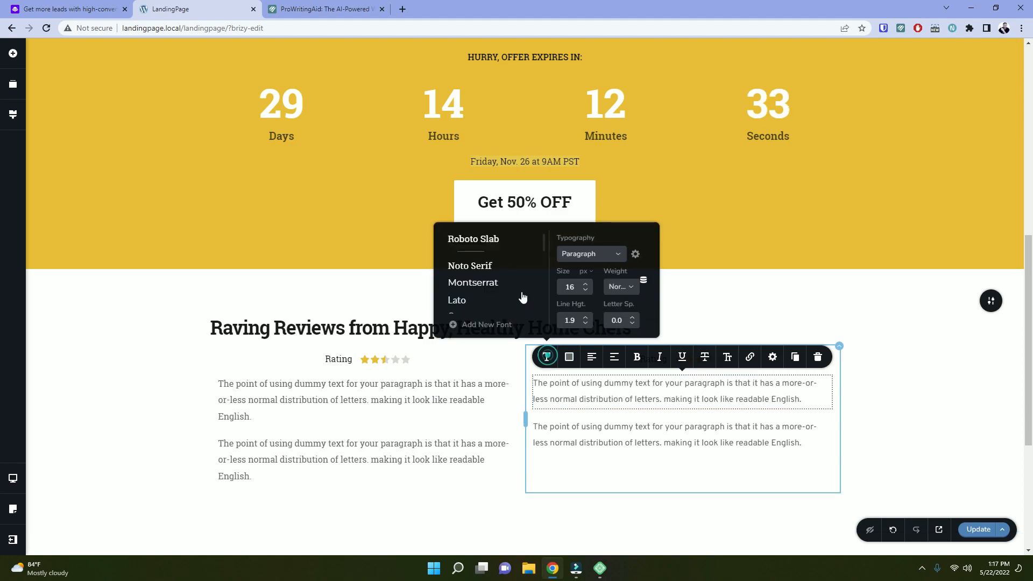
click(487, 242)
triple_click(584, 458)
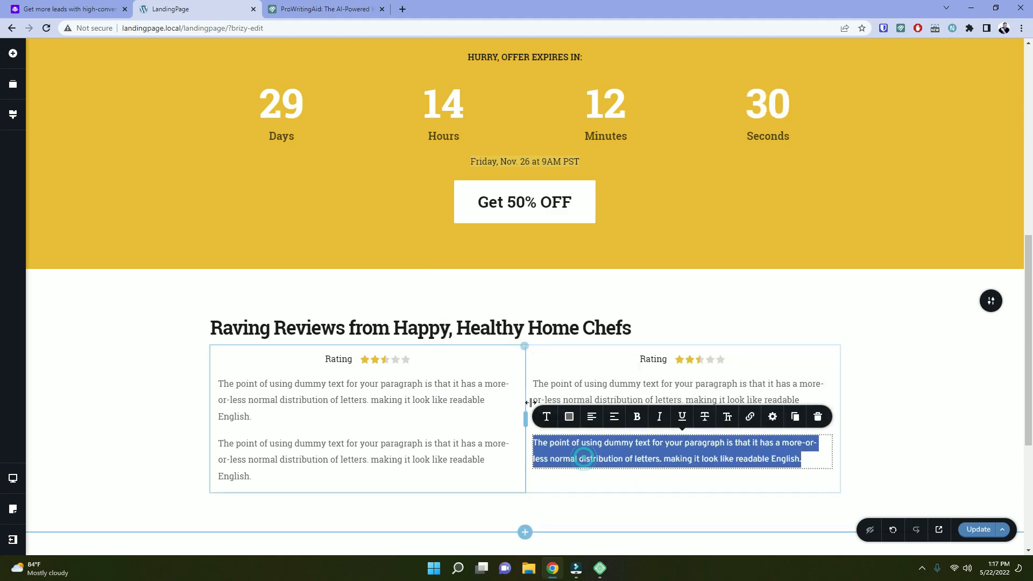
click(547, 416)
click(476, 298)
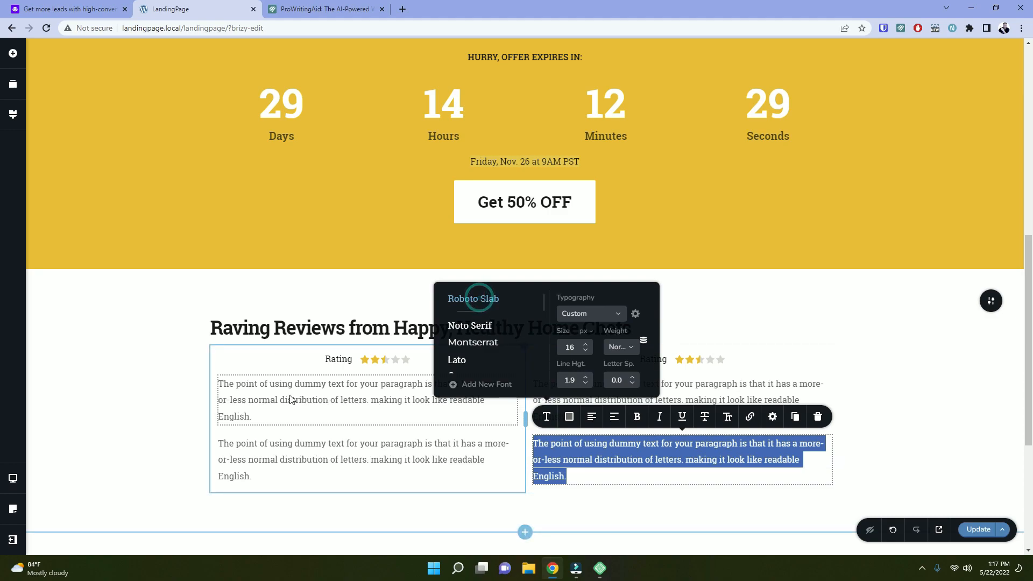
Change the text colour of both paragraphs in the first review column to the near-black palette swatch #1C1C1C.
triple_click(258, 405)
click(253, 357)
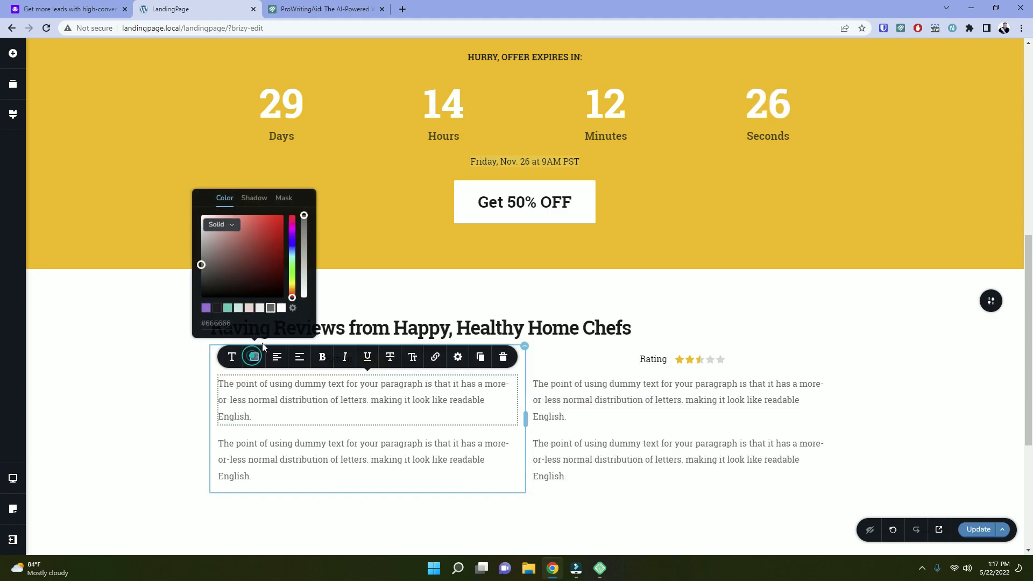
click(217, 307)
triple_click(253, 476)
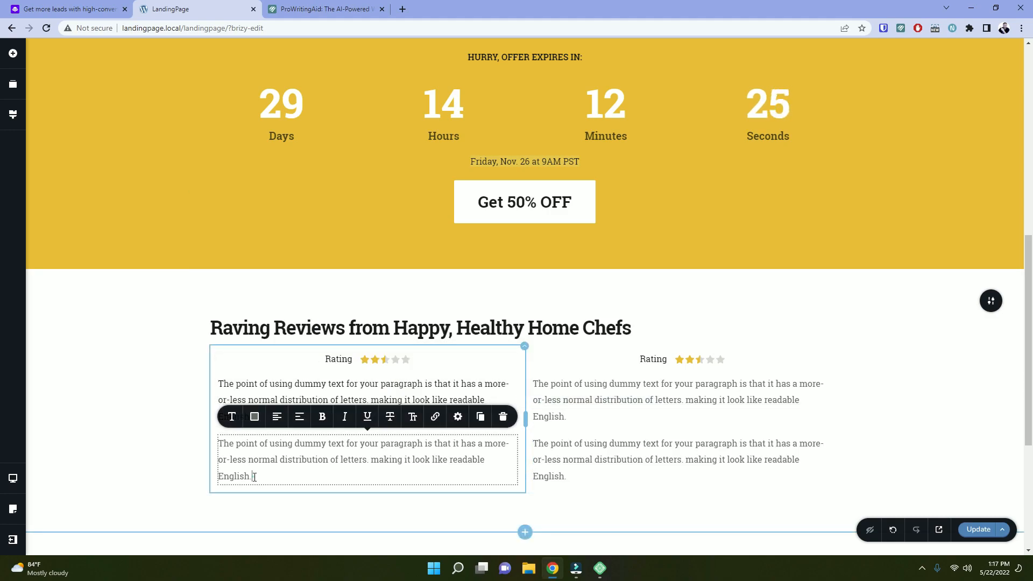
click(255, 418)
click(216, 367)
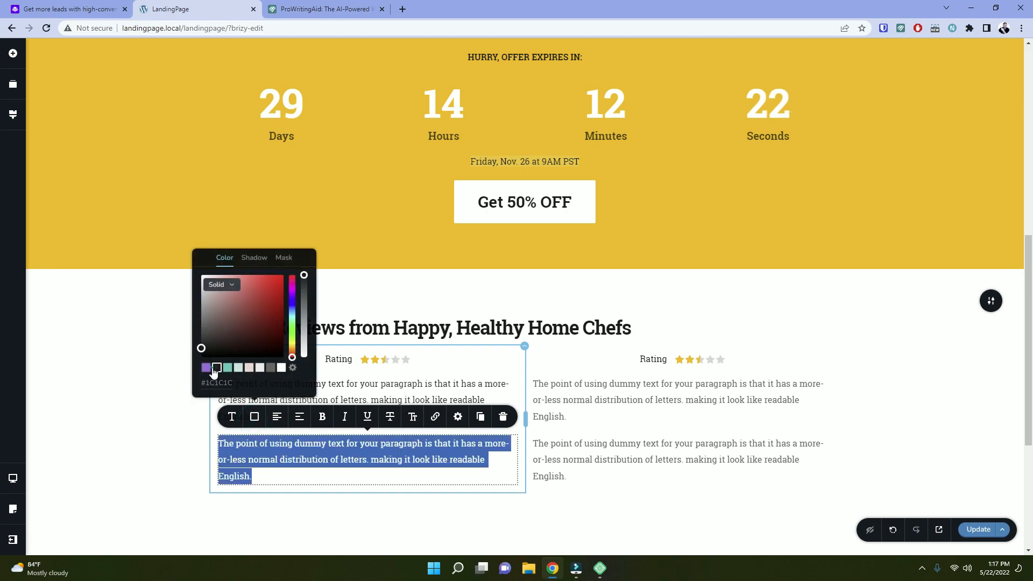
Change the text colour of both paragraphs in the second review column to the near-black palette swatch #1C1C1C.
triple_click(586, 405)
click(570, 358)
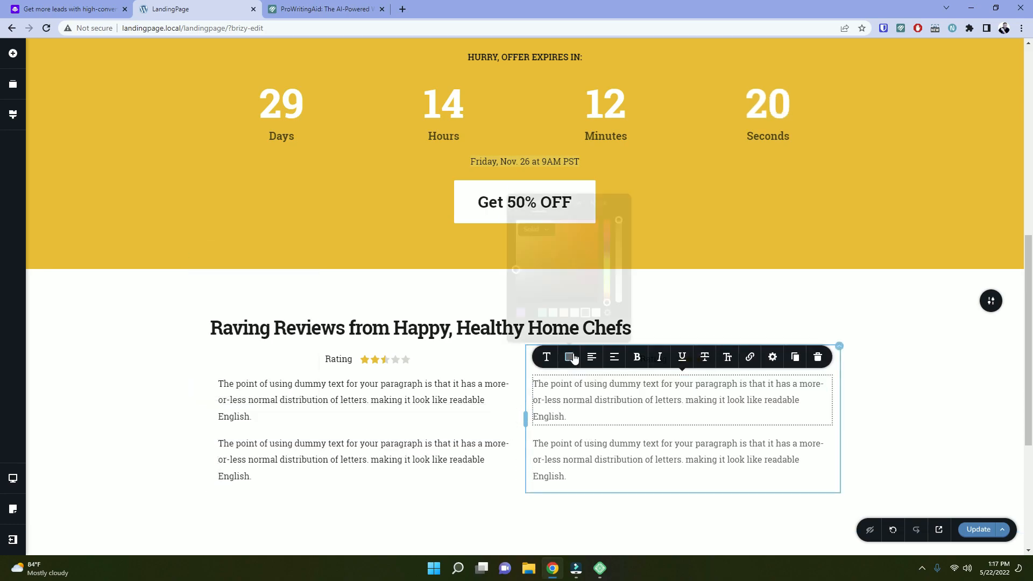
click(528, 308)
triple_click(573, 477)
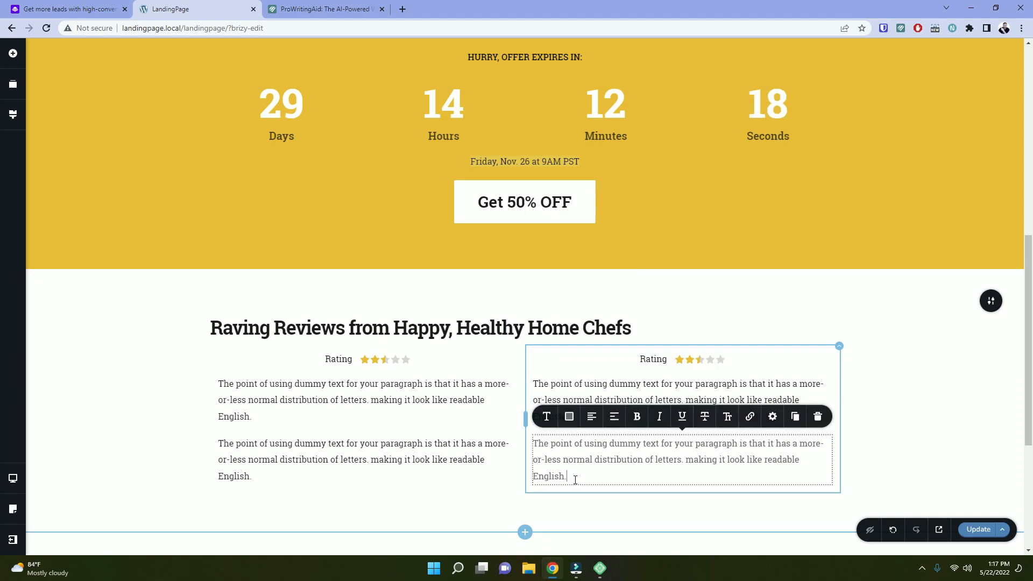
click(569, 417)
click(532, 368)
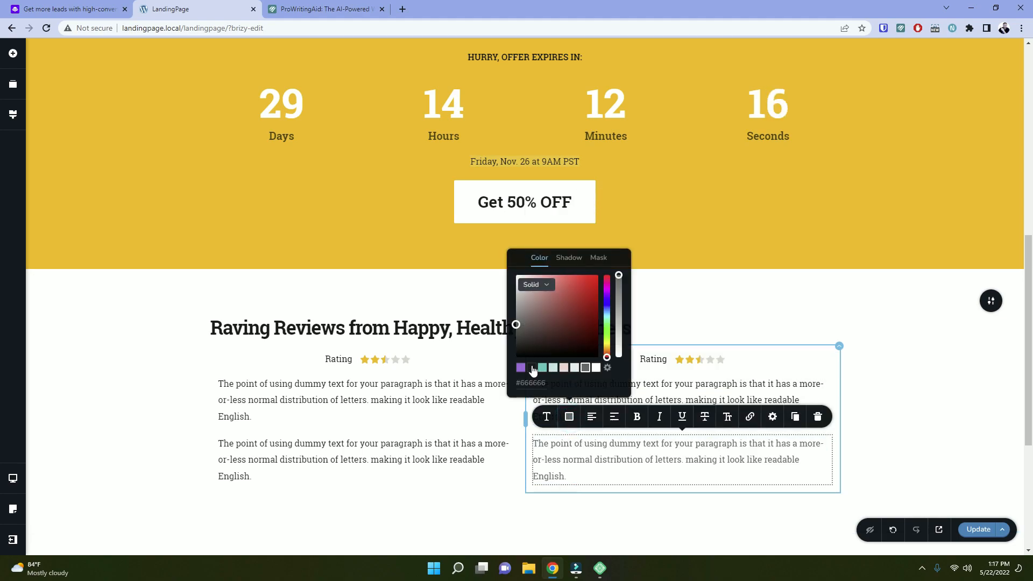
scroll(925, 387, up, 7)
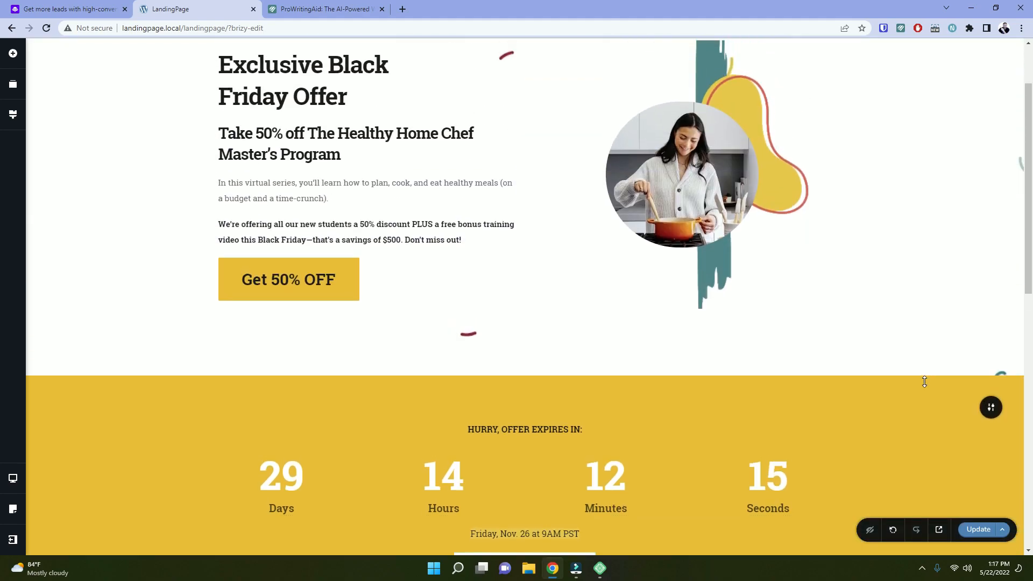
scroll(925, 387, down, 8)
scroll(927, 387, down, 3)
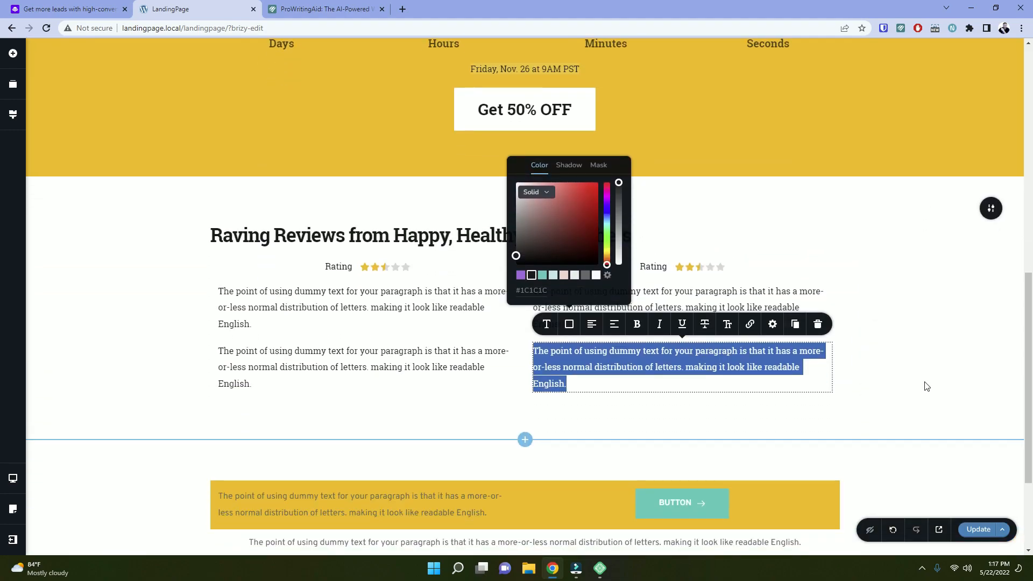
drag(941, 299, 877, 209)
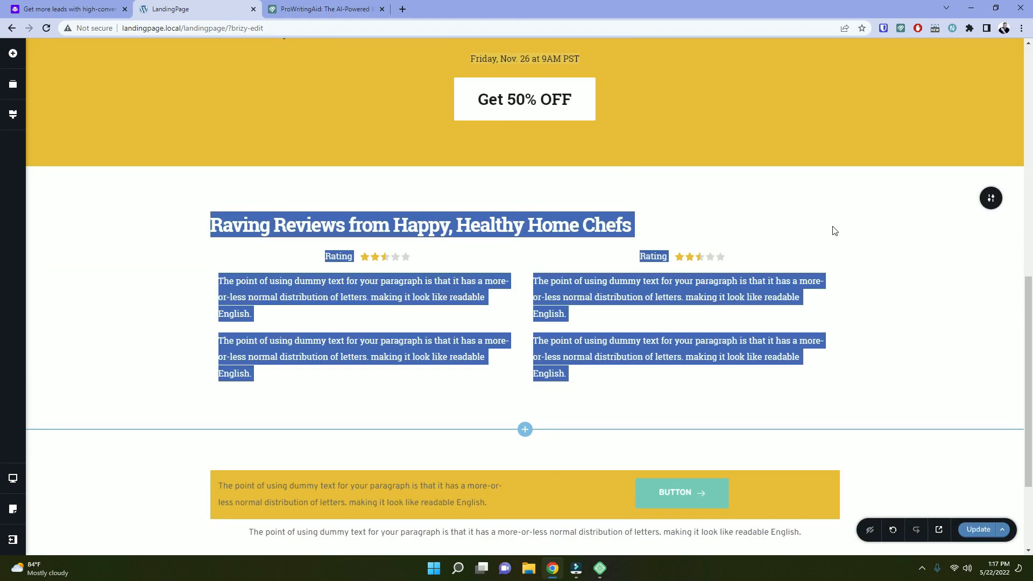
click(906, 359)
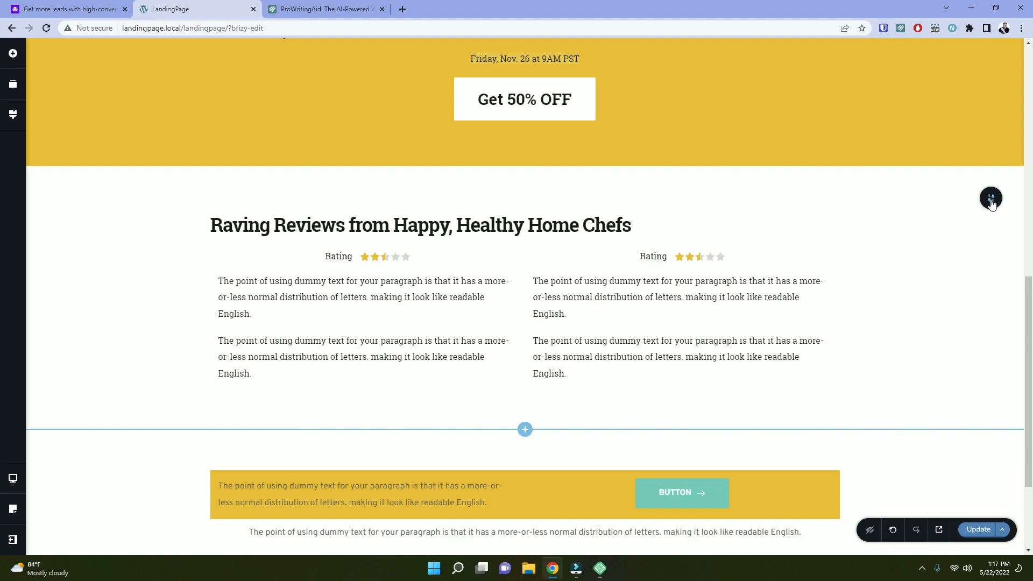
Set background.jpg from the media library as the reviews block's background image and its parallax to Animated.
click(992, 203)
click(875, 198)
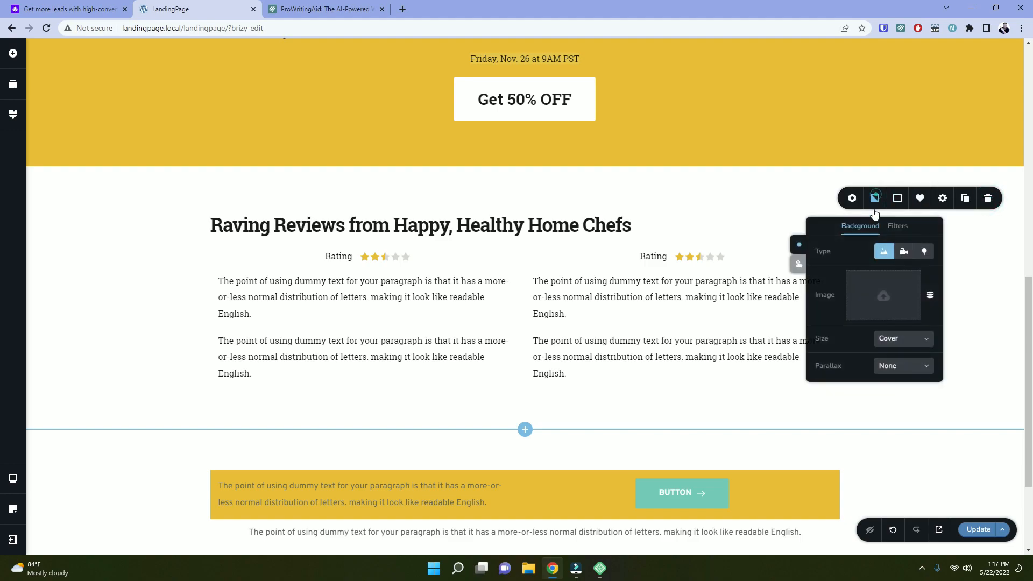
click(884, 300)
click(353, 180)
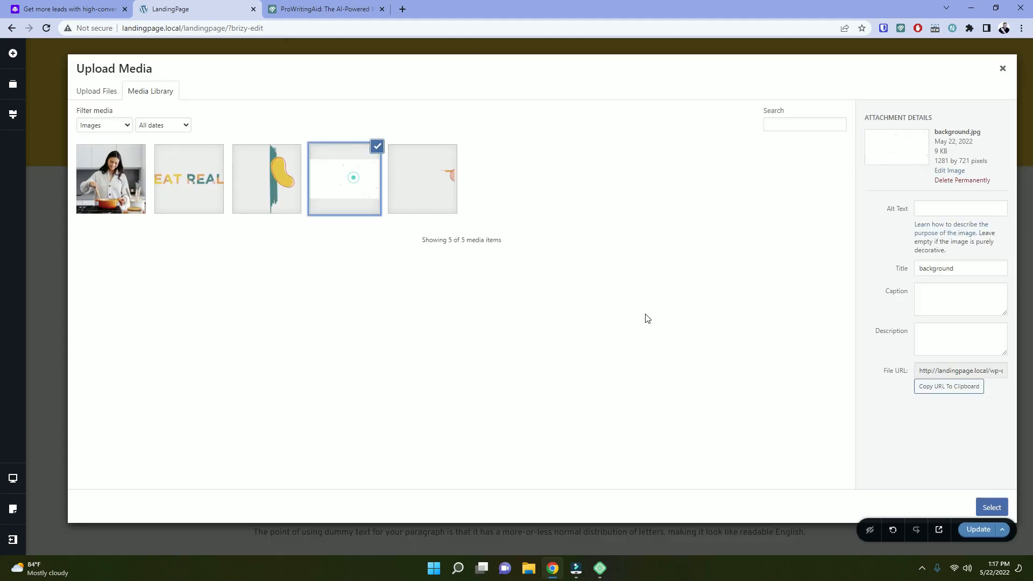
click(977, 509)
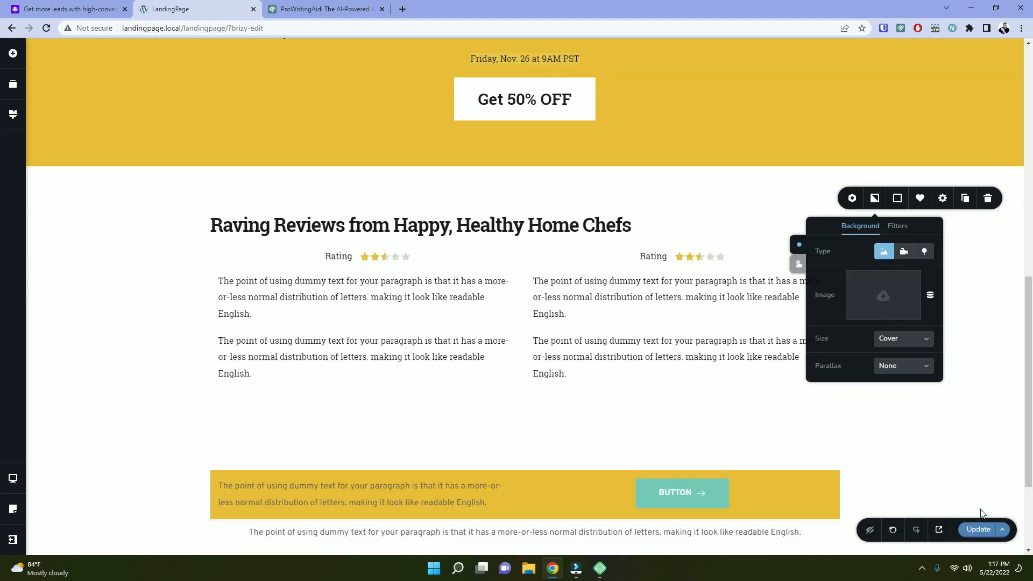
click(906, 356)
click(895, 408)
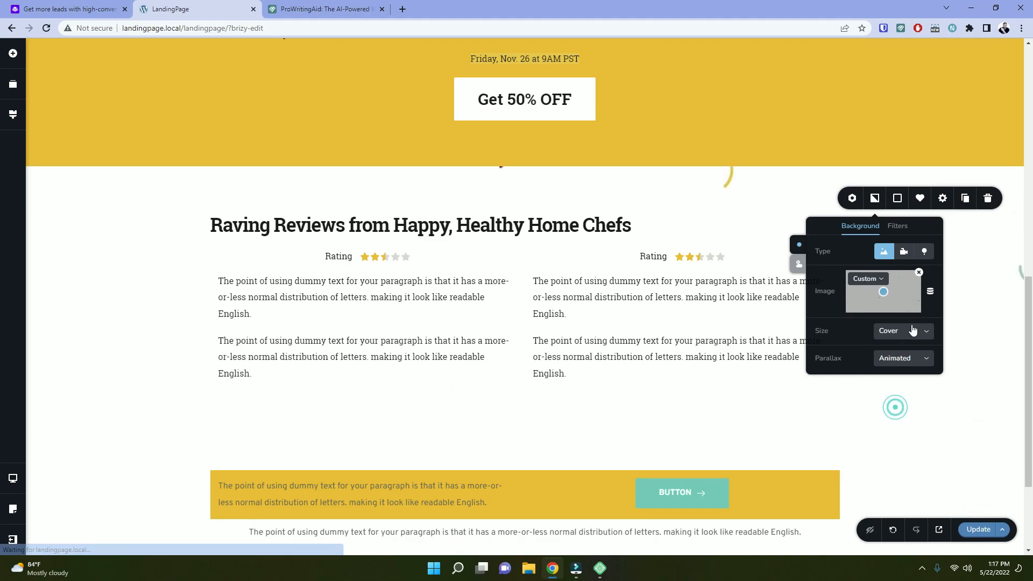
Examine how the animated background looks across the hero, countdown and reviews sections.
scroll(680, 330, down, 1)
scroll(679, 329, up, 9)
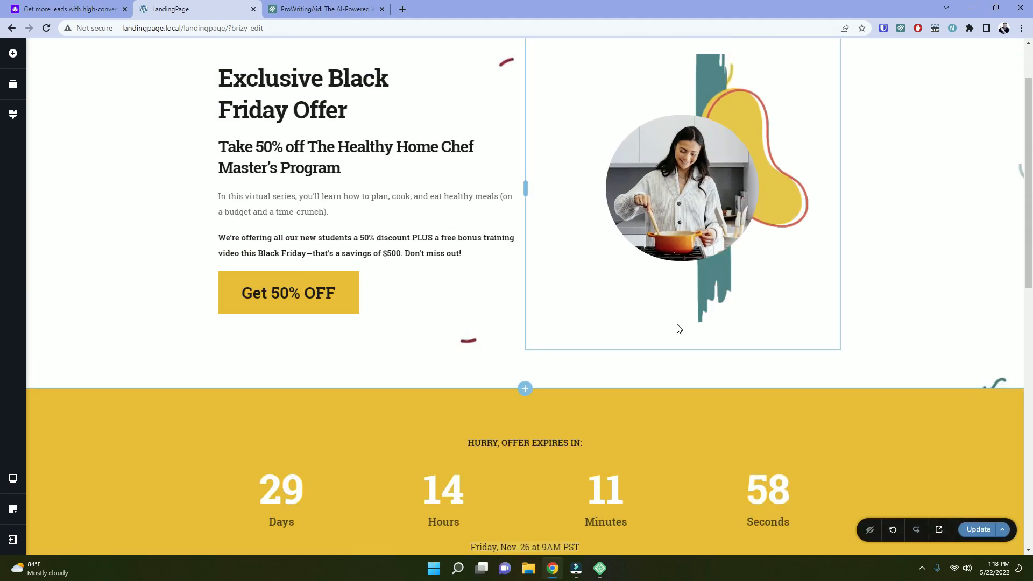
scroll(678, 325, down, 12)
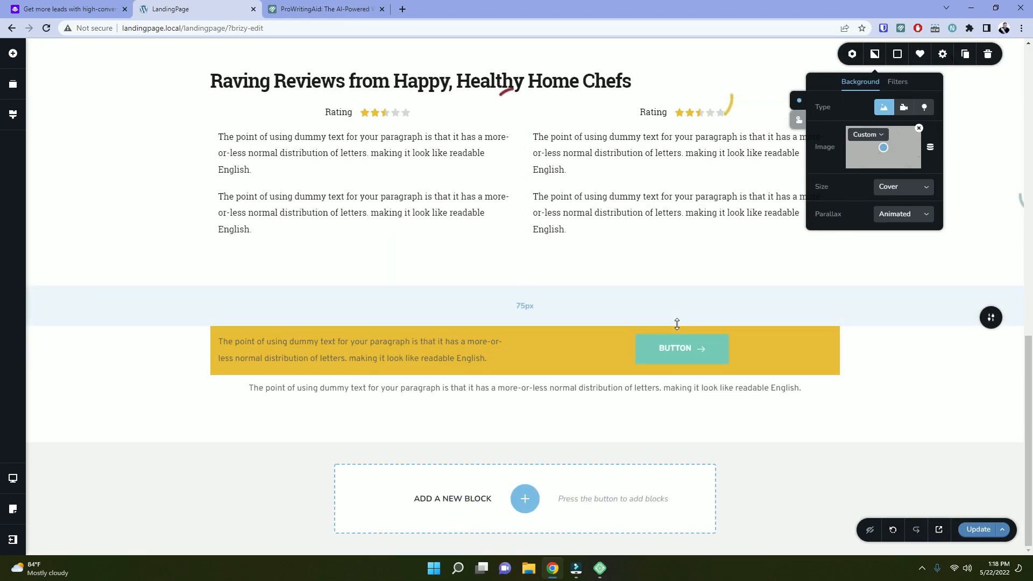
scroll(677, 324, up, 9)
scroll(677, 324, down, 9)
scroll(677, 324, down, 3)
scroll(677, 324, up, 6)
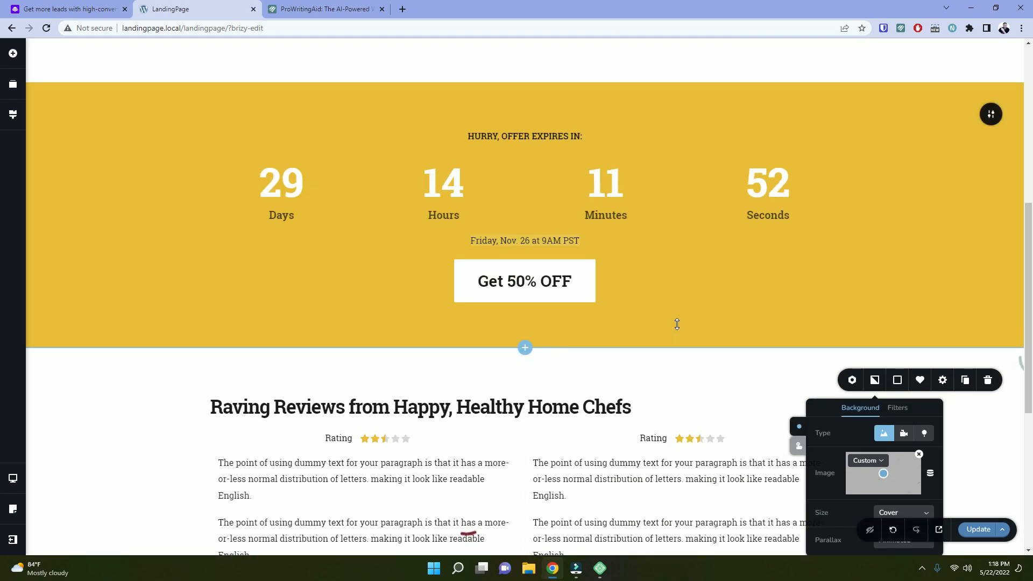
scroll(677, 324, down, 5)
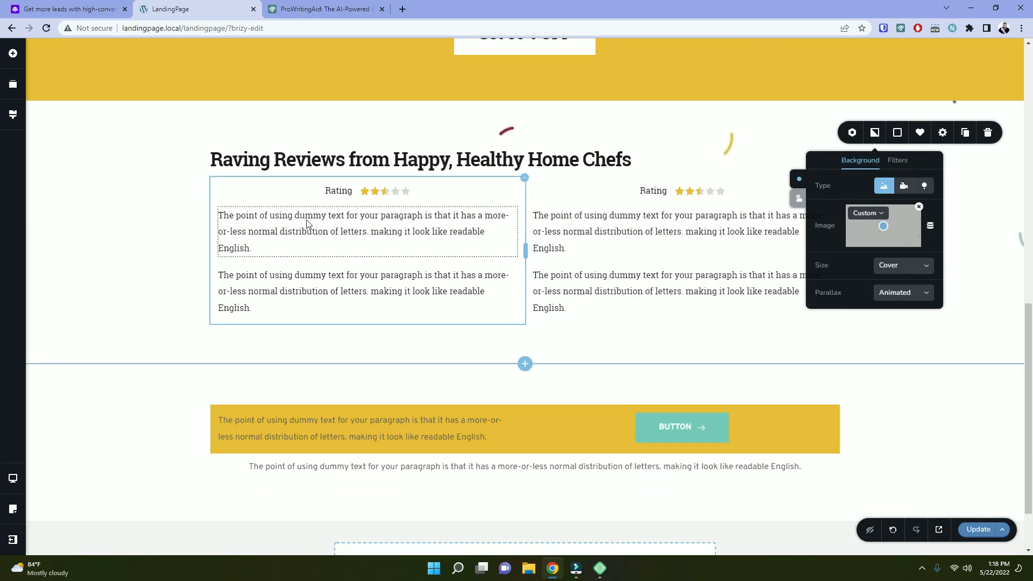
Switch to the Leadpages template and inspect the text styles of the first reviewer's name.
click(57, 4)
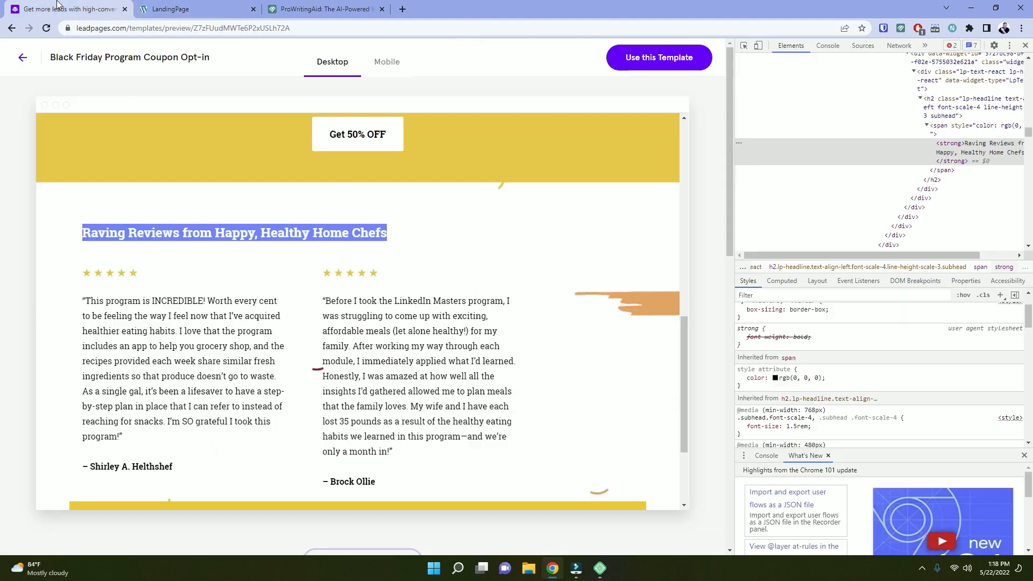
scroll(170, 385, down, 2)
triple_click(174, 368)
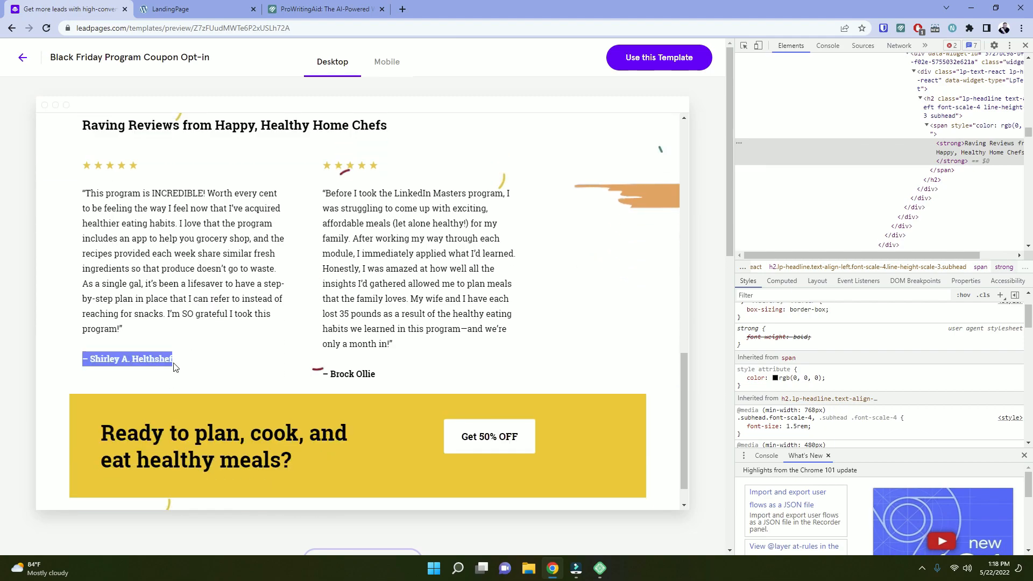
right_click(157, 360)
click(180, 479)
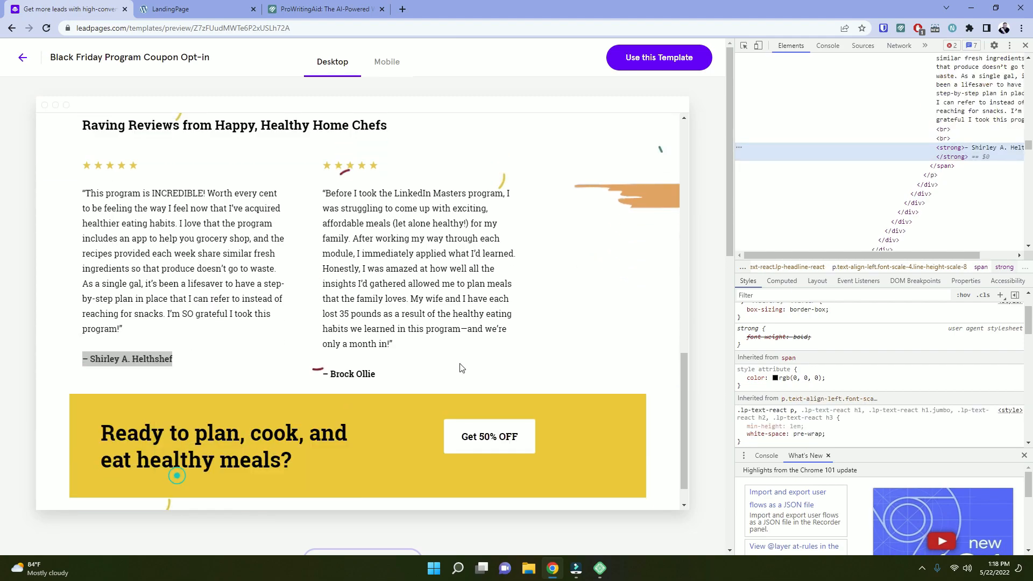
scroll(810, 347, down, 4)
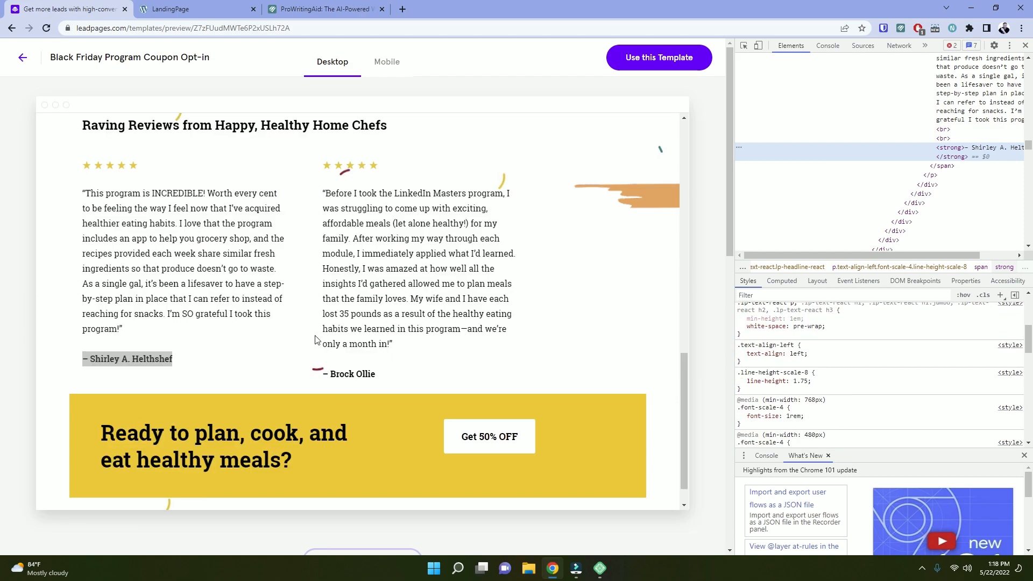
scroll(816, 390, up, 4)
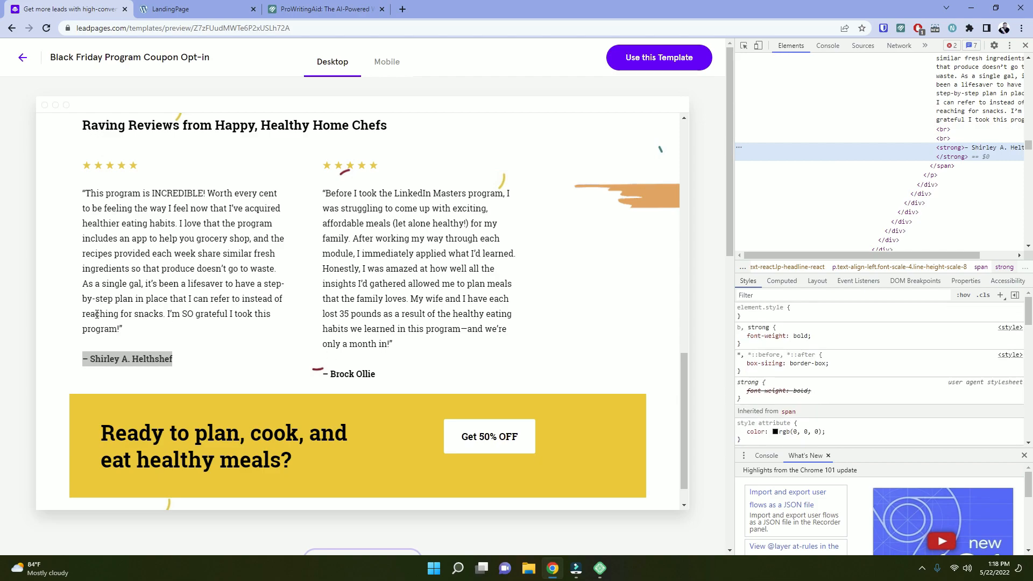
Copy the first reviewer's name from the template and replace the first review column's second paragraph with it, without a trailing blank line.
right_click(109, 359)
click(134, 369)
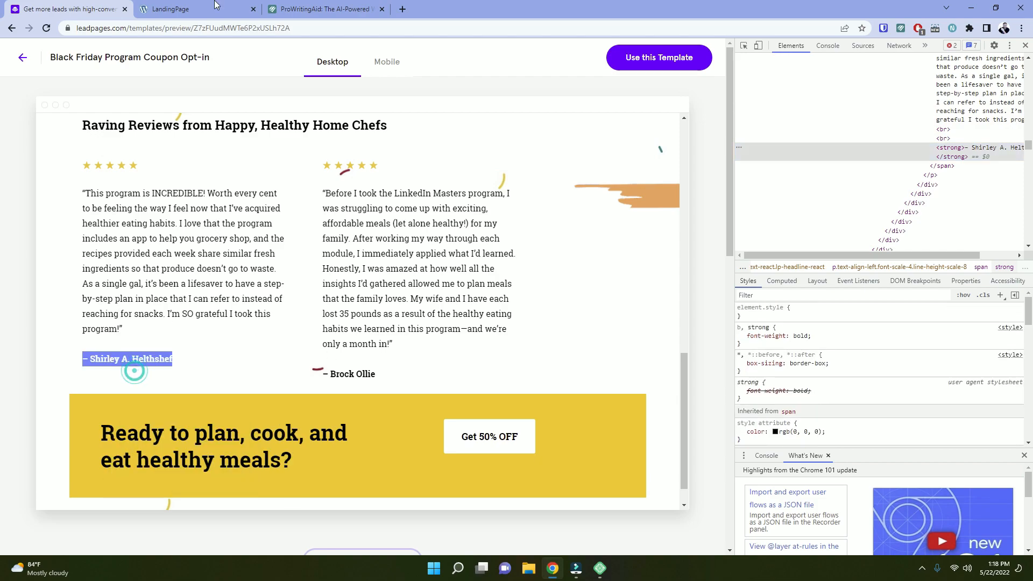
click(199, 5)
triple_click(276, 303)
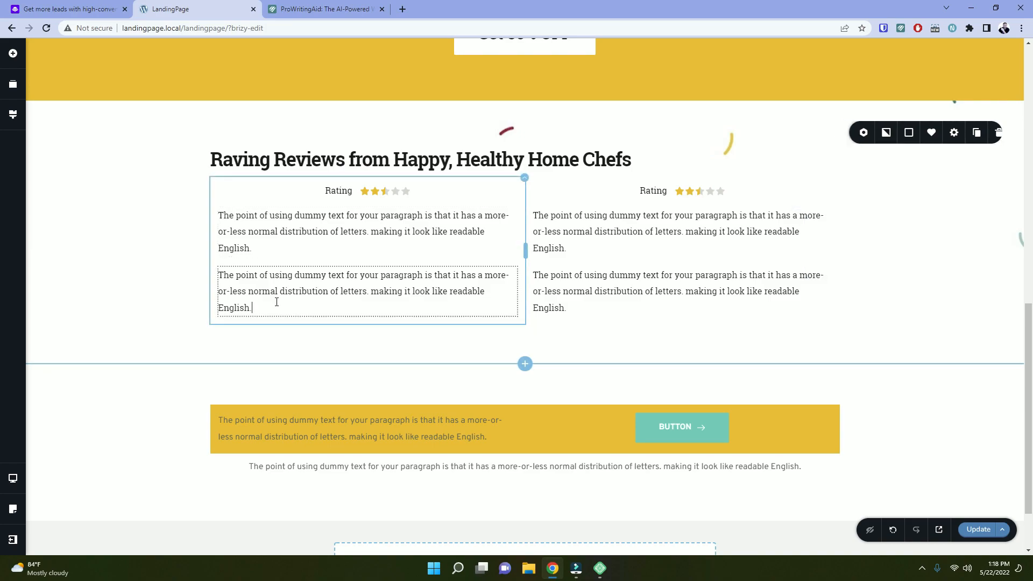
key(ctrl+v)
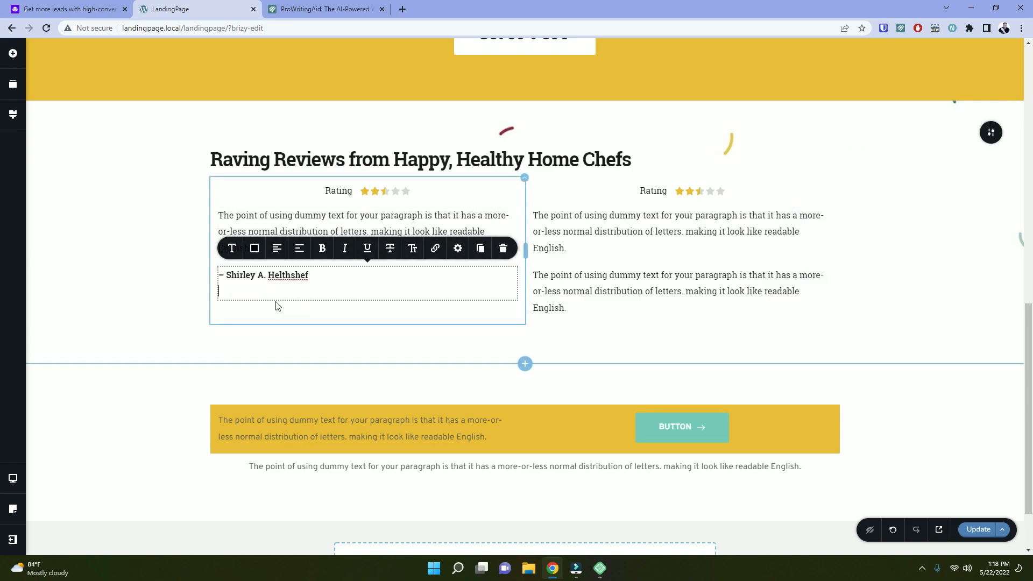
key(BackSpace)
Copy the second reviewer's name from the Leadpages template and replace the second review column's lower paragraph with it.
click(72, 8)
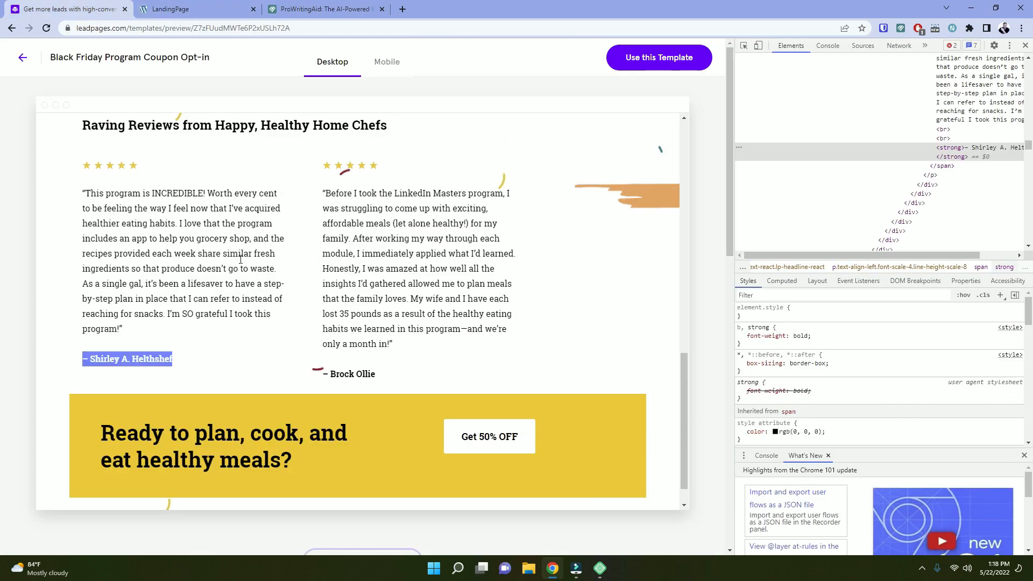
triple_click(358, 375)
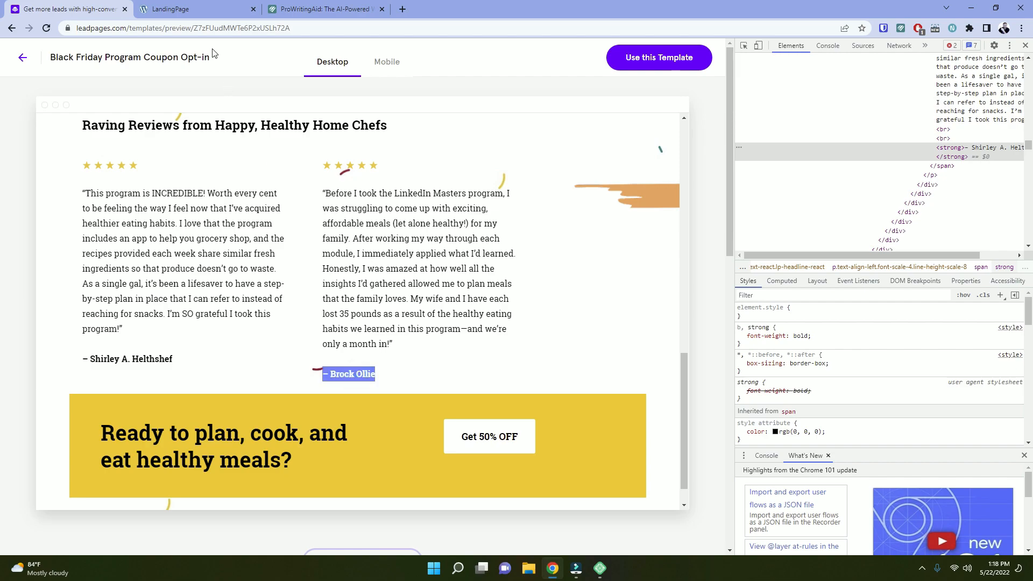
click(183, 9)
triple_click(566, 309)
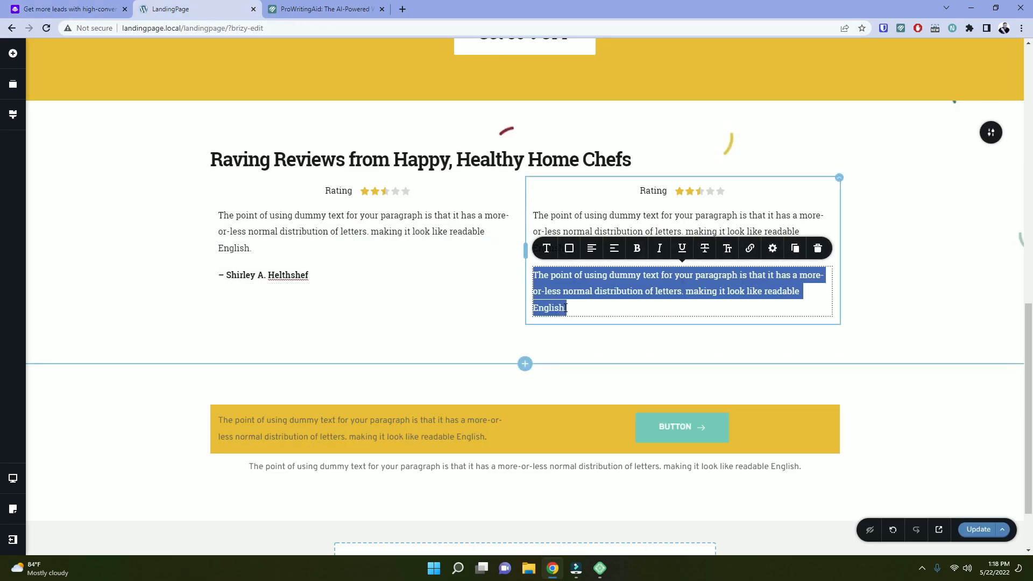
key(ctrl+v)
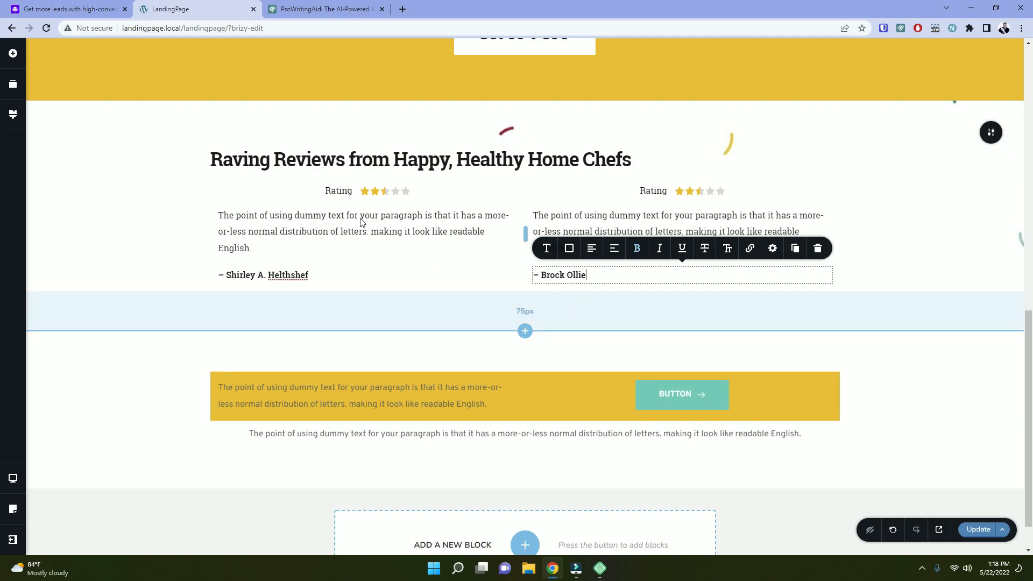
Copy the template's "This program is INCREDIBLE!" review and replace the first review column's dummy paragraph with it.
click(75, 9)
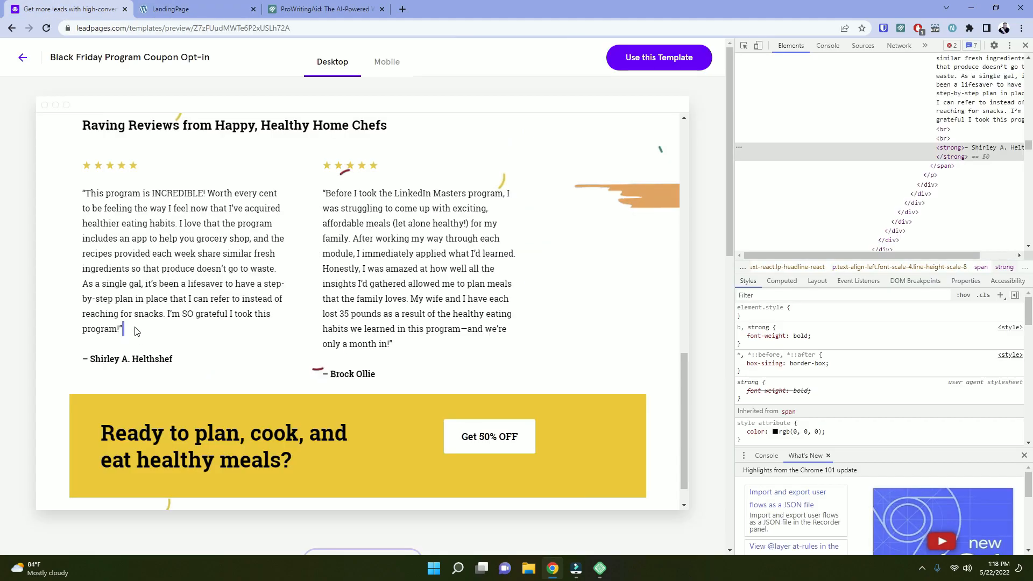
triple_click(110, 233)
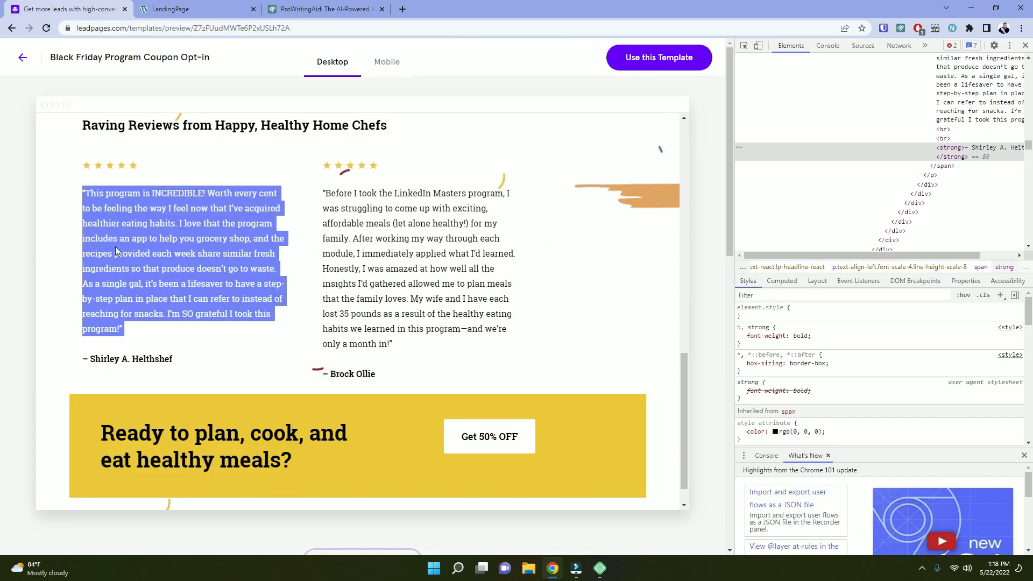
click(161, 9)
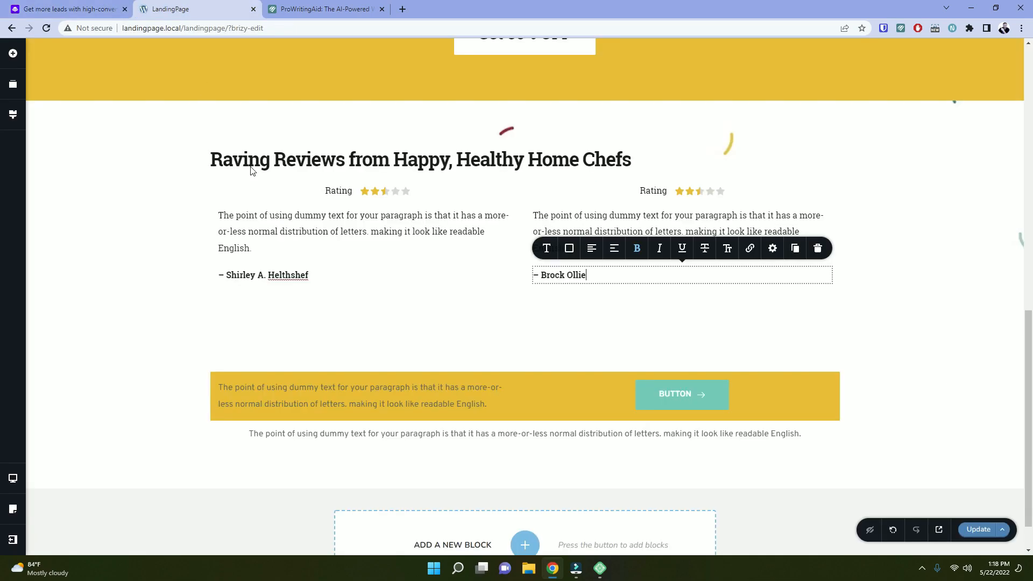
triple_click(254, 247)
key(ctrl+v)
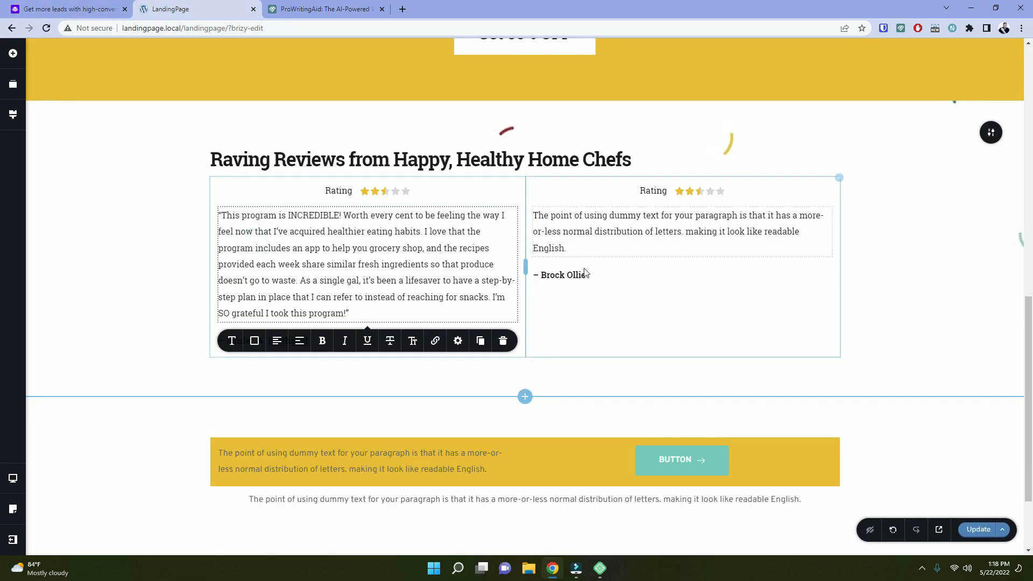
Copy the template's "Before I took the LinkedIn Masters program" review and replace the second review column's dummy paragraph with it.
click(81, 9)
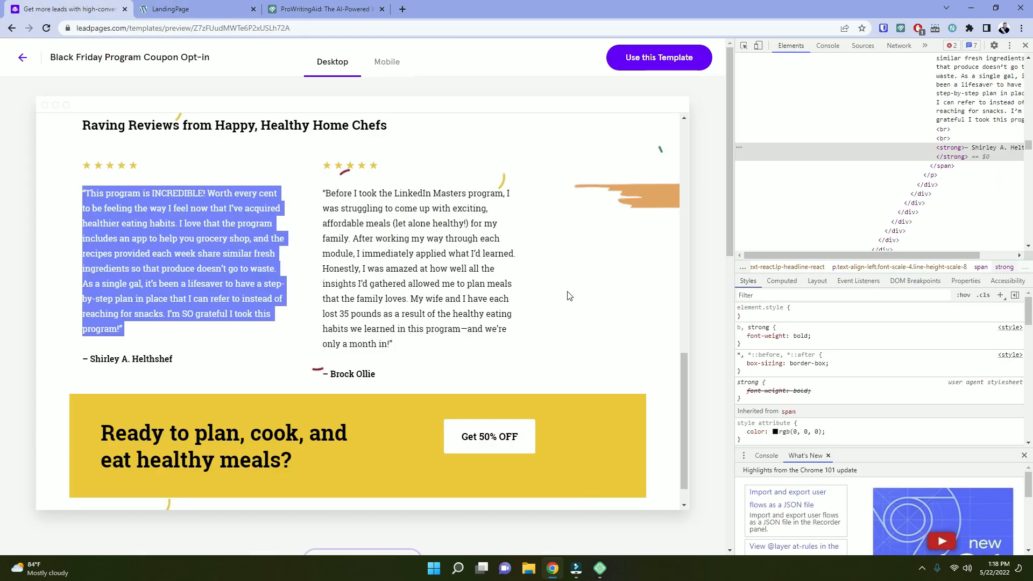
triple_click(387, 311)
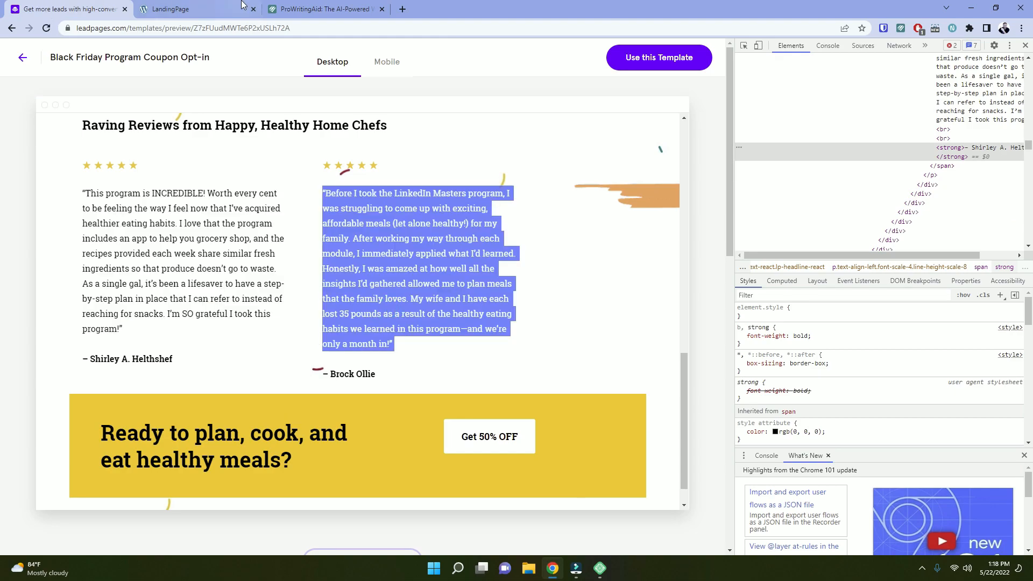
click(193, 8)
triple_click(572, 222)
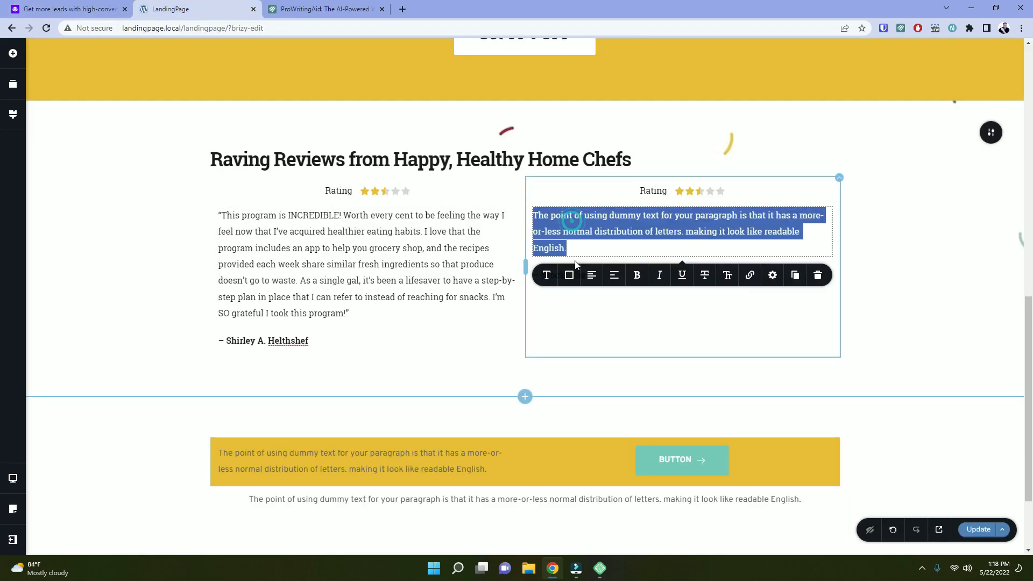
key(ctrl+v)
click(484, 296)
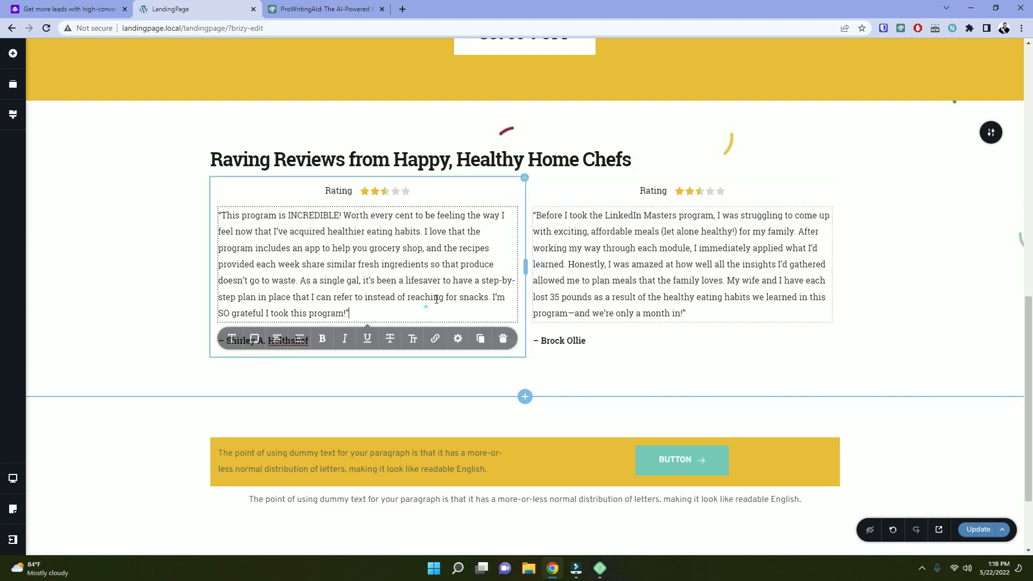
Delete the "Rating" label text beside the stars in both review columns.
click(336, 192)
double_click(336, 193)
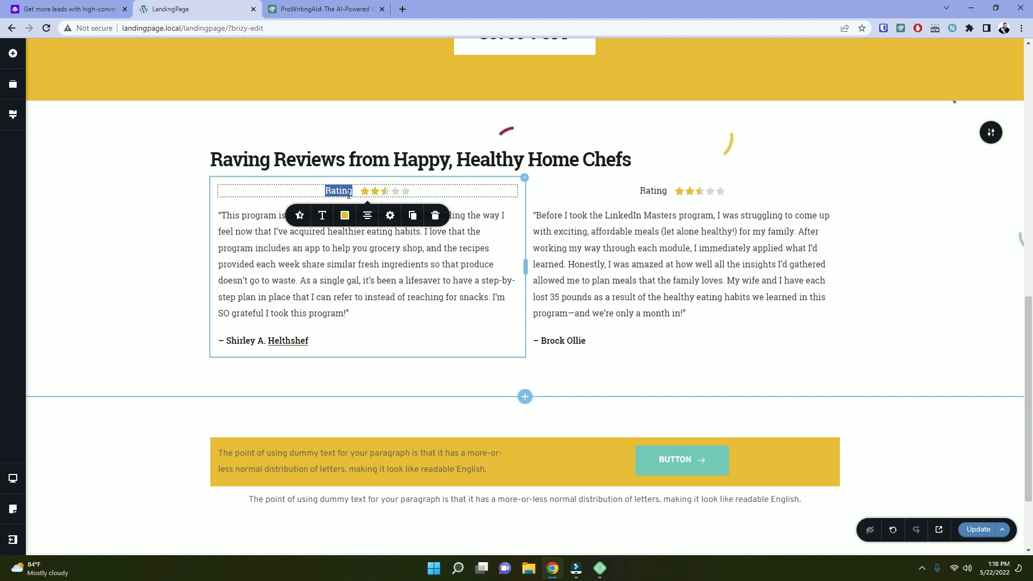
key(BackSpace)
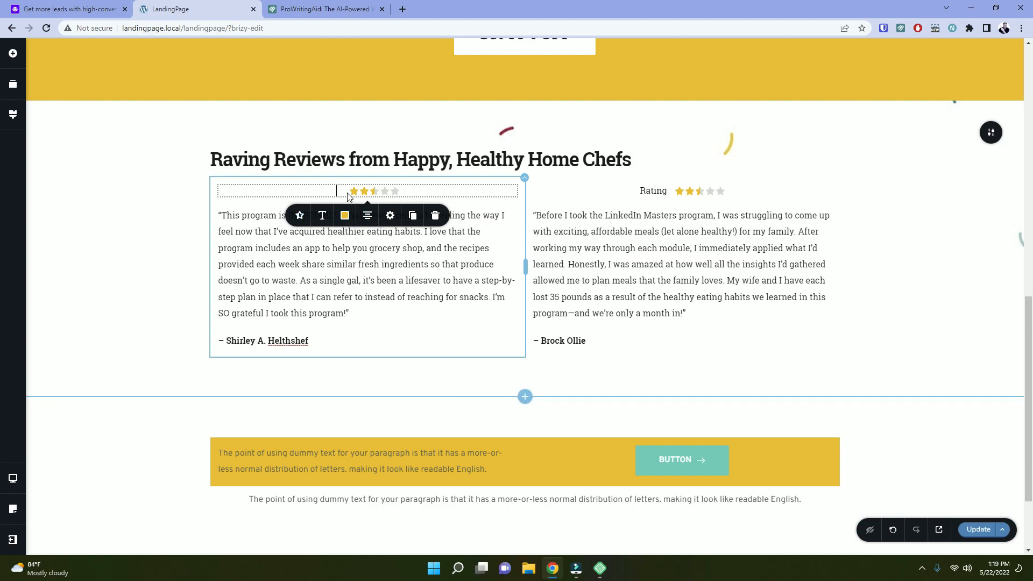
double_click(654, 191)
key(BackSpace)
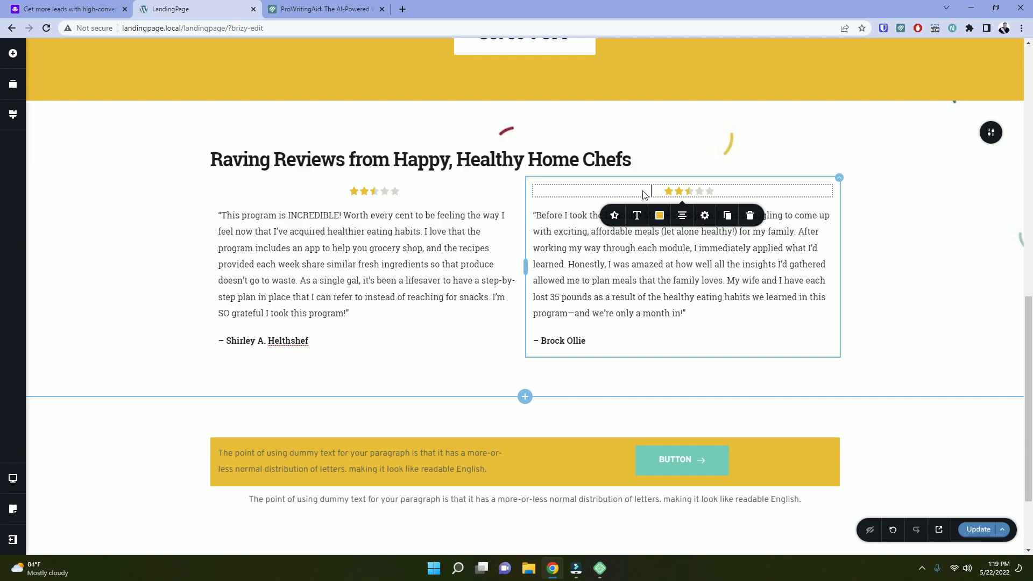
Raise the first review column's star rating to 5.0 to match the Leadpages template.
click(393, 192)
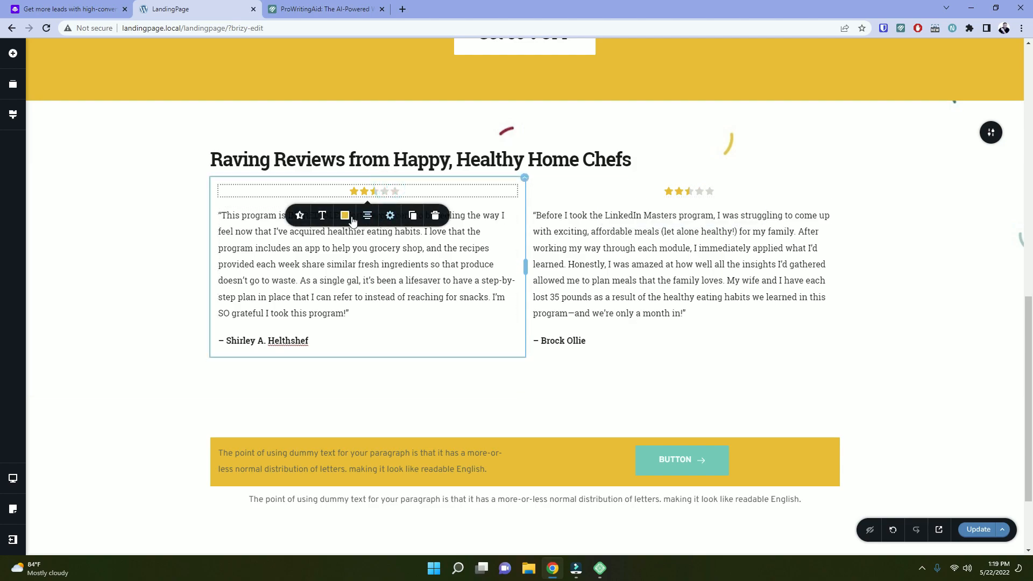
click(300, 215)
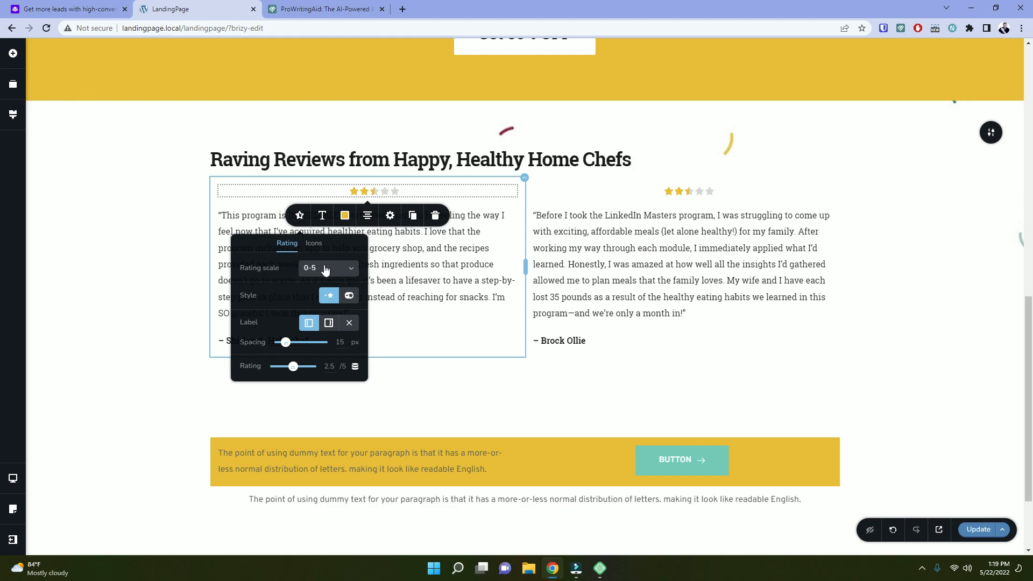
click(336, 269)
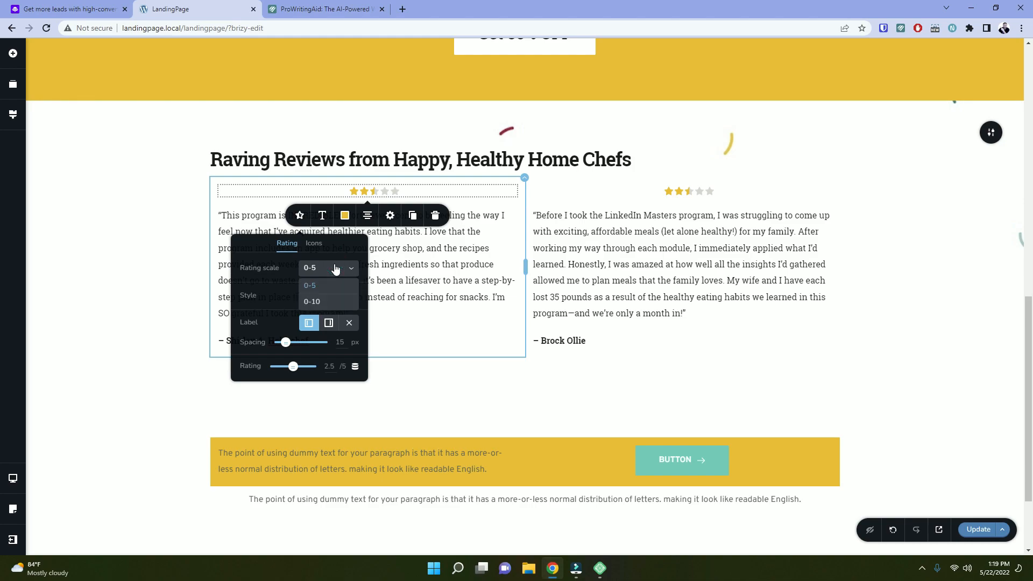
click(85, 5)
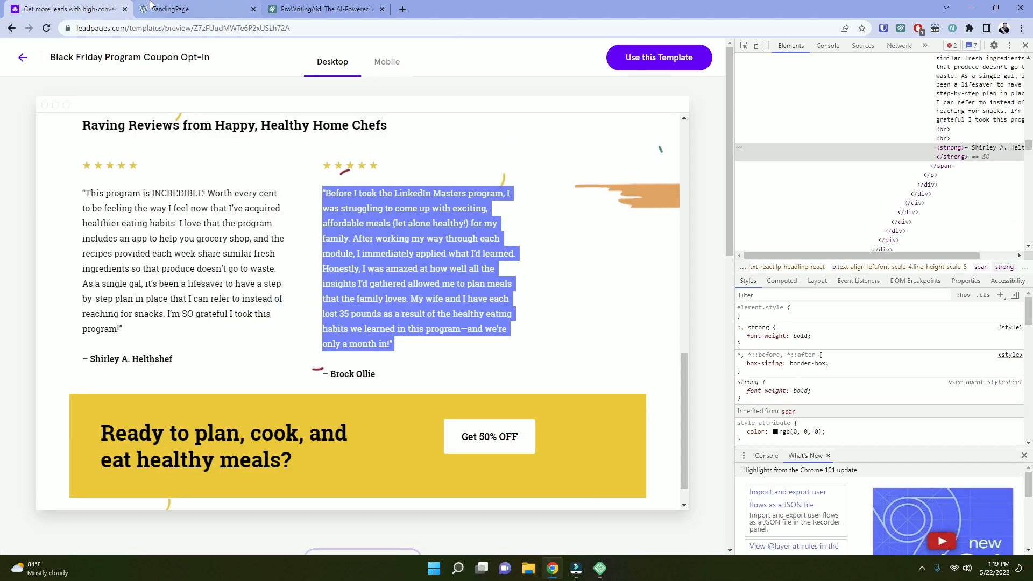
click(171, 9)
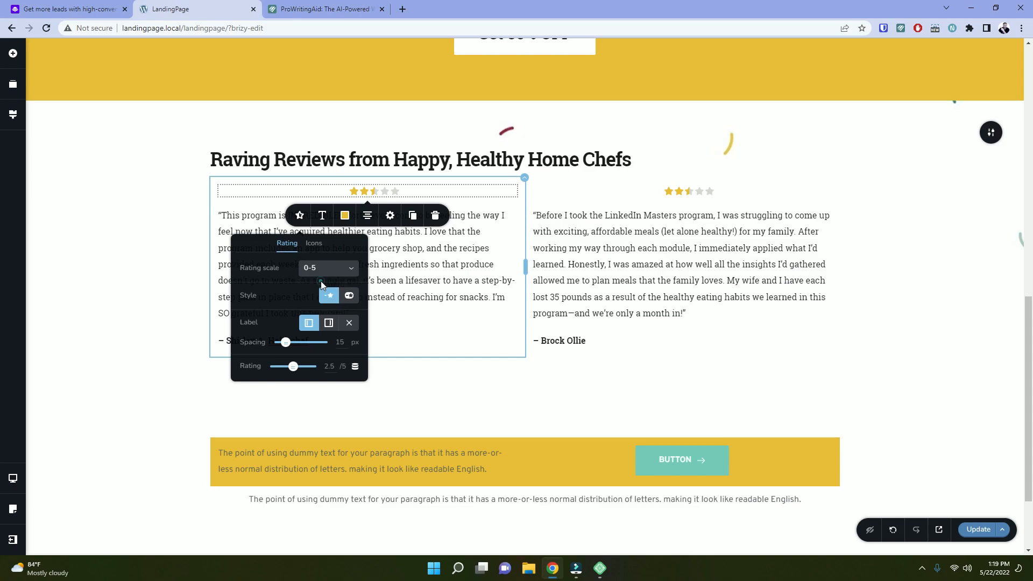
drag(293, 367, 316, 367)
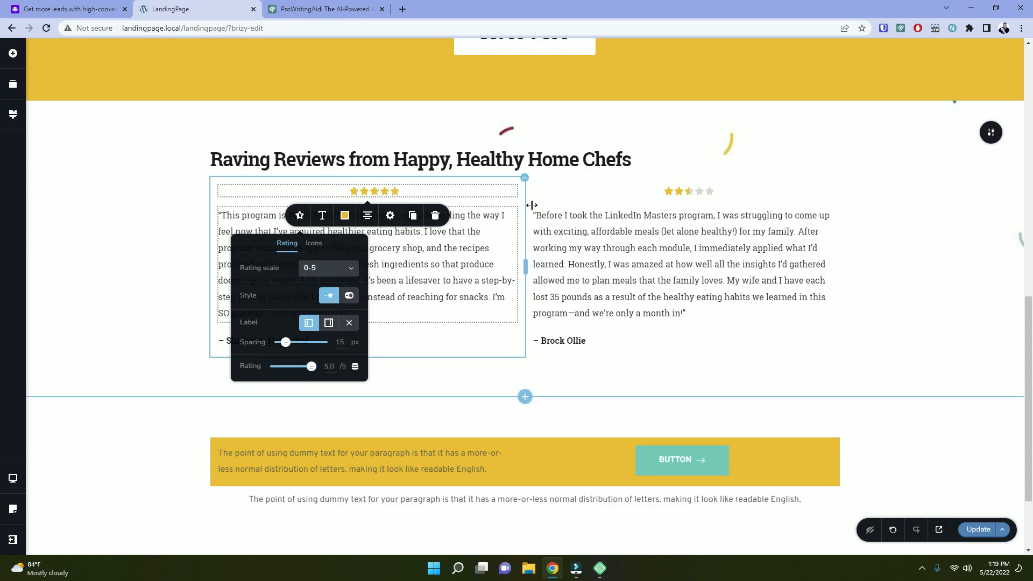
Raise the second review column's star rating to 5.0 and deselect the element.
click(674, 191)
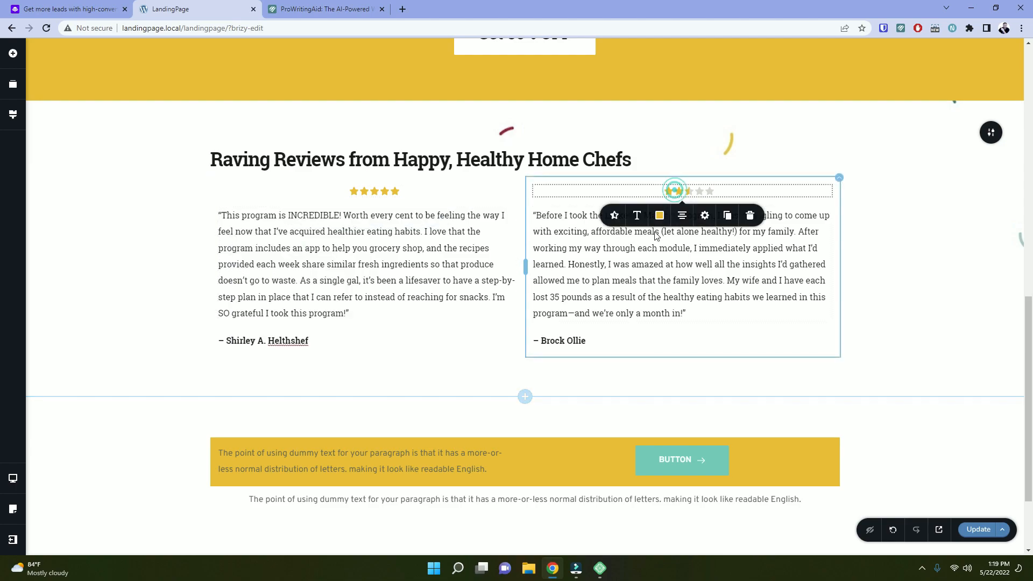
click(613, 217)
drag(607, 366, 626, 366)
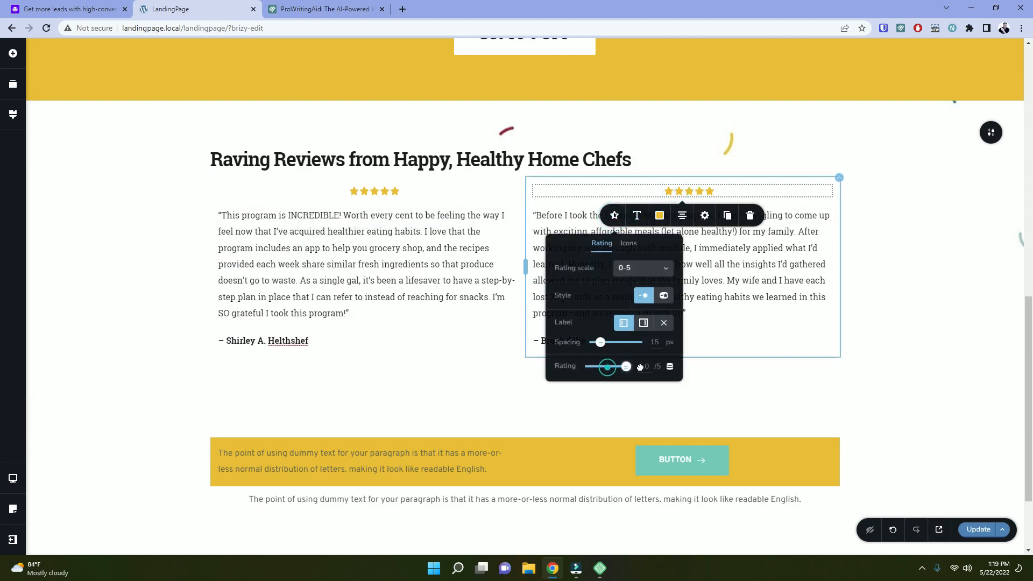
click(52, 225)
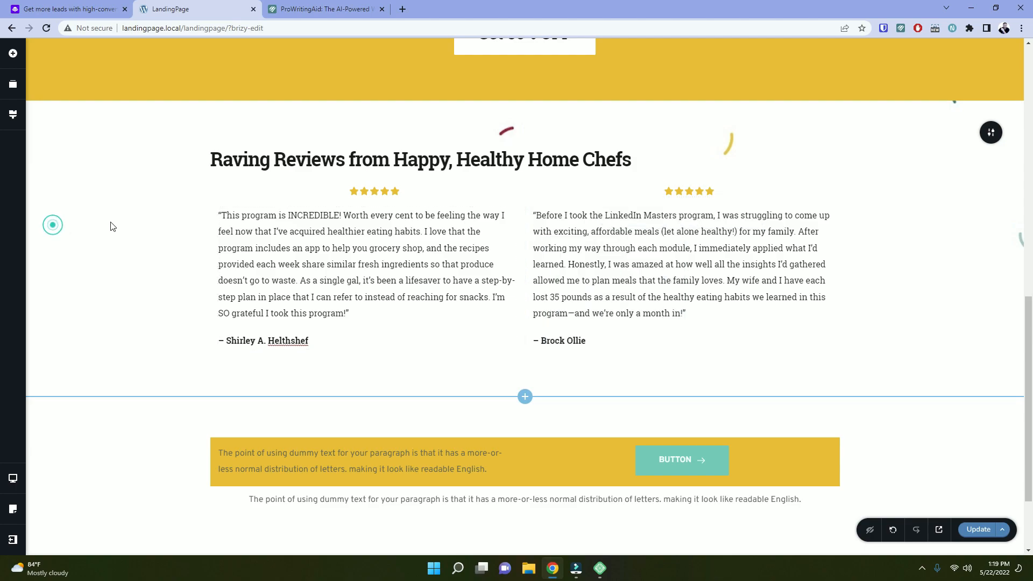
Close the developer tools on the Leadpages template and examine its reviews section, closing banner and footer.
click(88, 5)
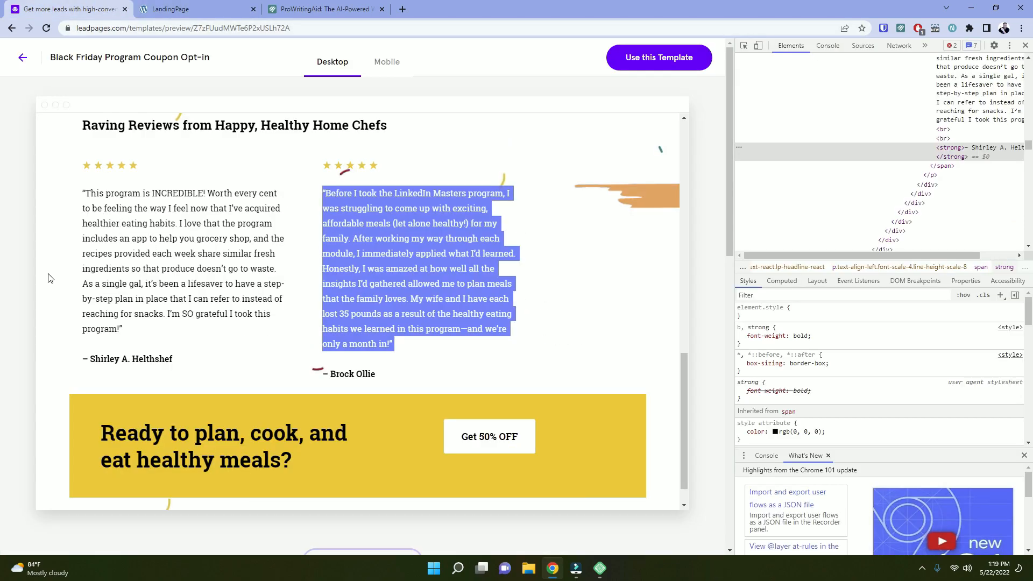
click(161, 6)
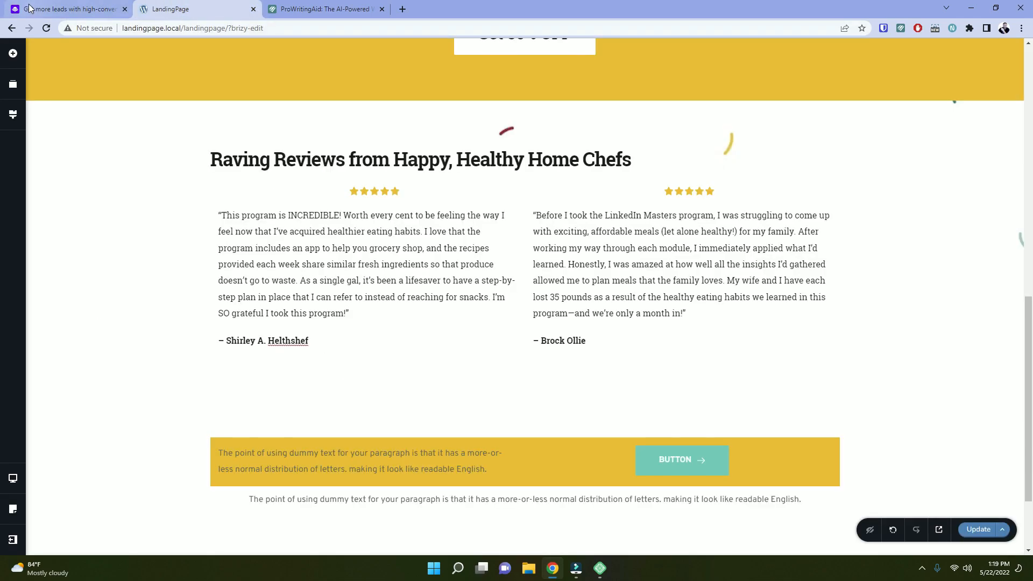
click(44, 9)
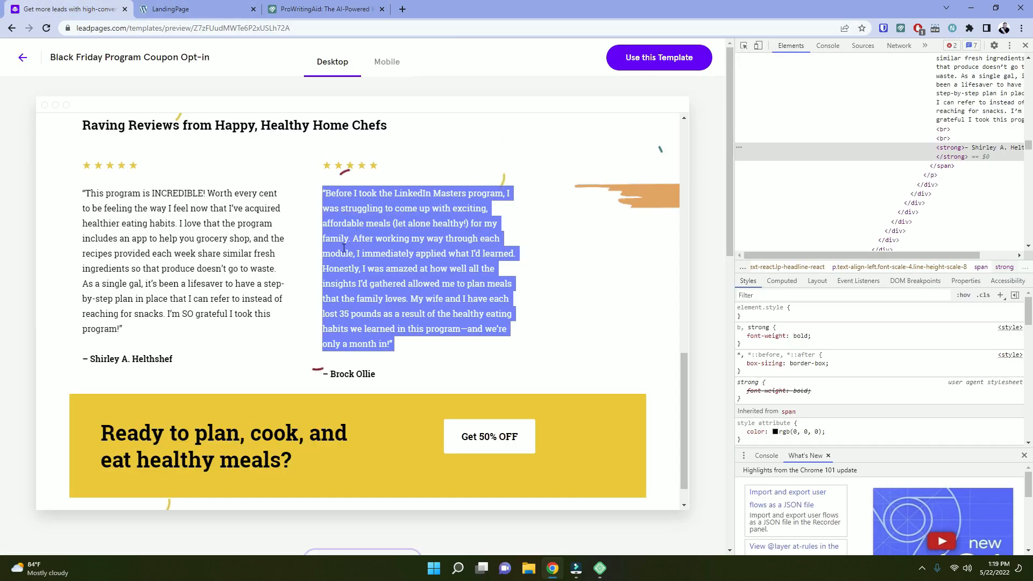
click(1026, 45)
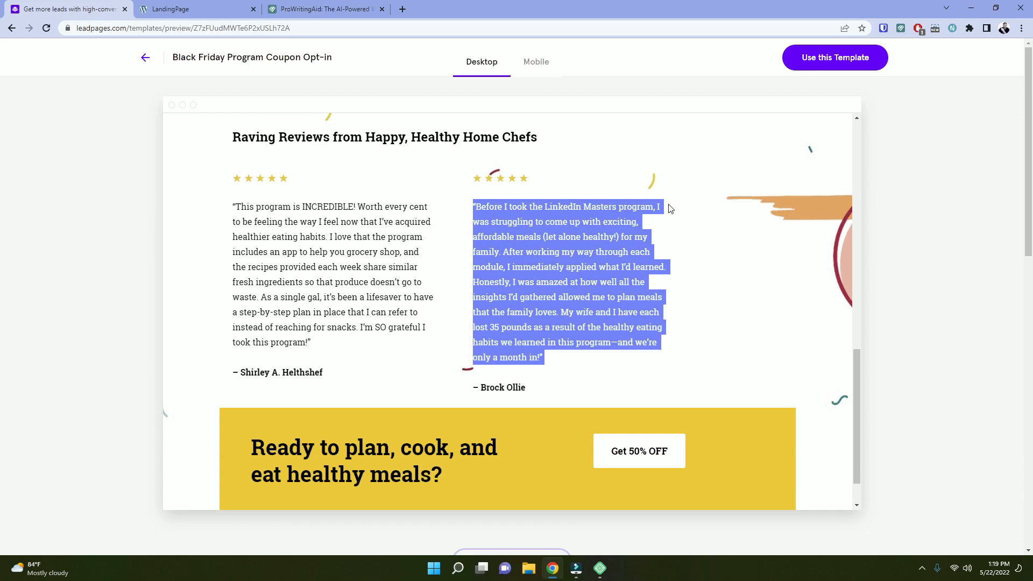
scroll(670, 208, up, 6)
scroll(671, 208, down, 4)
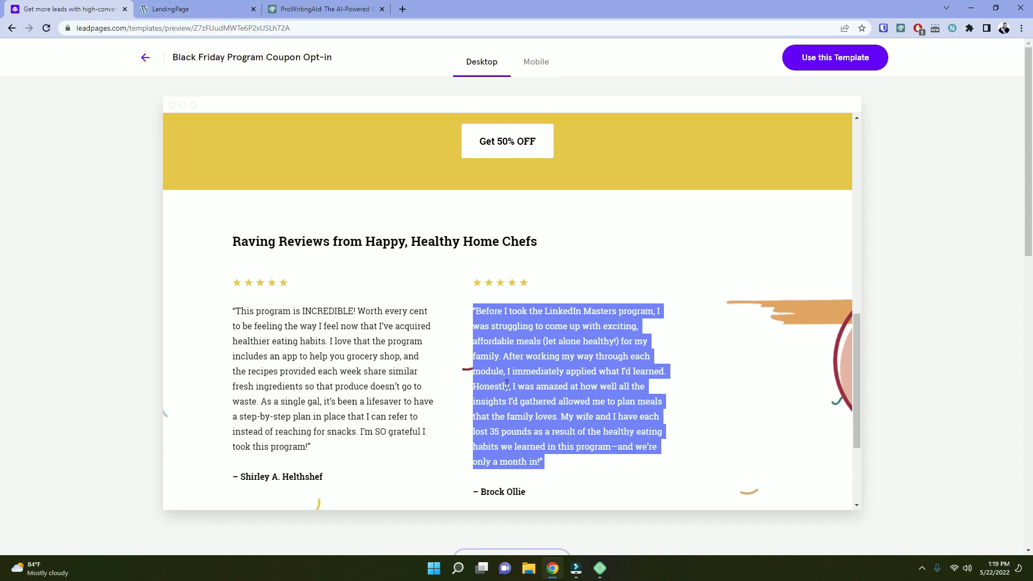
scroll(706, 235, down, 3)
scroll(724, 232, down, 2)
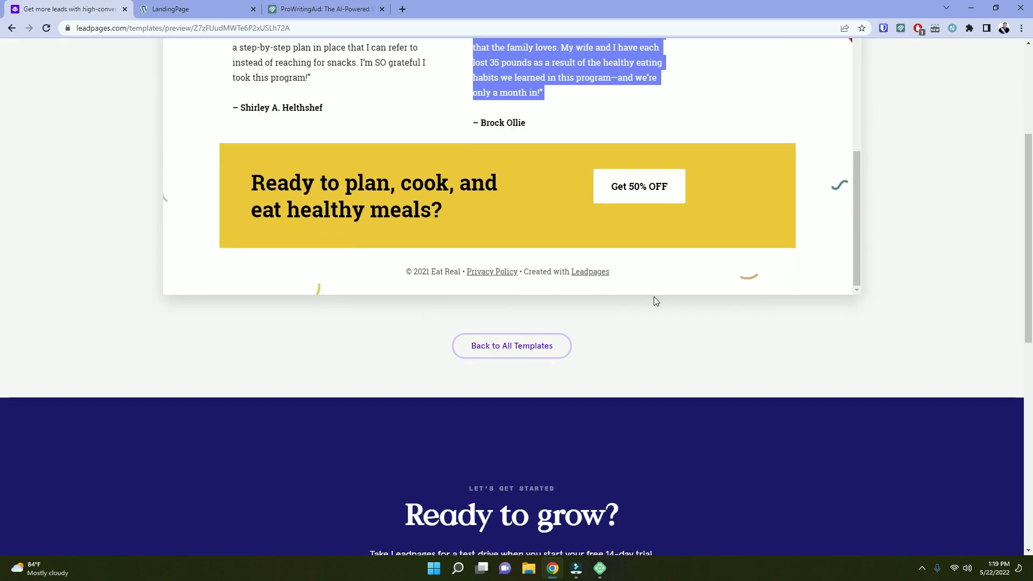
Compare the landing page's unfinished yellow banner below the reviews with the Leadpages template's closing banner.
click(214, 6)
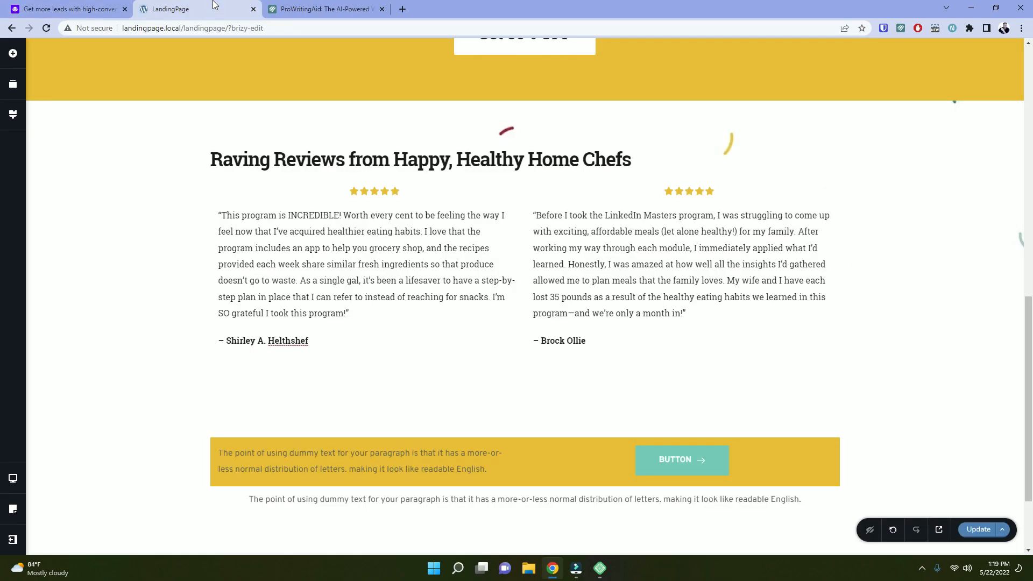
scroll(394, 309, down, 3)
click(516, 331)
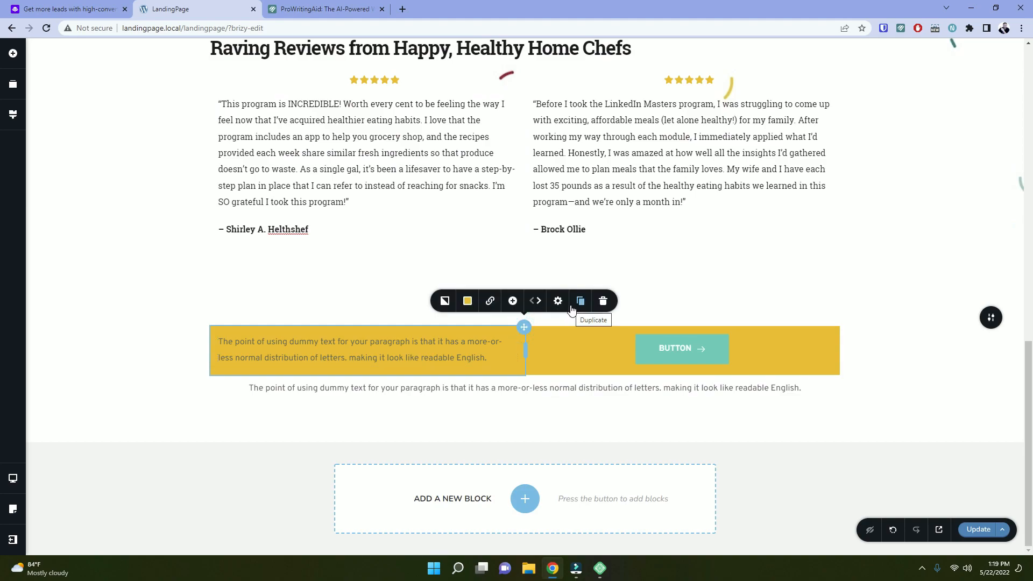
scroll(601, 315, up, 4)
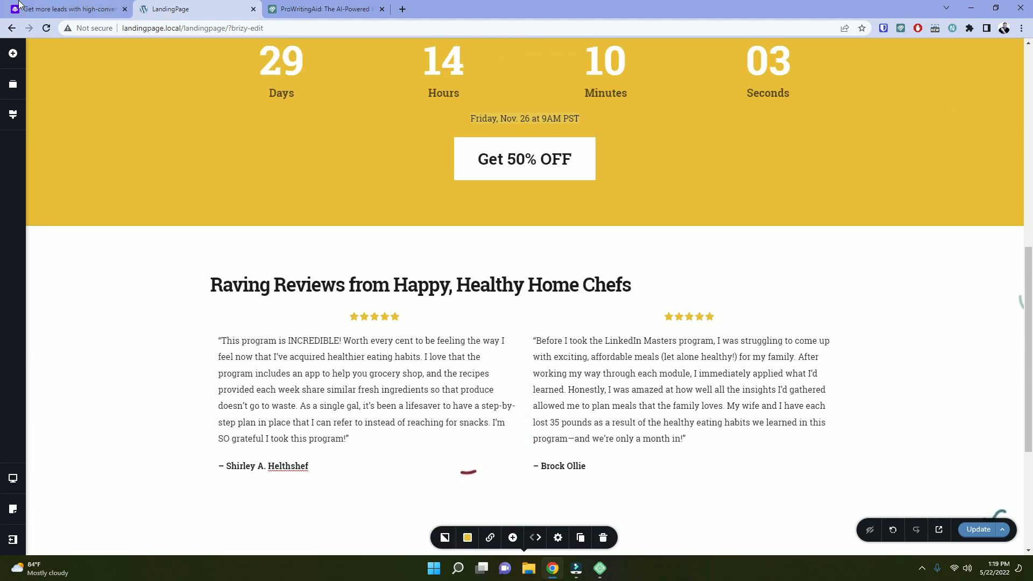
click(86, 9)
scroll(518, 225, down, 2)
scroll(519, 225, up, 3)
scroll(561, 217, down, 3)
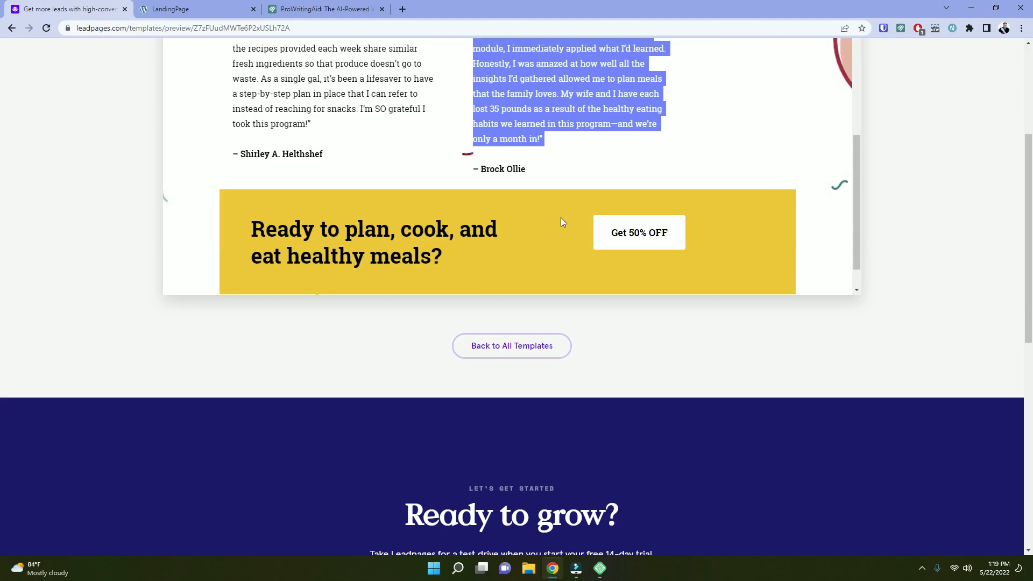
Replace the yellow banner's placeholder button with a duplicate of the countdown section's "Get 50% OFF" button on the landing page.
click(171, 9)
scroll(526, 224, up, 4)
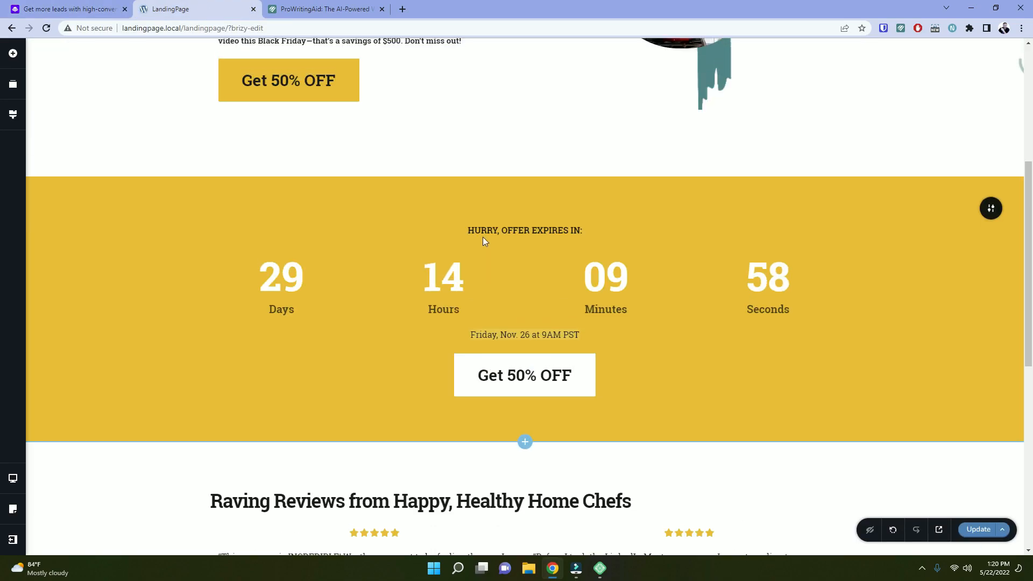
click(538, 379)
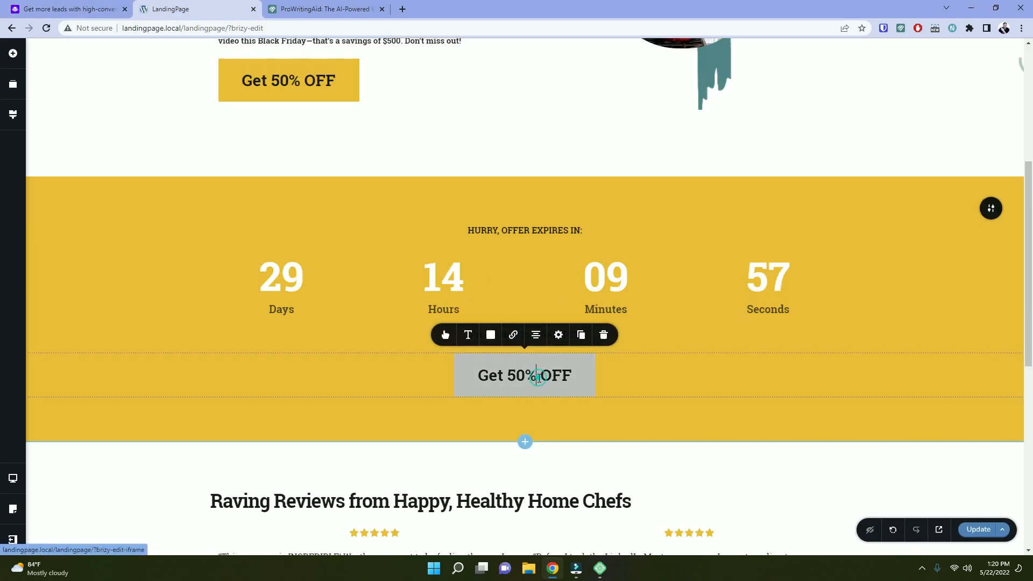
click(582, 332)
drag(579, 371, 588, 347)
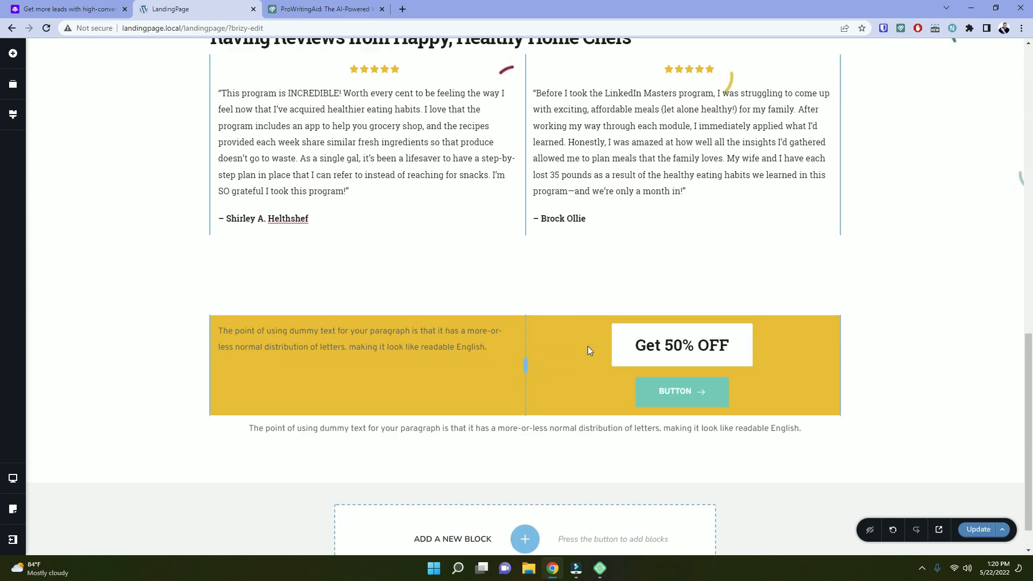
click(704, 391)
click(763, 359)
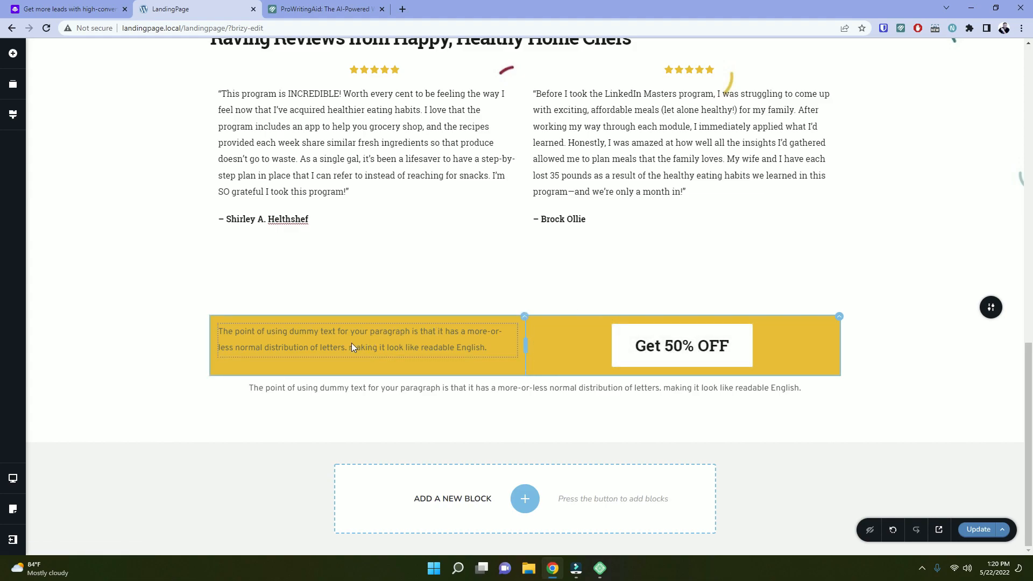
Give the yellow banner's text column a custom height of 150 px and center its content vertically.
click(523, 318)
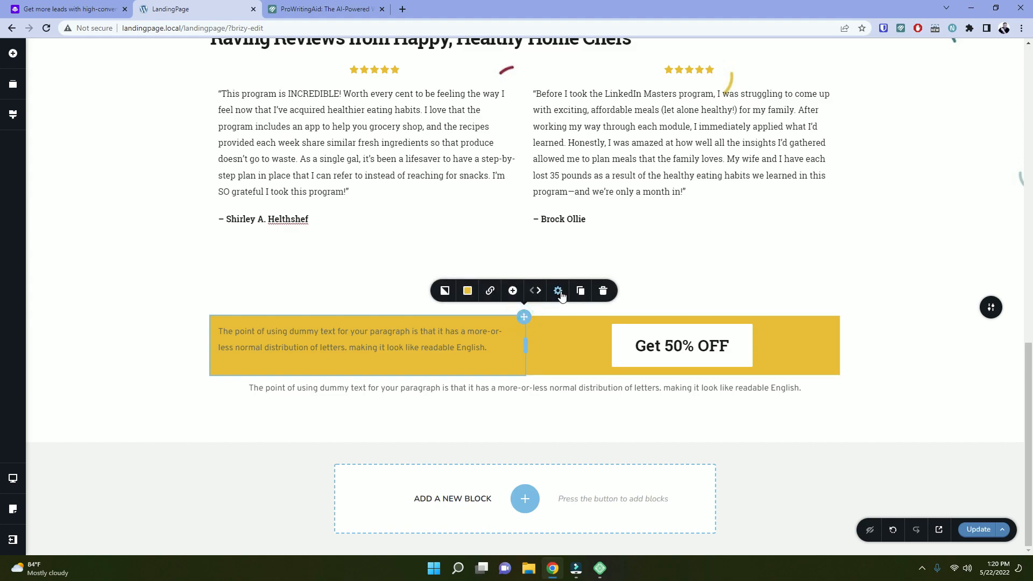
click(558, 291)
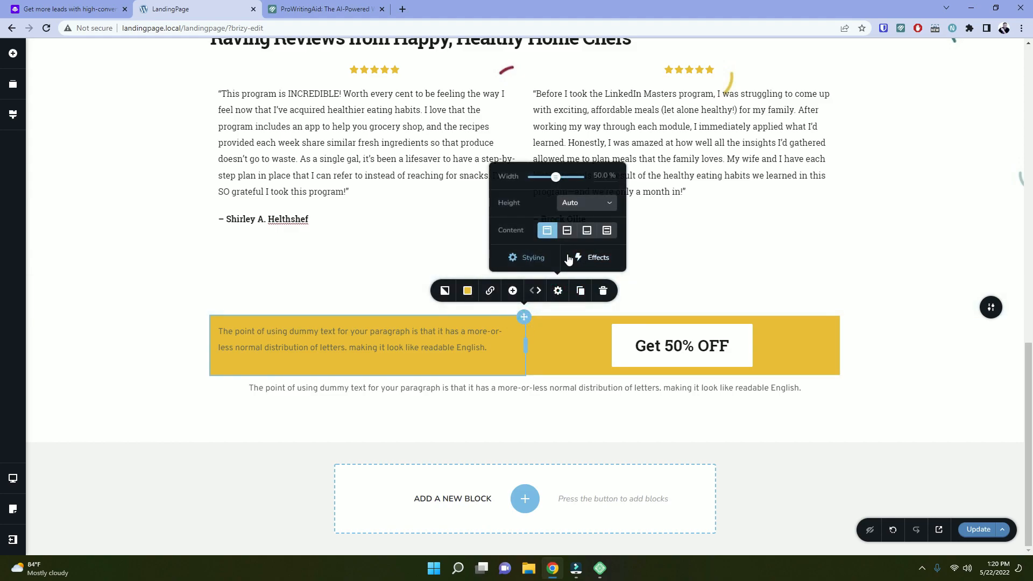
click(586, 207)
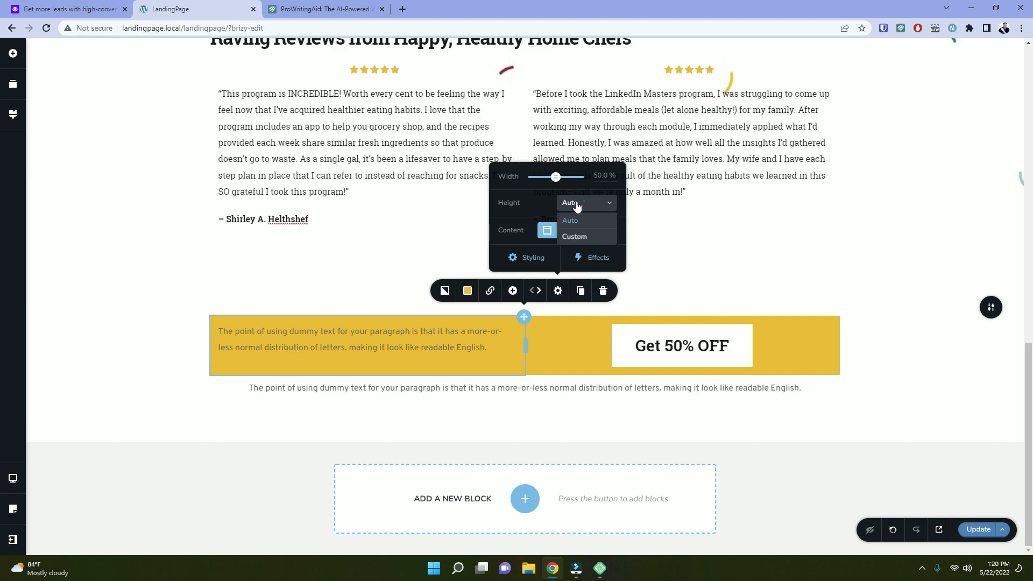
click(573, 239)
drag(593, 205, 610, 204)
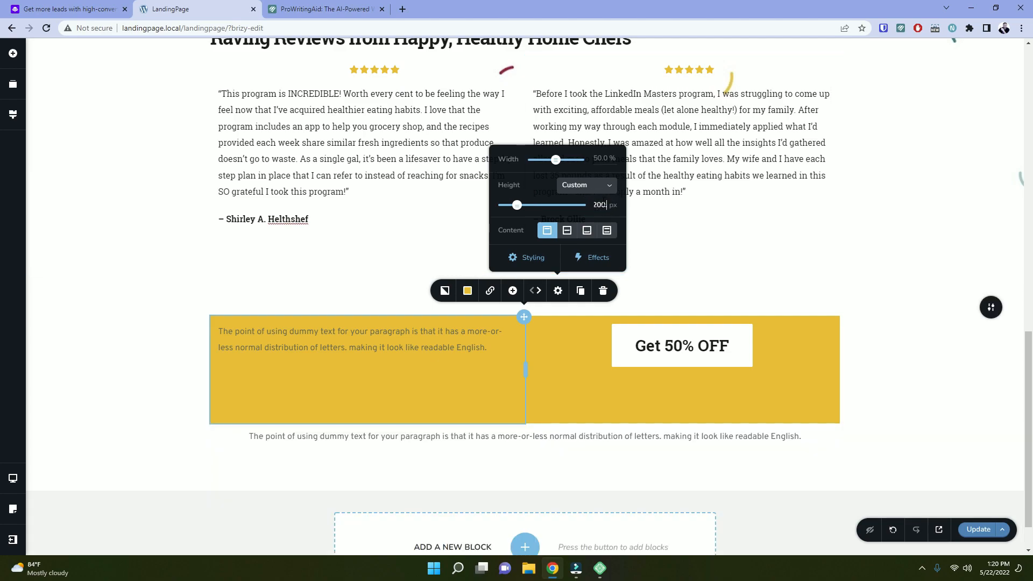
click(567, 232)
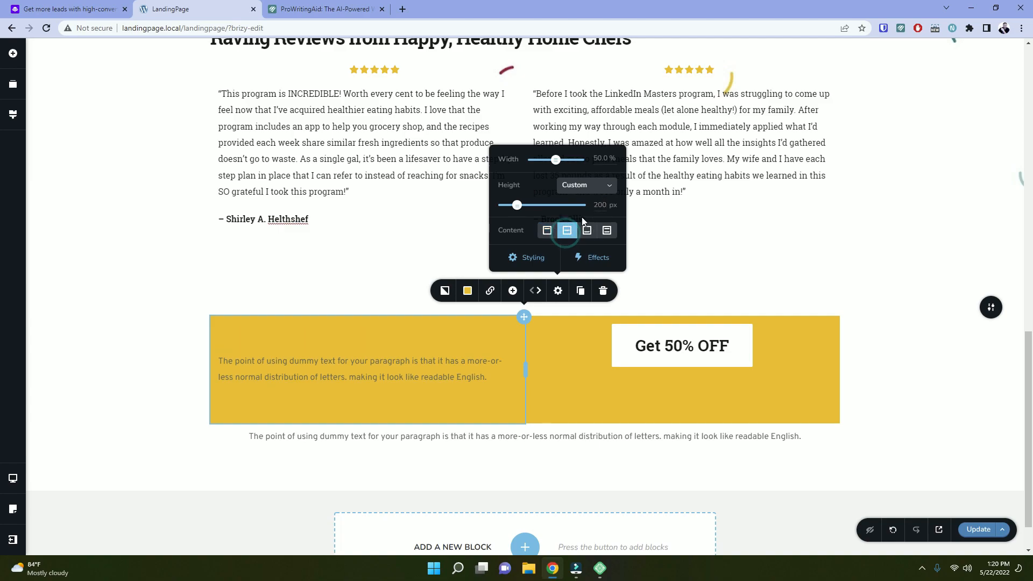
text(150)
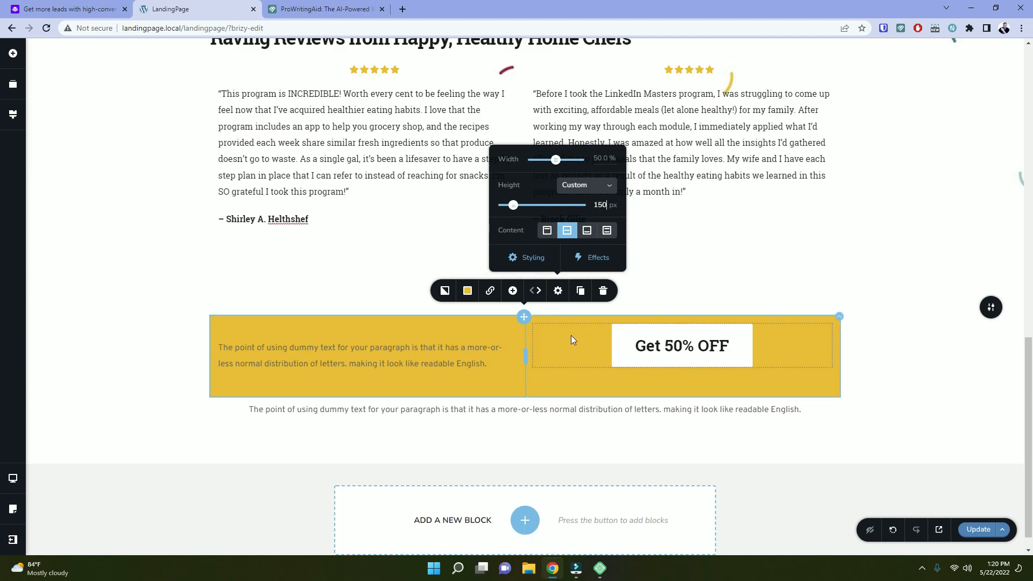
Center the content vertically in the yellow banner's button column.
click(838, 325)
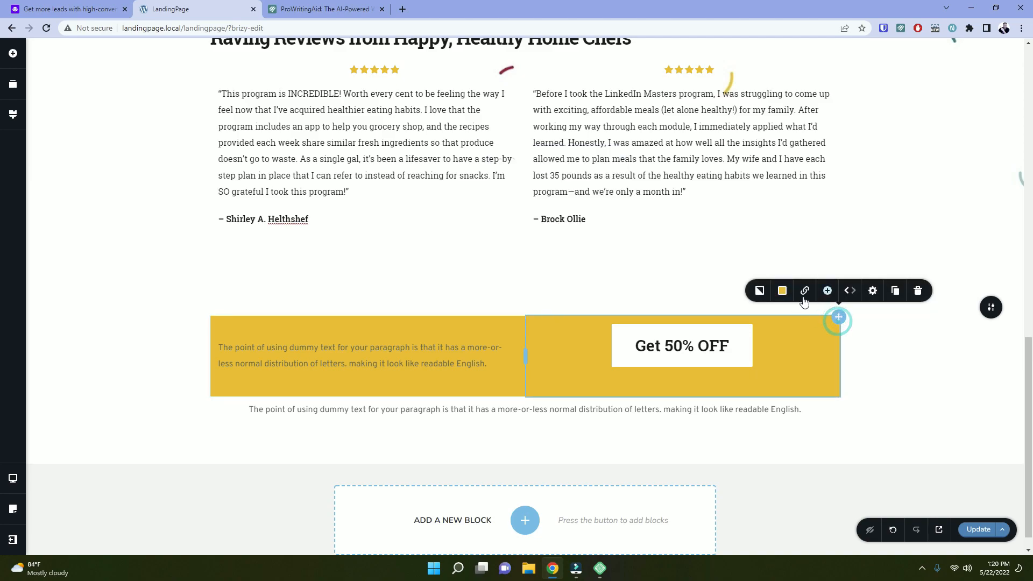
click(872, 291)
click(881, 232)
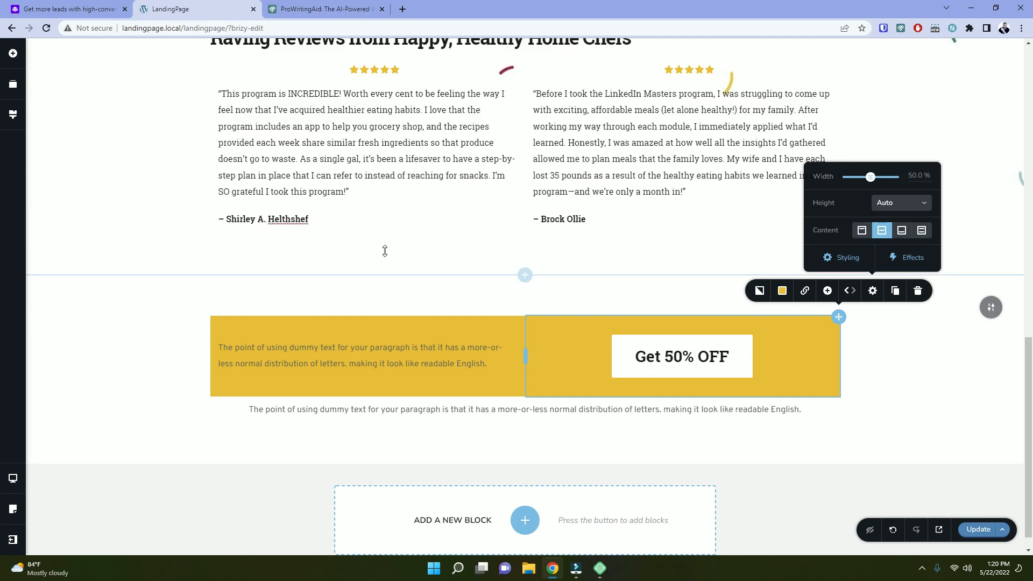
click(117, 296)
Copy the "Ready to plan, cook, and eat healthy meals?" headline from the Leadpages template.
click(67, 5)
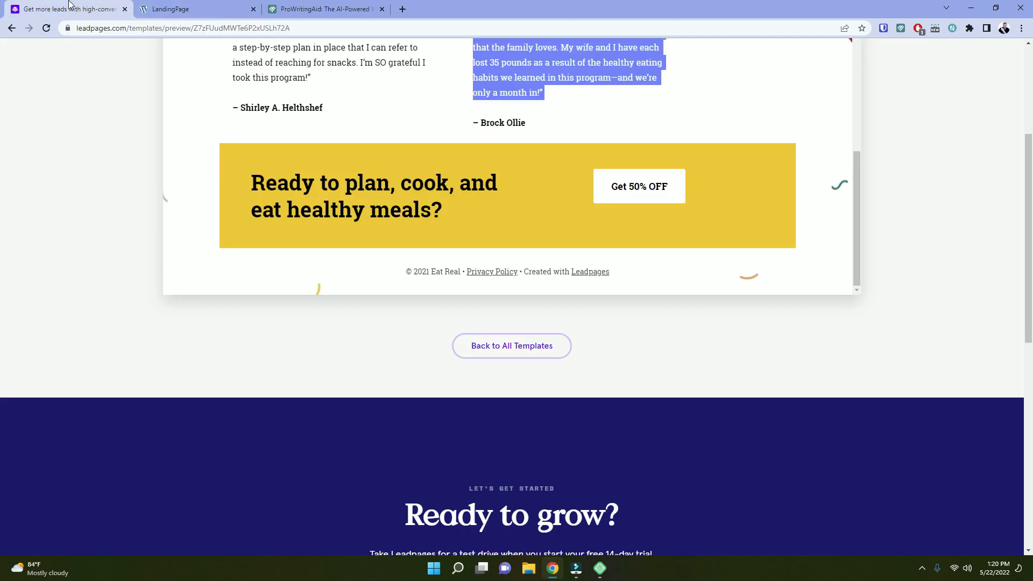
triple_click(323, 210)
right_click(315, 208)
click(328, 219)
Inspect the "Ready to plan, cook, and eat healthy meals?" headline in the Leadpages template for its font styles and size.
right_click(297, 210)
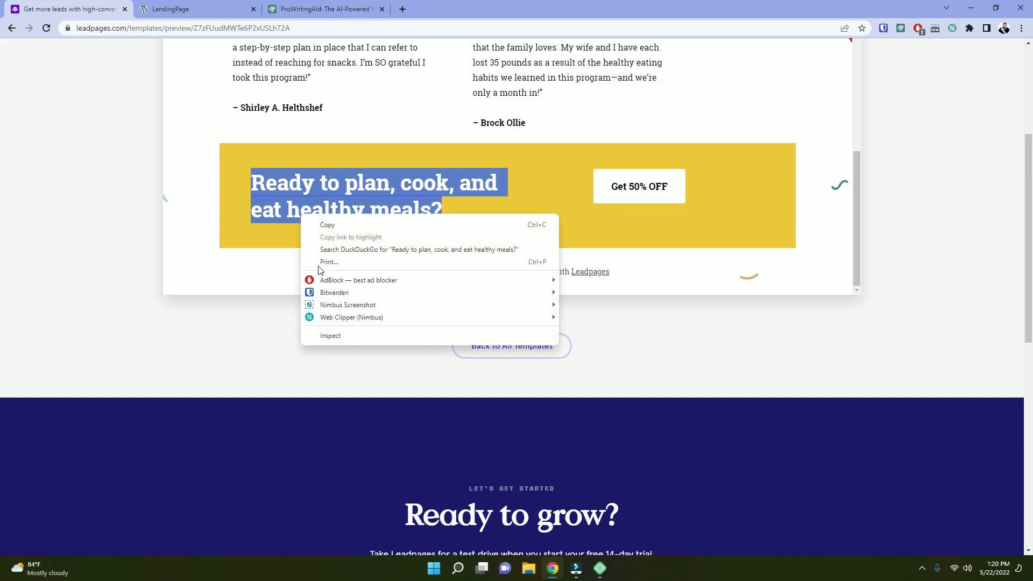
click(337, 330)
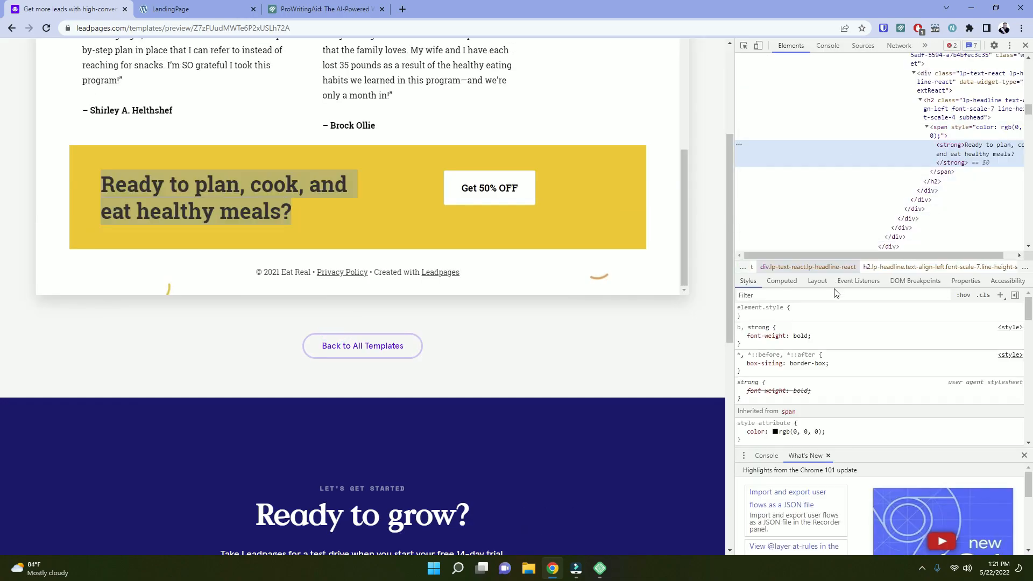
scroll(837, 365, down, 1)
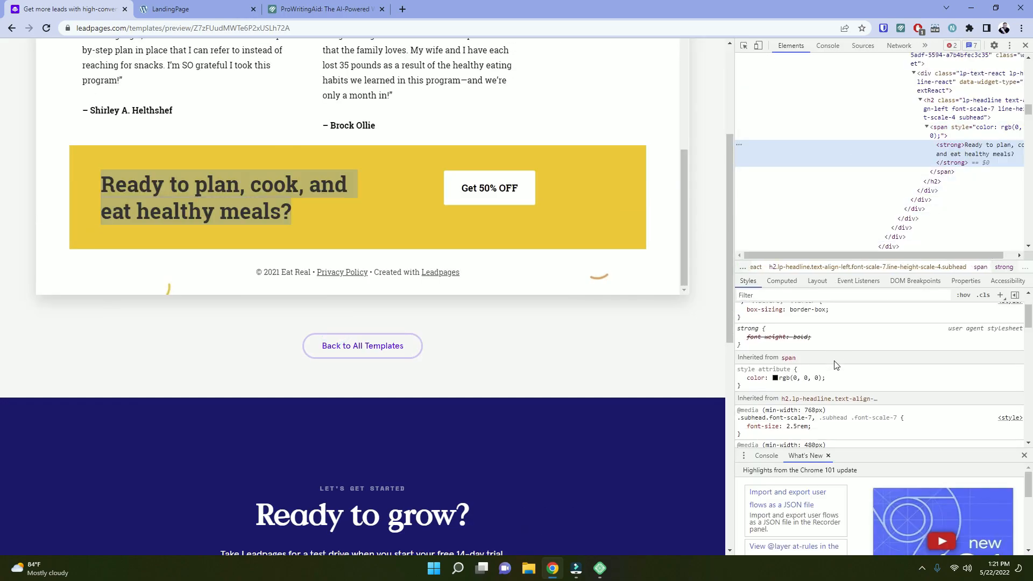
scroll(826, 377, up, 1)
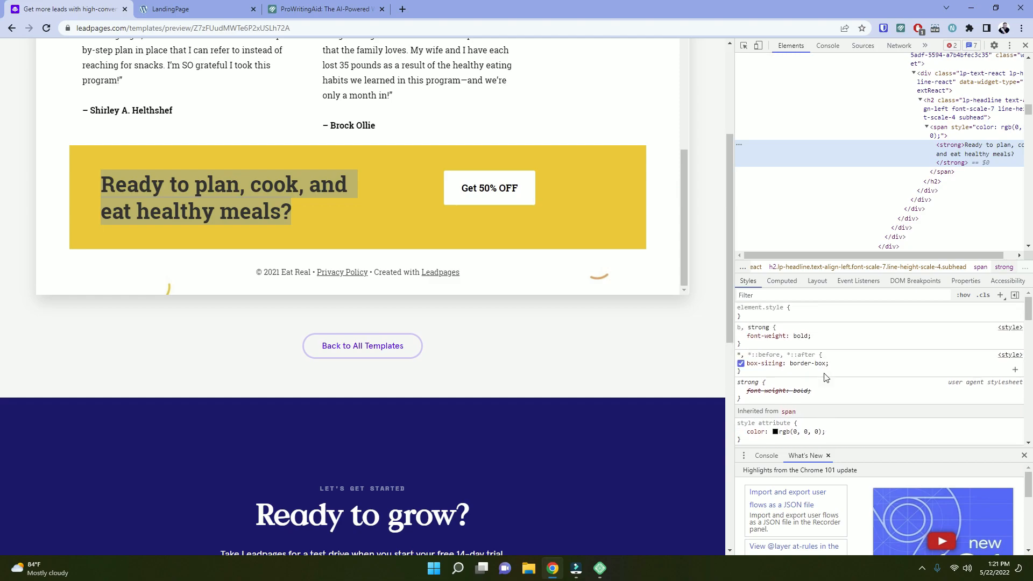
Replace the placeholder paragraph in the landing page's yellow banner with the copied headline and remove the empty line after it.
click(168, 6)
triple_click(283, 363)
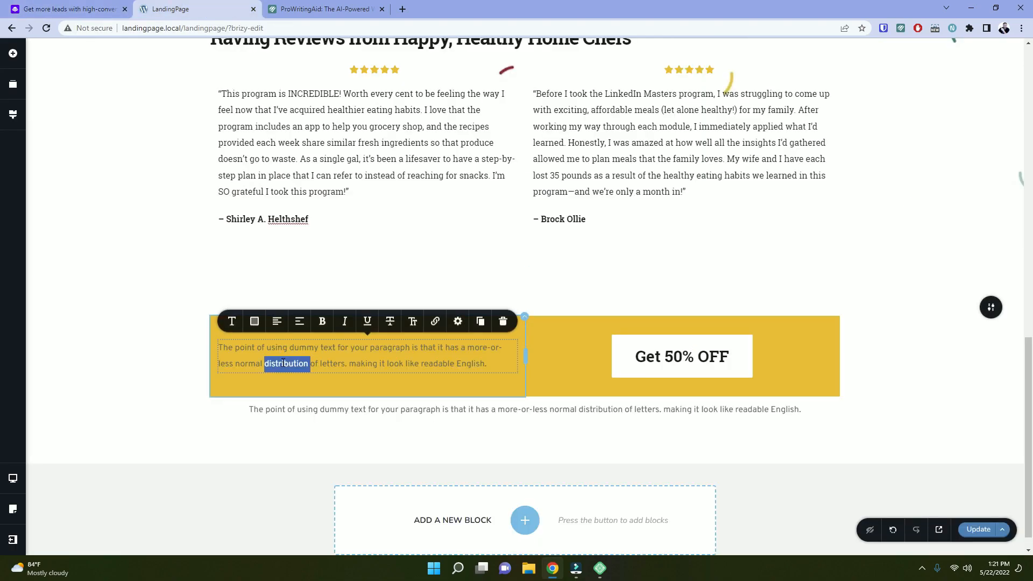
key(ctrl+v)
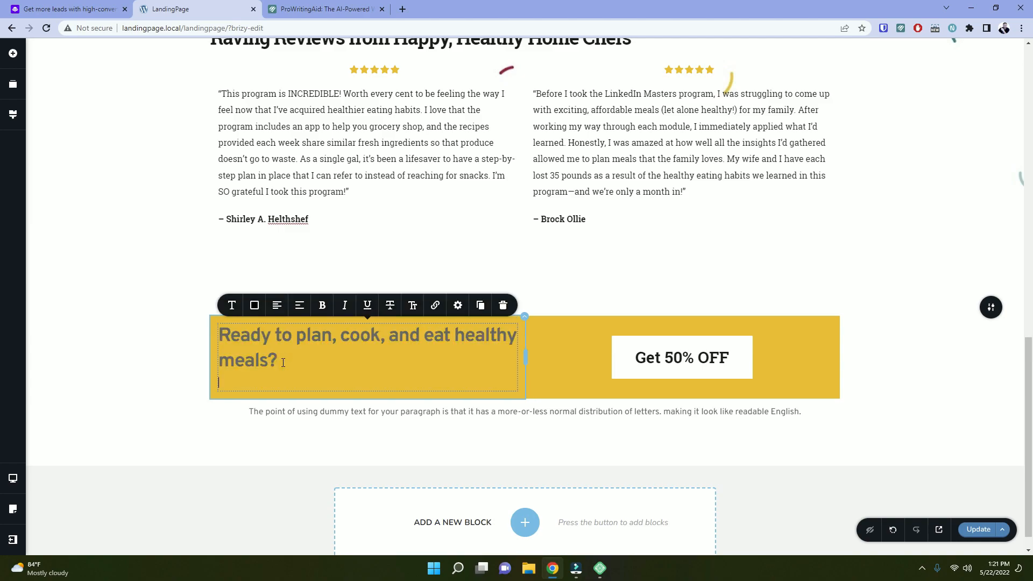
key(BackSpace)
Color the yellow banner's whole headline with the dark palette color #1C1C1C.
drag(283, 362, 219, 335)
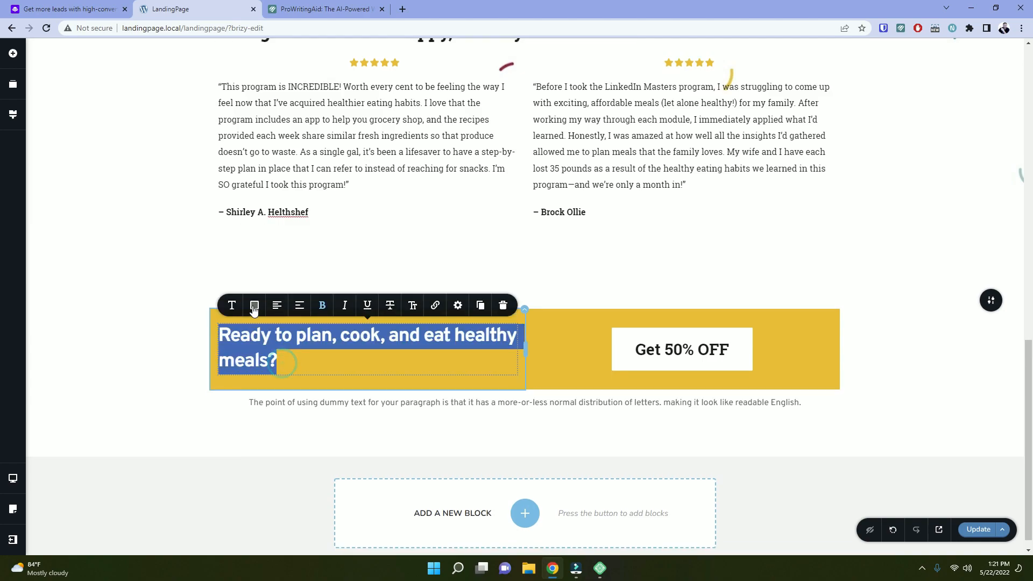
click(255, 305)
click(217, 257)
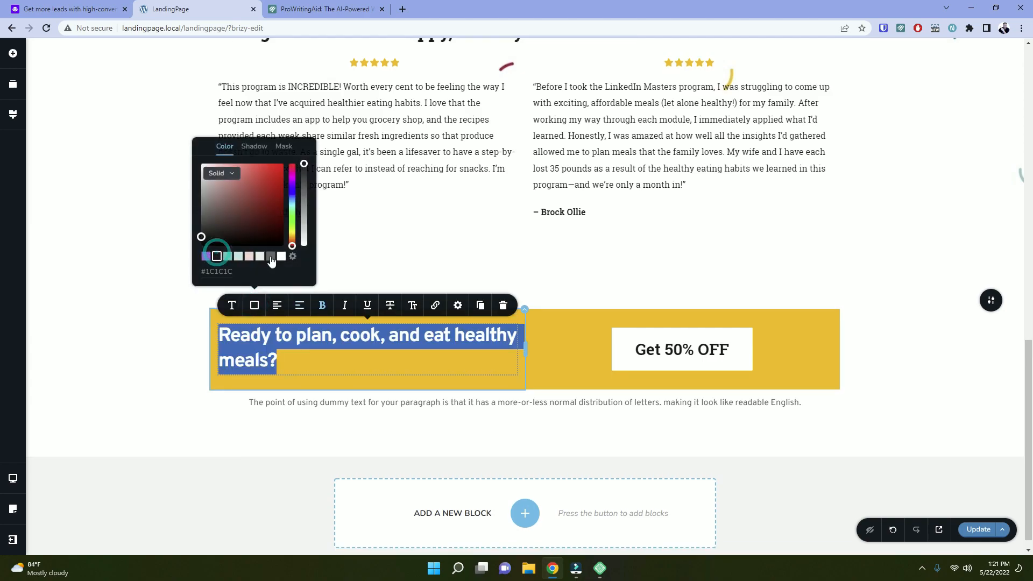
click(254, 306)
Set the yellow banner headline's font size to 3 rem.
click(231, 305)
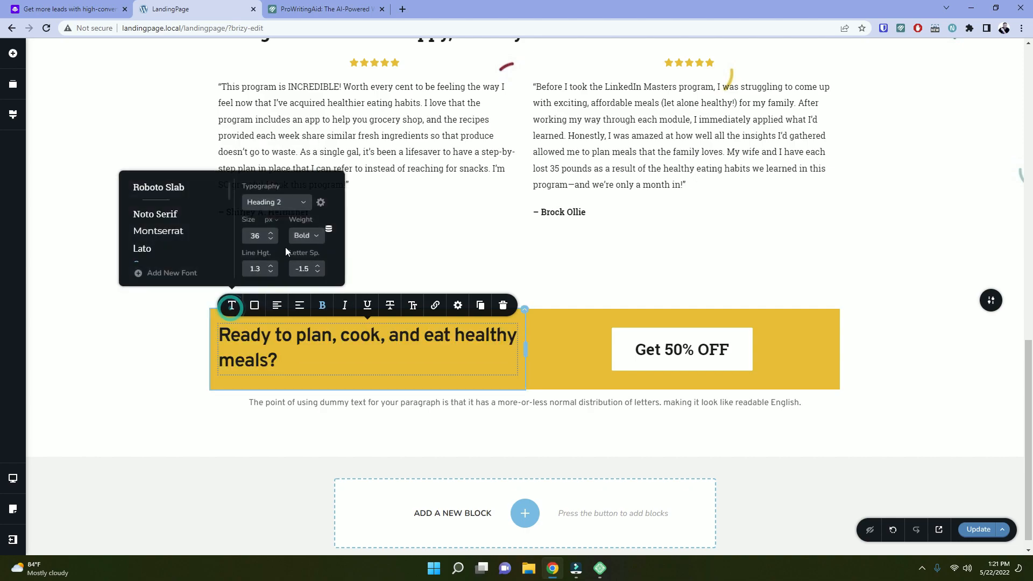
click(269, 225)
click(274, 249)
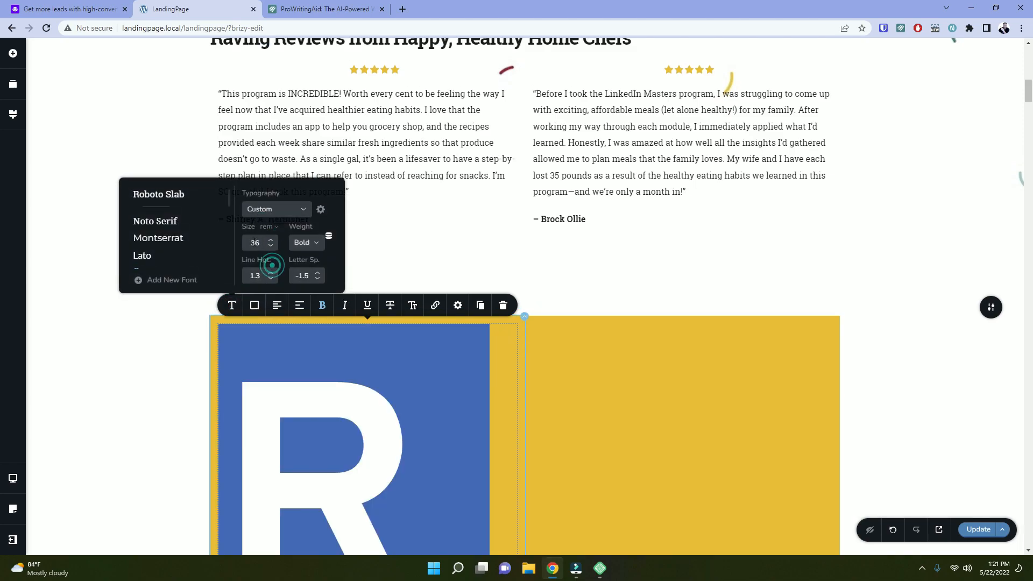
double_click(256, 243)
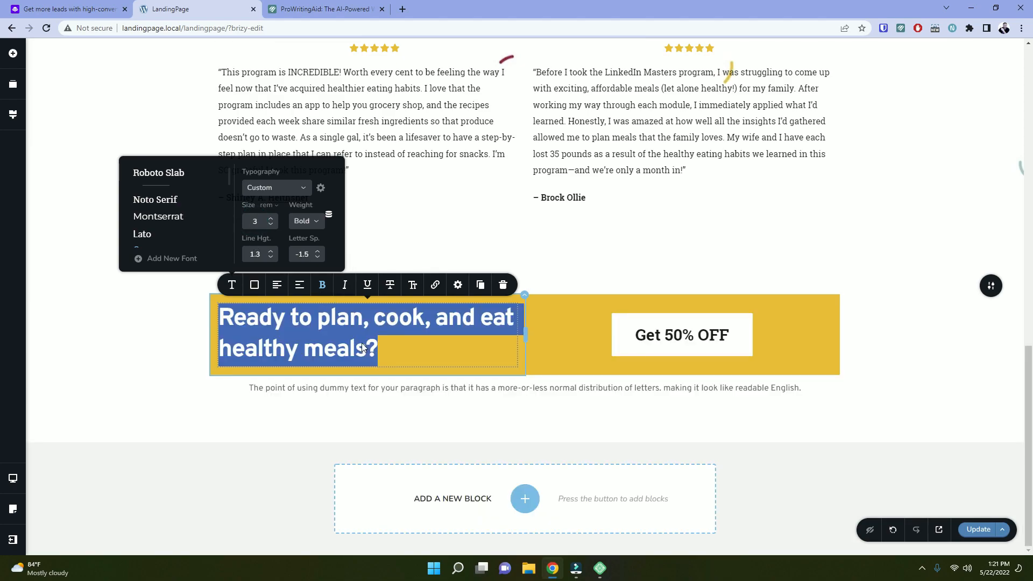
click(366, 347)
click(108, 368)
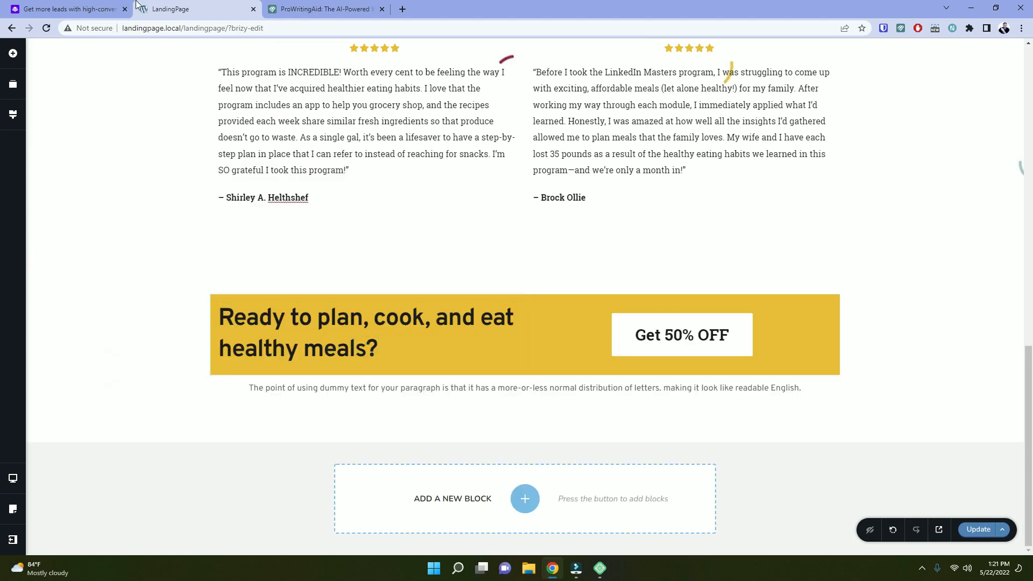
Compare the yellow banner with the Leadpages template and increase the custom height of its text column on the landing page.
click(86, 7)
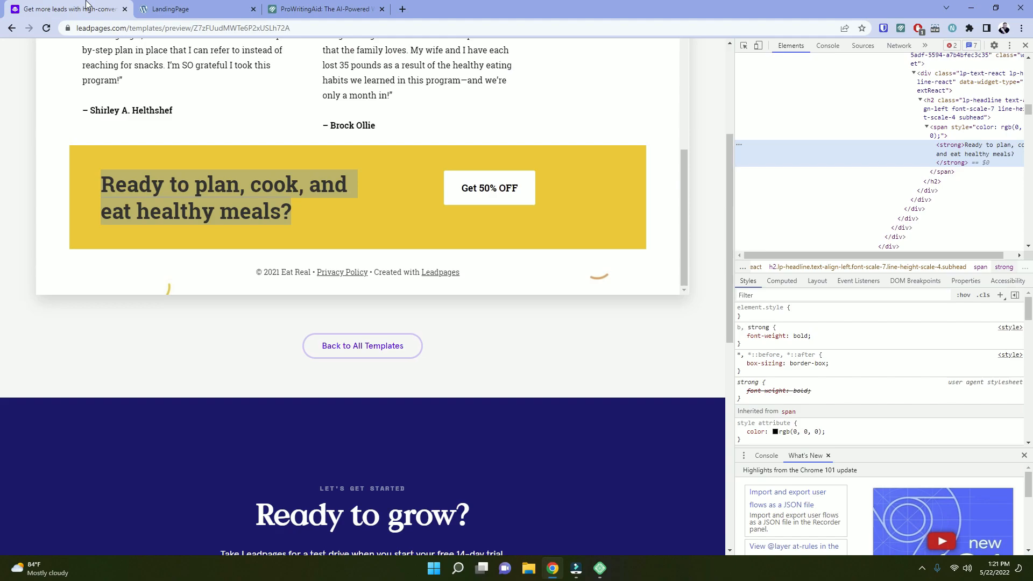
click(181, 5)
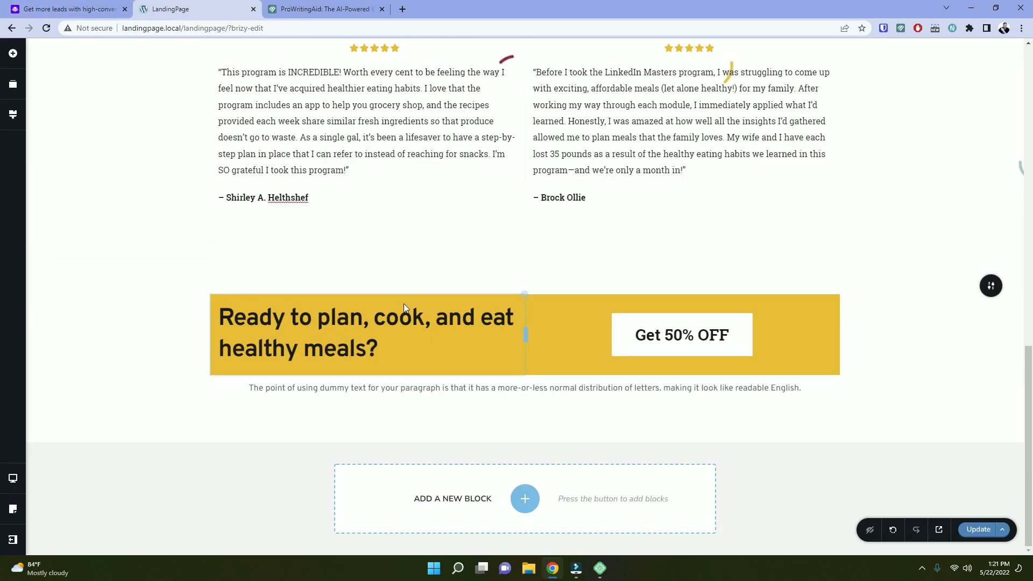
click(524, 296)
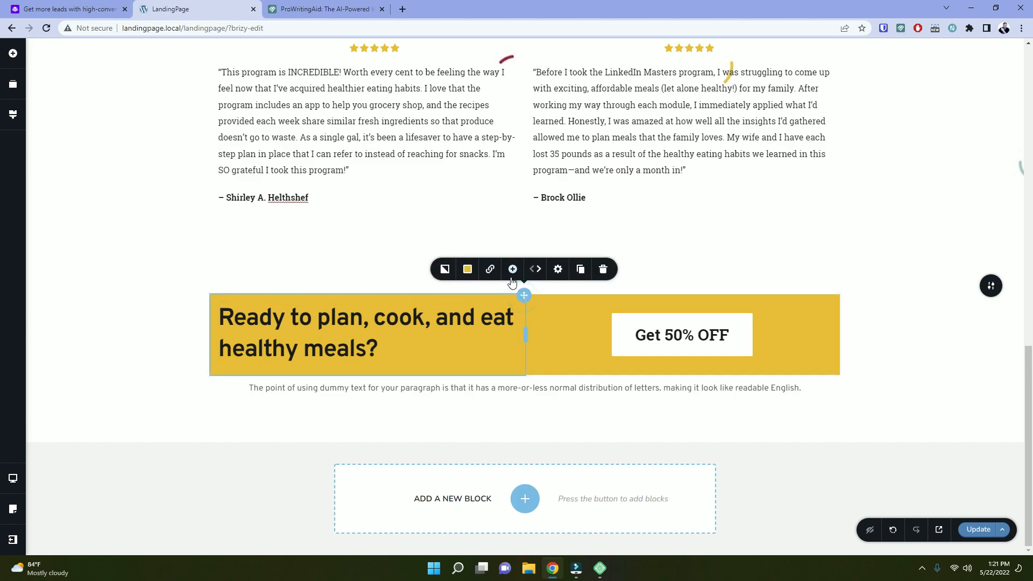
click(559, 269)
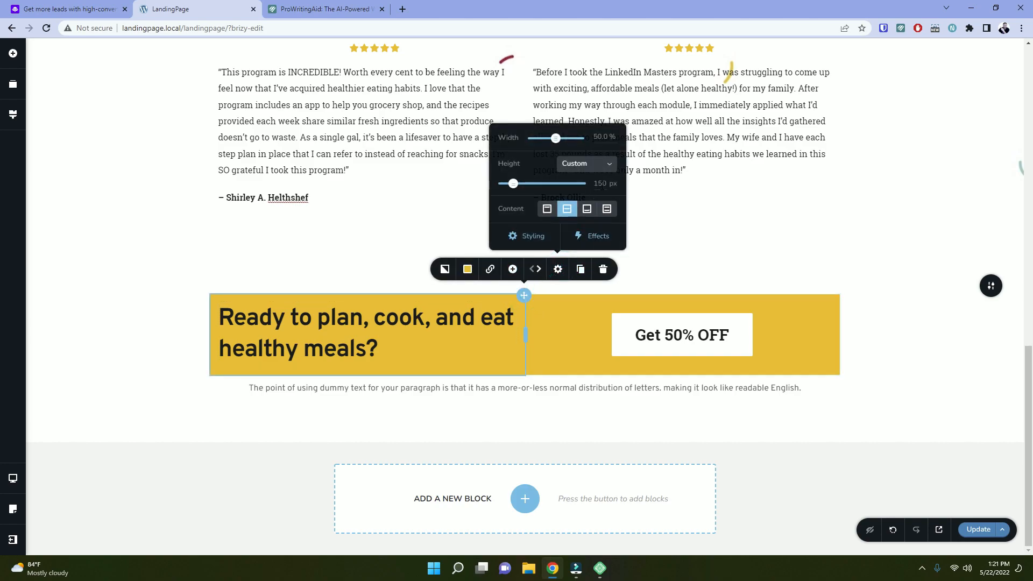
text(1)
click(601, 183)
click(510, 312)
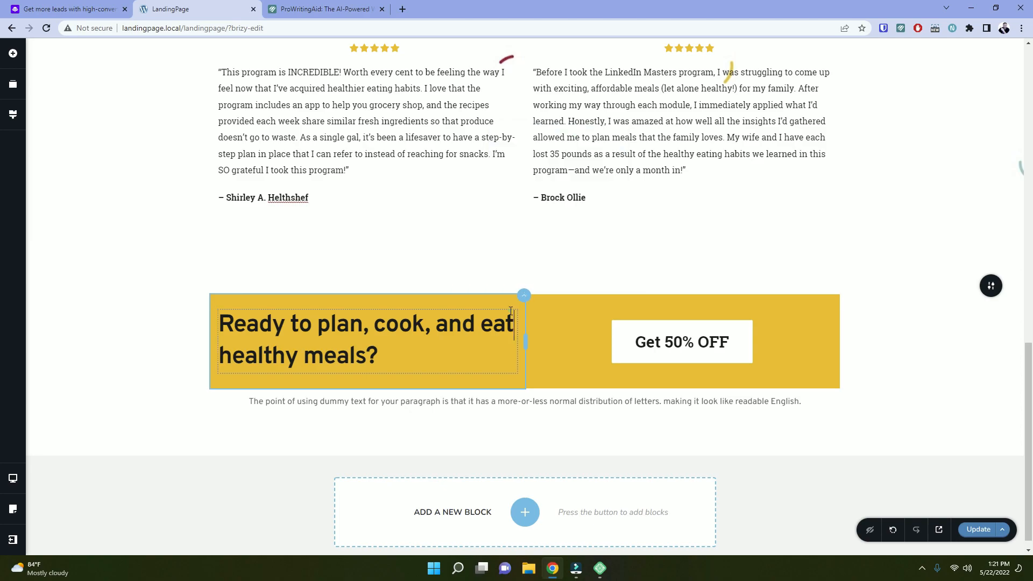
Set the yellow banner headline's left and right margins to 10 px each.
click(464, 294)
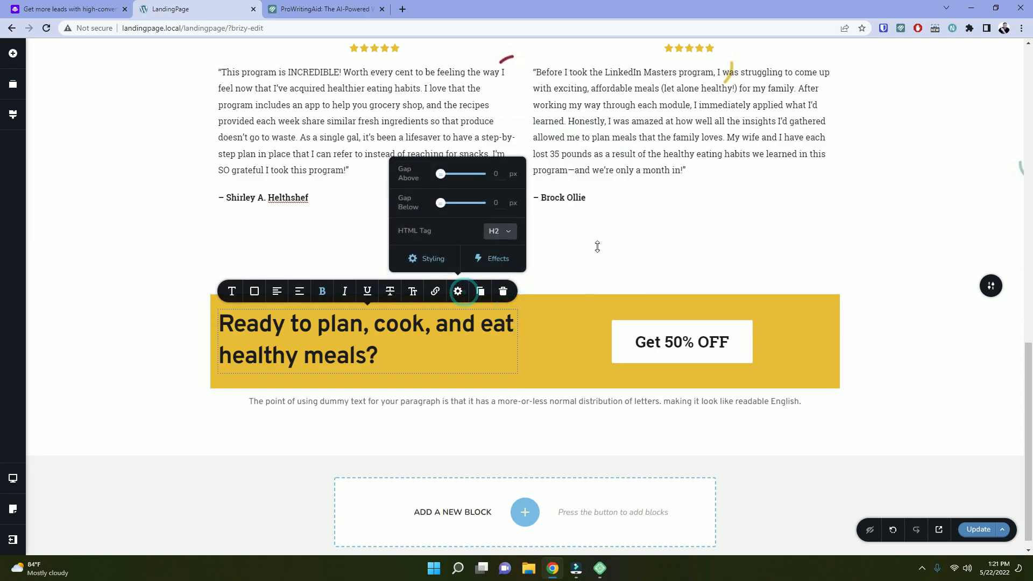
click(428, 259)
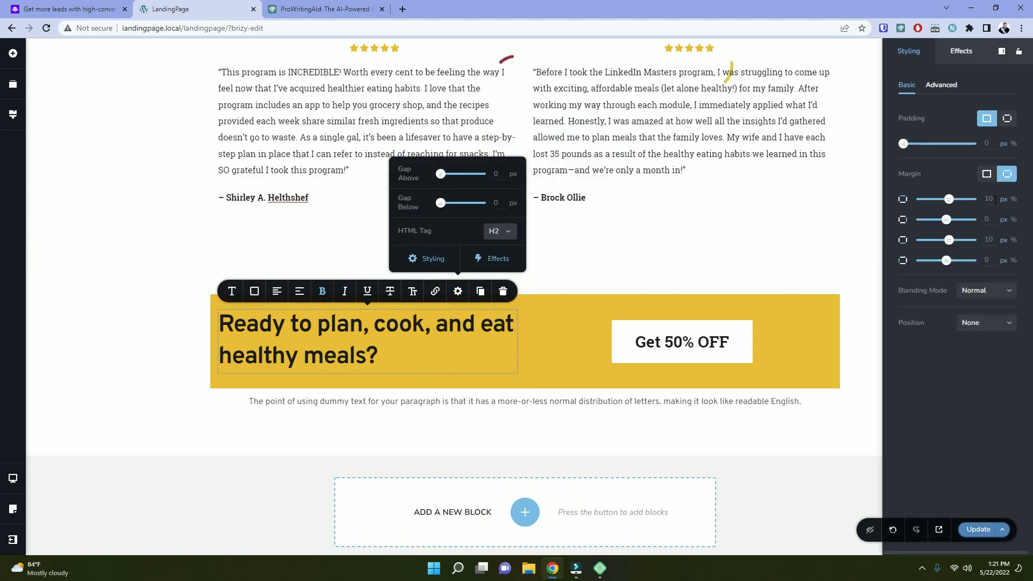
click(989, 220)
text(10)
click(994, 260)
text(10)
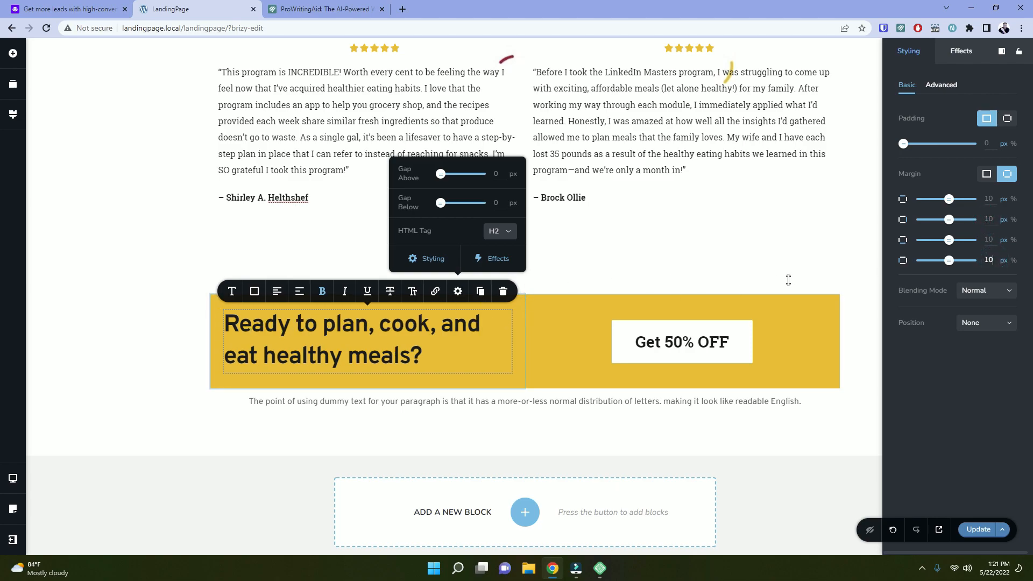
click(134, 304)
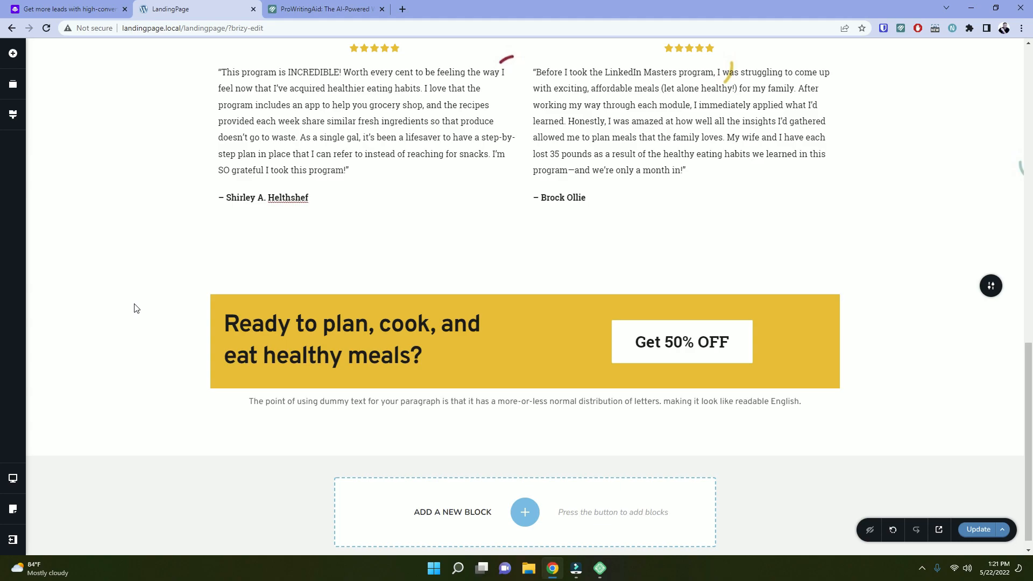
Replace the placeholder text below the yellow banner with the template's footer line "© 2021 Eat Real • Privacy Policy • Created with Leadpages".
click(65, 9)
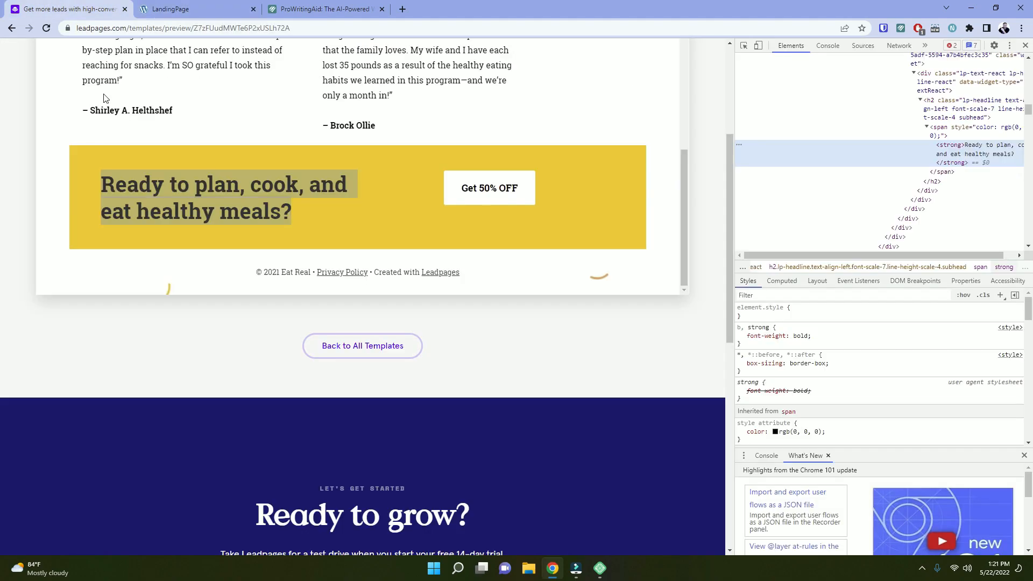
triple_click(291, 272)
key(ctrl+c)
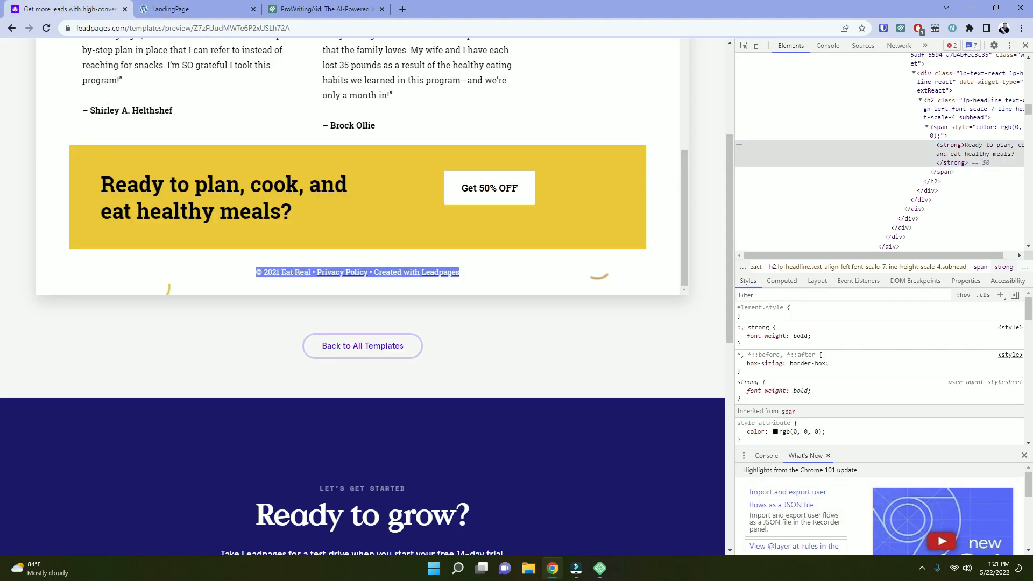
click(207, 9)
triple_click(302, 405)
key(ctrl+v)
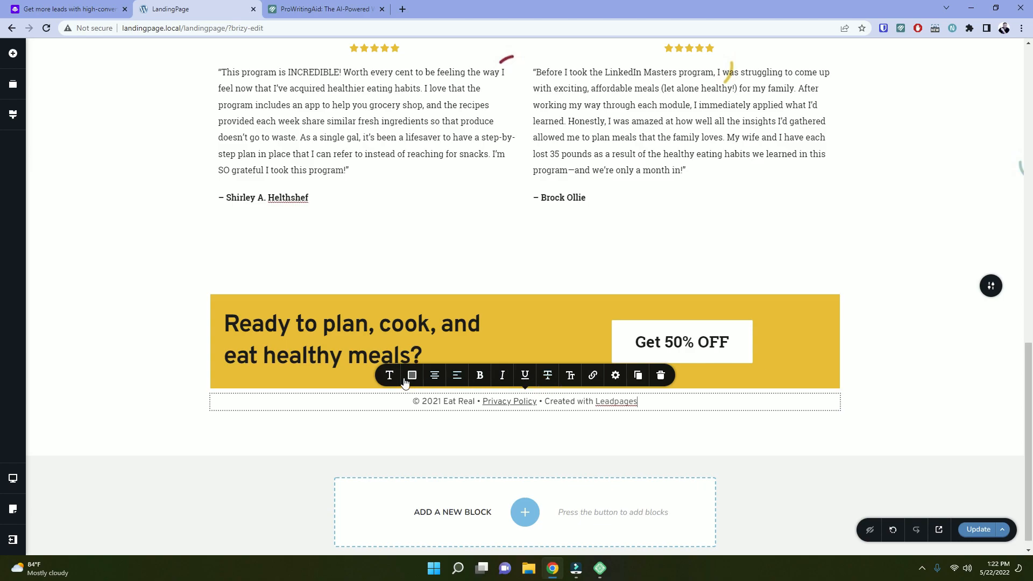
Set the top margin of the footer line below the yellow banner to 25 px.
click(616, 376)
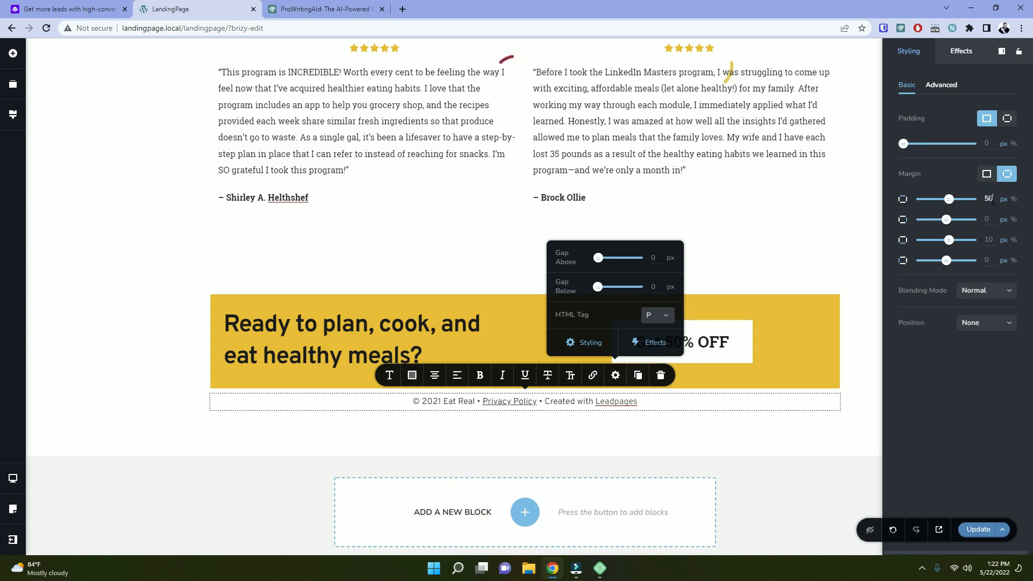
text(25)
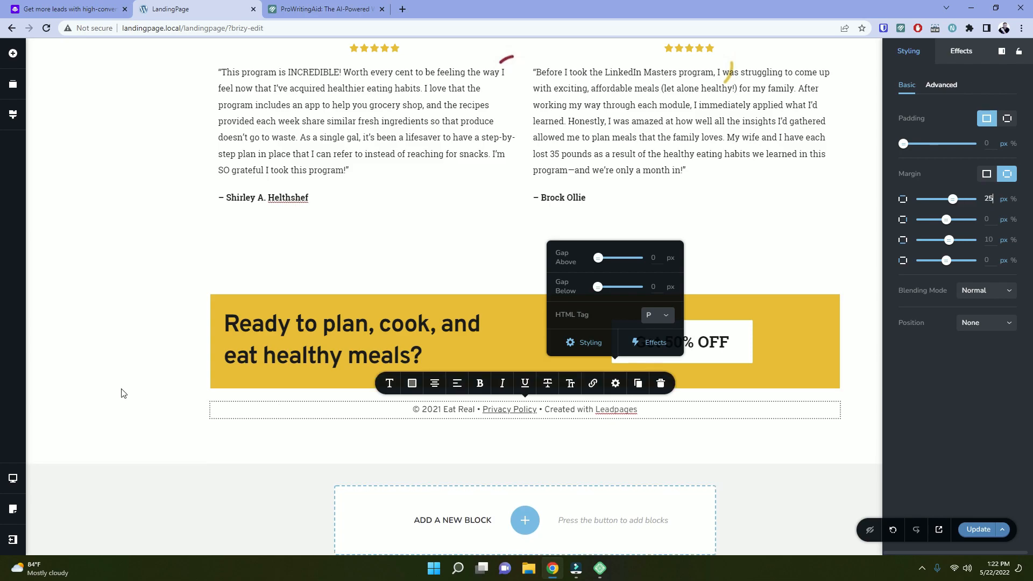
click(111, 381)
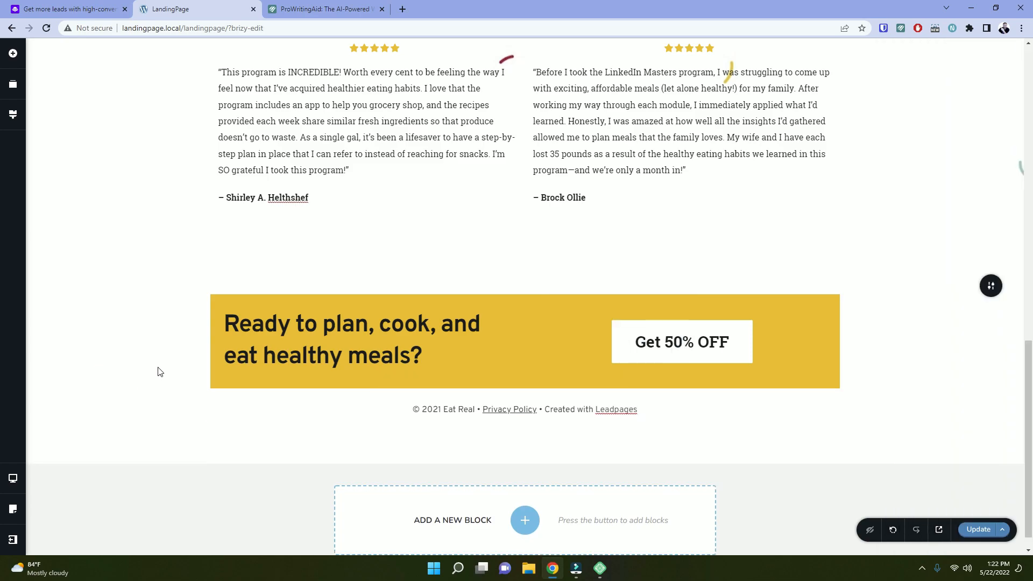
Review the whole landing page and compare it with the Leadpages template, closing the template's page inspector.
scroll(157, 371, up, 15)
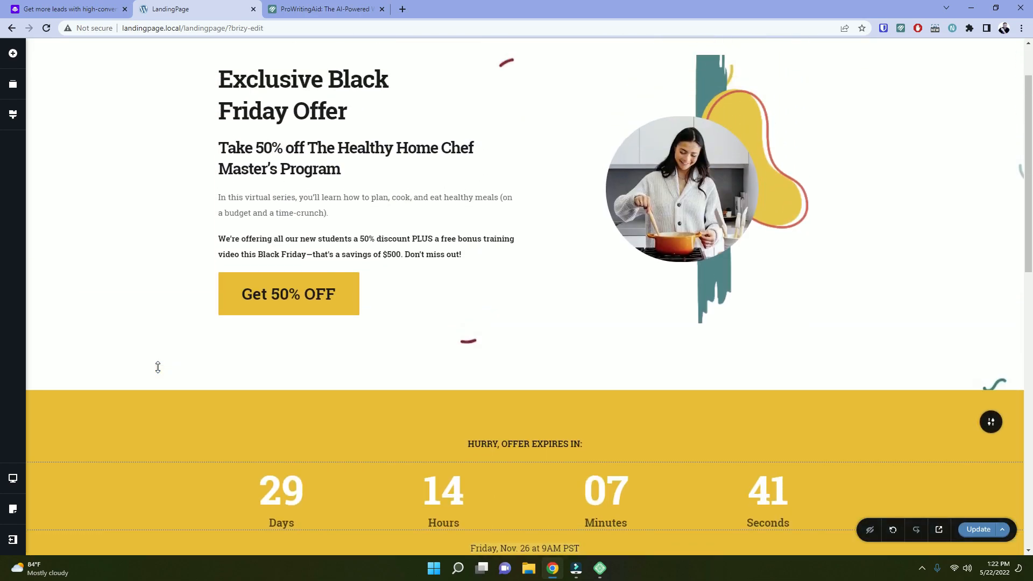
scroll(158, 367, down, 10)
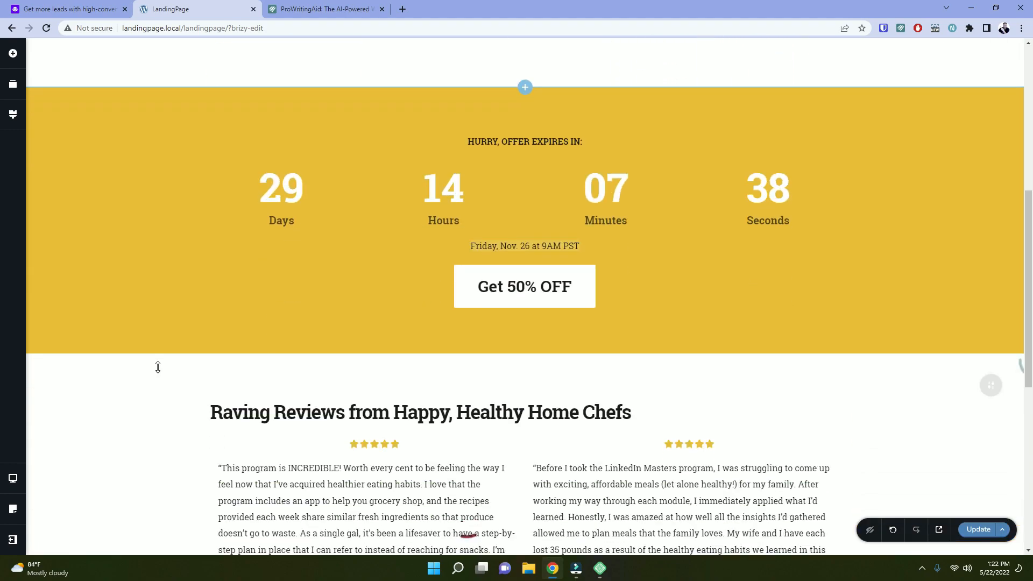
scroll(158, 367, down, 5)
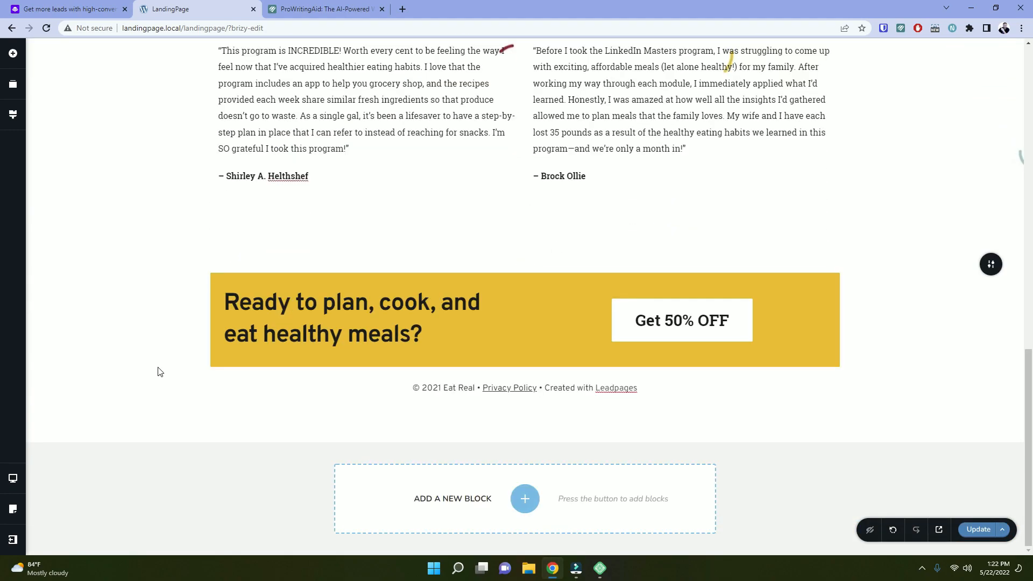
scroll(160, 371, up, 15)
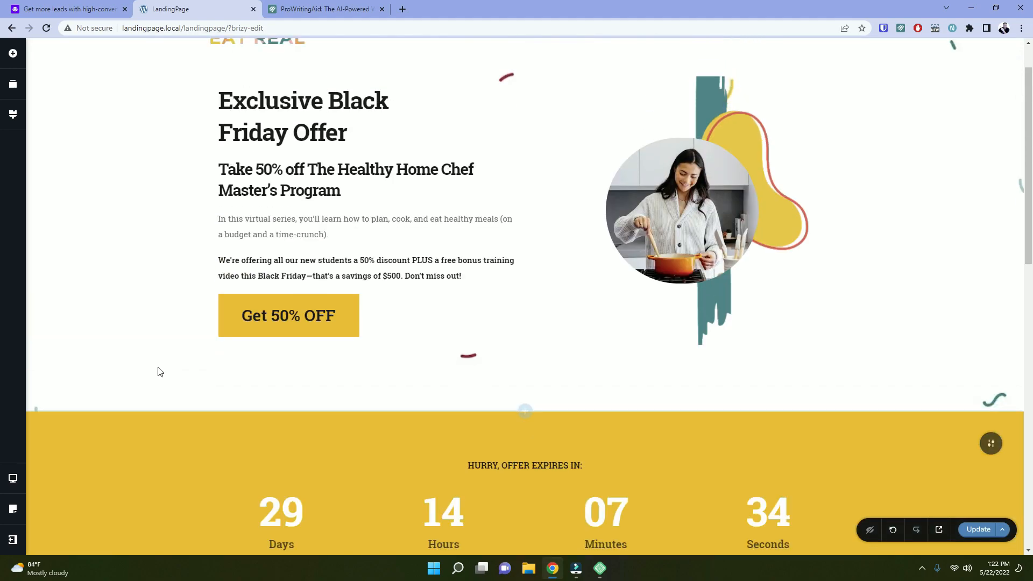
click(69, 3)
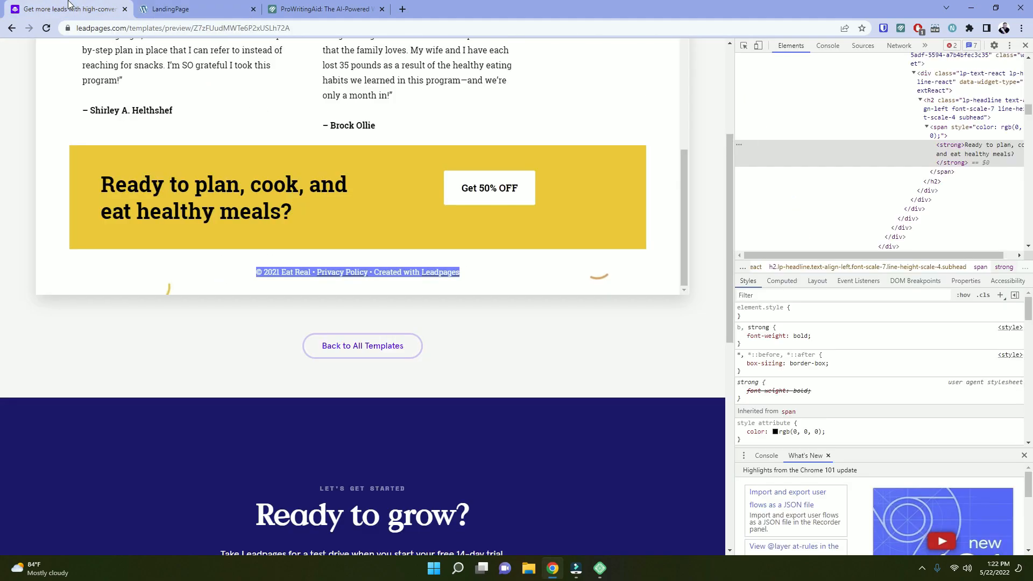
scroll(225, 112, up, 8)
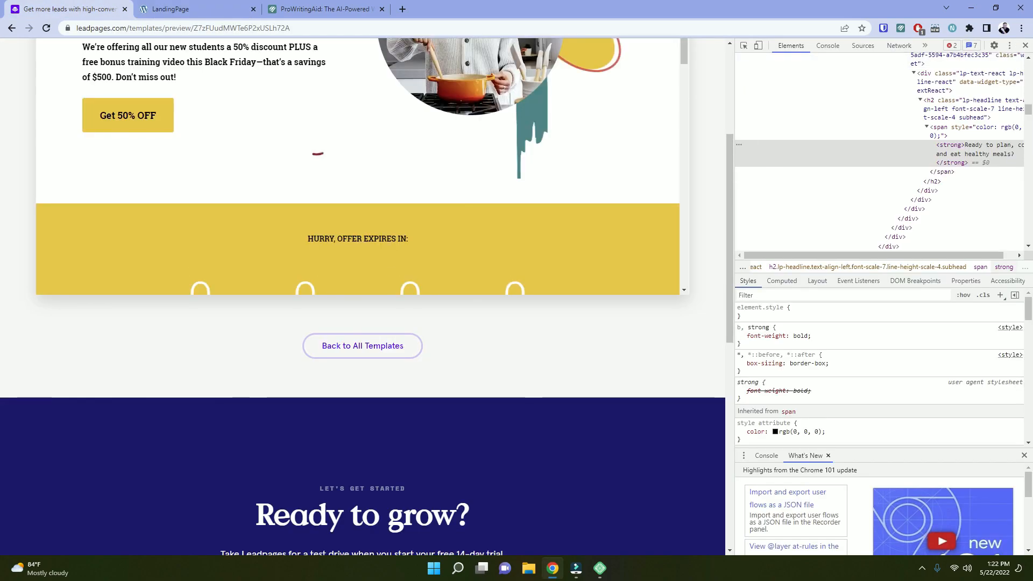
click(1025, 46)
scroll(458, 246, up, 1)
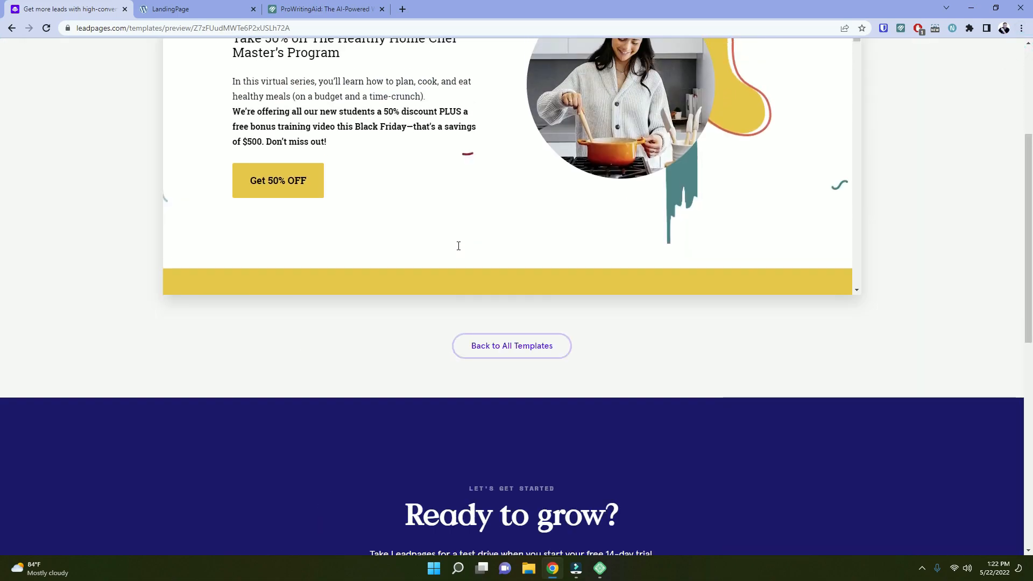
scroll(458, 246, up, 4)
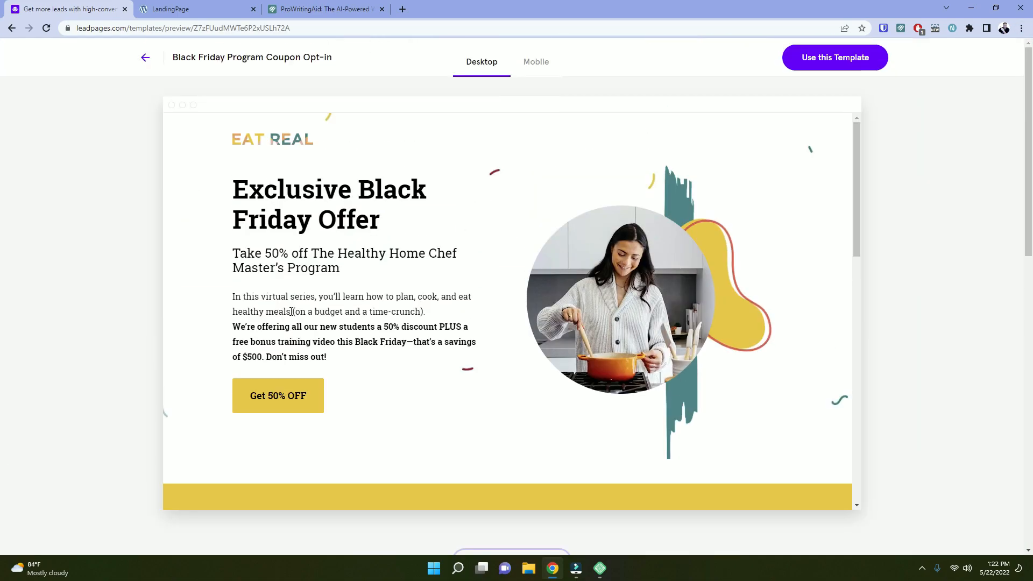
Review the whole desktop landing page section by section and compare its hero section with the Leadpages template.
click(180, 7)
scroll(176, 215, down, 15)
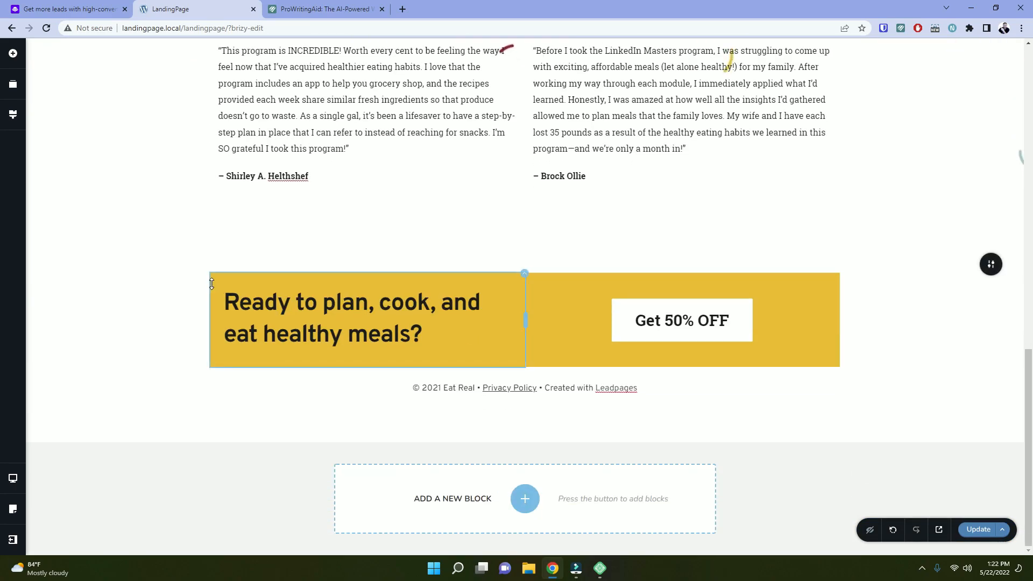
scroll(214, 286, up, 15)
scroll(213, 289, up, 1)
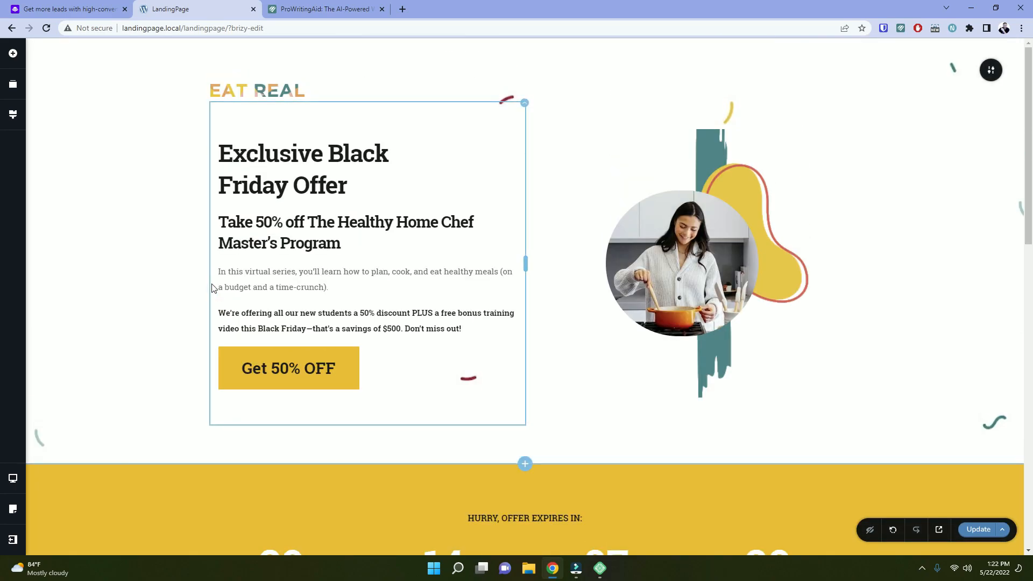
scroll(213, 287, down, 6)
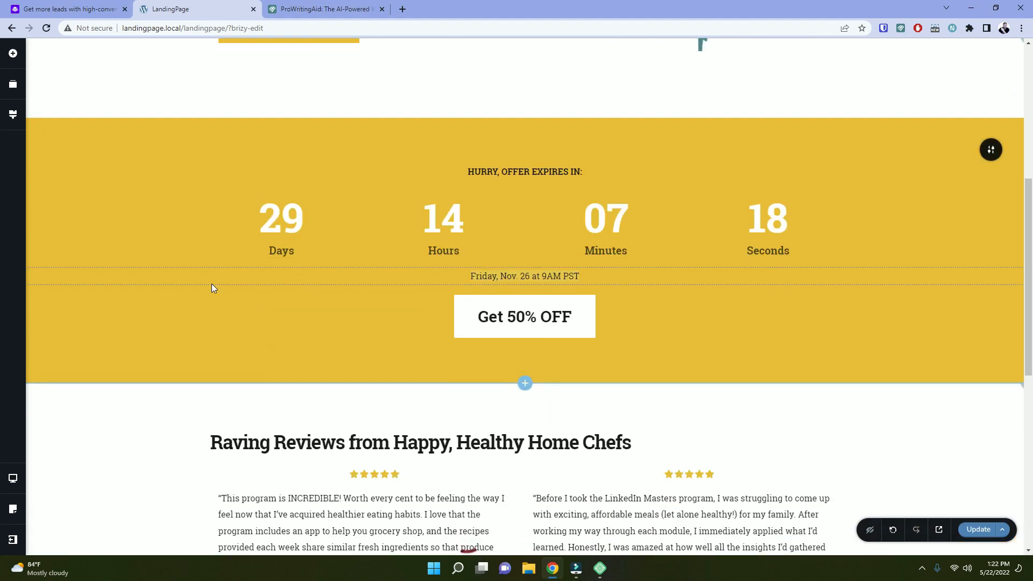
scroll(212, 283, down, 8)
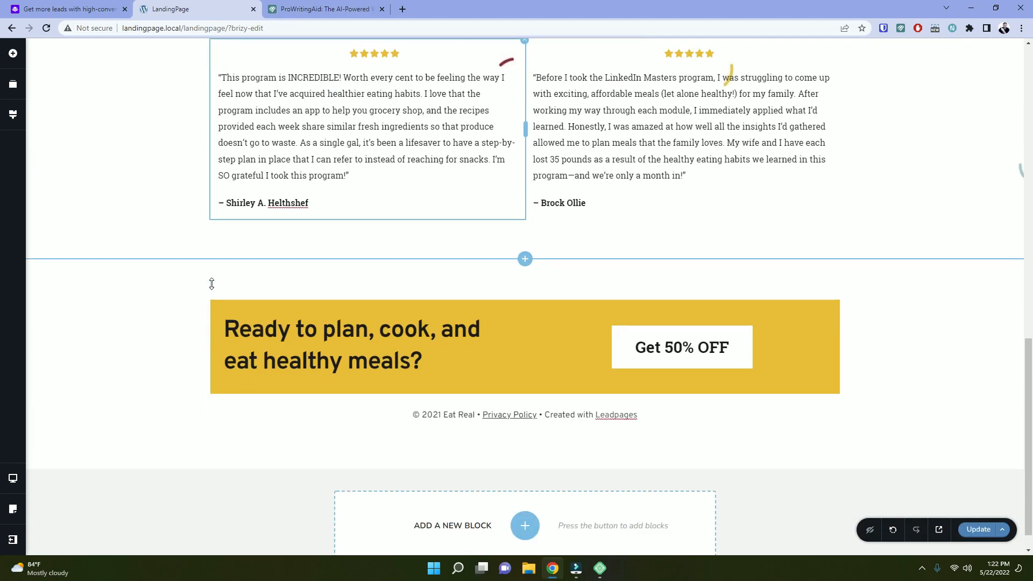
scroll(212, 283, up, 15)
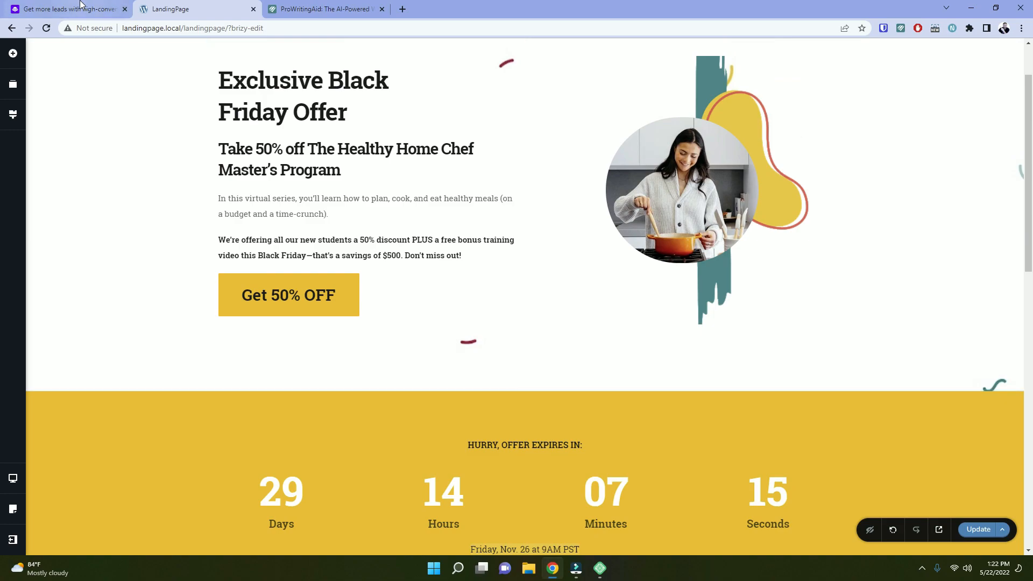
key(ctrl+shift+Tab)
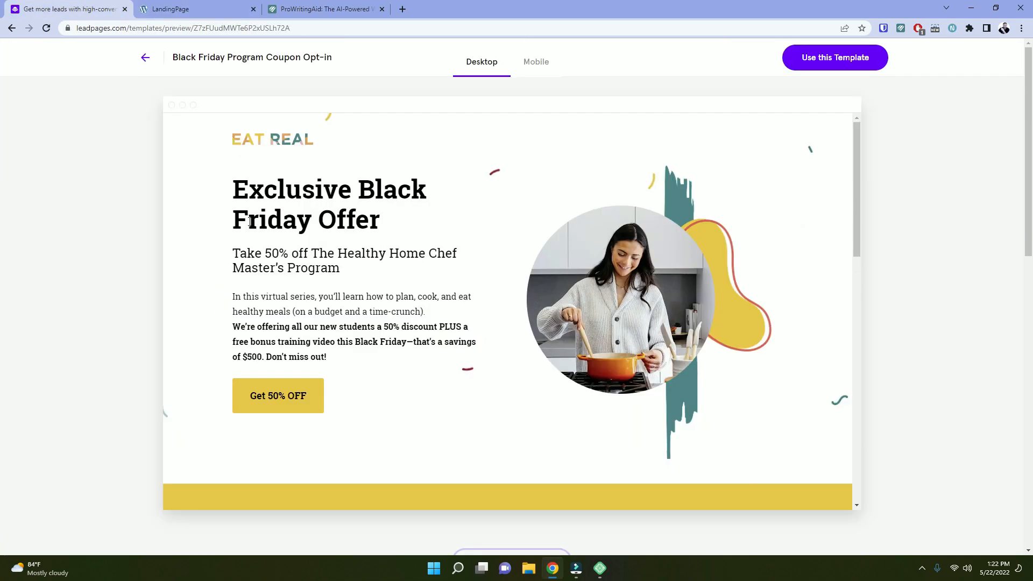
click(162, 9)
scroll(203, 246, down, 5)
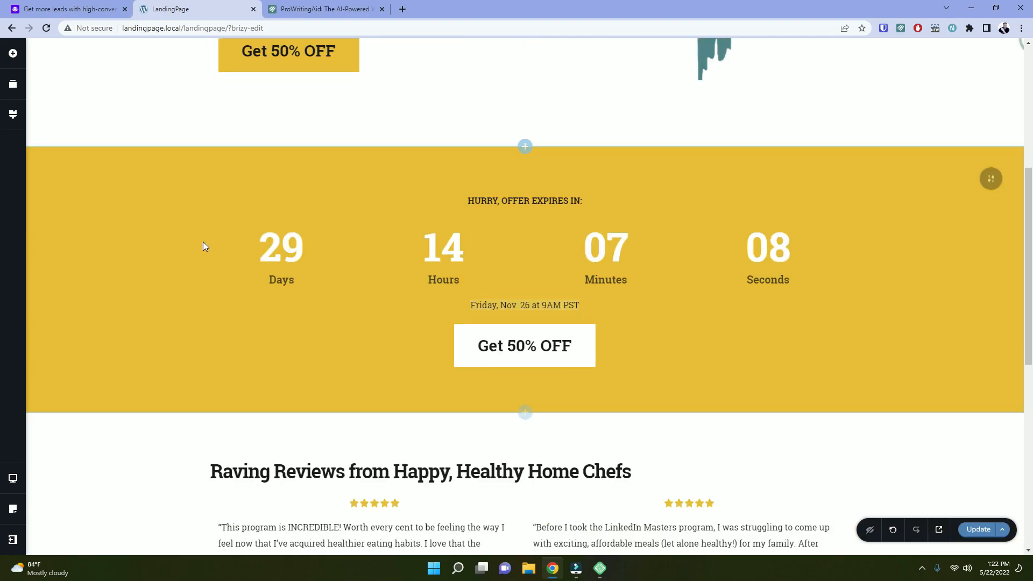
scroll(163, 300, down, 7)
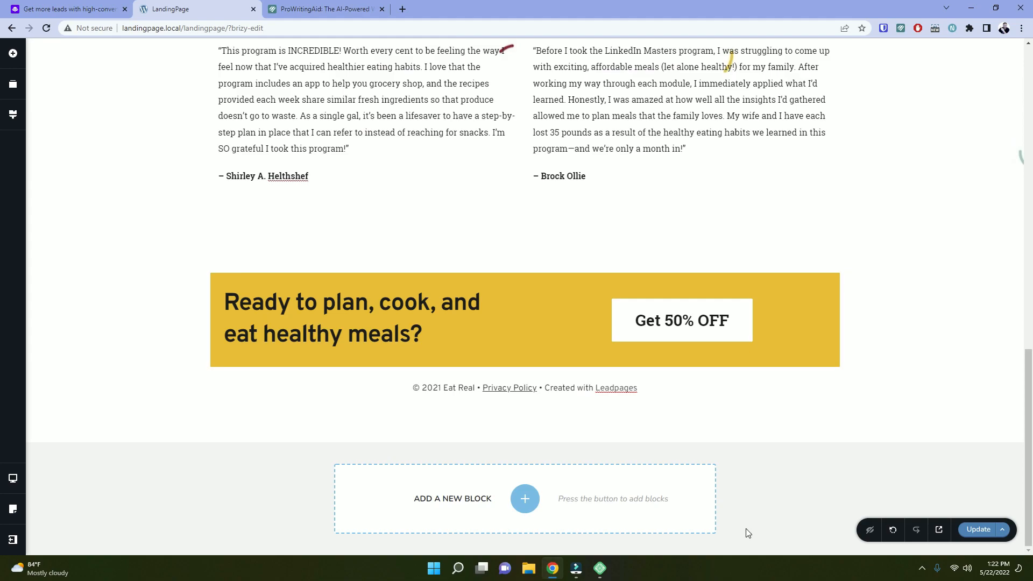
Save the landing page and switch the editor to the mobile view, showing the yellow banner.
click(978, 530)
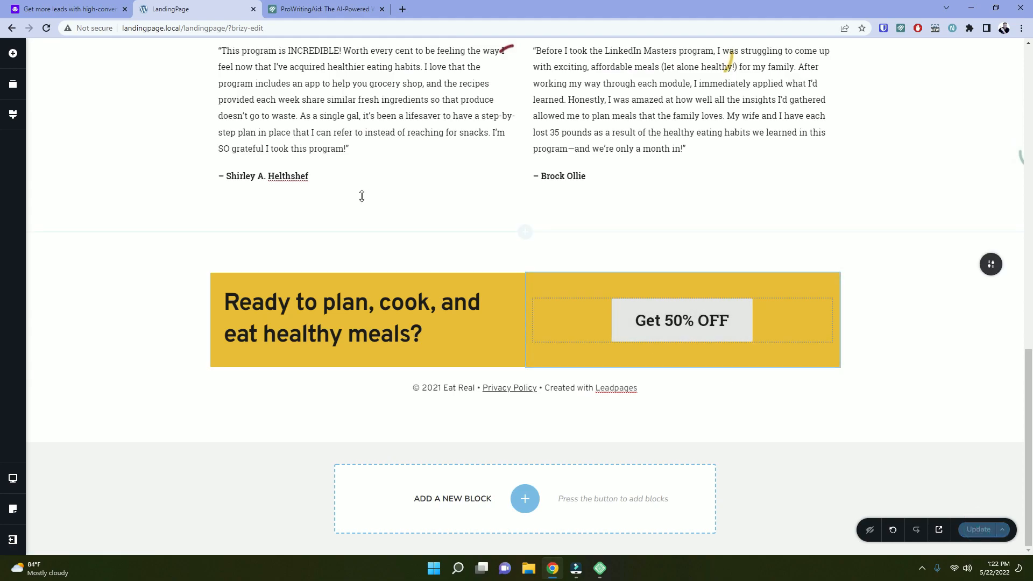
mouse_move(13, 478)
click(72, 494)
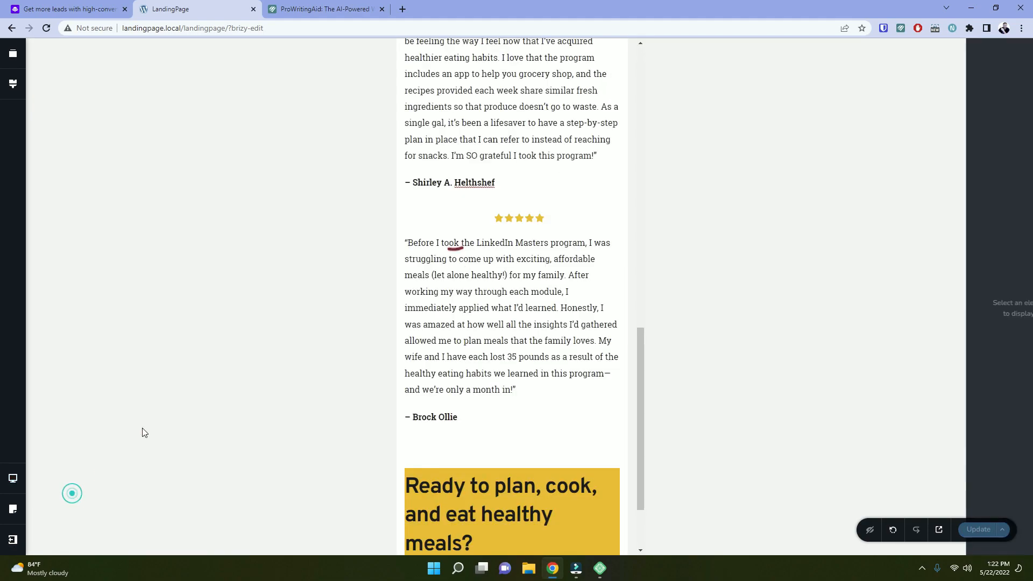
scroll(538, 359, down, 3)
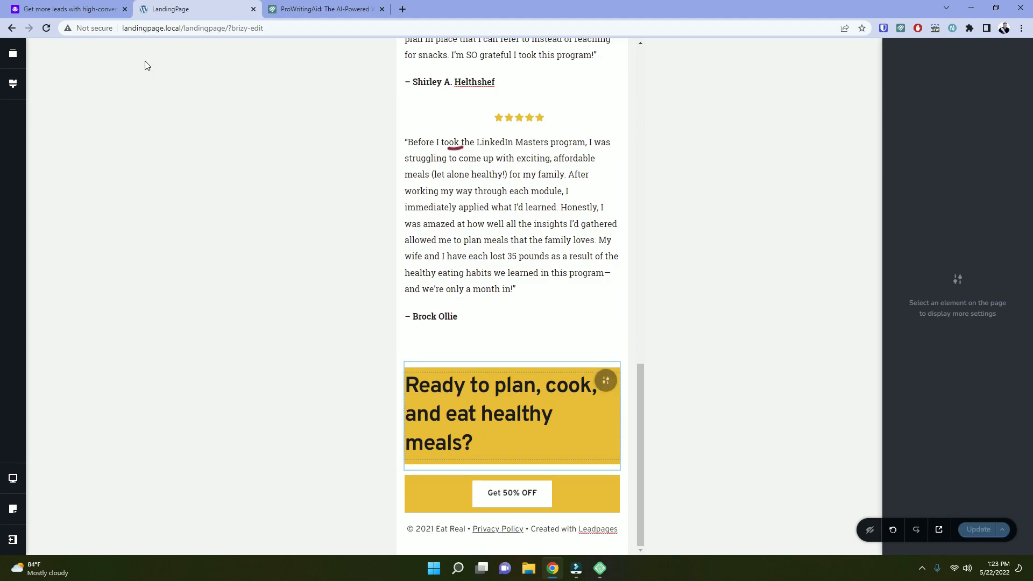
Examine the yellow banner and footer in the Leadpages template's mobile preview, then return to the landing page editor.
click(78, 9)
scroll(459, 318, down, 8)
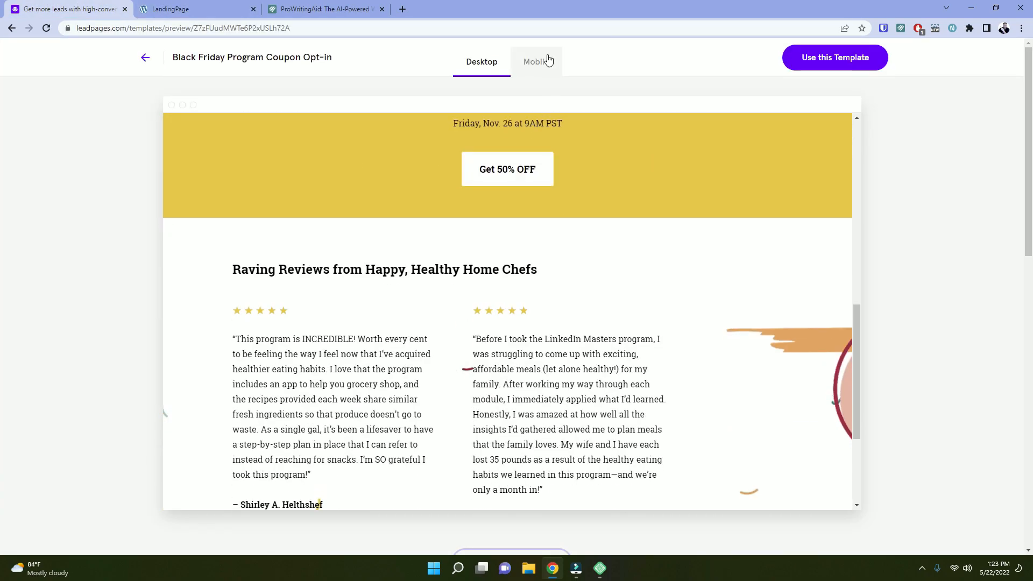
click(545, 58)
scroll(544, 273, down, 10)
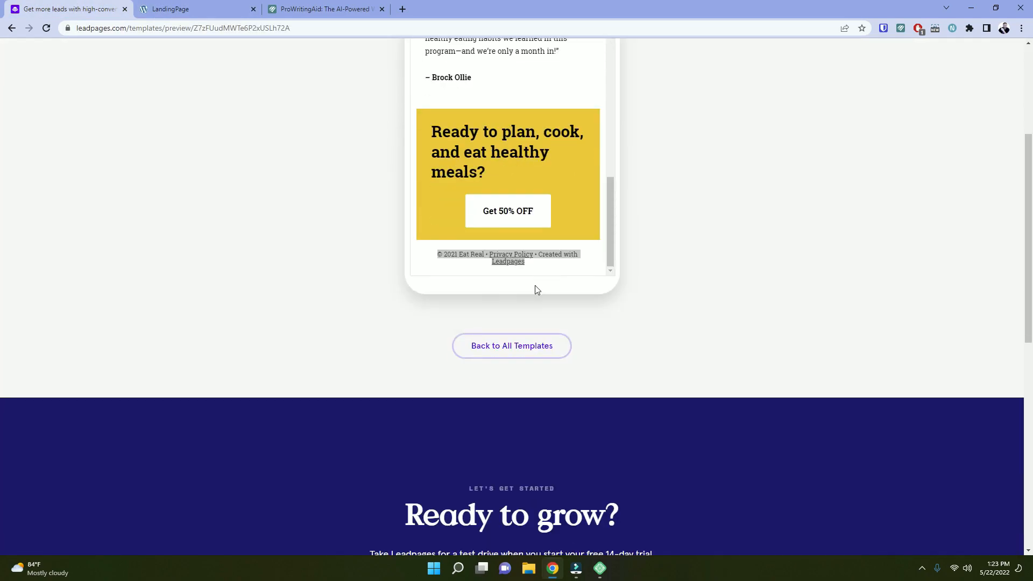
scroll(515, 274, up, 2)
click(188, 9)
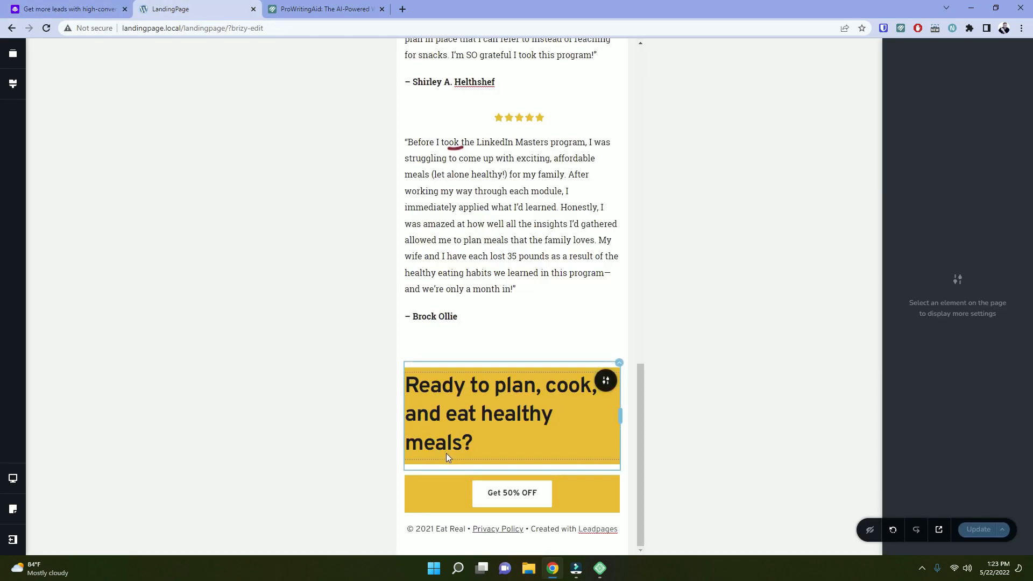
Set the top and bottom margins of the yellow banner's headline column to 0 px in the mobile view.
click(617, 373)
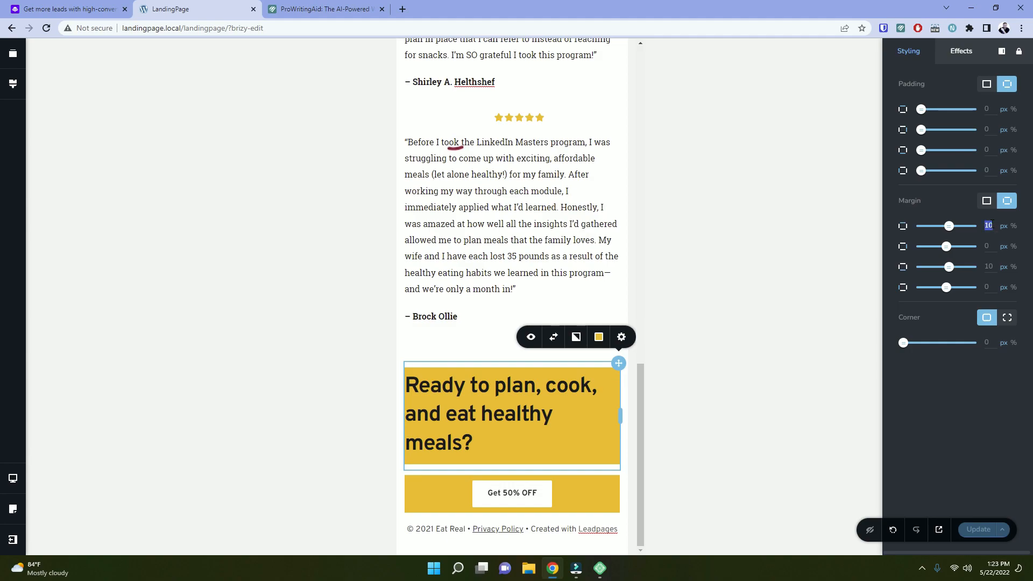
double_click(987, 266)
text(0)
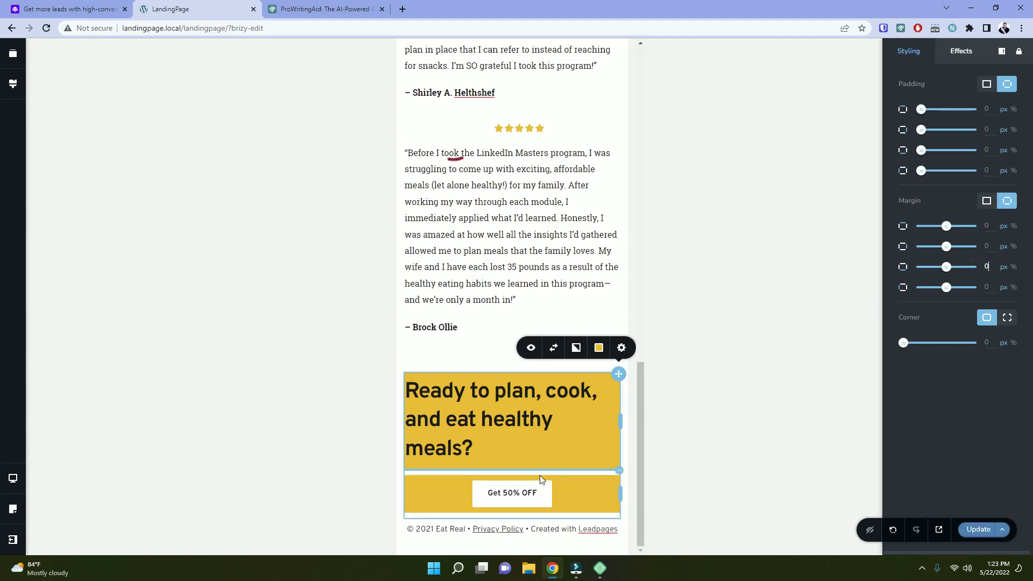
Set the top and bottom margins of the yellow banner's button column to 0 px in the mobile view.
click(540, 476)
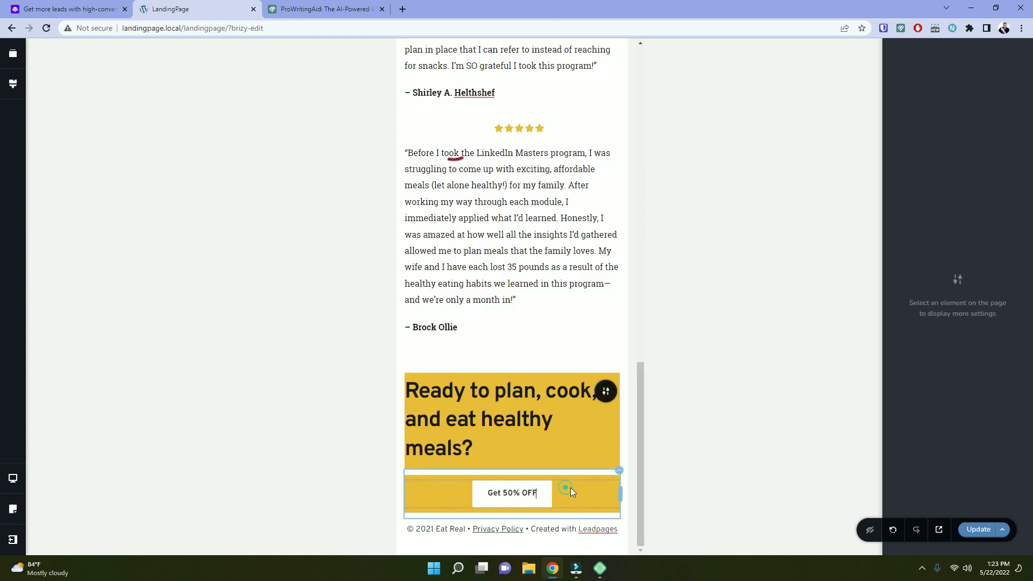
click(620, 474)
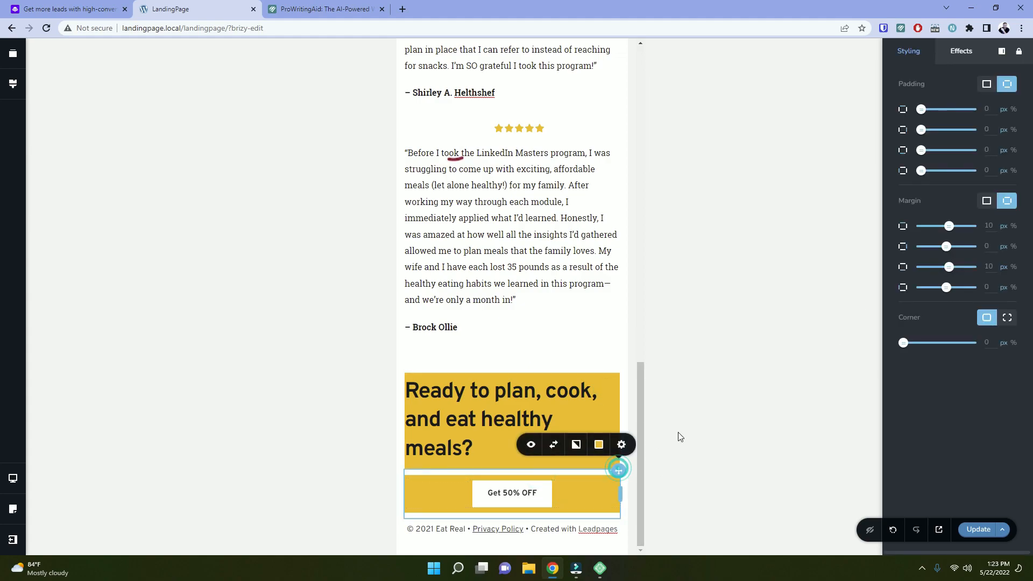
double_click(987, 225)
text(0)
double_click(992, 268)
text(0)
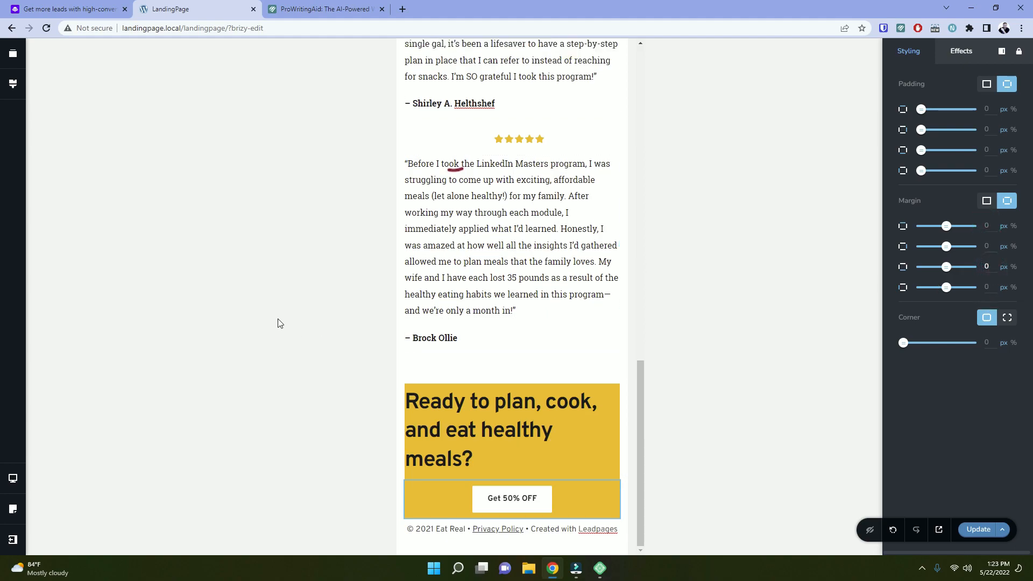
Set the right and left margins of the yellow banner's headline text to 10 px in the mobile view.
click(277, 319)
click(523, 458)
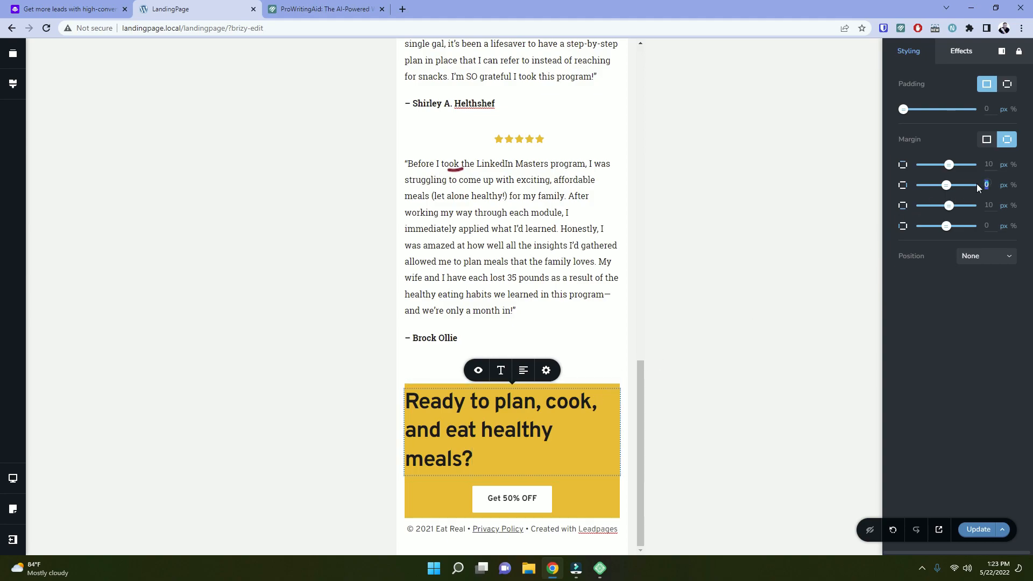
text(10)
key(Tab)
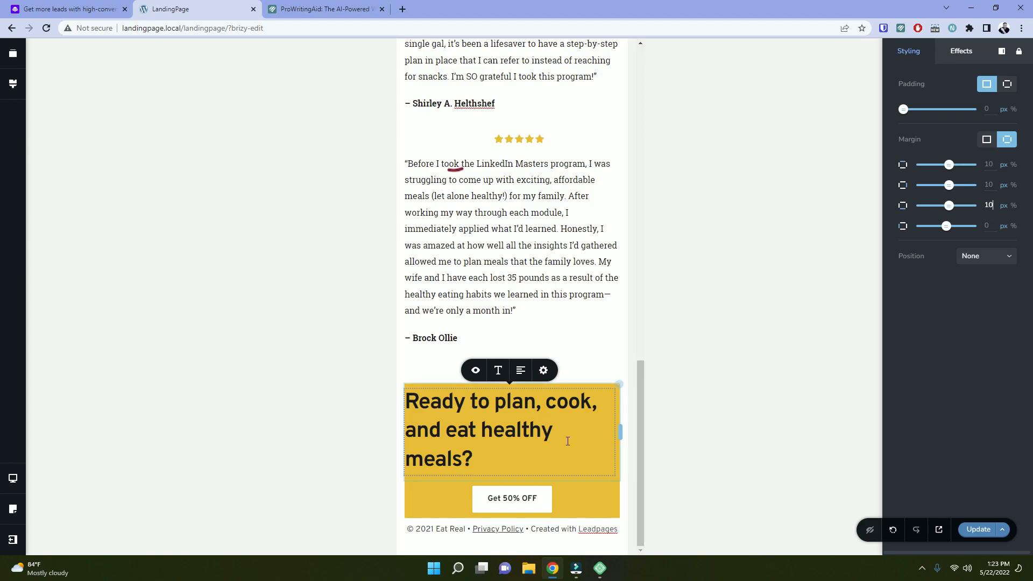
click(528, 444)
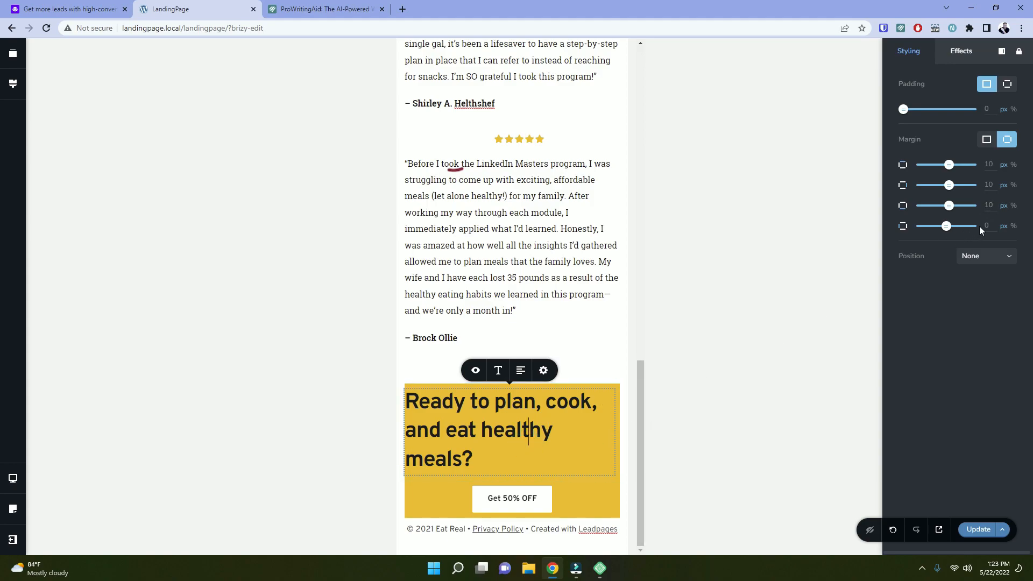
text(10)
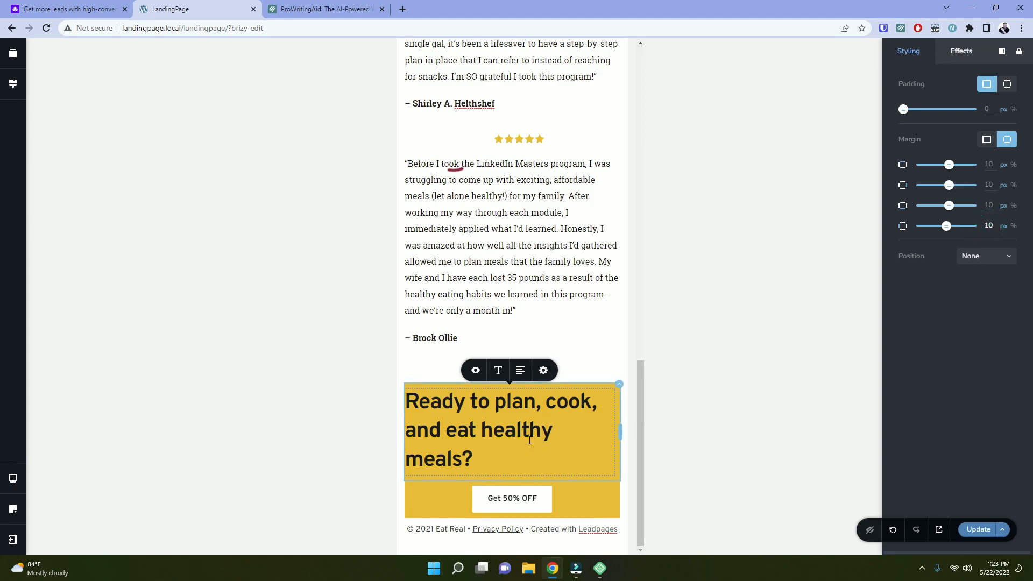
click(532, 446)
click(532, 445)
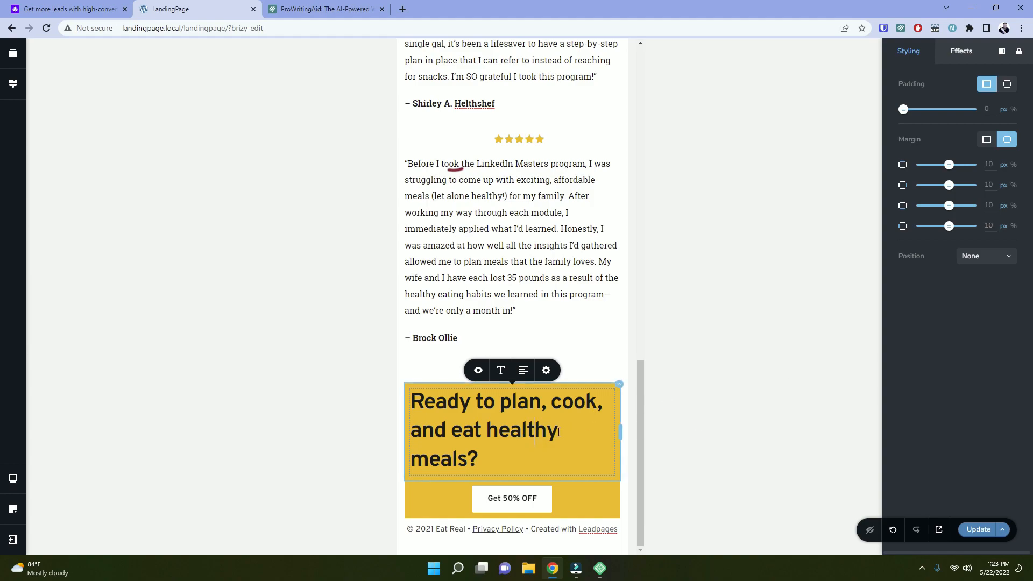
Give the yellow banner's headline text one uniform margin of 15 px on all sides in the mobile view.
text(1)
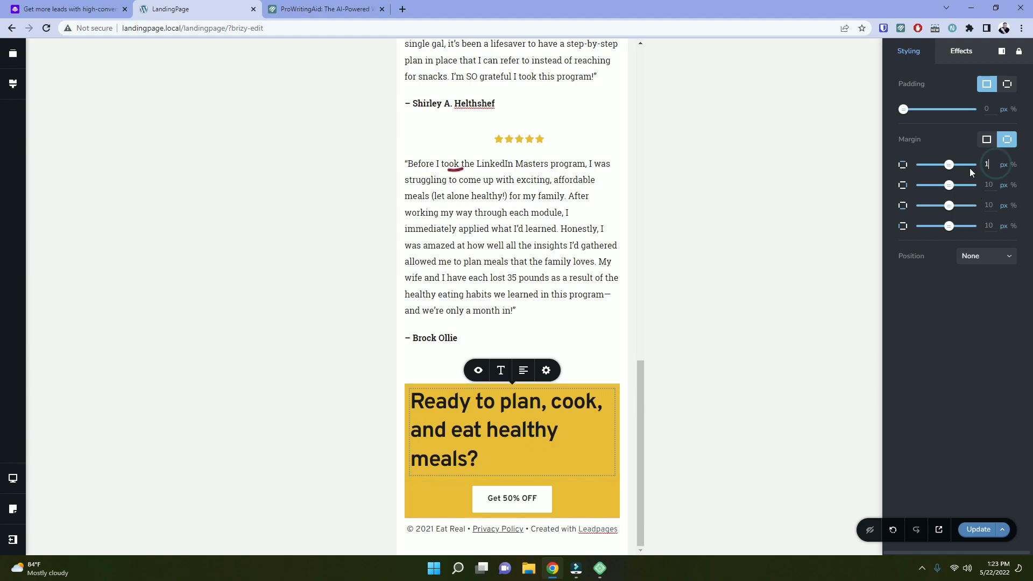
click(990, 141)
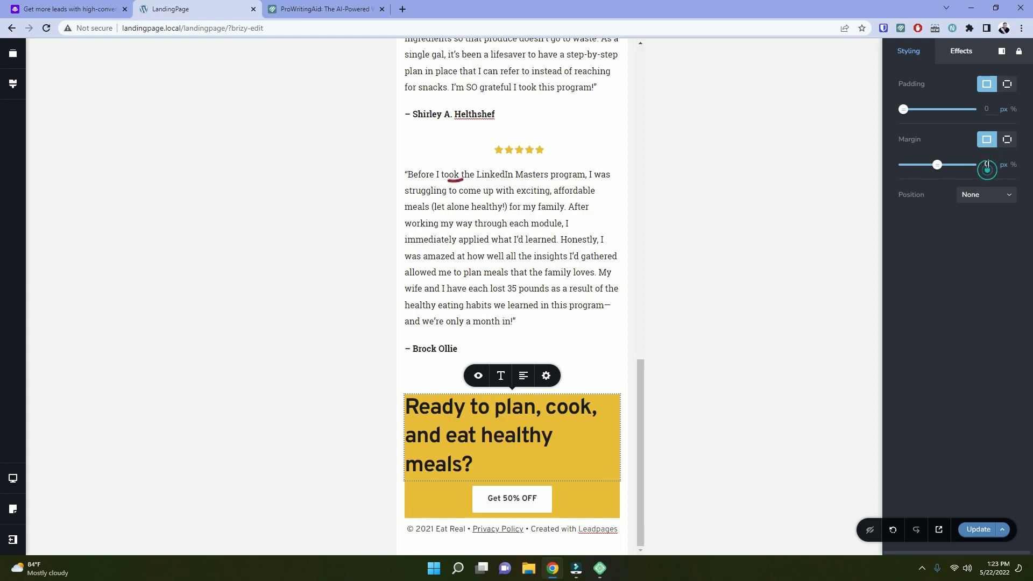
click(987, 164)
text(15)
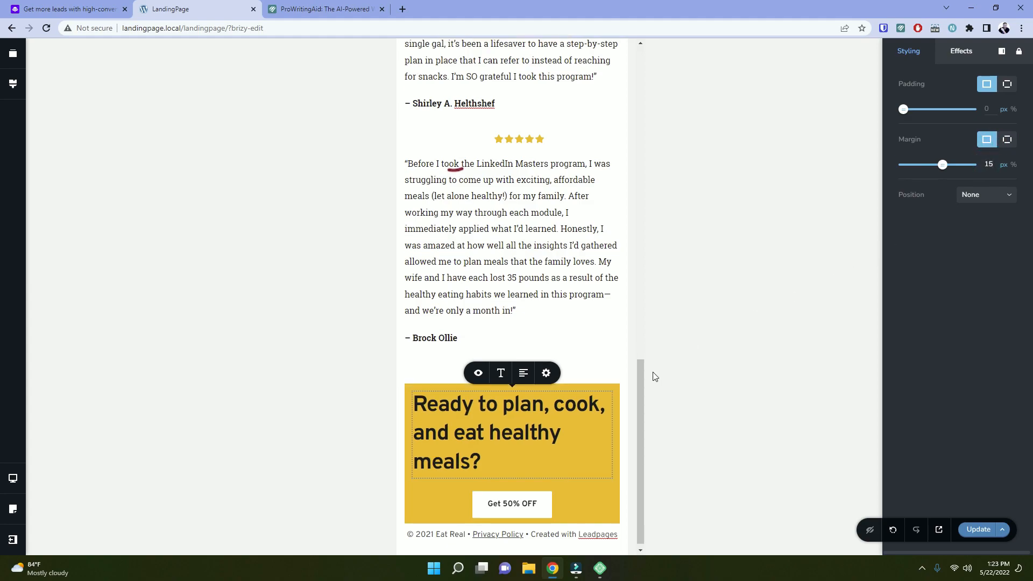
click(699, 350)
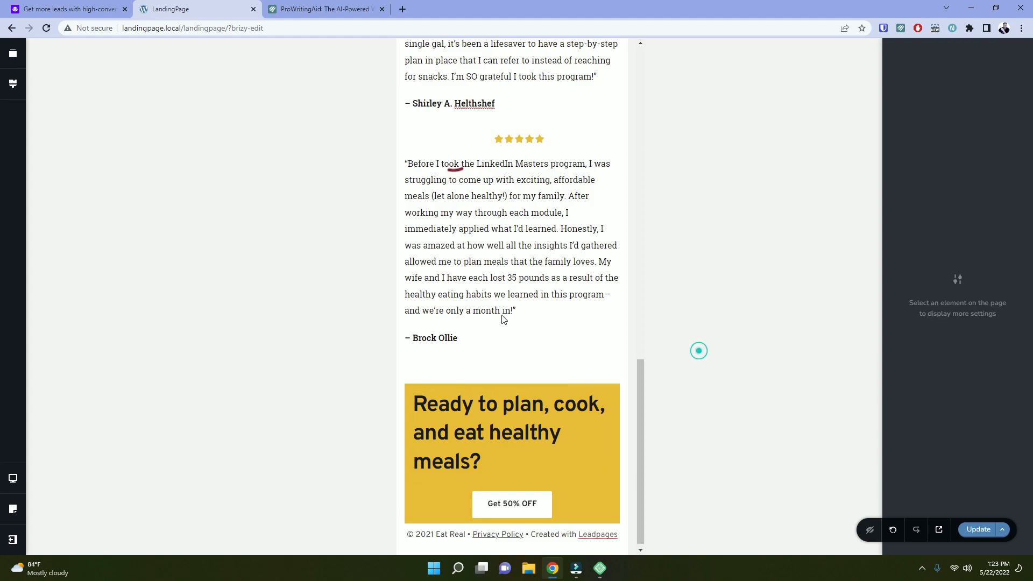
Check the mobile page up to its hero section, then return to the desktop view and review the whole page.
scroll(698, 351, up, 10)
scroll(483, 305, up, 5)
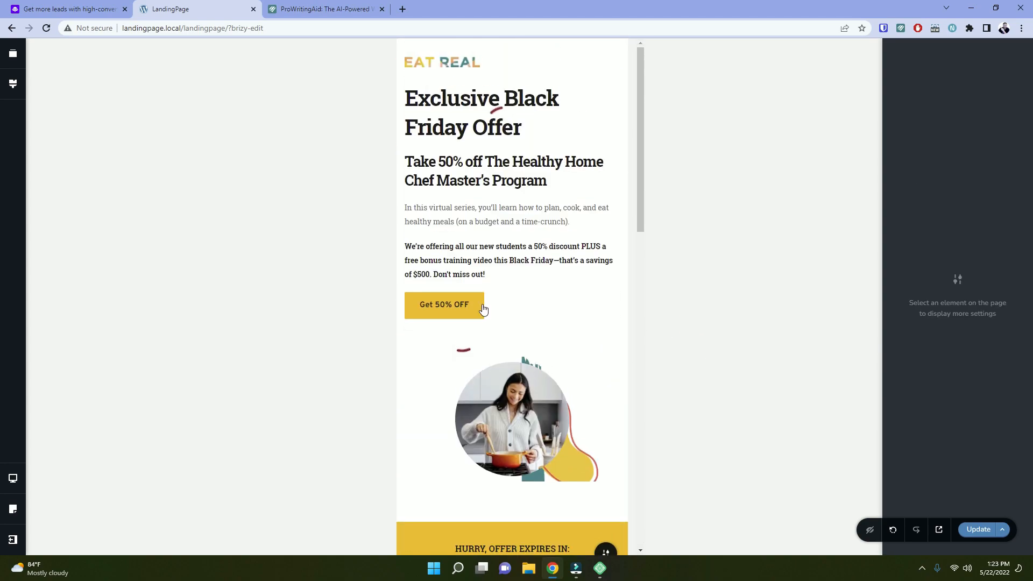
click(11, 481)
click(54, 443)
scroll(397, 308, down, 3)
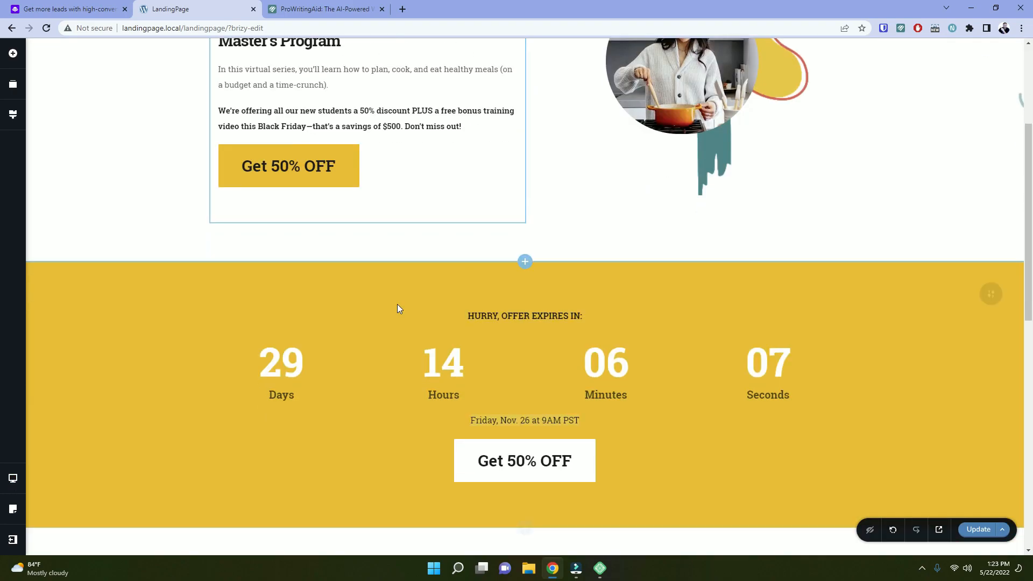
scroll(397, 308, down, 11)
scroll(397, 305, up, 12)
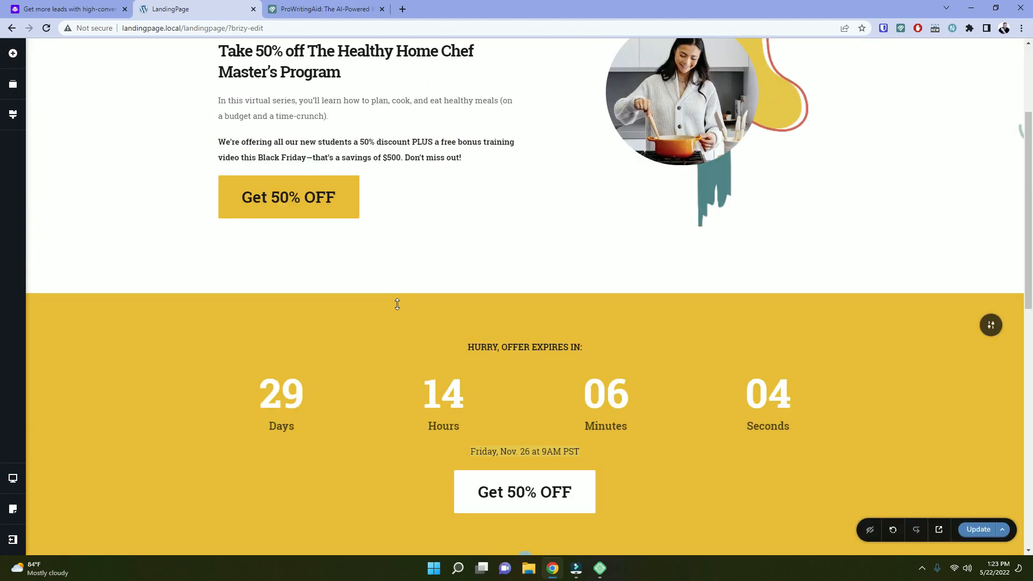
scroll(397, 304, up, 3)
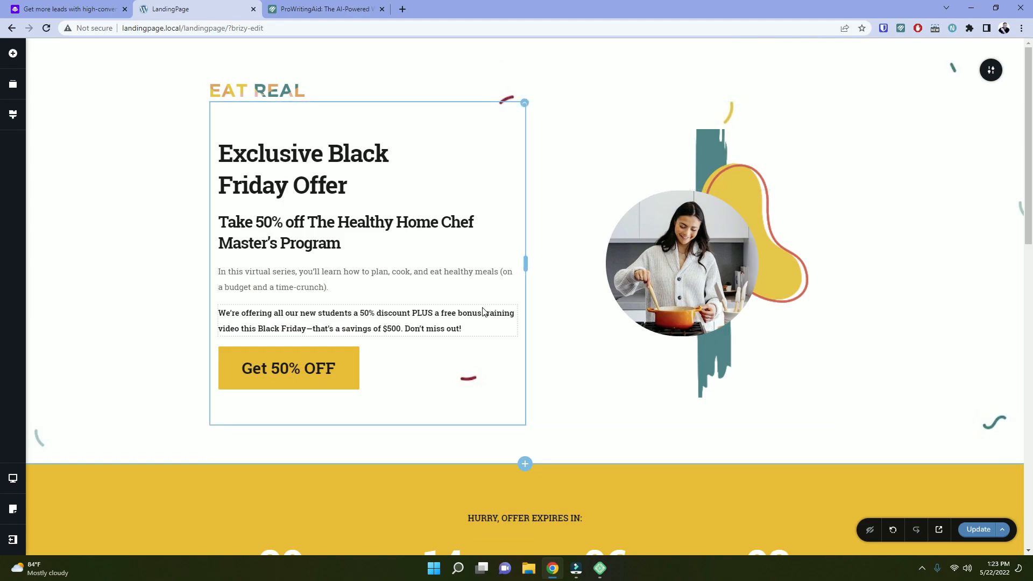
scroll(482, 308, down, 13)
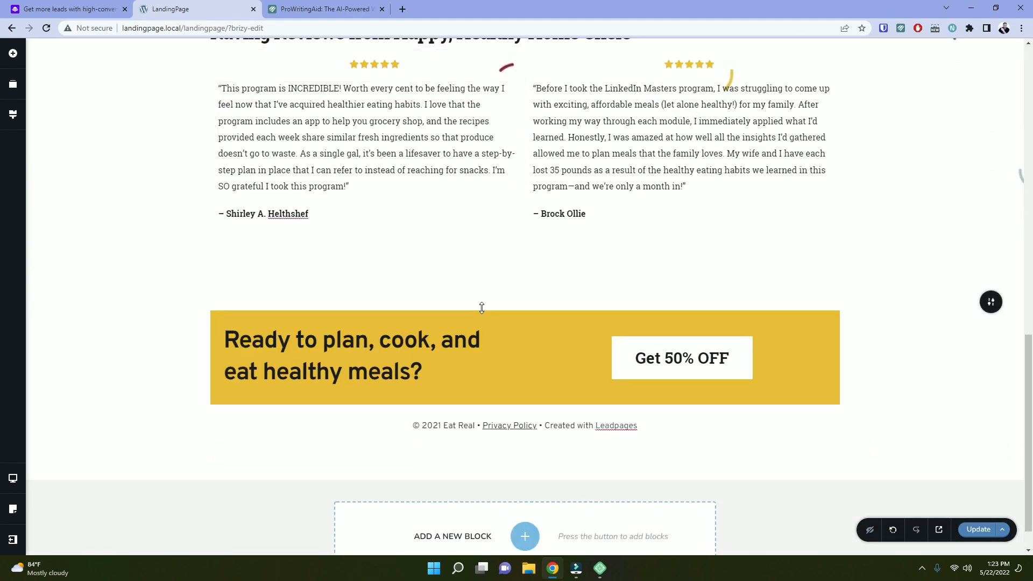
scroll(482, 310, up, 12)
scroll(483, 312, down, 7)
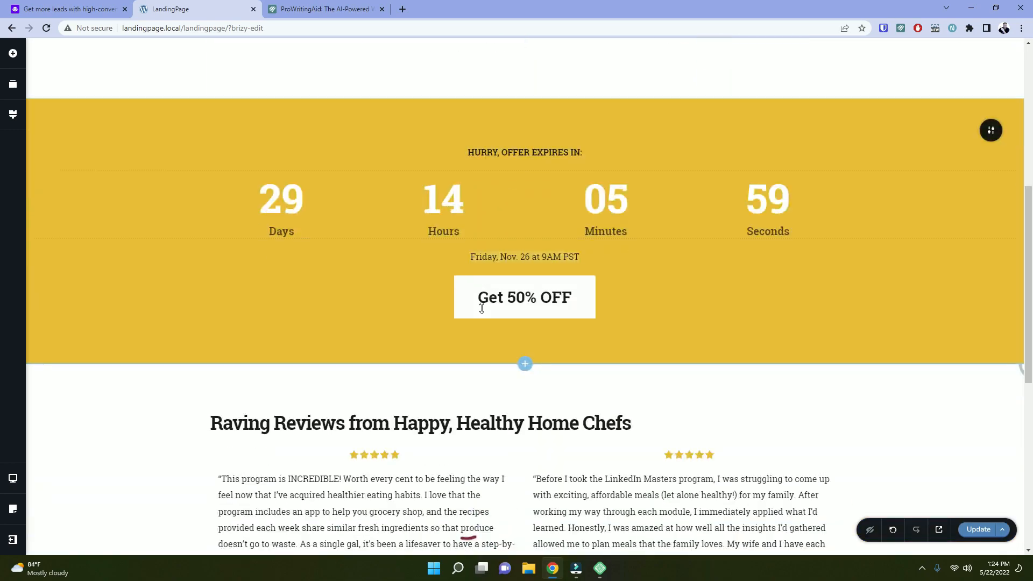
click(539, 258)
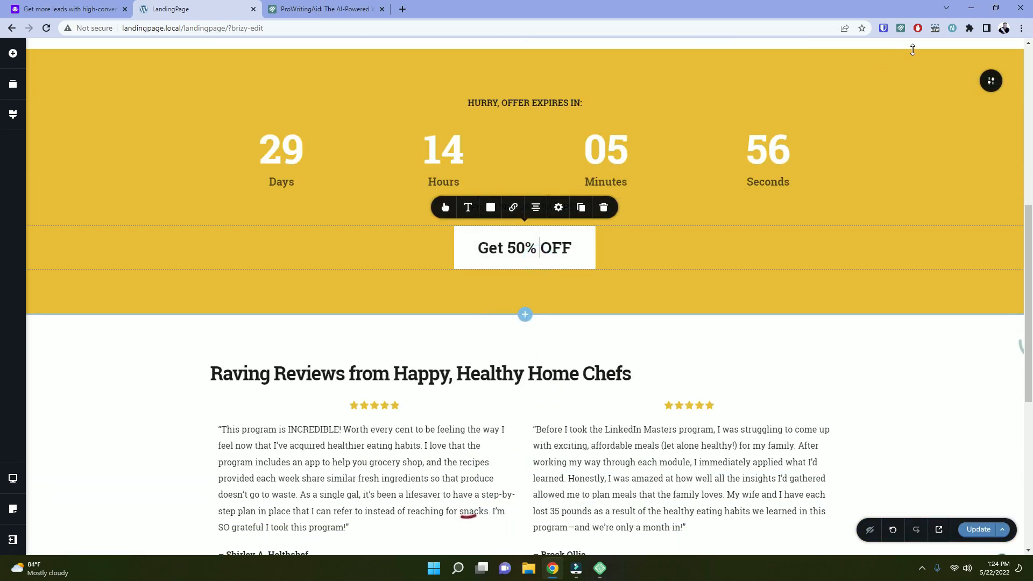
Give the hero section's round photo of the woman cooking a Bounce entrance effect.
click(989, 79)
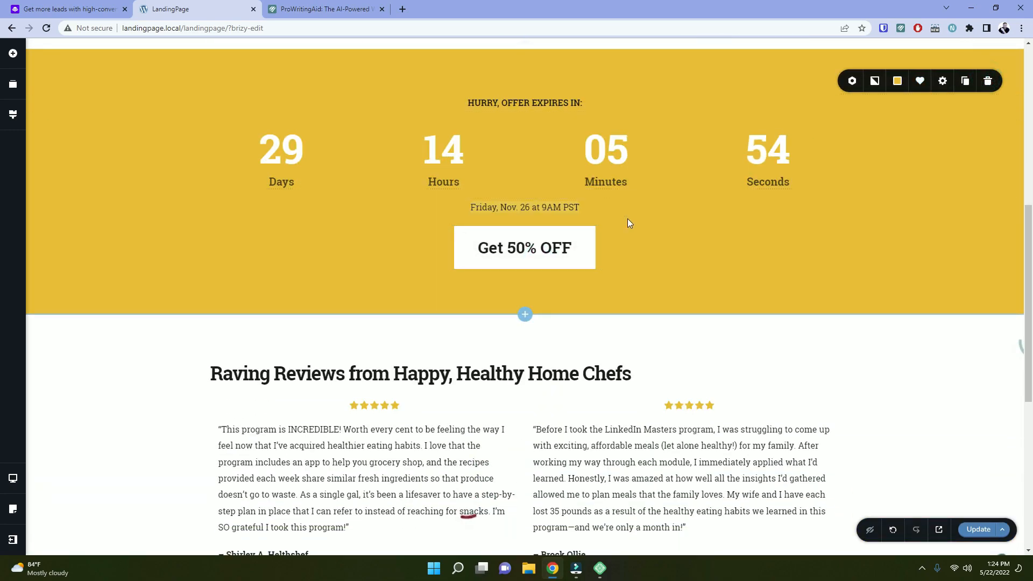
scroll(629, 220, up, 7)
click(684, 251)
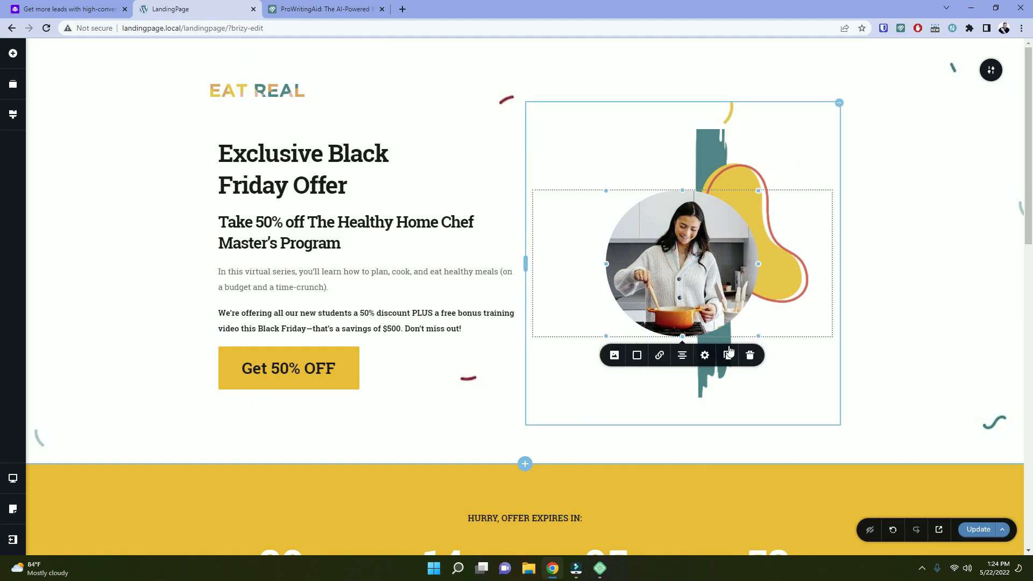
click(705, 356)
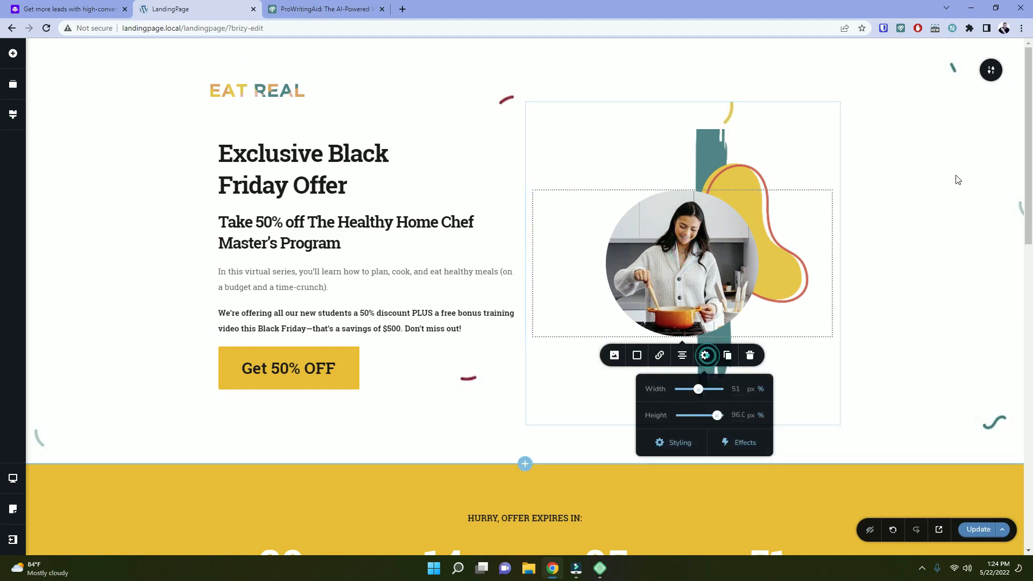
click(739, 442)
click(962, 137)
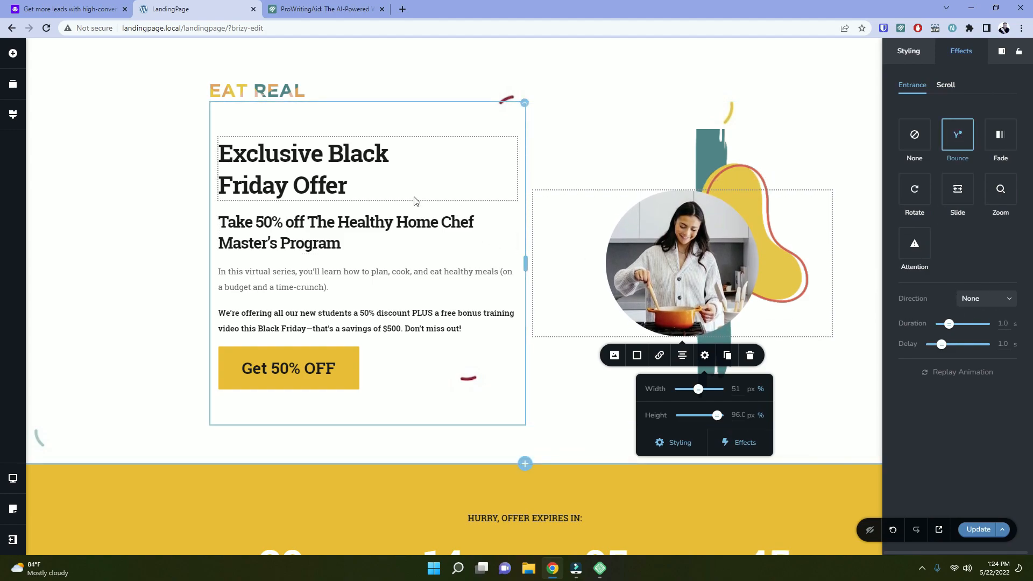
Give the "Get 50% OFF" button in the yellow banner above the footer a Slide entrance effect.
scroll(393, 253, down, 15)
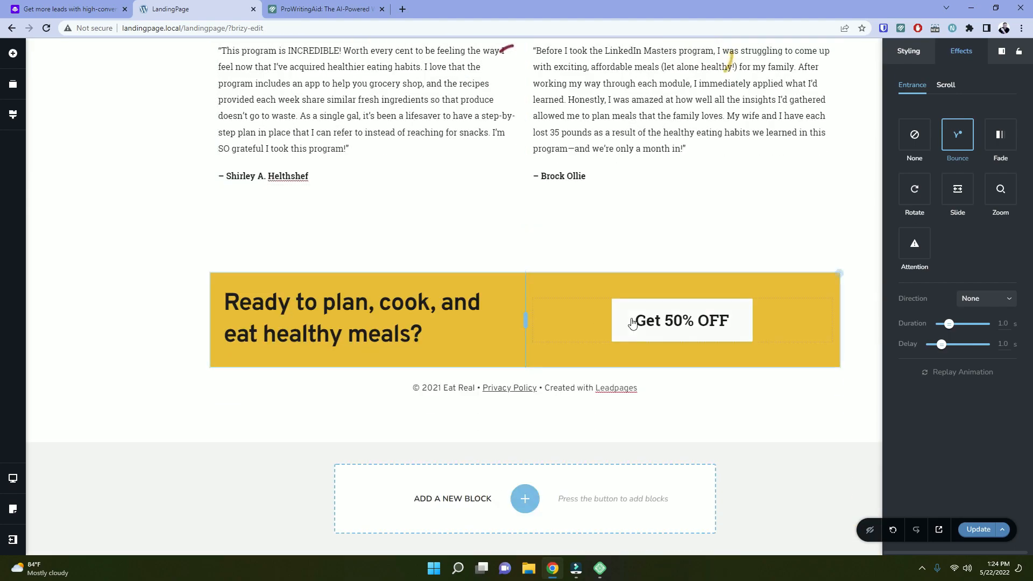
click(638, 320)
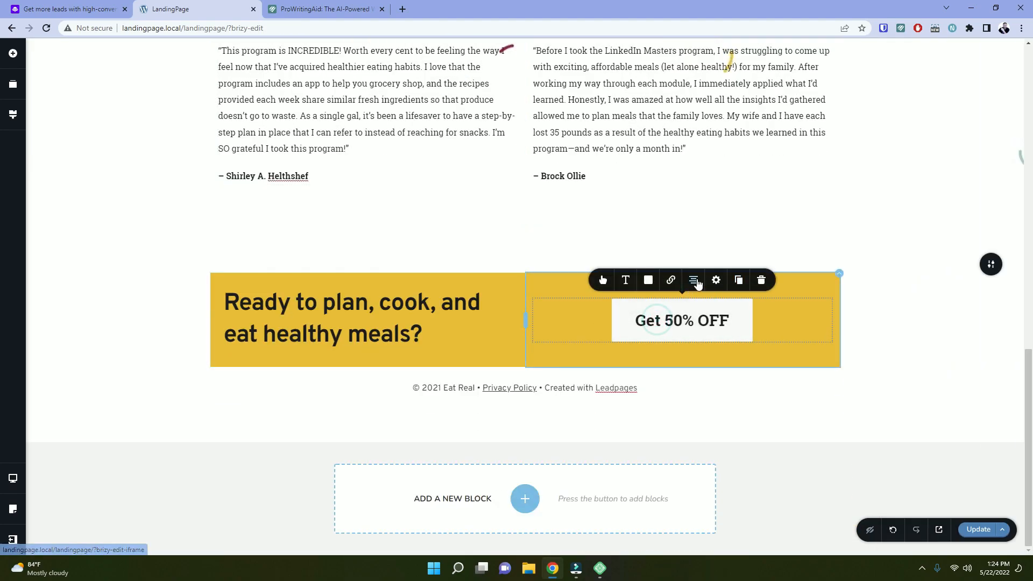
click(715, 280)
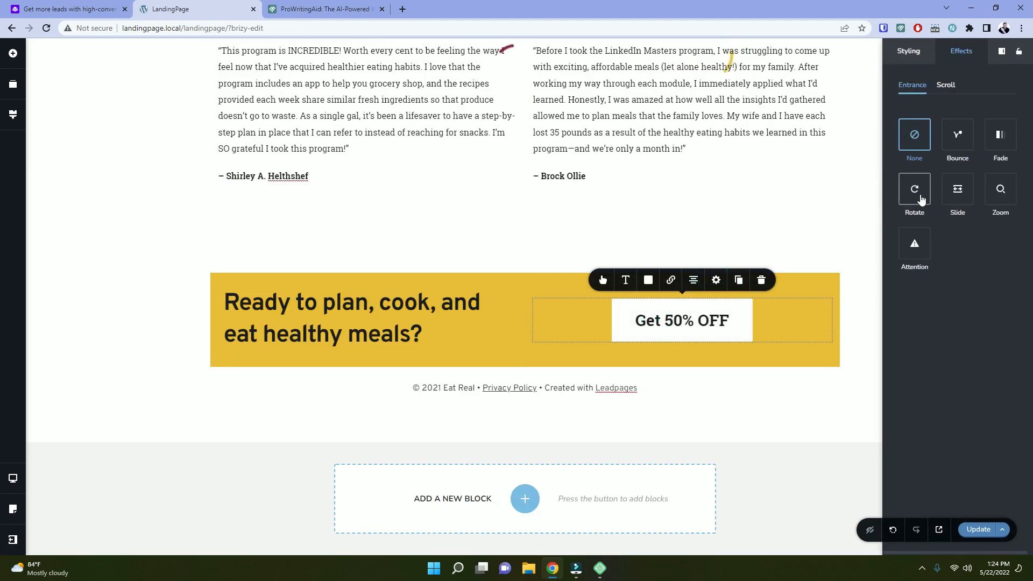
click(958, 191)
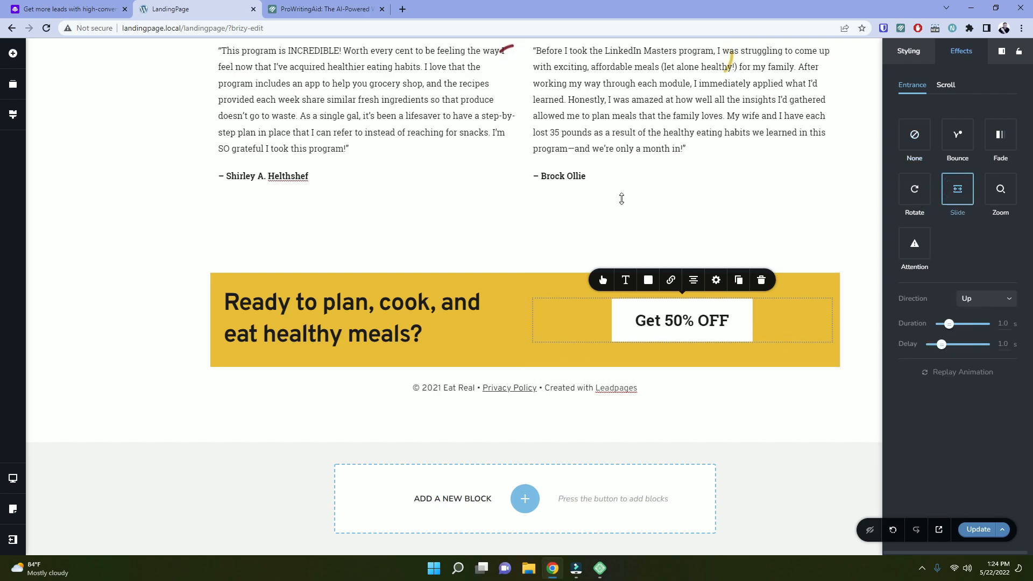
Save the updated landing page and open its preview.
scroll(431, 256, up, 10)
scroll(484, 322, up, 5)
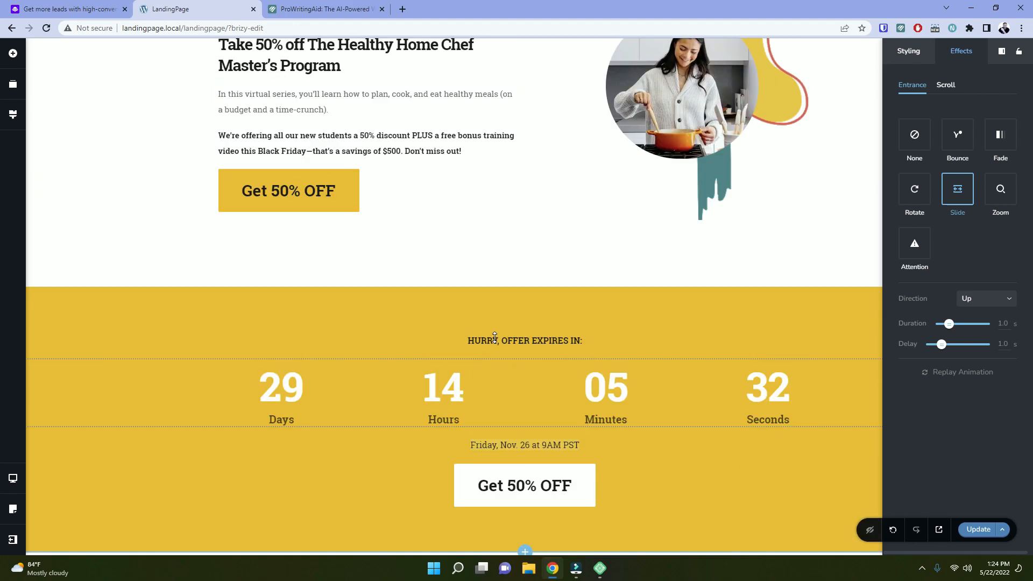
click(977, 531)
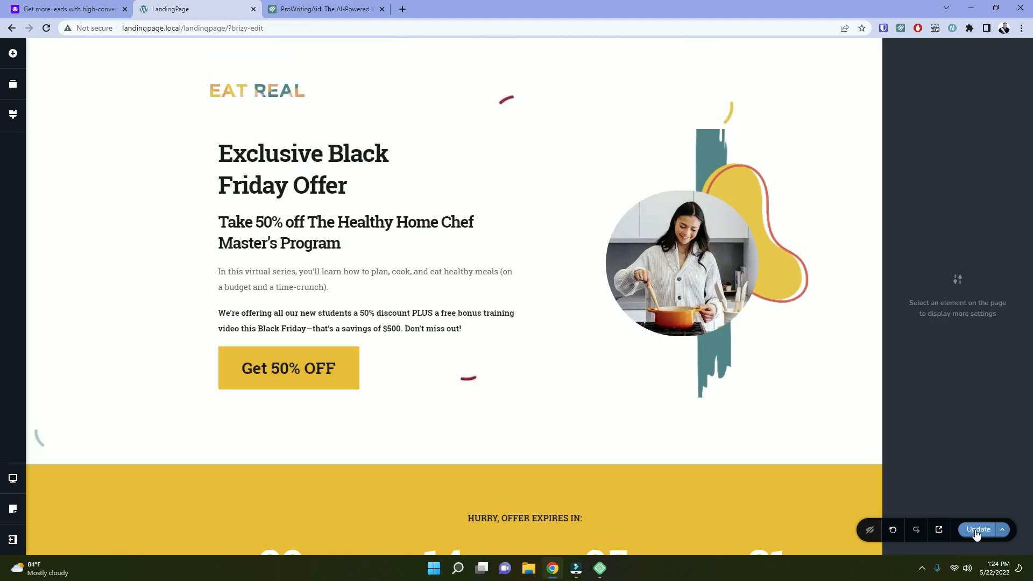
click(939, 530)
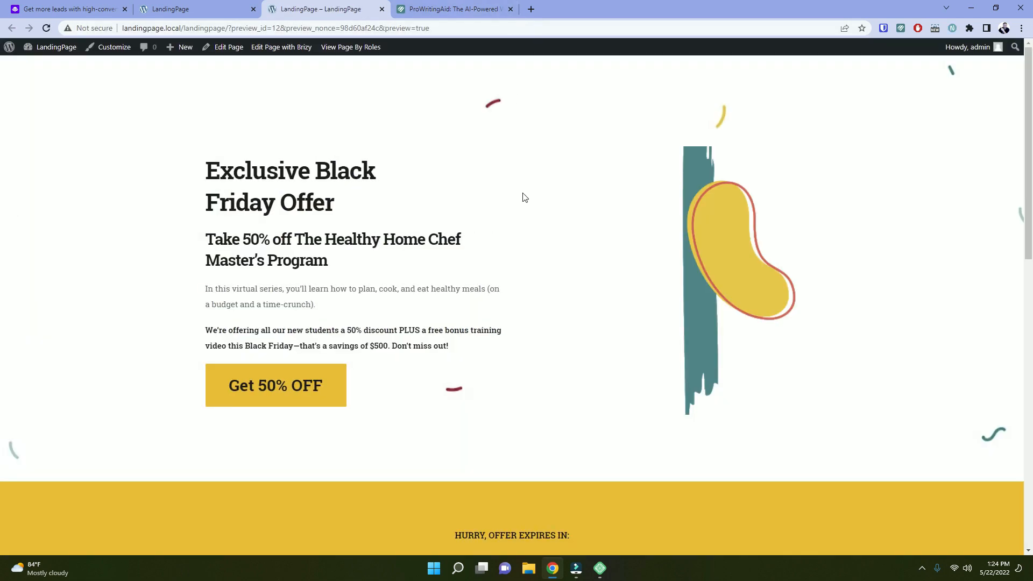
Review the previewed page from the hero section down to the footer, then return to the editor and look over the page there.
scroll(525, 197, down, 12)
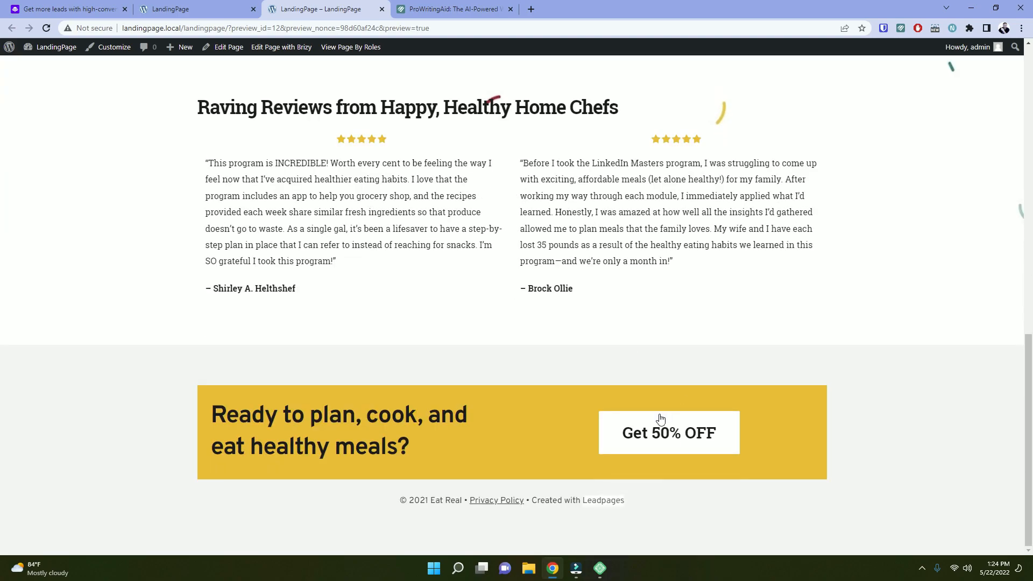
scroll(647, 398, up, 12)
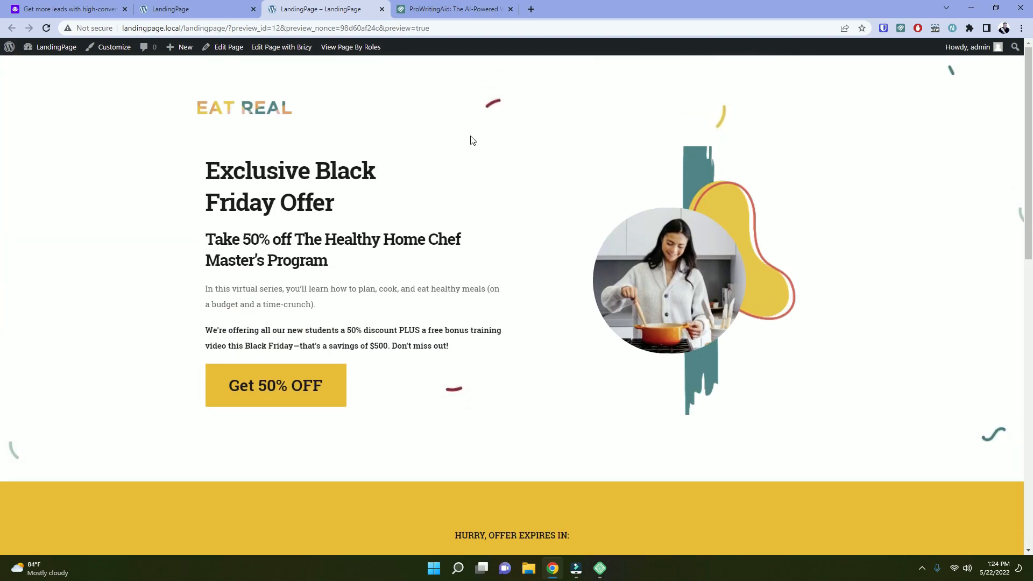
click(204, 4)
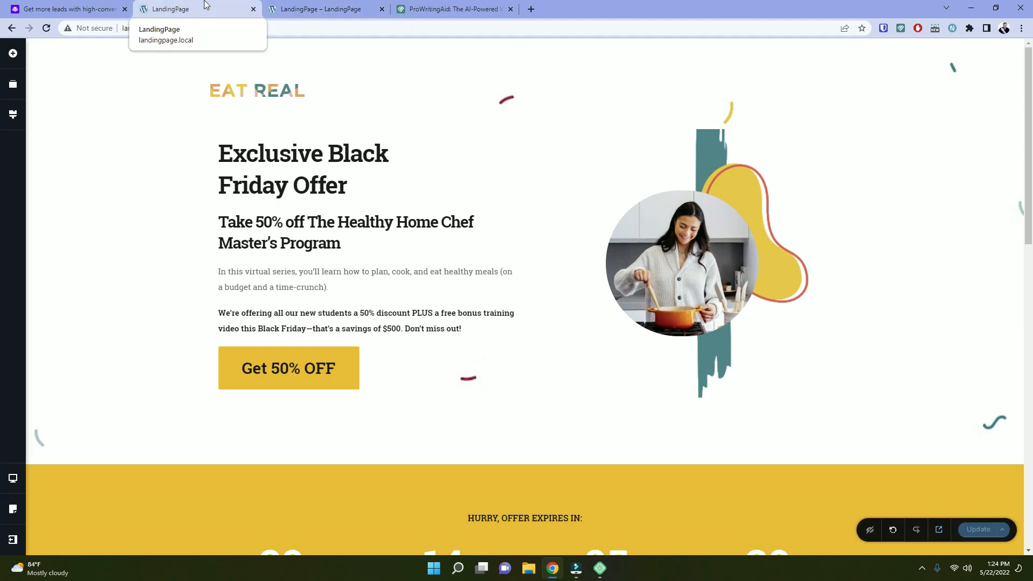
scroll(506, 285, down, 5)
scroll(506, 285, down, 10)
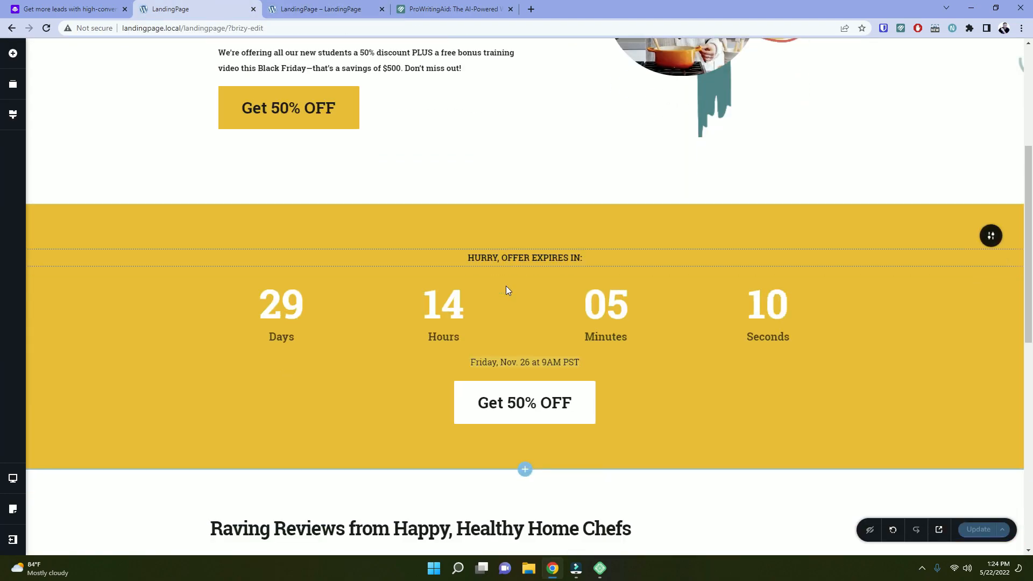
scroll(507, 290, up, 15)
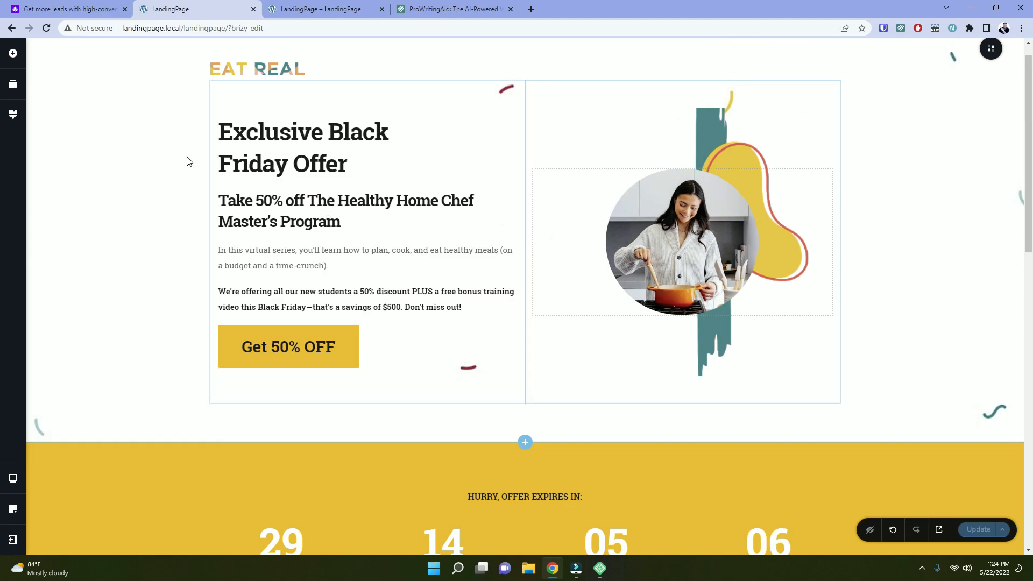
scroll(311, 261, up, 1)
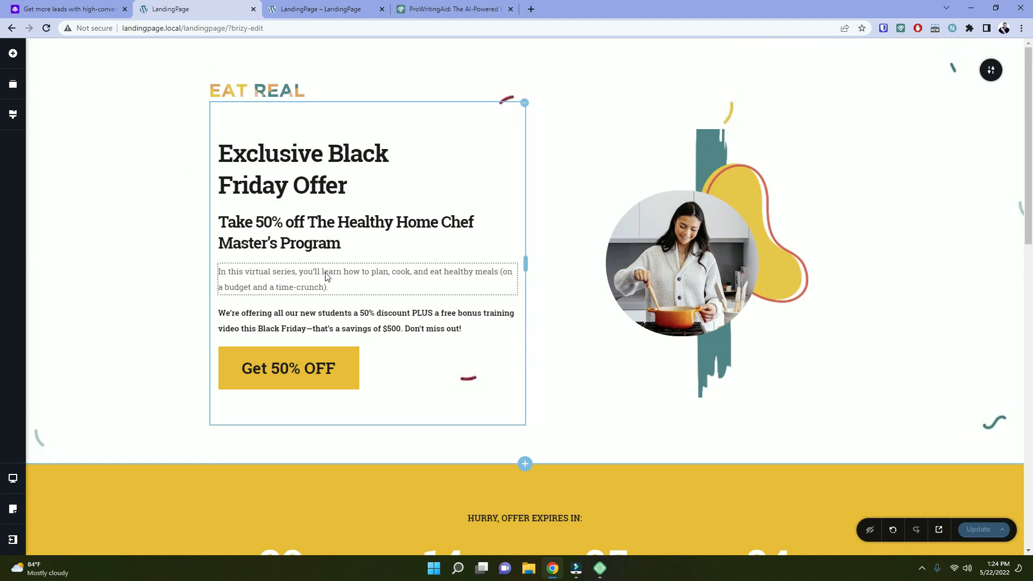